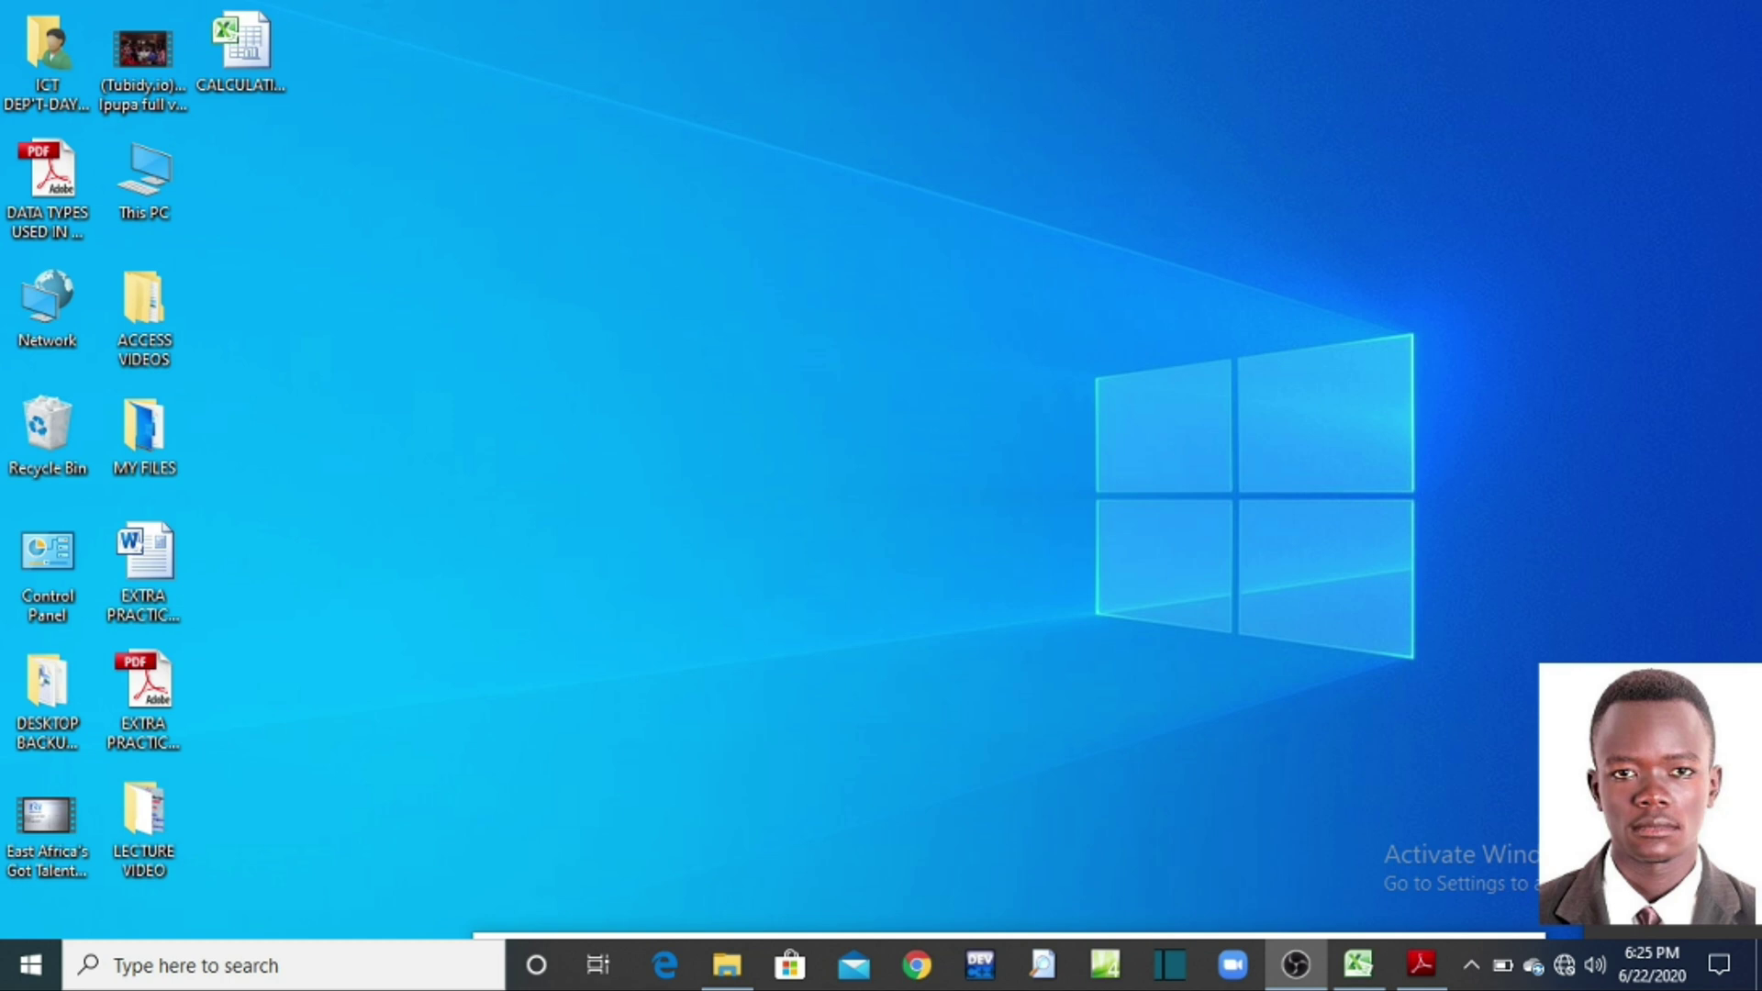
# Step: Zoom into the exercise PDF to read the marks table, then zoom back out
pyautogui.click(1424, 978)
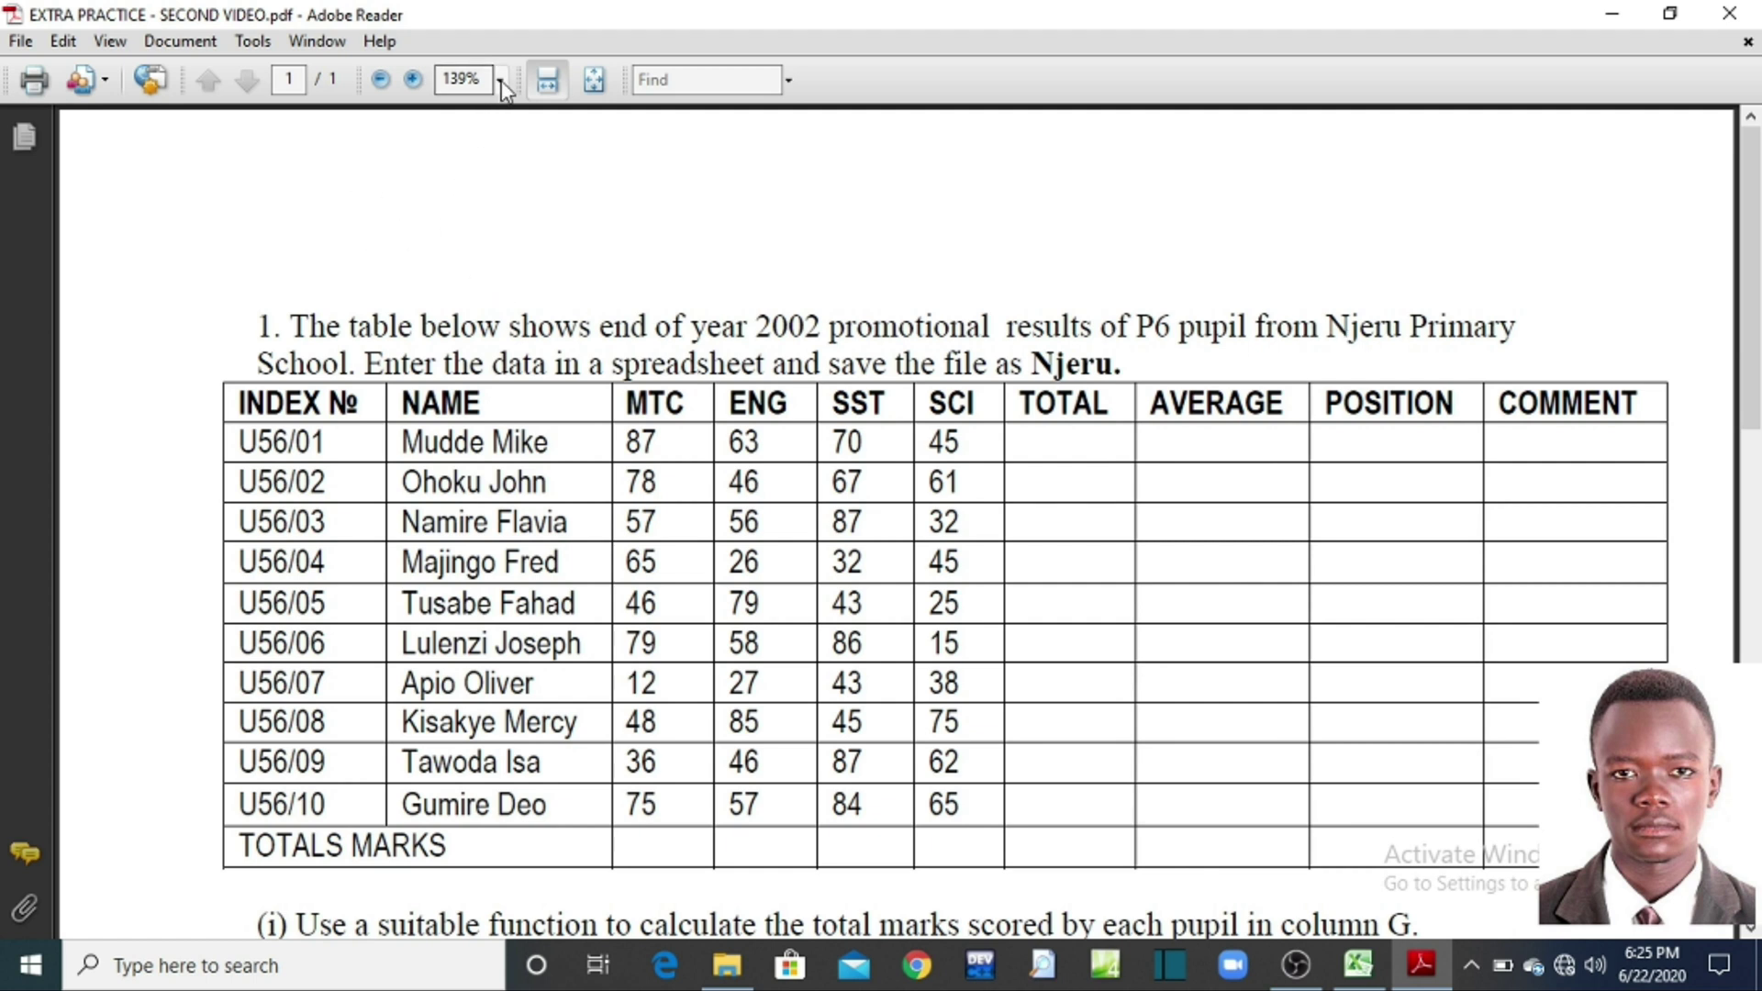
pyautogui.click(413, 81)
pyautogui.click(414, 81)
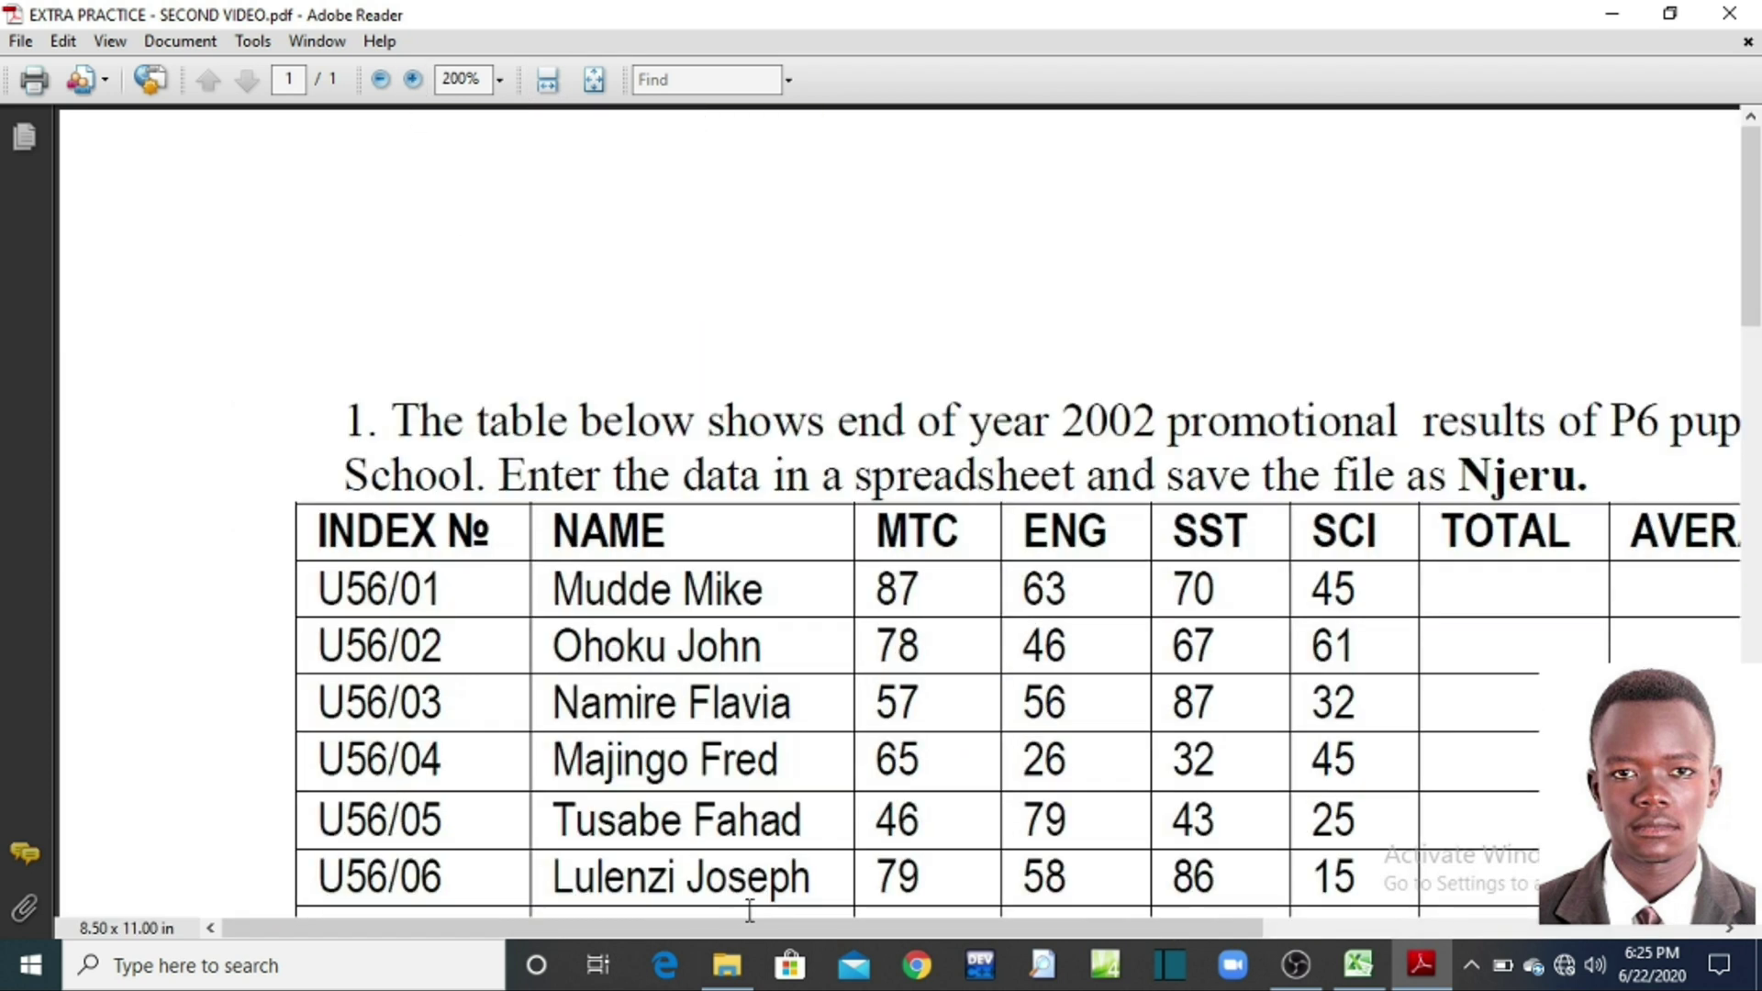
pyautogui.moveTo(832, 928); pyautogui.dragTo(975, 964)
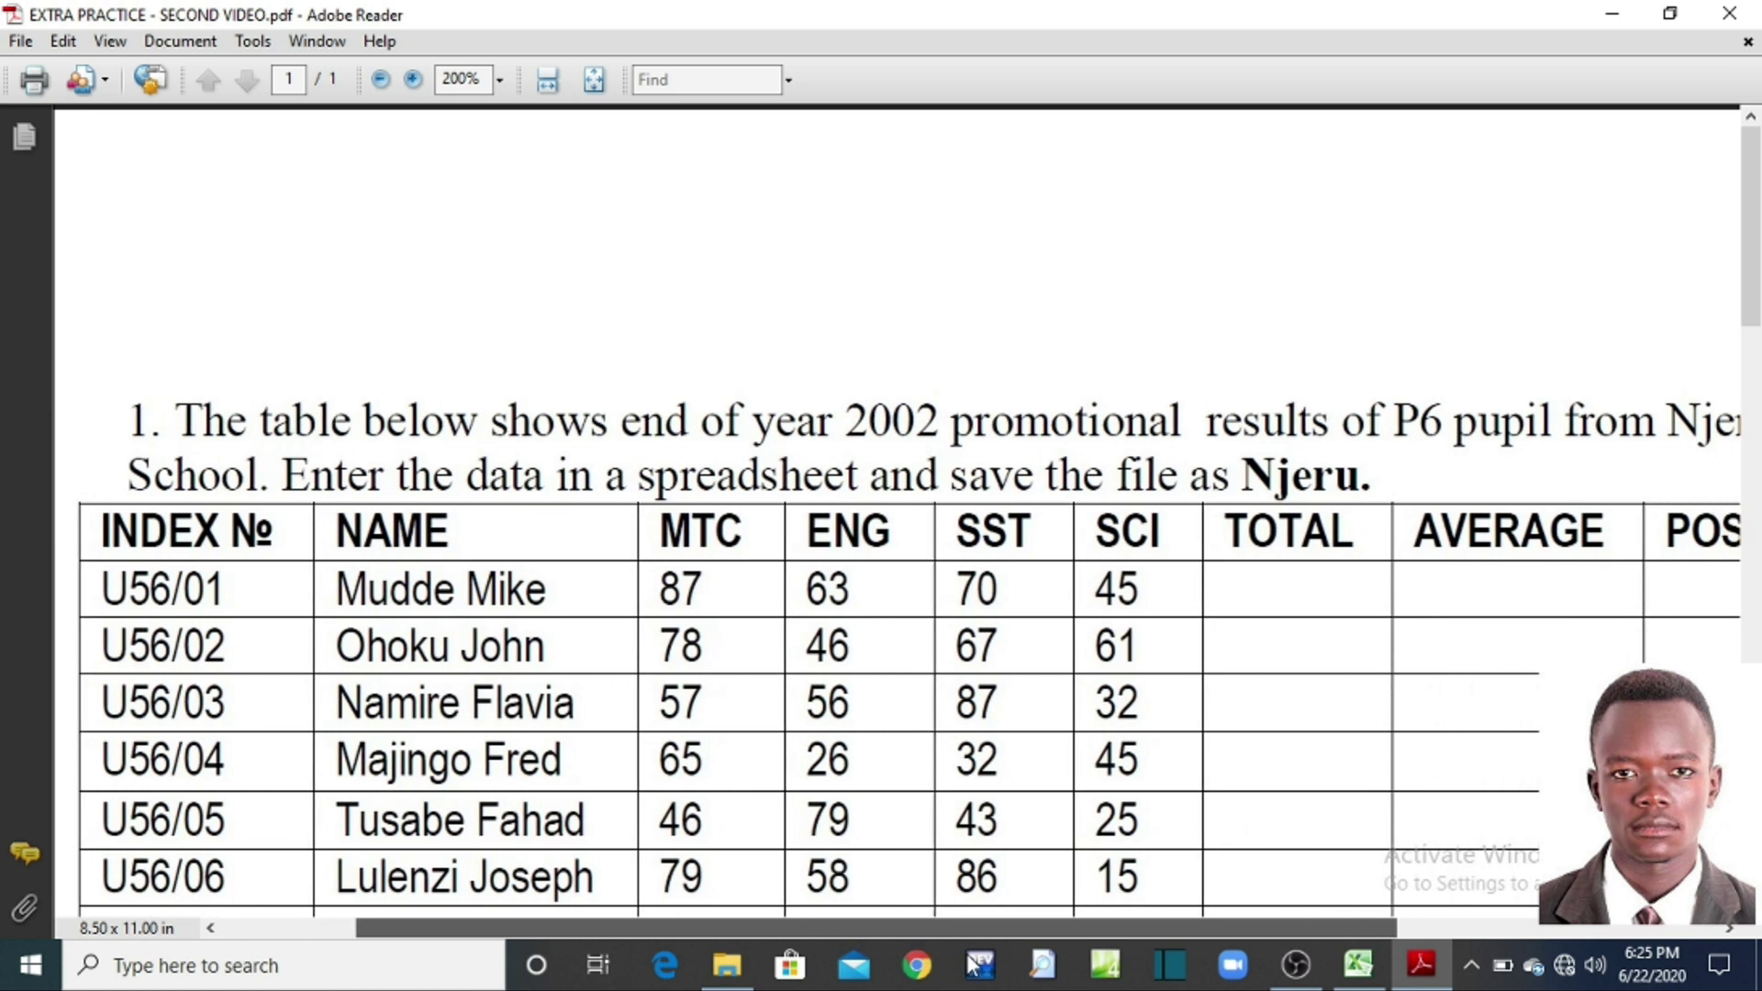
pyautogui.moveTo(972, 963); pyautogui.dragTo(1061, 989)
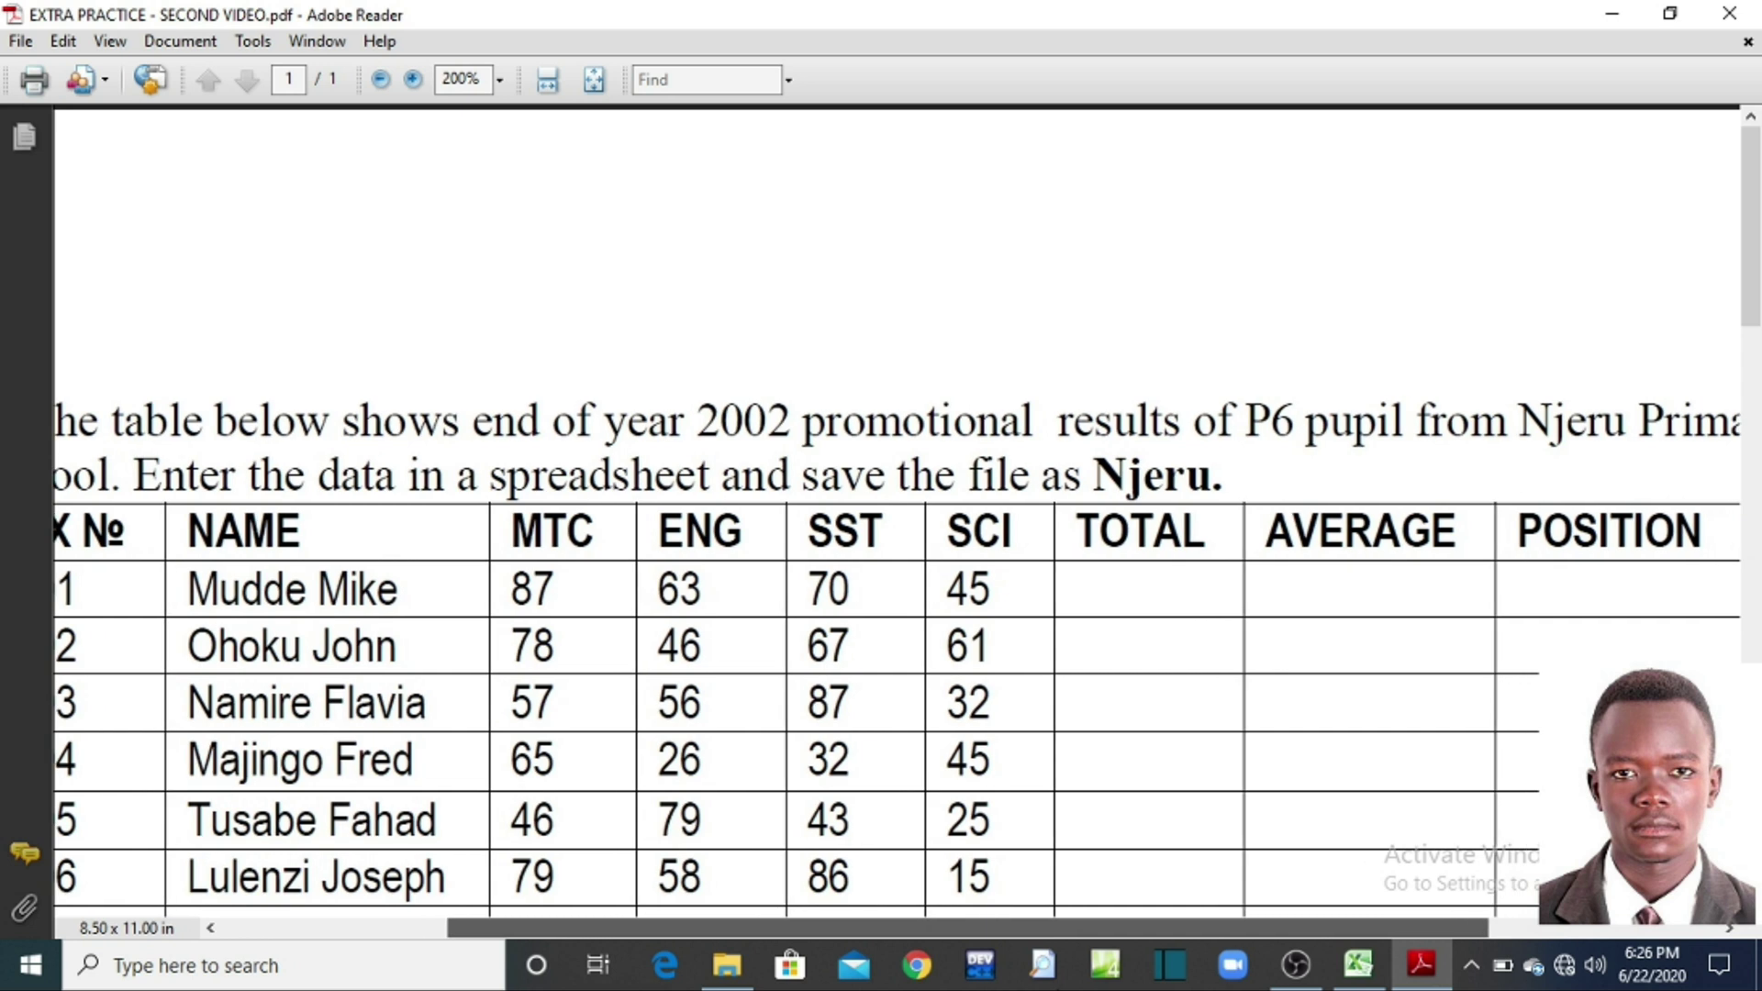
pyautogui.click(381, 81)
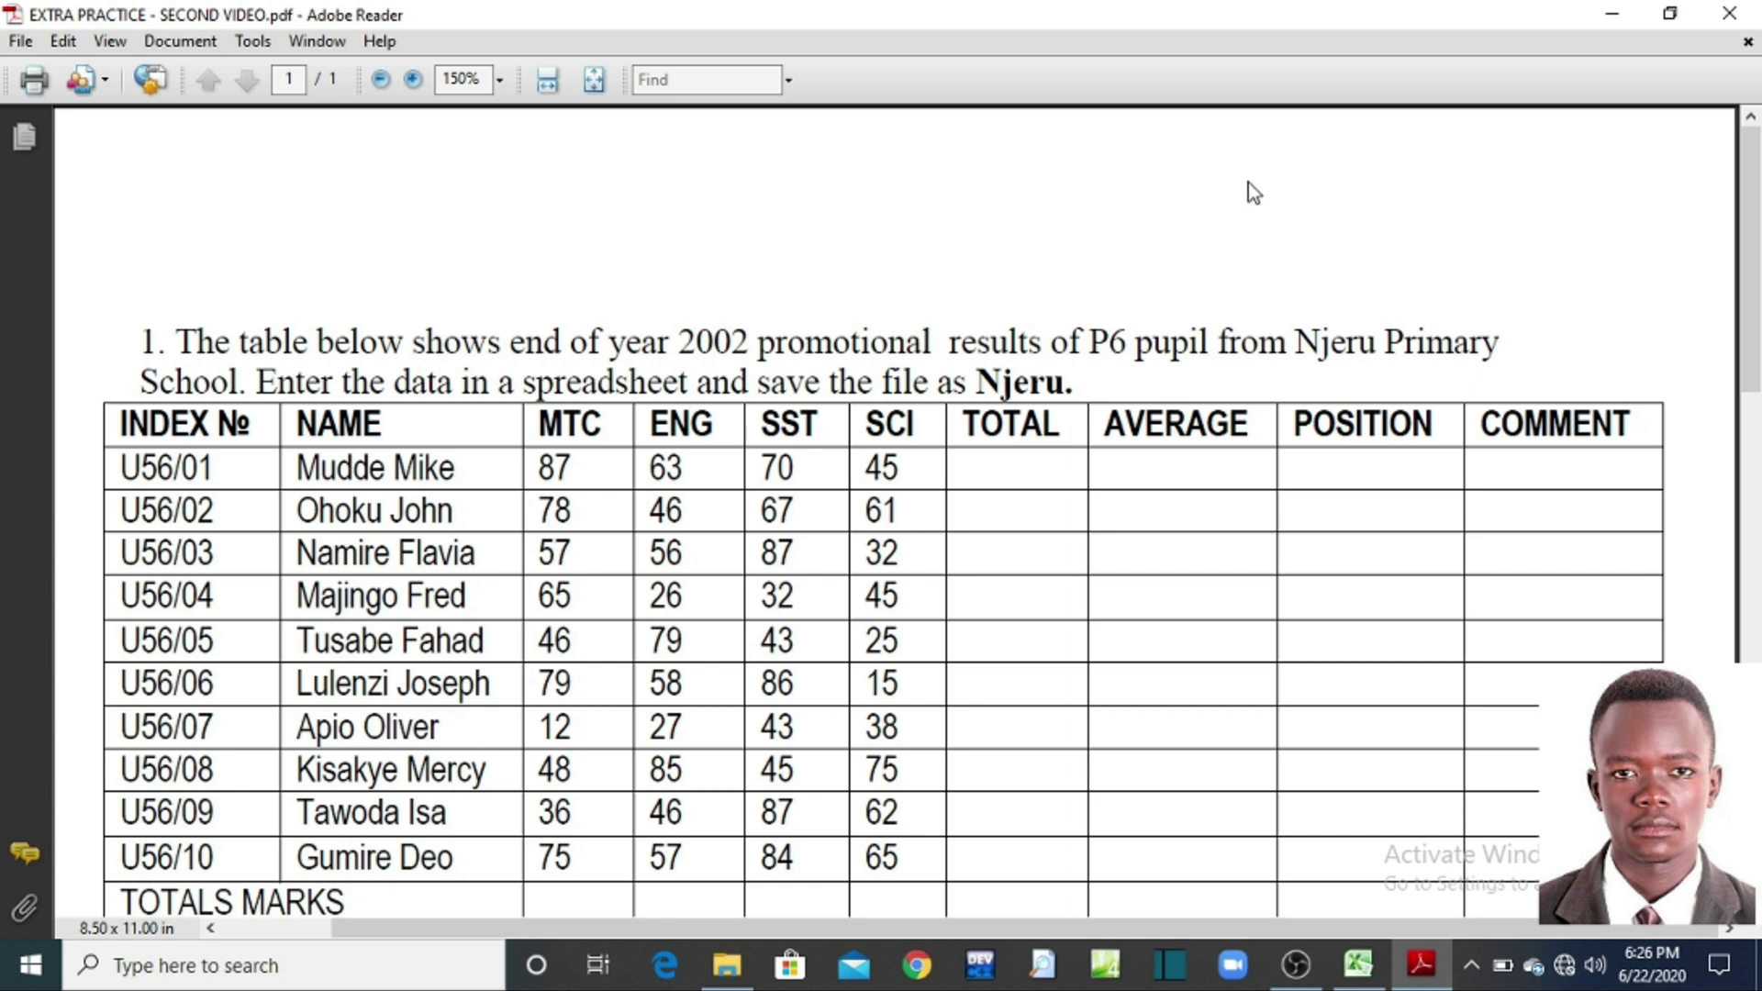
# Step: Create a new desktop folder named with the student's full name in capitals
pyautogui.click(1615, 17)
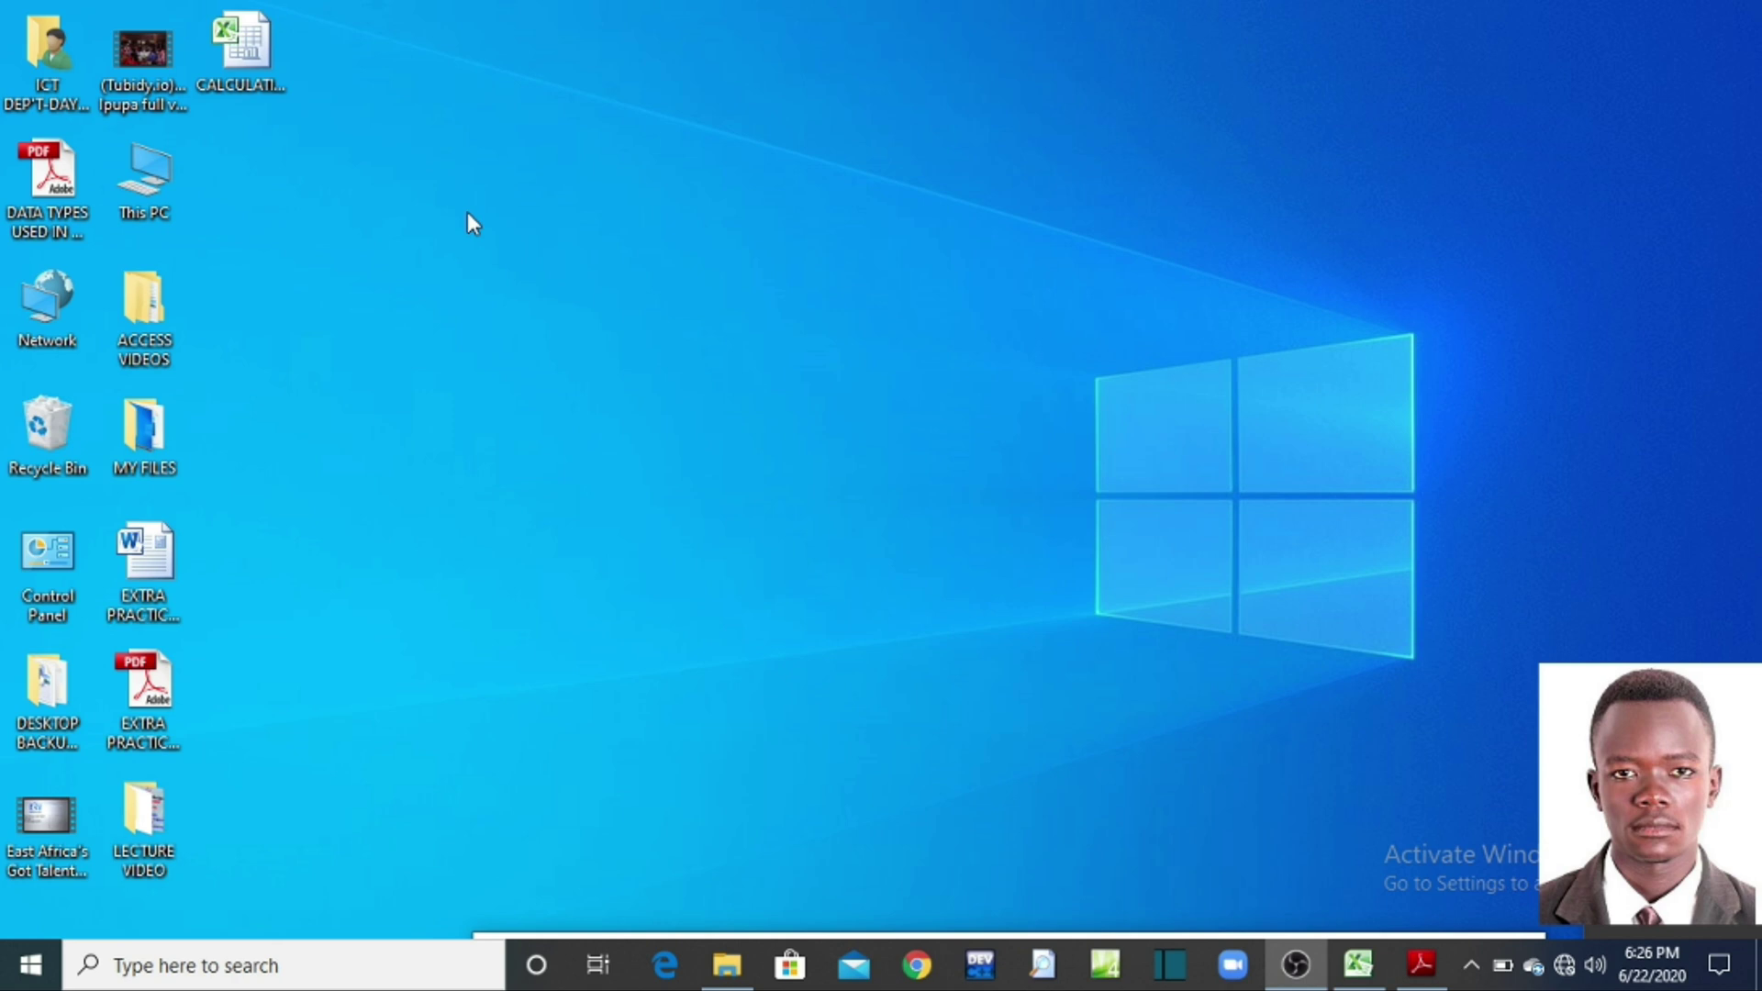
pyautogui.rightClick(467, 212)
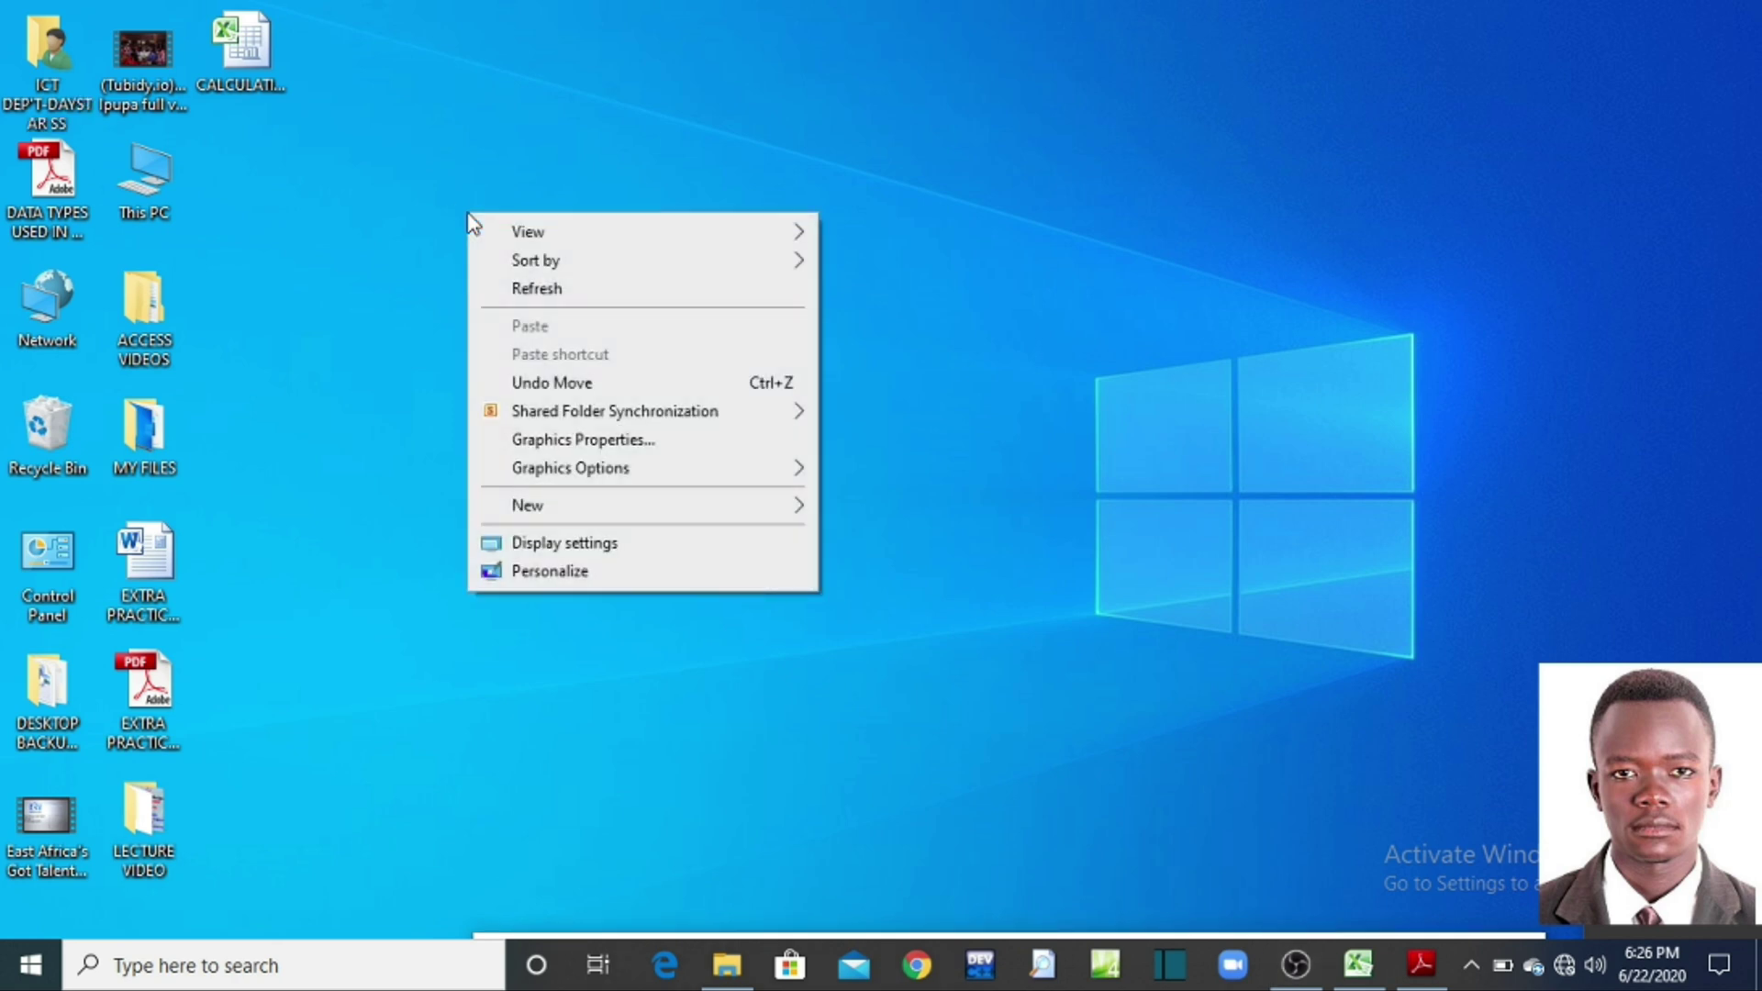
pyautogui.moveTo(560, 506)
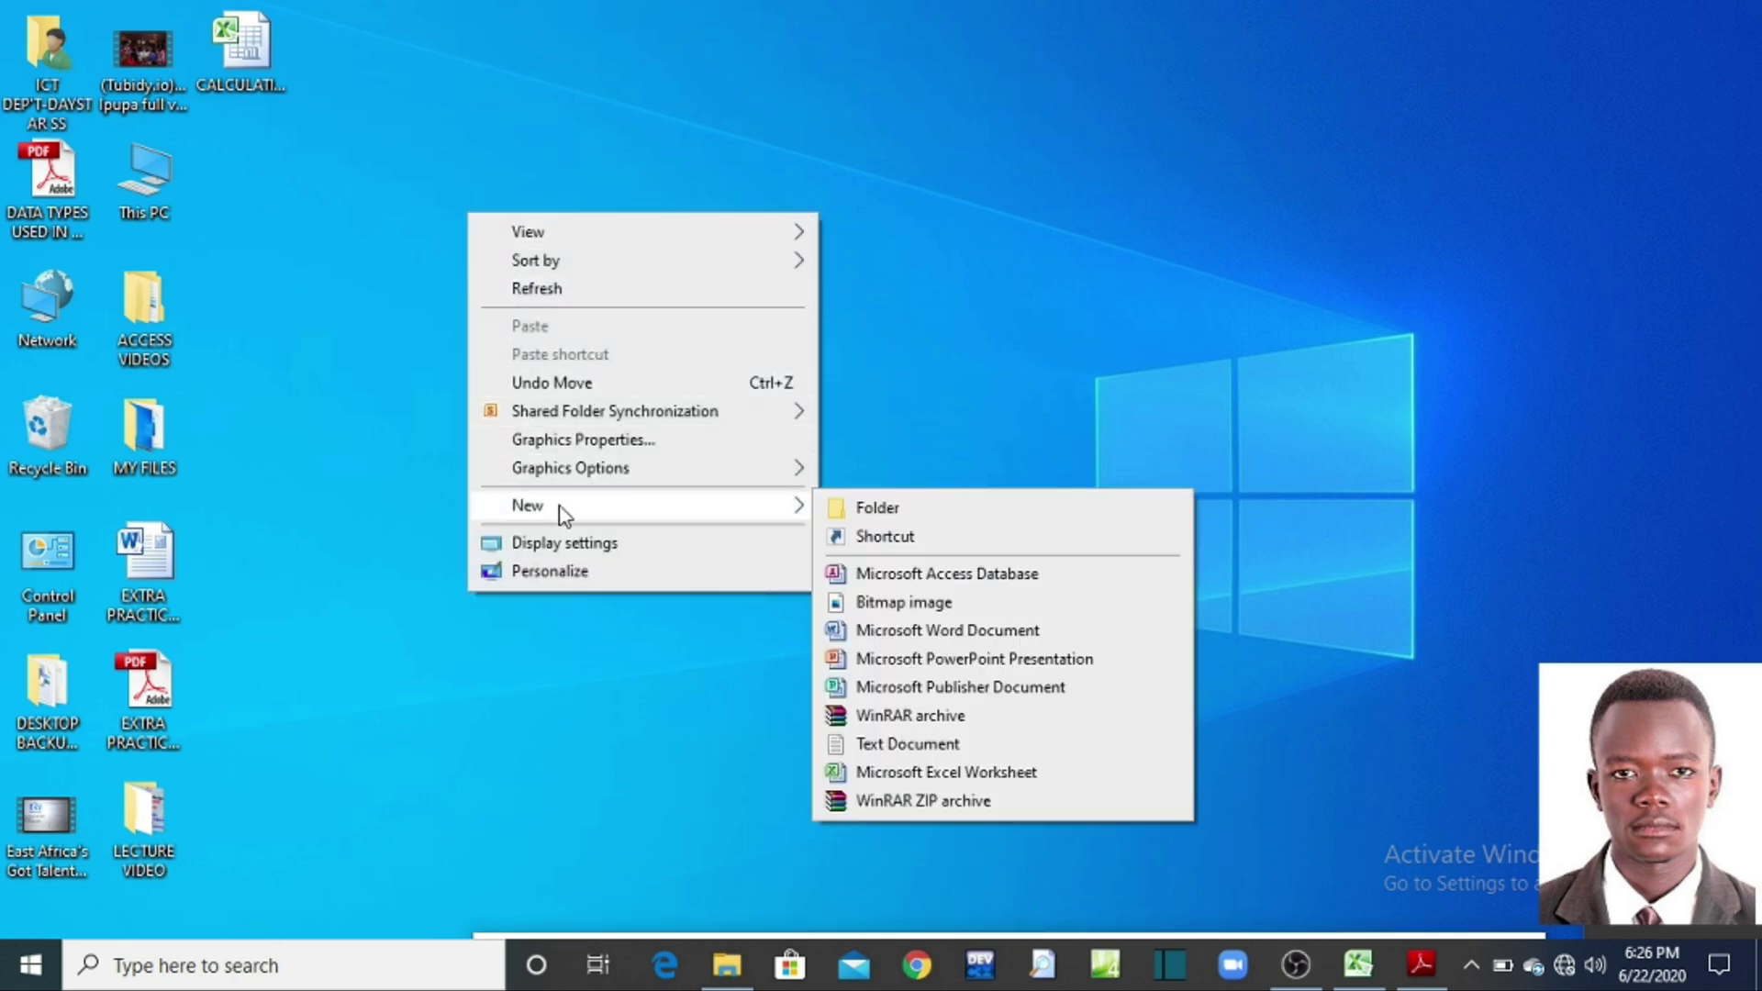
pyautogui.click(858, 507)
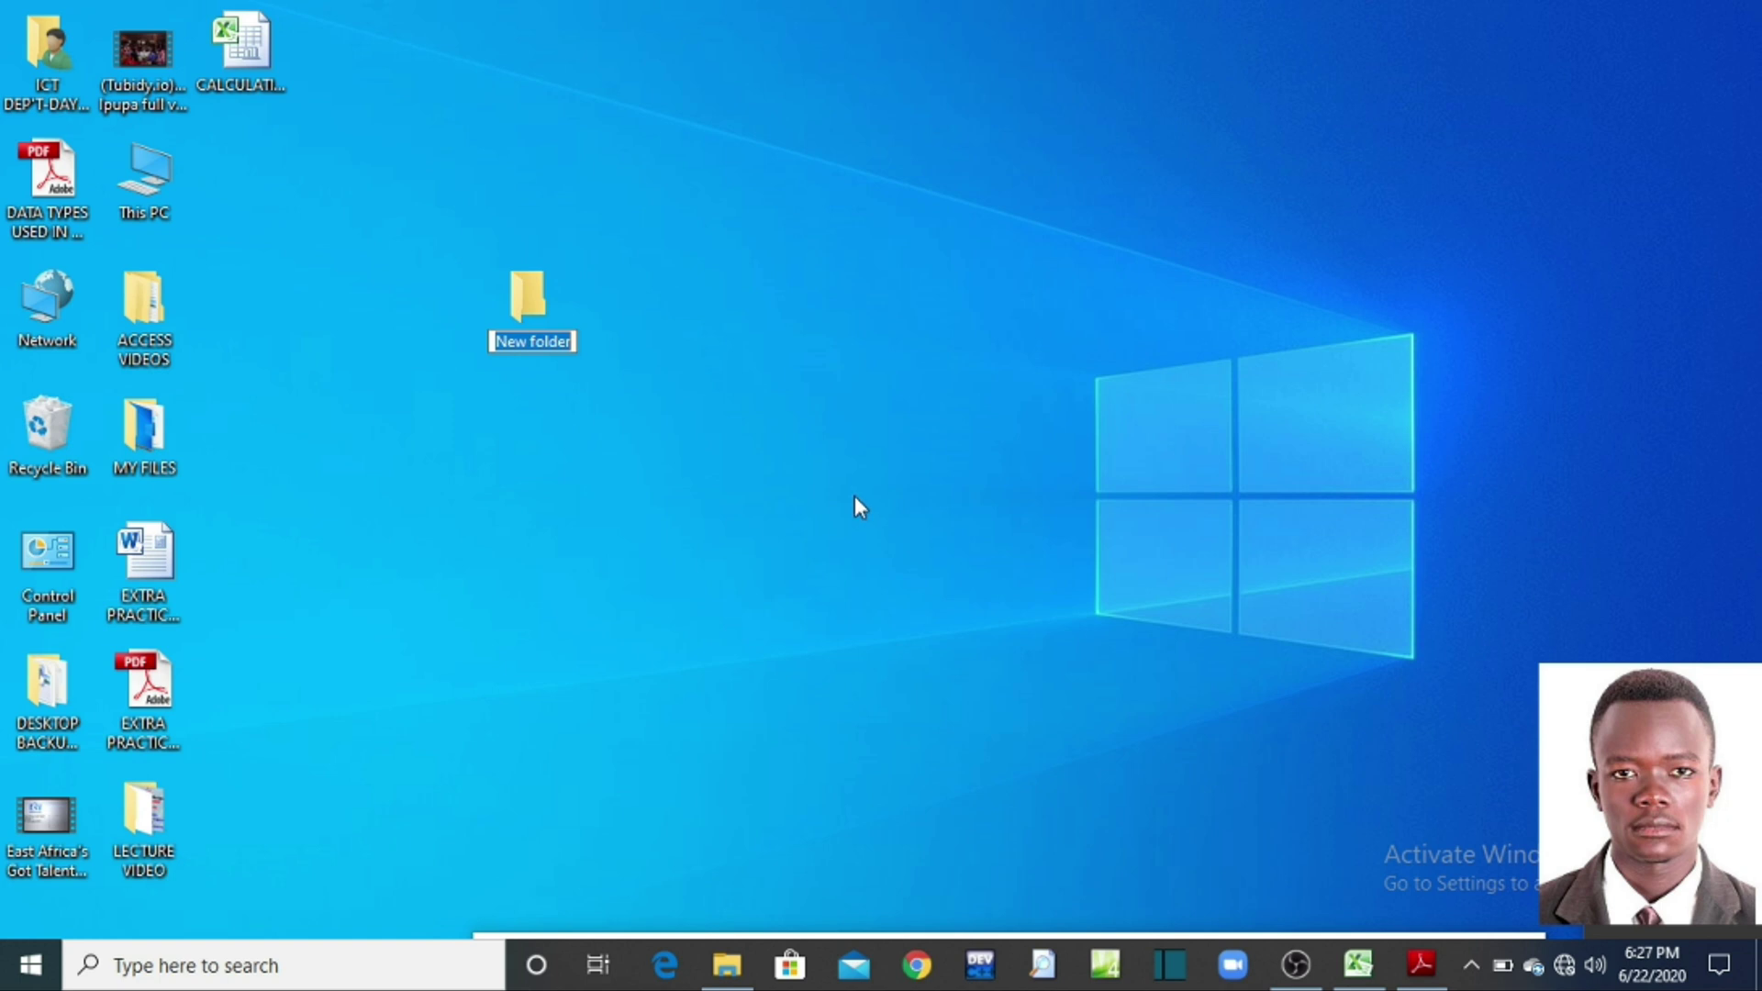
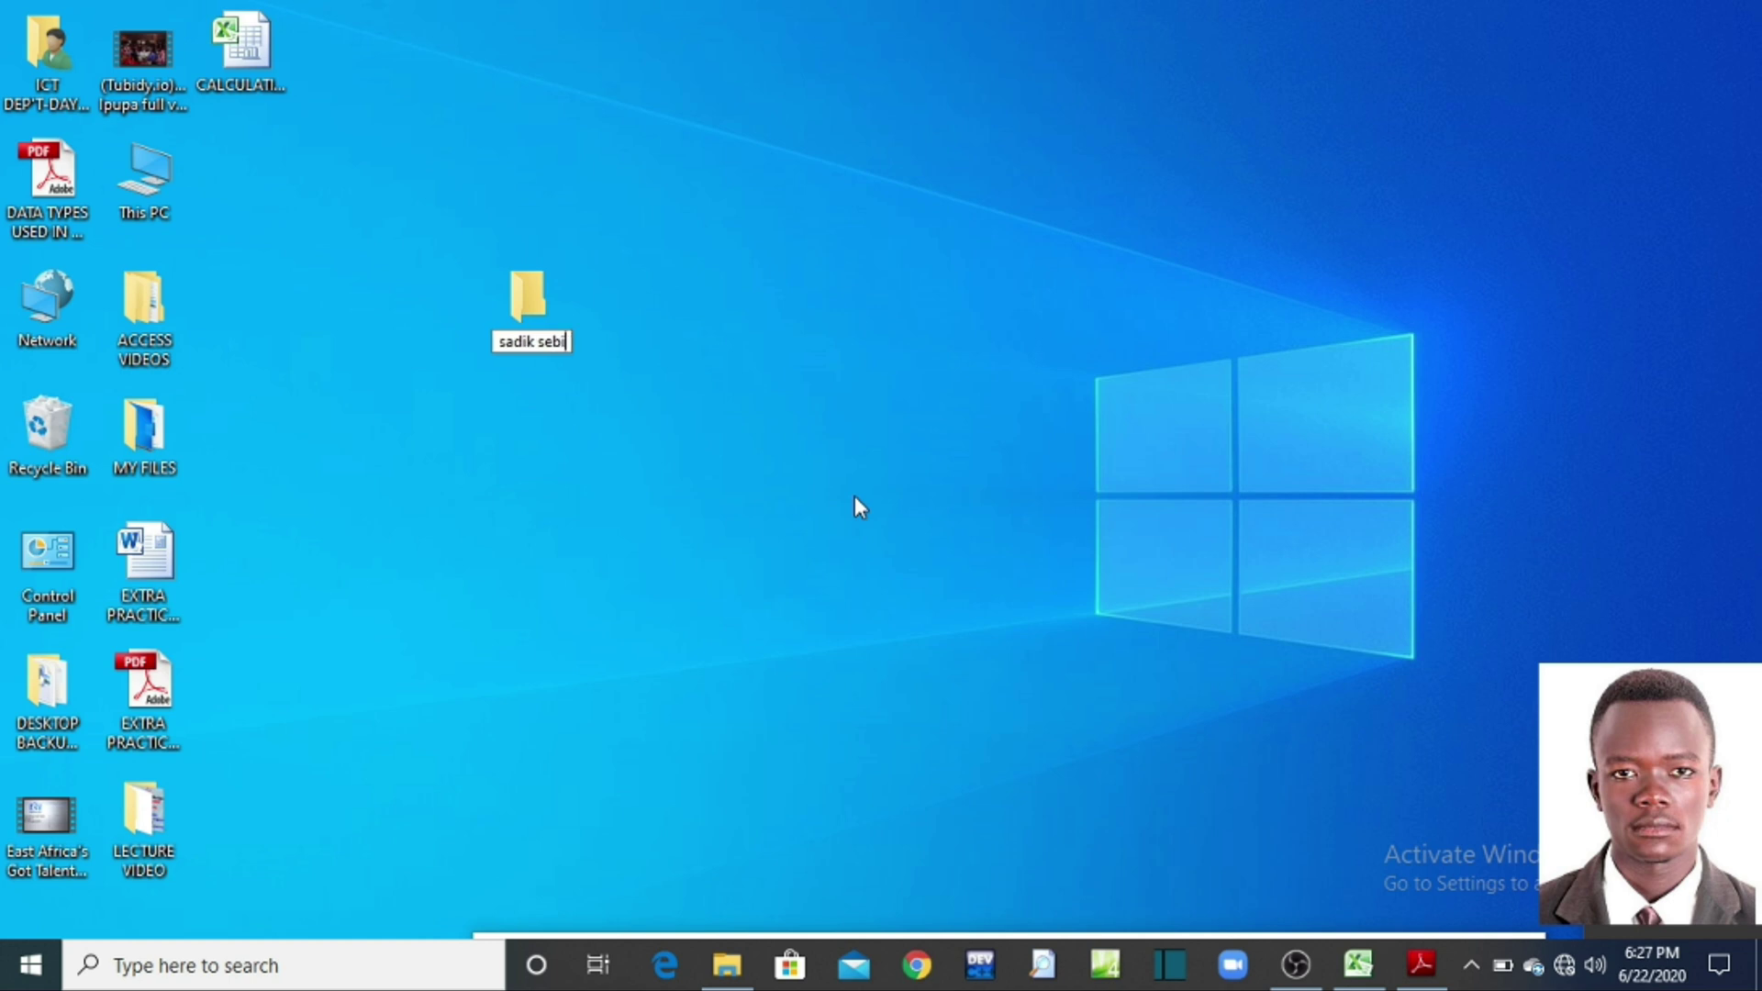
pyautogui.press('Return')
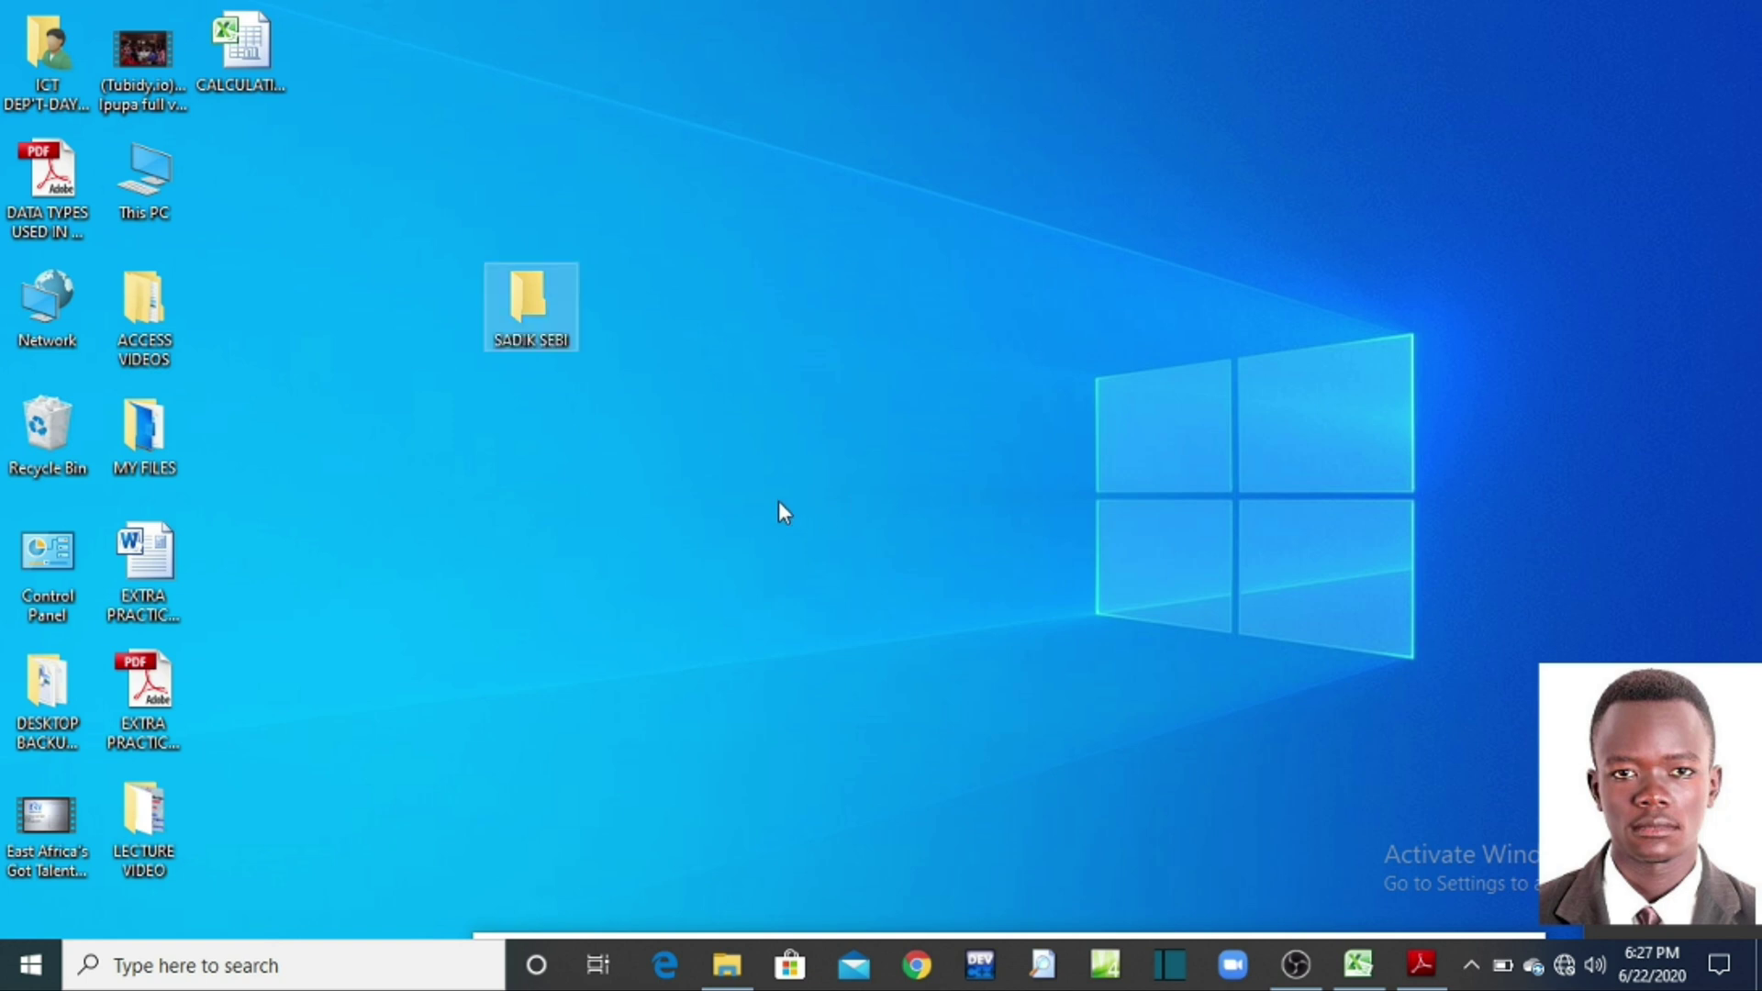
pyautogui.click(778, 501)
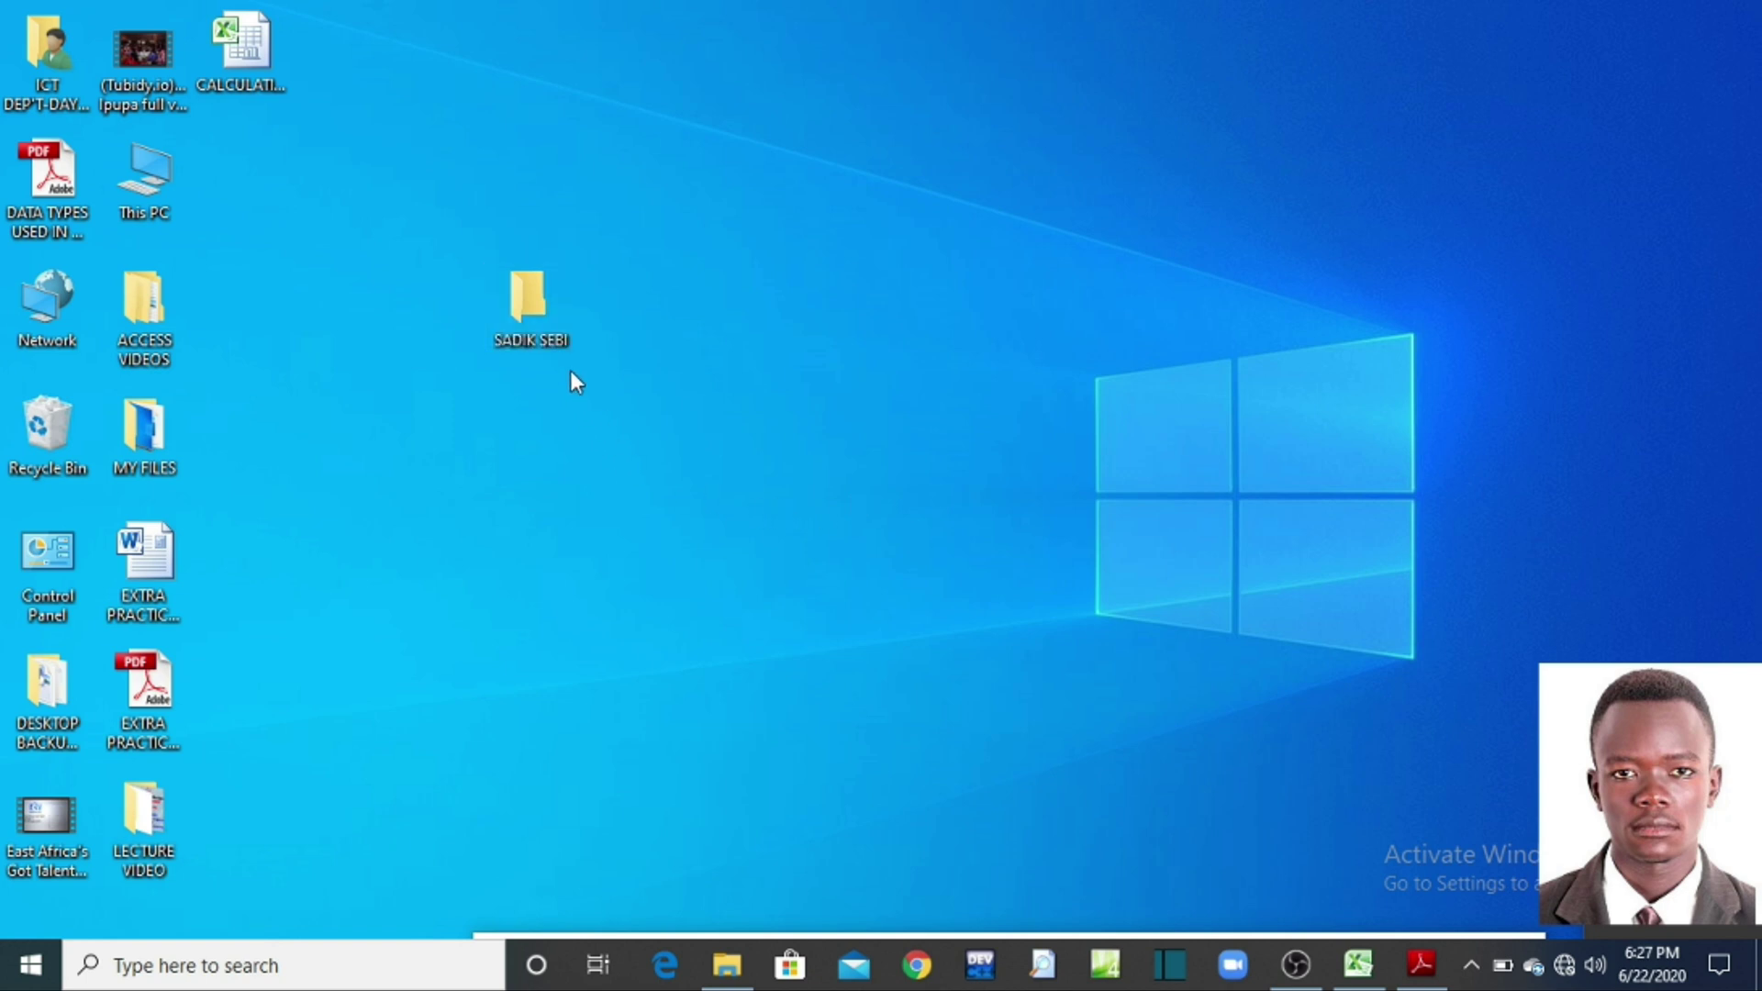
# Step: Open the empty student-name desktop folder in a File Explorer window
pyautogui.rightClick(737, 258)
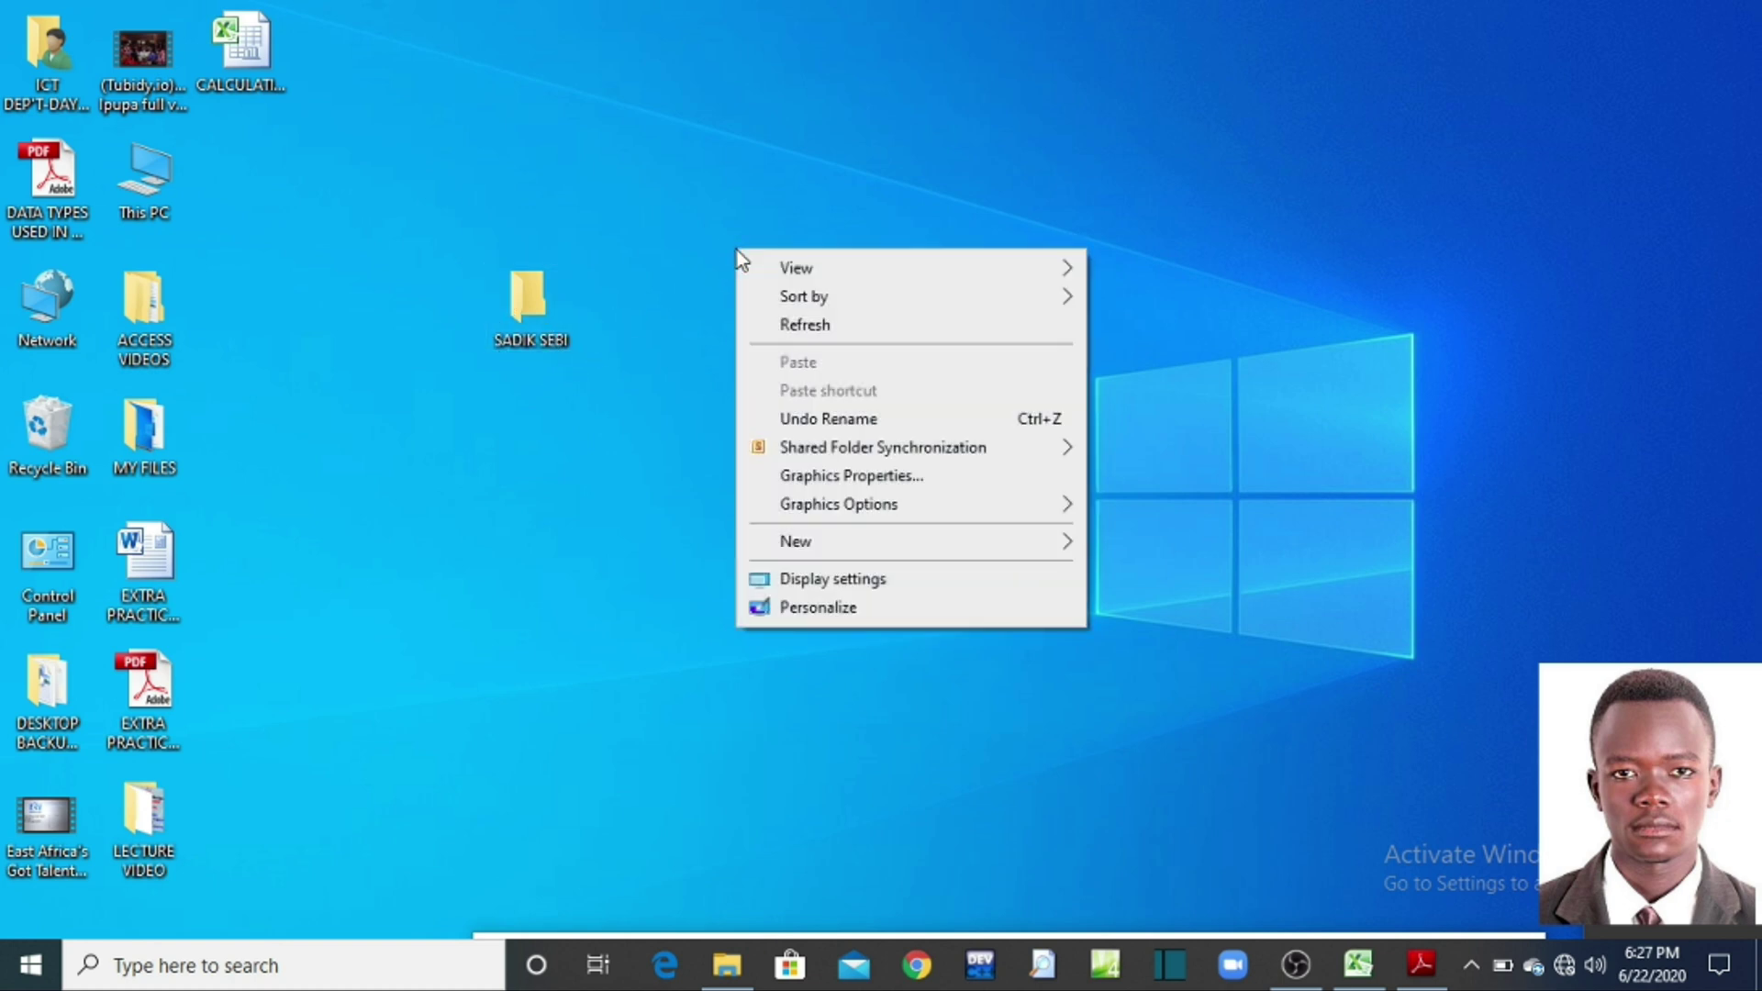
pyautogui.moveTo(754, 259)
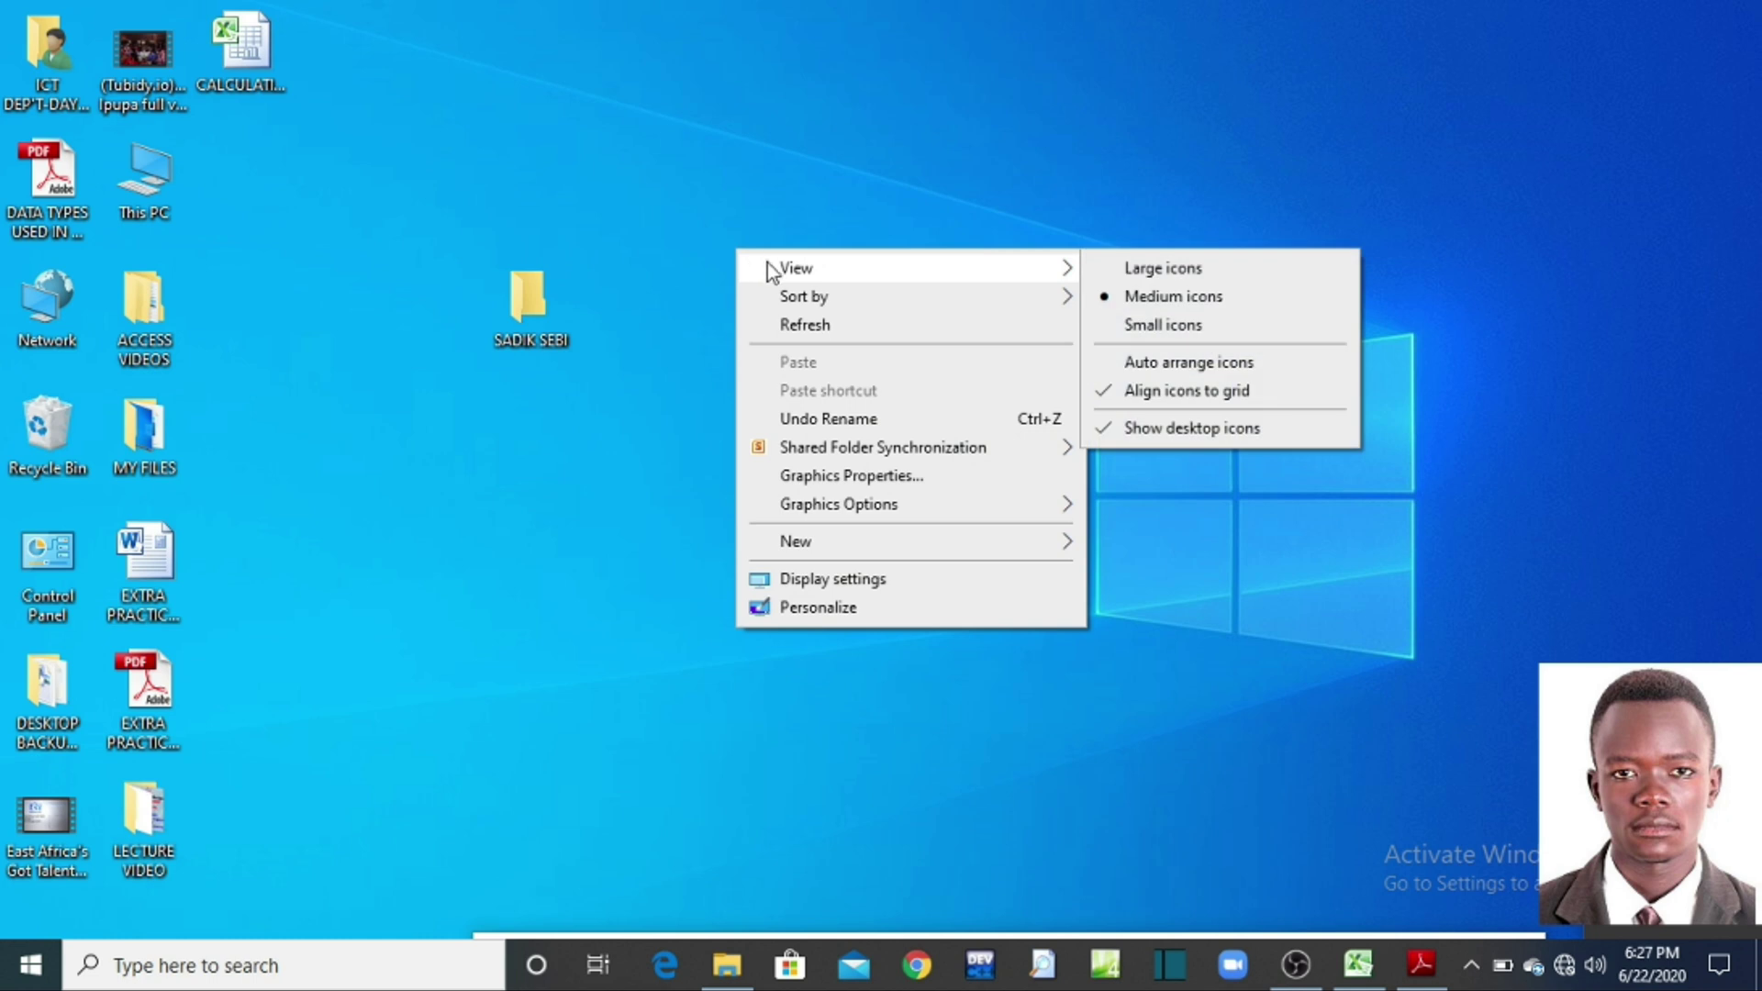
pyautogui.click(637, 426)
pyautogui.moveTo(532, 299)
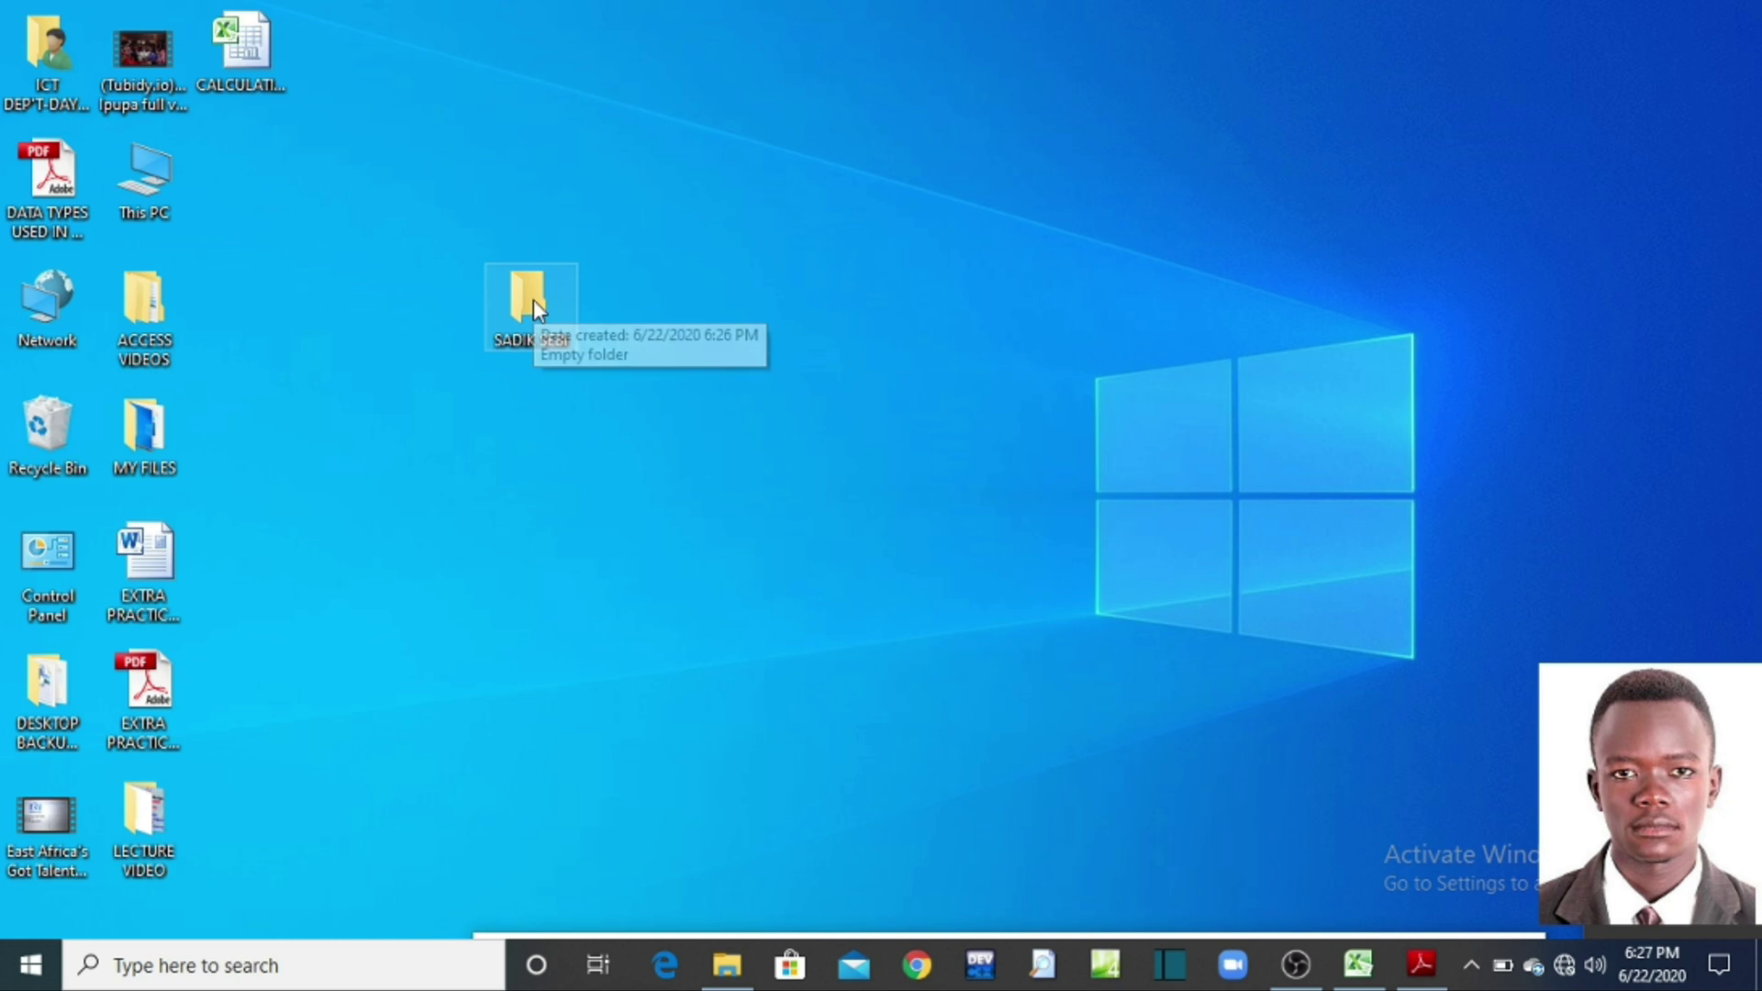
pyautogui.doubleClick(532, 299)
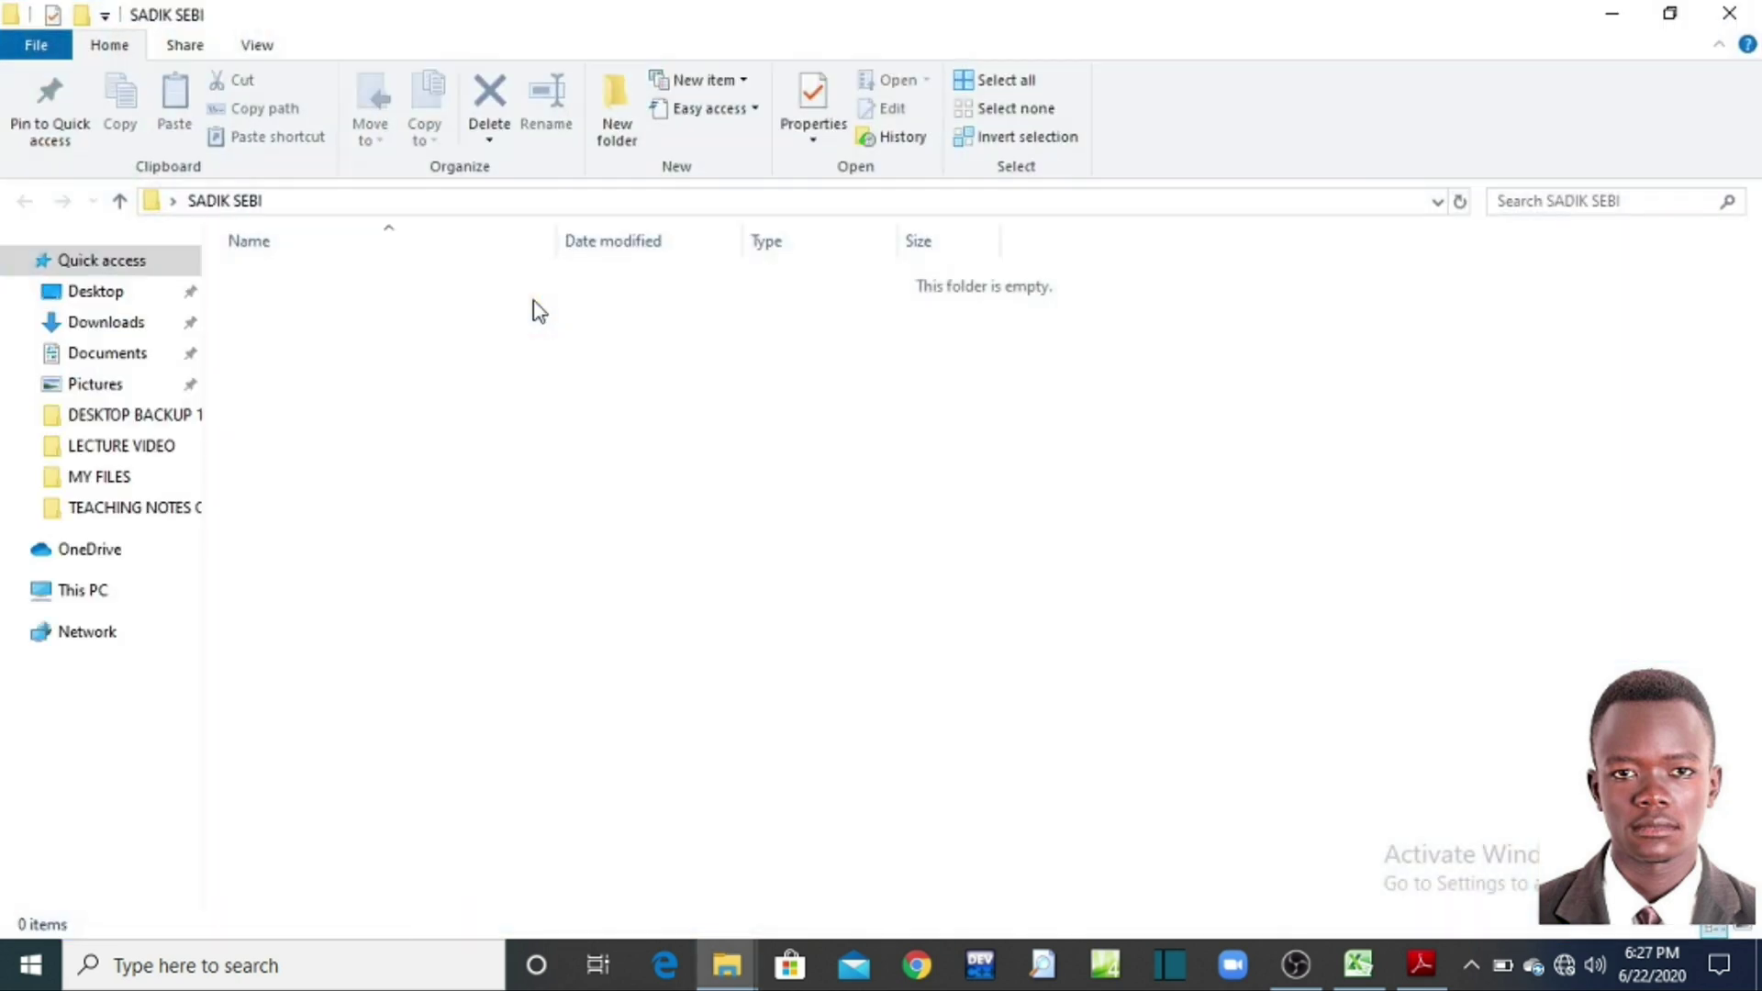
pyautogui.click(1737, 13)
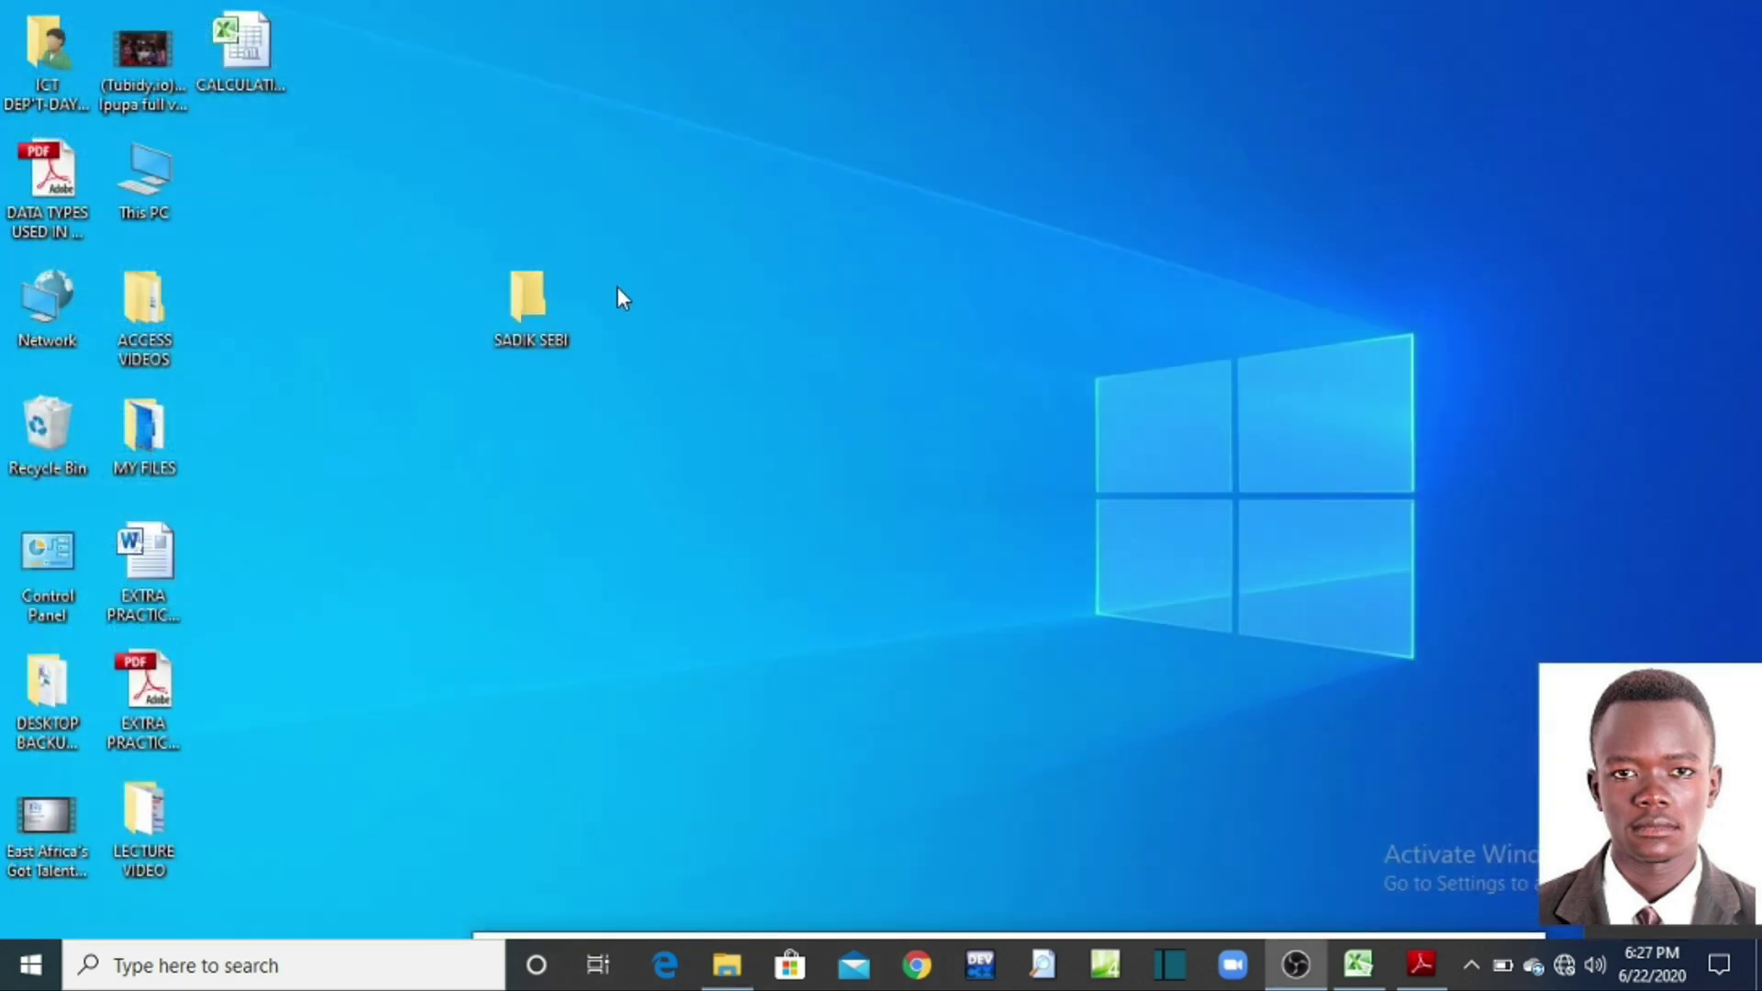
pyautogui.rightClick(521, 295)
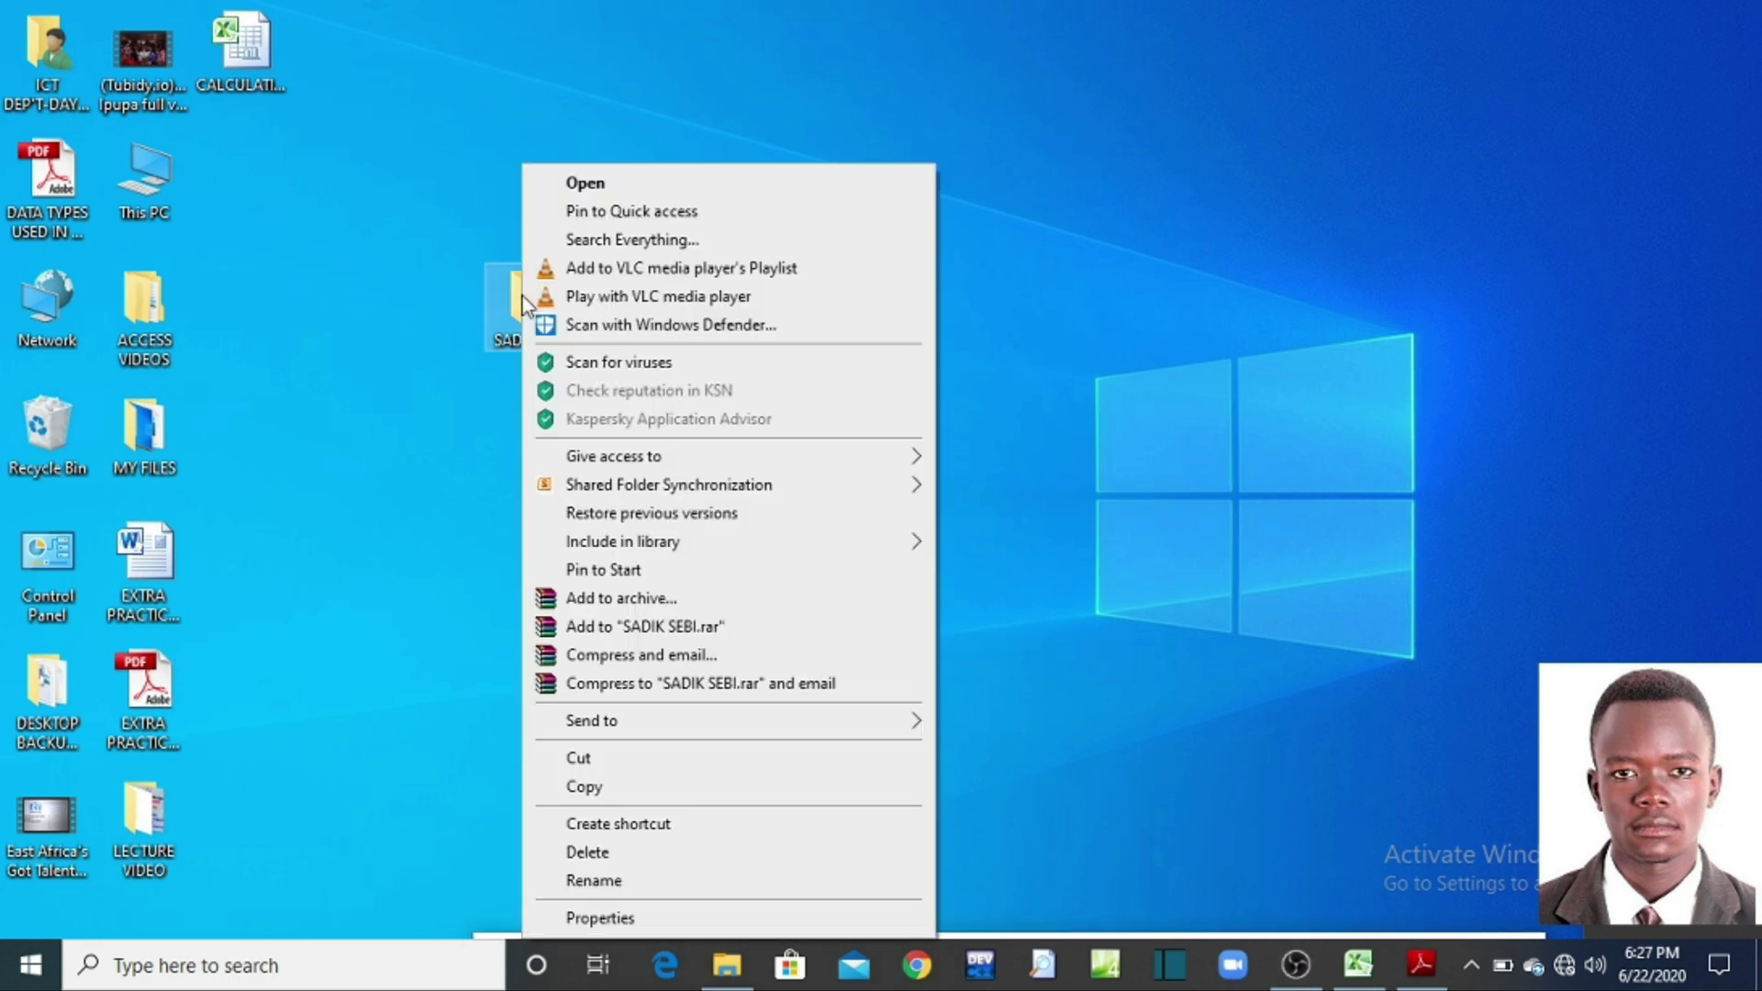
pyautogui.click(584, 187)
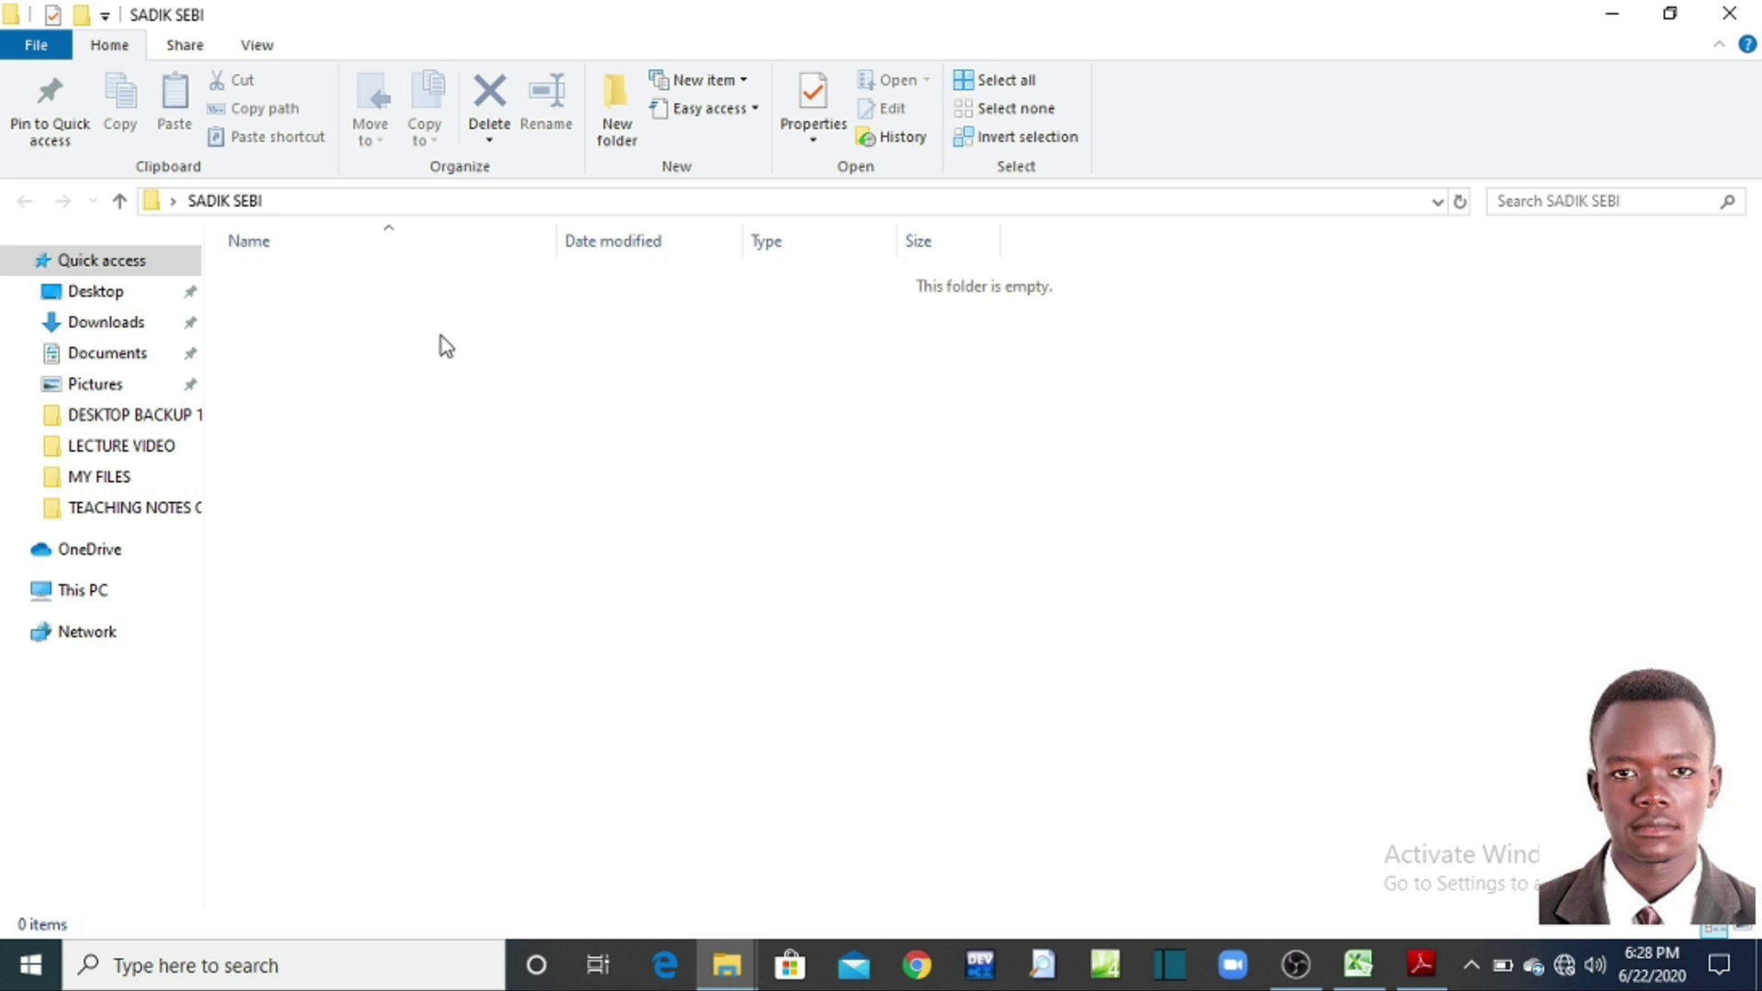
# Step: Search the Start menu for MICR to launch Microsoft Excel
pyautogui.click(31, 965)
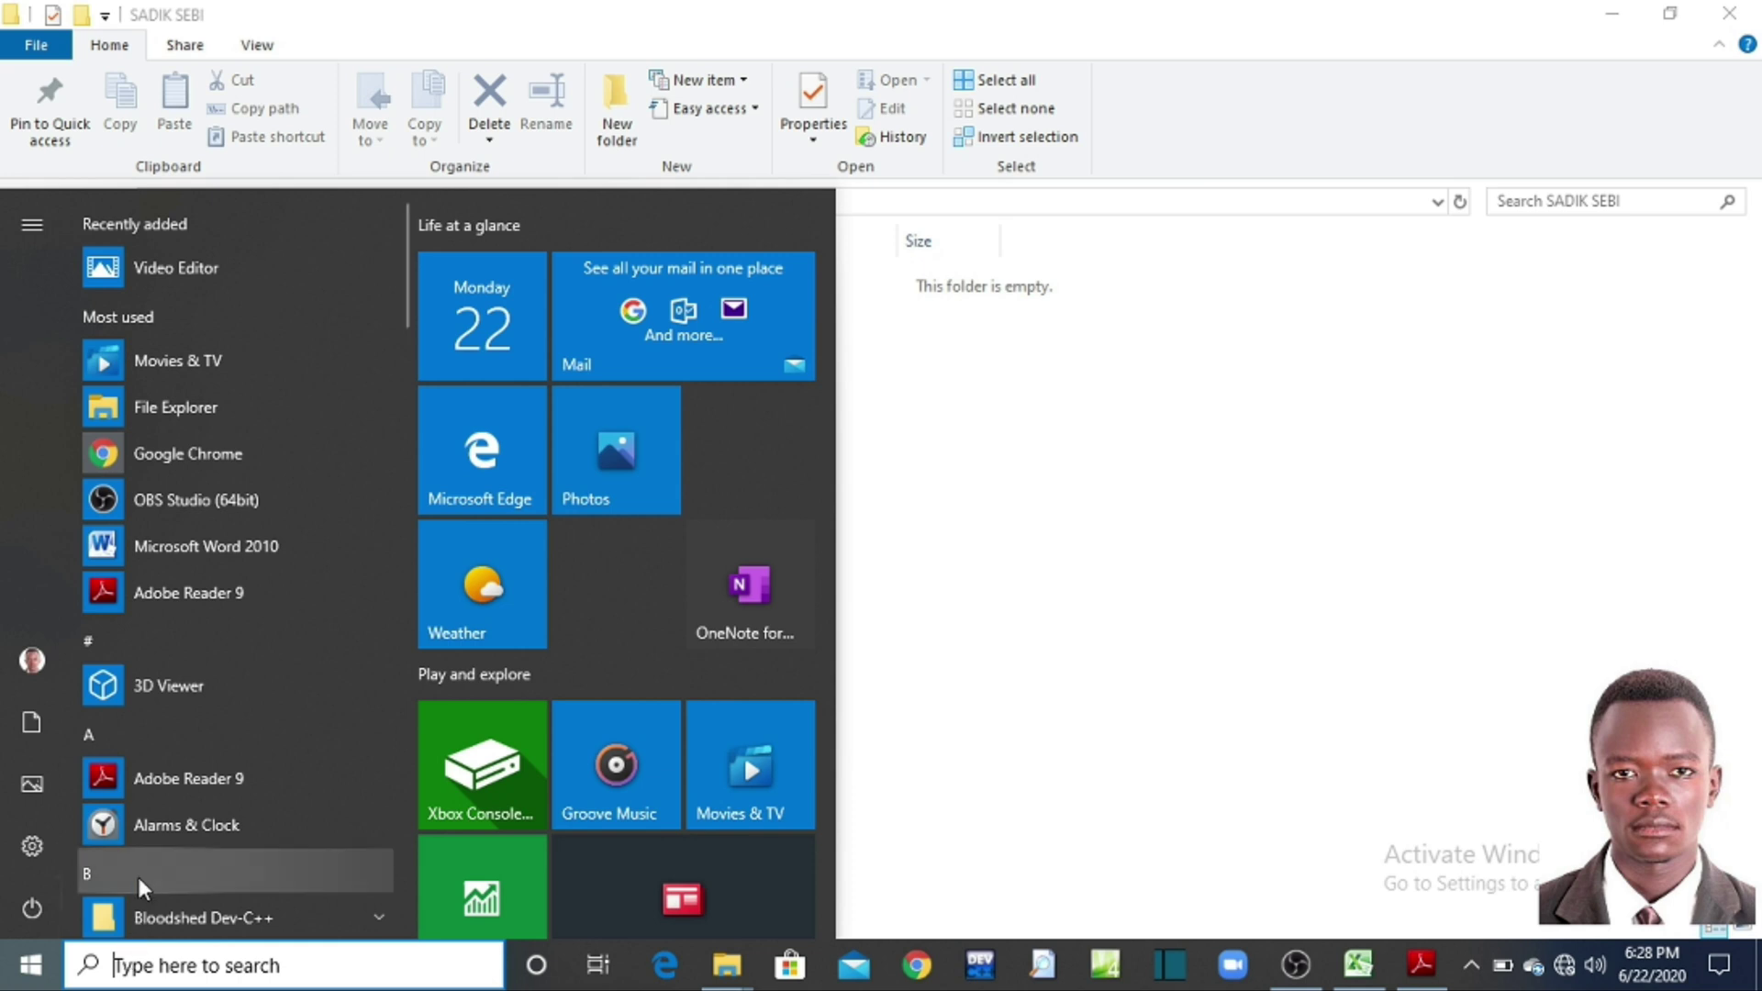
pyautogui.write('MICR')
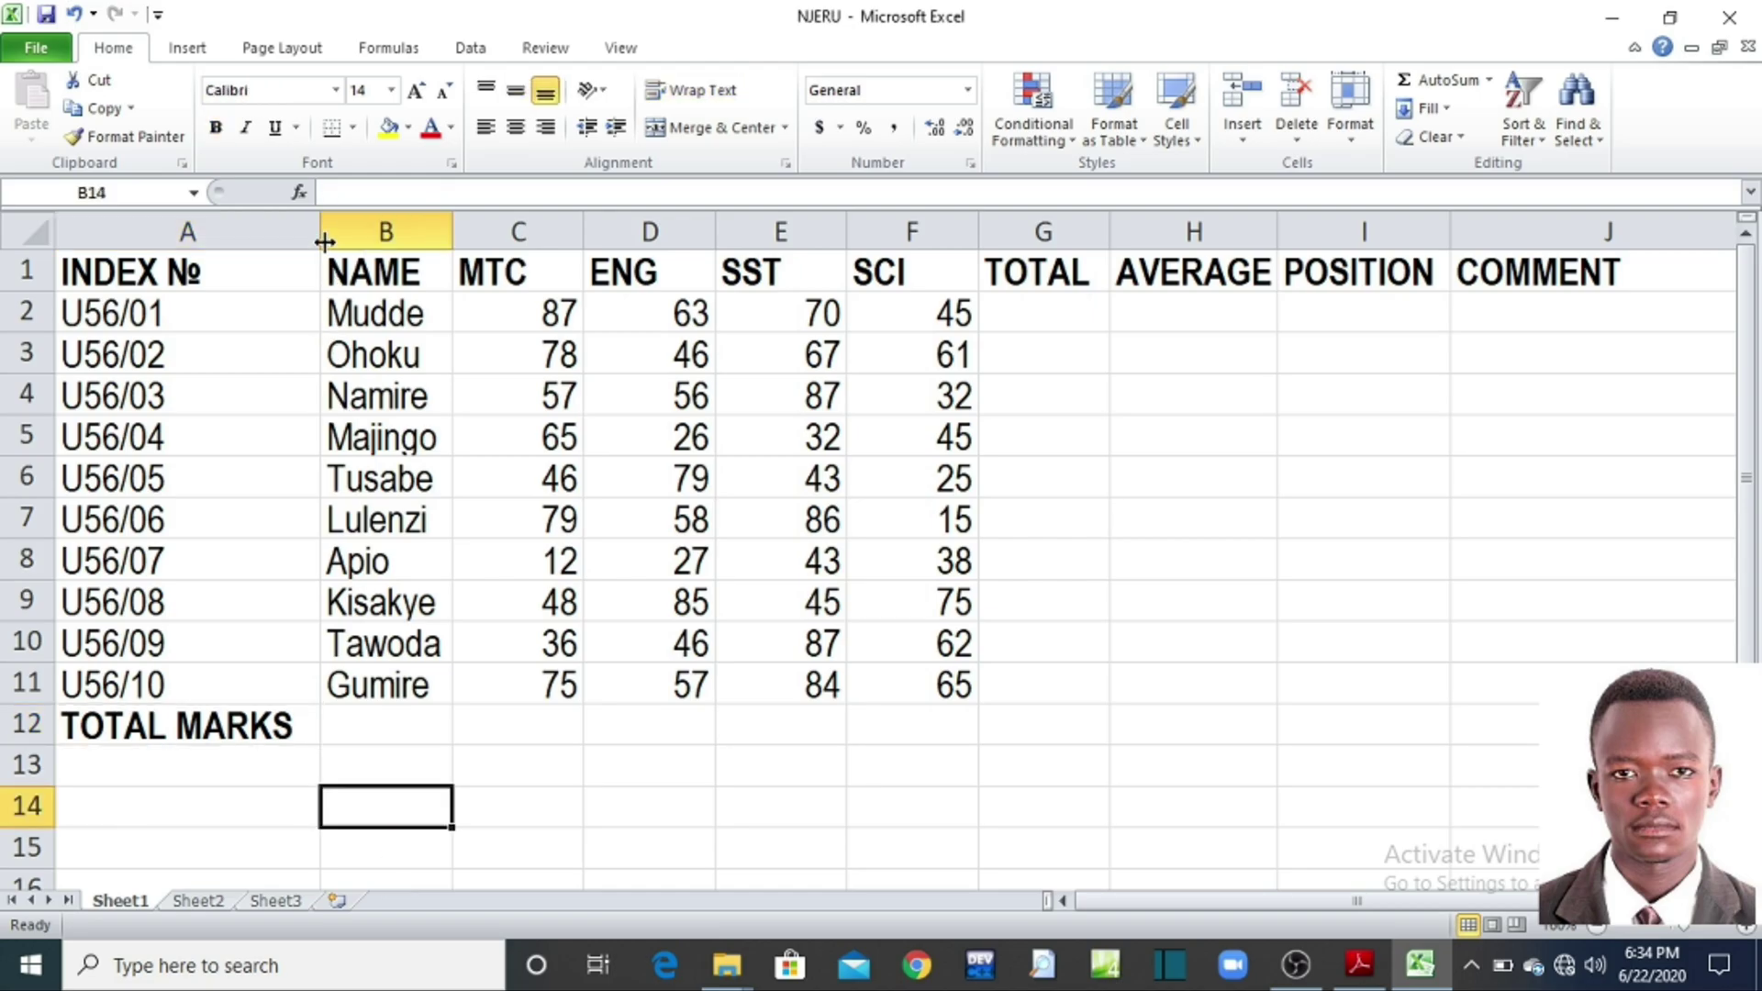
# Step: Resize column A to about 115 pixels so TOTAL MARKS fits
pyautogui.moveTo(321, 236); pyautogui.dragTo(233, 275)
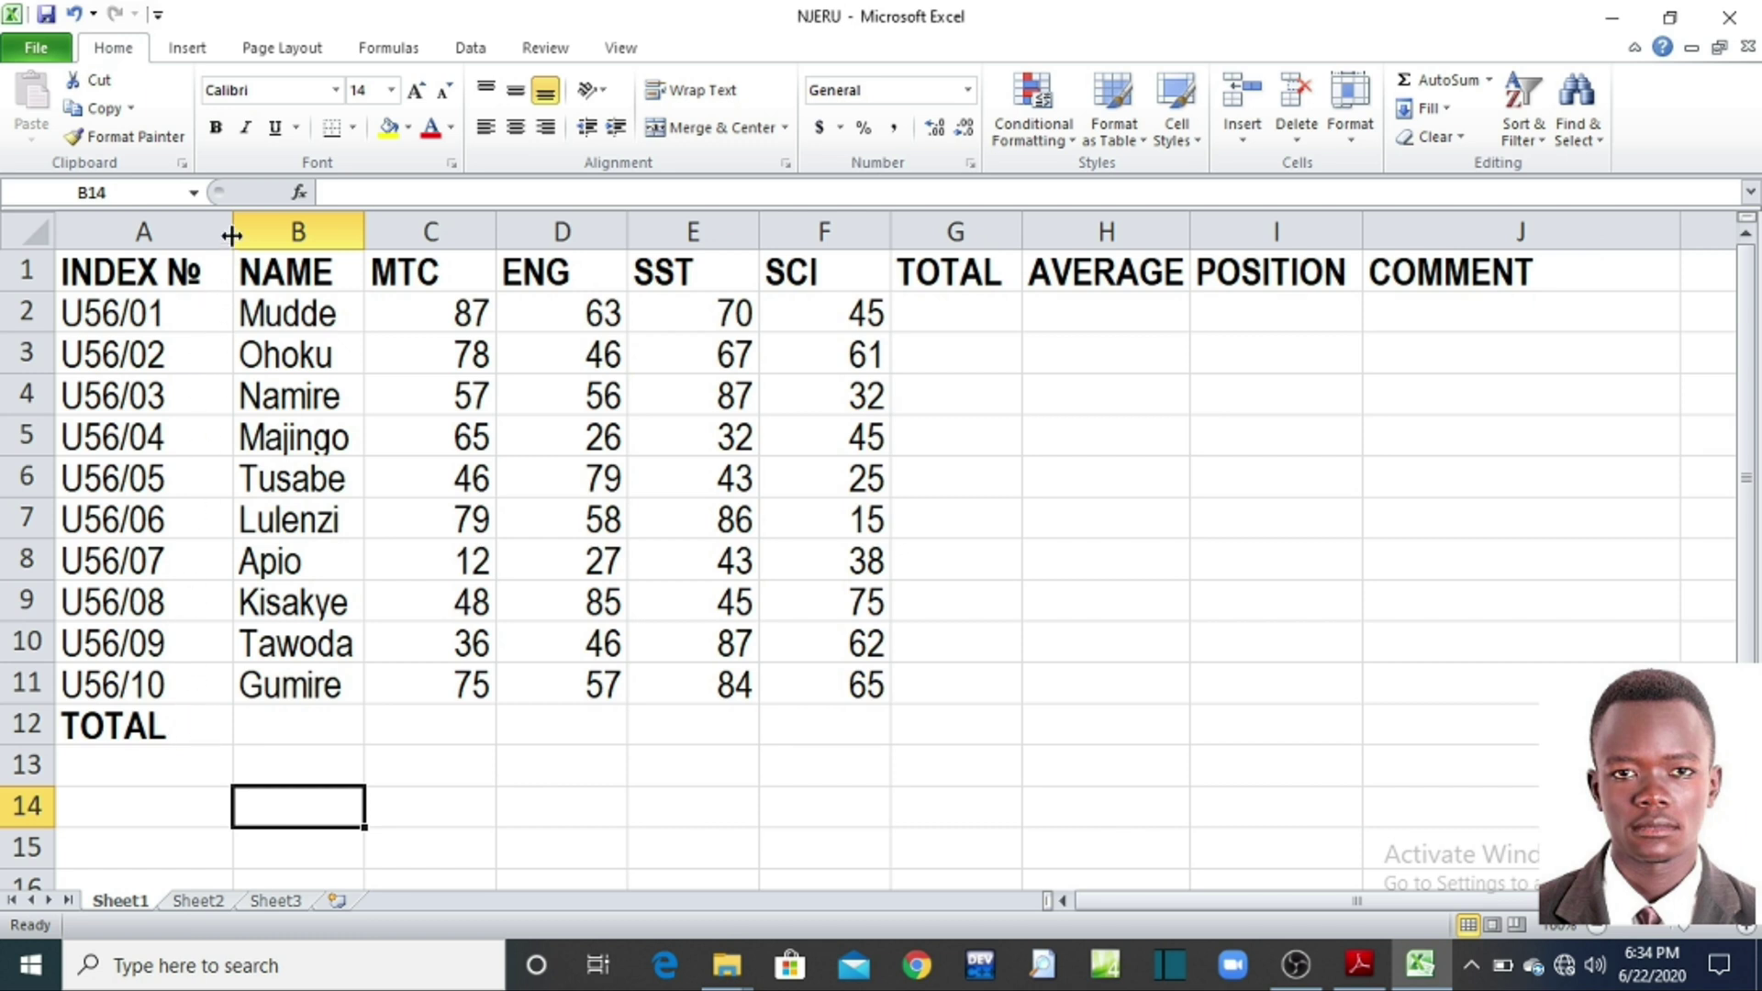
pyautogui.moveTo(231, 236)
pyautogui.mouseDown()
pyautogui.moveTo(294, 239)
pyautogui.moveTo(213, 235)
pyautogui.mouseUp()
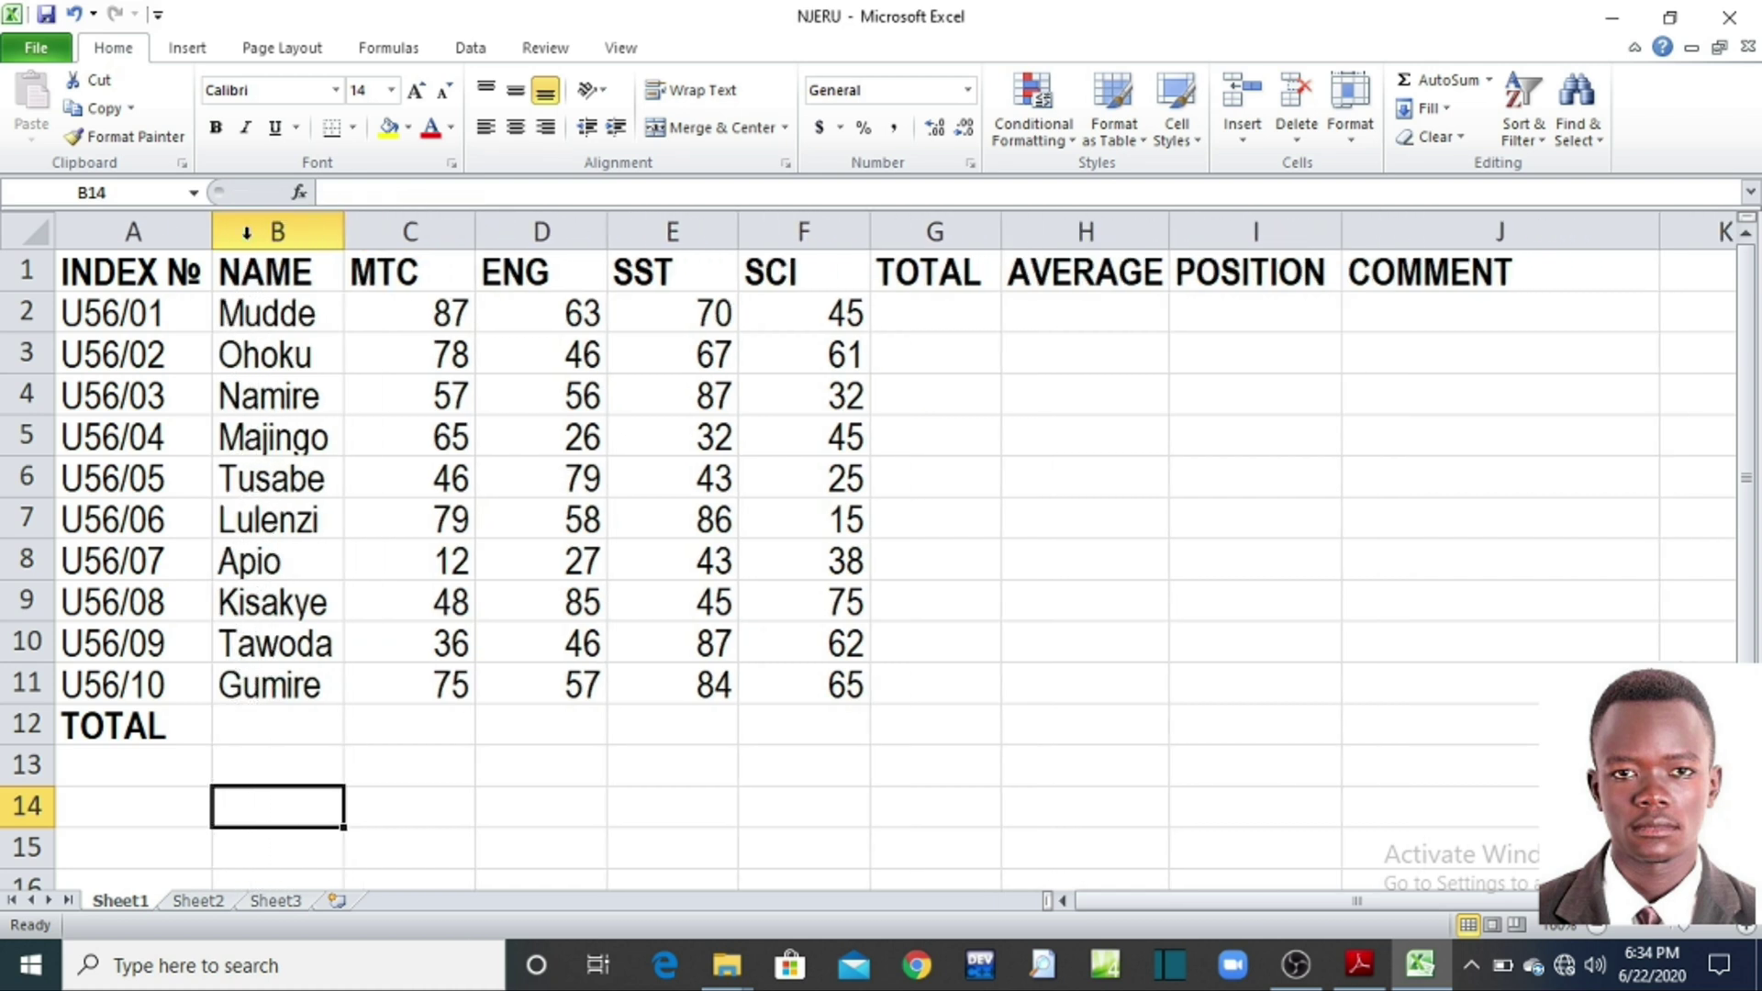
pyautogui.moveTo(212, 234); pyautogui.dragTo(317, 247)
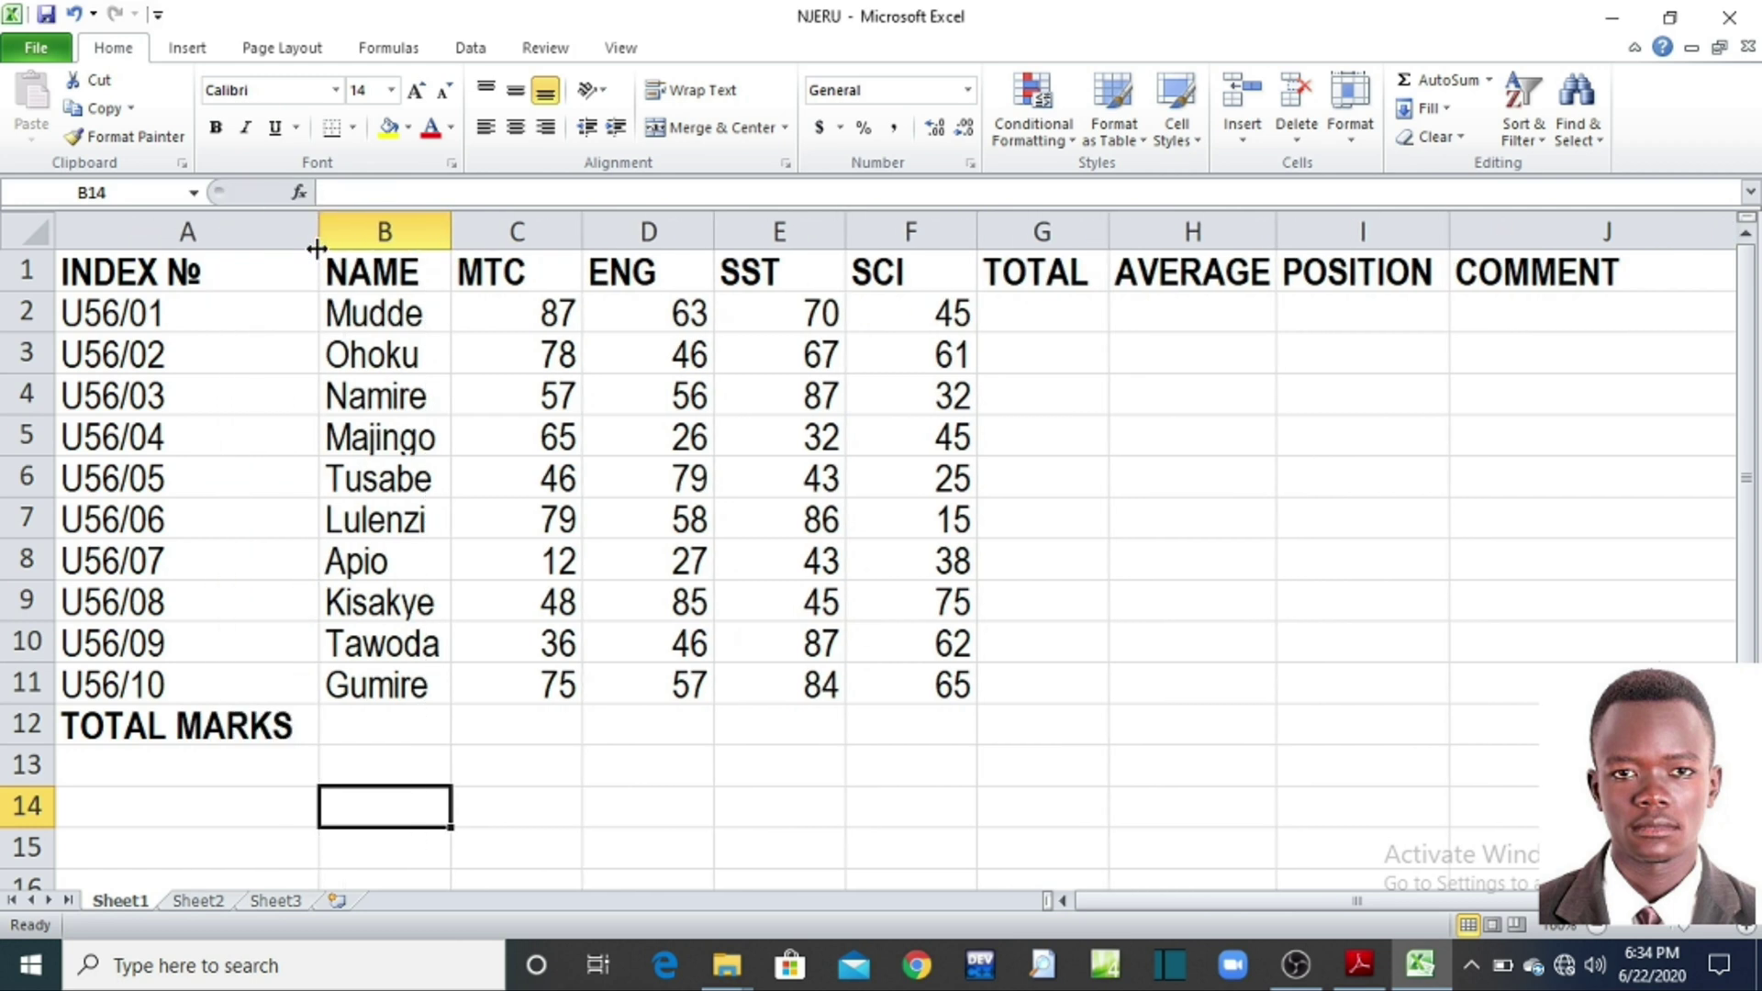
# Step: Check the TOTAL MARKS label in cell A12 and return to the exercise PDF
pyautogui.click(272, 732)
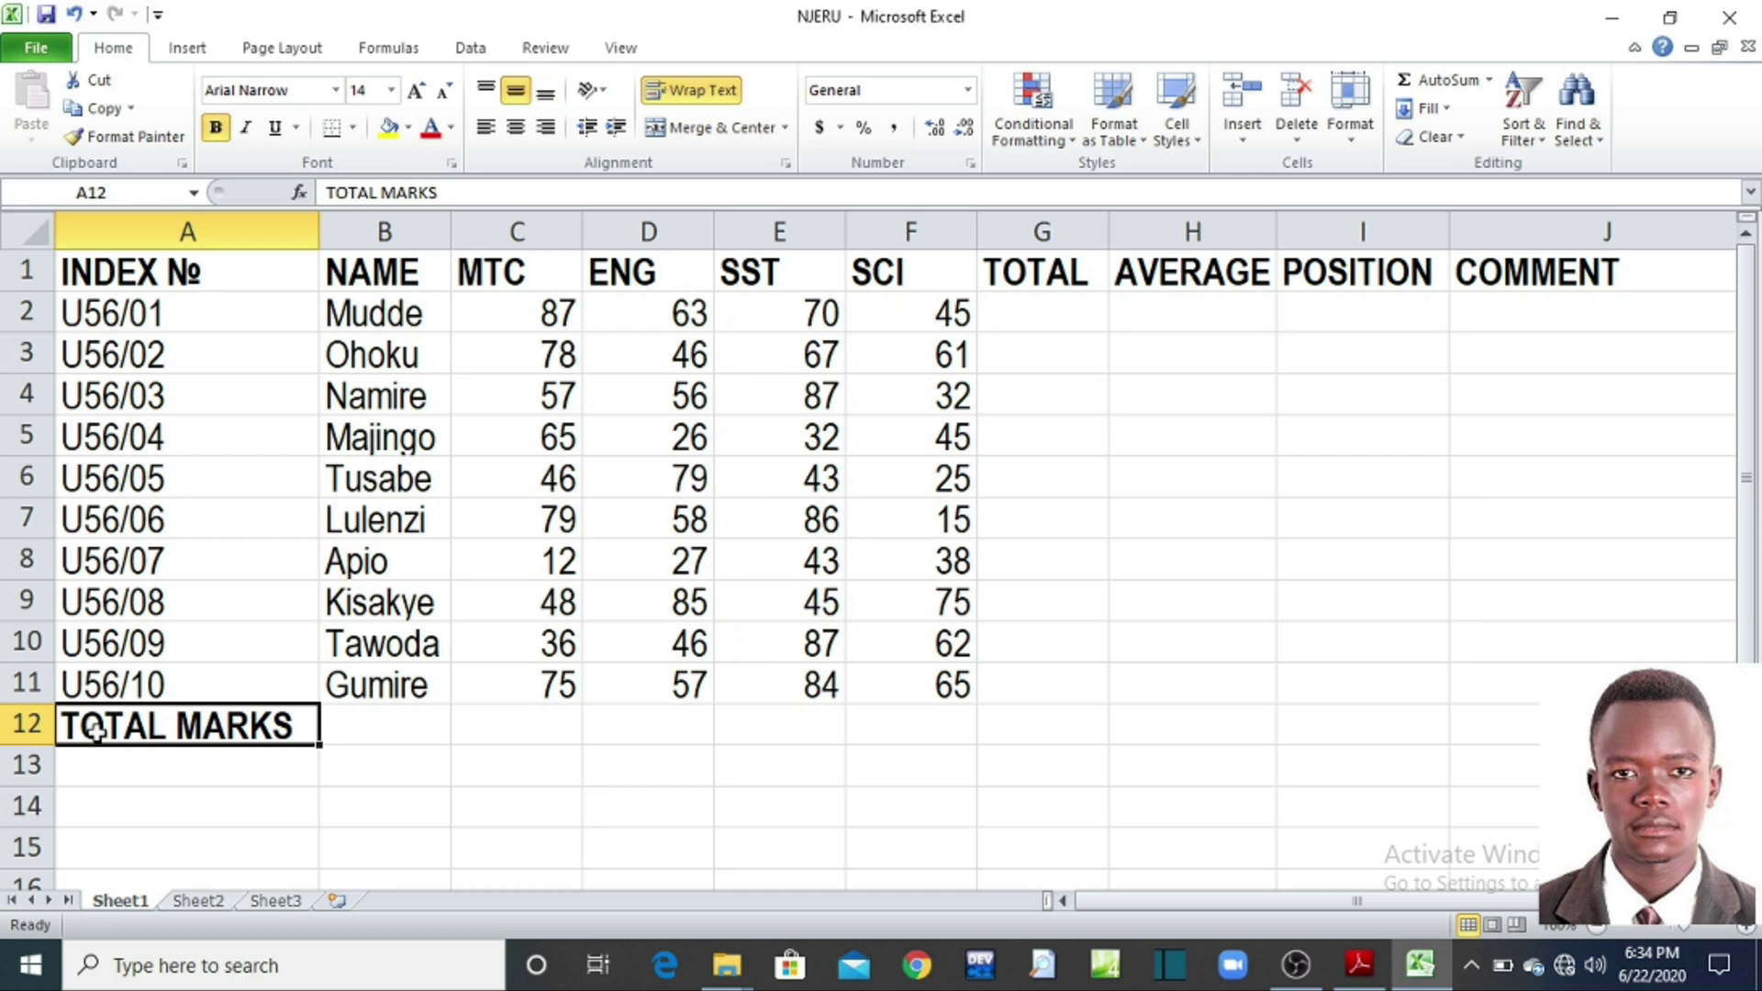
pyautogui.click(254, 772)
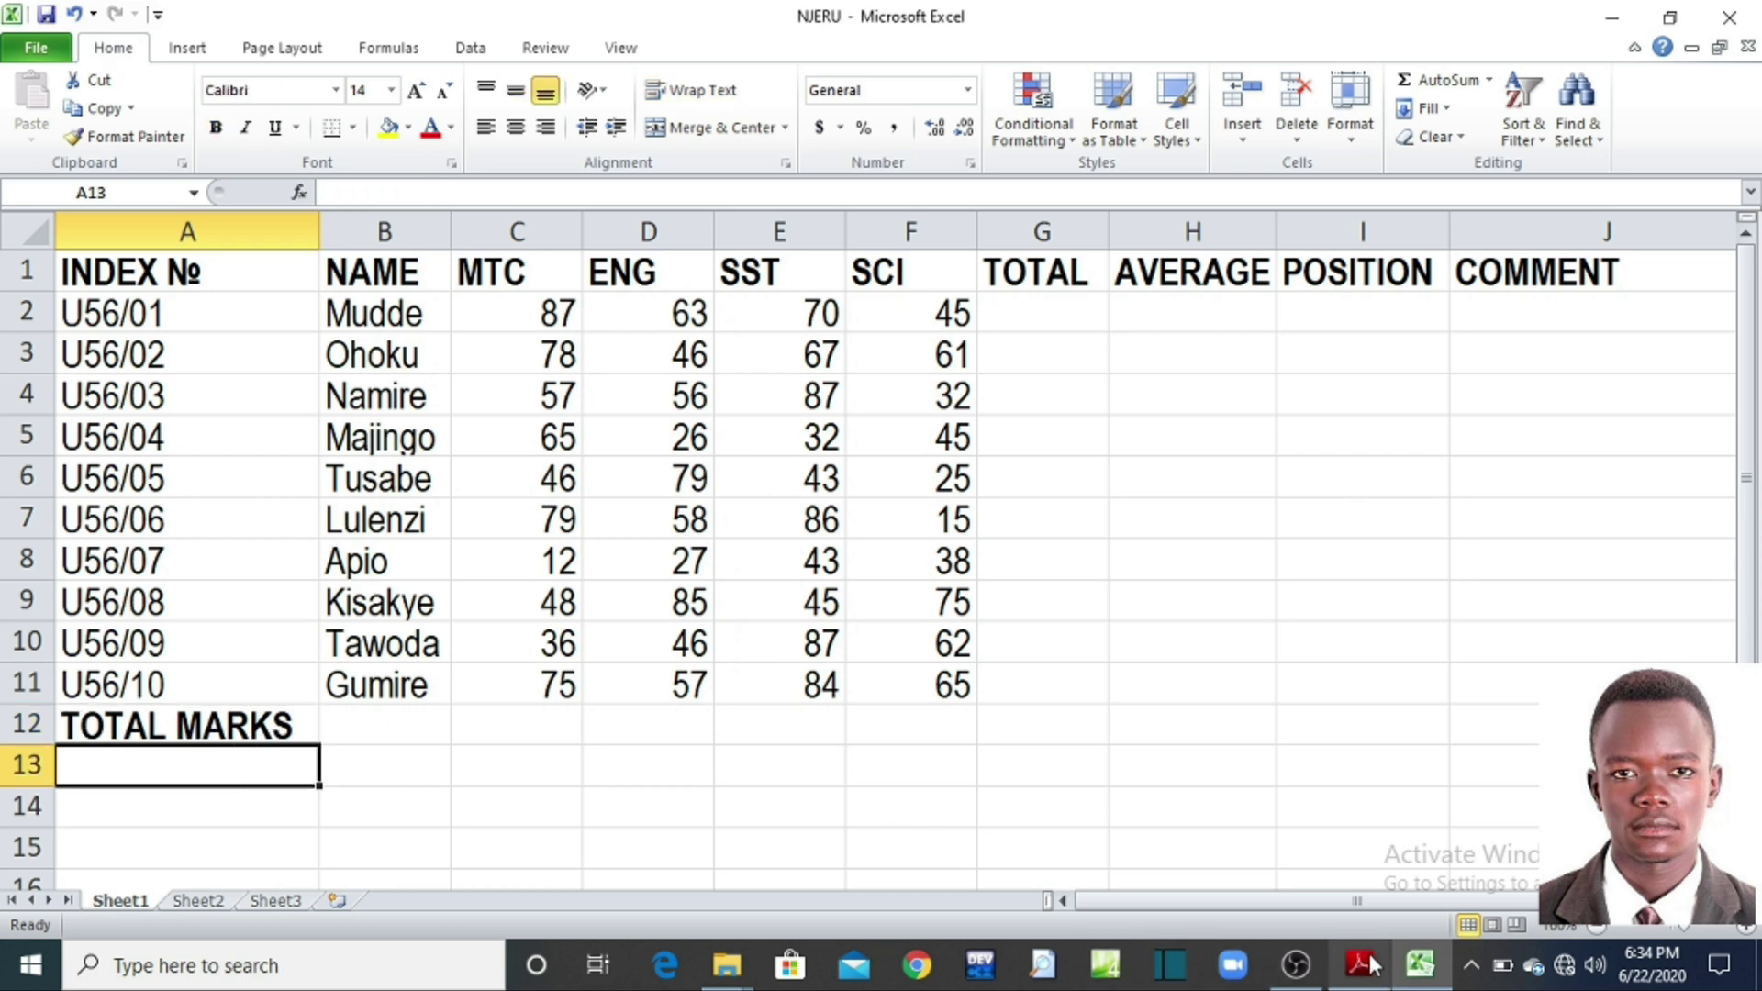
pyautogui.click(1370, 970)
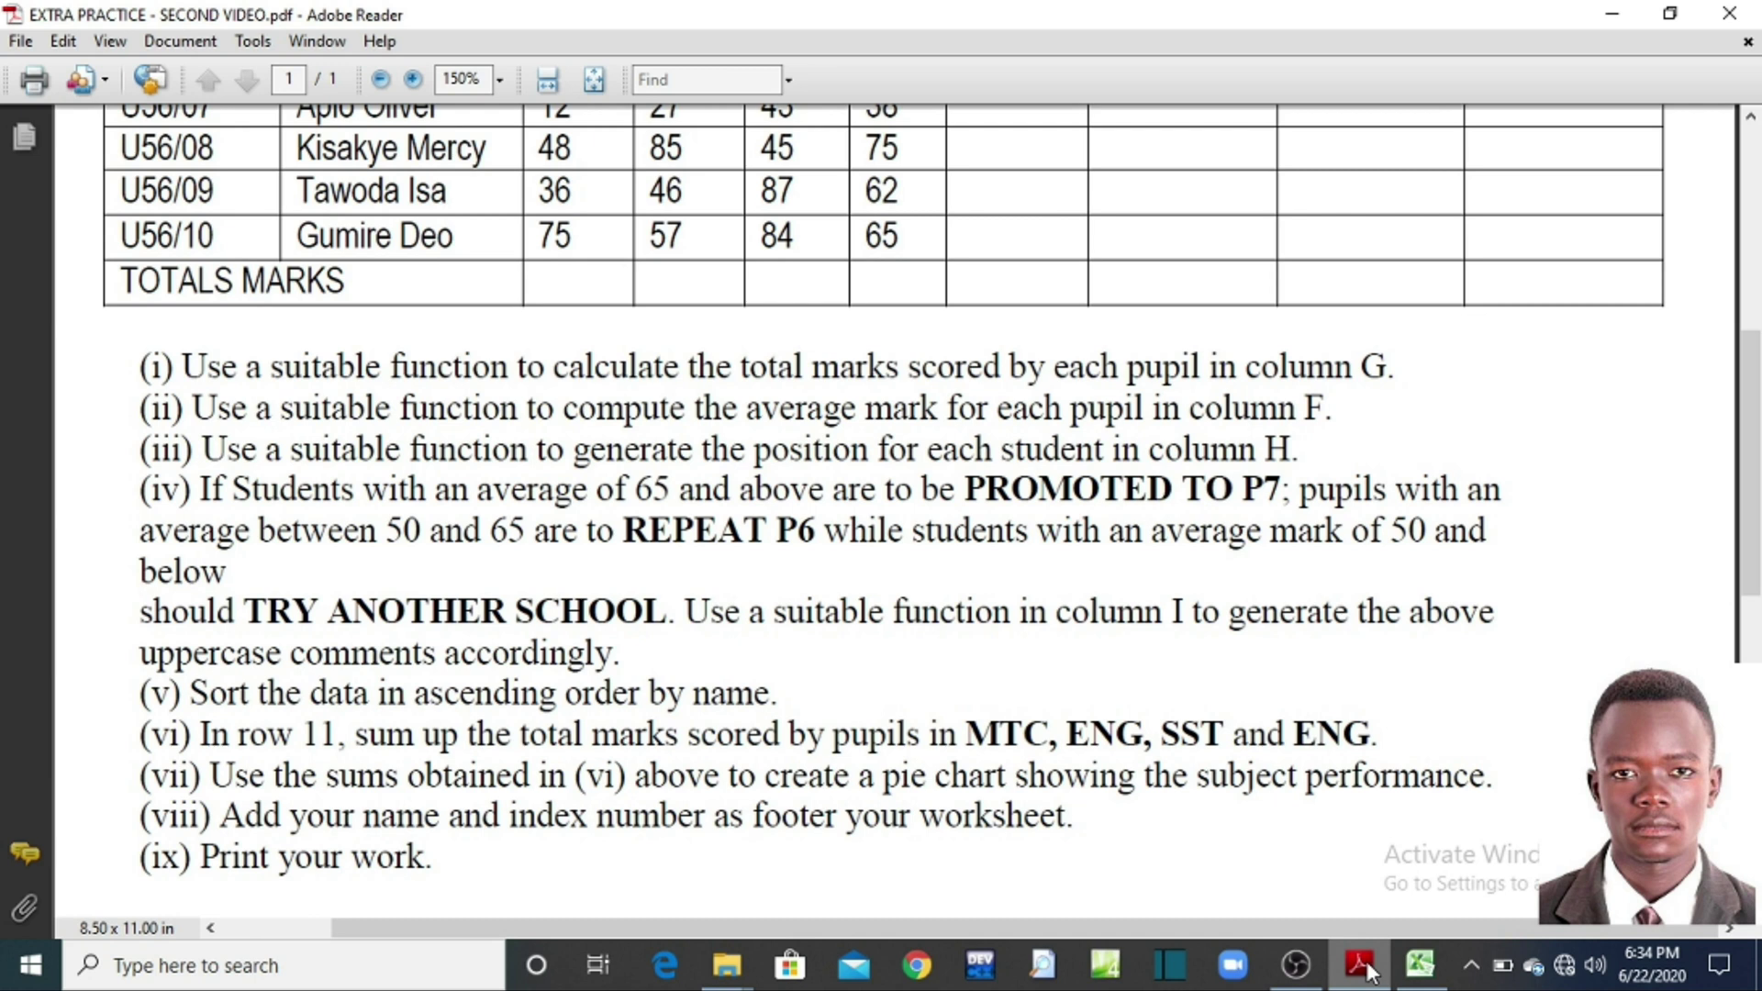
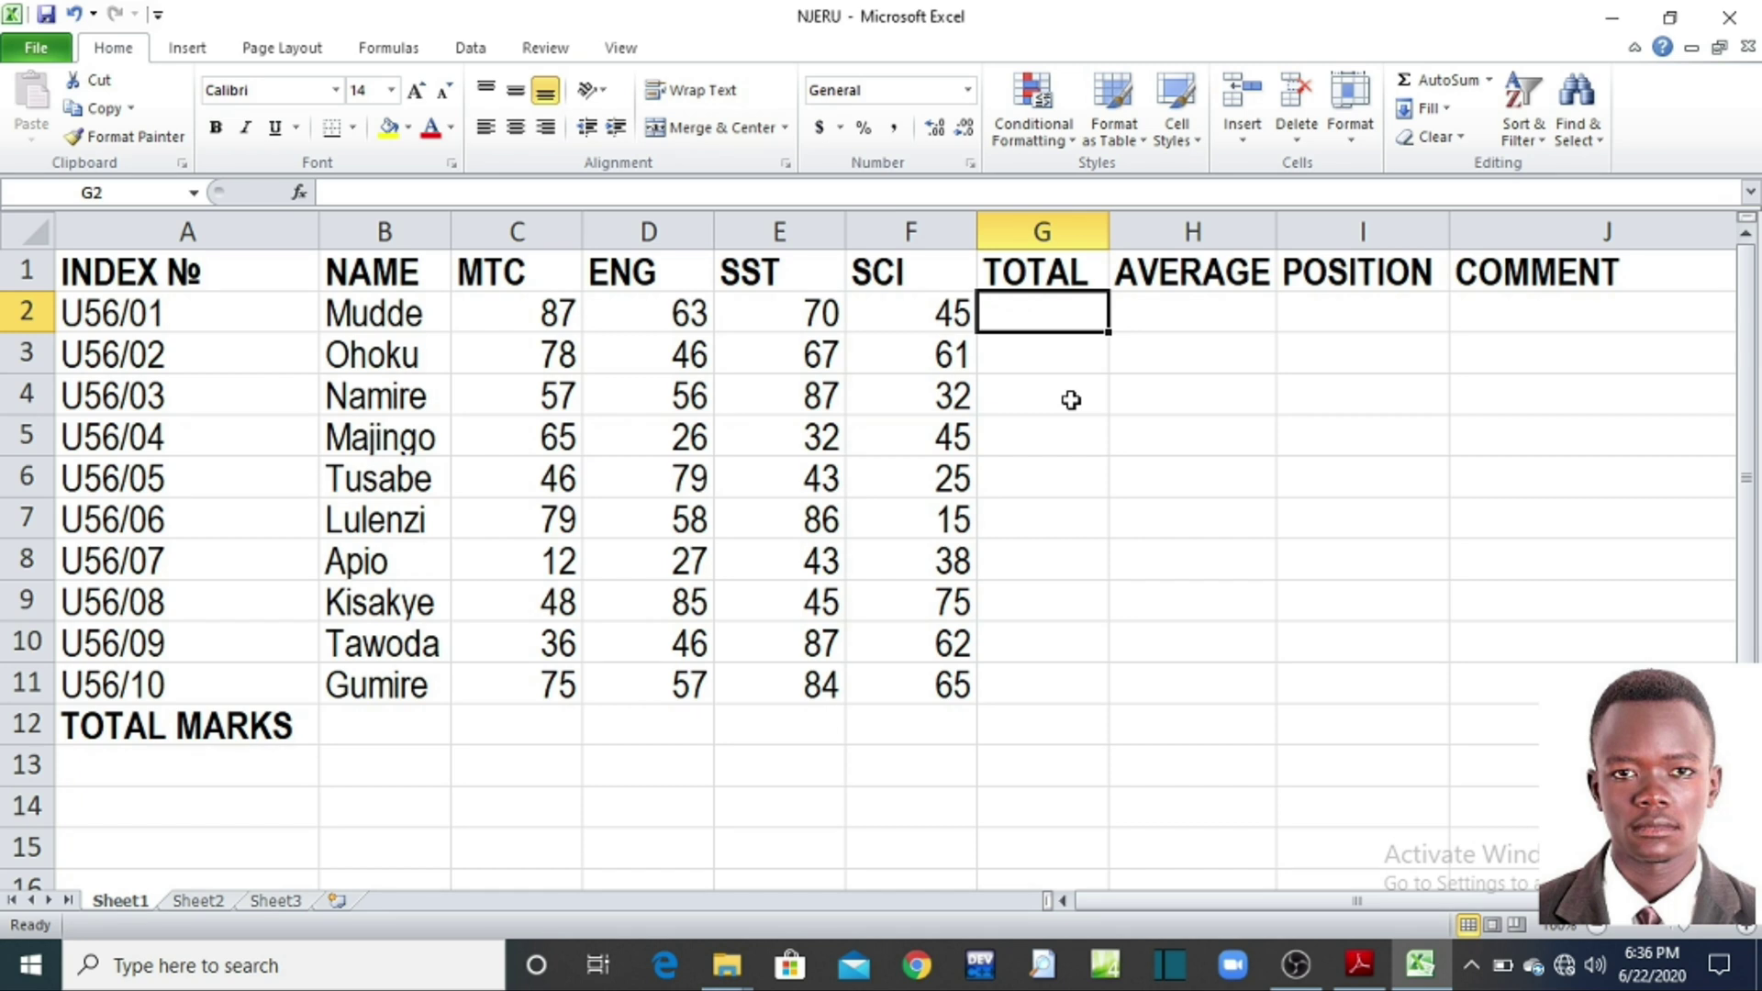
# Step: Start a =SUM( formula in G2, retyping it after a false start
pyautogui.write('=')
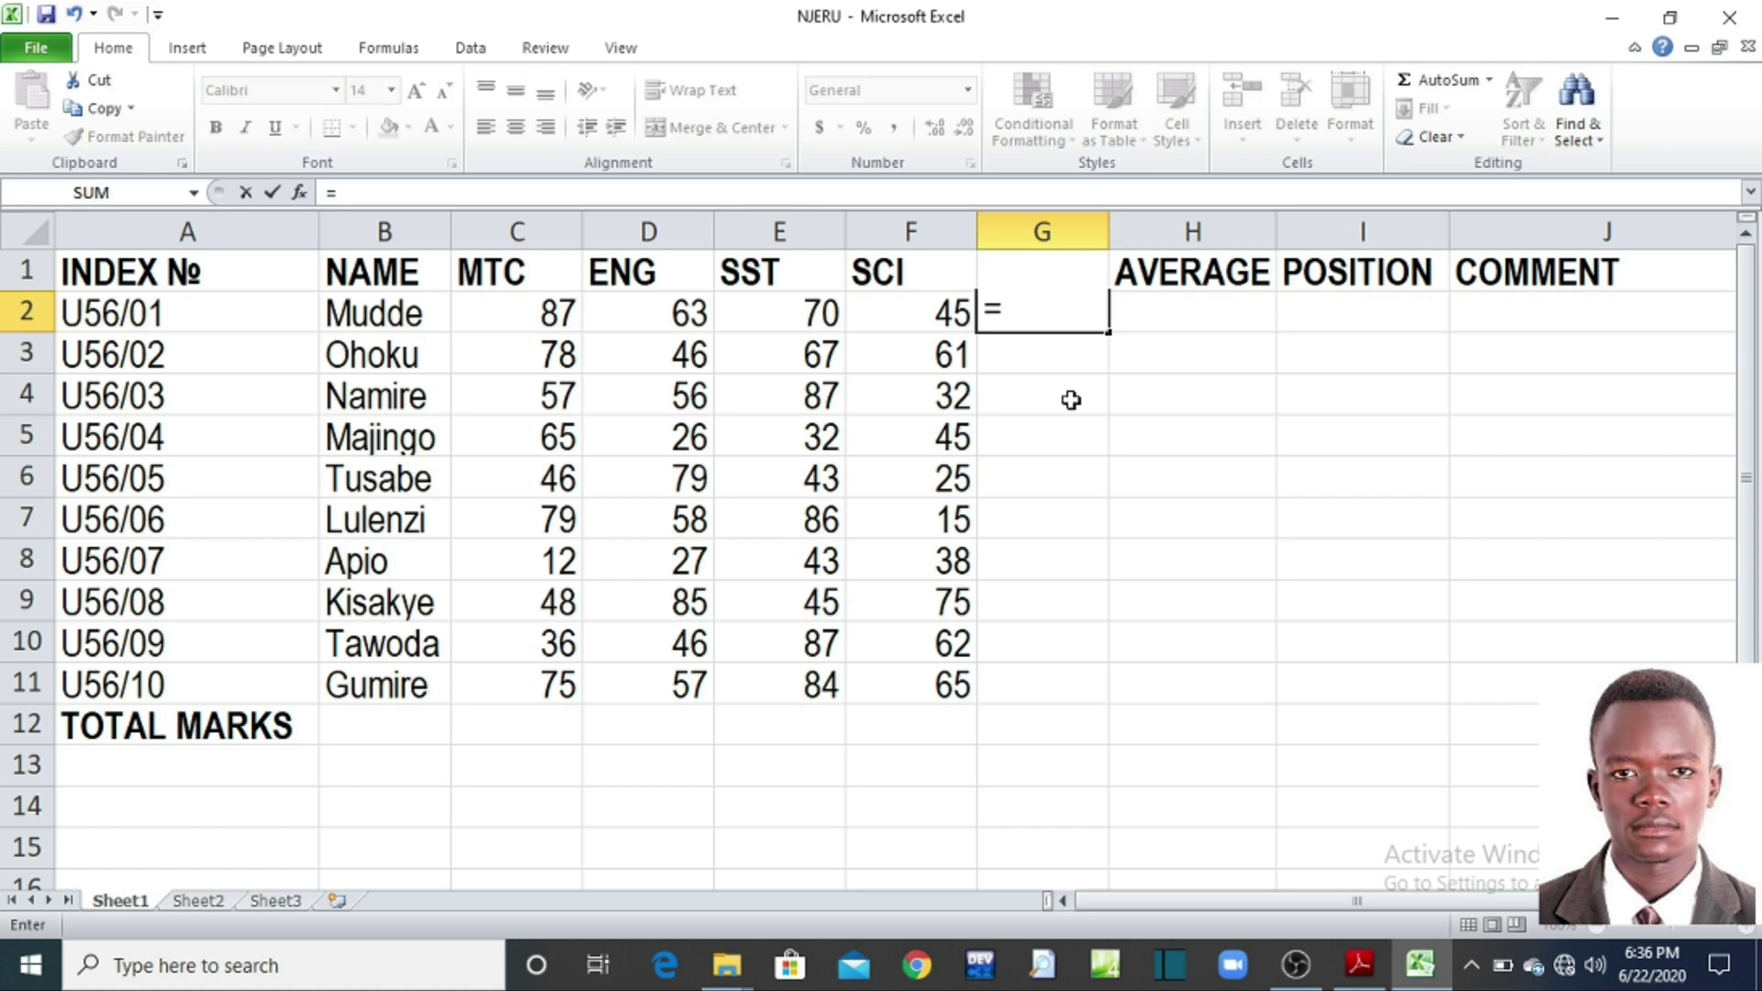
pyautogui.write('SUM')
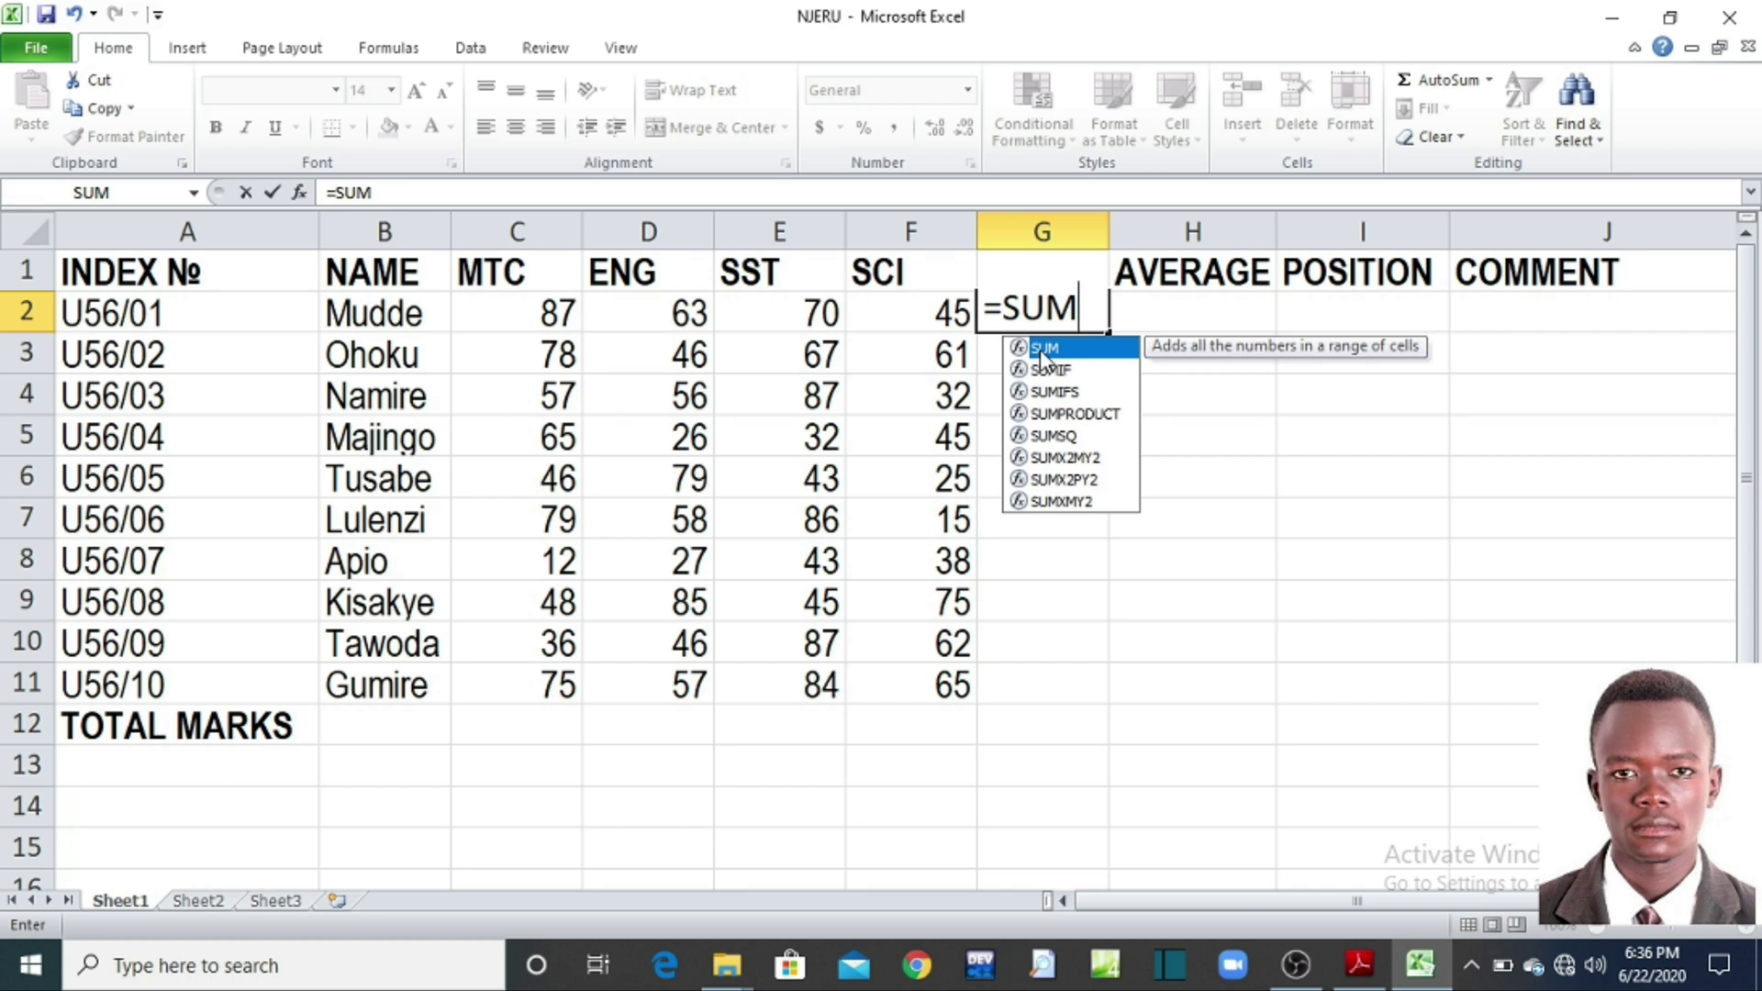
pyautogui.doubleClick(1043, 356)
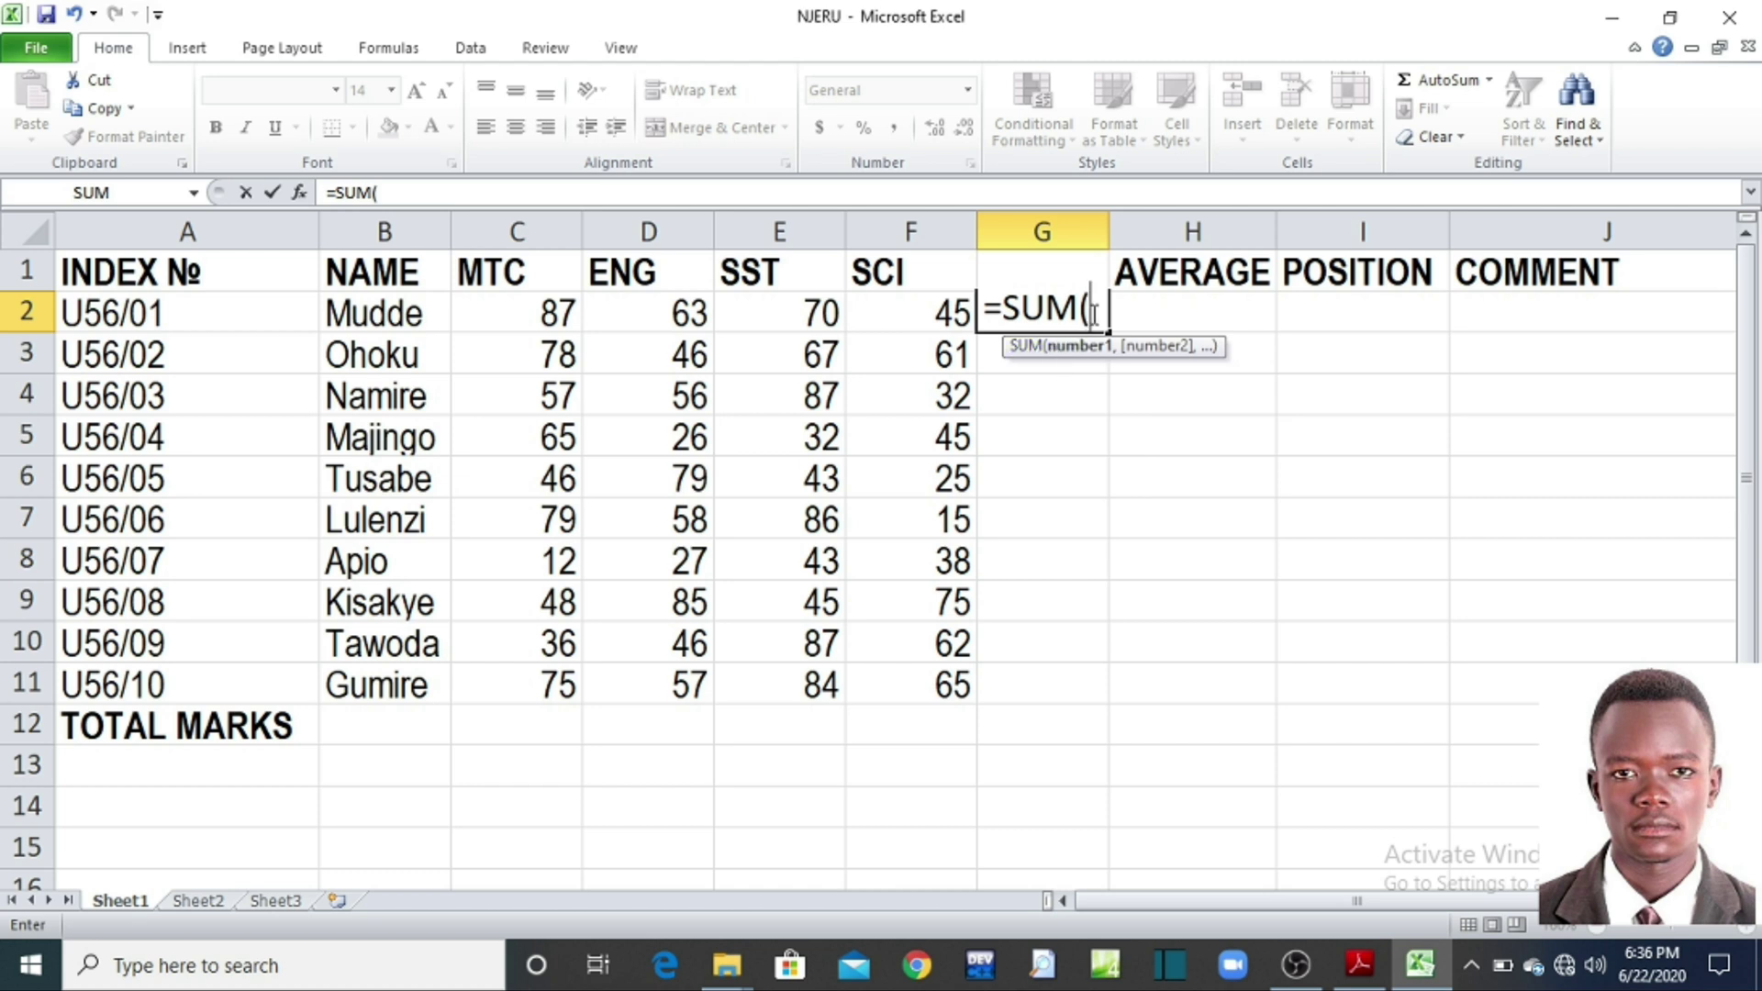
pyautogui.press('BackSpace')
pyautogui.press('BackSpace')
pyautogui.press('BackSpace')
pyautogui.press('BackSpace')
pyautogui.press('BackSpace')
pyautogui.write('=')
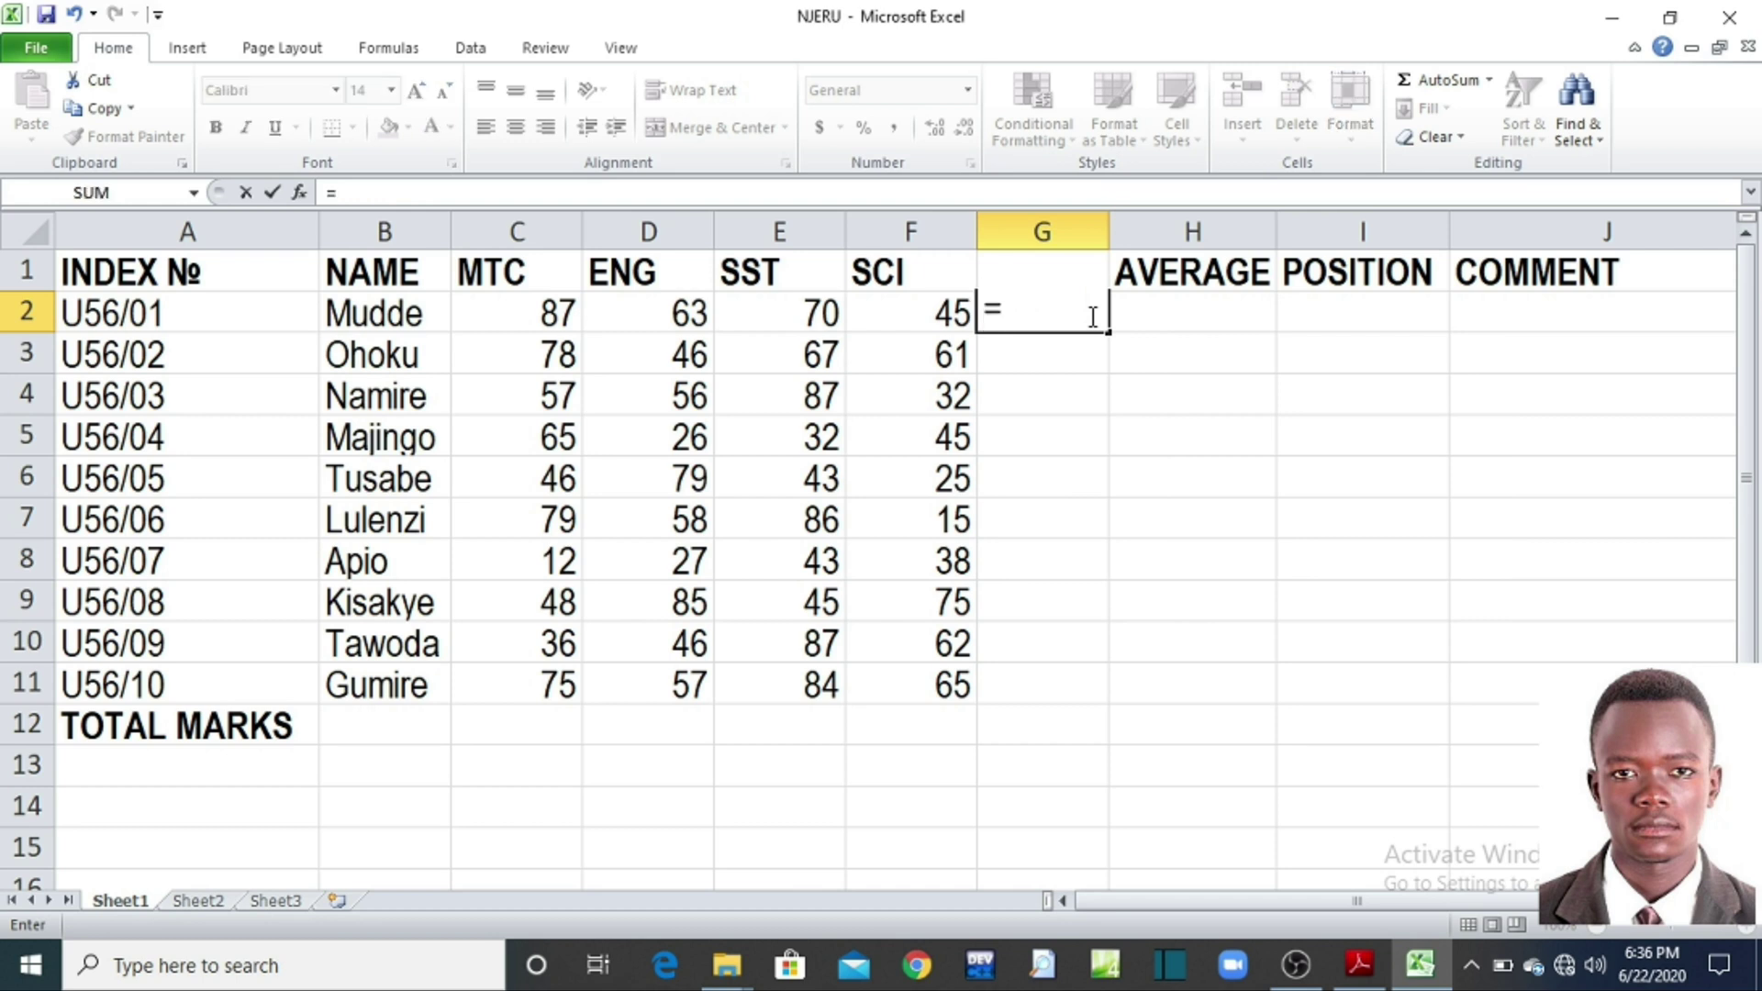
pyautogui.write('SUM')
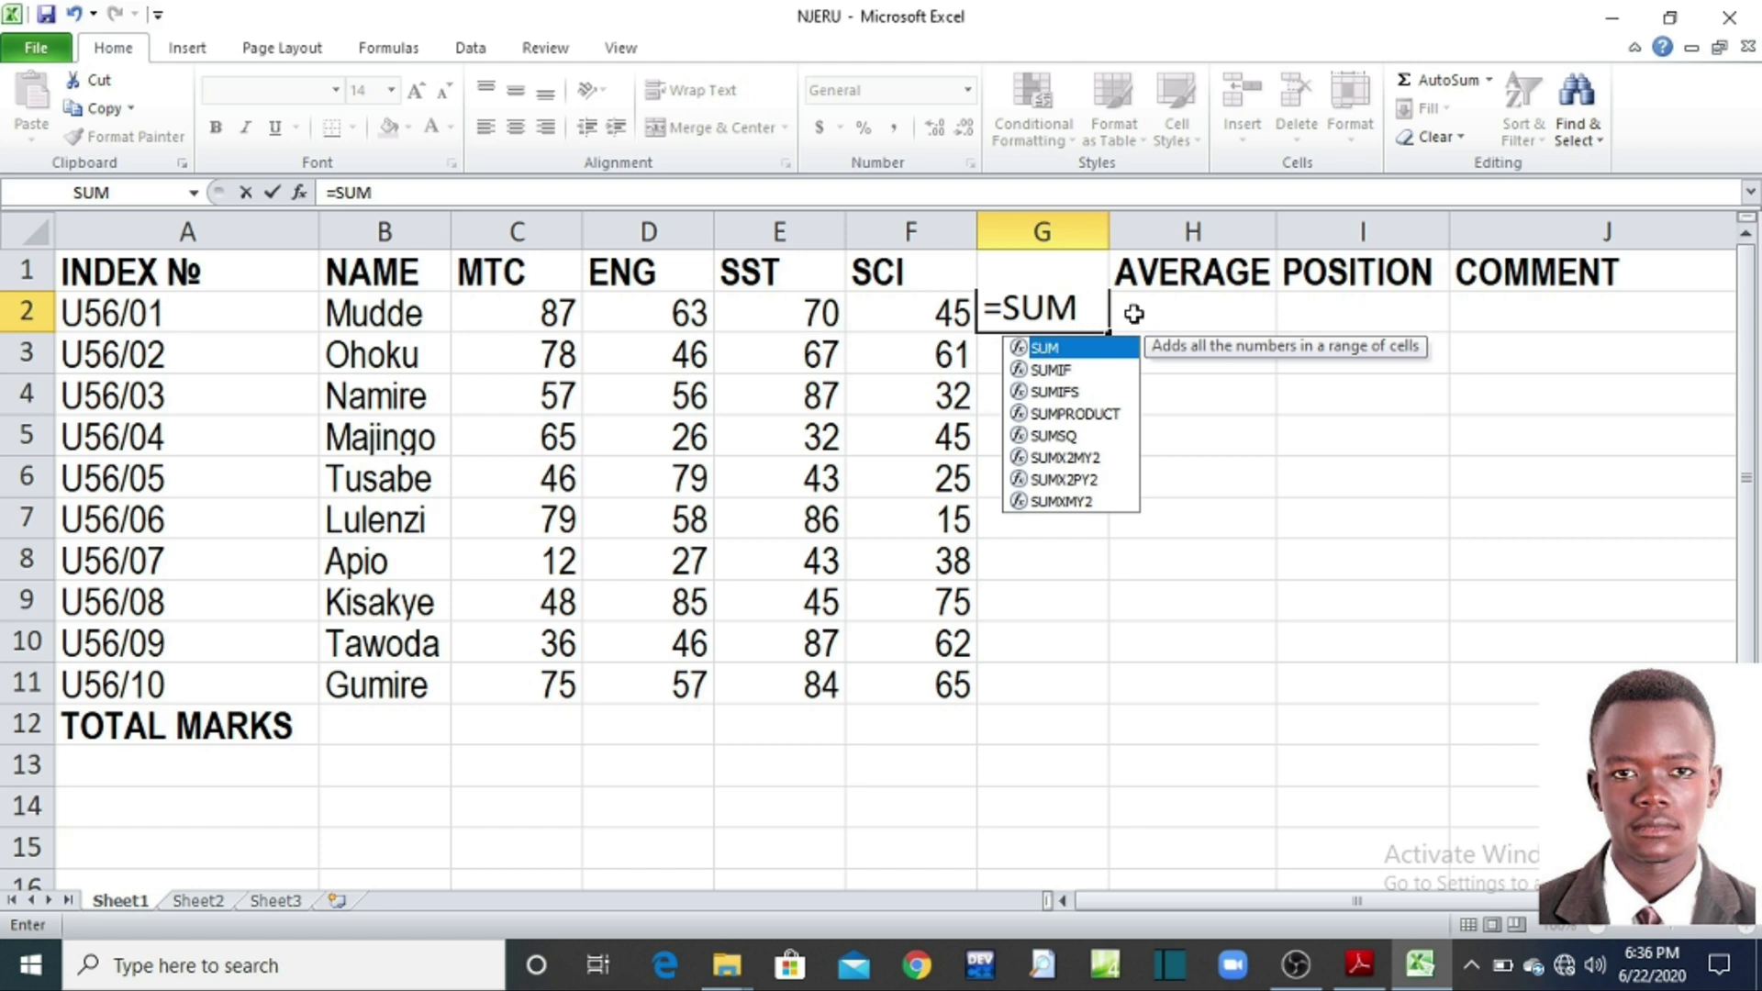
pyautogui.write('(')
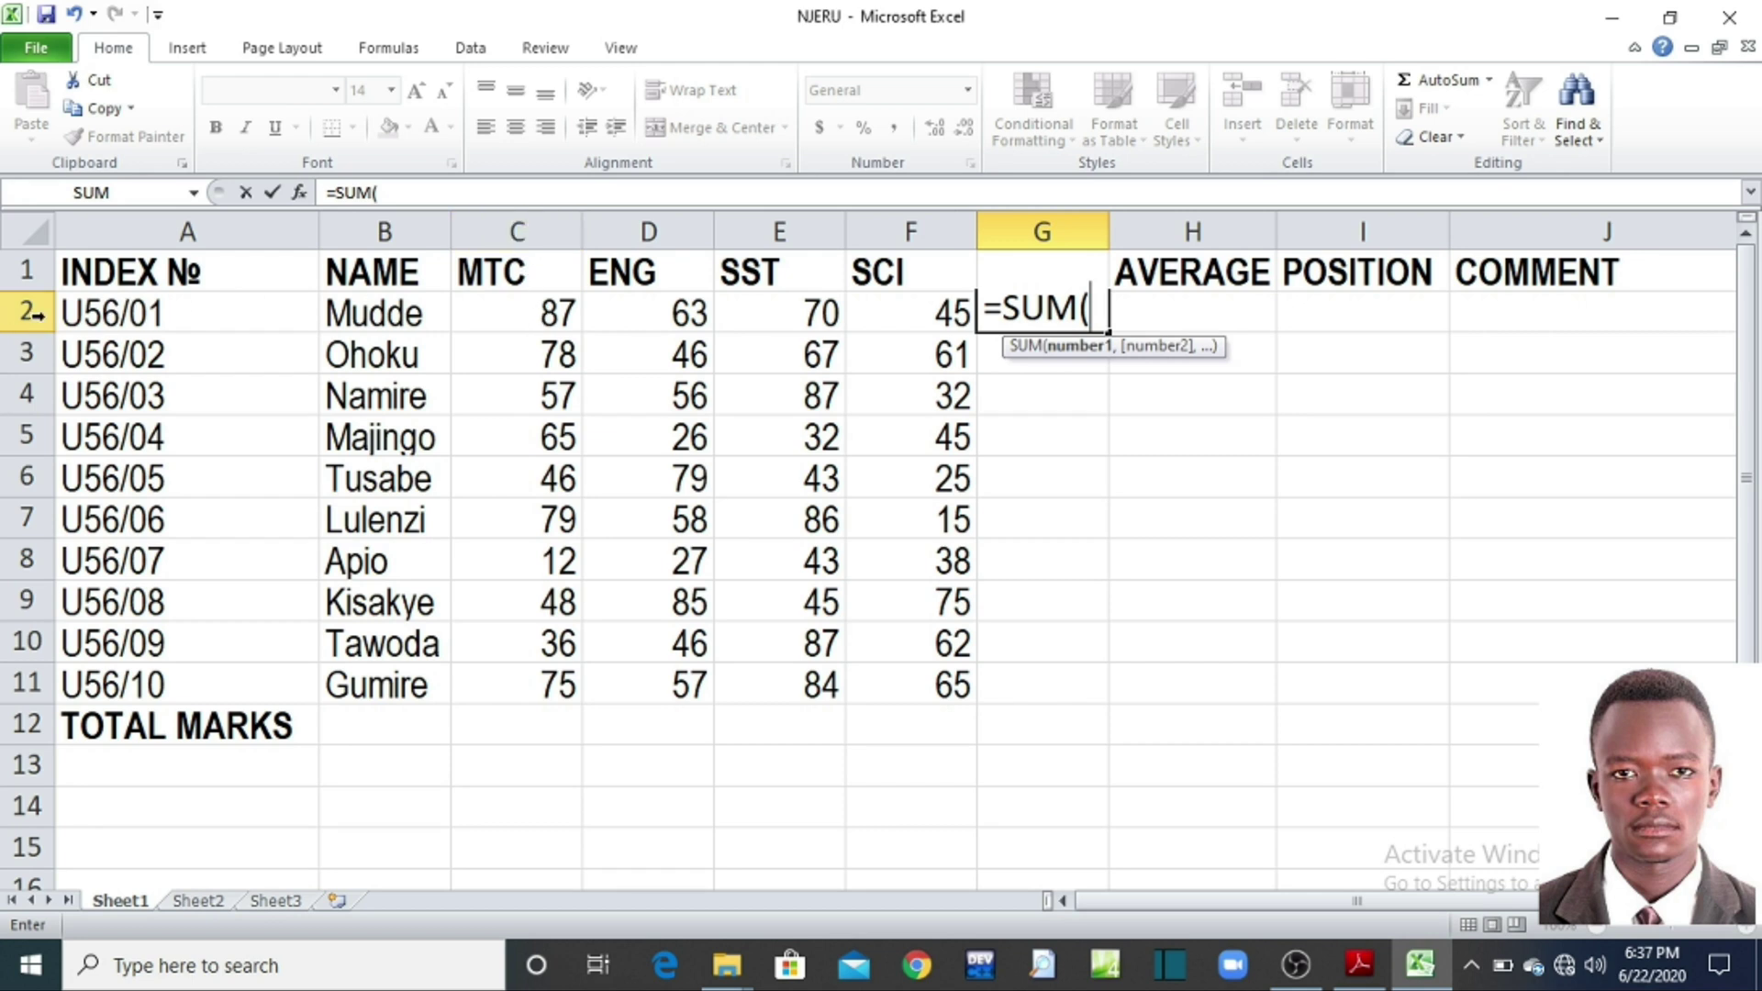
# Step: Add C2, D2, E2 and F2 as comma-separated SUM arguments and close the bracket
pyautogui.click(514, 311)
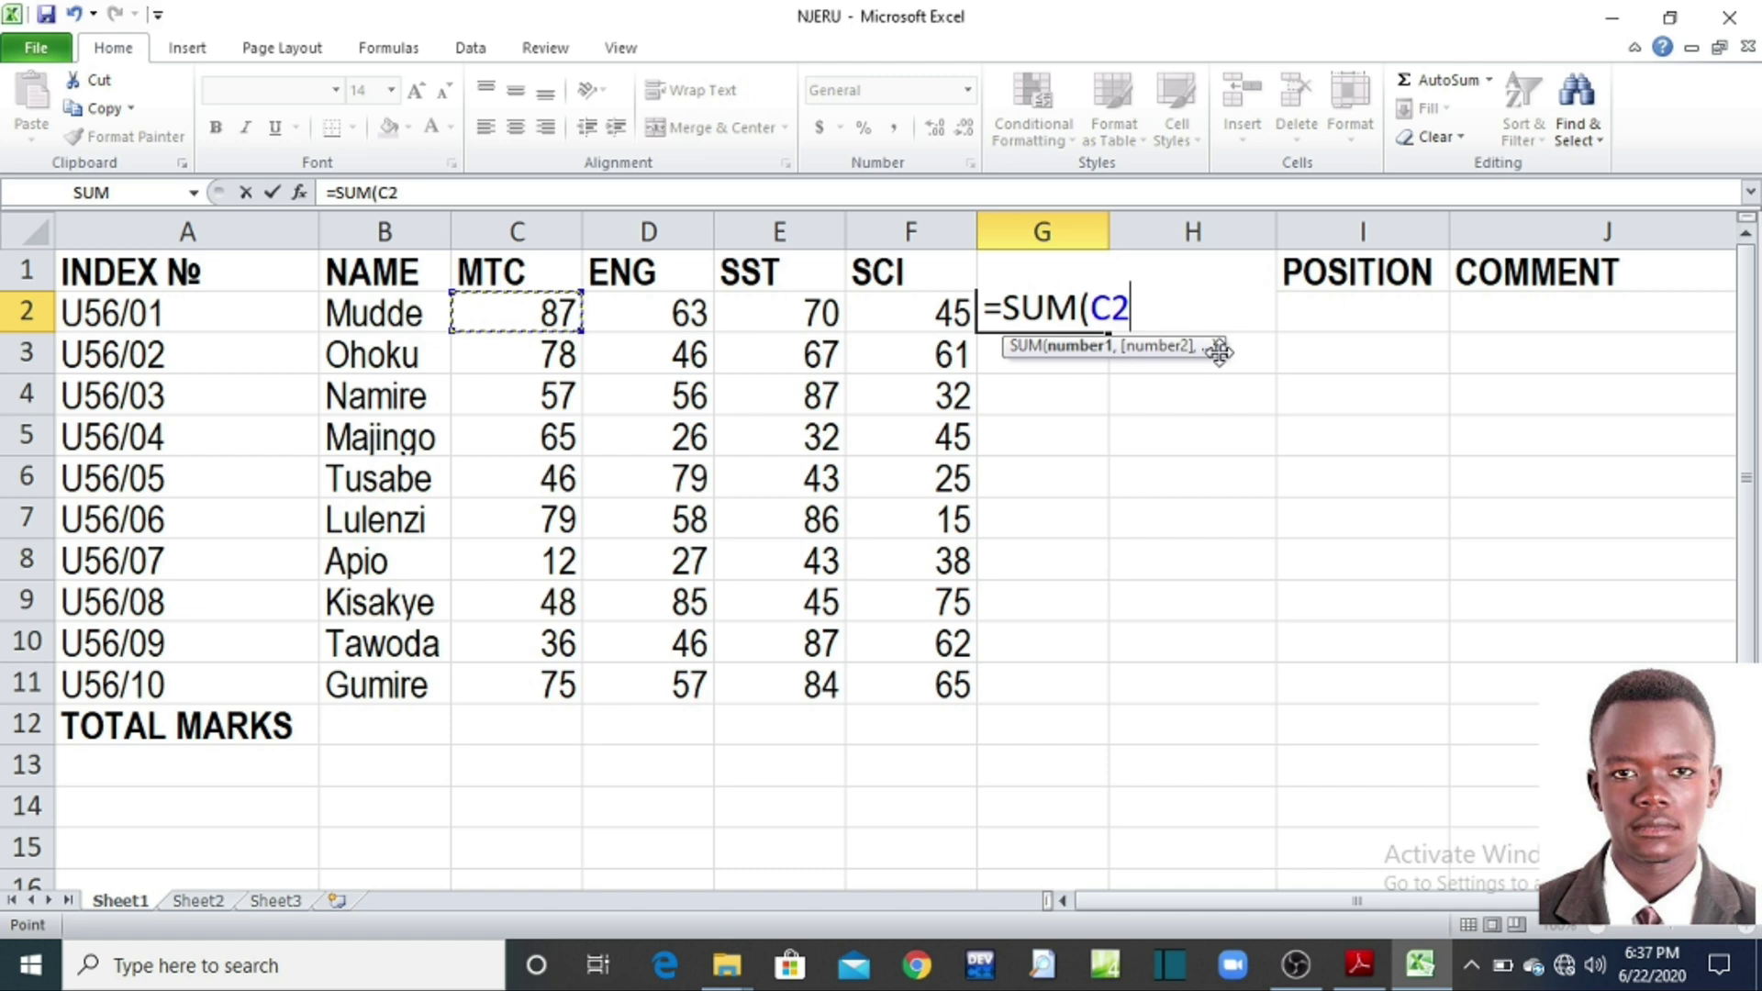
pyautogui.write(',')
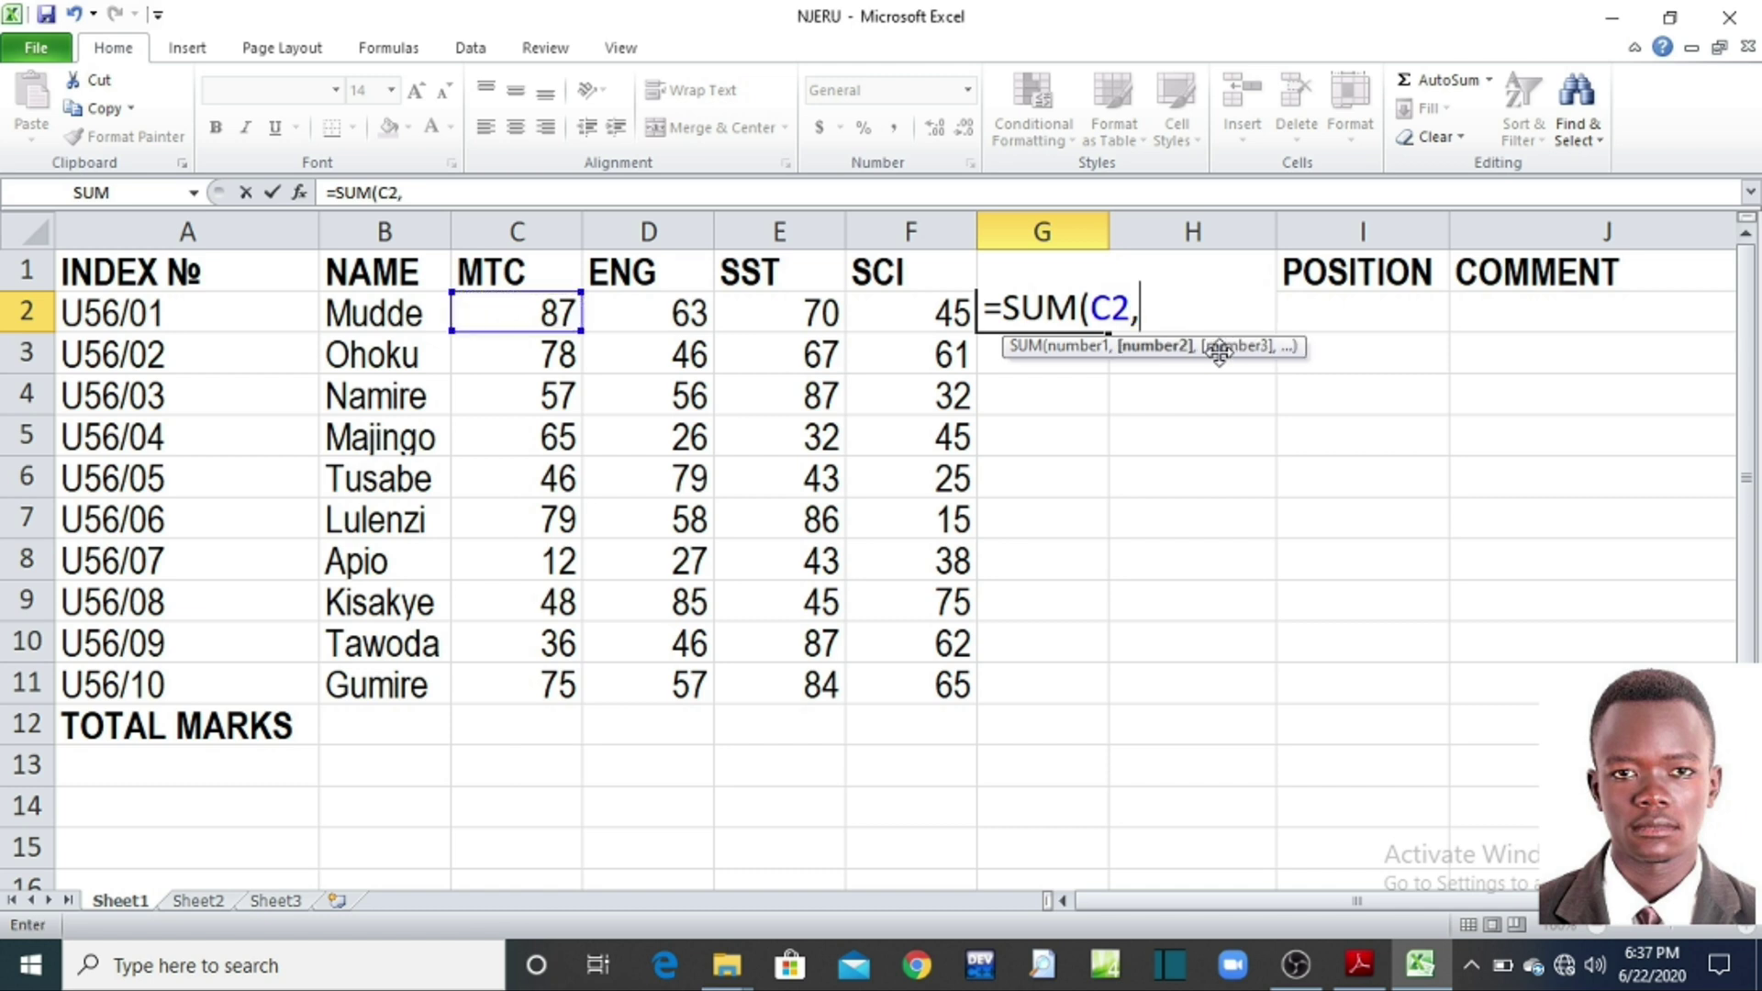
pyautogui.click(636, 307)
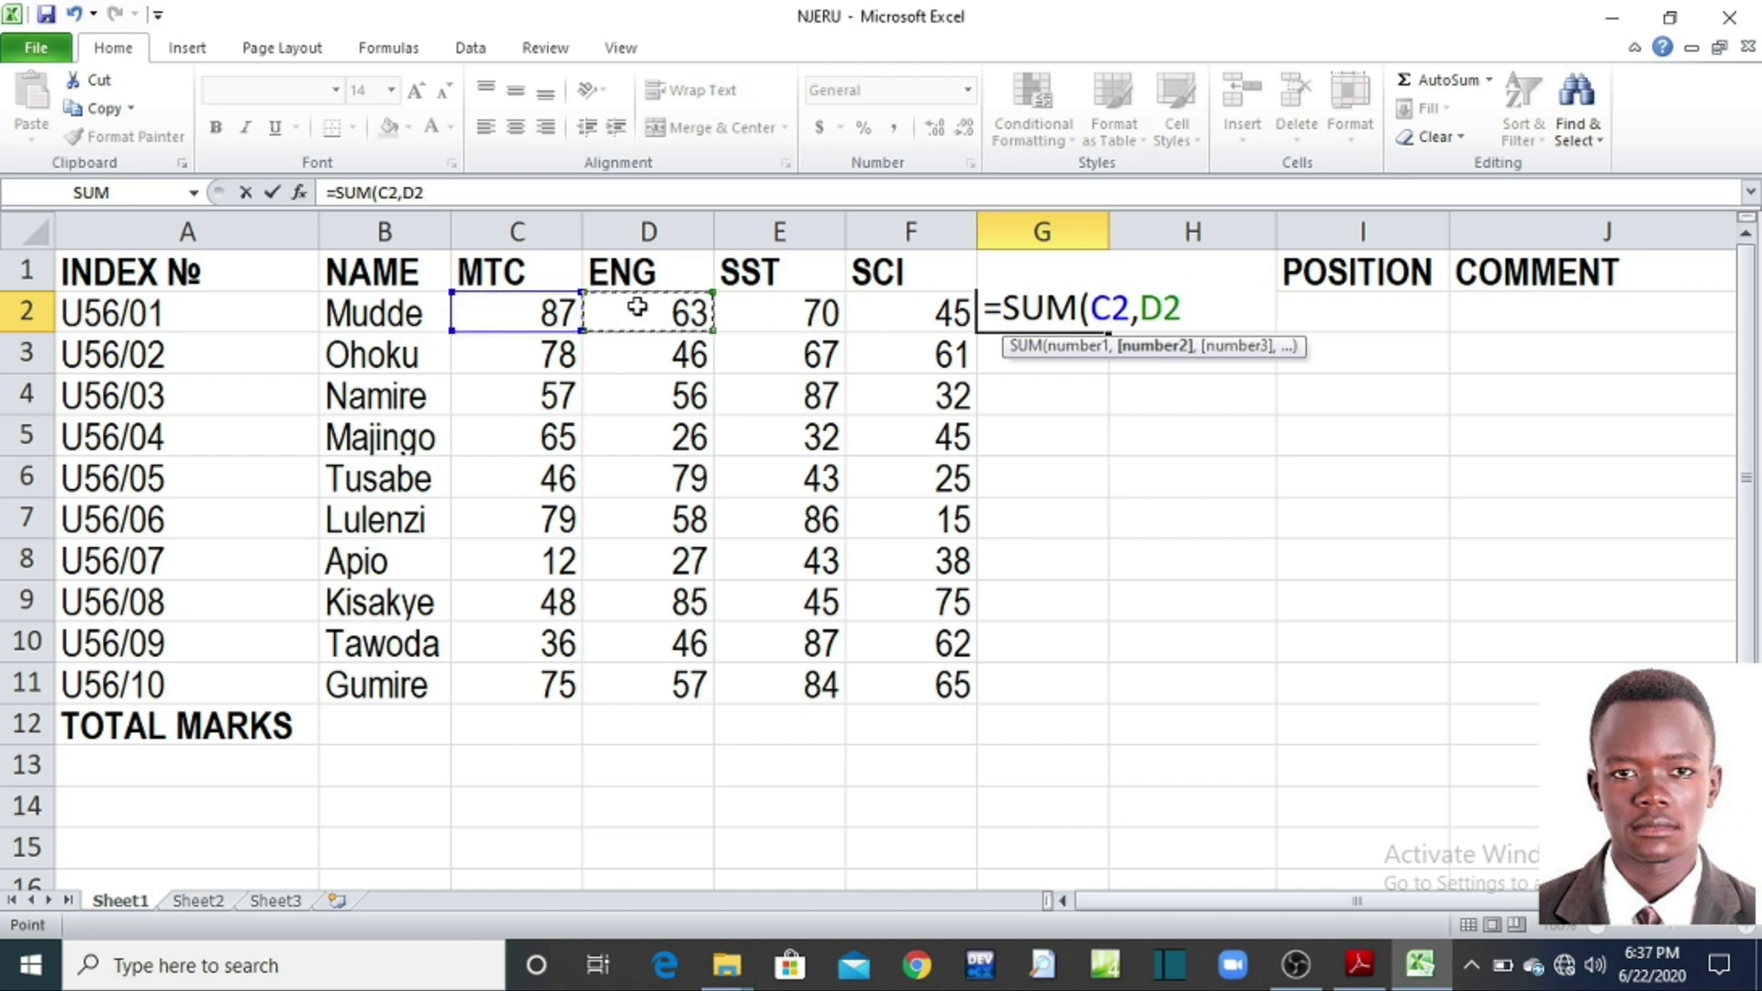
pyautogui.write(',')
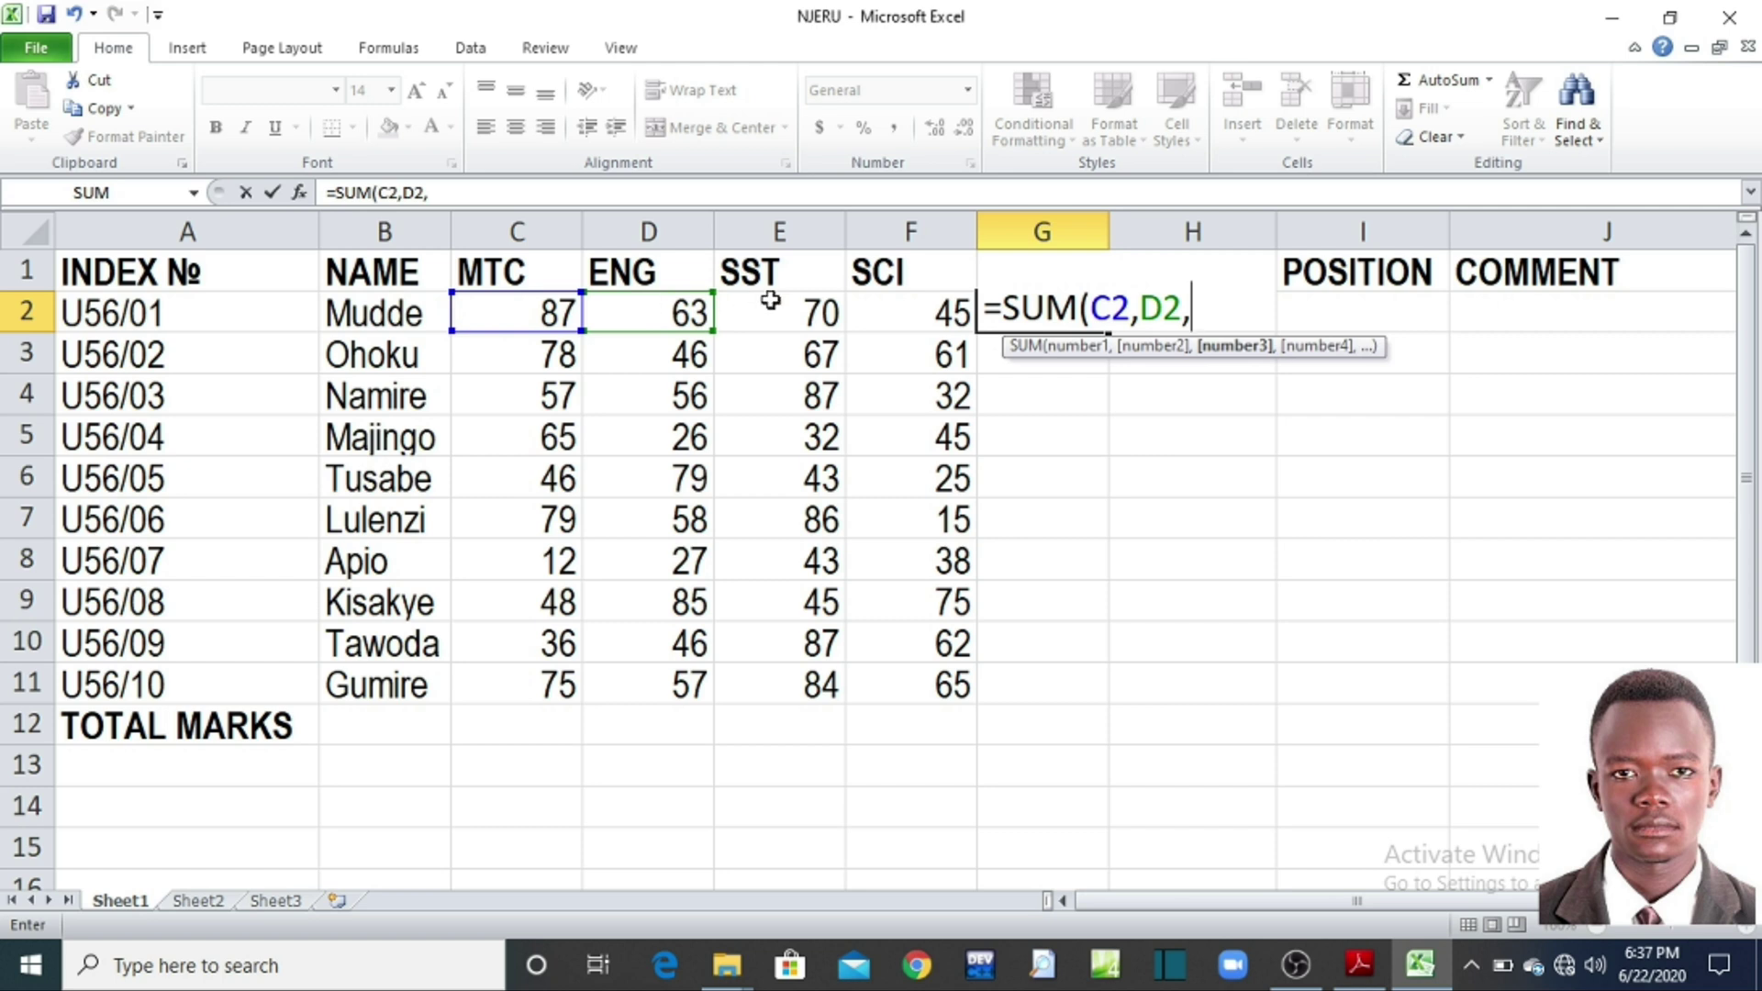
pyautogui.click(772, 303)
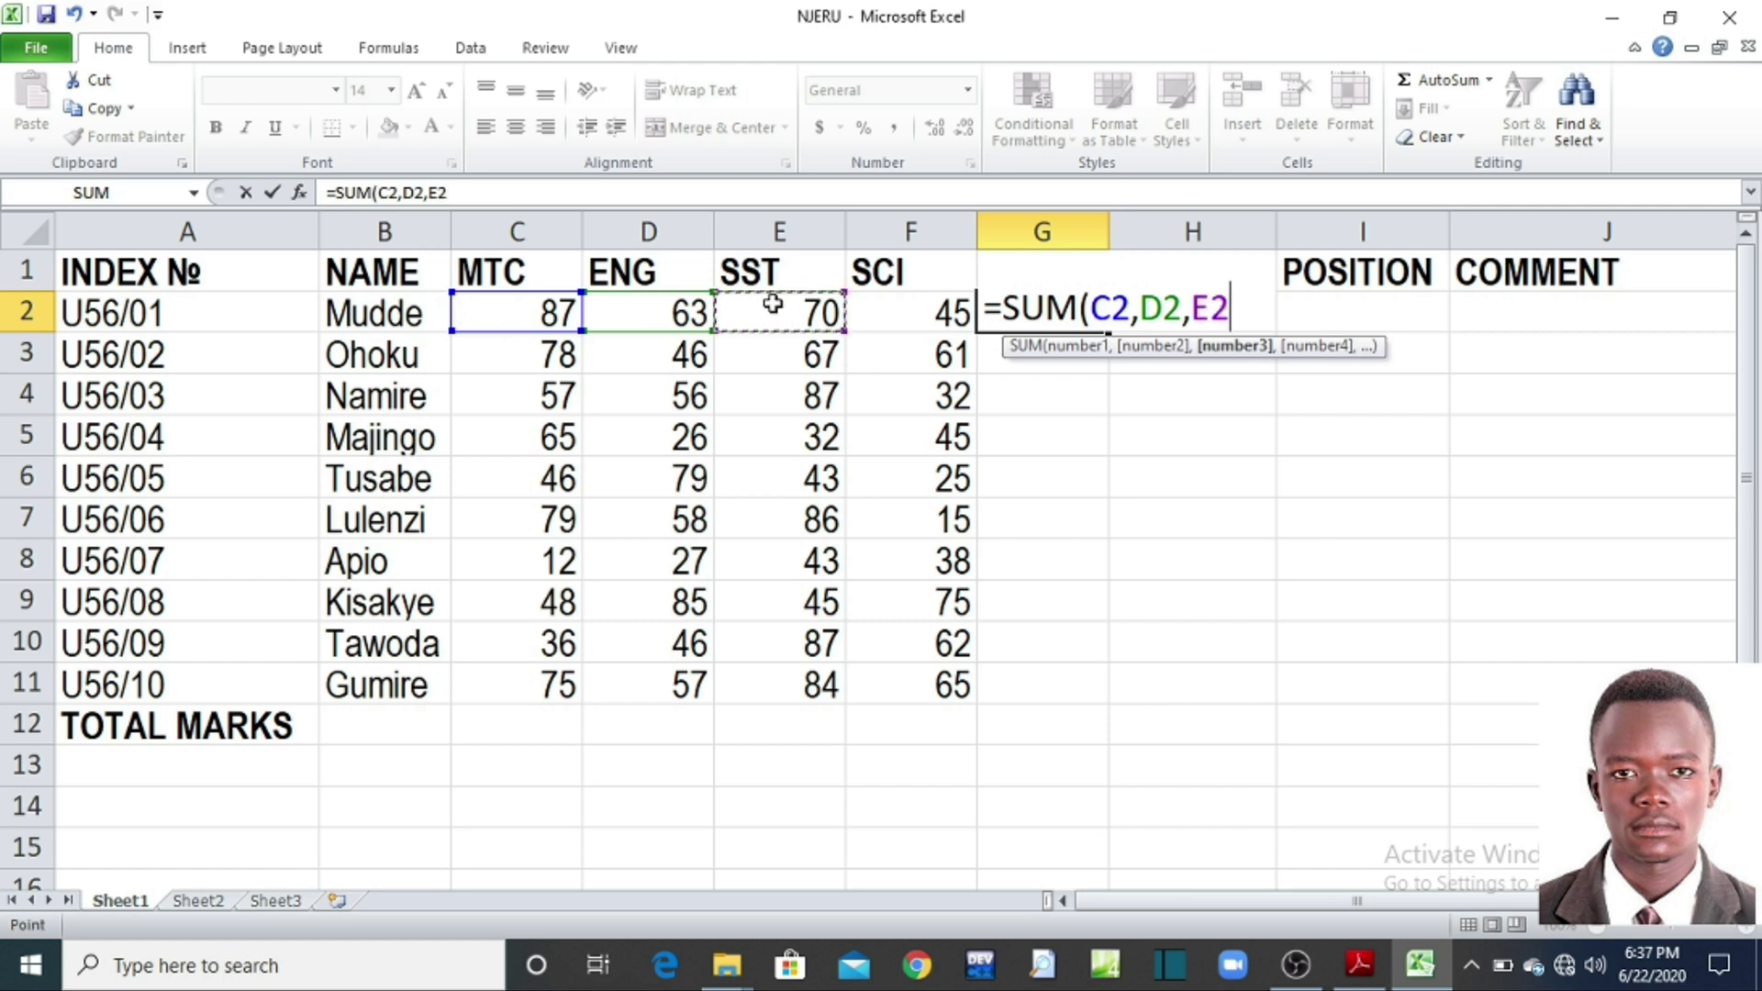
pyautogui.write(',')
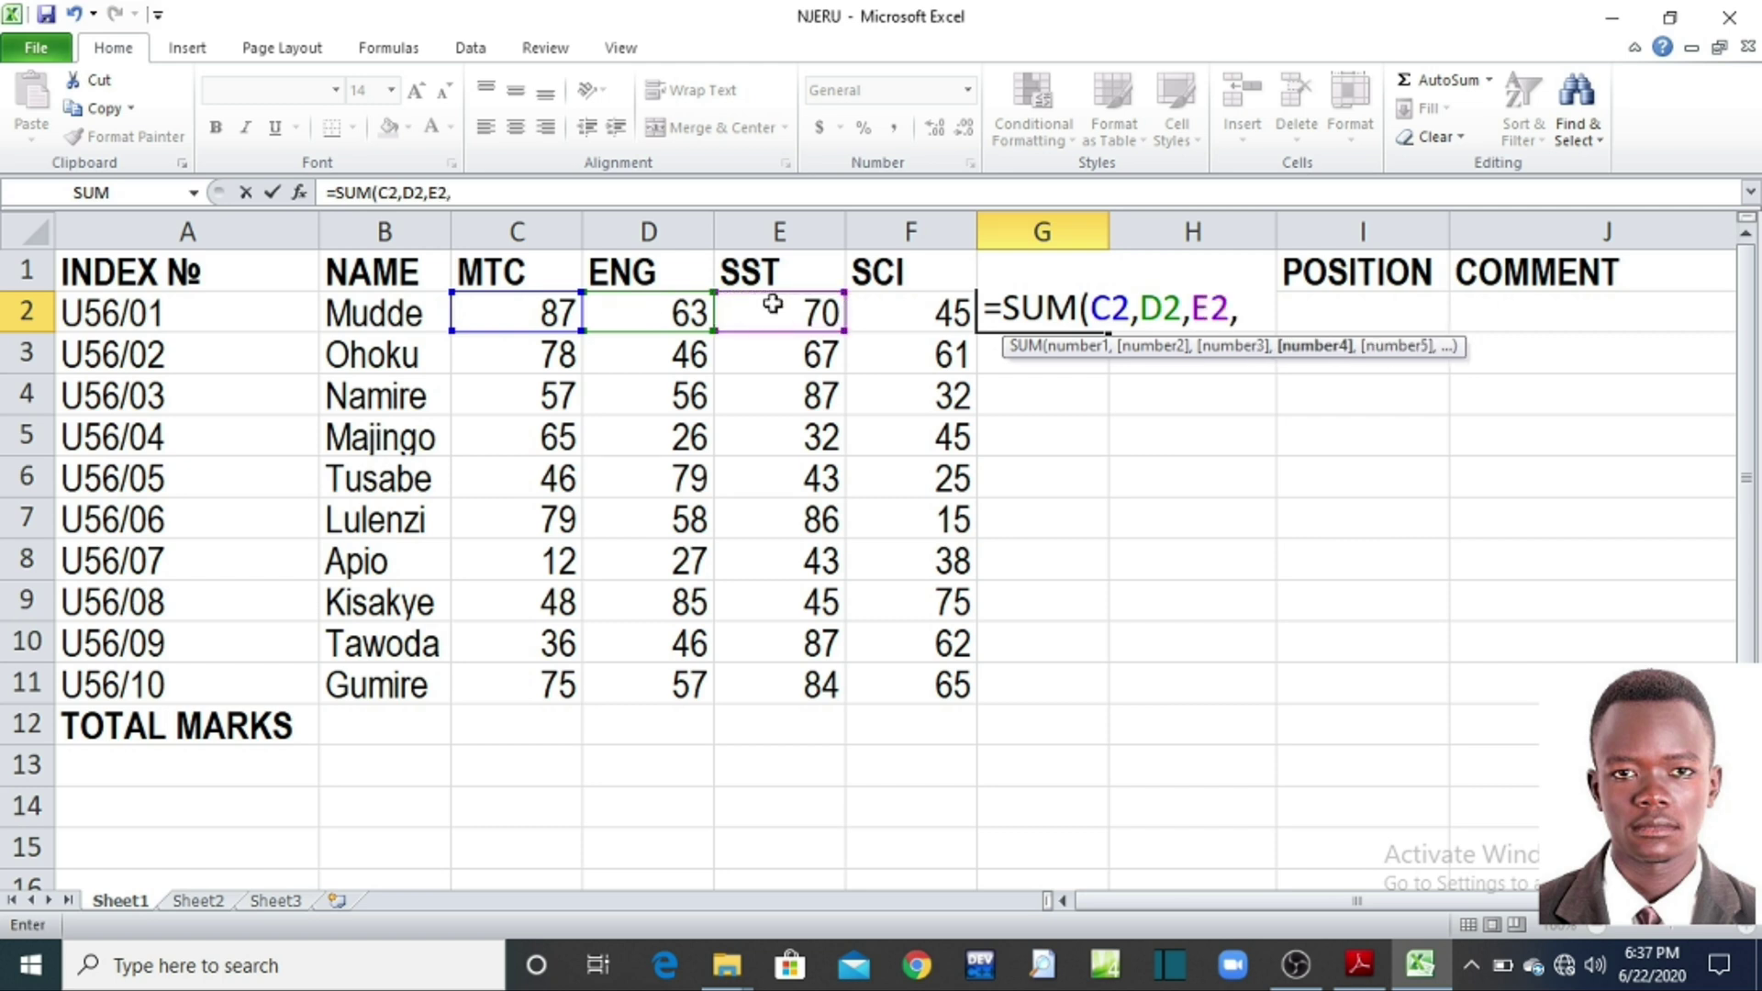
pyautogui.click(883, 305)
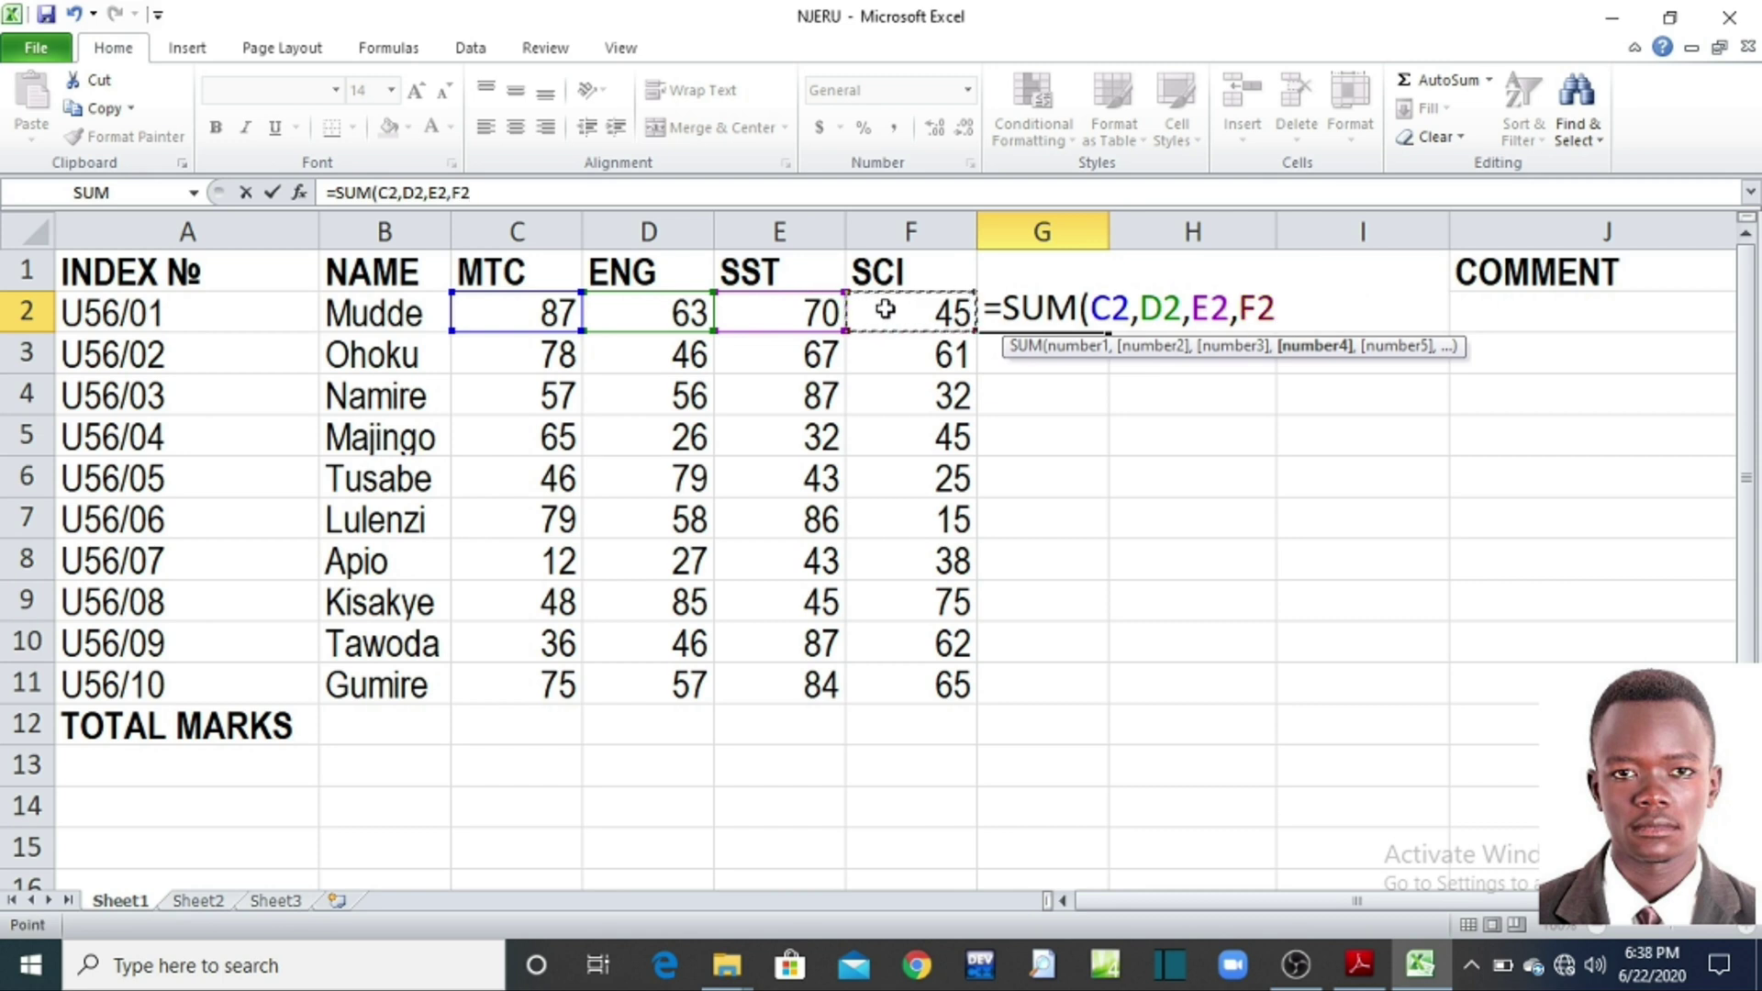
pyautogui.write(')')
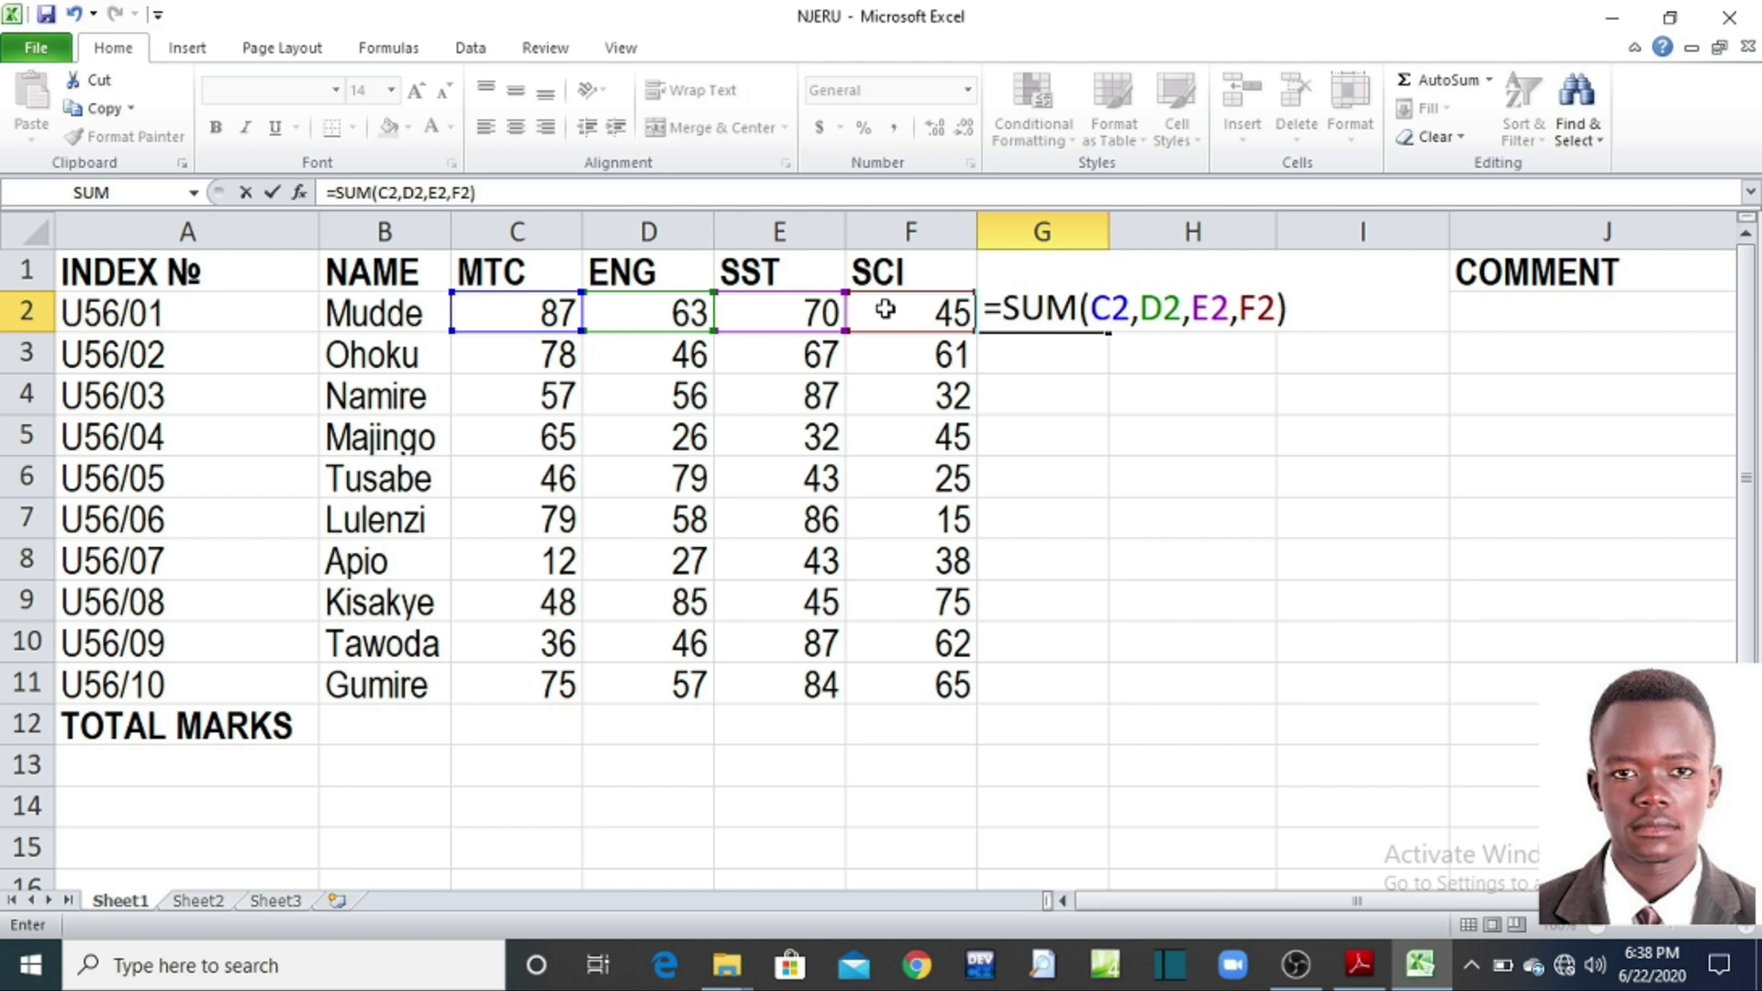
# Step: Commit the G2 total so it shows 265, then check its formula
pyautogui.press('Return')
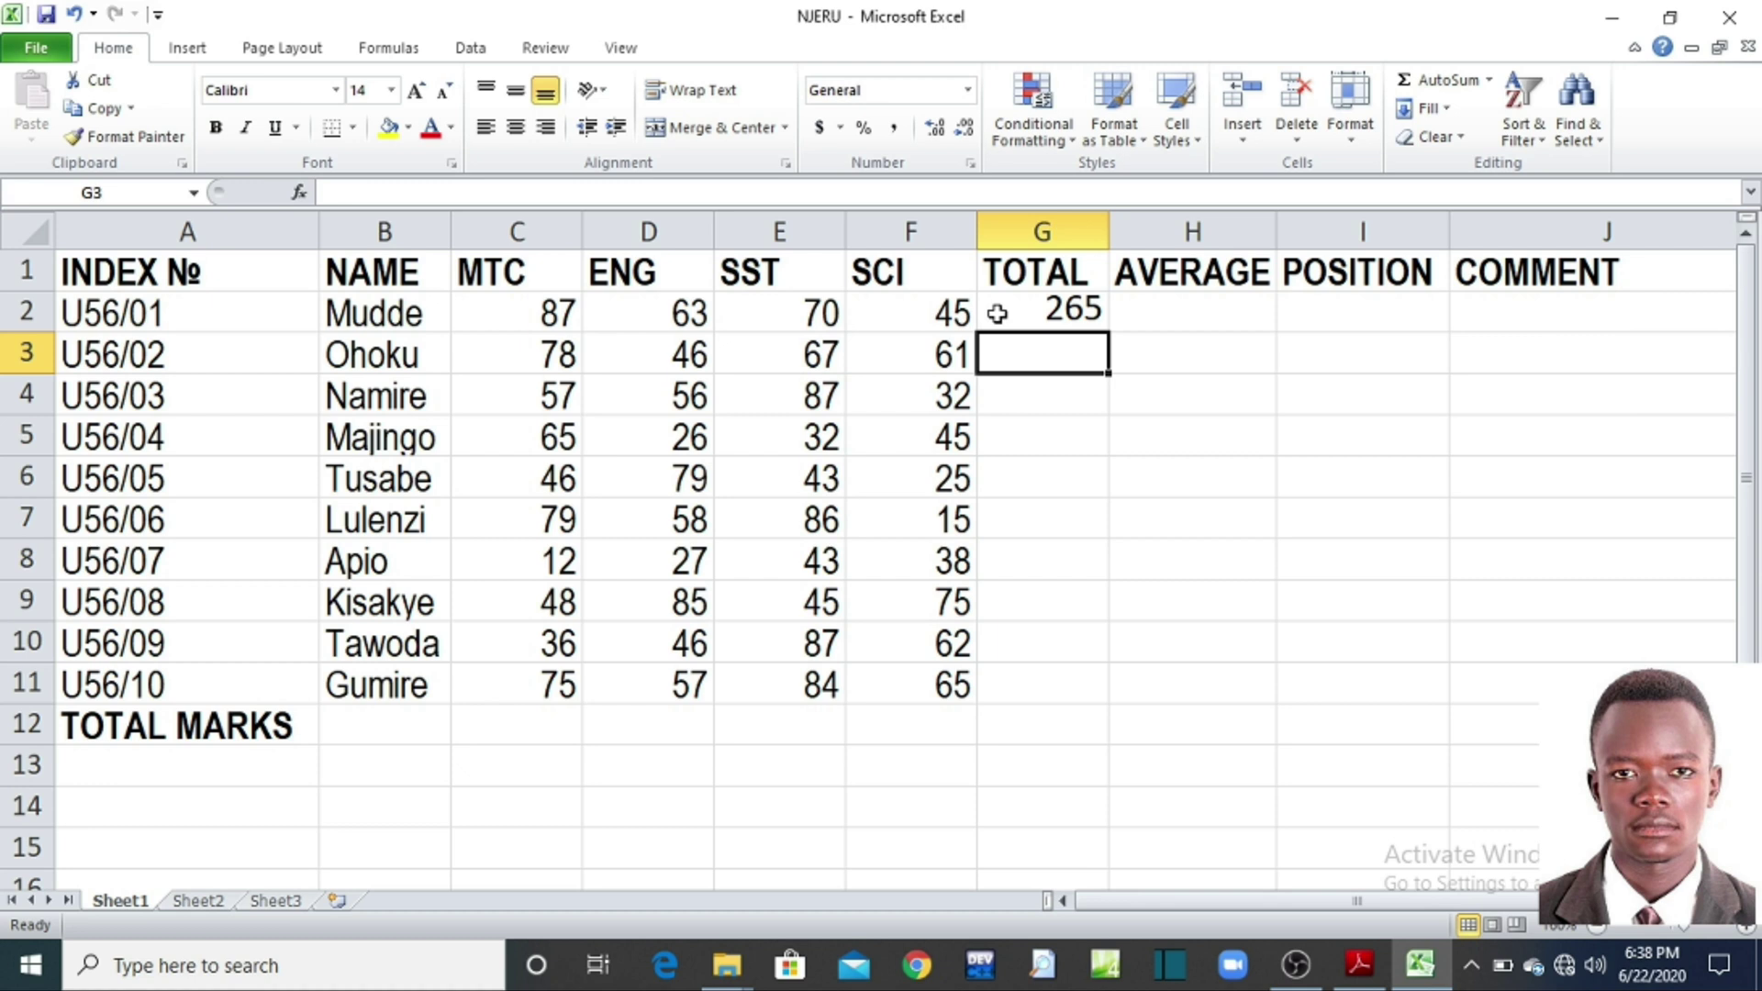
pyautogui.click(998, 314)
pyautogui.click(1015, 366)
pyautogui.click(1025, 394)
pyautogui.click(1032, 441)
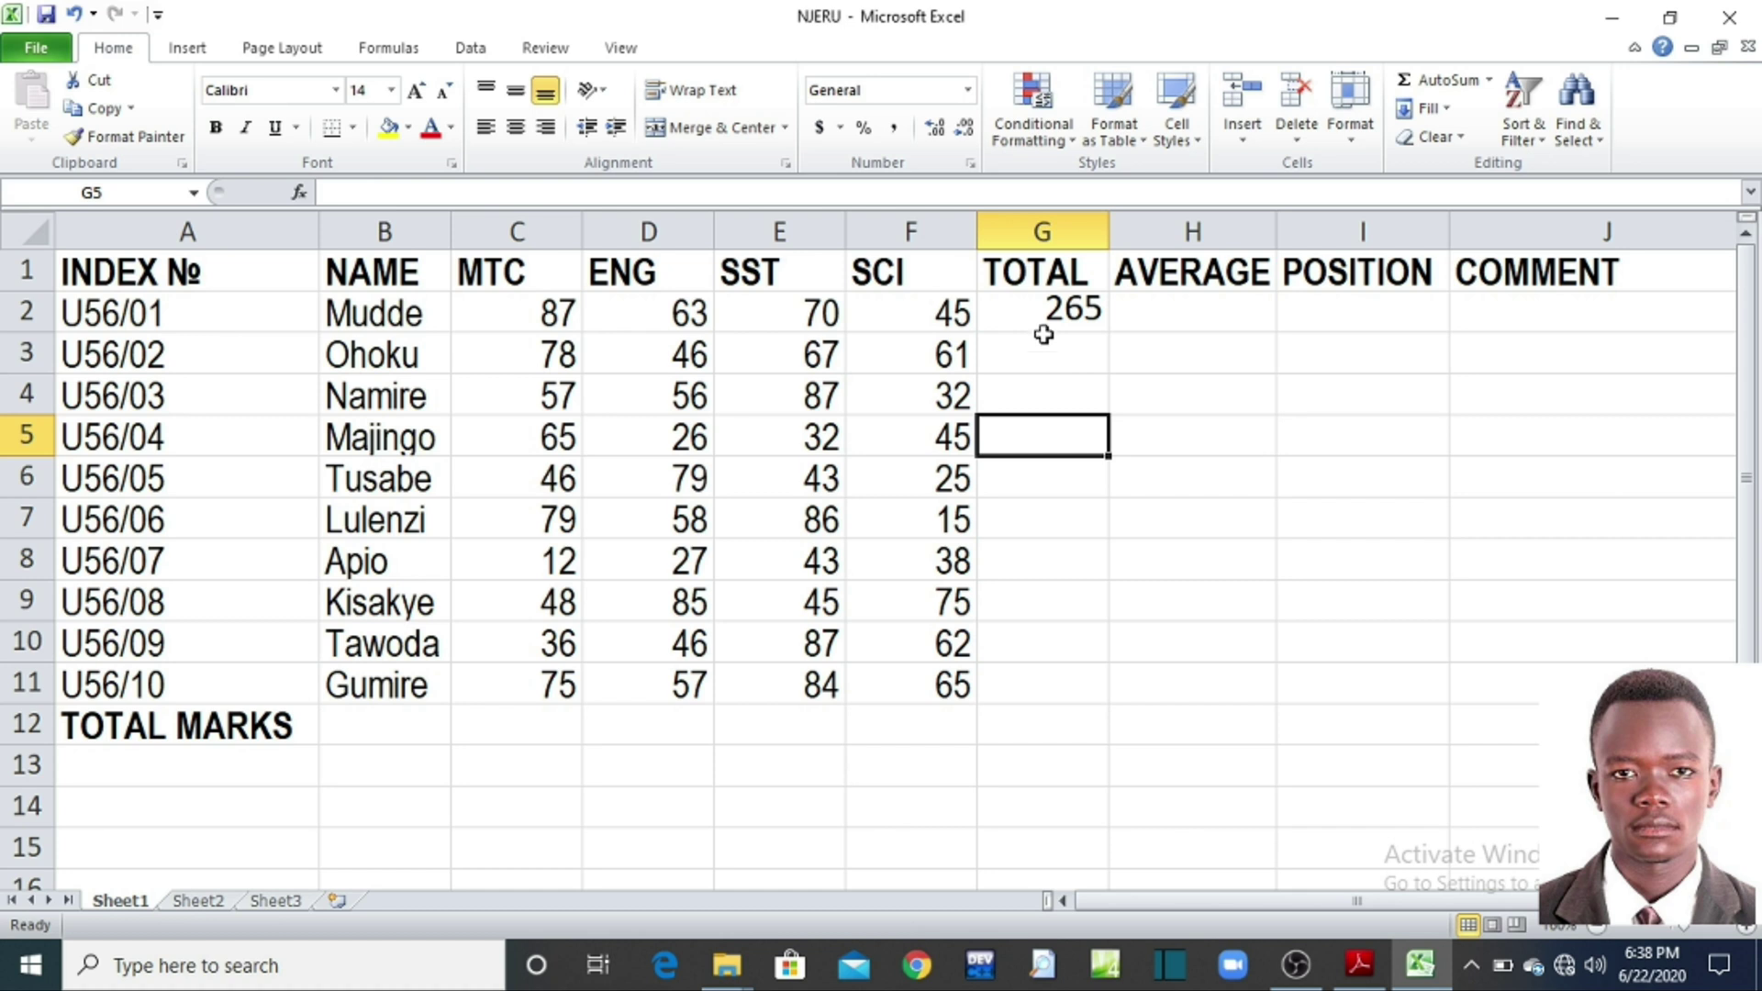
# Step: Look over the =SUM(C2,D2,E2,F2) formula and nearby cells on the sheet
pyautogui.click(1040, 314)
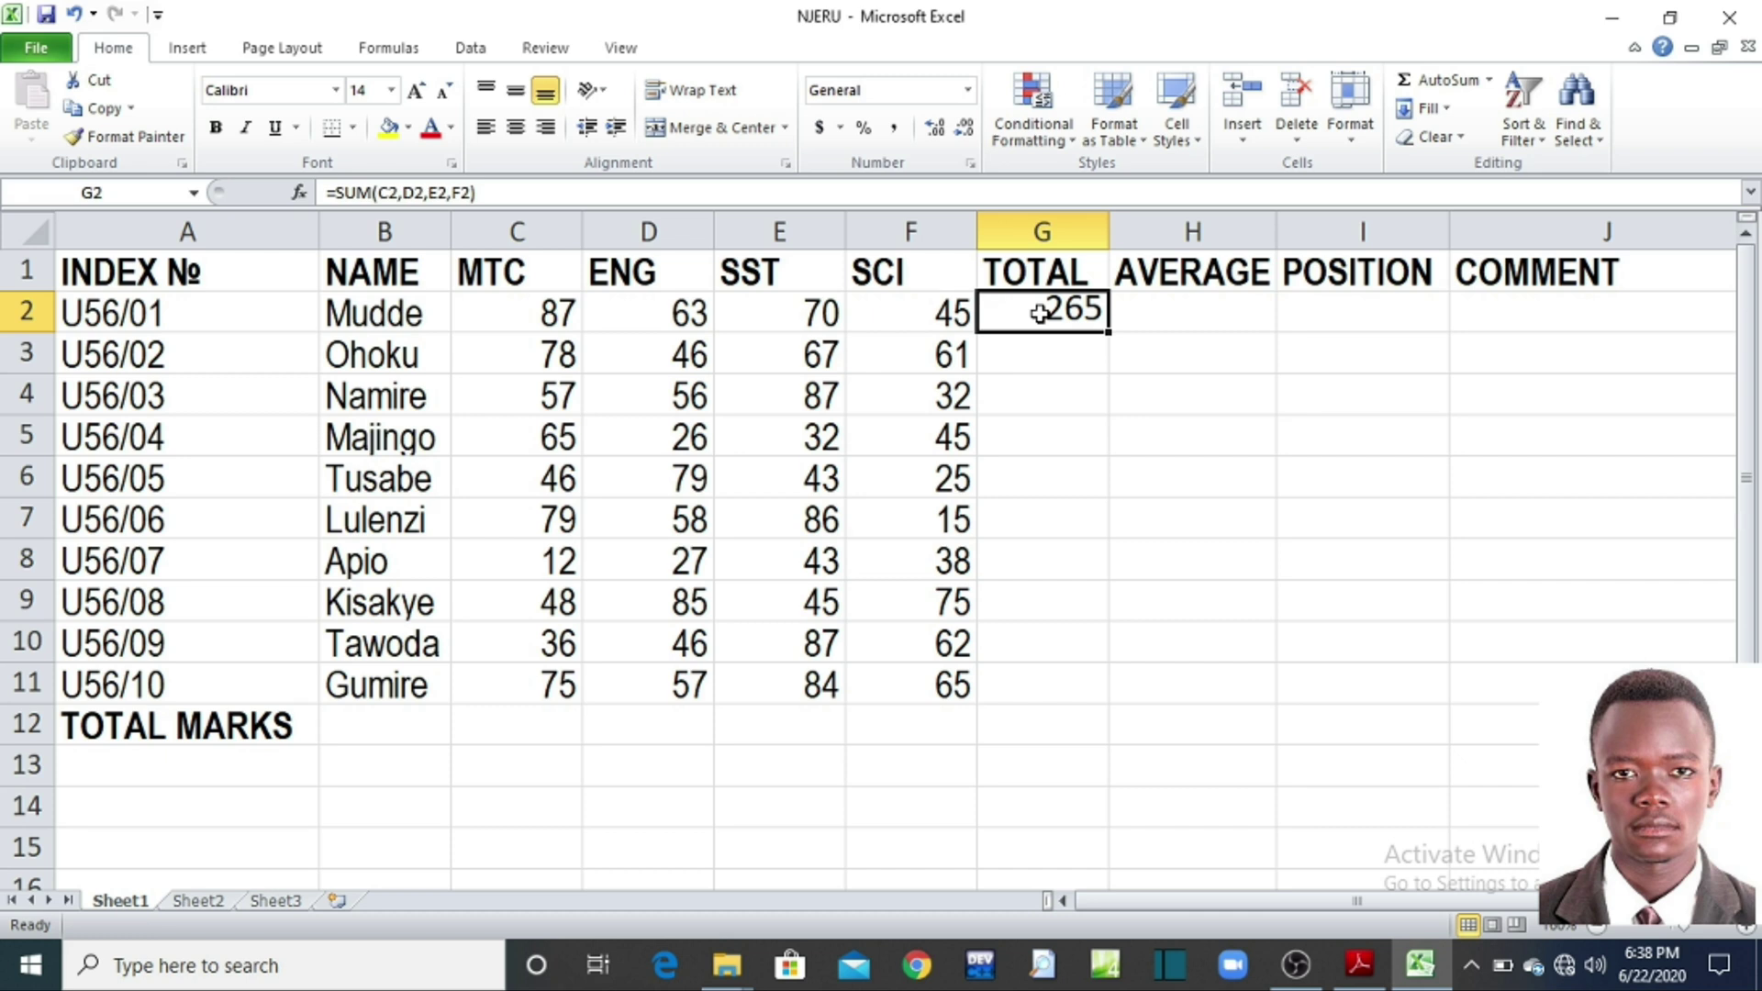
pyautogui.click(1045, 441)
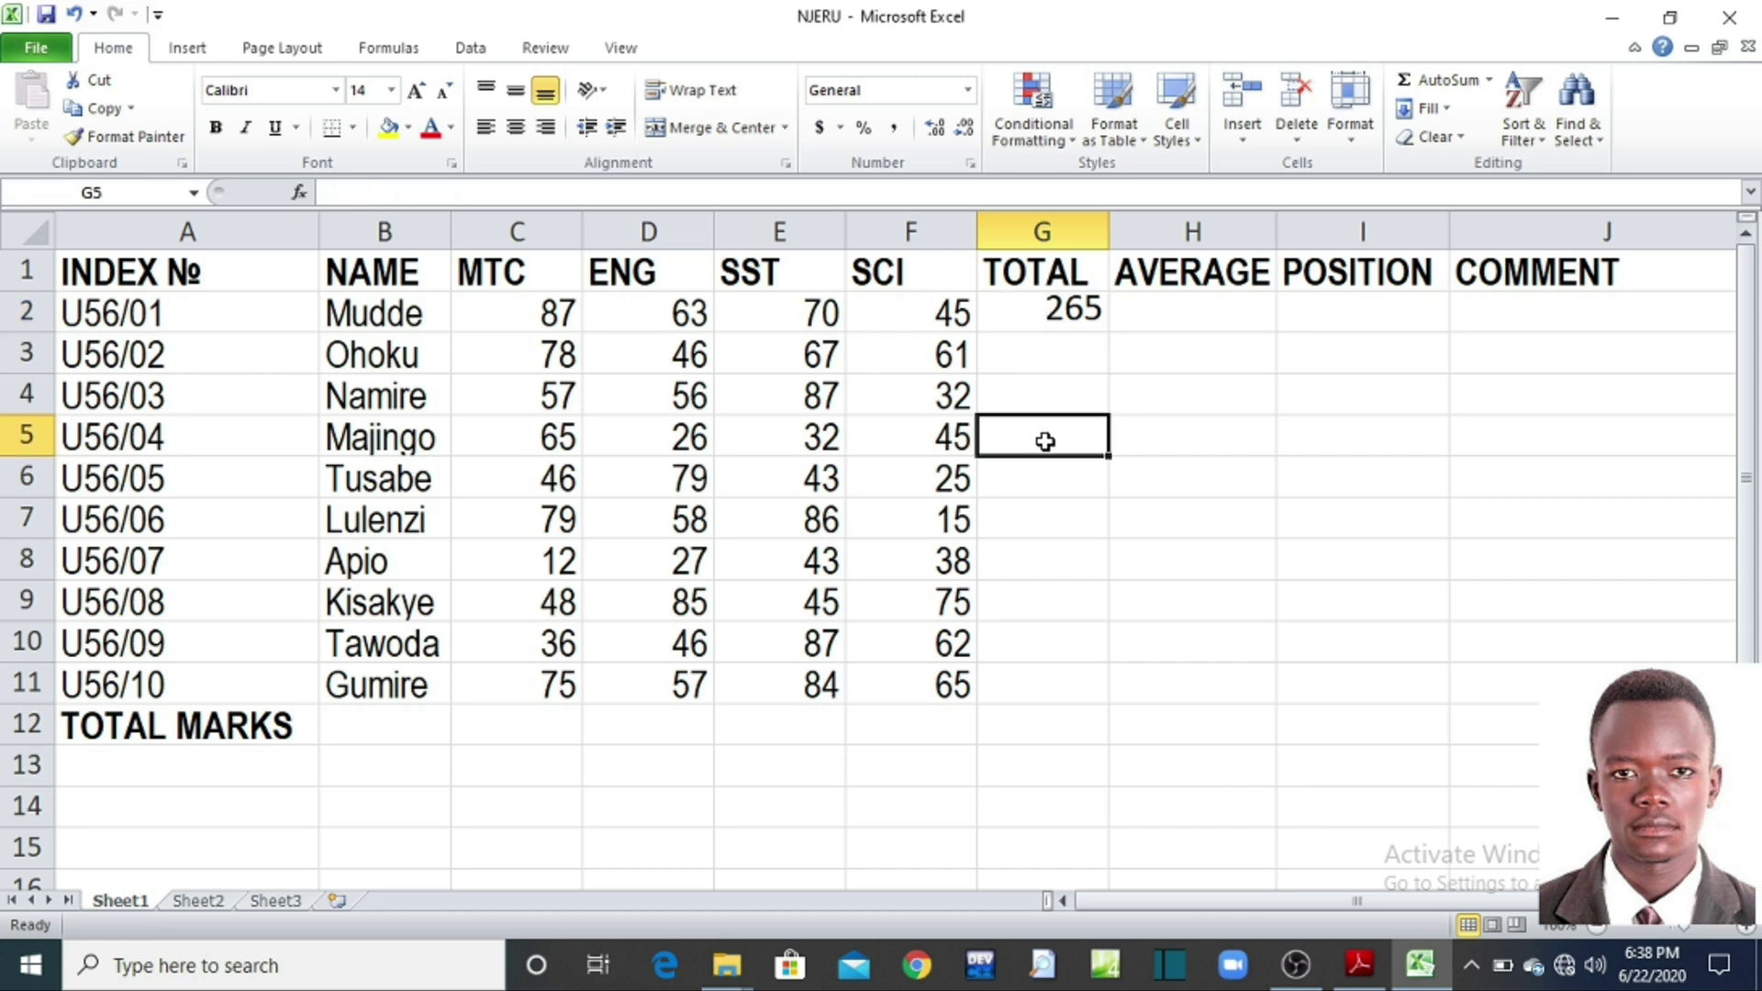
pyautogui.click(1052, 525)
pyautogui.click(1056, 436)
pyautogui.click(1161, 429)
pyautogui.click(1130, 548)
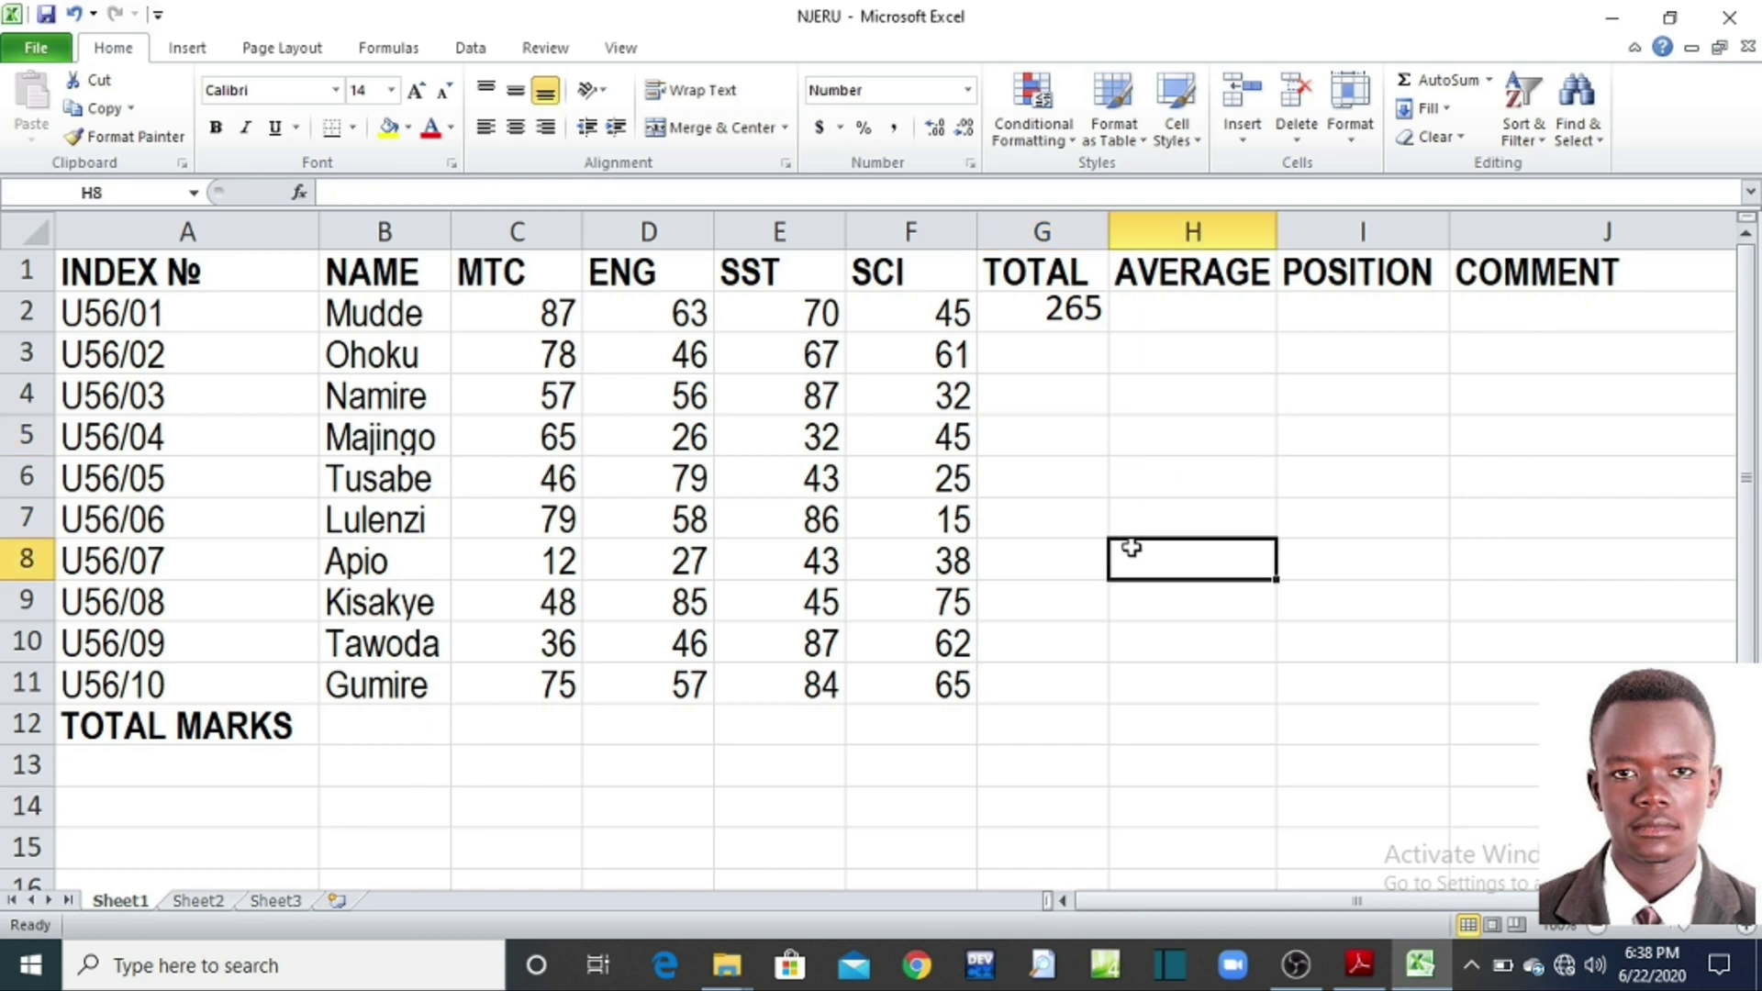
pyautogui.click(748, 775)
pyautogui.click(1196, 701)
pyautogui.click(1247, 511)
pyautogui.click(1299, 413)
pyautogui.click(1070, 429)
pyautogui.click(1161, 437)
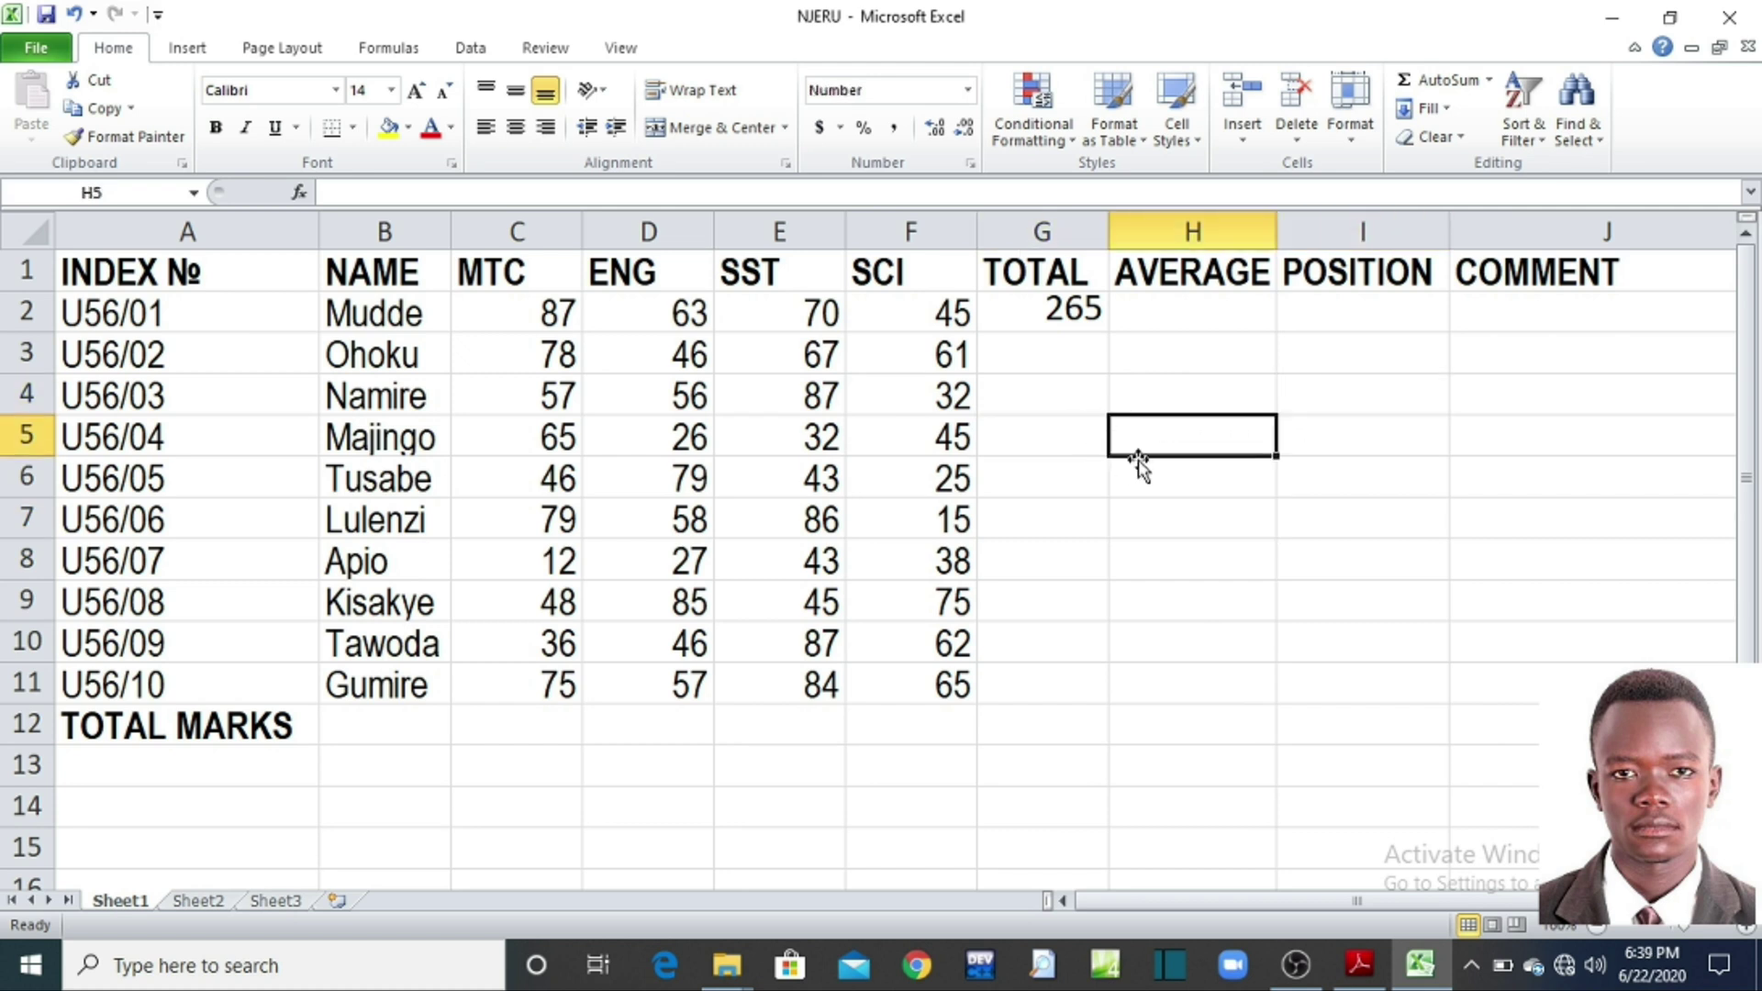
# Step: Zoom in several levels on the marks table
pyautogui.click(1746, 929)
pyautogui.click(1746, 929)
pyautogui.click(1746, 929)
pyautogui.click(1746, 928)
pyautogui.click(1746, 929)
pyautogui.click(1175, 509)
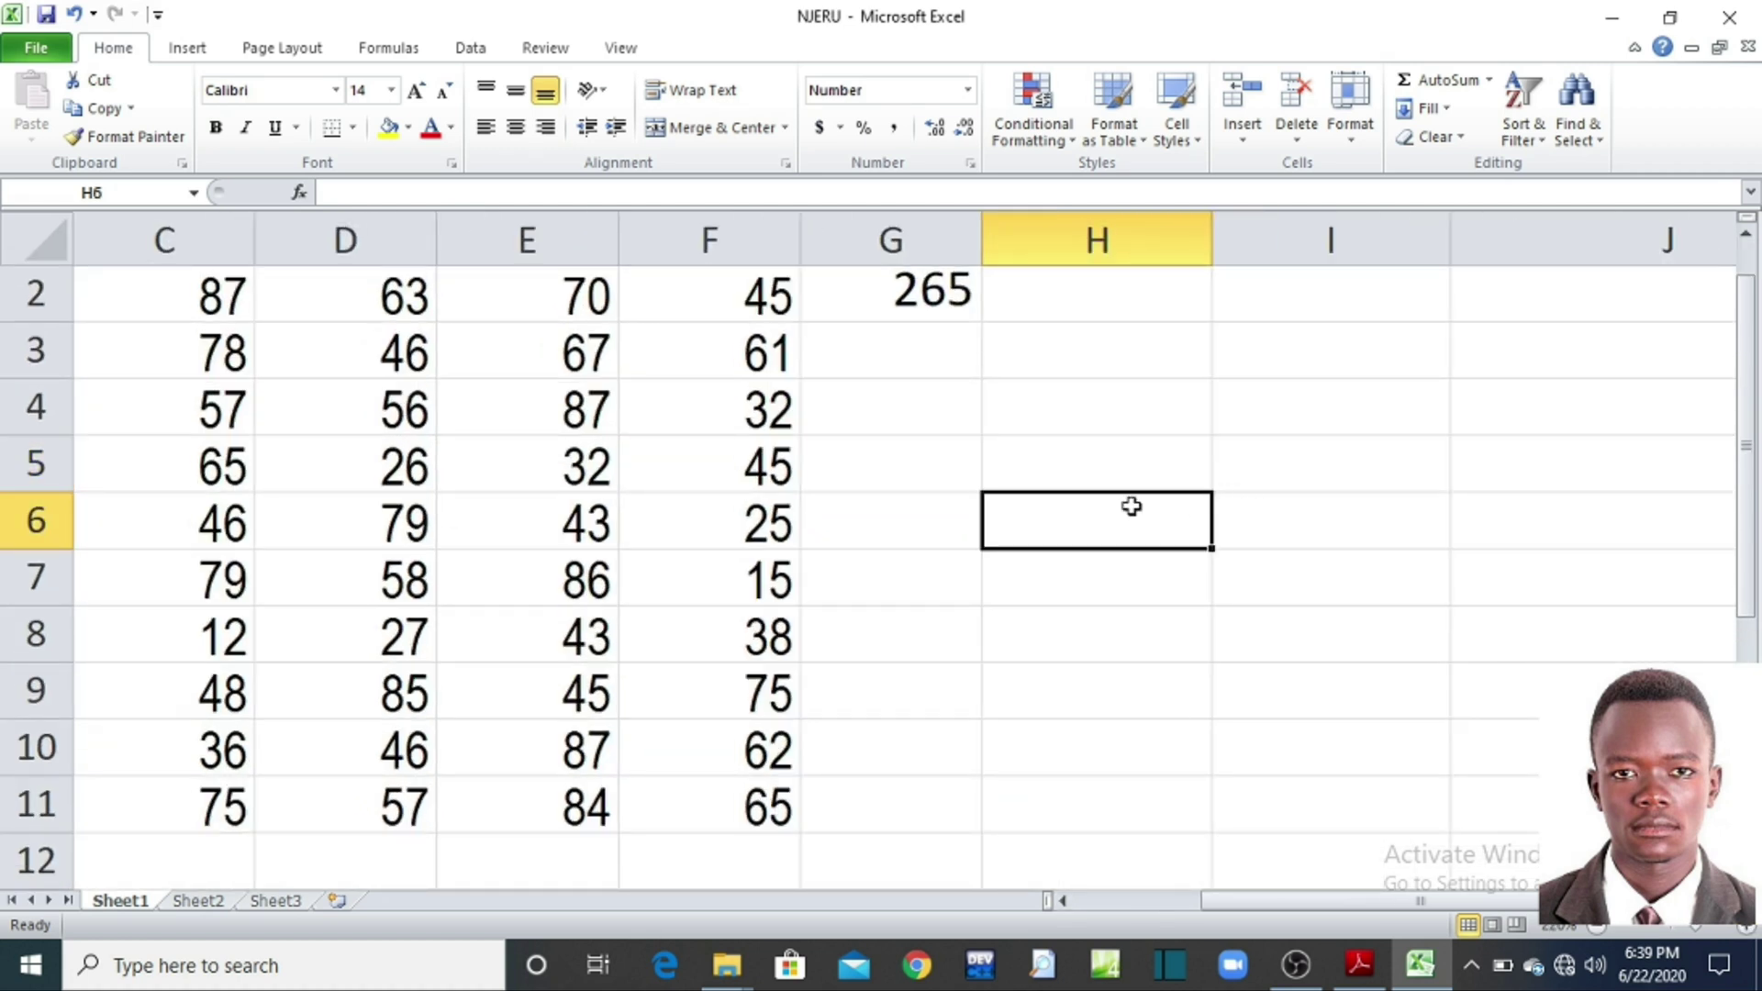
pyautogui.click(1045, 468)
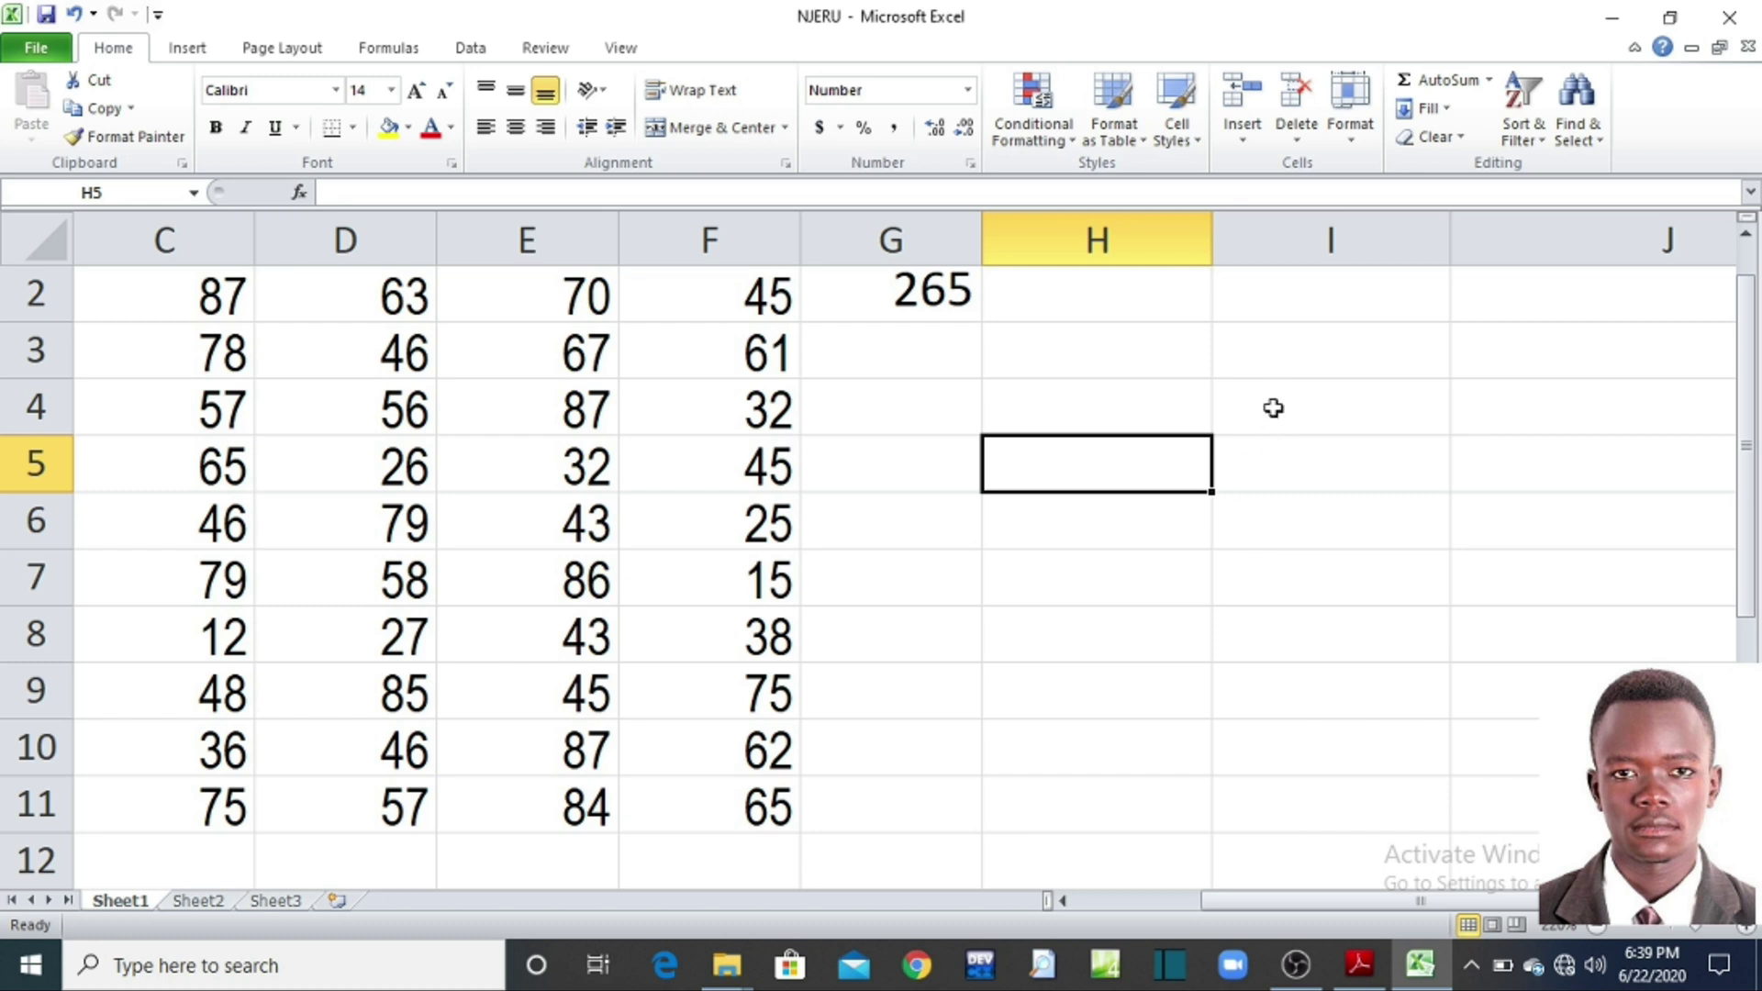
pyautogui.scroll(1, 1267, 404)
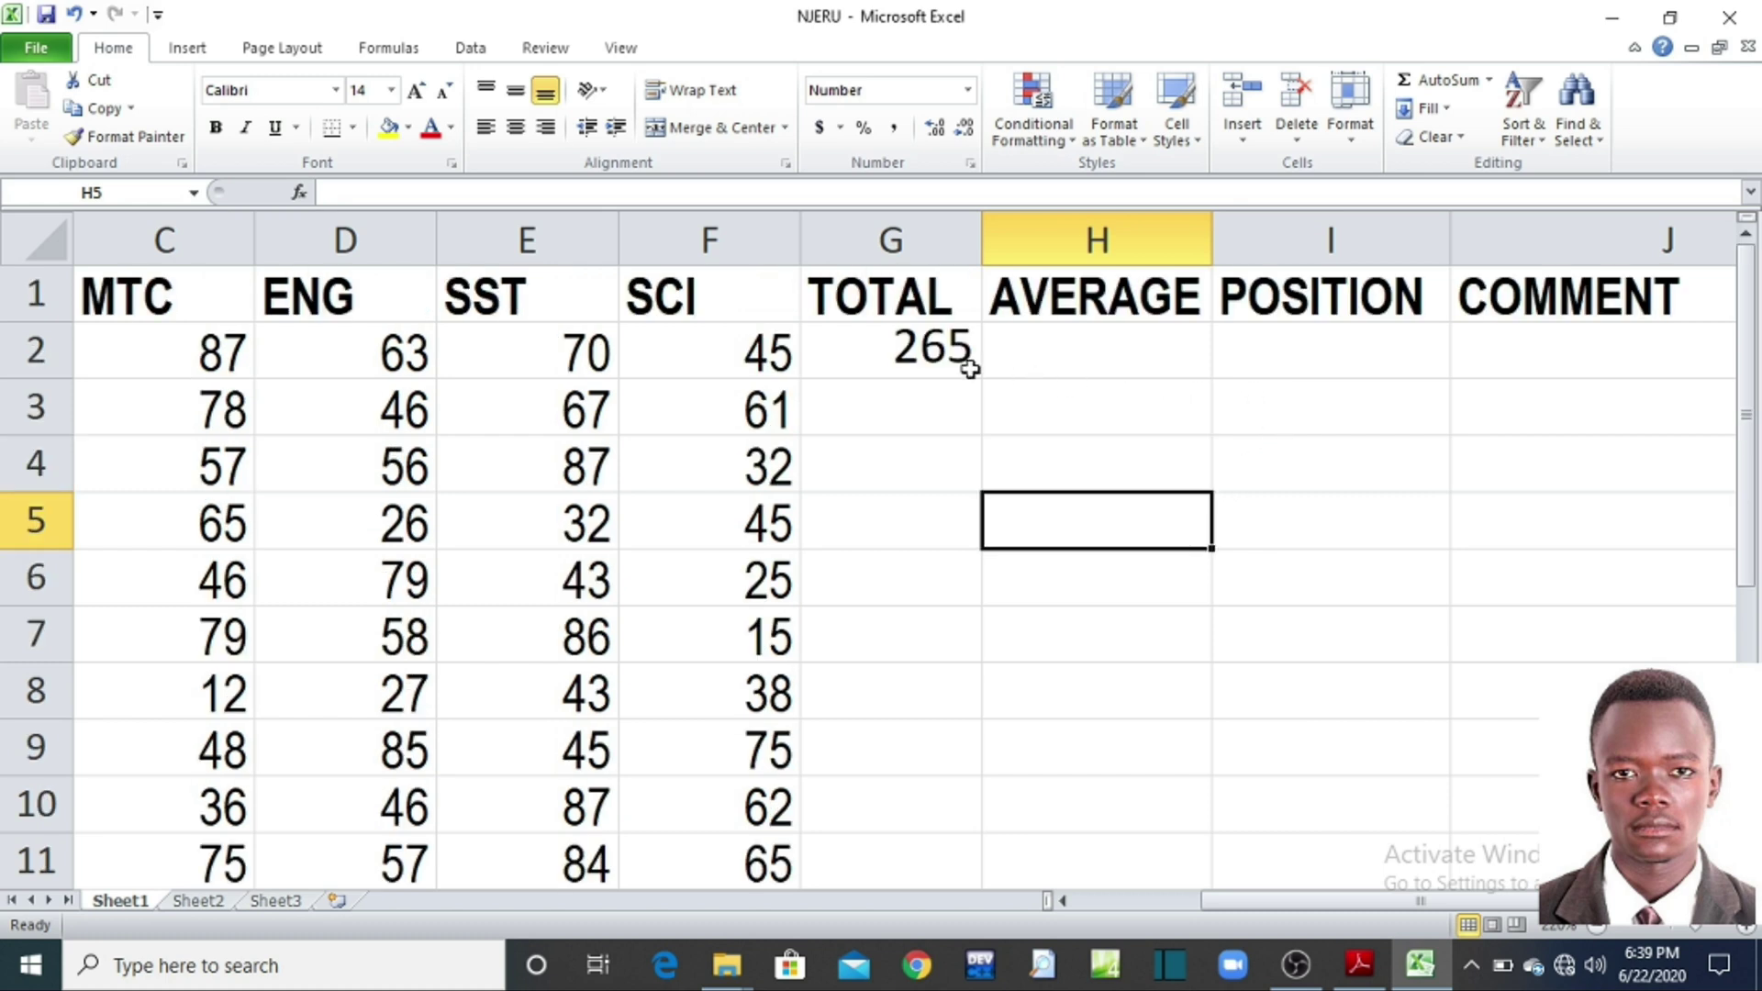
pyautogui.click(918, 349)
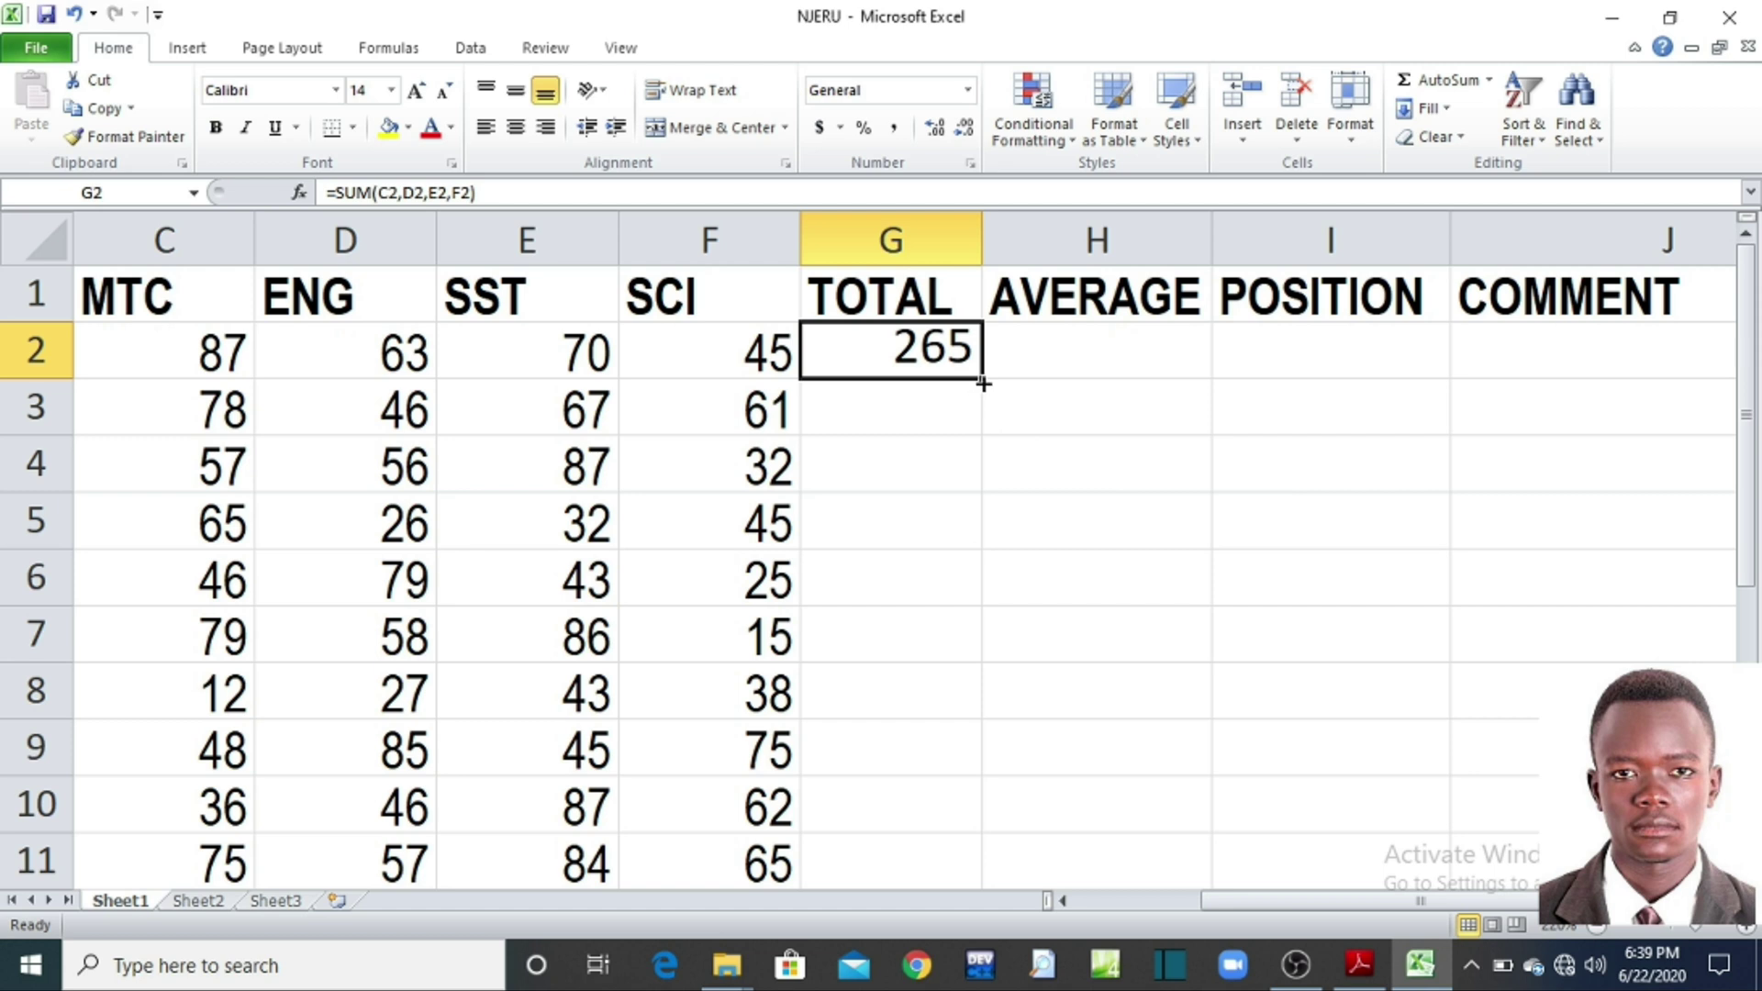
pyautogui.moveTo(983, 384); pyautogui.dragTo(962, 764)
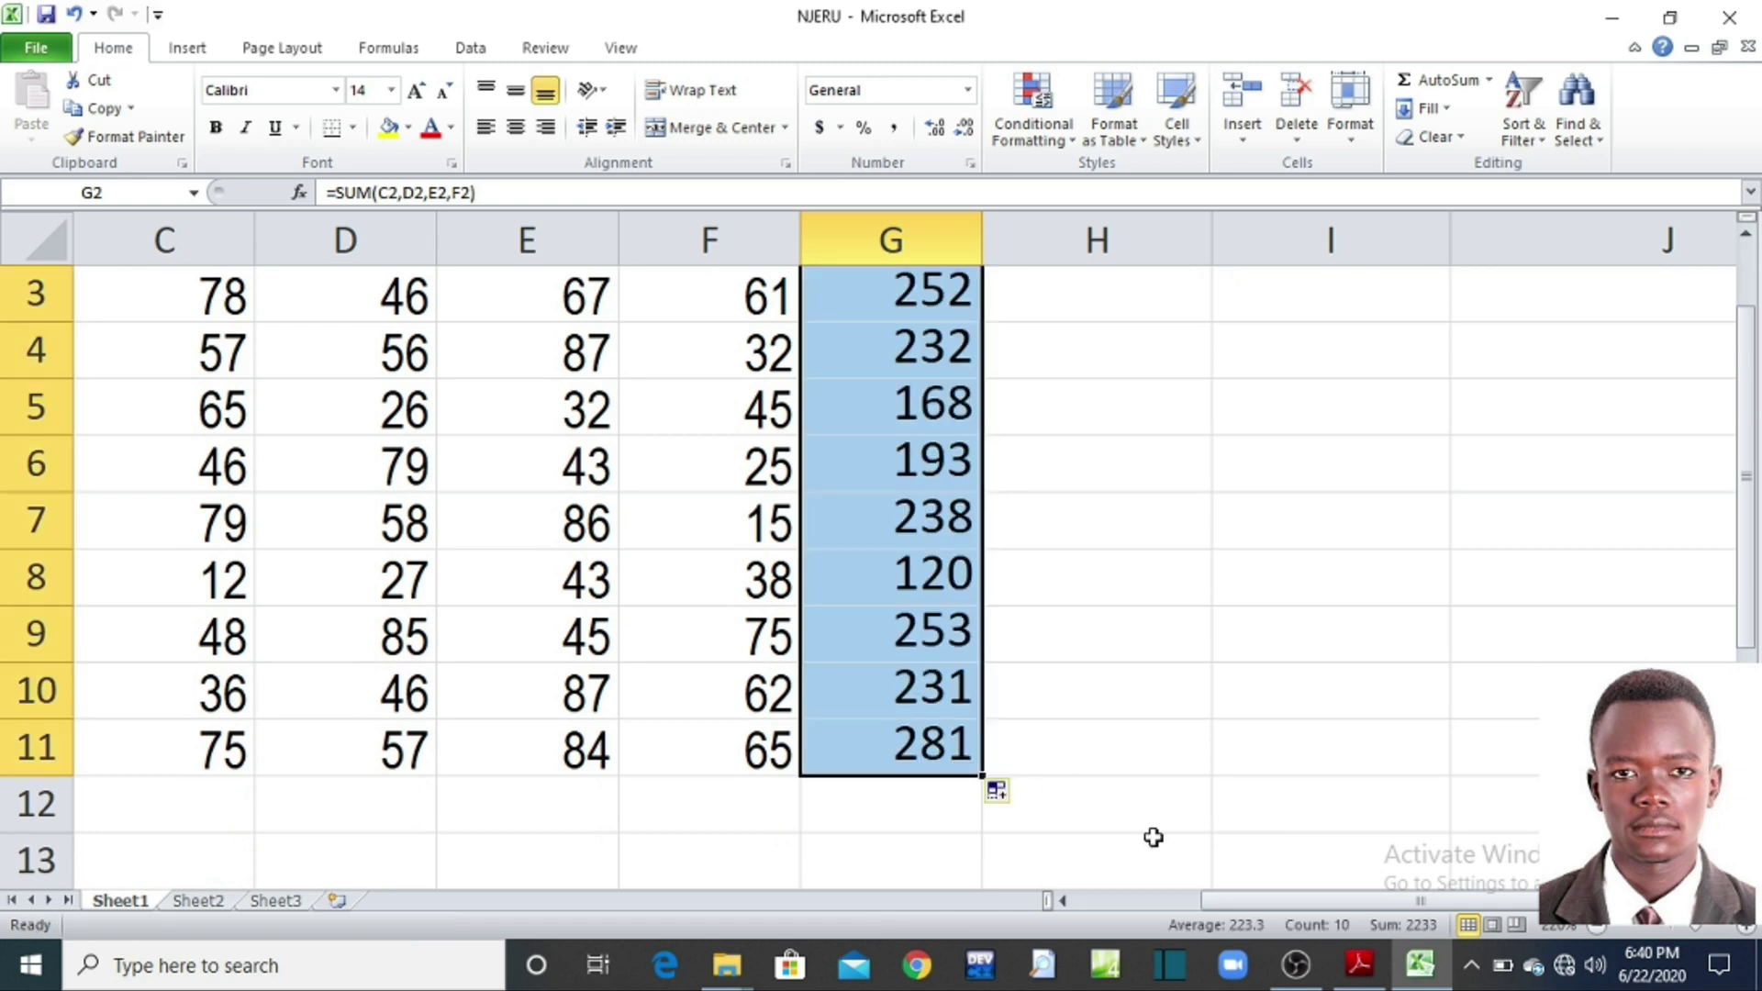
pyautogui.click(1602, 930)
pyautogui.click(1602, 929)
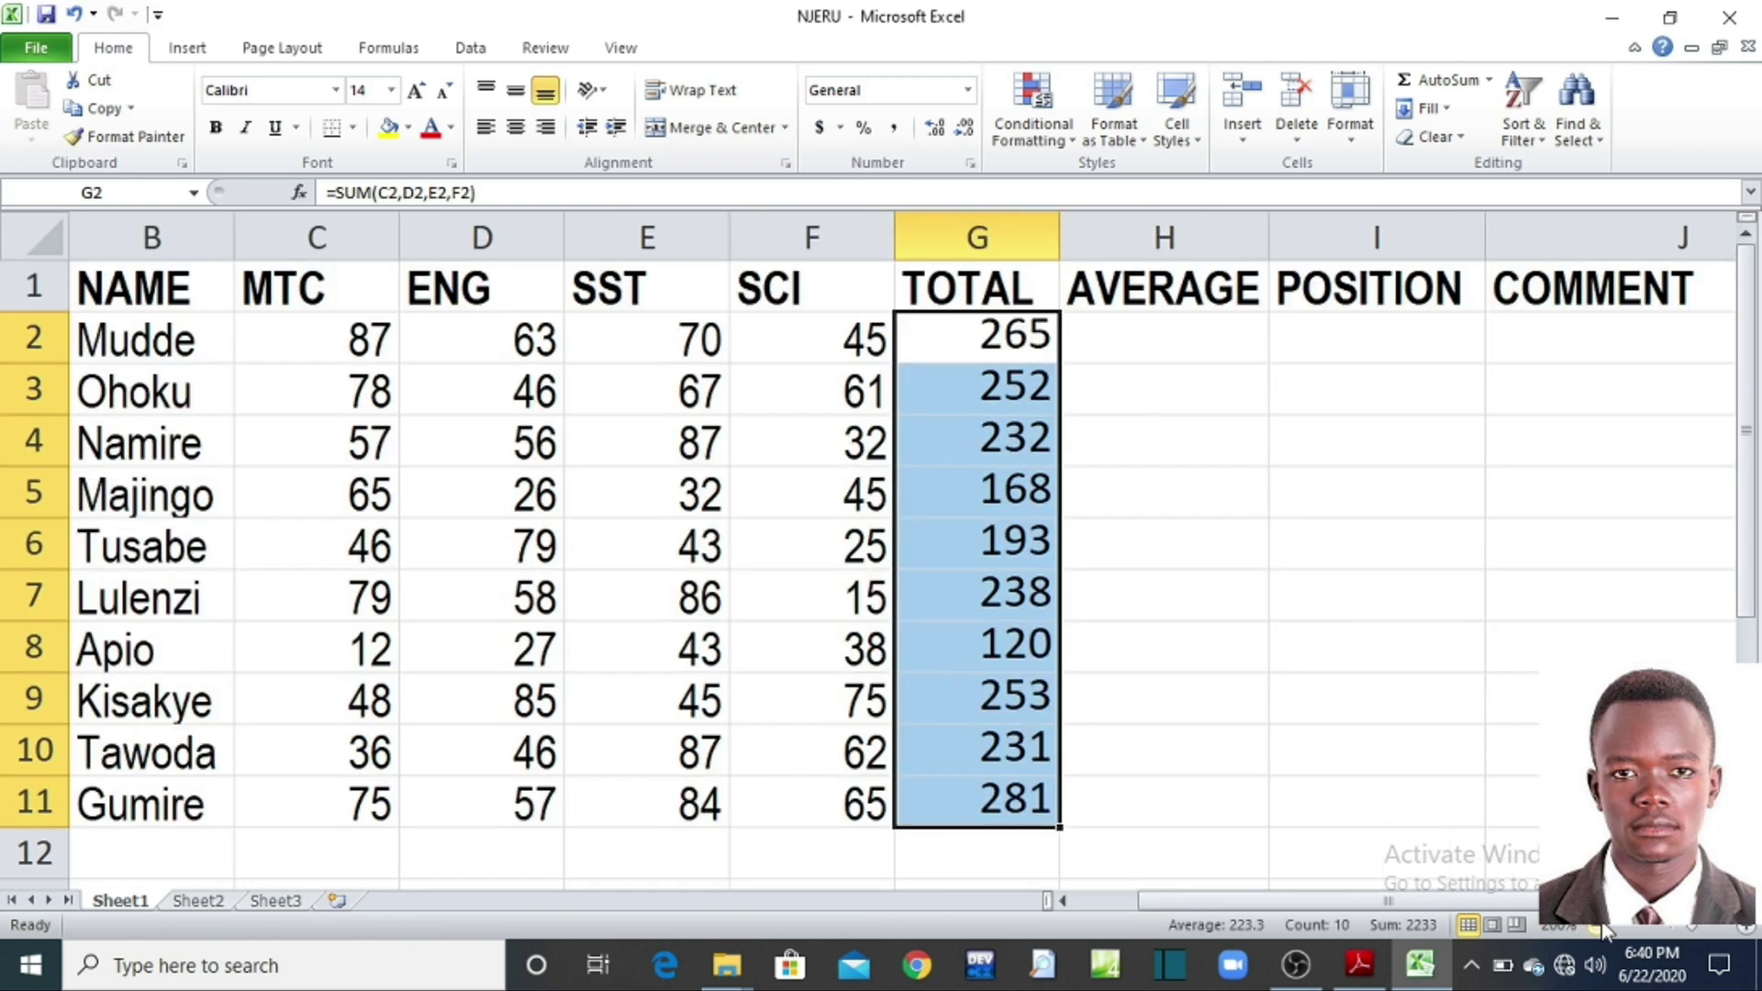
pyautogui.click(1602, 929)
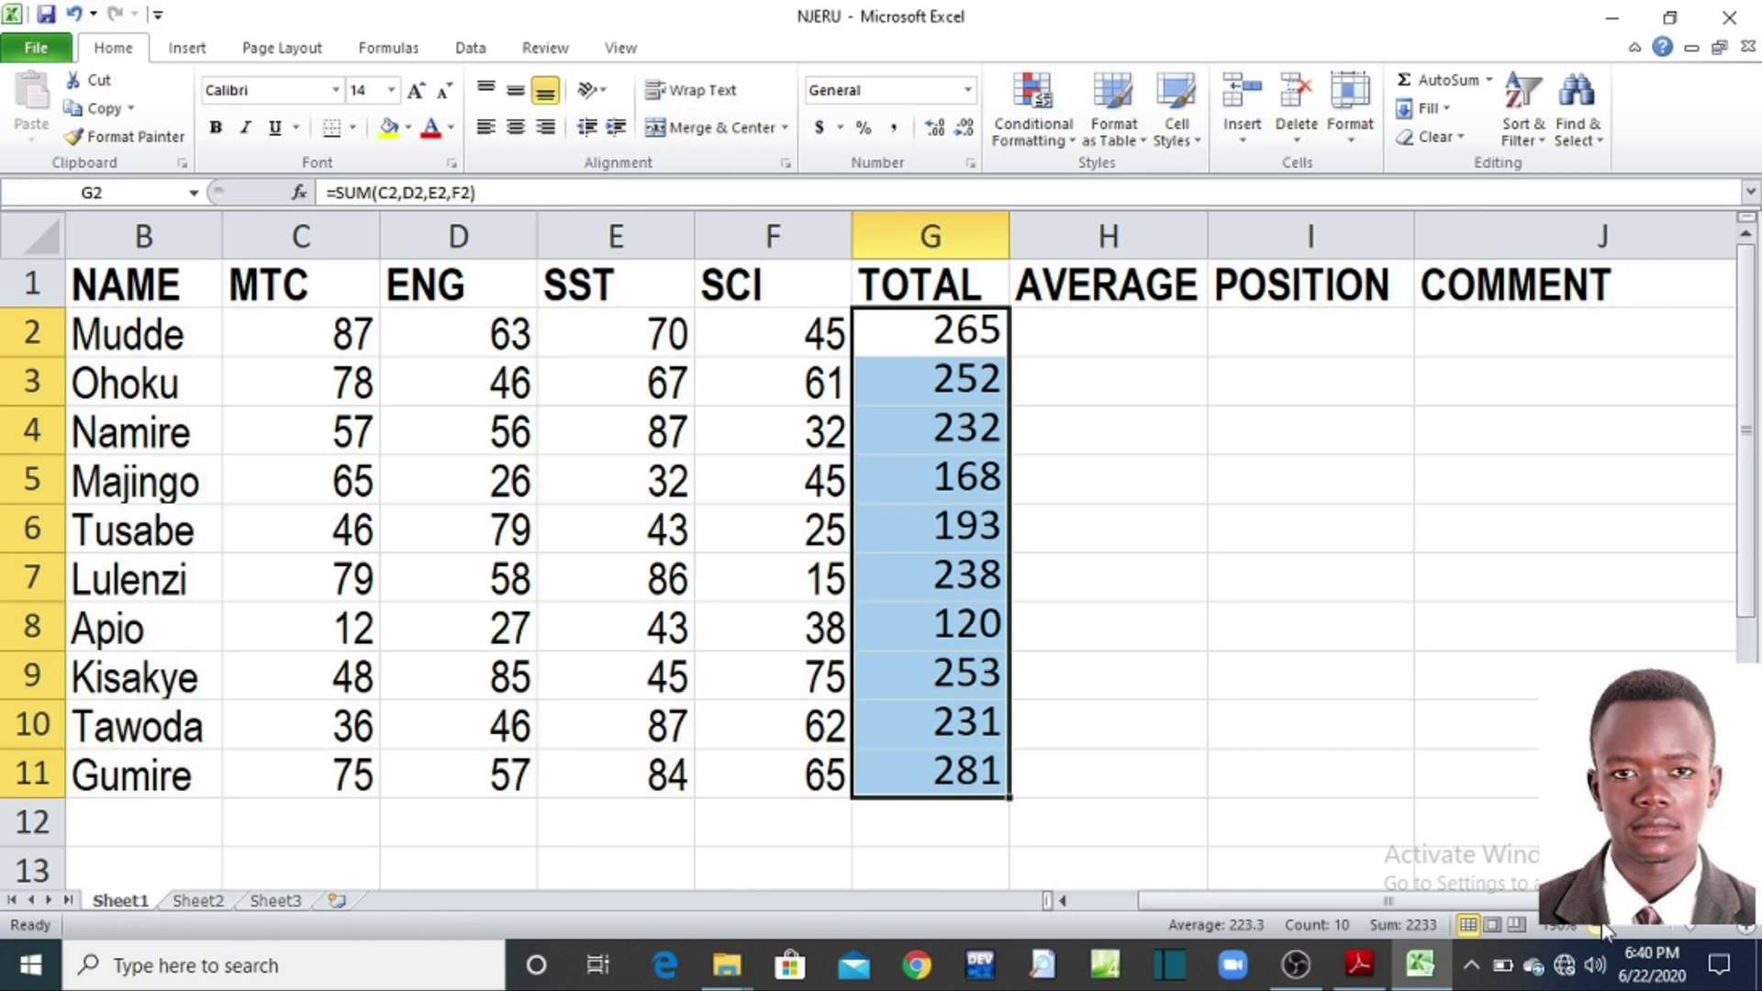
pyautogui.click(1602, 929)
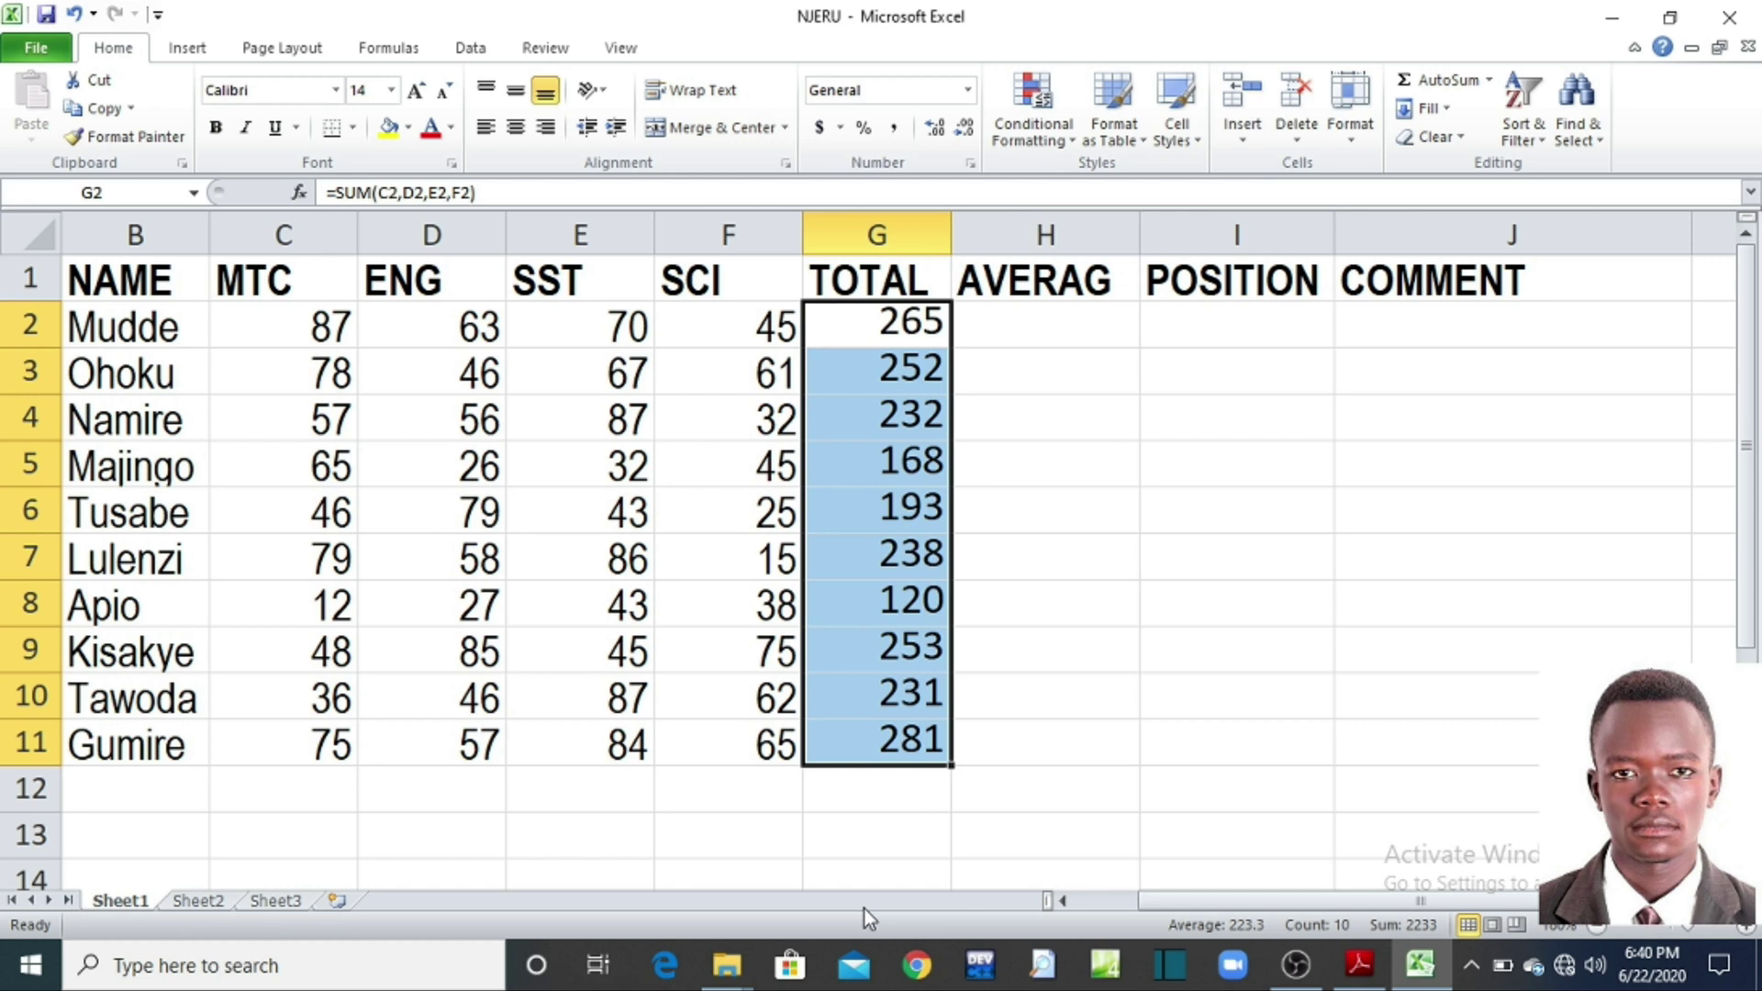
pyautogui.moveTo(1197, 901); pyautogui.dragTo(1135, 911)
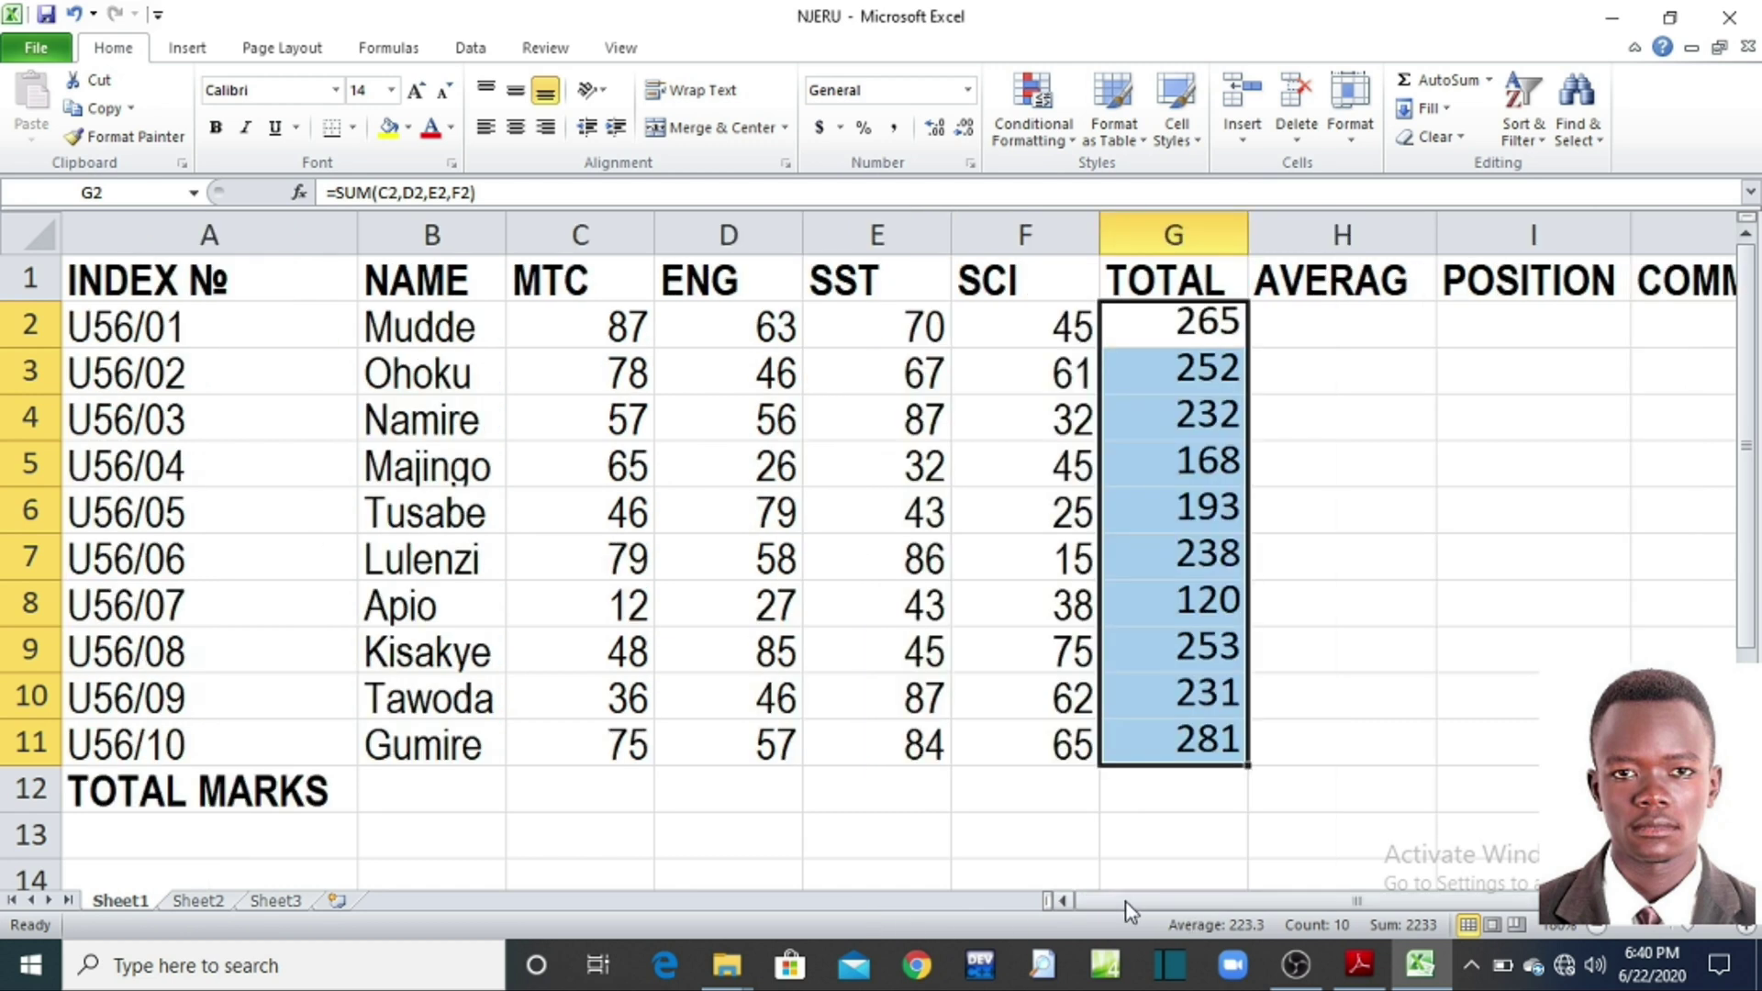
pyautogui.click(1752, 927)
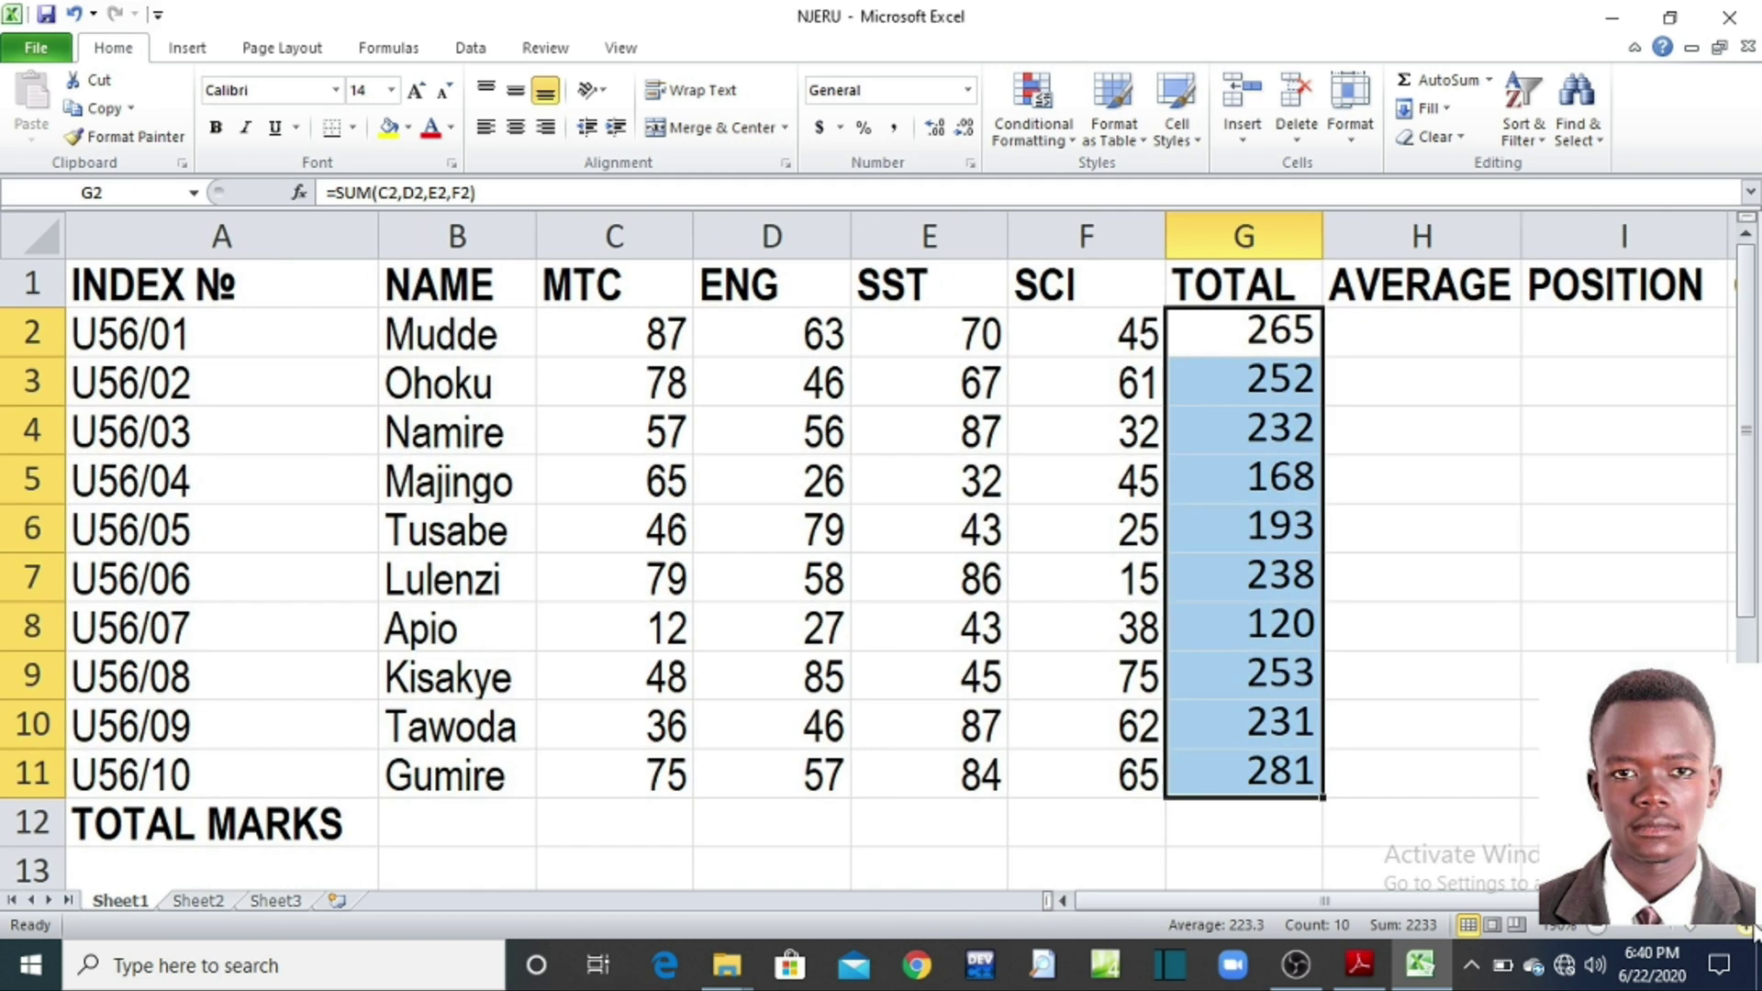
pyautogui.click(1753, 928)
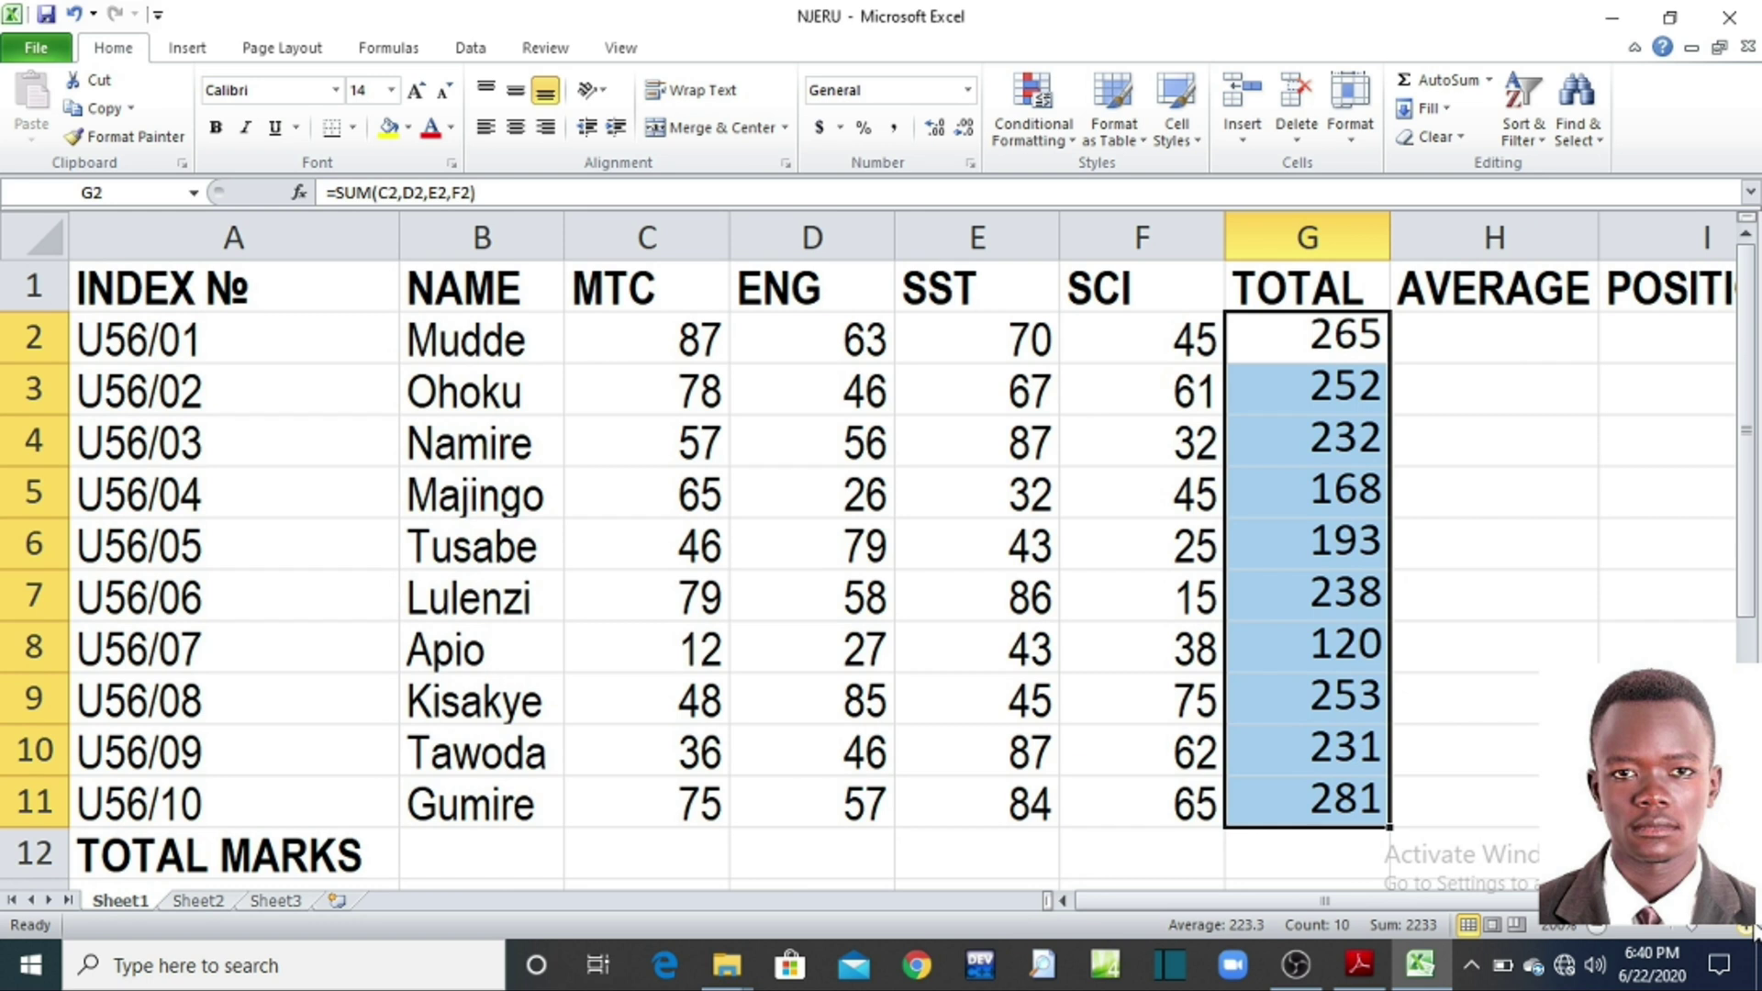
pyautogui.click(1599, 929)
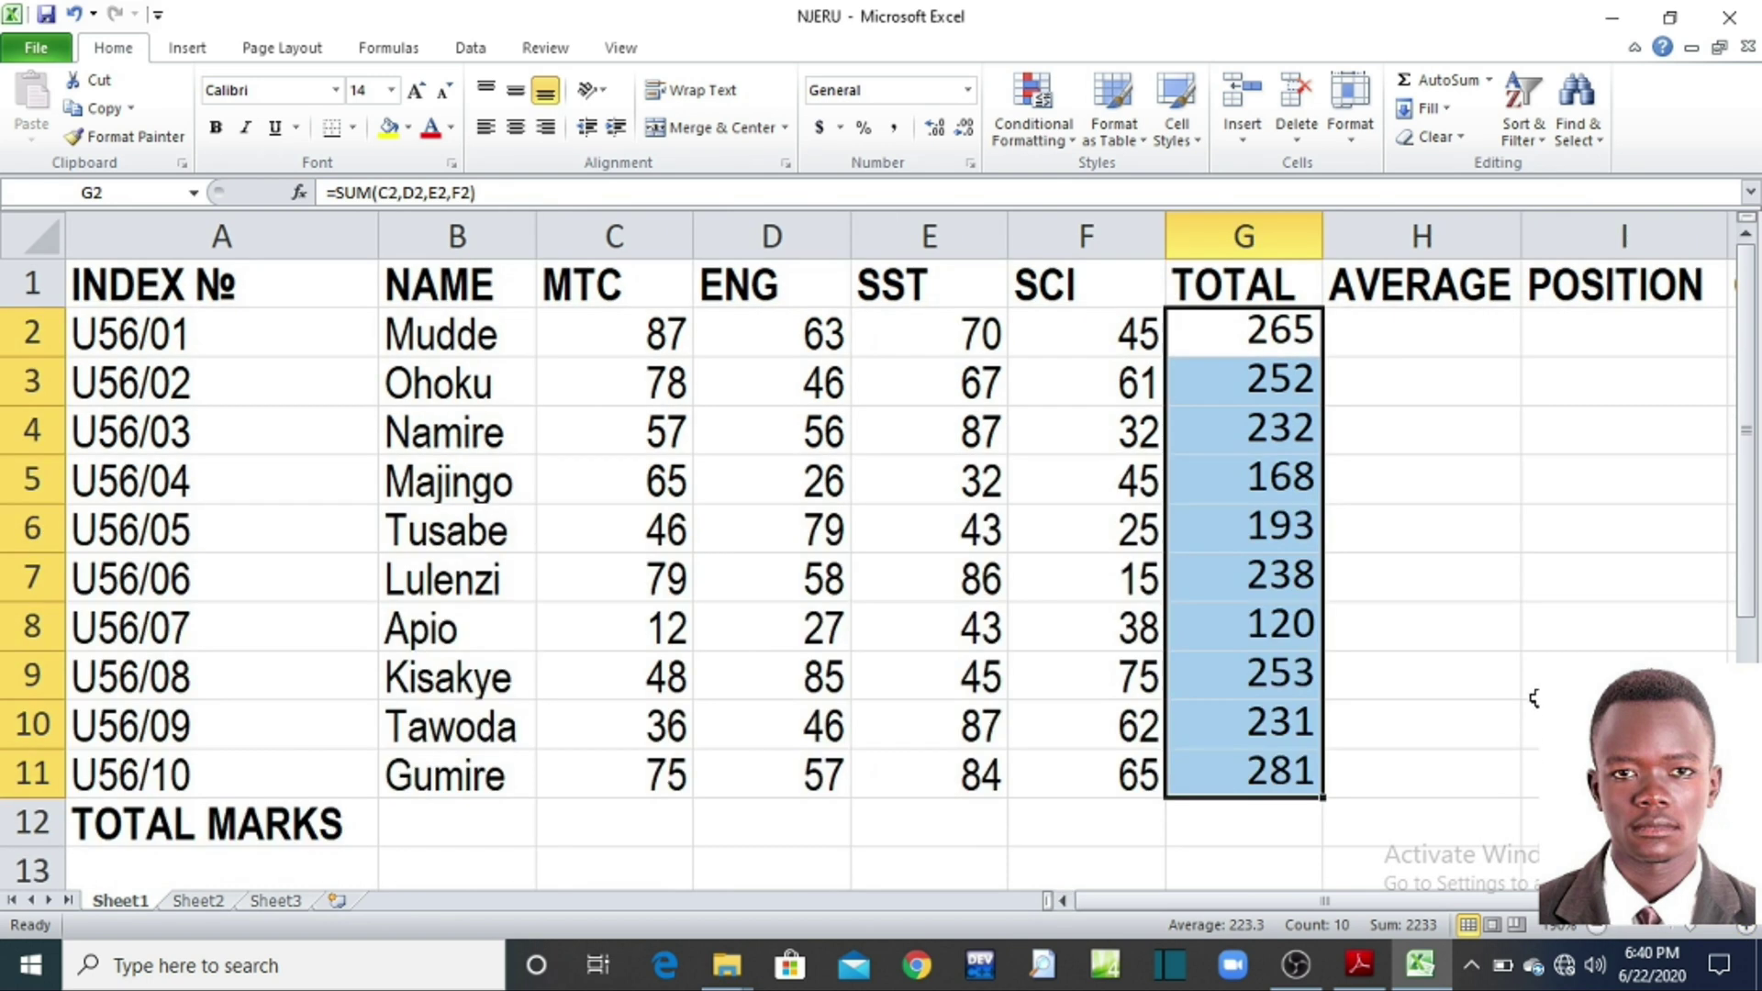
pyautogui.click(1439, 581)
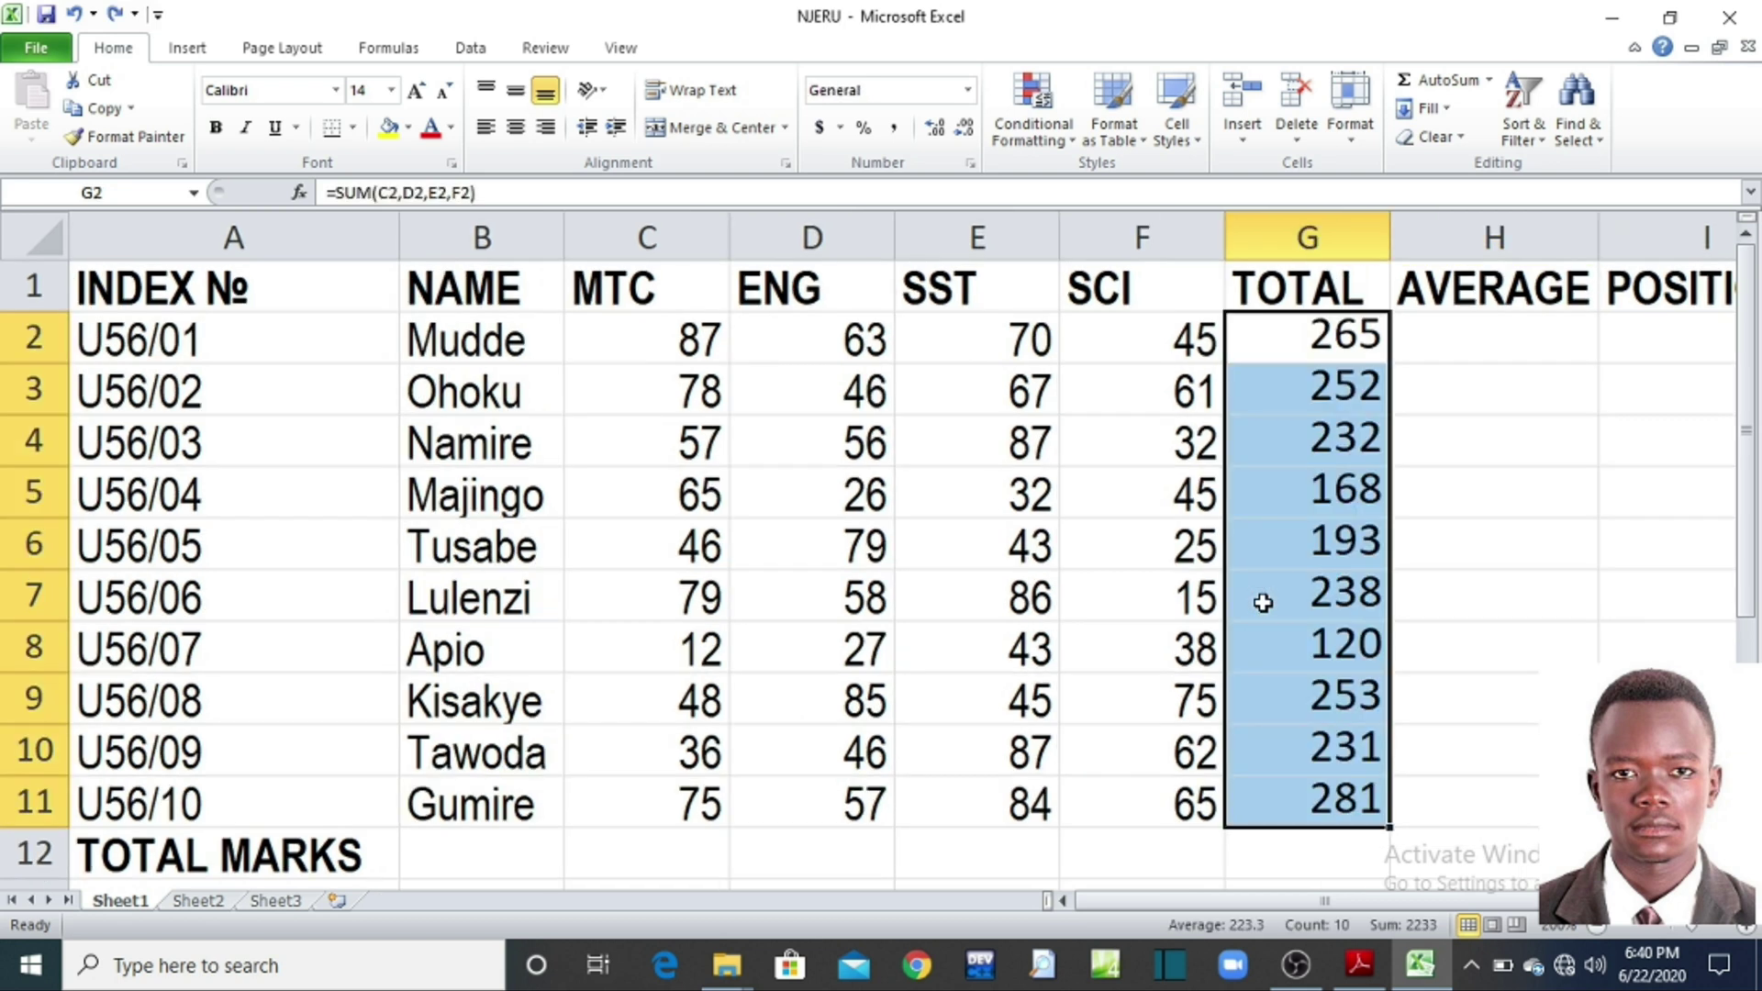
pyautogui.scroll(-1, 1262, 602)
pyautogui.click(1420, 480)
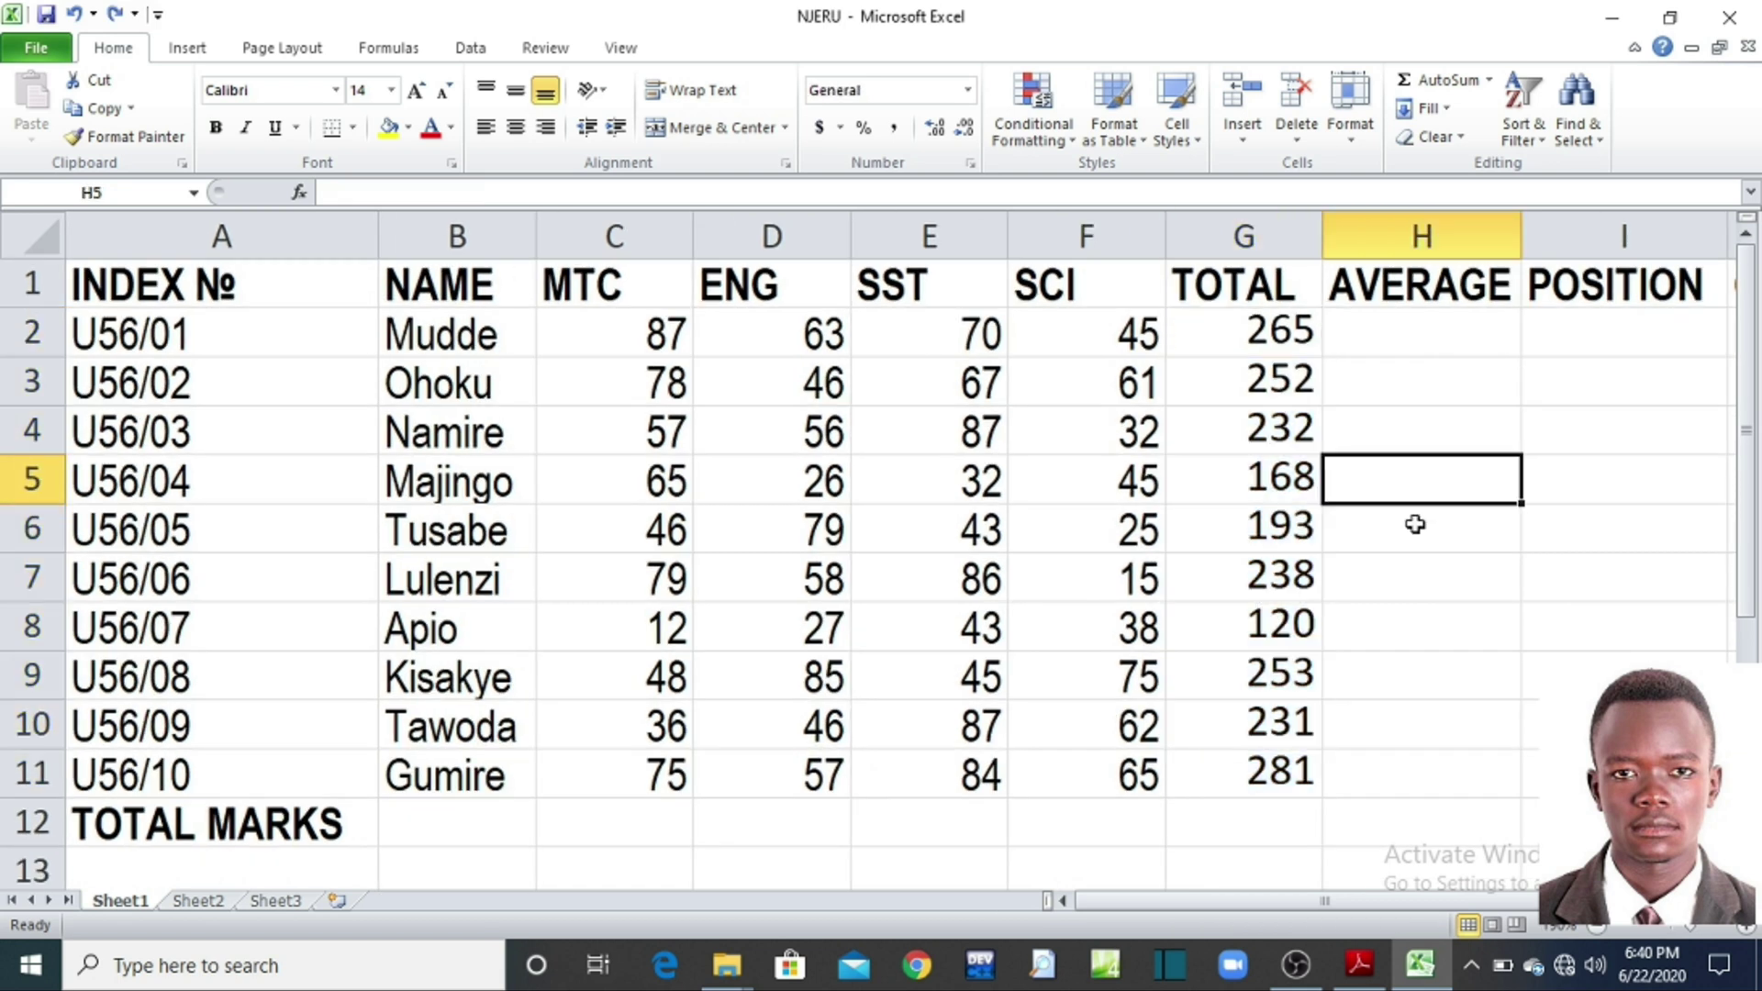
# Step: Clear all existing totals from G2:G11
pyautogui.click(1262, 778)
pyautogui.moveTo(1324, 799); pyautogui.dragTo(1283, 792)
pyautogui.click(1354, 473)
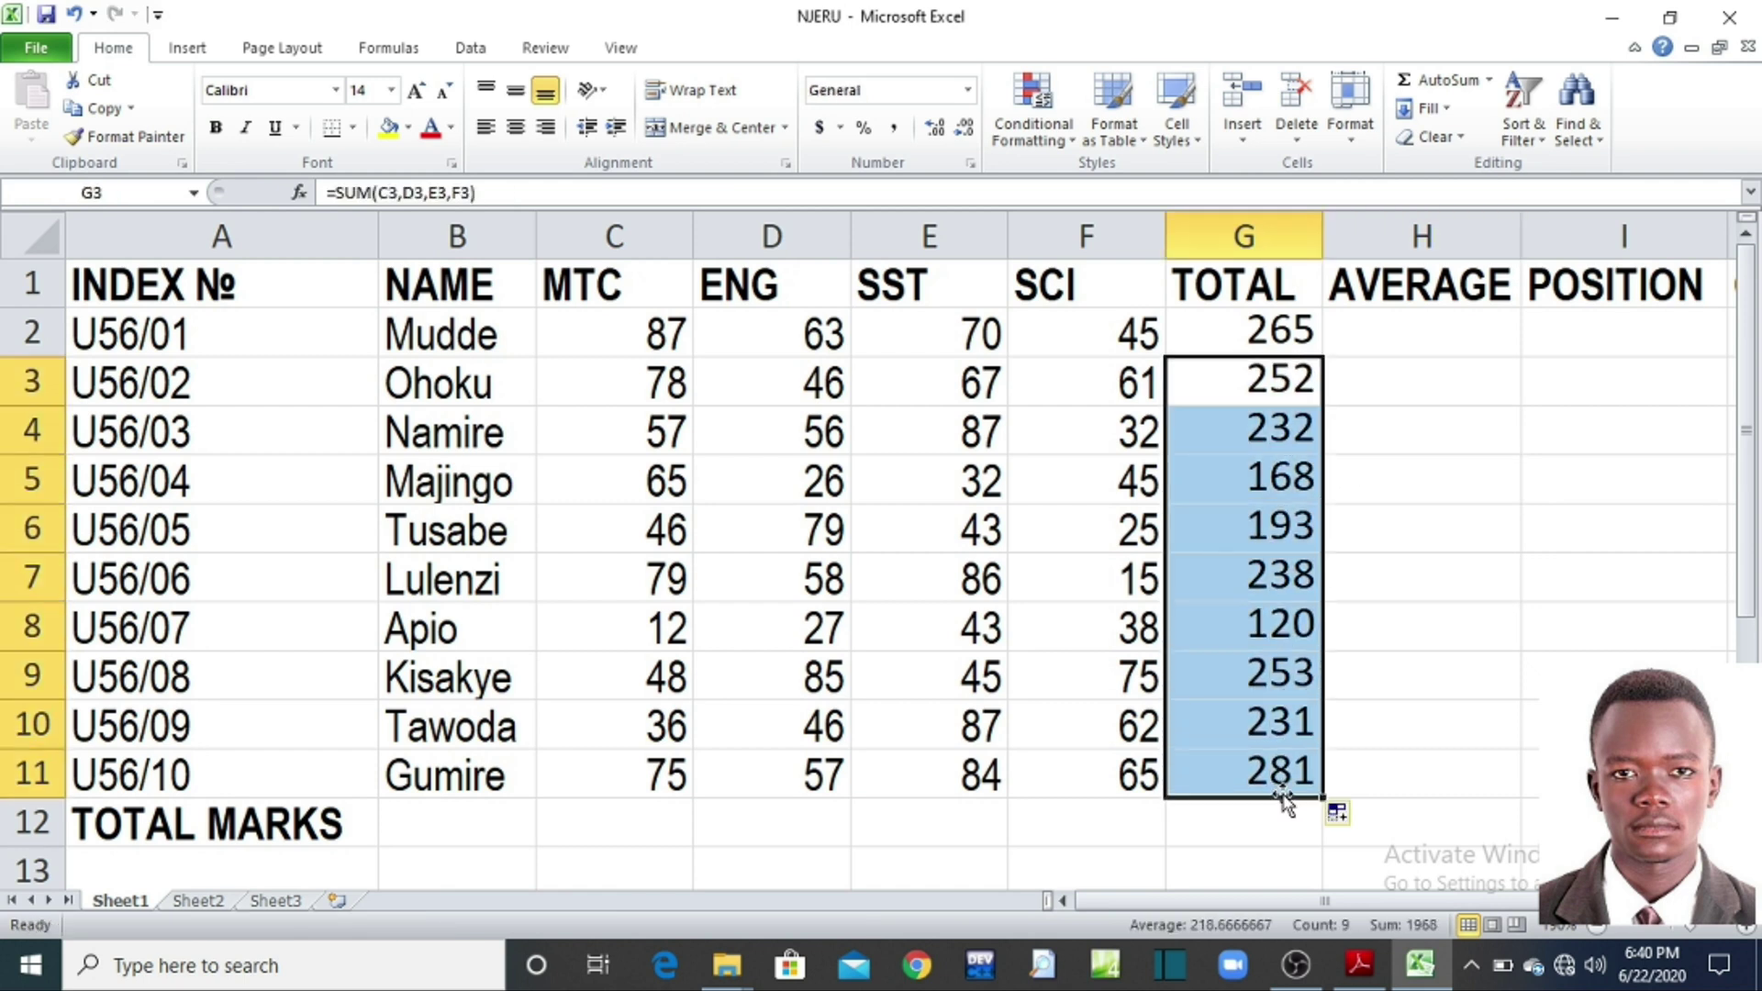
pyautogui.press('Delete')
pyautogui.click(1400, 642)
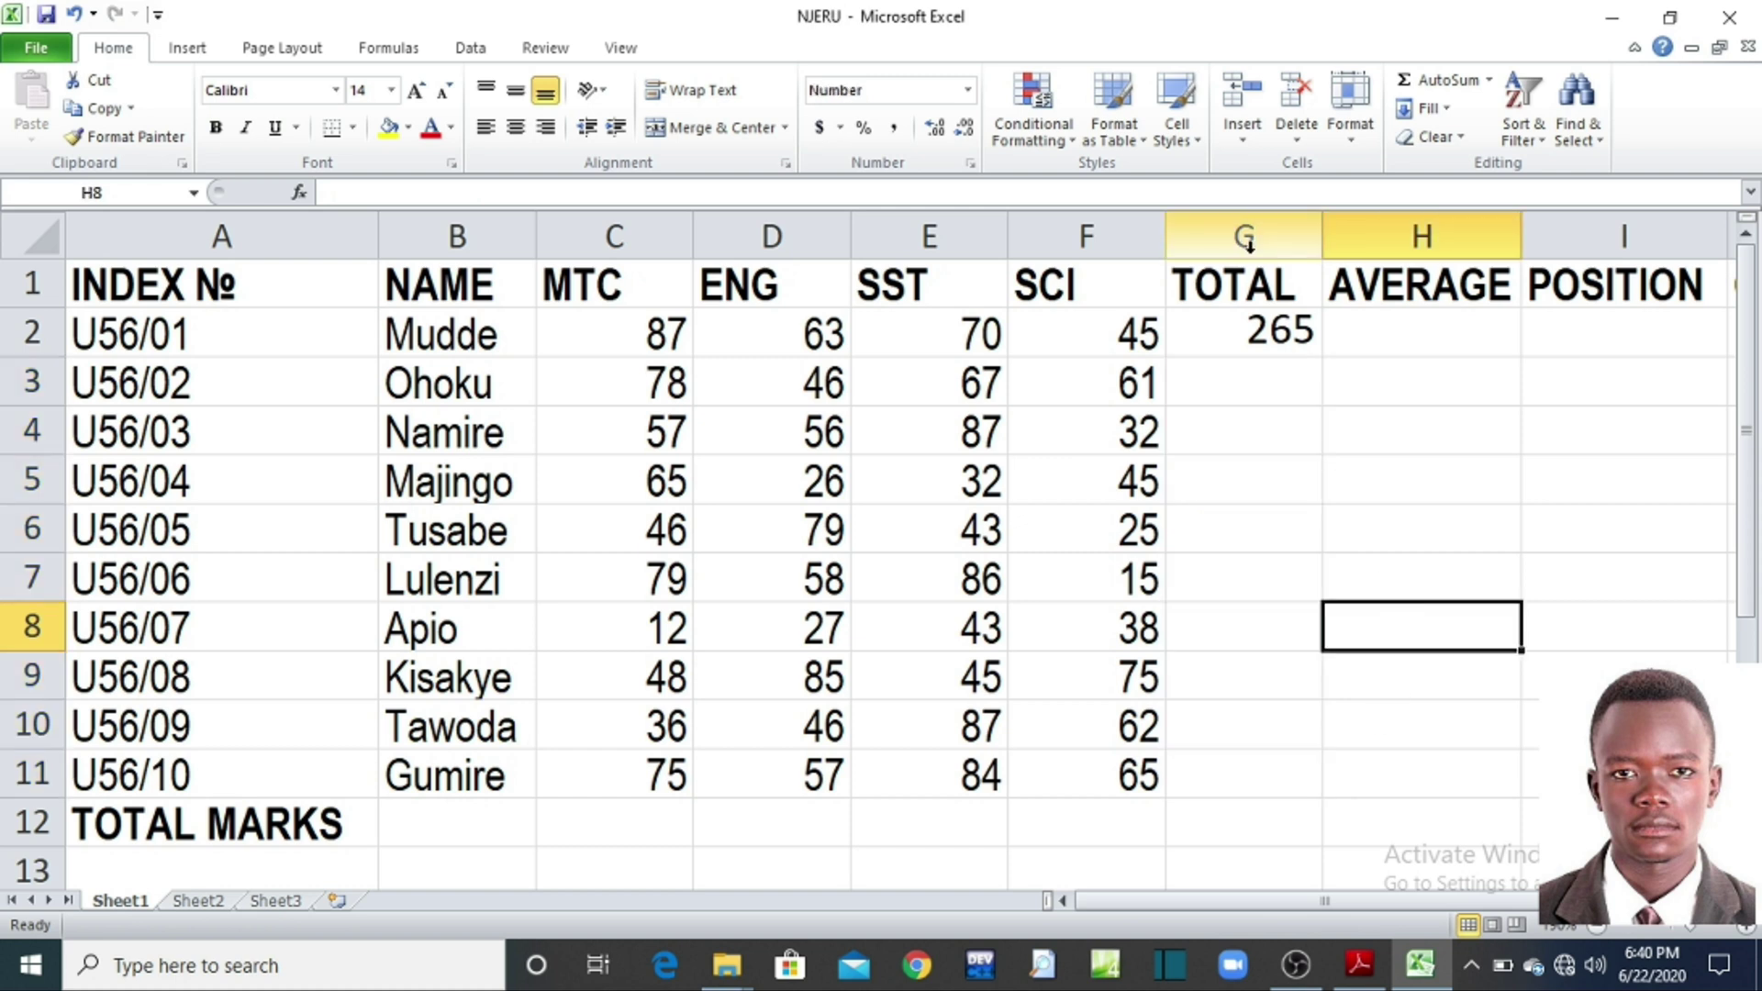
pyautogui.click(1271, 339)
pyautogui.press('Delete')
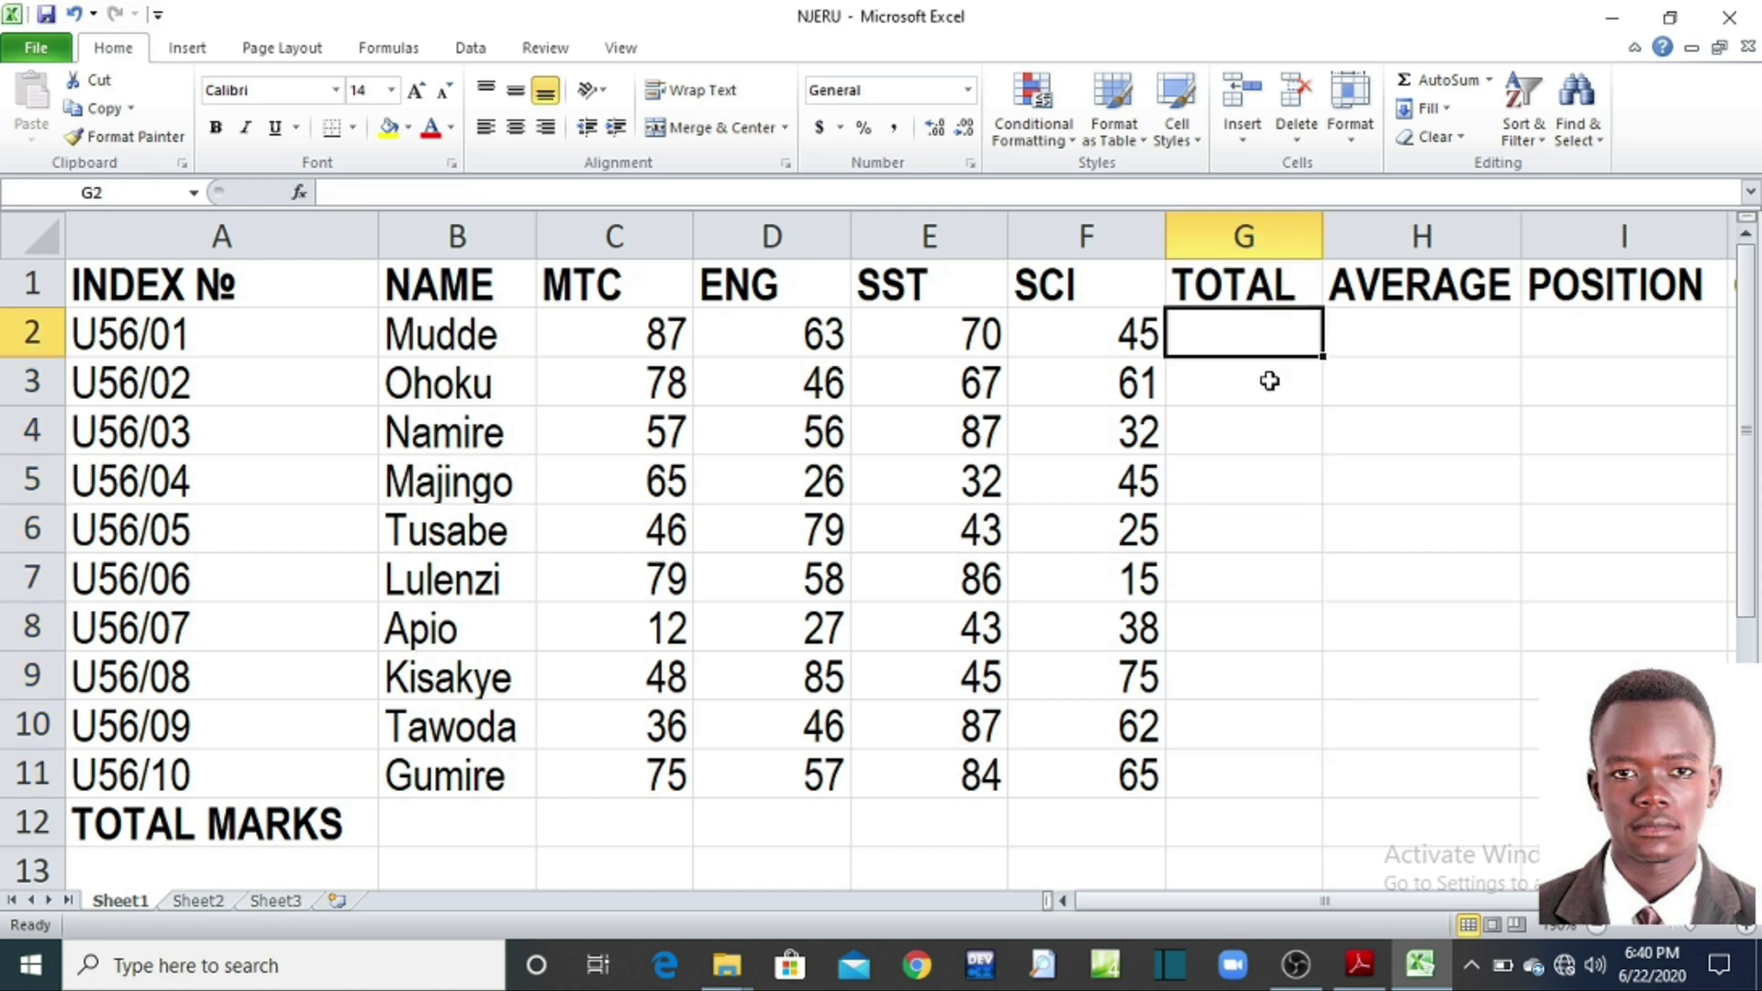
# Step: Re-enter =SUM(C2,D2,E2,F2) in G2 for the first student
pyautogui.write('=')
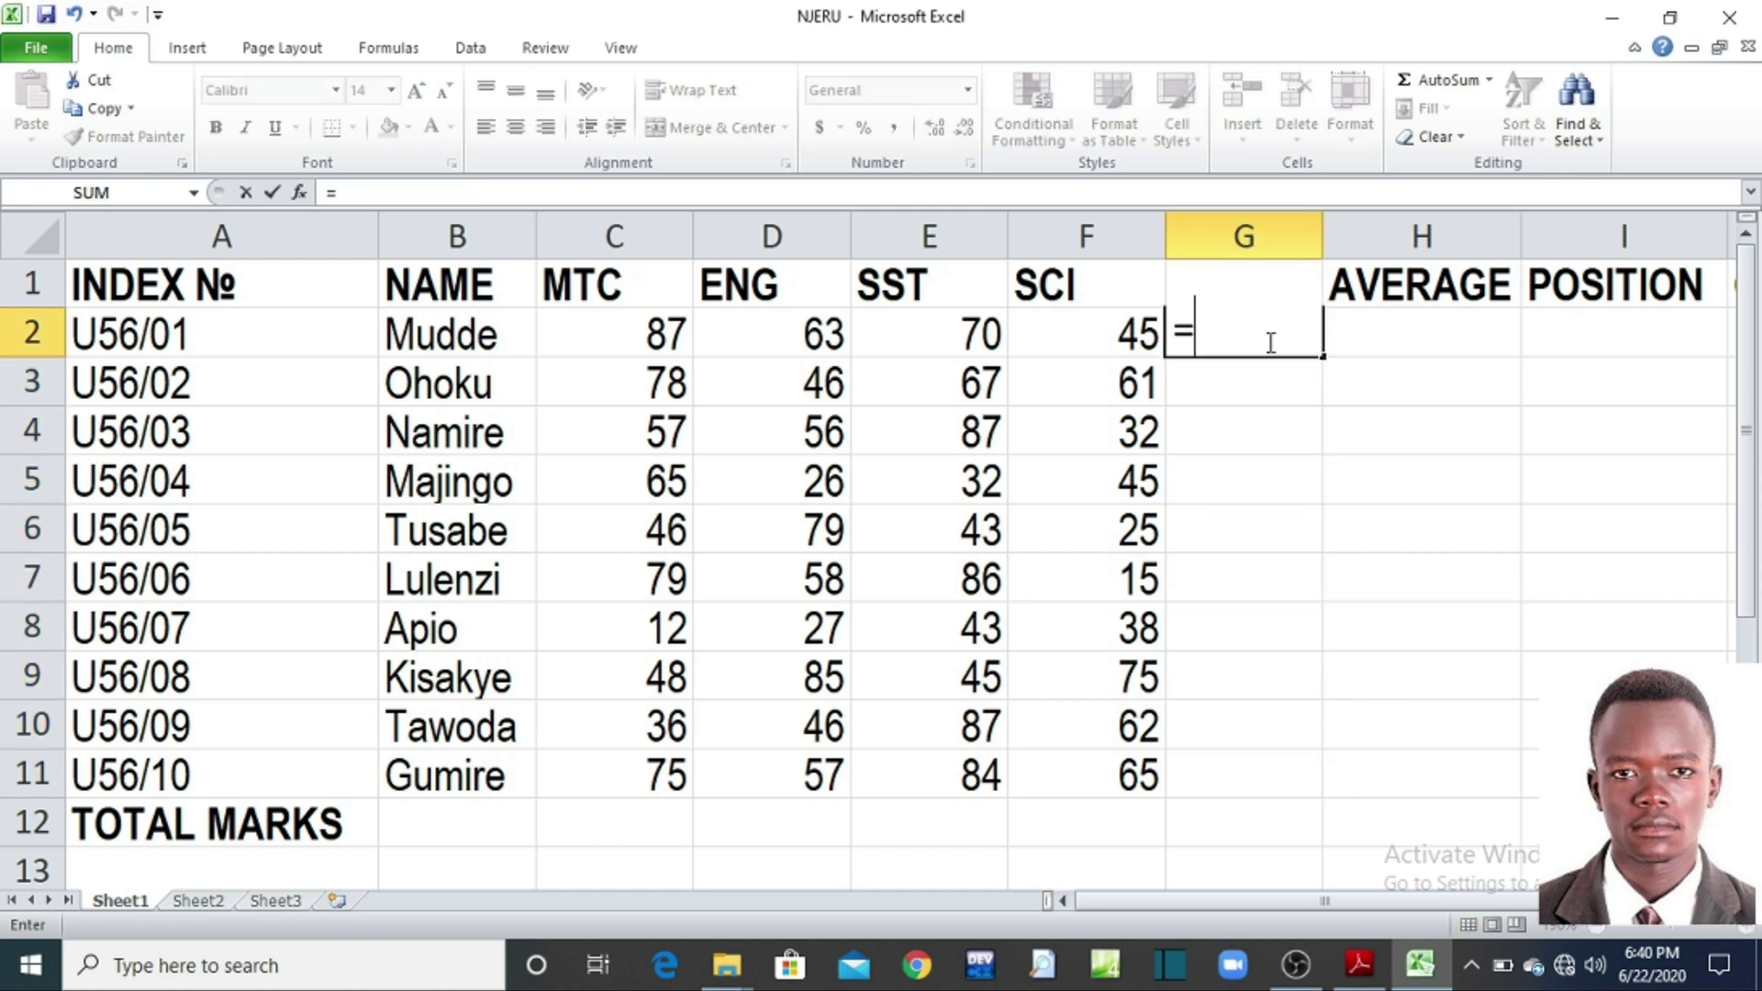
pyautogui.write('SUM')
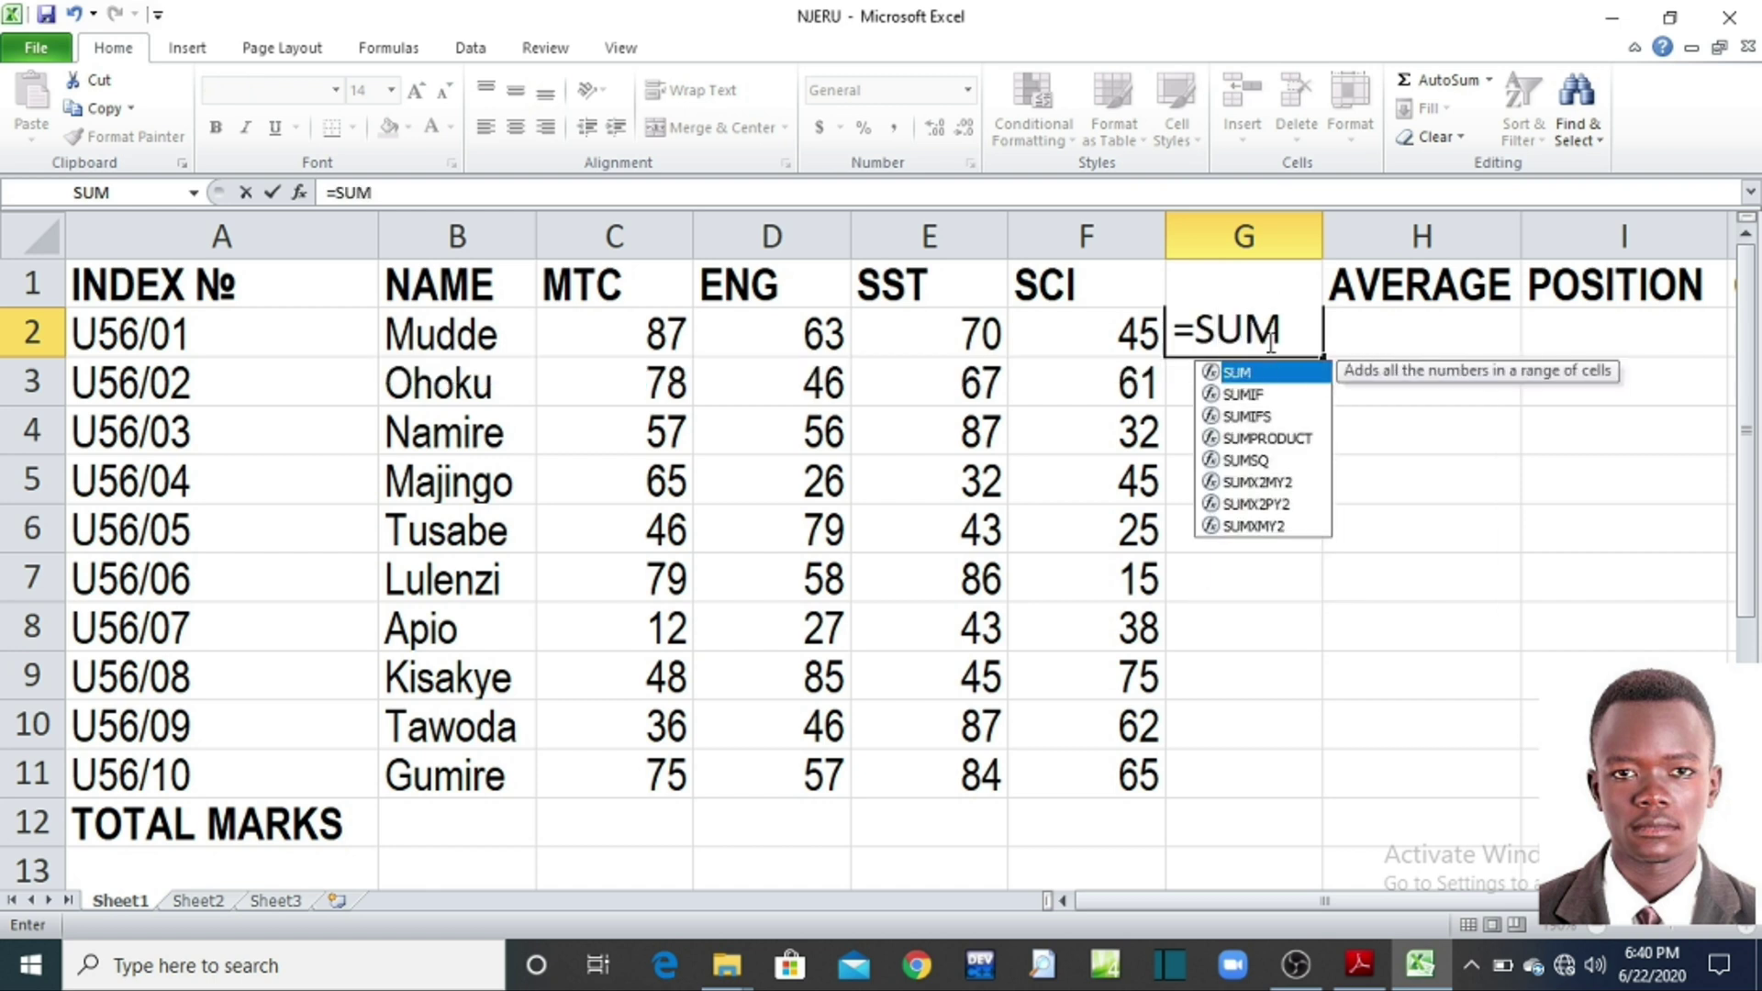
pyautogui.write('(')
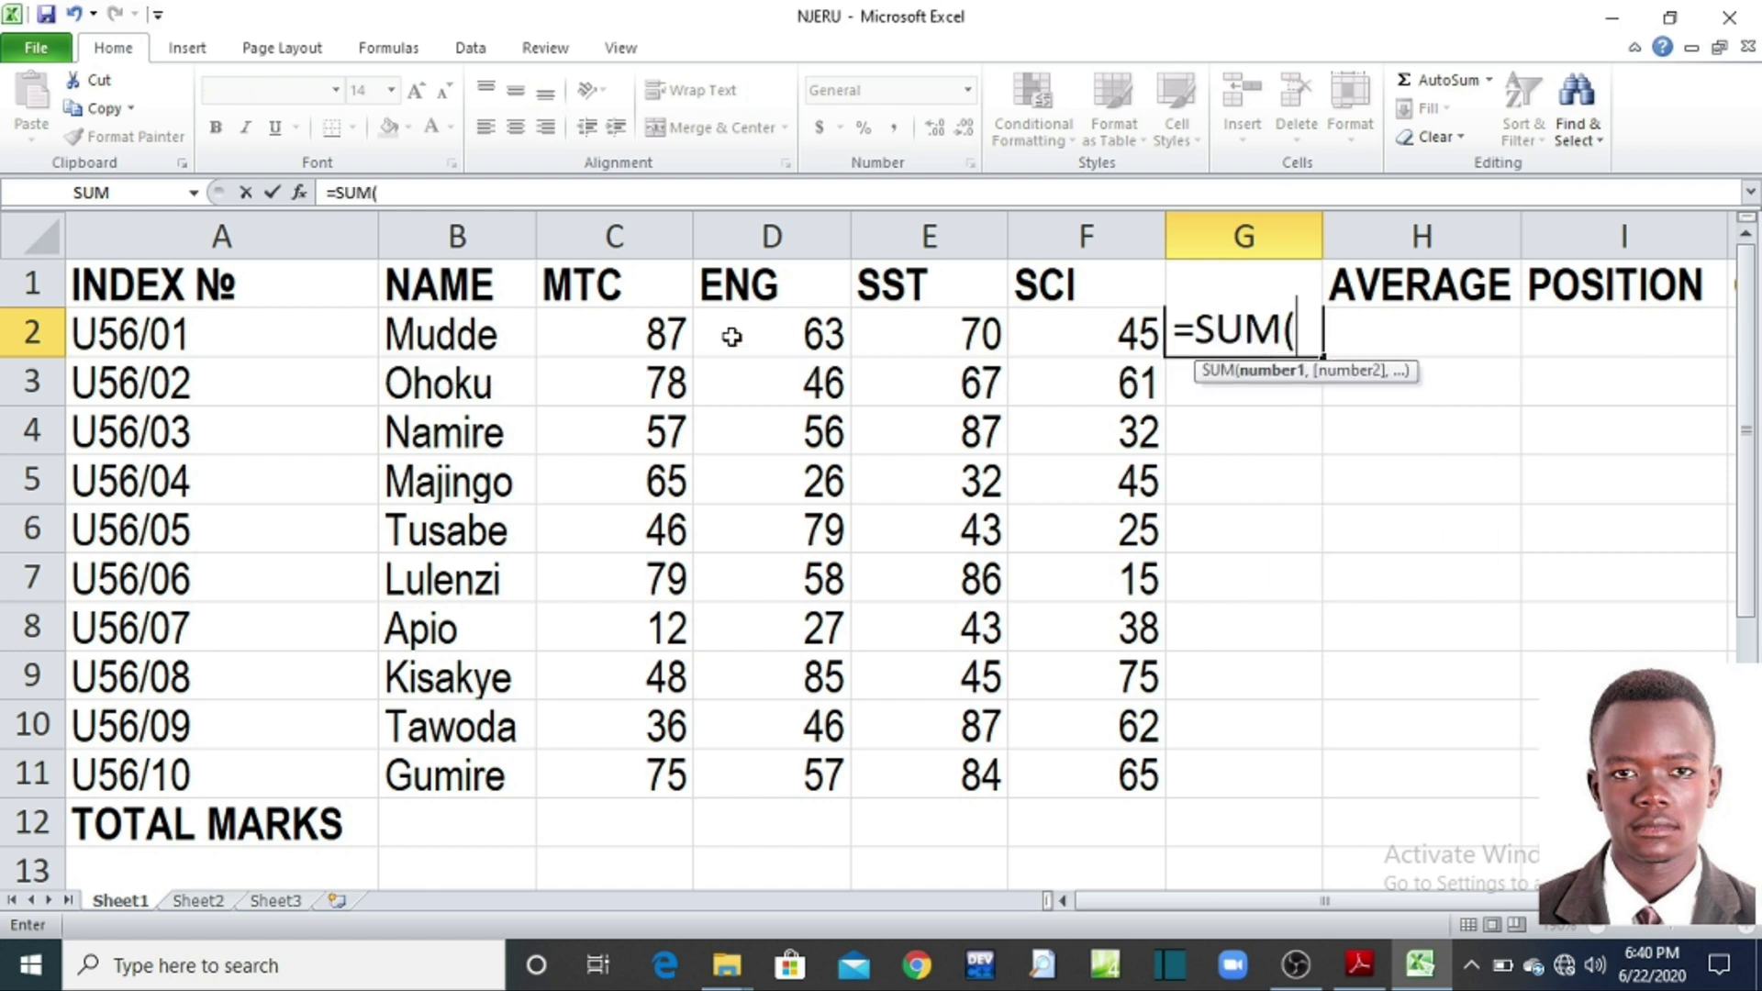
pyautogui.click(586, 332)
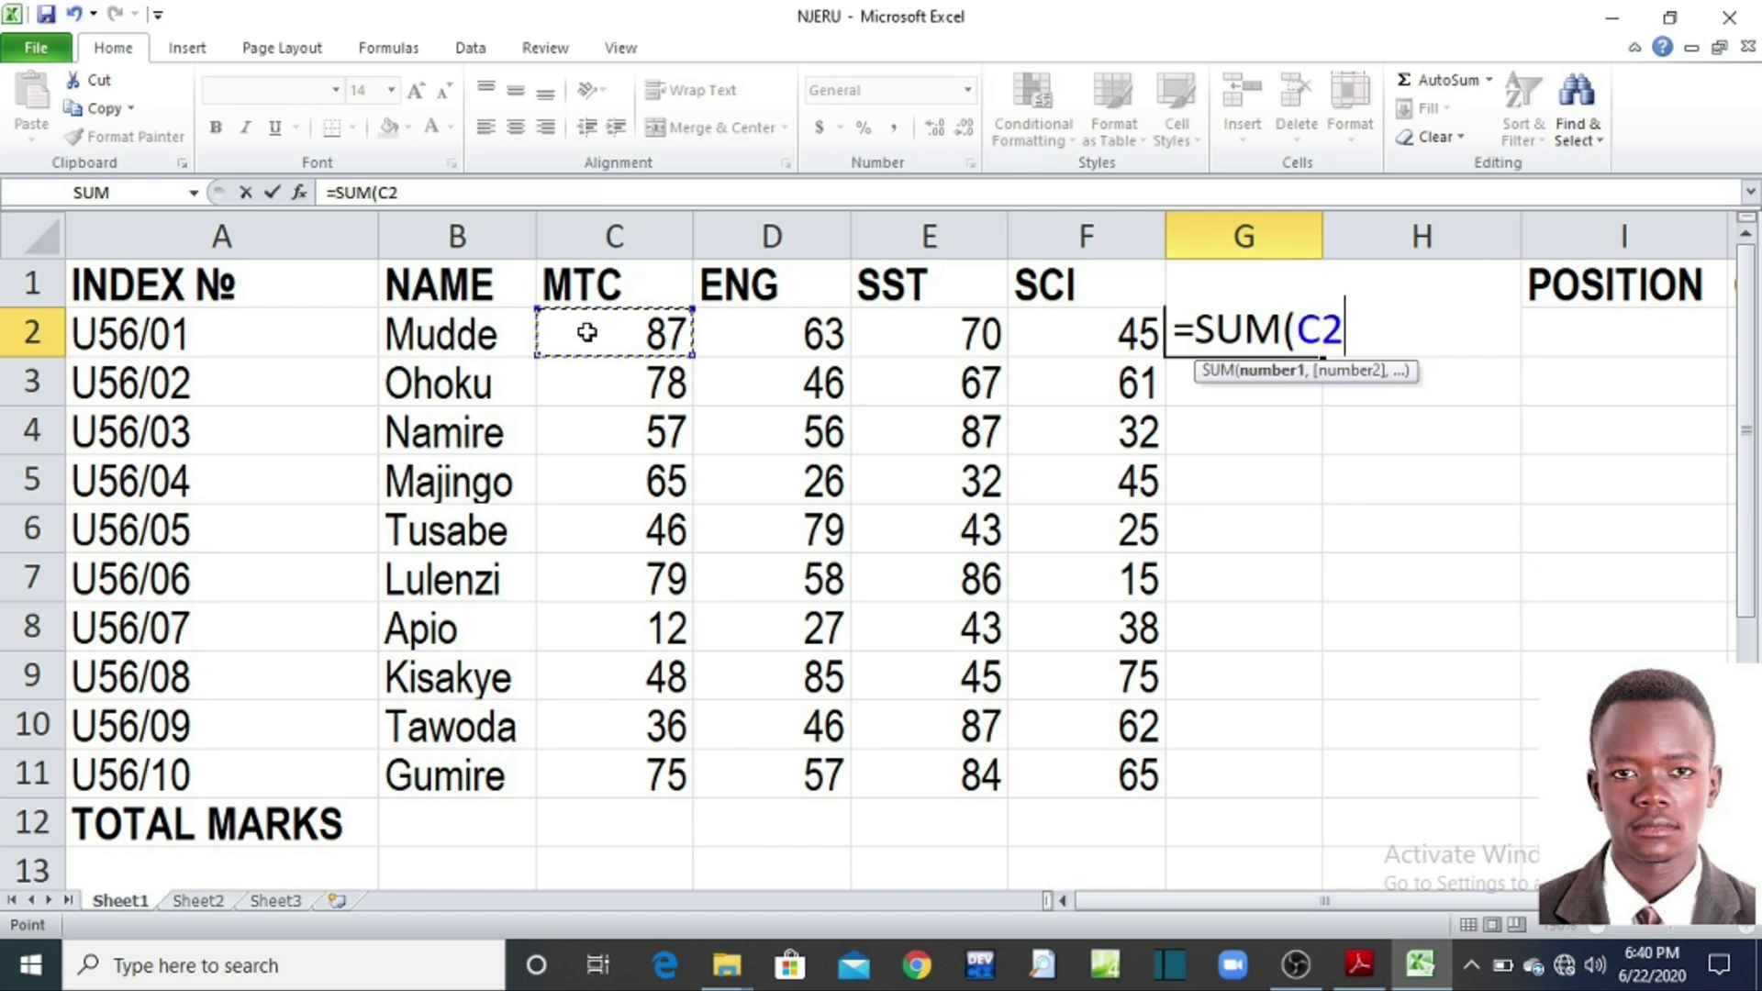
pyautogui.write(',')
pyautogui.click(749, 340)
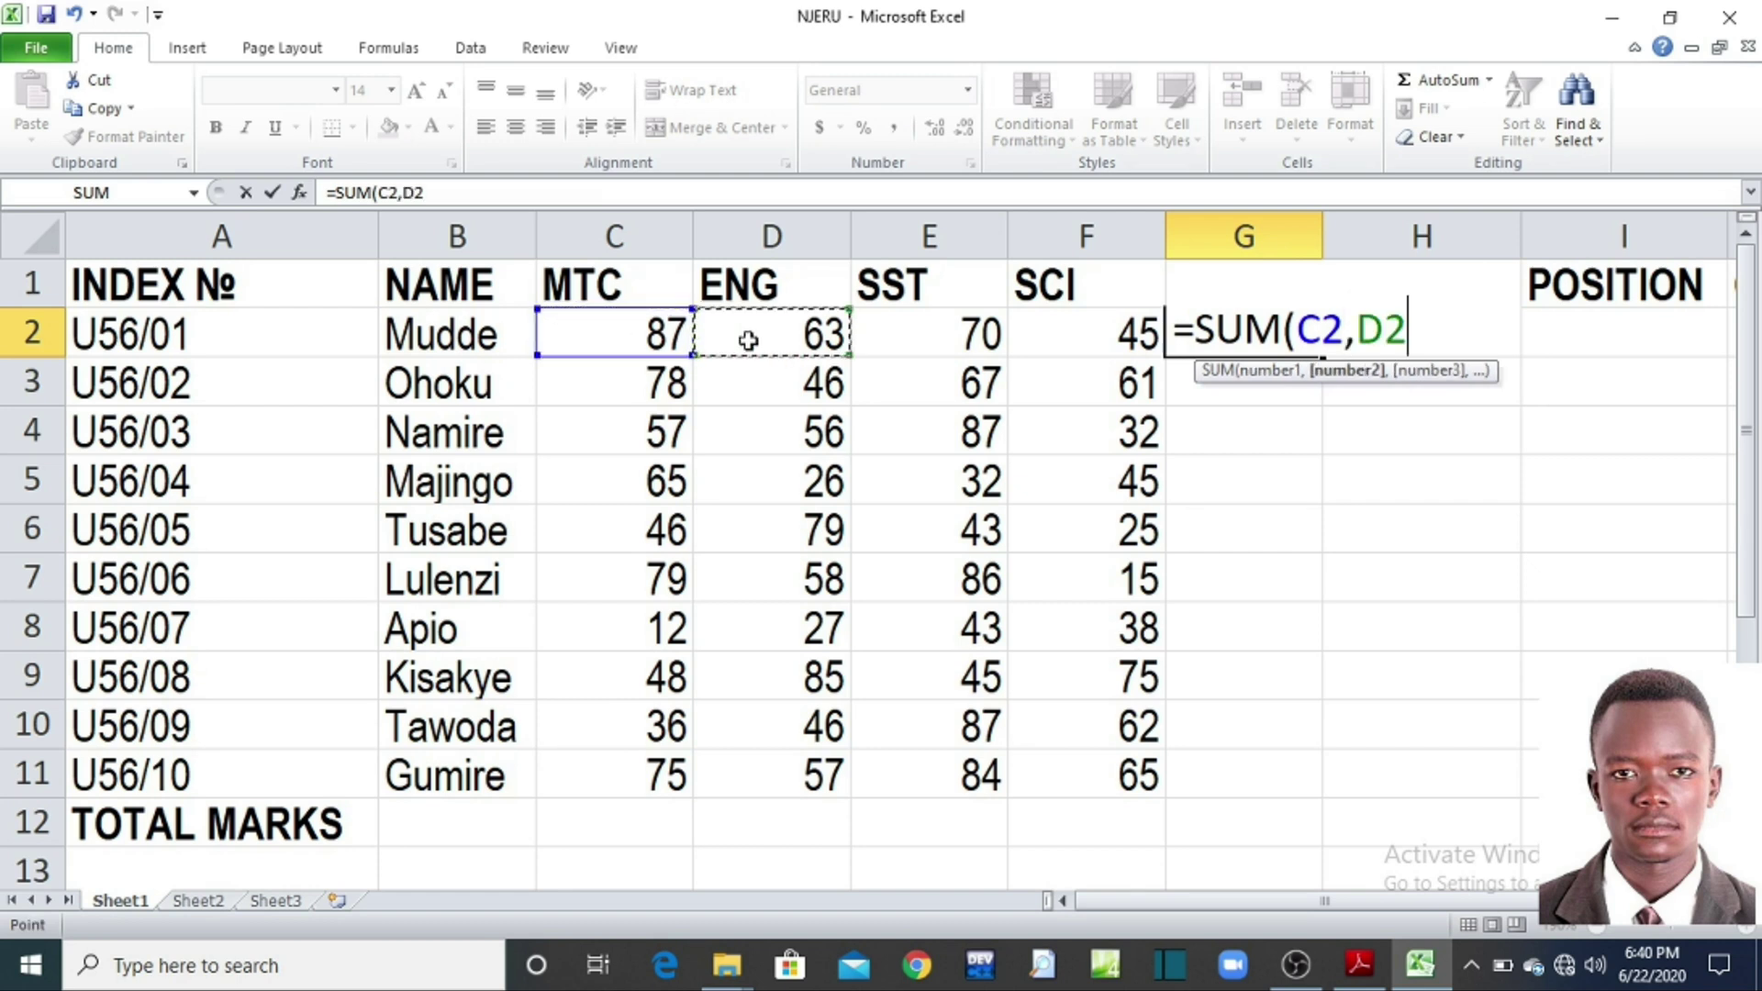
pyautogui.write(',')
pyautogui.click(880, 335)
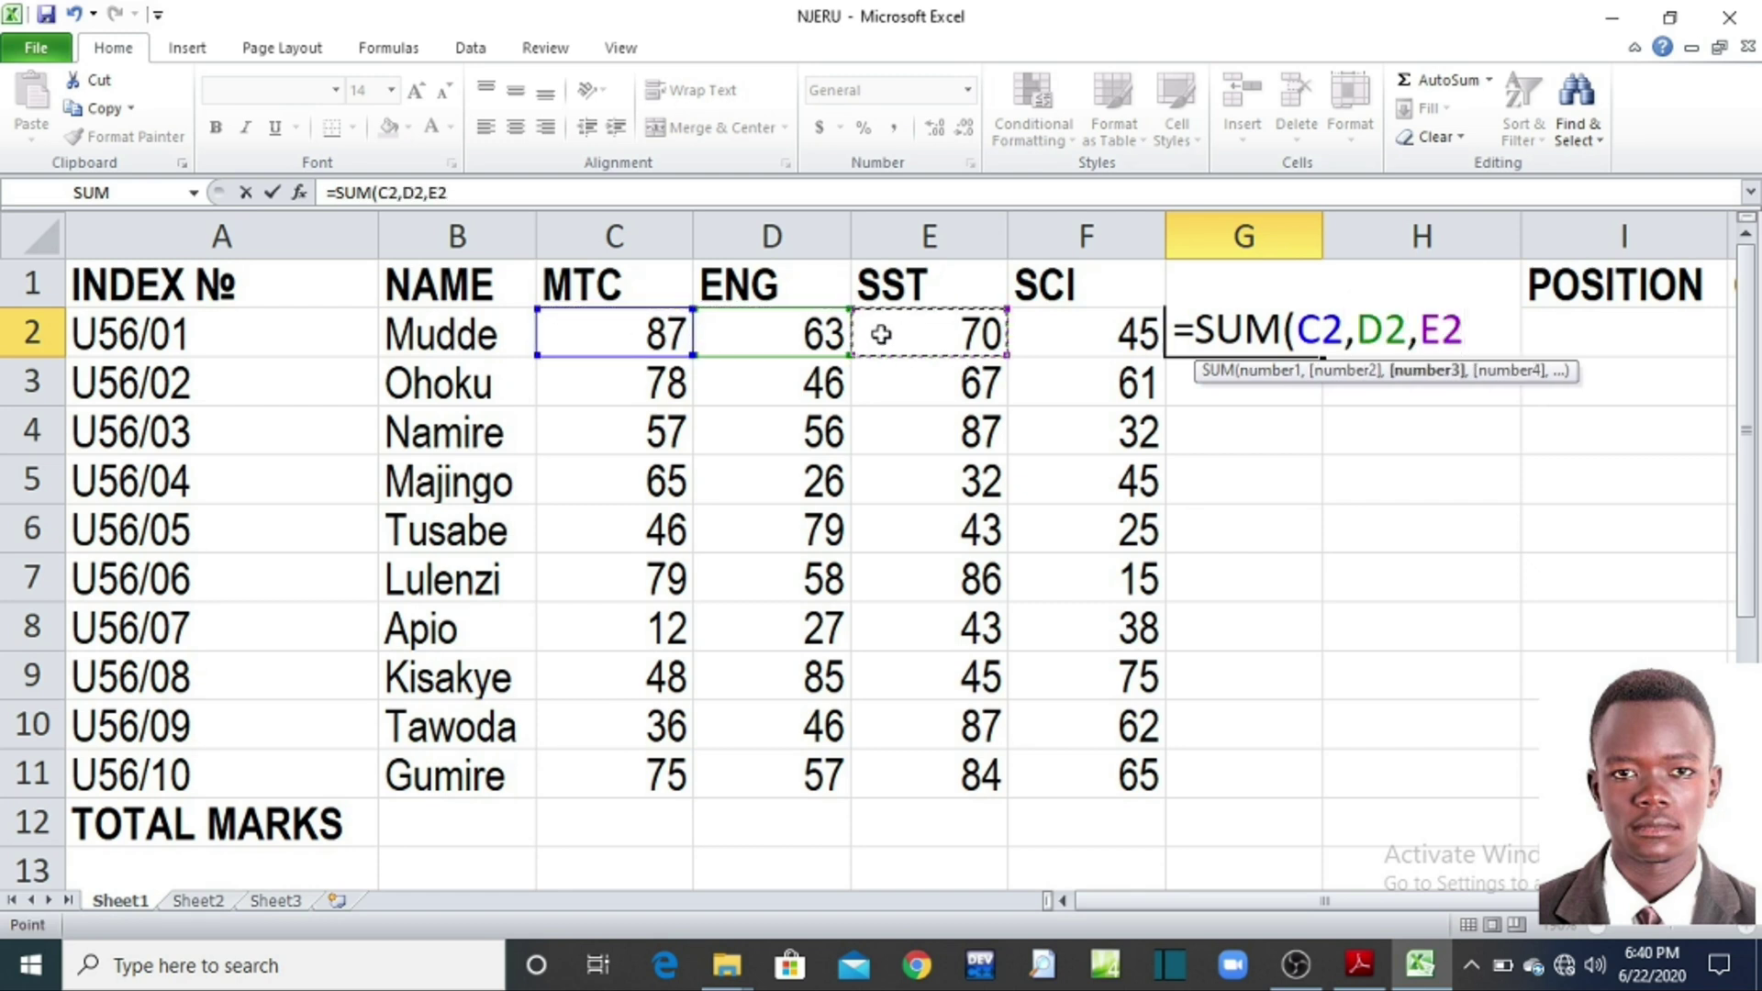
pyautogui.write(',')
pyautogui.click(1072, 342)
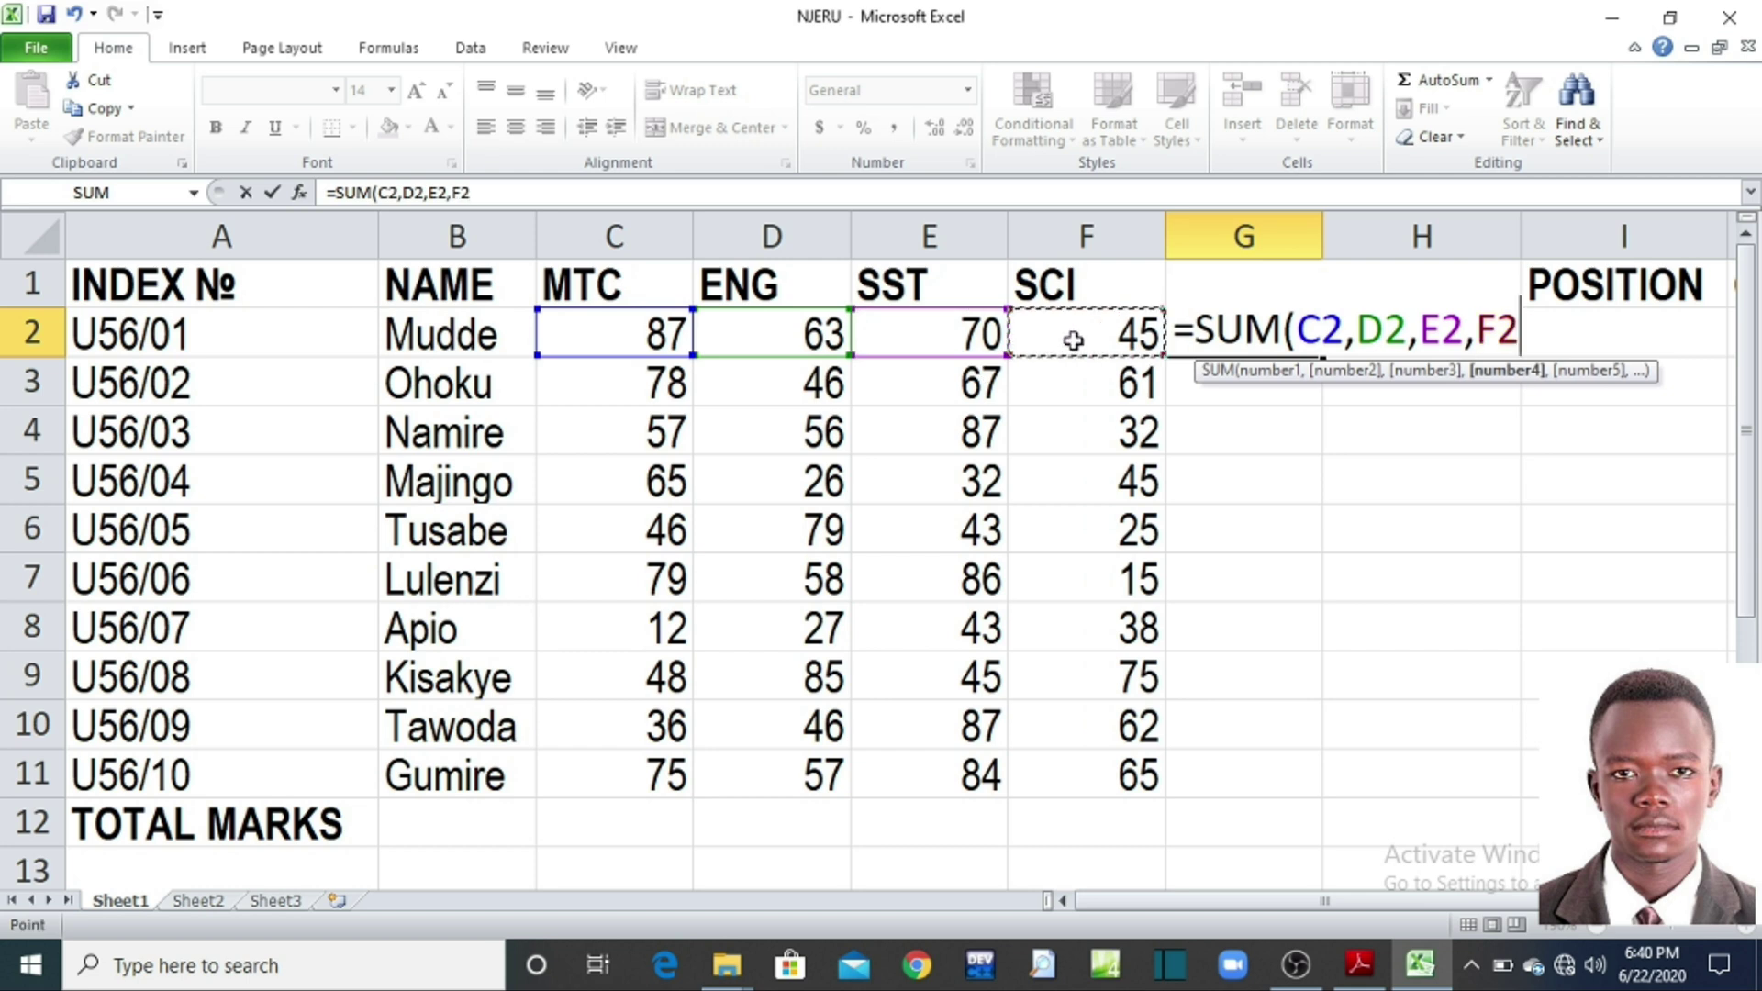
pyautogui.write(')')
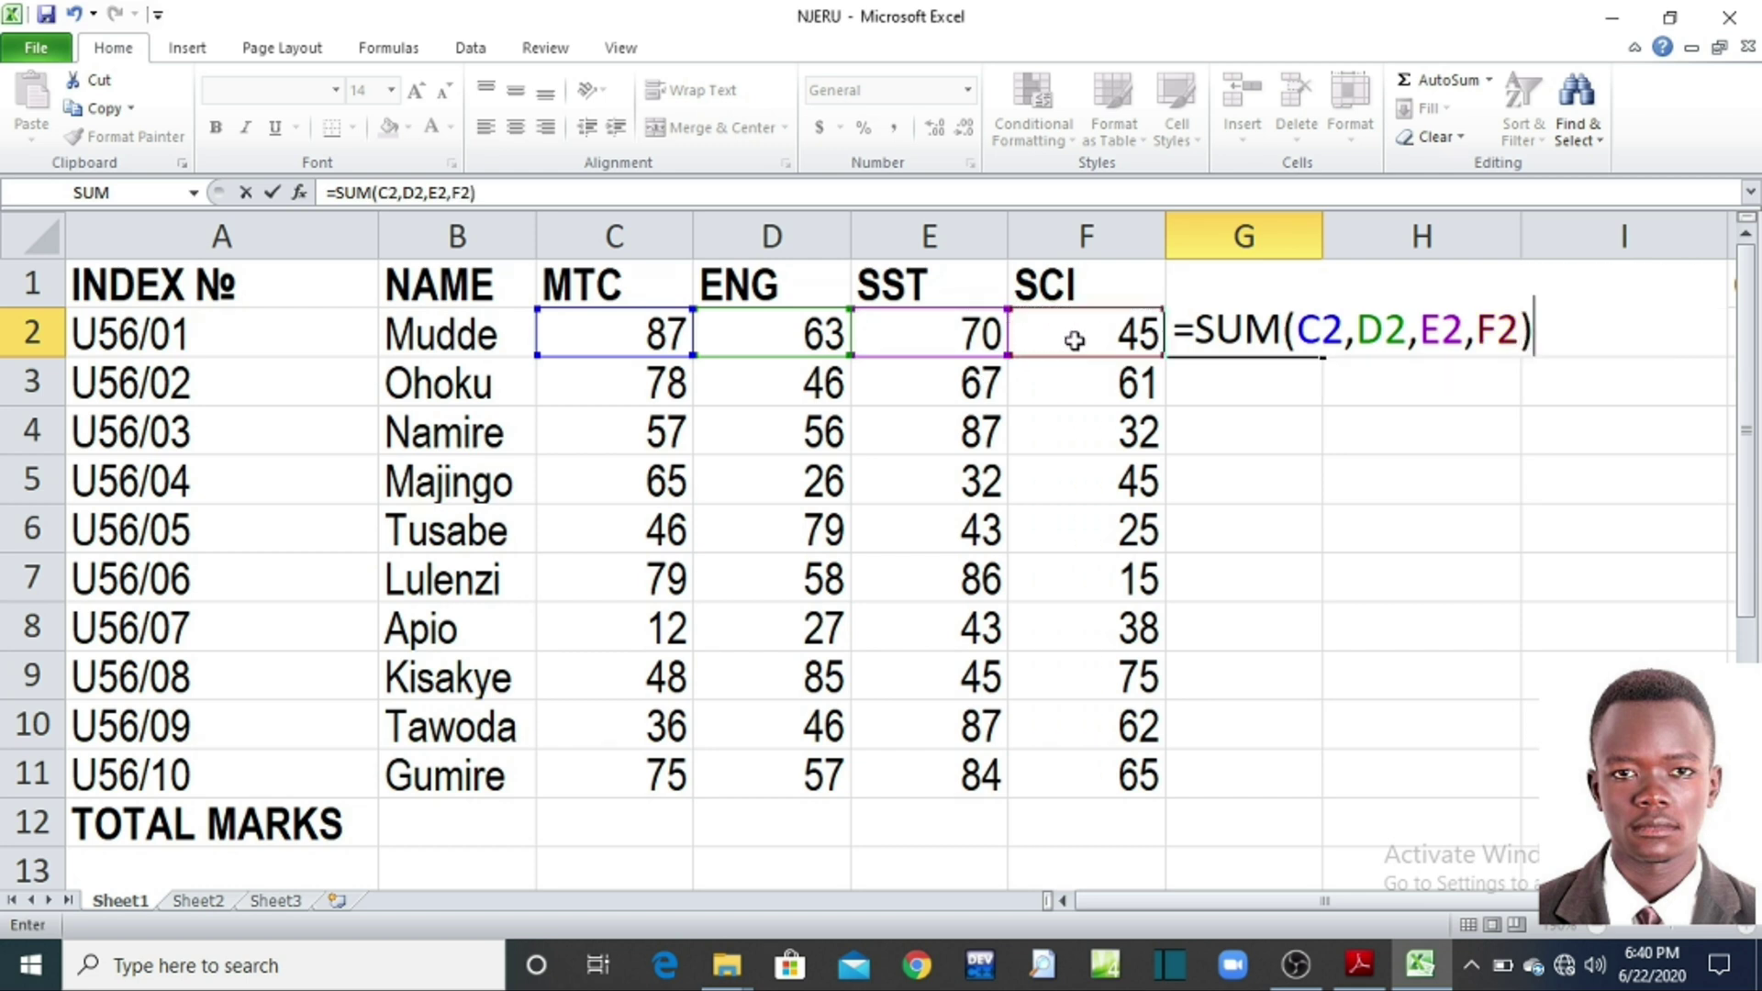
pyautogui.press('Return')
# Step: Fill the G2 SUM formula down to G11 and check the copy in G8
pyautogui.click(1263, 342)
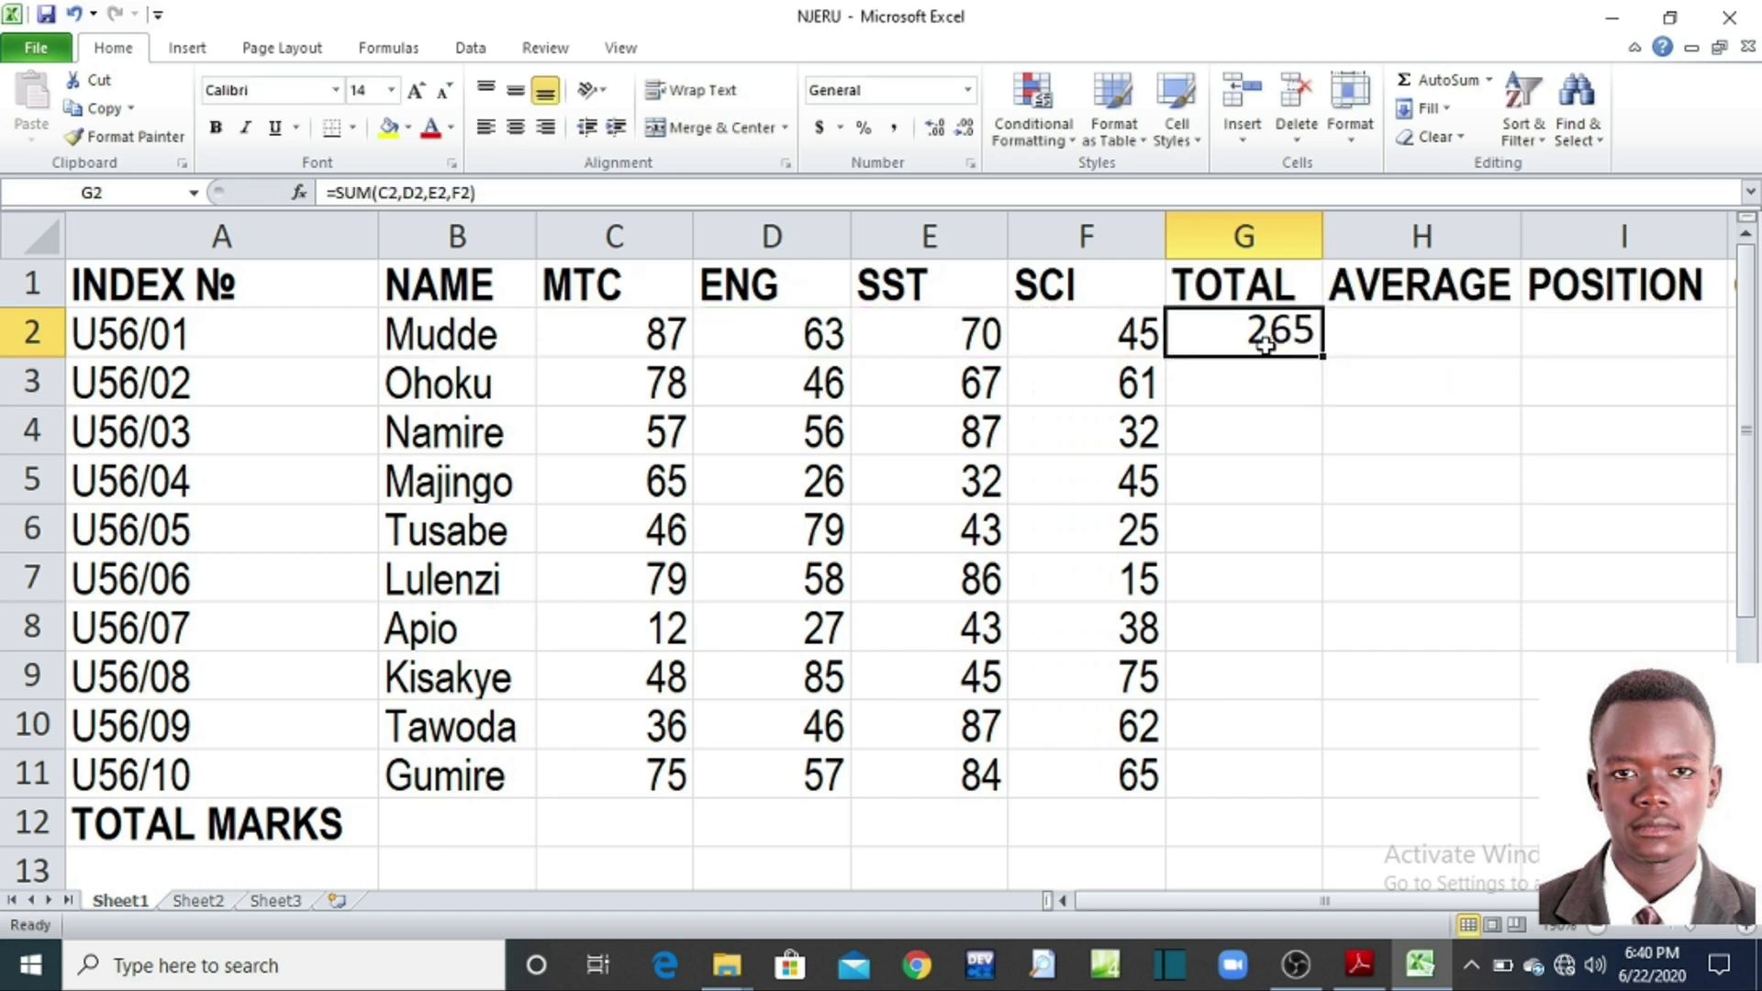
pyautogui.moveTo(1322, 356); pyautogui.dragTo(1300, 778)
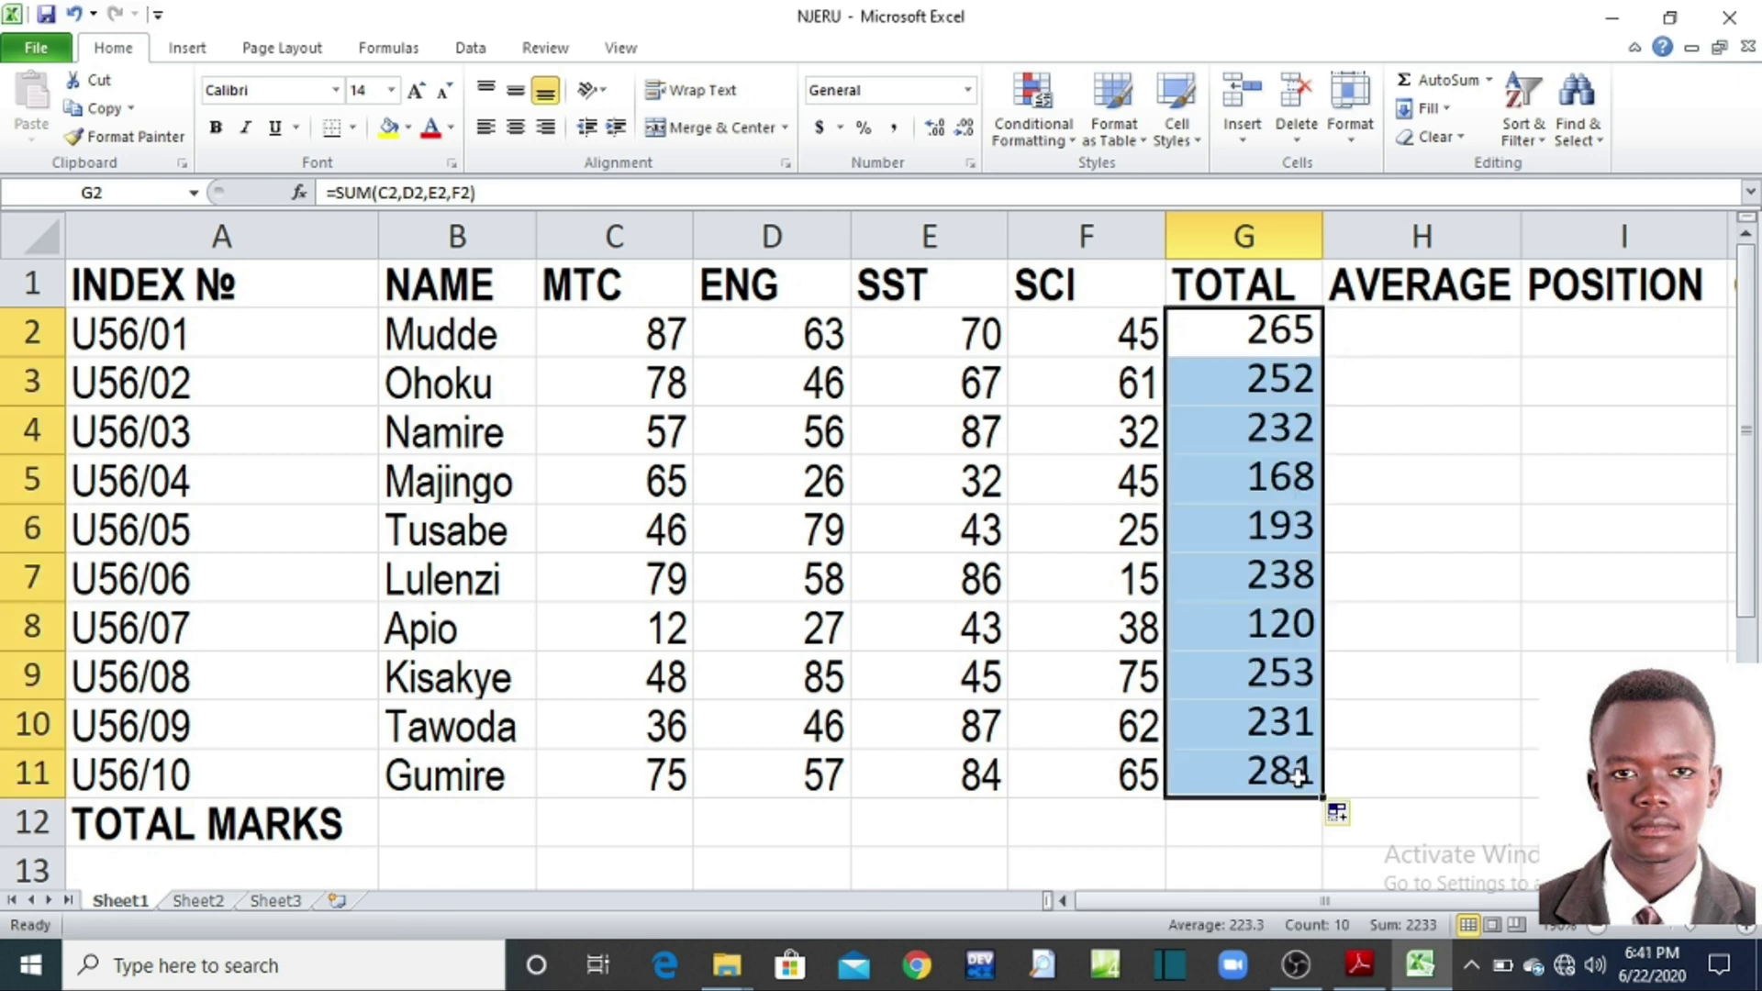
pyautogui.click(1259, 645)
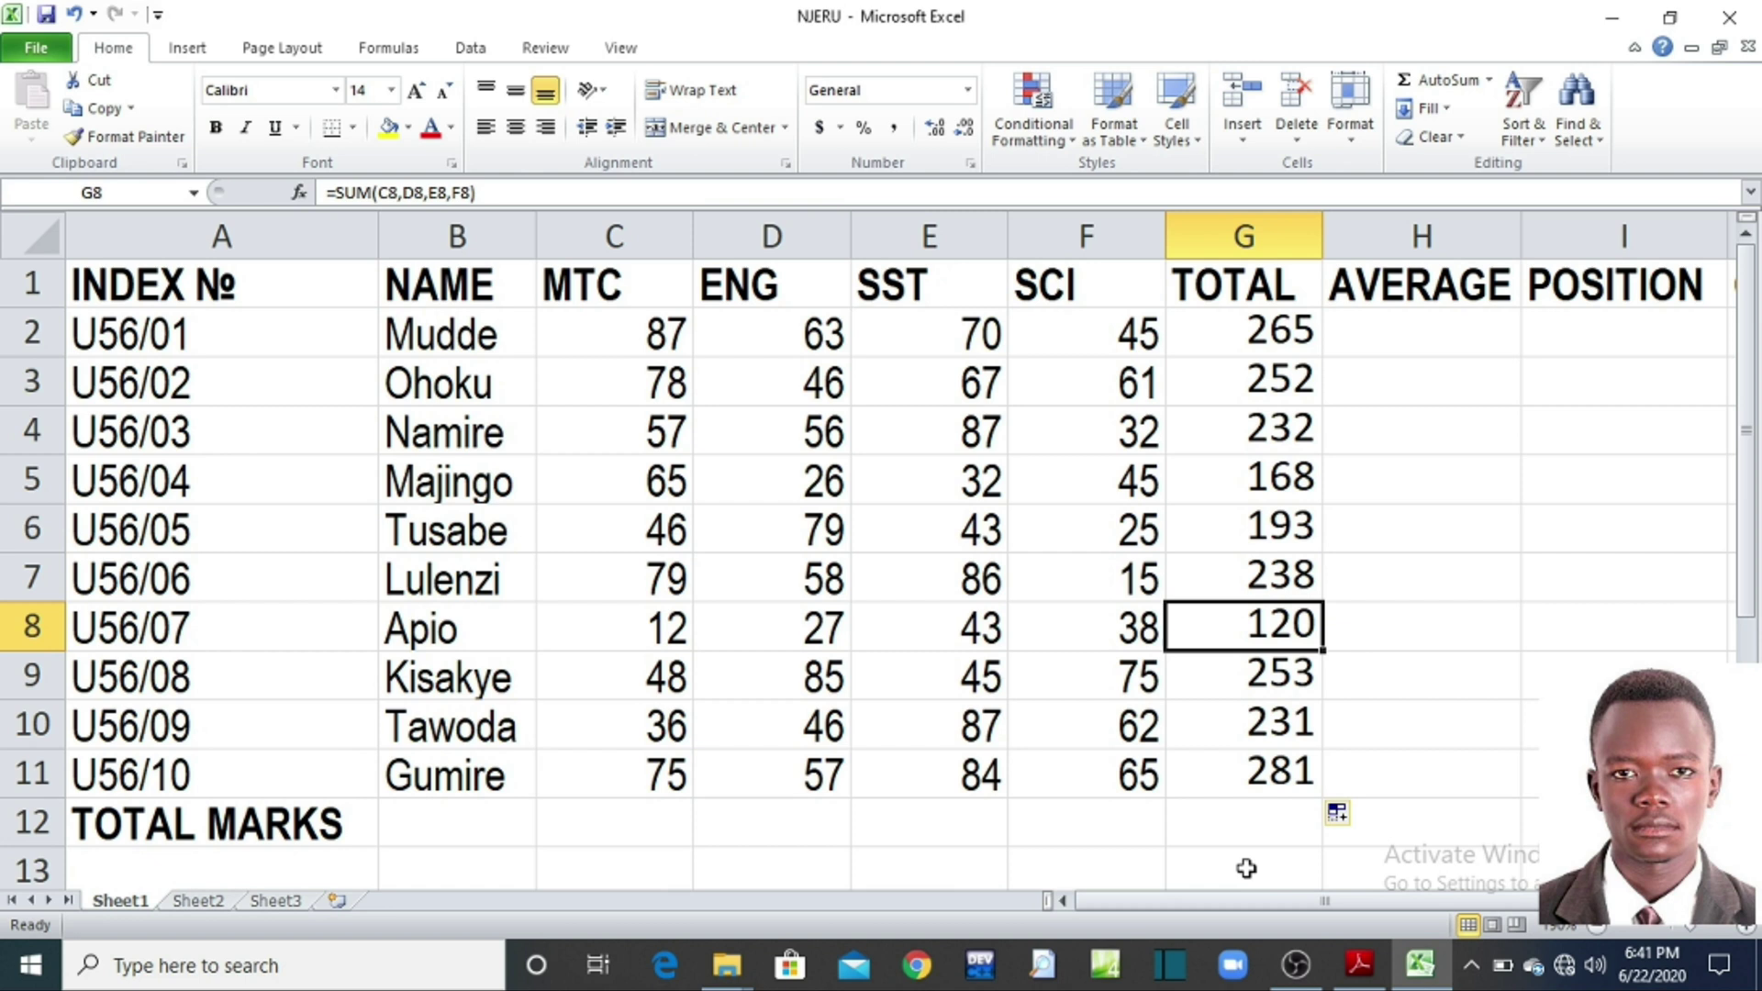
pyautogui.click(1451, 342)
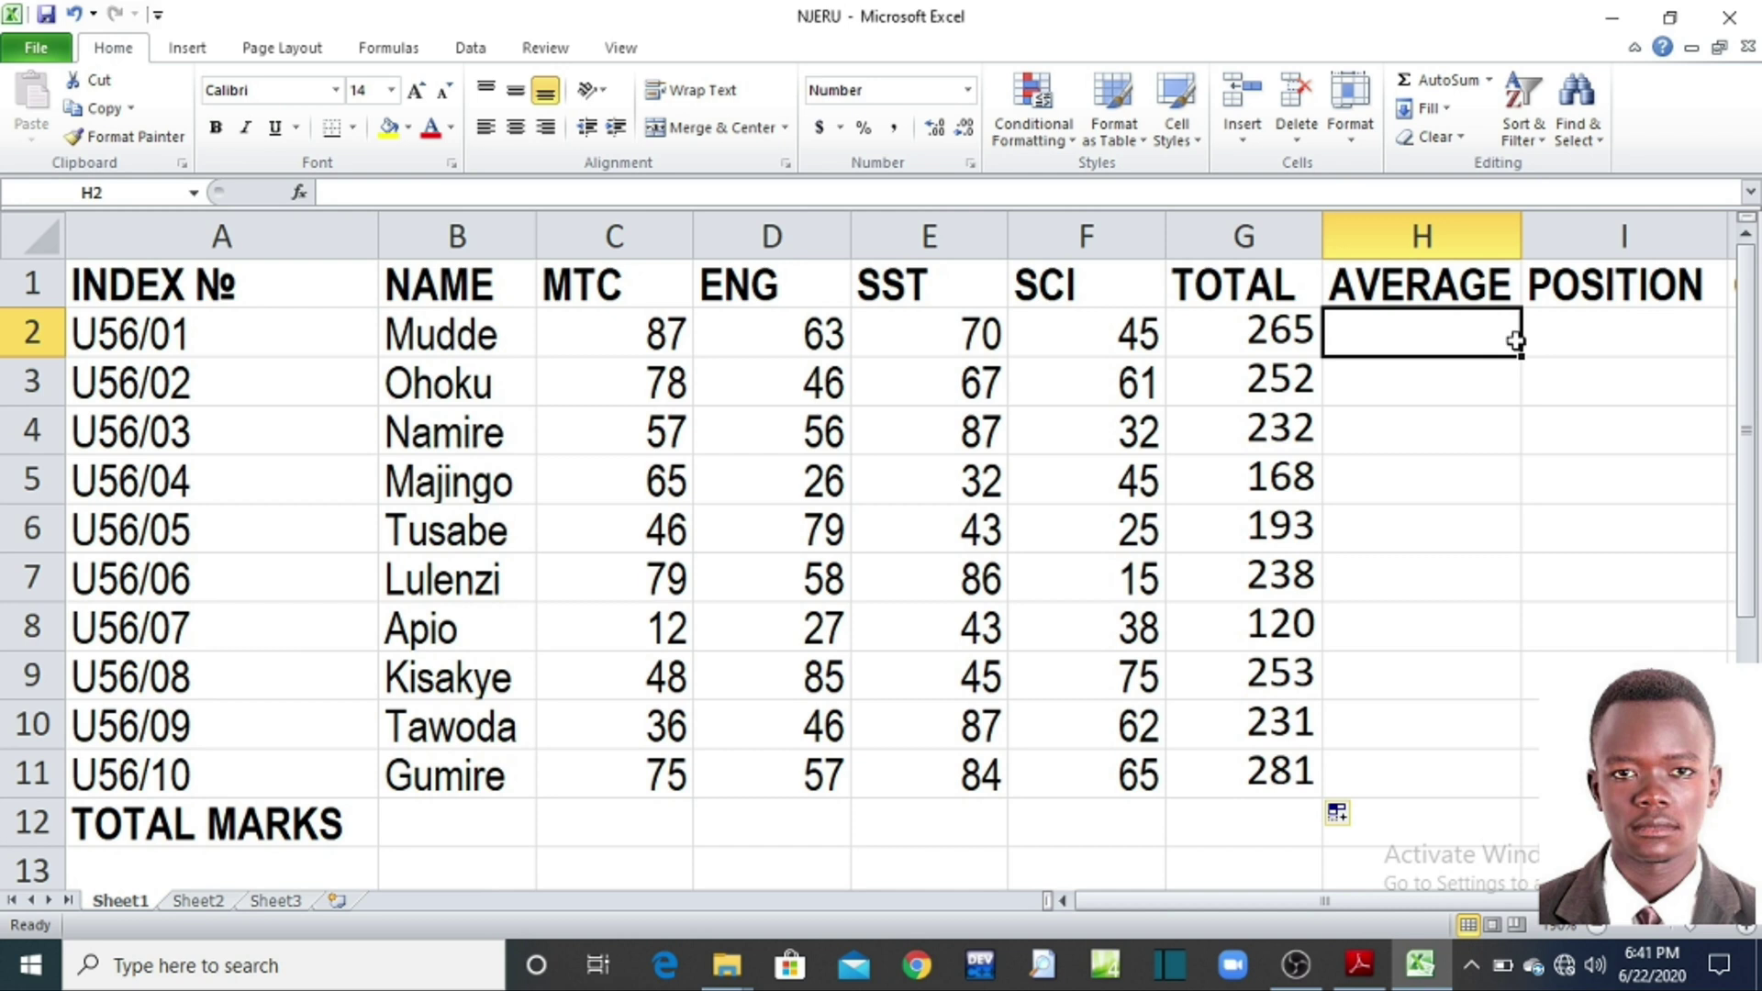
# Step: Enter =AVERAGE(C2,D2,E2,F2) in H2, giving 66.25 for the first student
pyautogui.write('=')
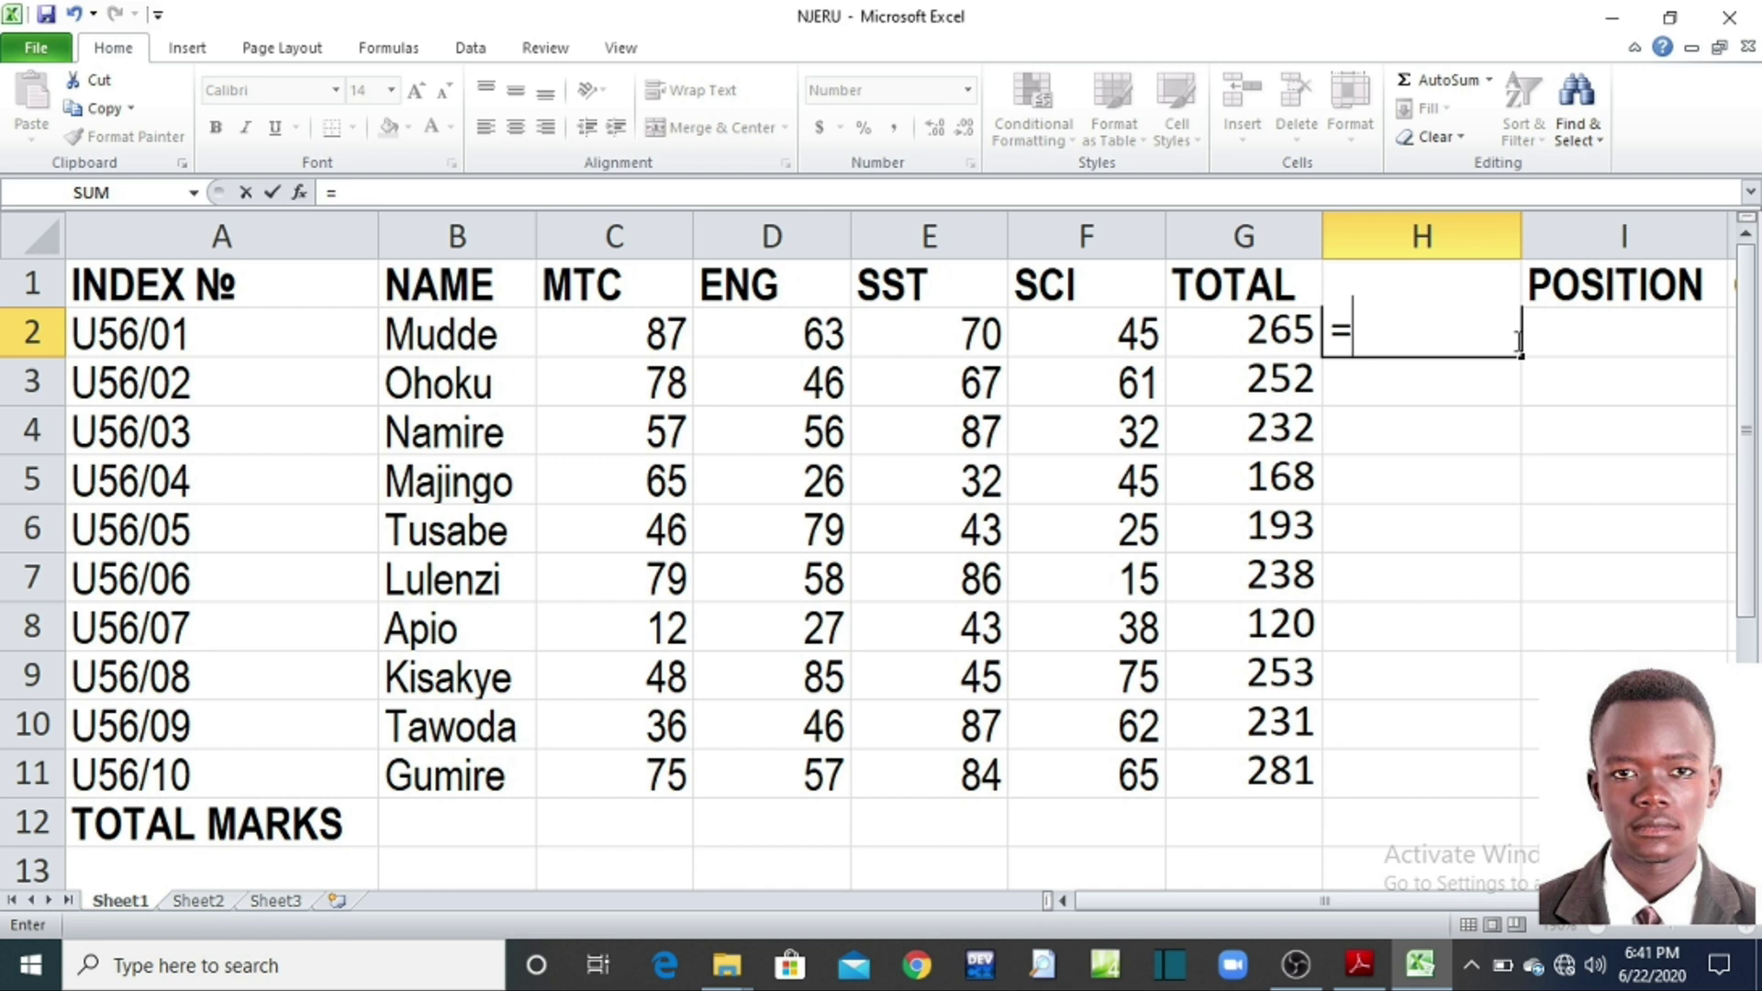
pyautogui.write('AVERAGE')
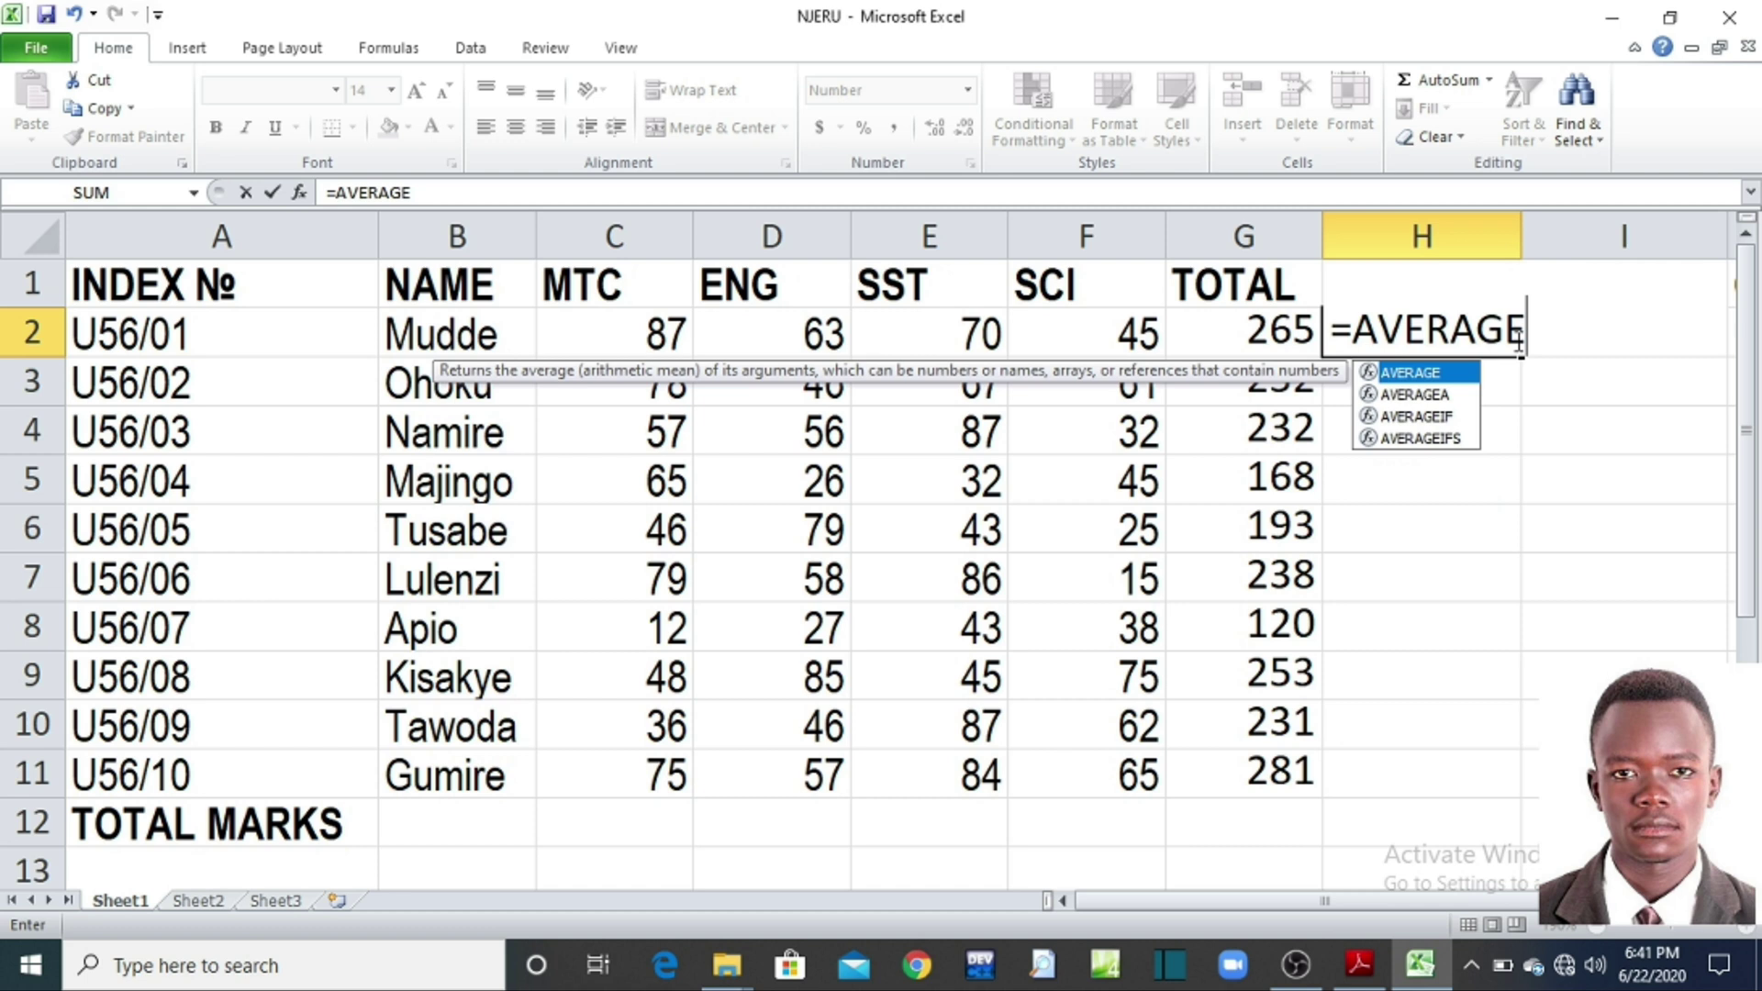
pyautogui.write('(')
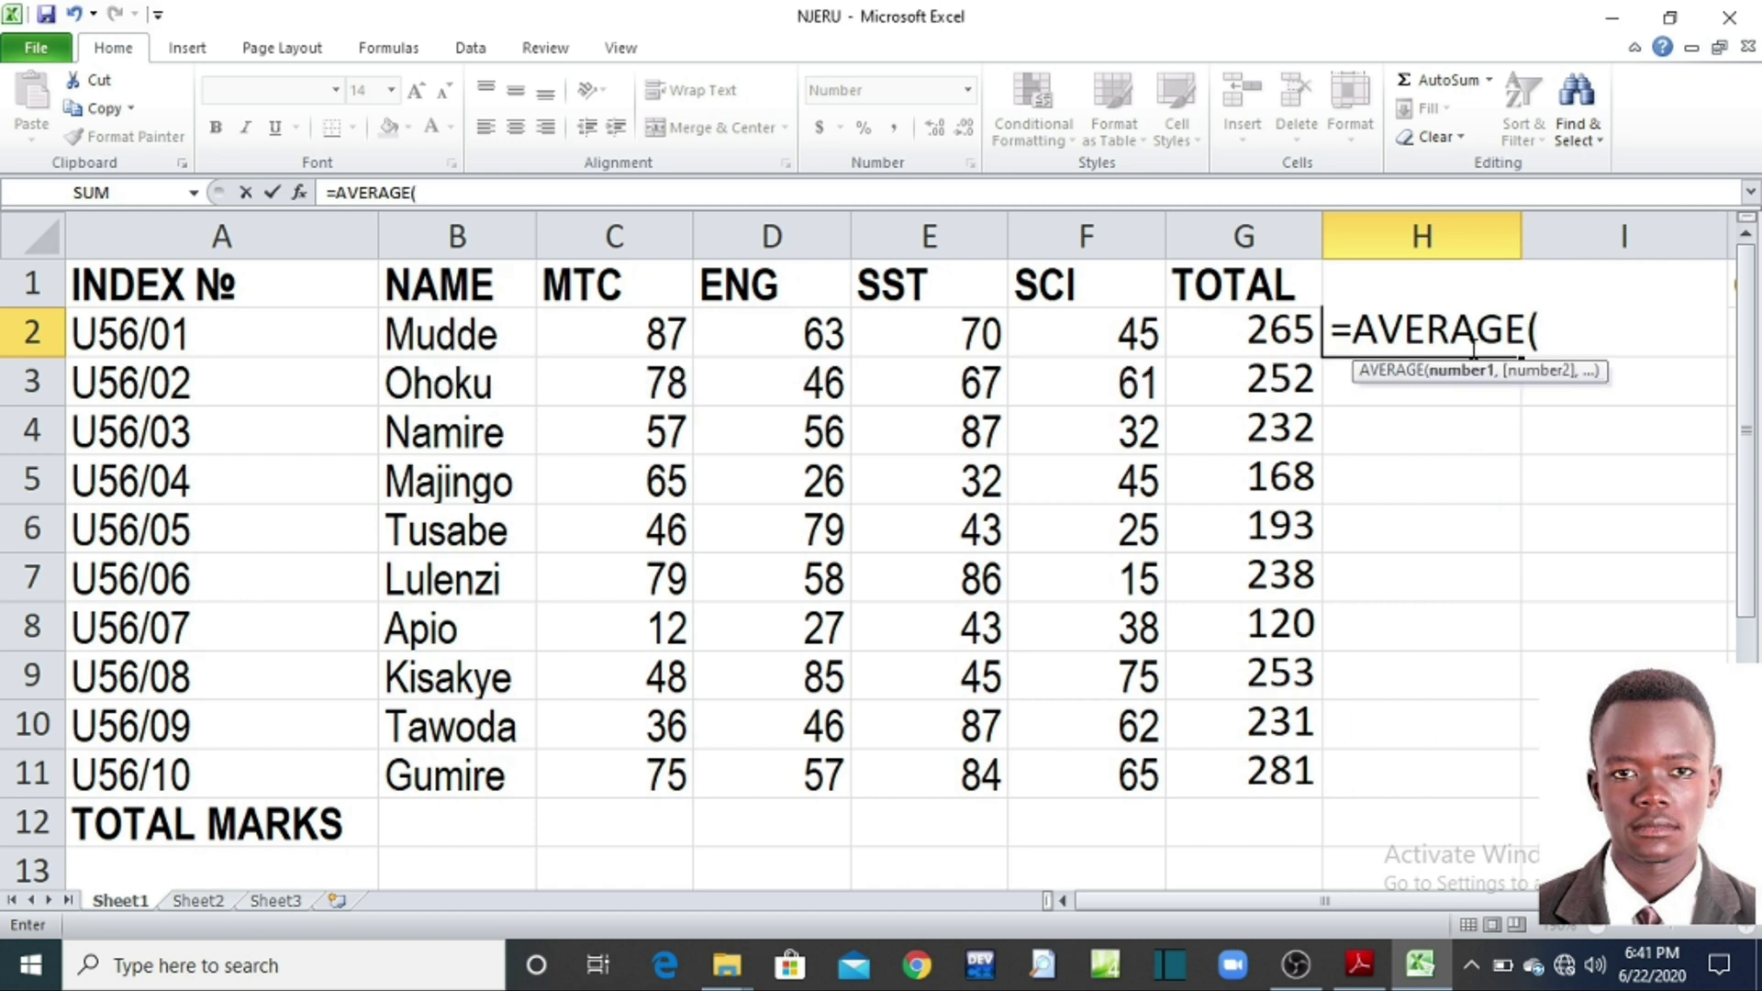
pyautogui.click(634, 332)
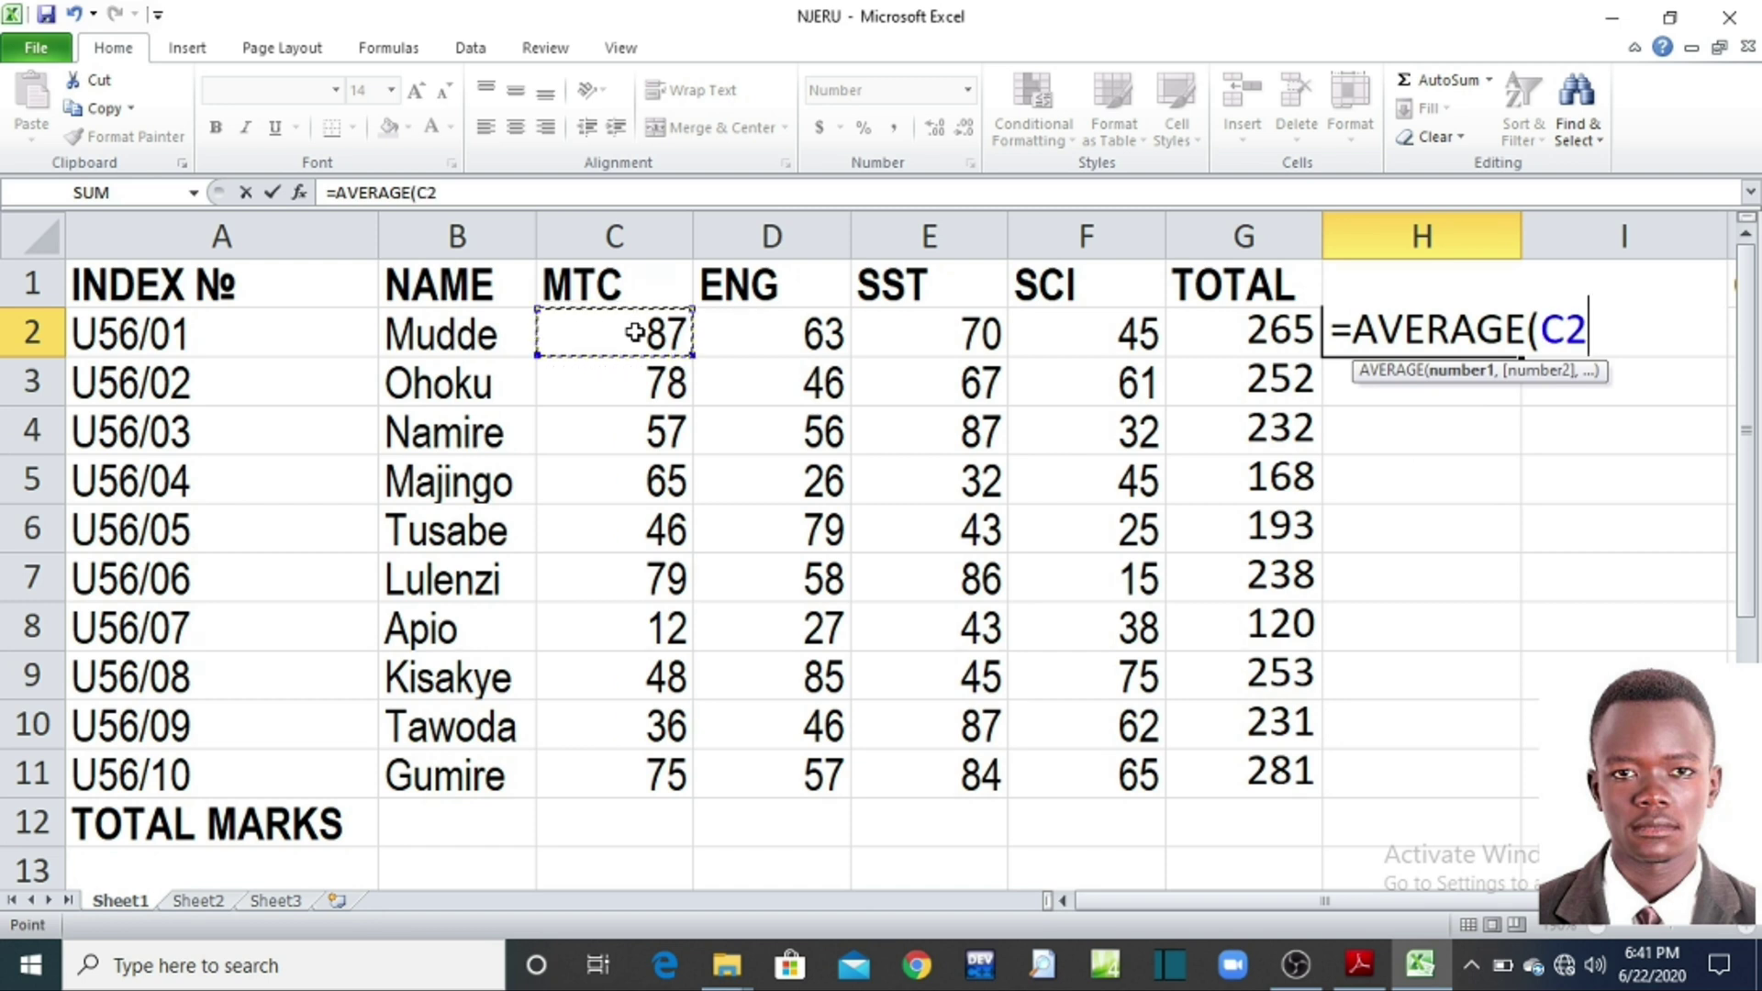
pyautogui.write(',')
pyautogui.click(748, 336)
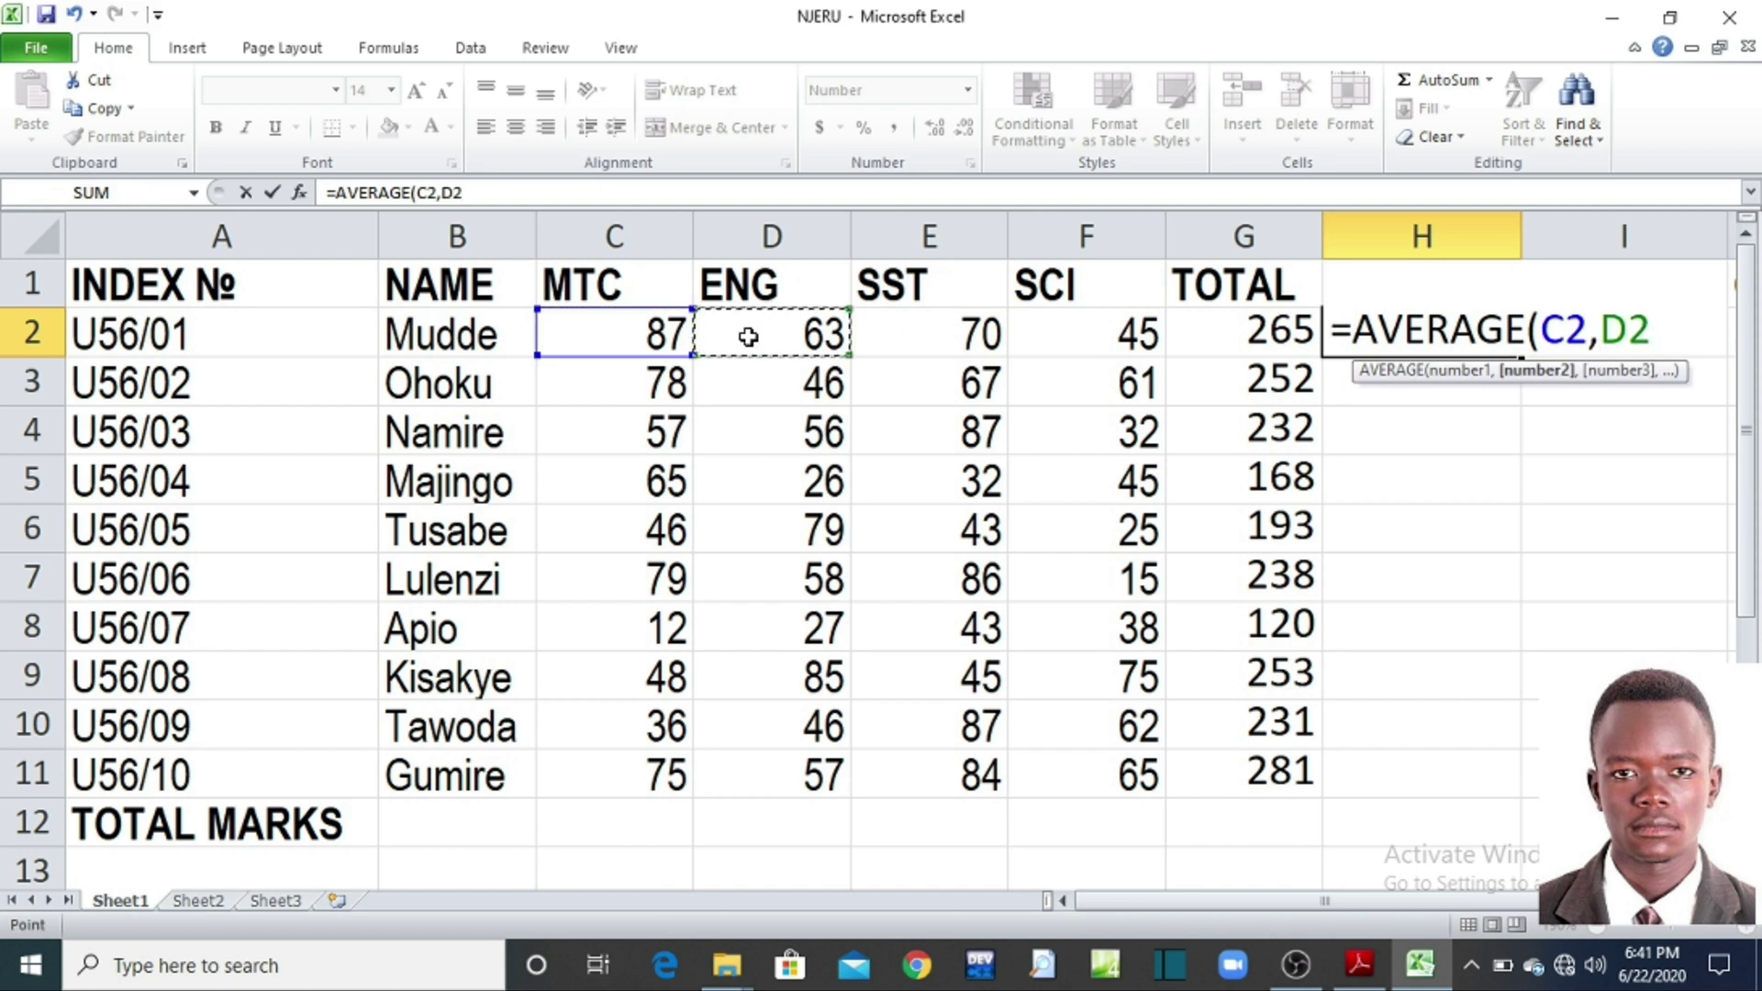
pyautogui.write(',')
pyautogui.click(919, 328)
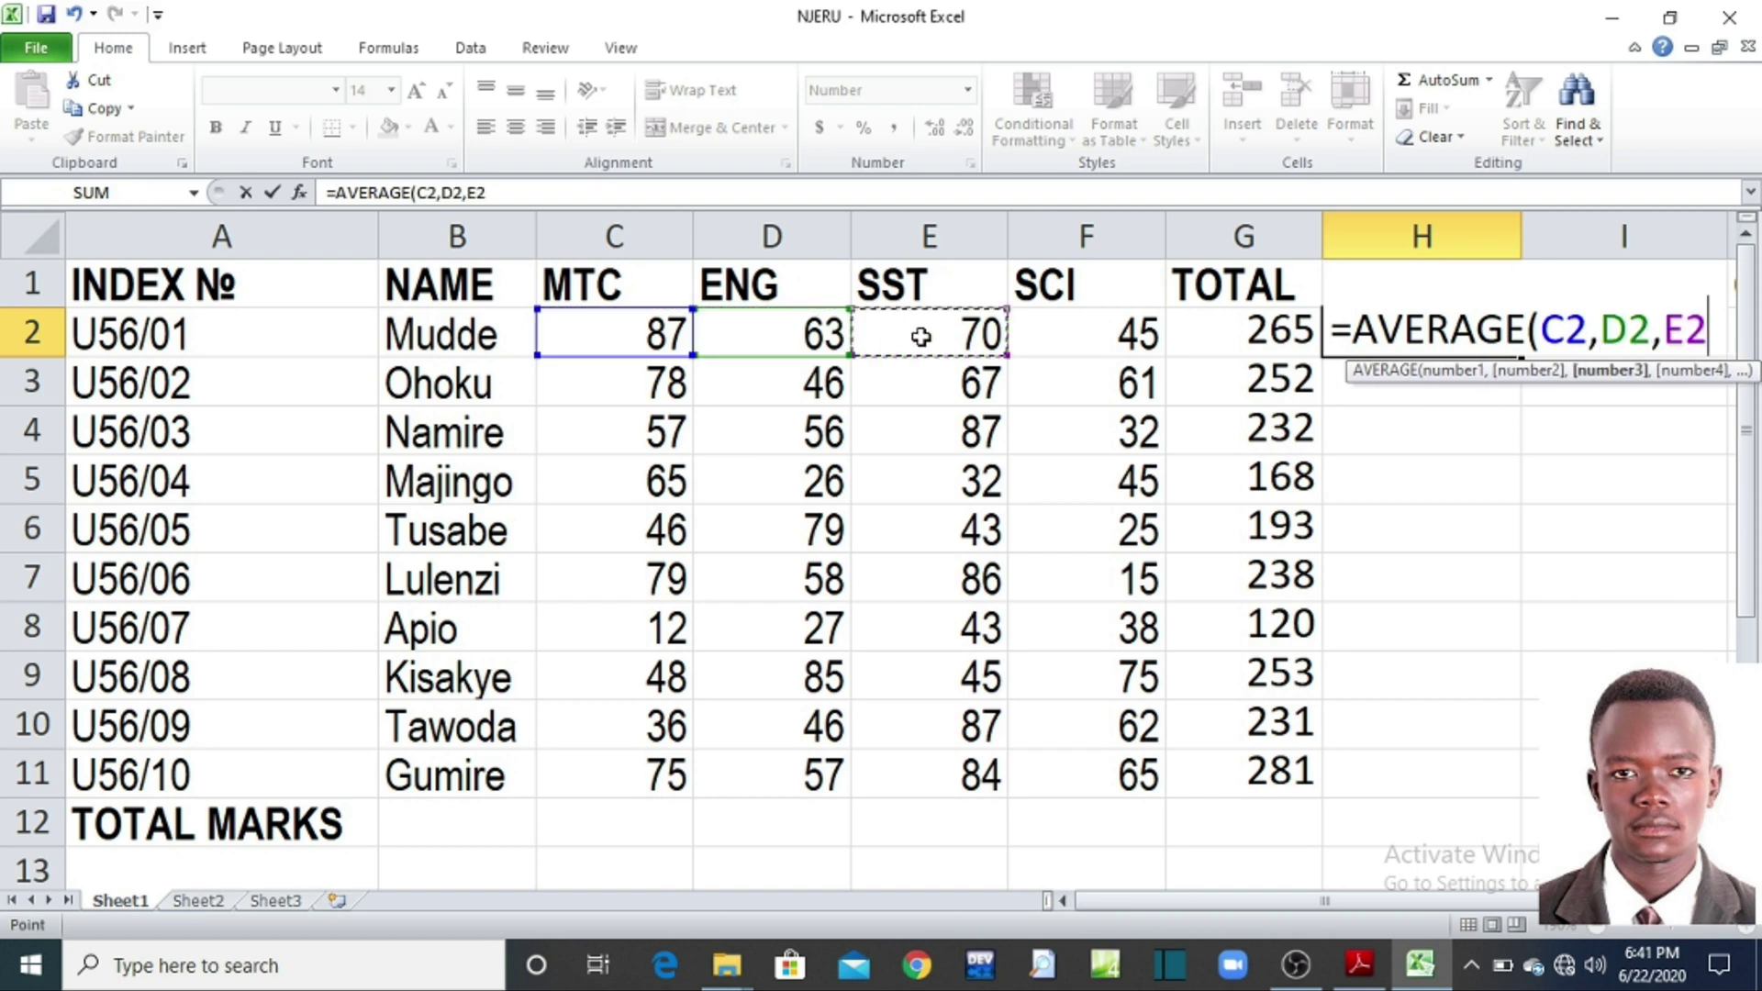
pyautogui.write(',')
pyautogui.click(1066, 332)
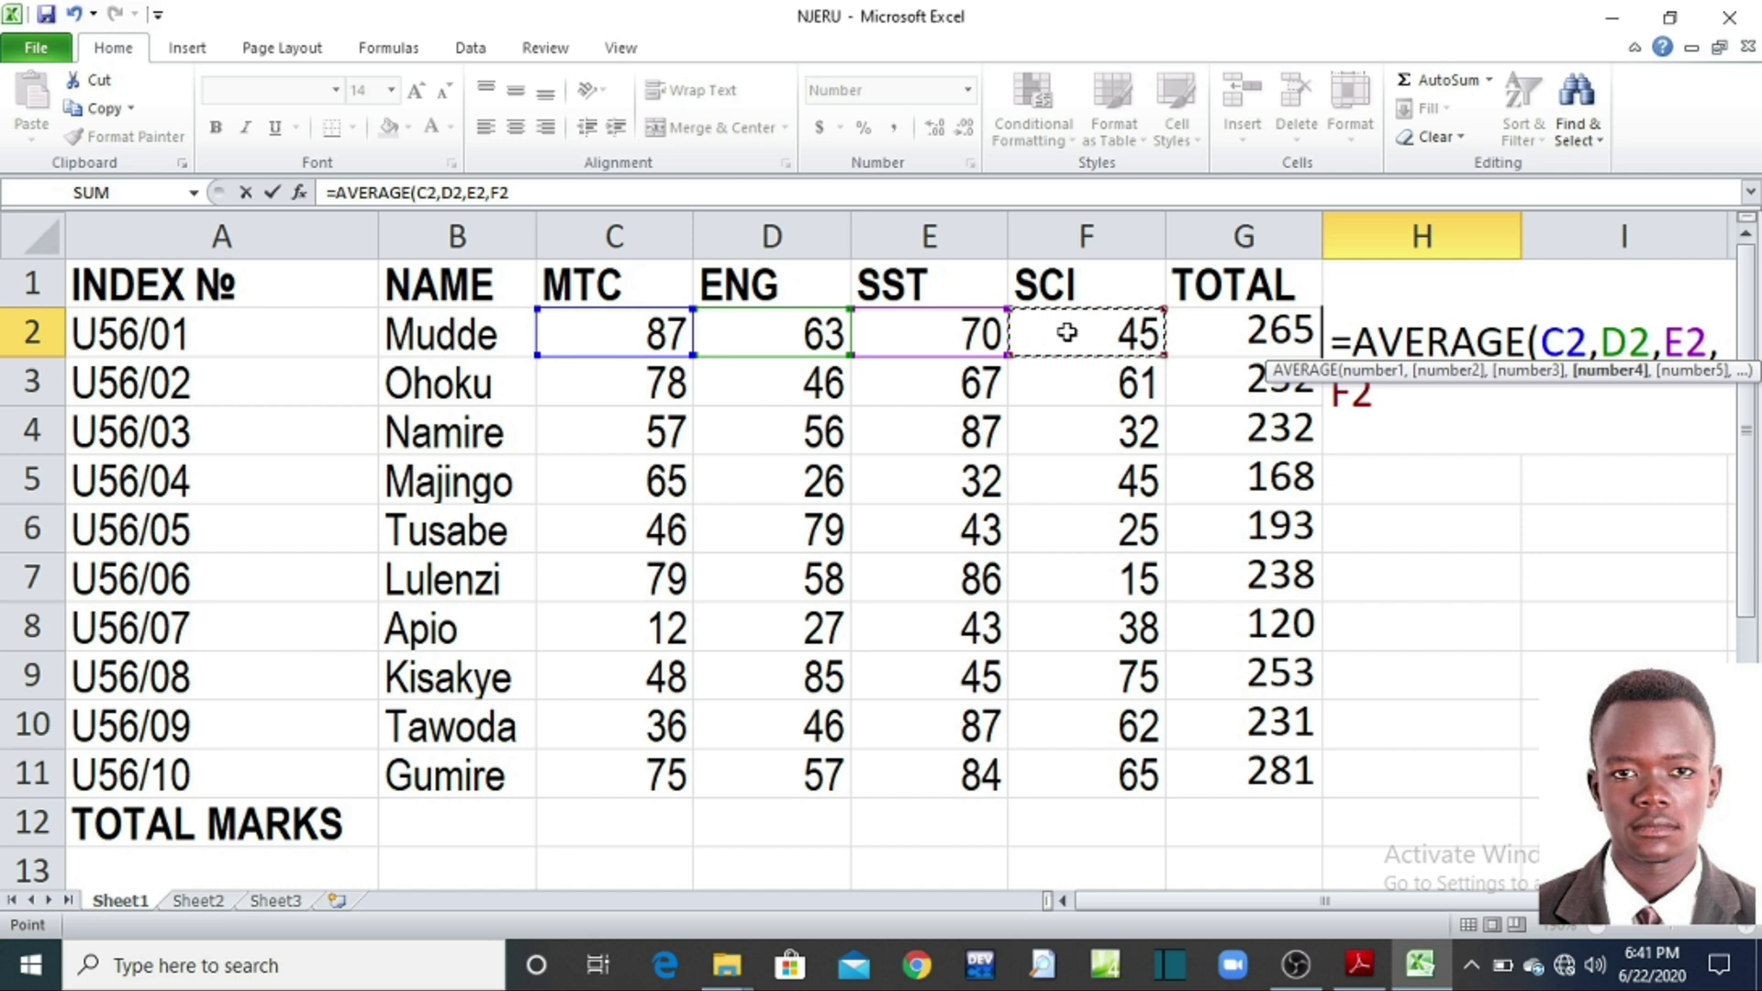
pyautogui.write(')')
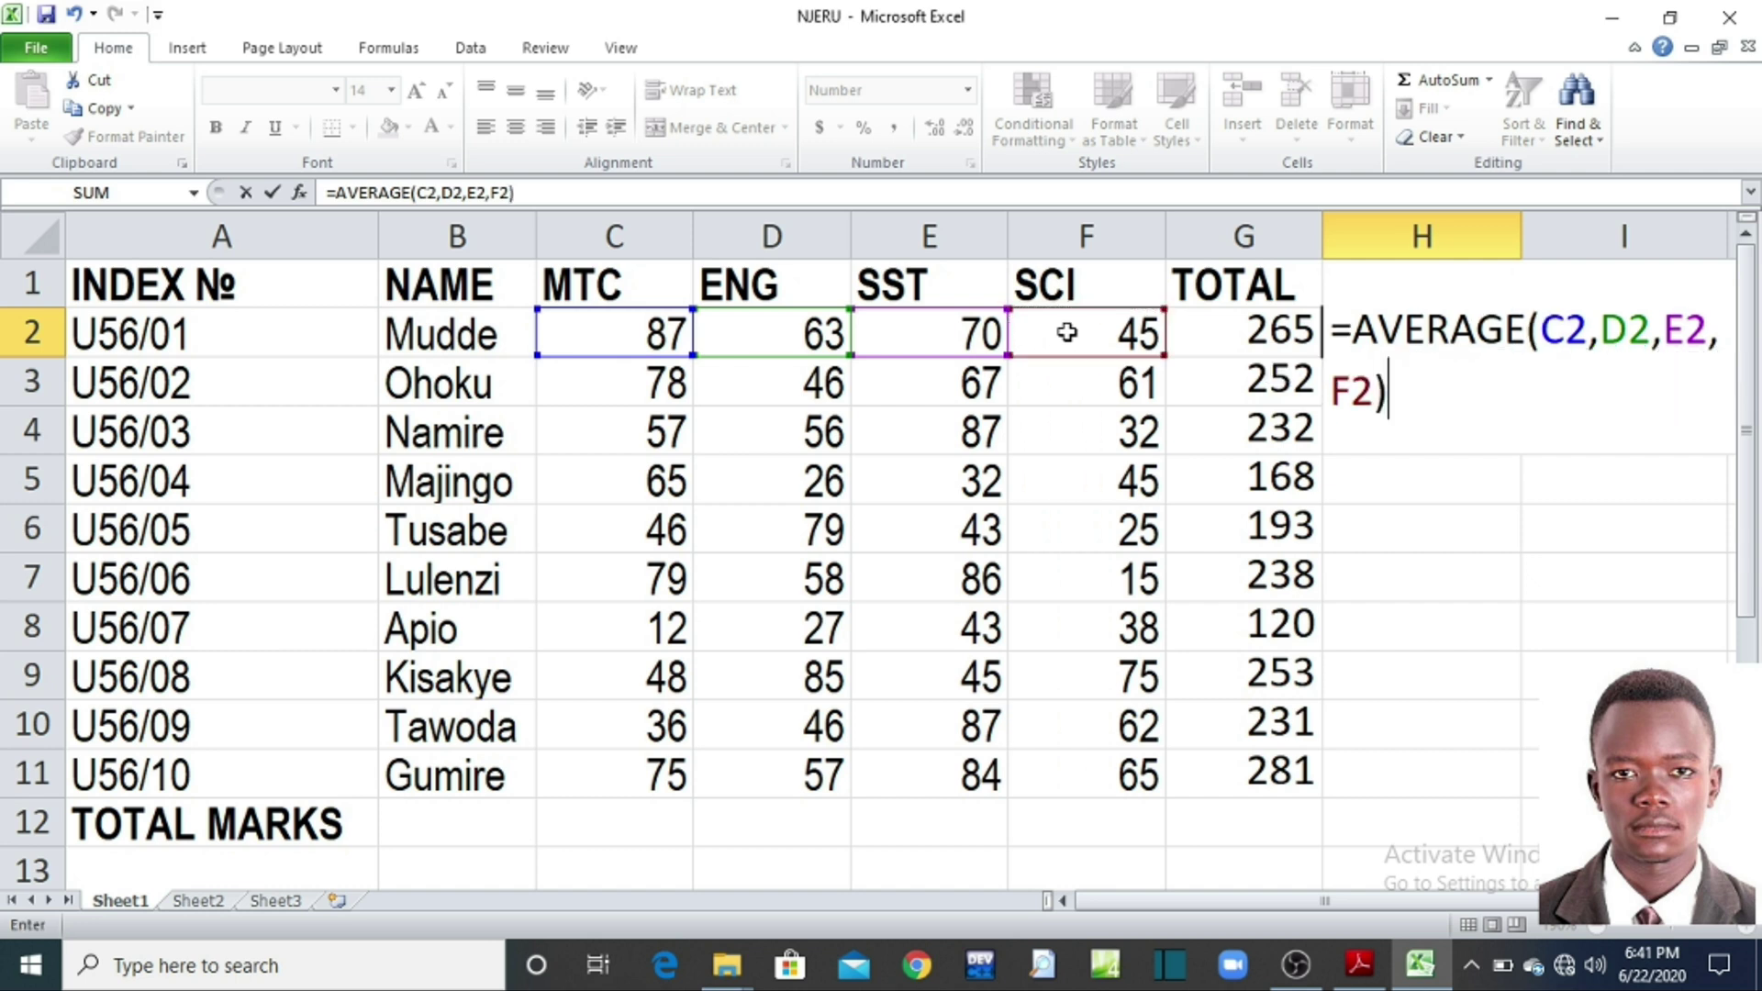
pyautogui.press('Return')
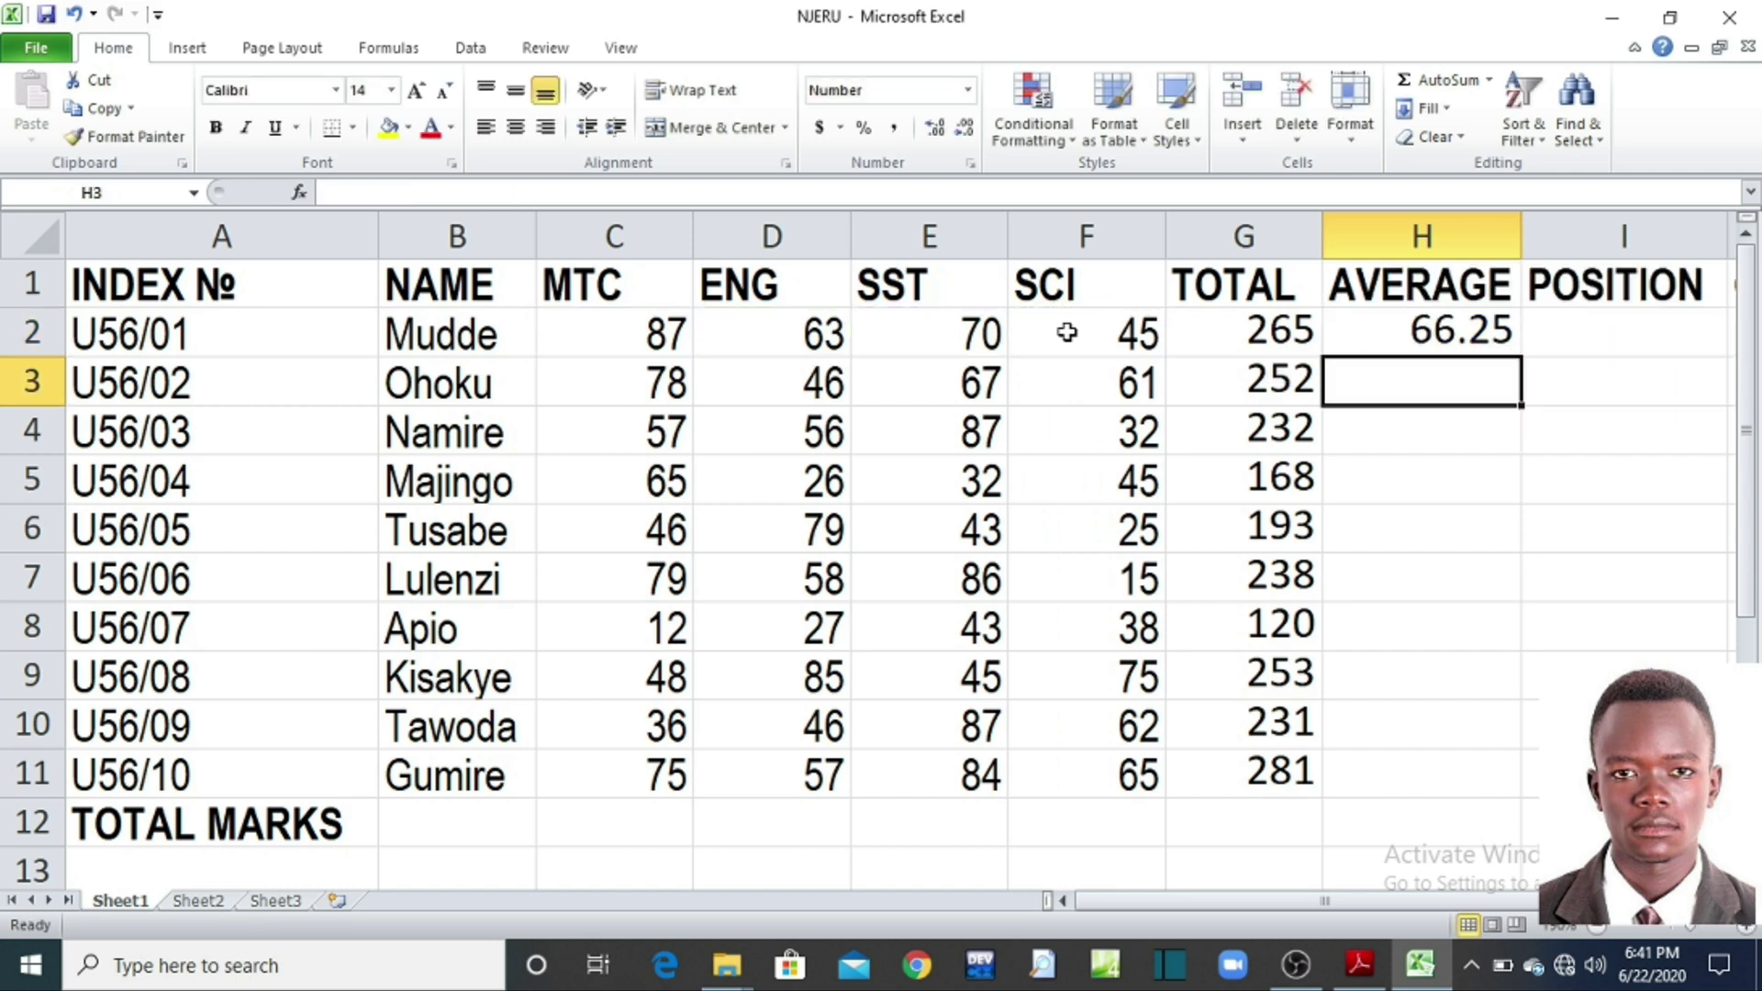
pyautogui.click(1368, 330)
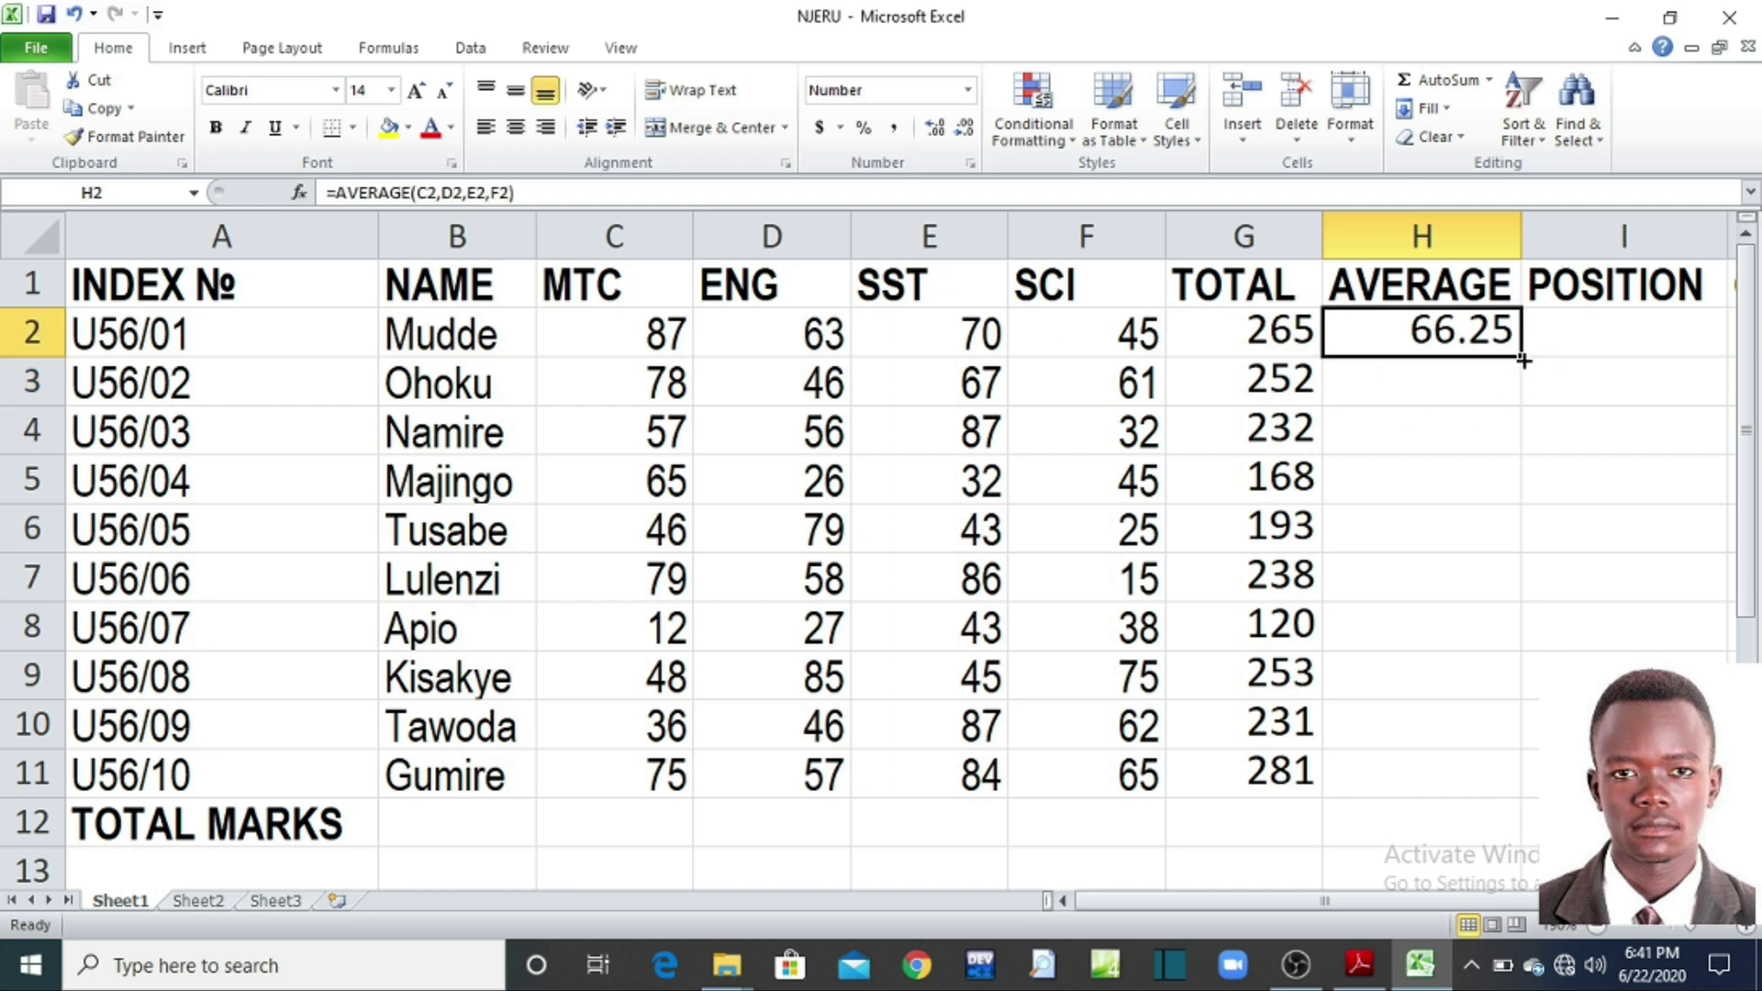
pyautogui.moveTo(1522, 358); pyautogui.dragTo(1494, 789)
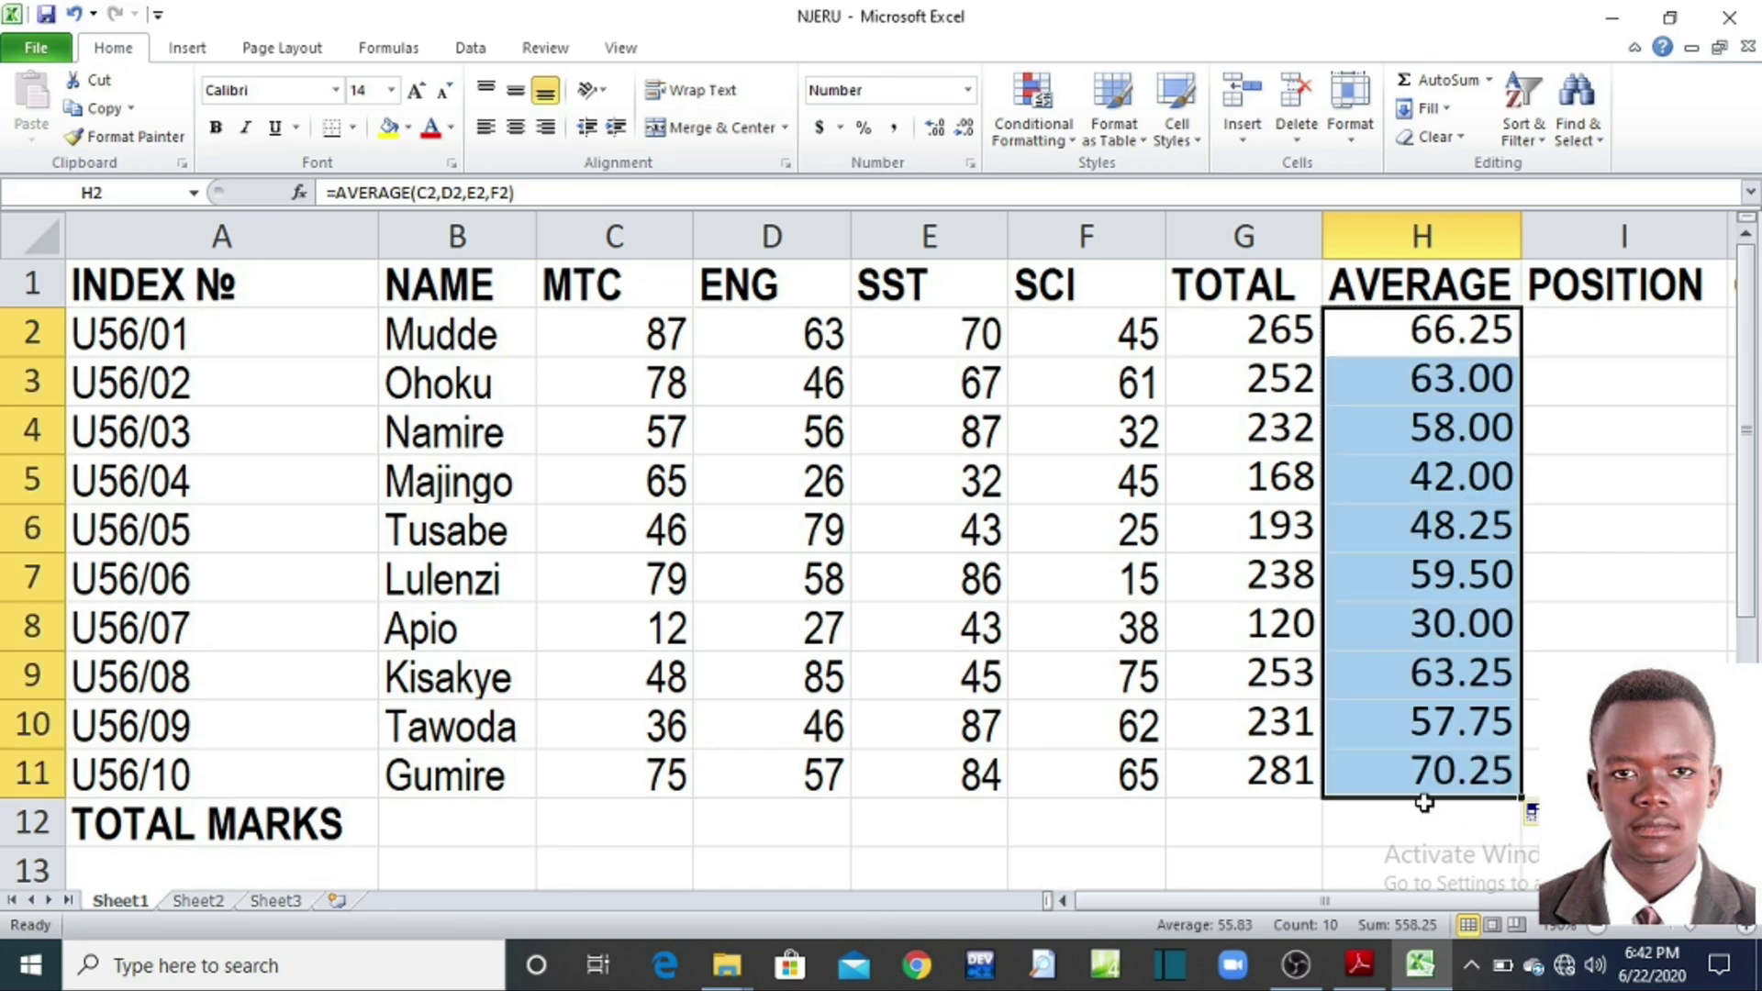
pyautogui.click(1344, 810)
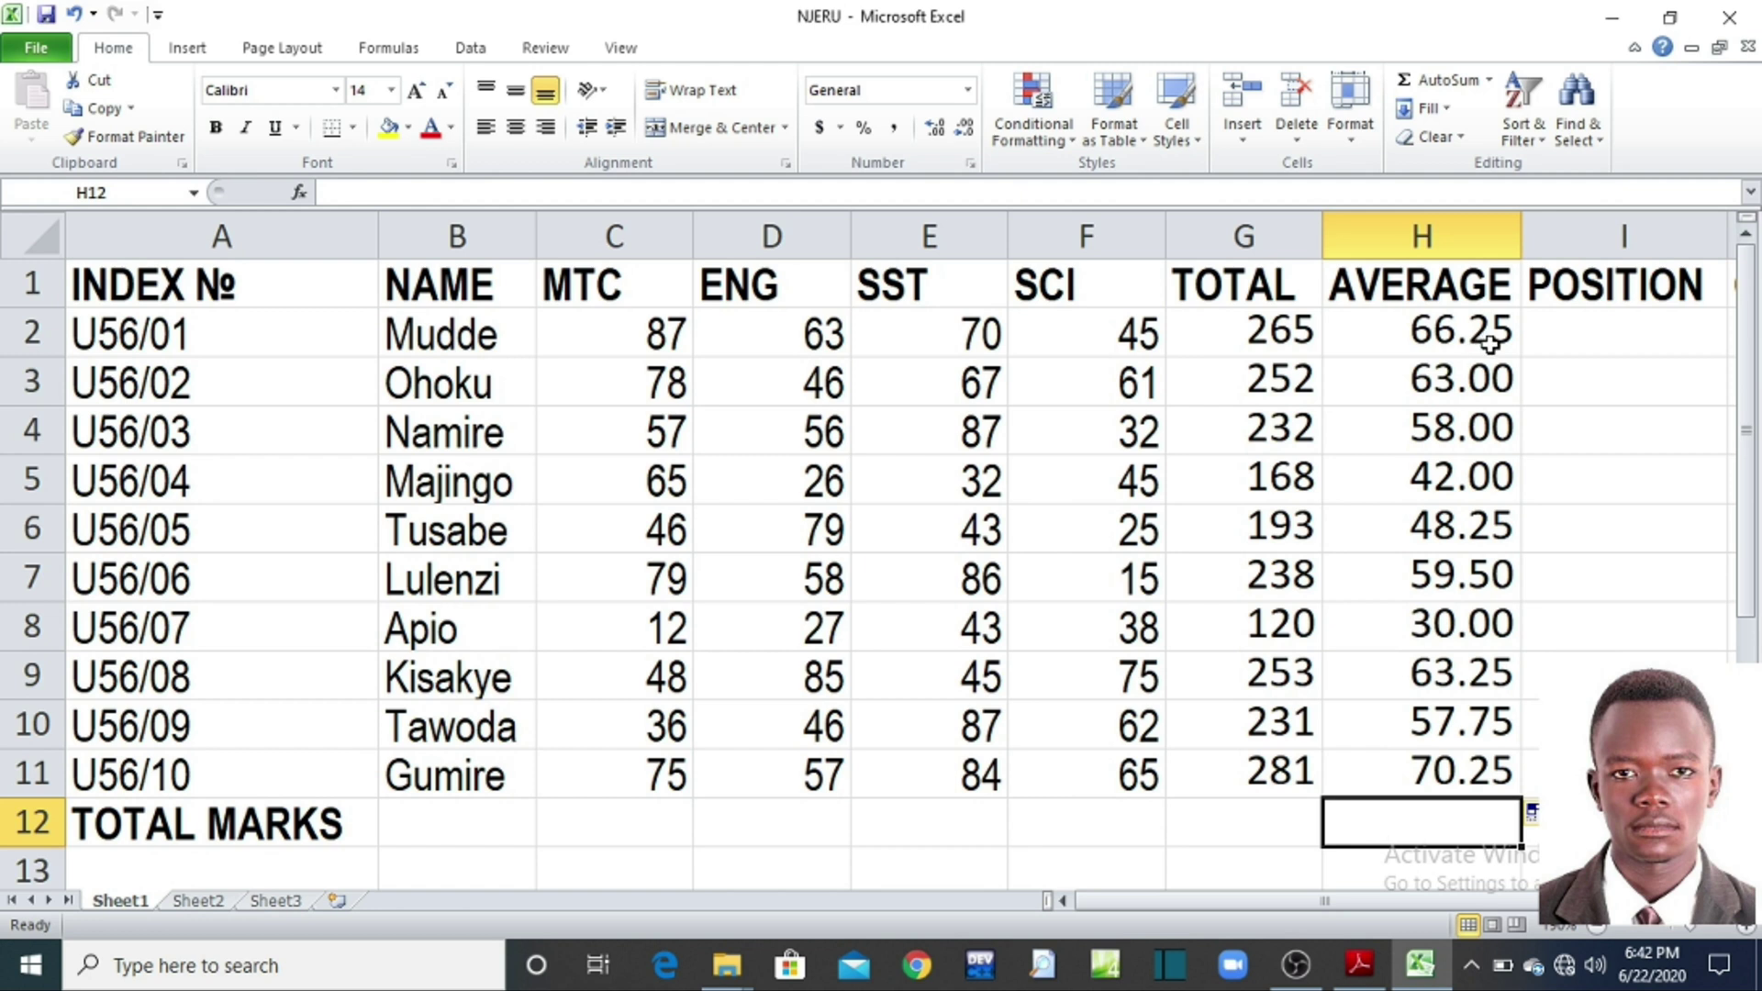
pyautogui.moveTo(1451, 332); pyautogui.dragTo(1439, 762)
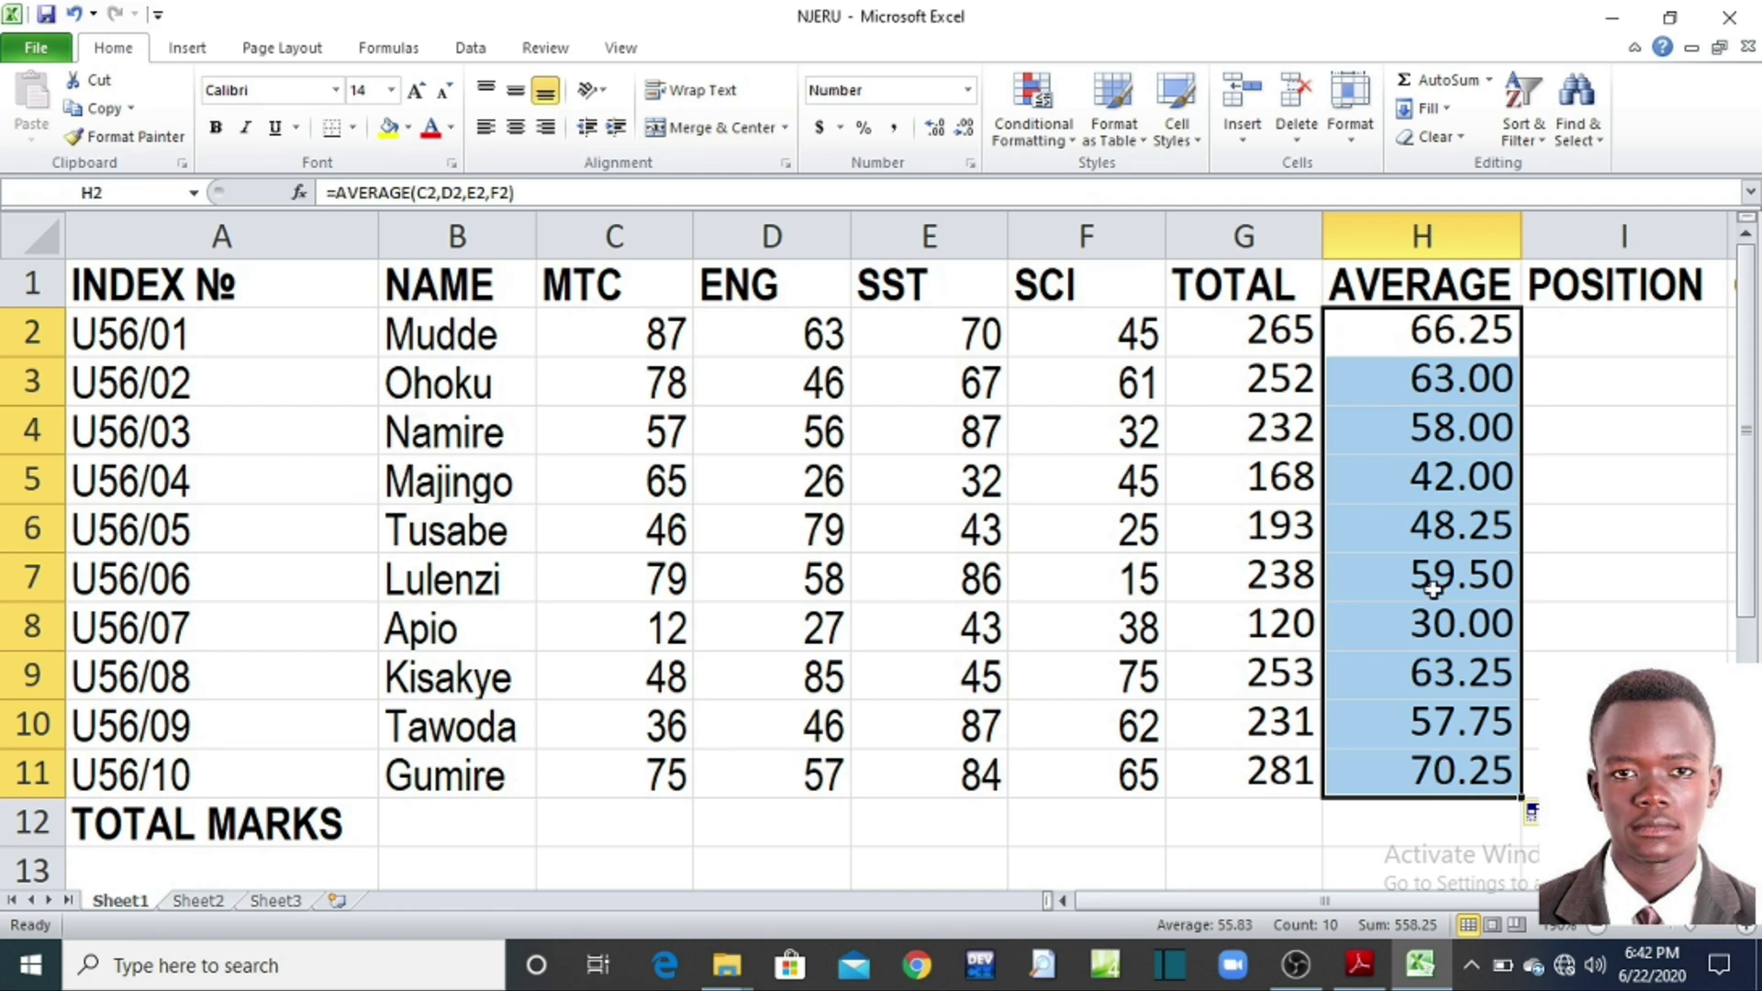
pyautogui.click(1601, 414)
pyautogui.moveTo(1423, 328); pyautogui.dragTo(1442, 766)
pyautogui.click(1560, 548)
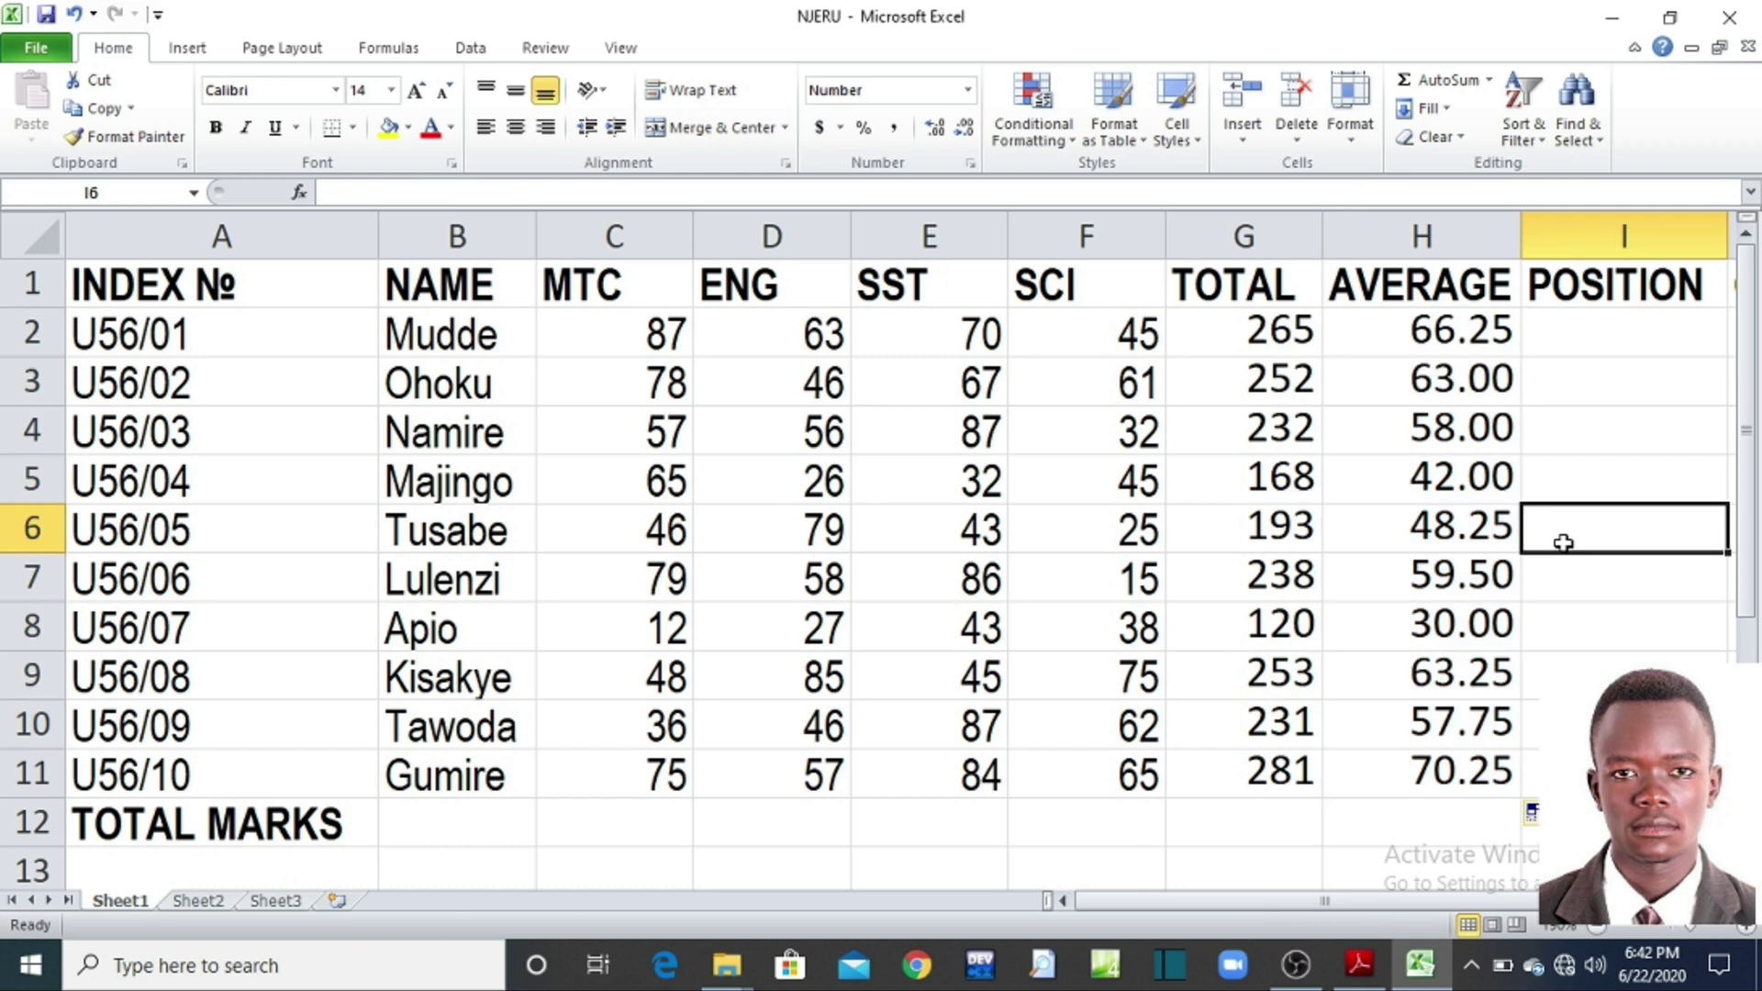
pyautogui.moveTo(1420, 327); pyautogui.dragTo(1439, 761)
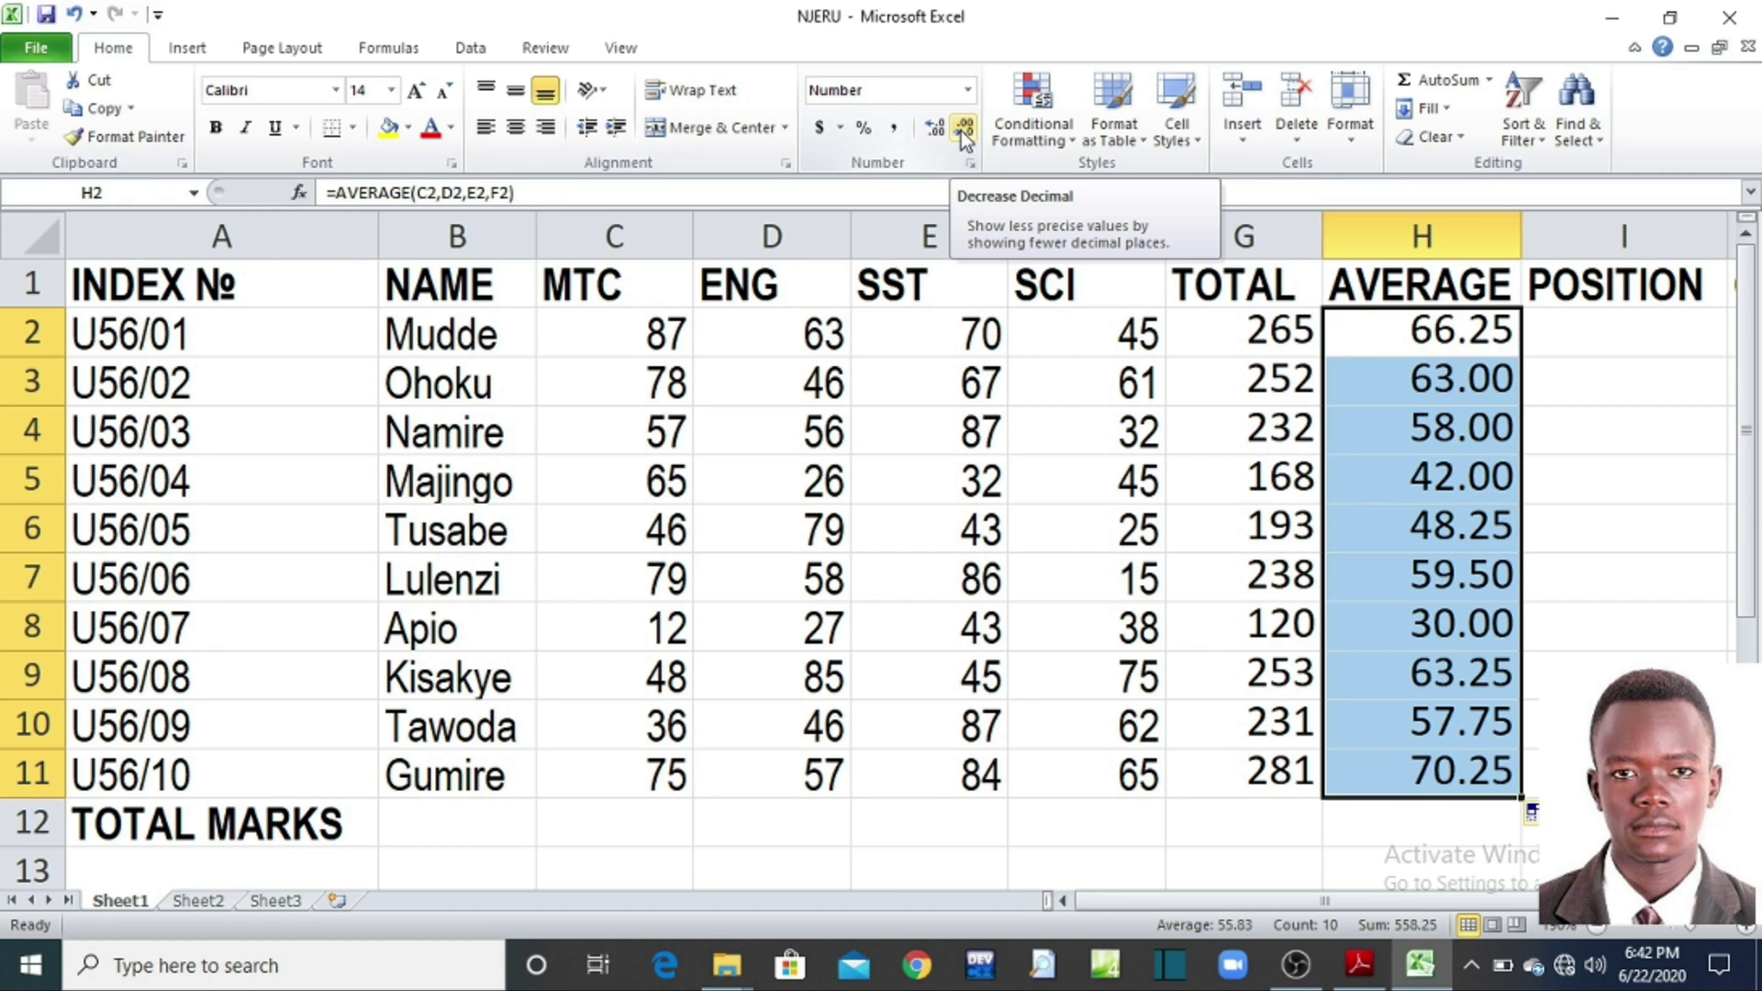
# Step: Round the H2:H11 averages to one decimal place, e.g. 66.3 and 70.3
pyautogui.click(960, 130)
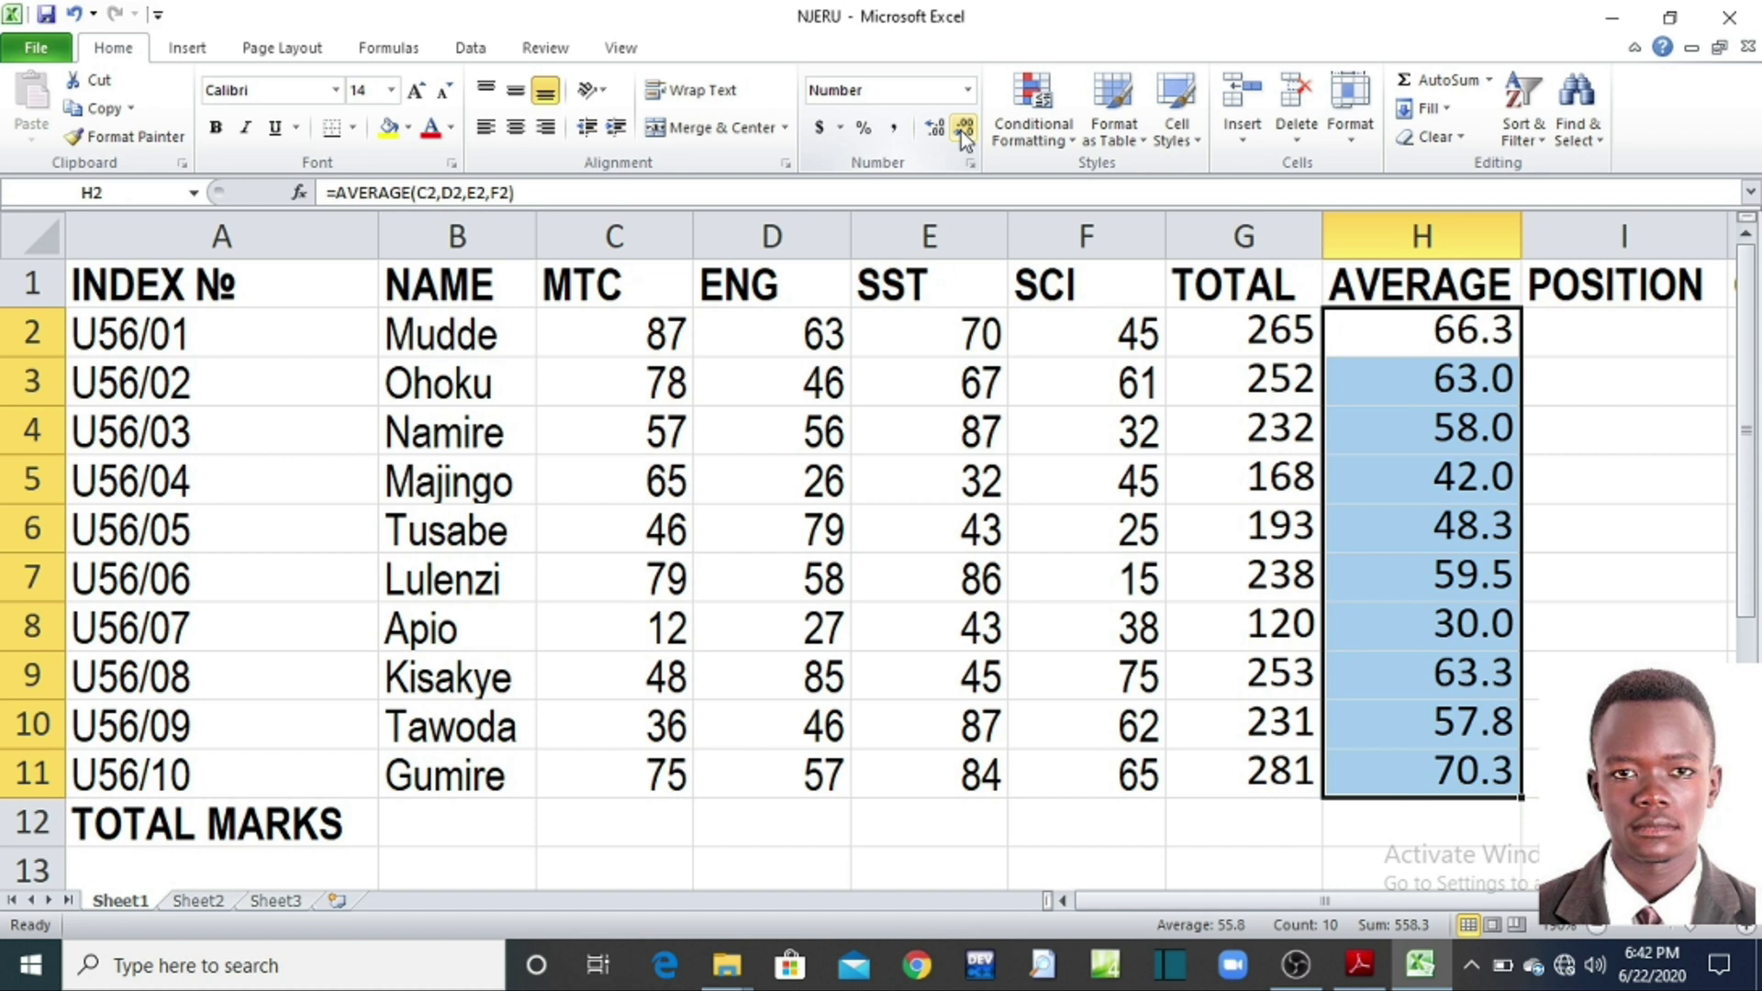
pyautogui.click(961, 131)
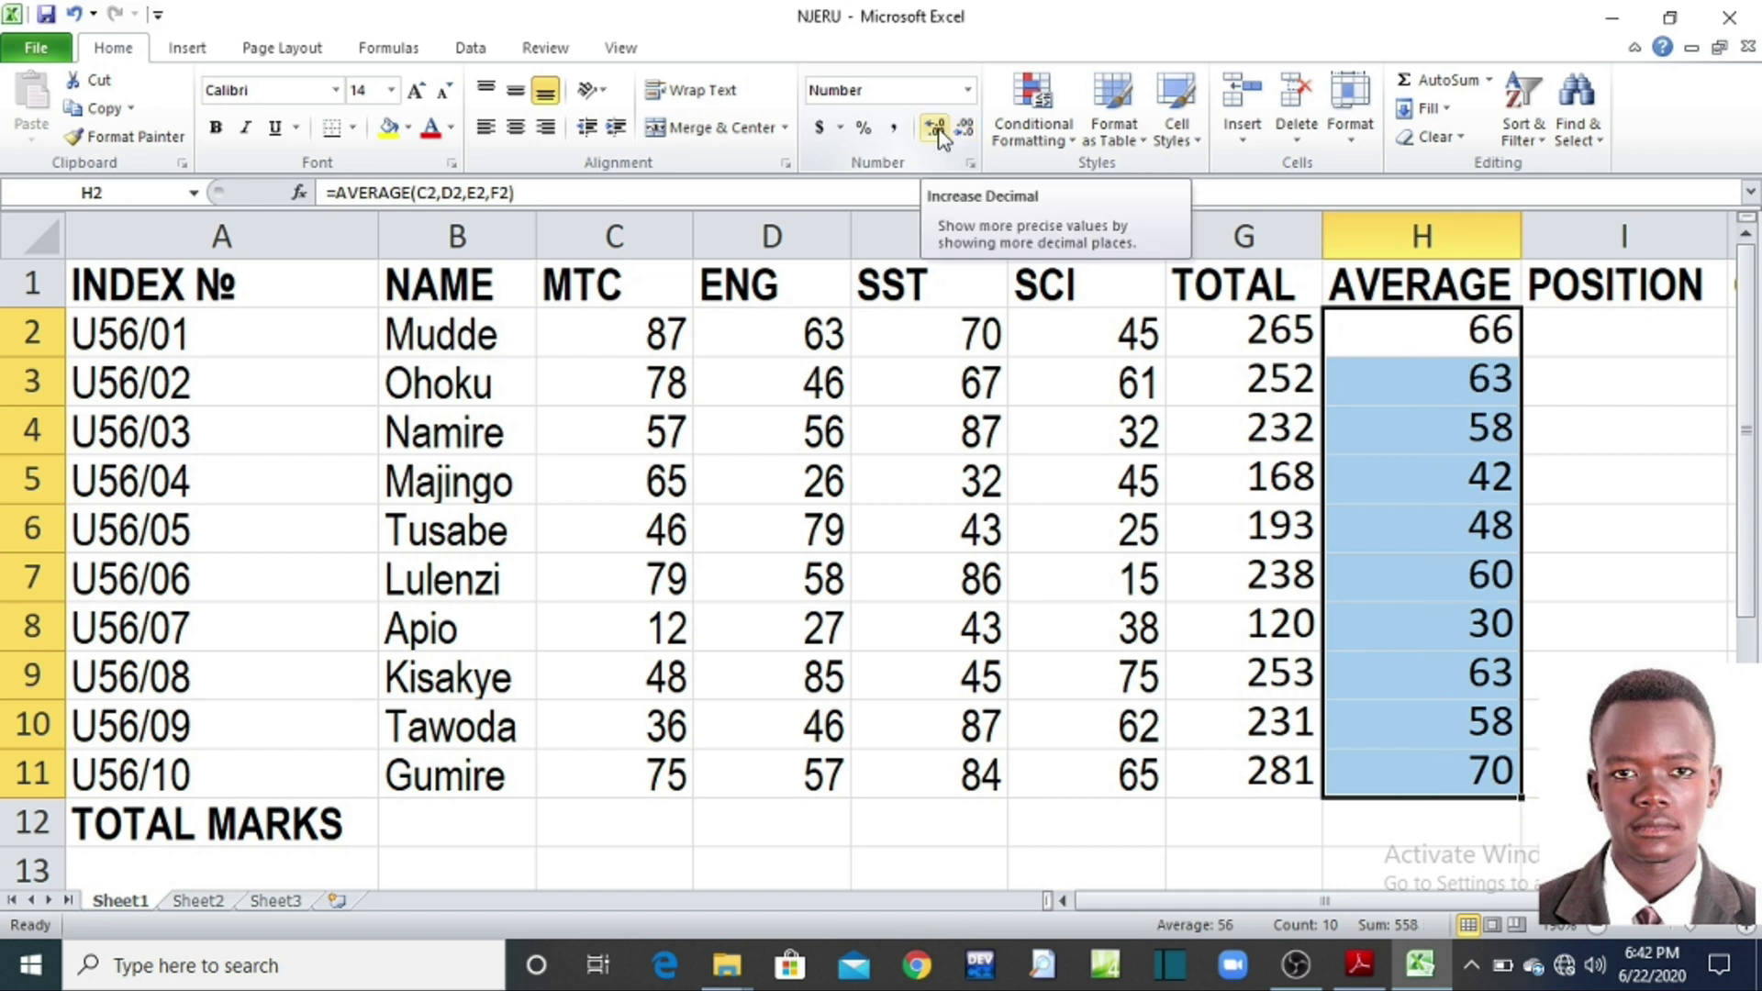
pyautogui.click(936, 130)
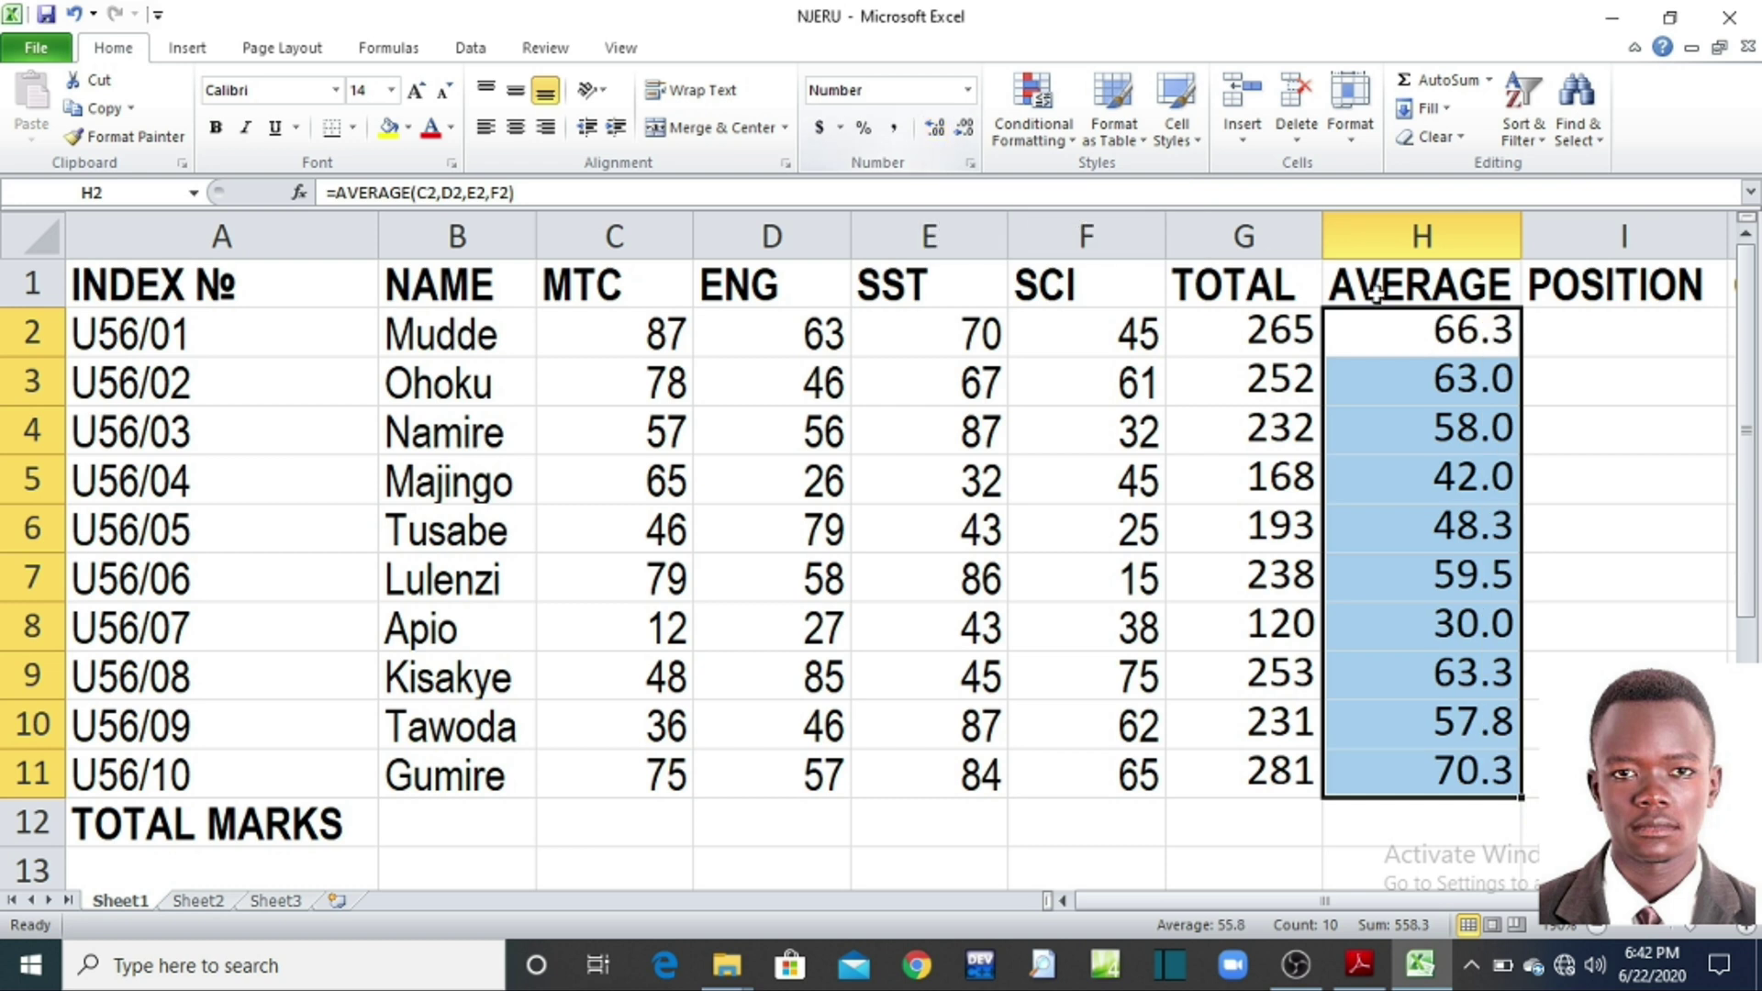
pyautogui.click(1193, 821)
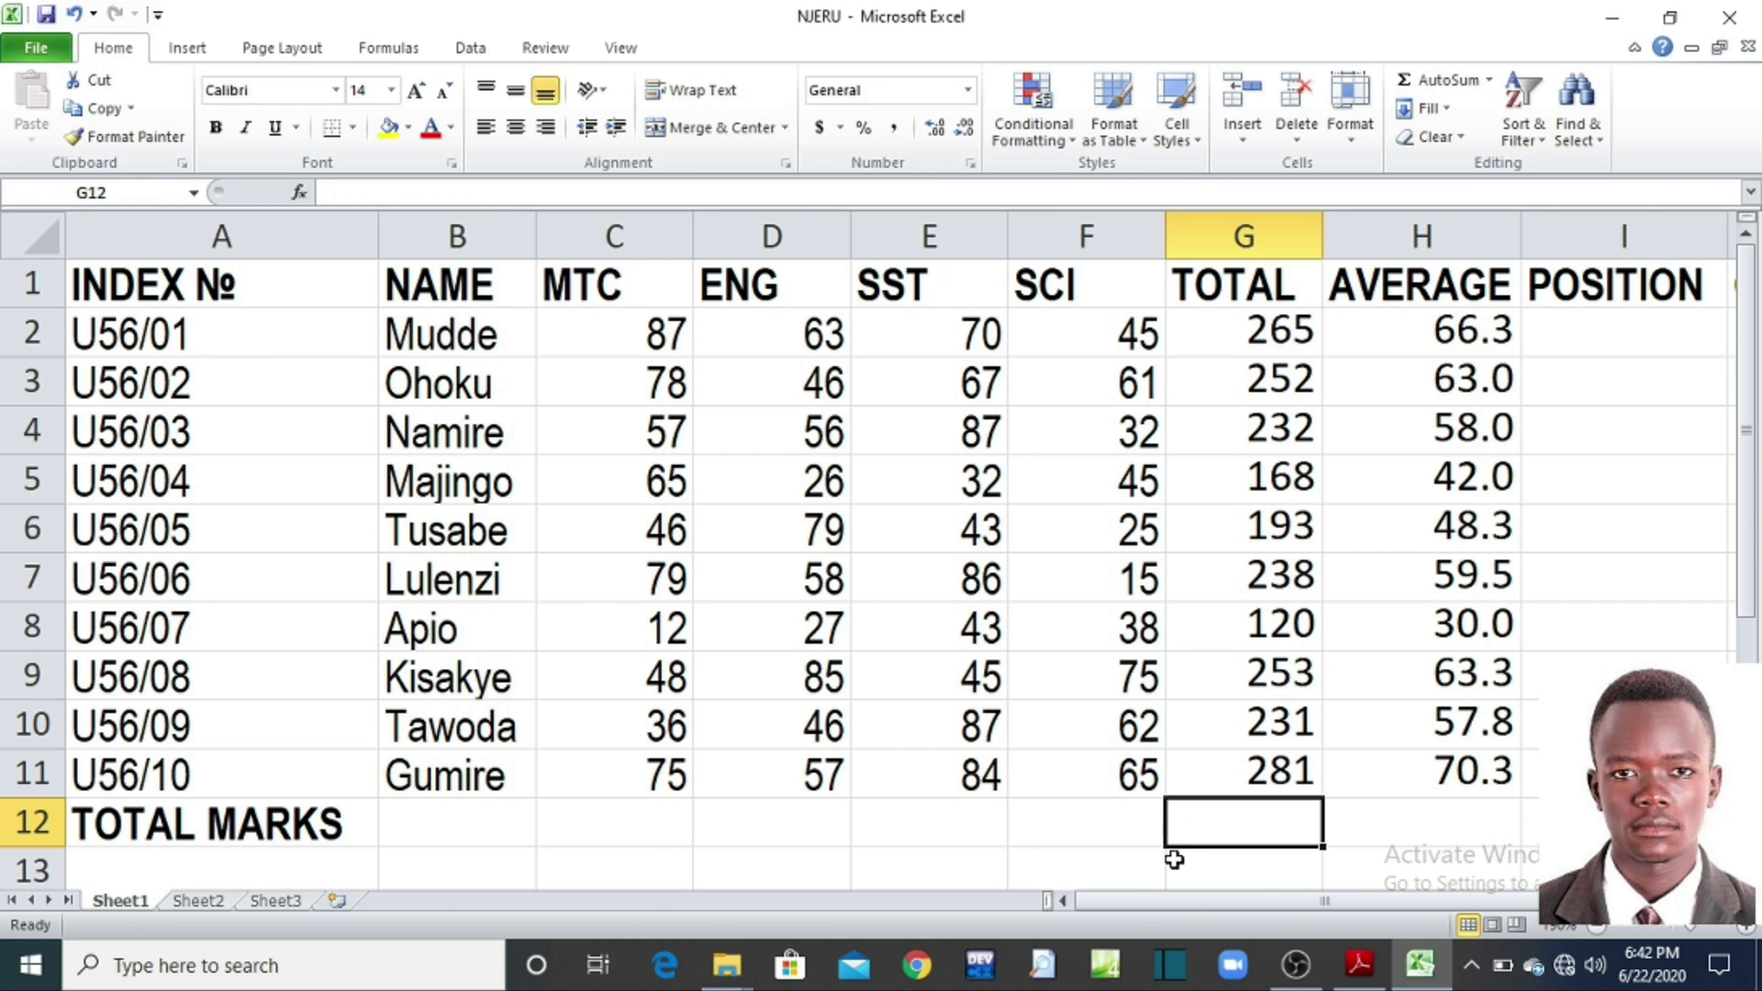
# Step: Scroll the sheet to start at column B and look over the POSITION and TOTAL columns
pyautogui.moveTo(1167, 905); pyautogui.dragTo(1231, 905)
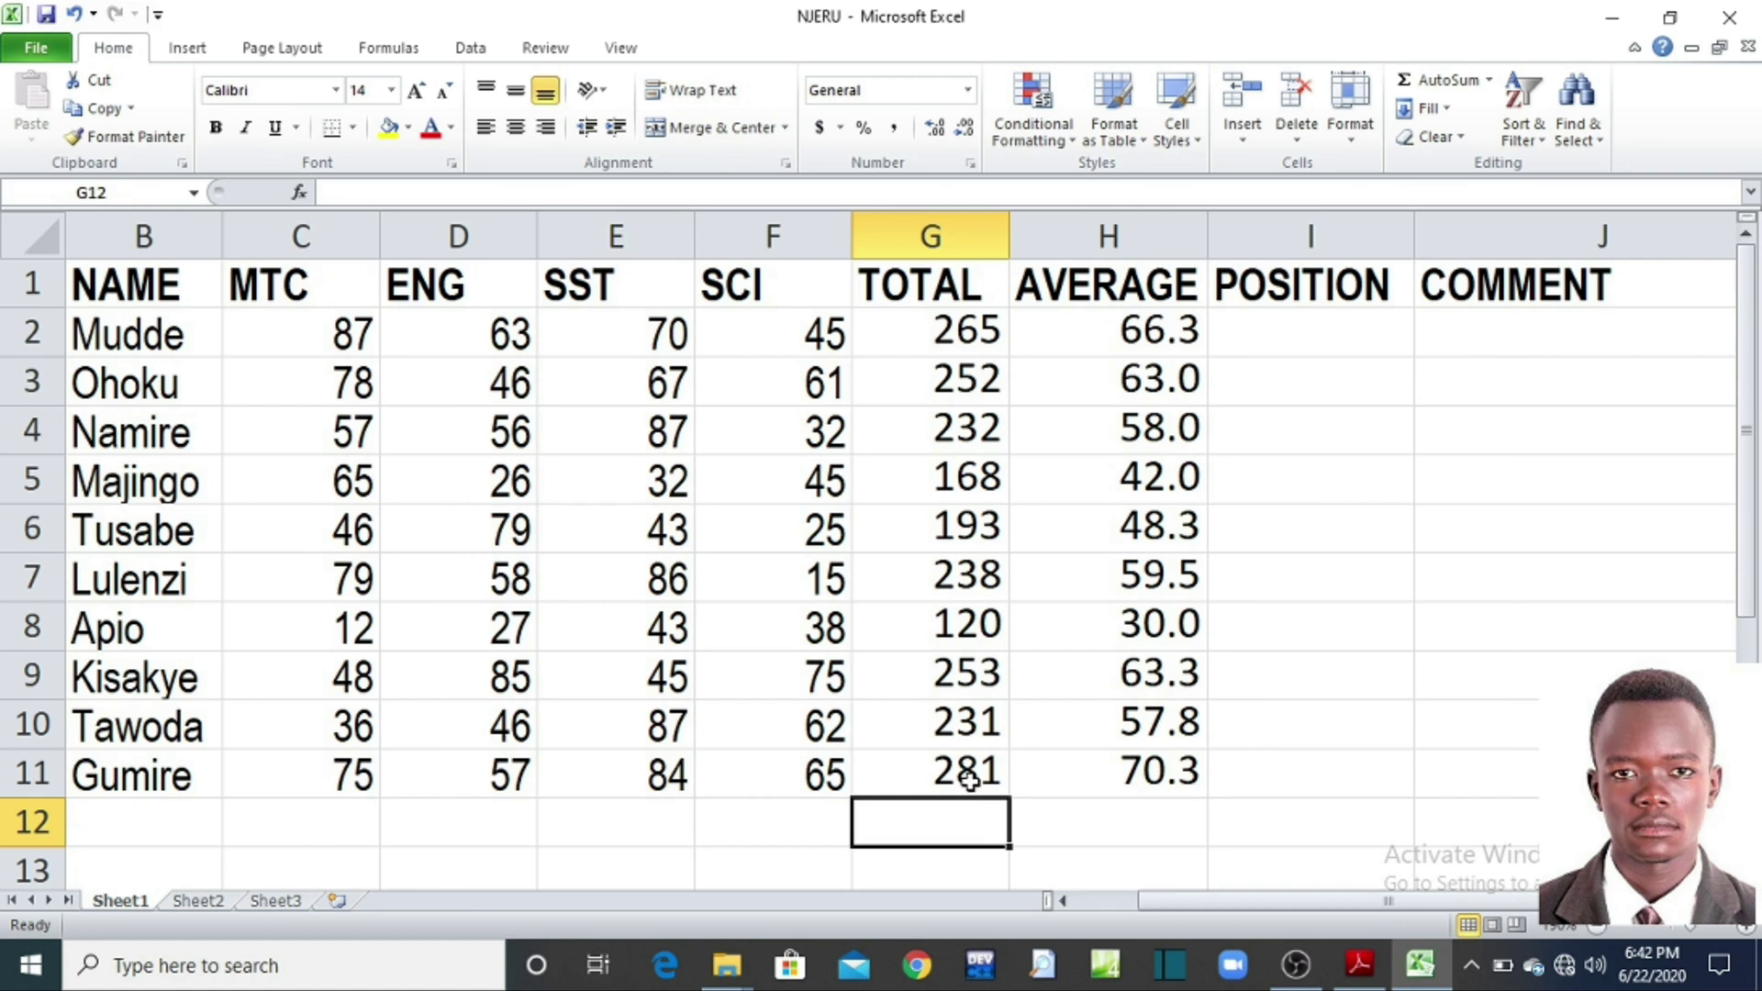
pyautogui.click(1289, 343)
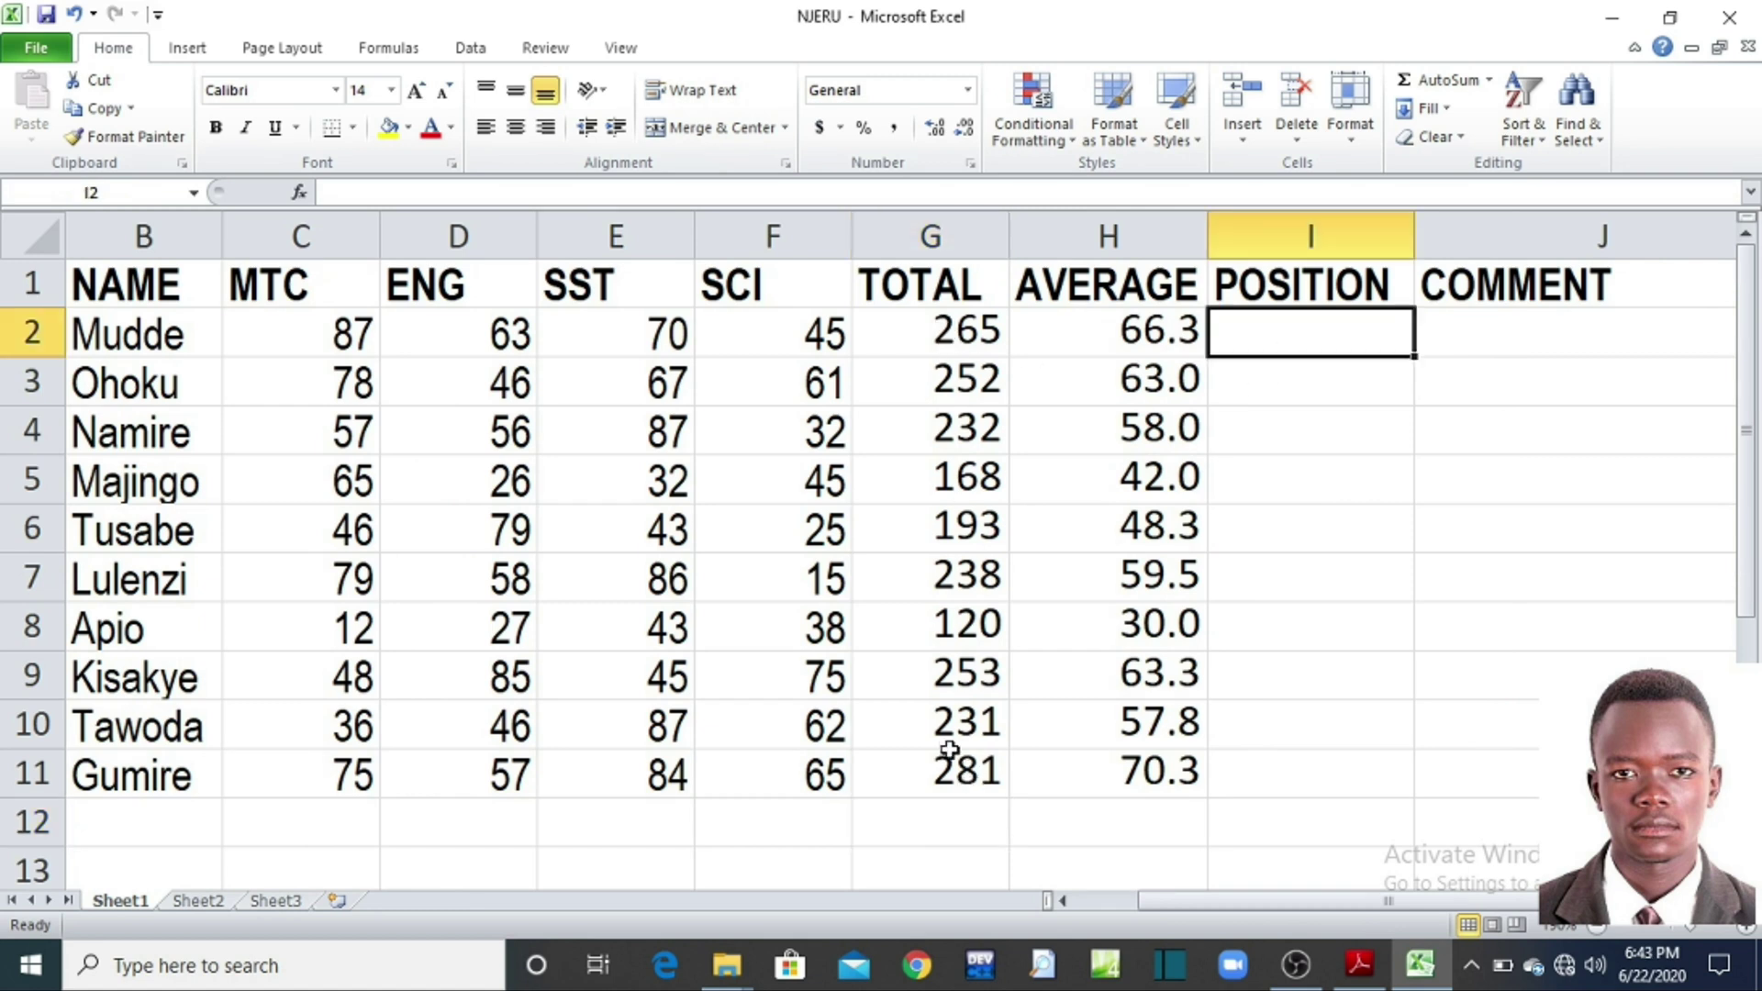
pyautogui.click(1392, 477)
pyautogui.click(1298, 343)
pyautogui.moveTo(908, 332); pyautogui.dragTo(919, 777)
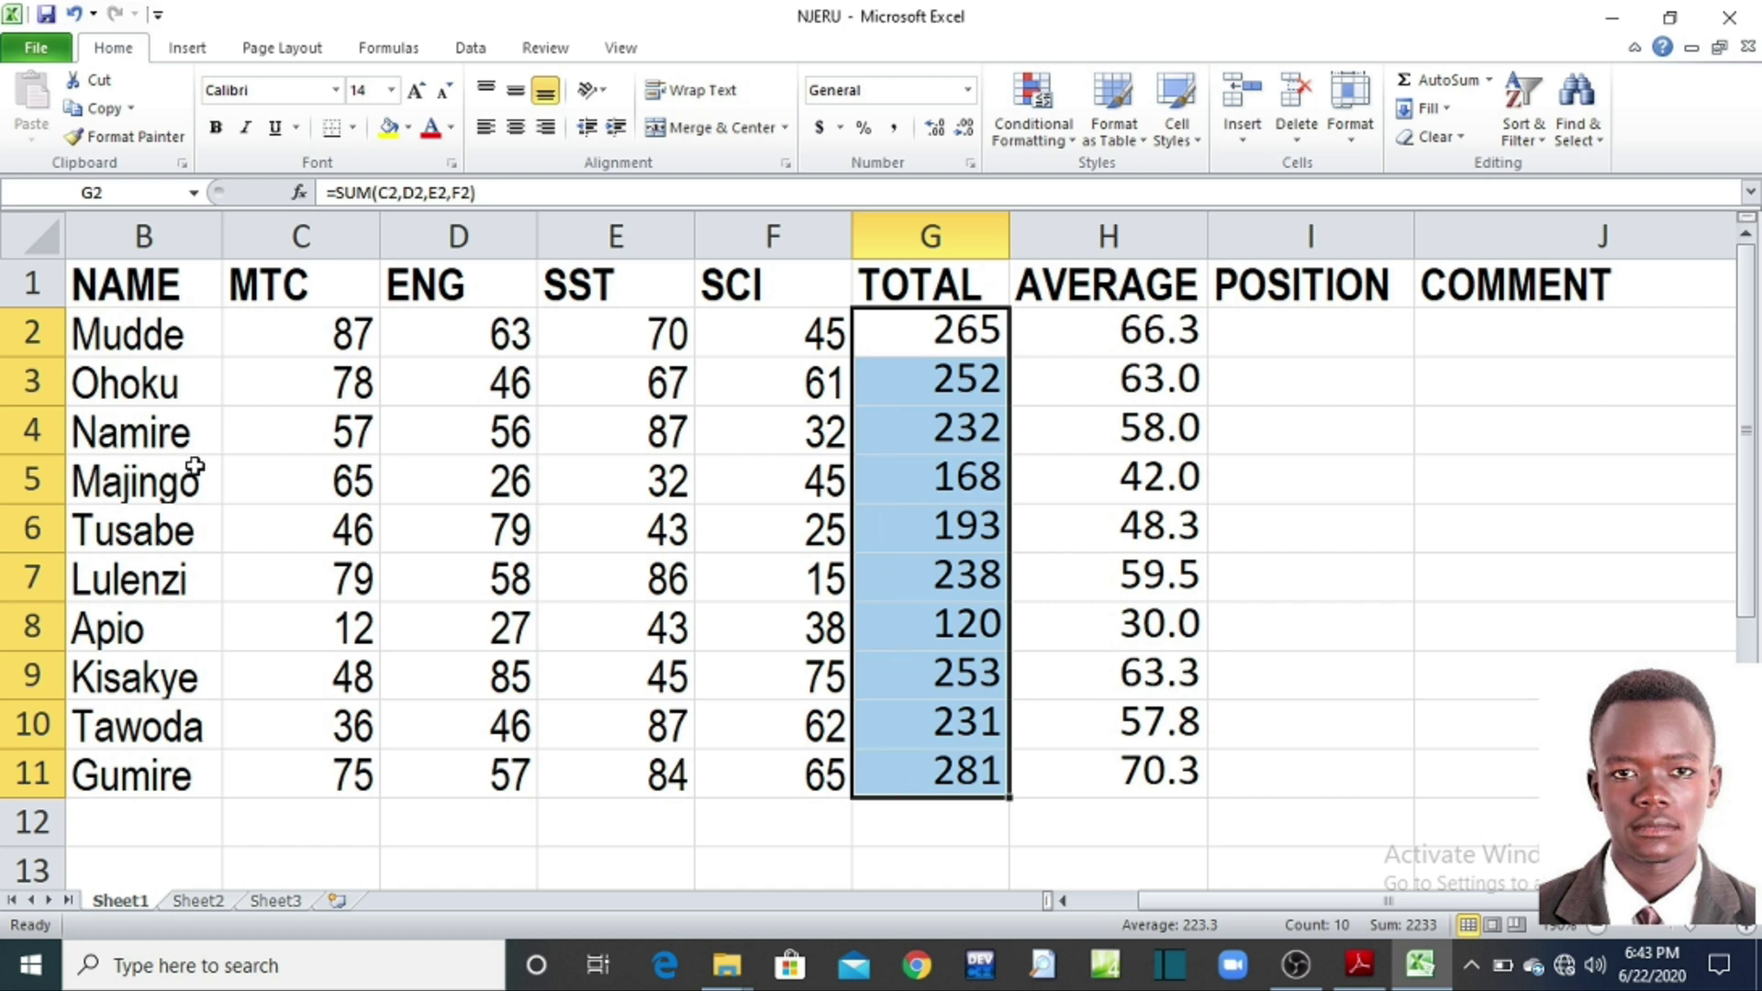
# Step: Review each student's full name in B2:B11, then return to I2 under POSITION
pyautogui.click(127, 337)
pyautogui.click(135, 385)
pyautogui.click(135, 431)
pyautogui.click(133, 483)
pyautogui.click(135, 535)
pyautogui.click(140, 585)
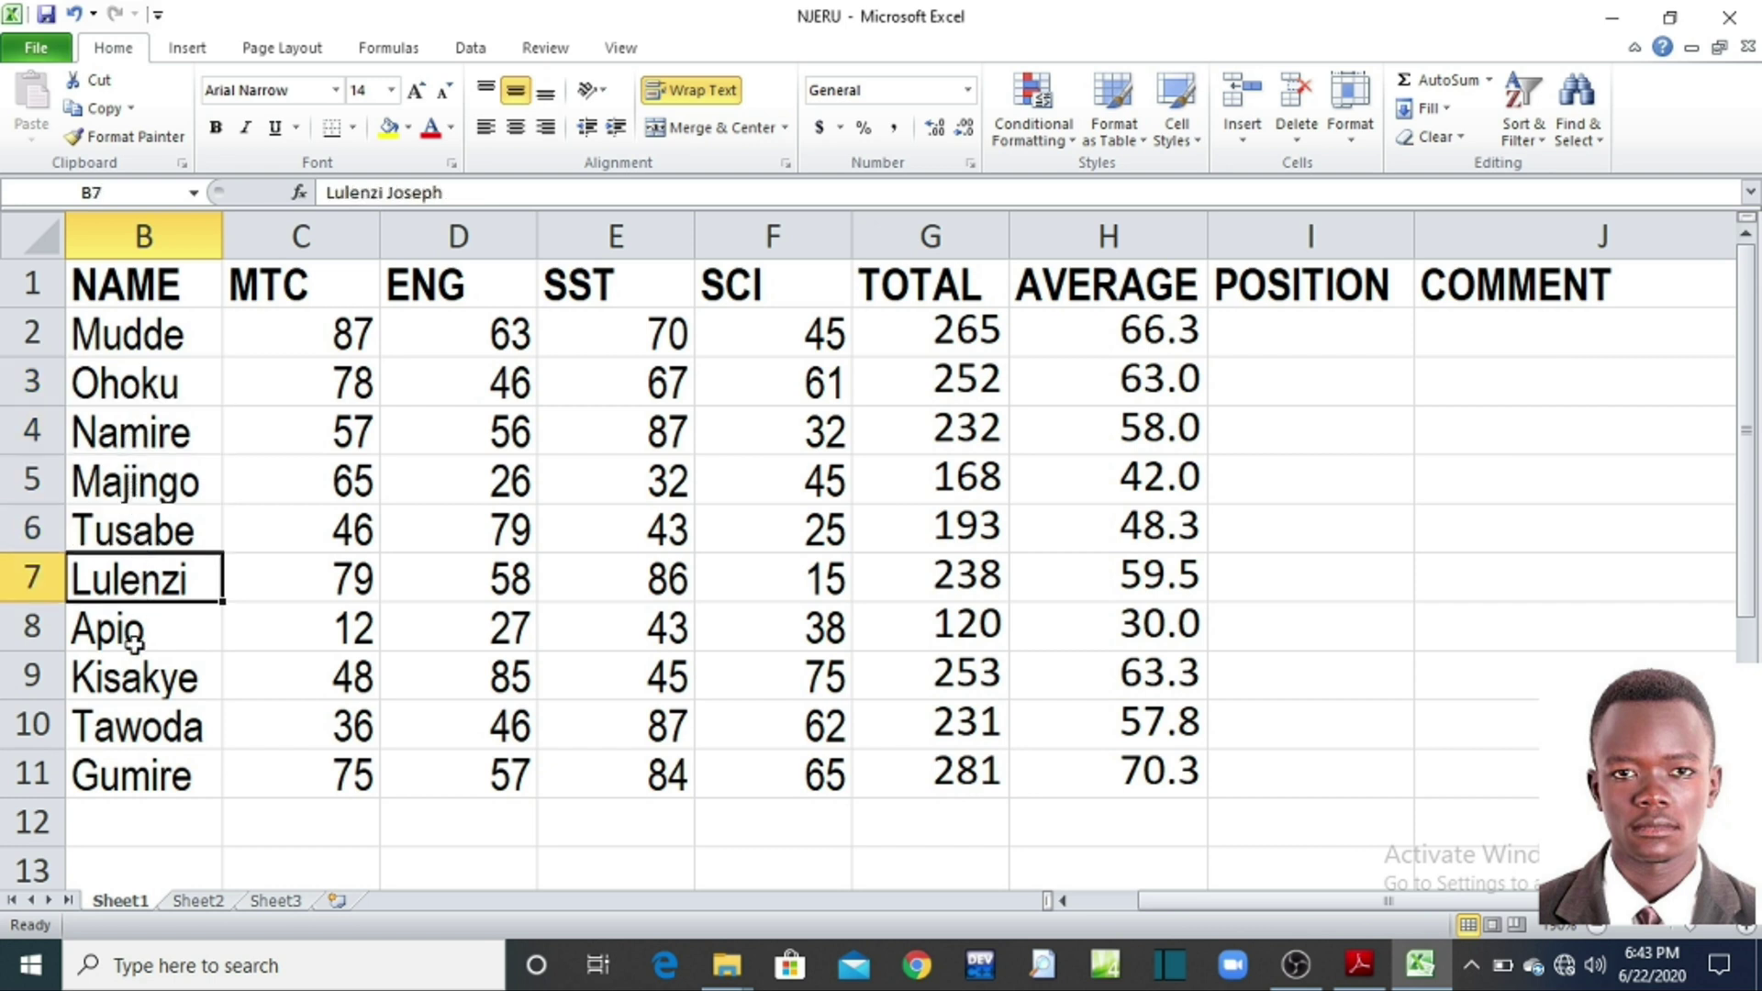
pyautogui.click(132, 637)
pyautogui.click(134, 686)
pyautogui.click(143, 729)
pyautogui.click(151, 778)
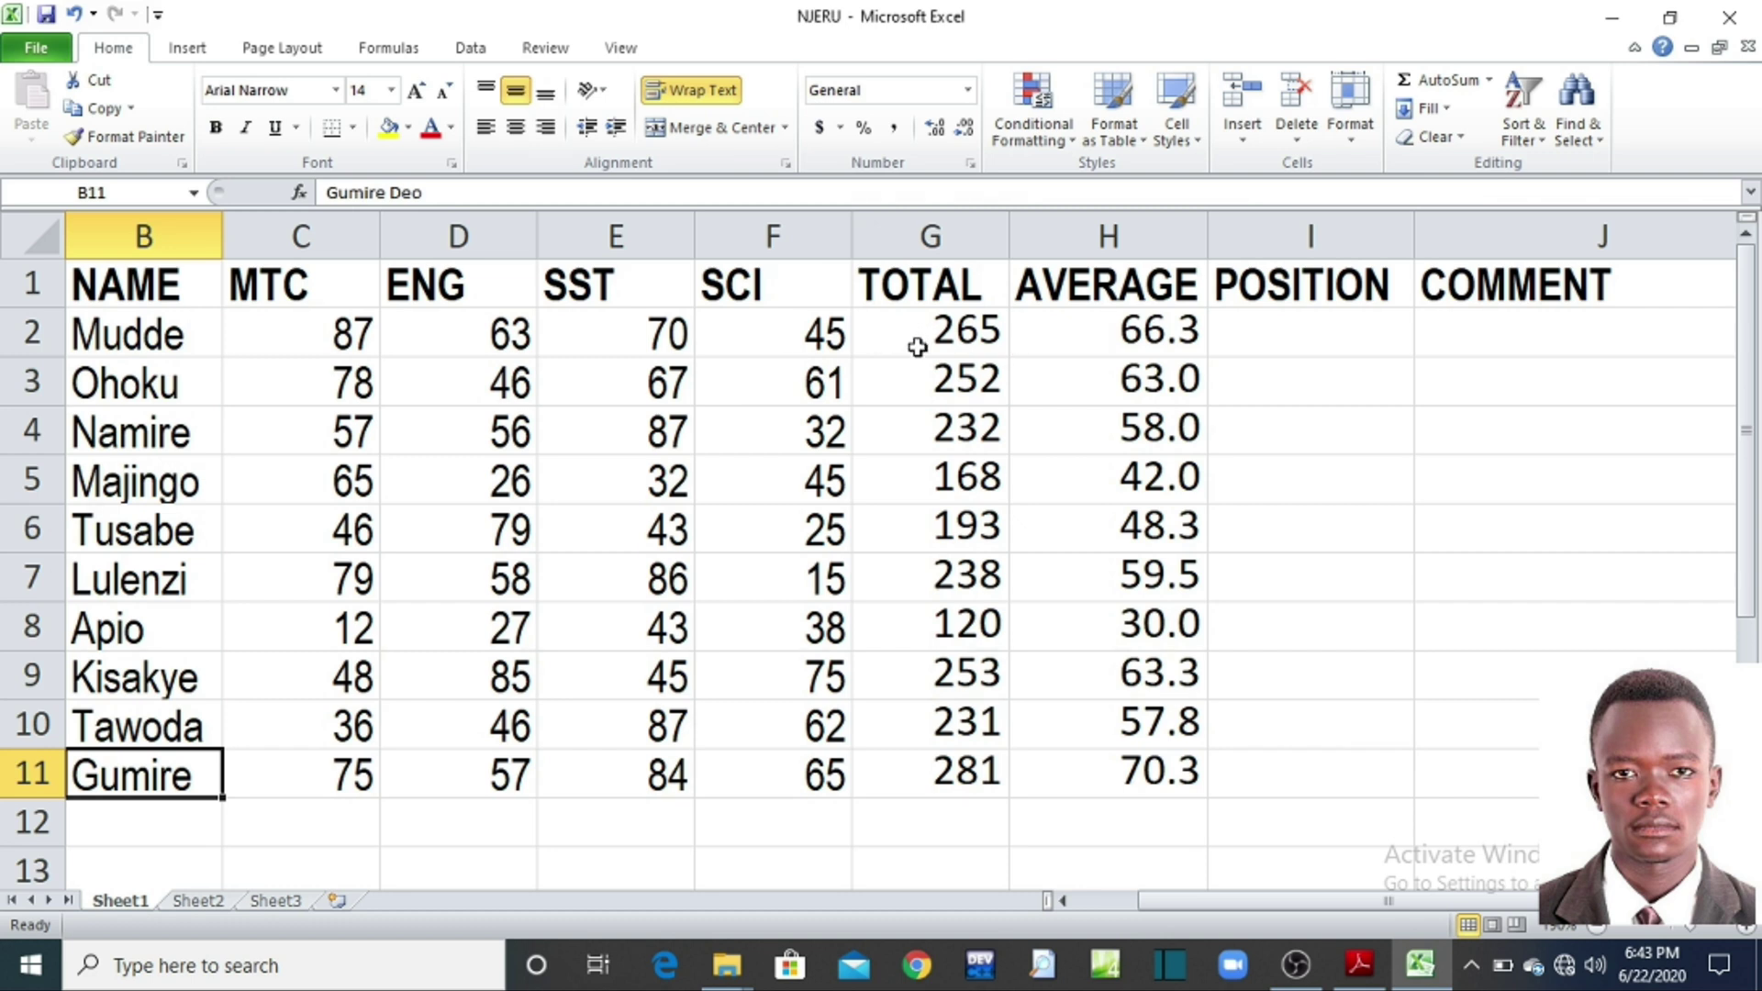
pyautogui.click(1345, 335)
pyautogui.click(1329, 382)
pyautogui.click(1329, 444)
pyautogui.click(1305, 336)
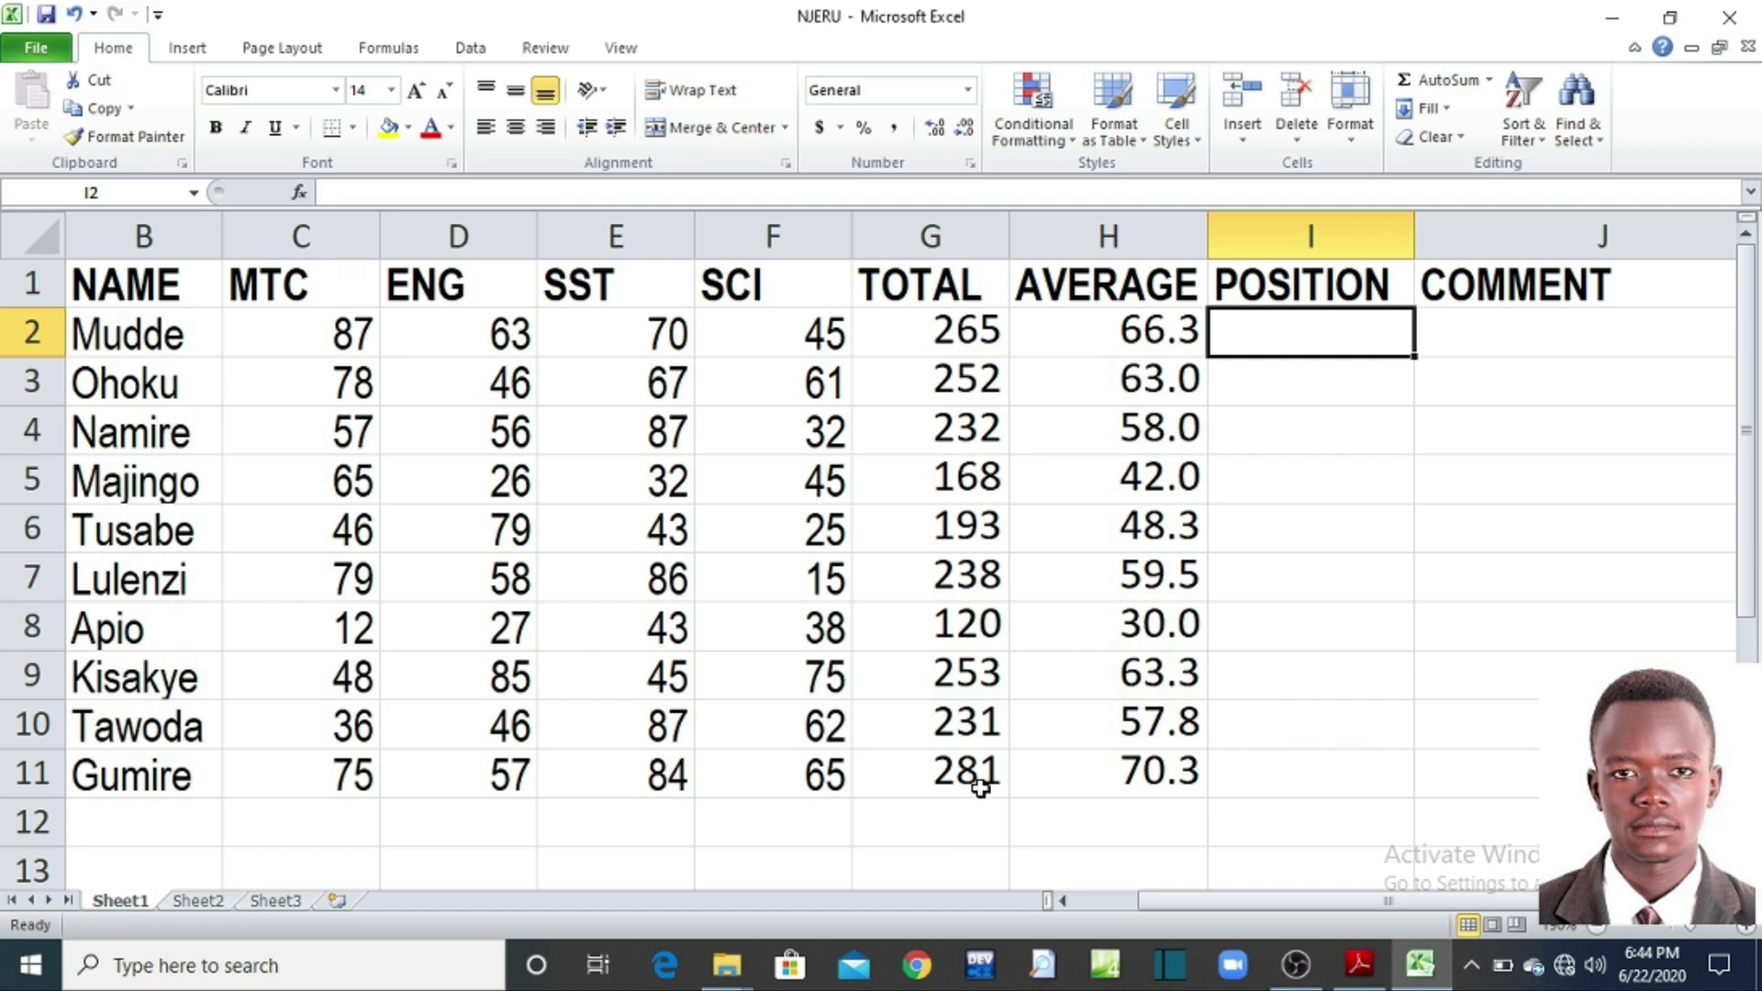
pyautogui.click(1331, 780)
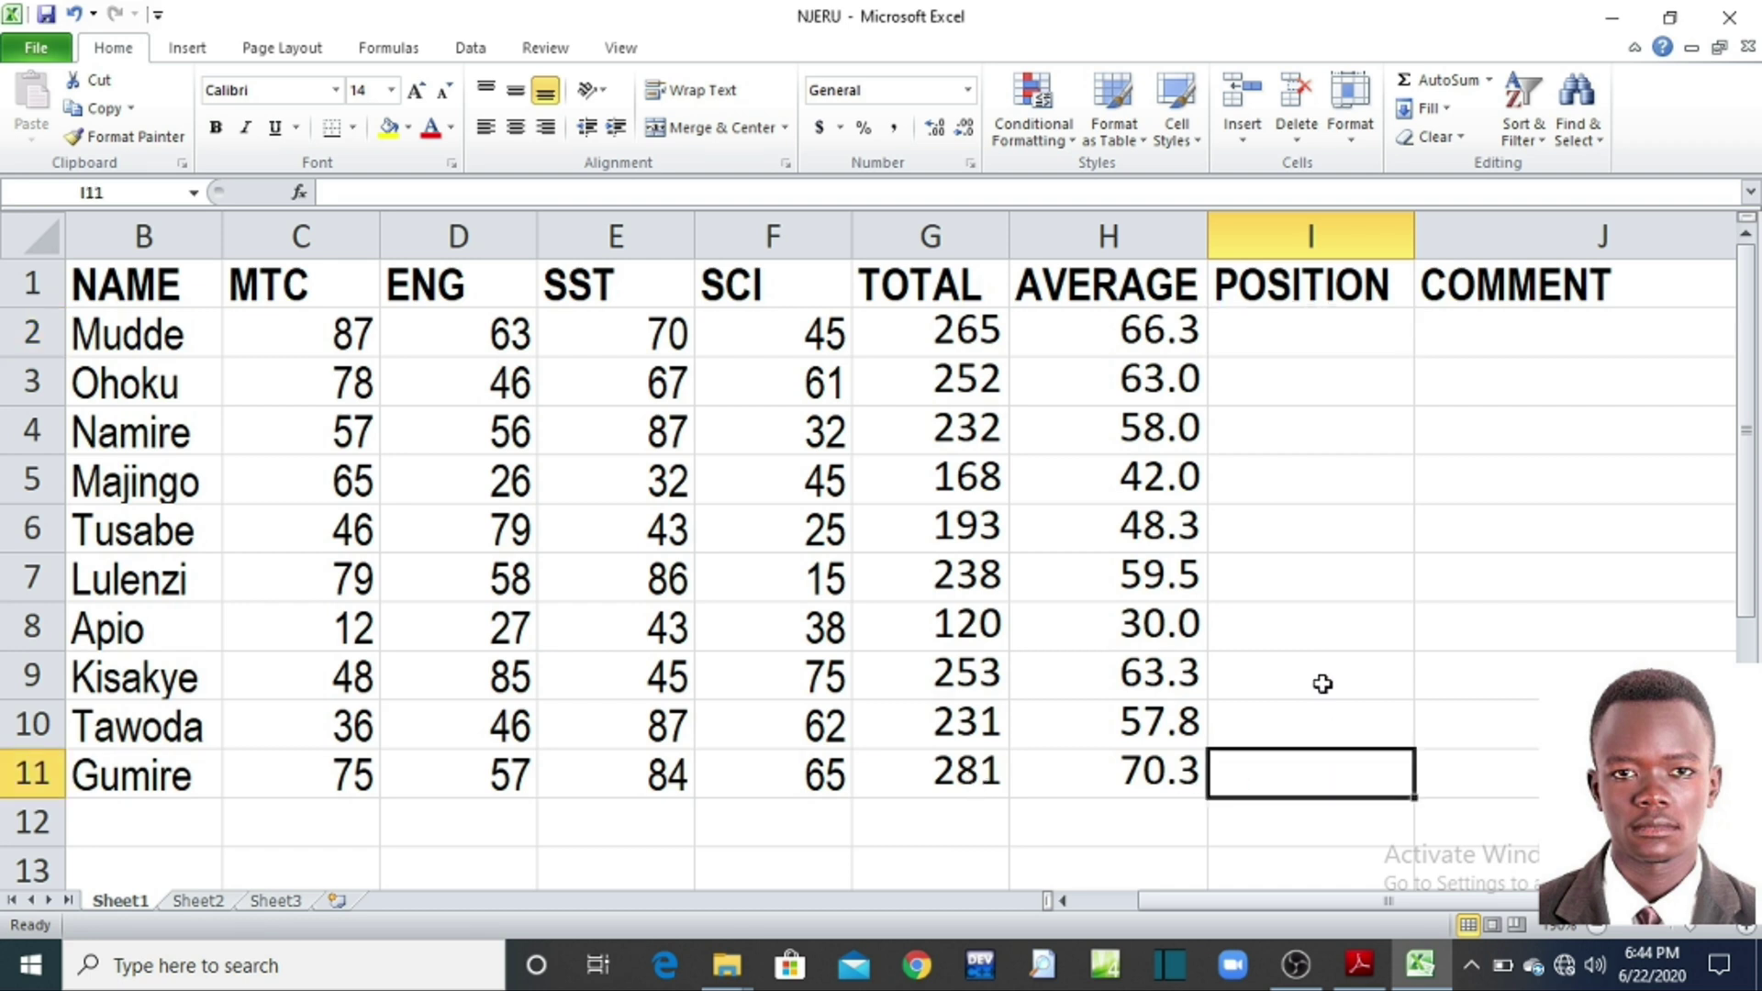
pyautogui.write('1')
pyautogui.click(1316, 628)
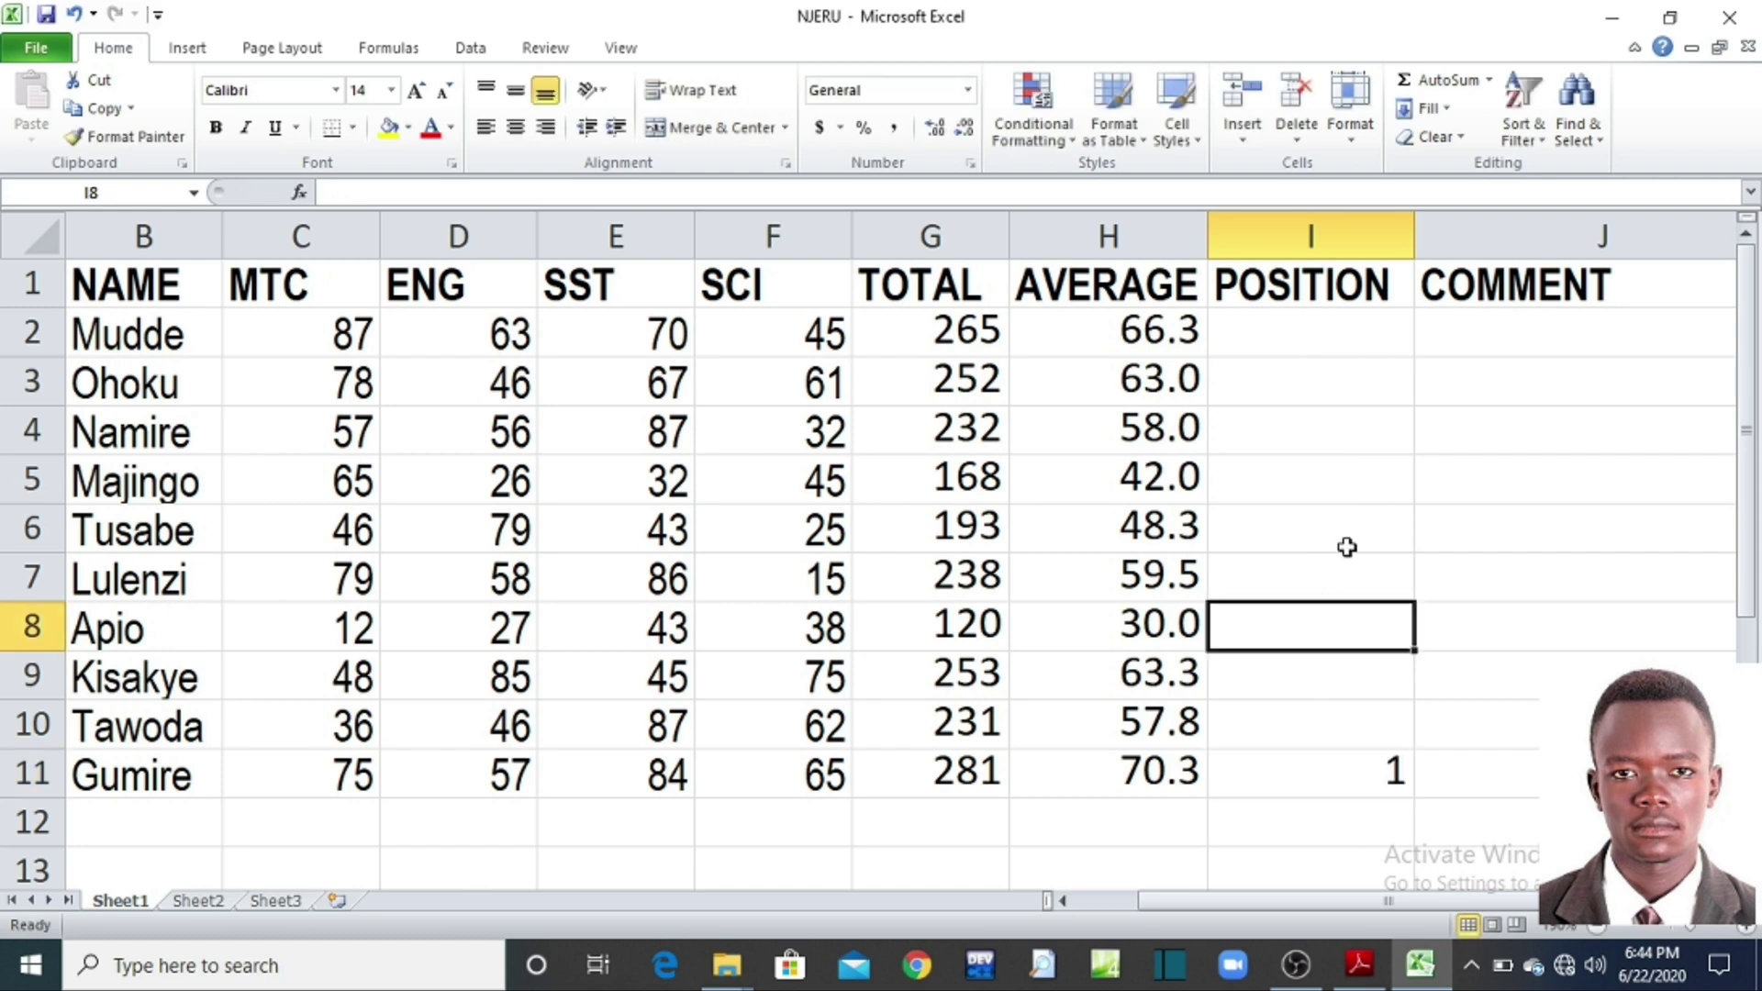
pyautogui.click(1346, 431)
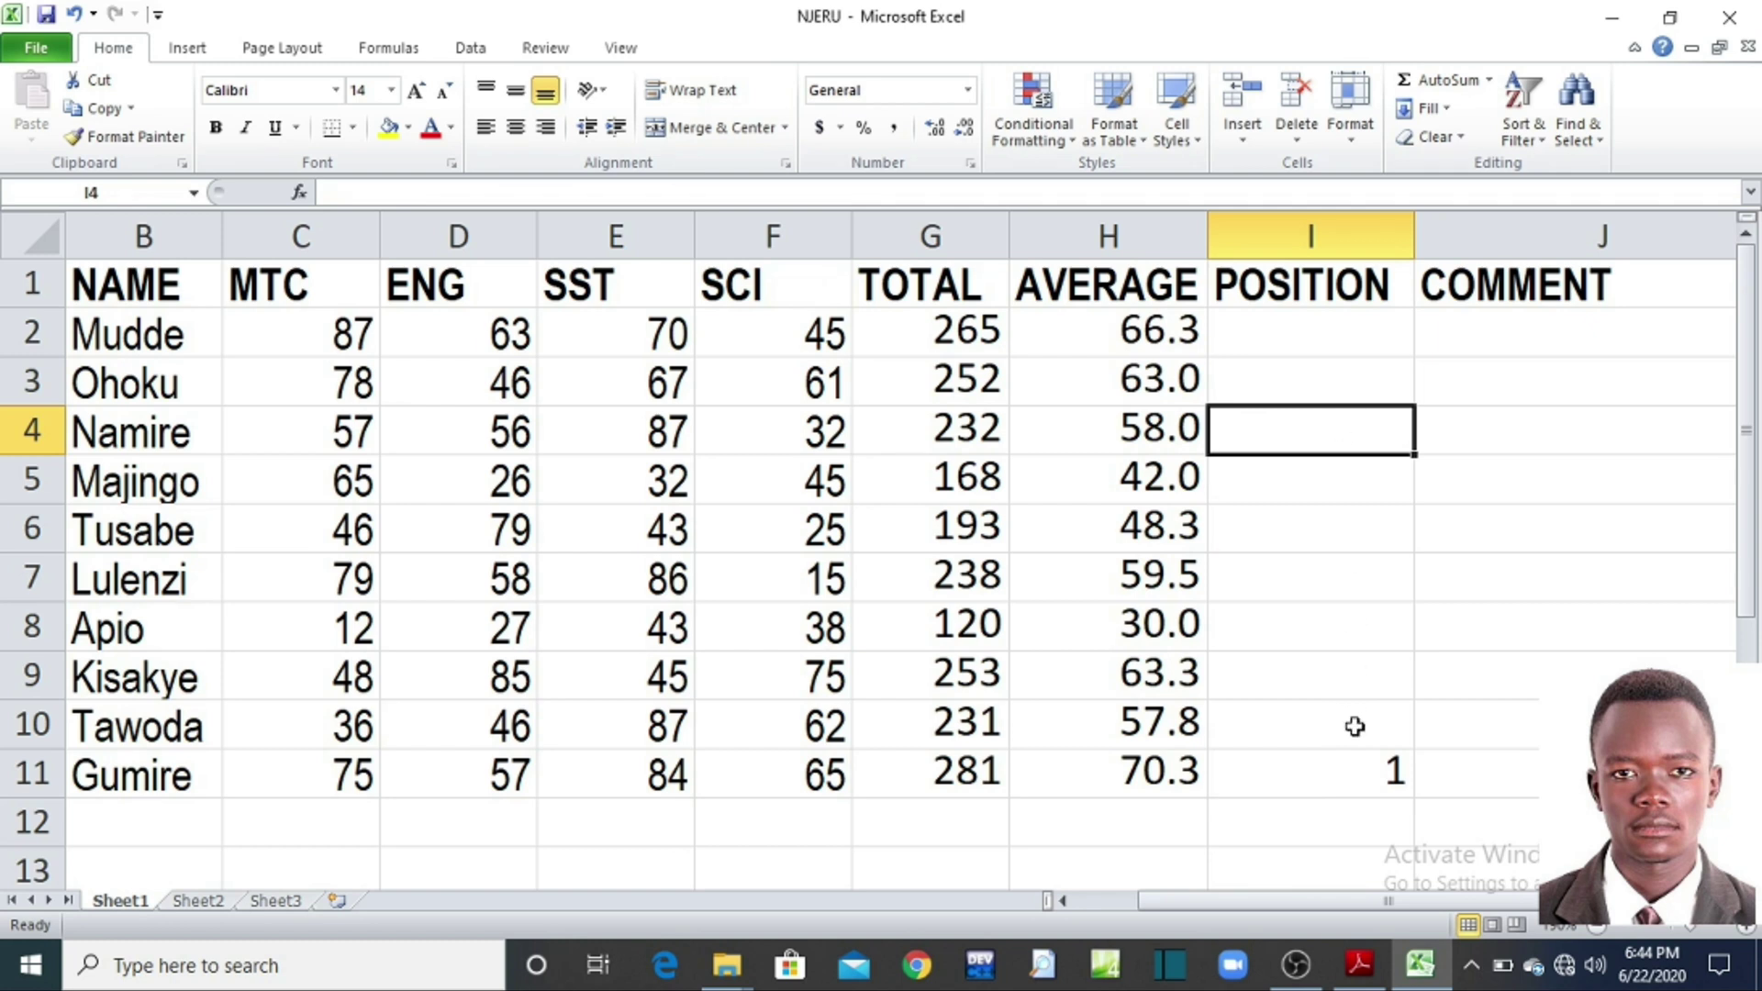
pyautogui.click(1349, 767)
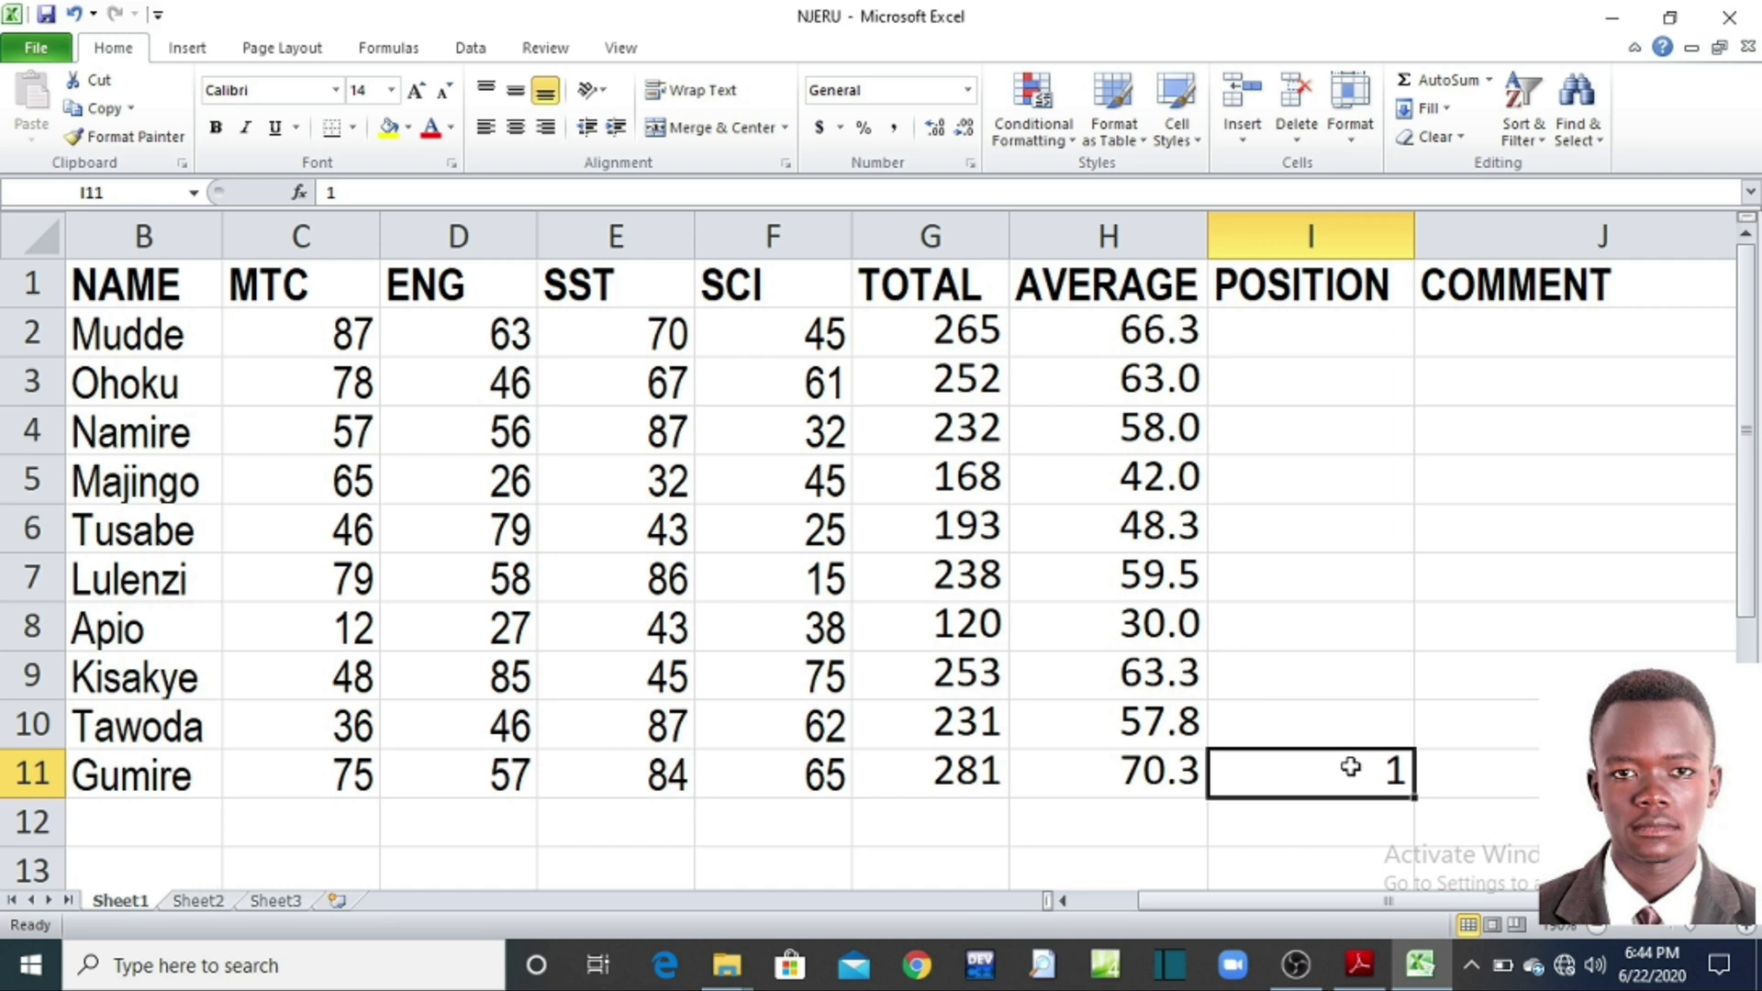
pyautogui.press('Delete')
pyautogui.click(1267, 324)
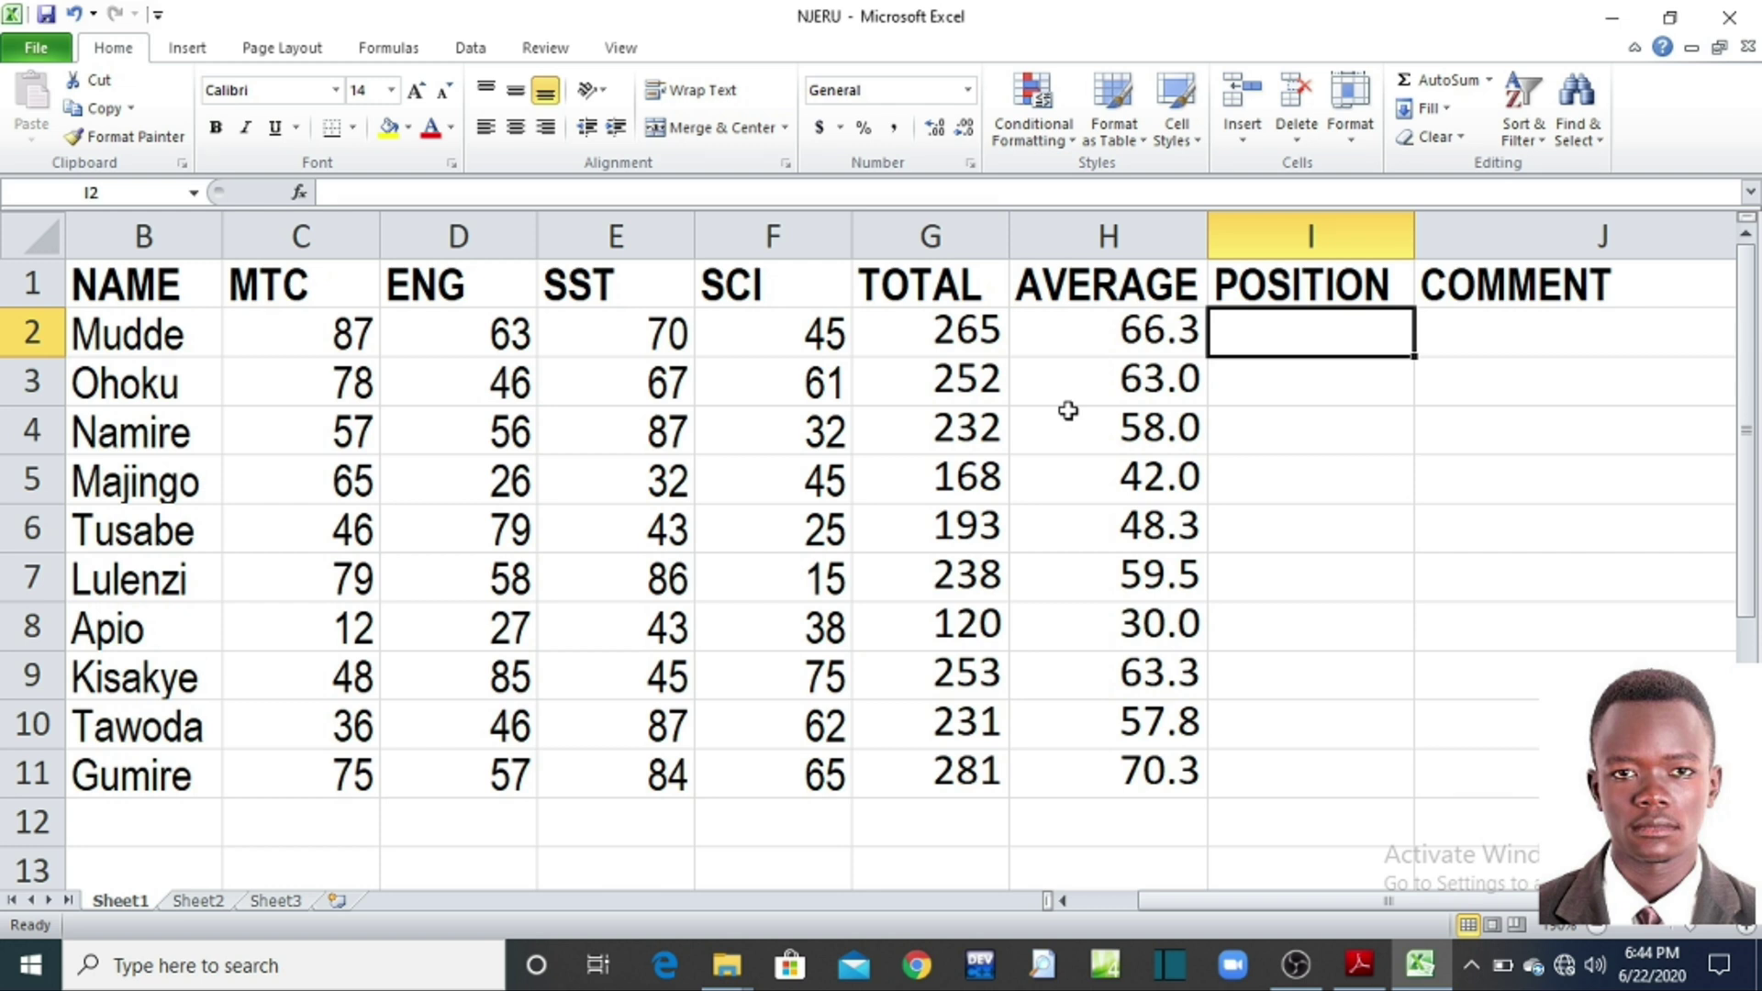
# Step: Type =RANK( in I2 and use G2 as the number to rank
pyautogui.write('=')
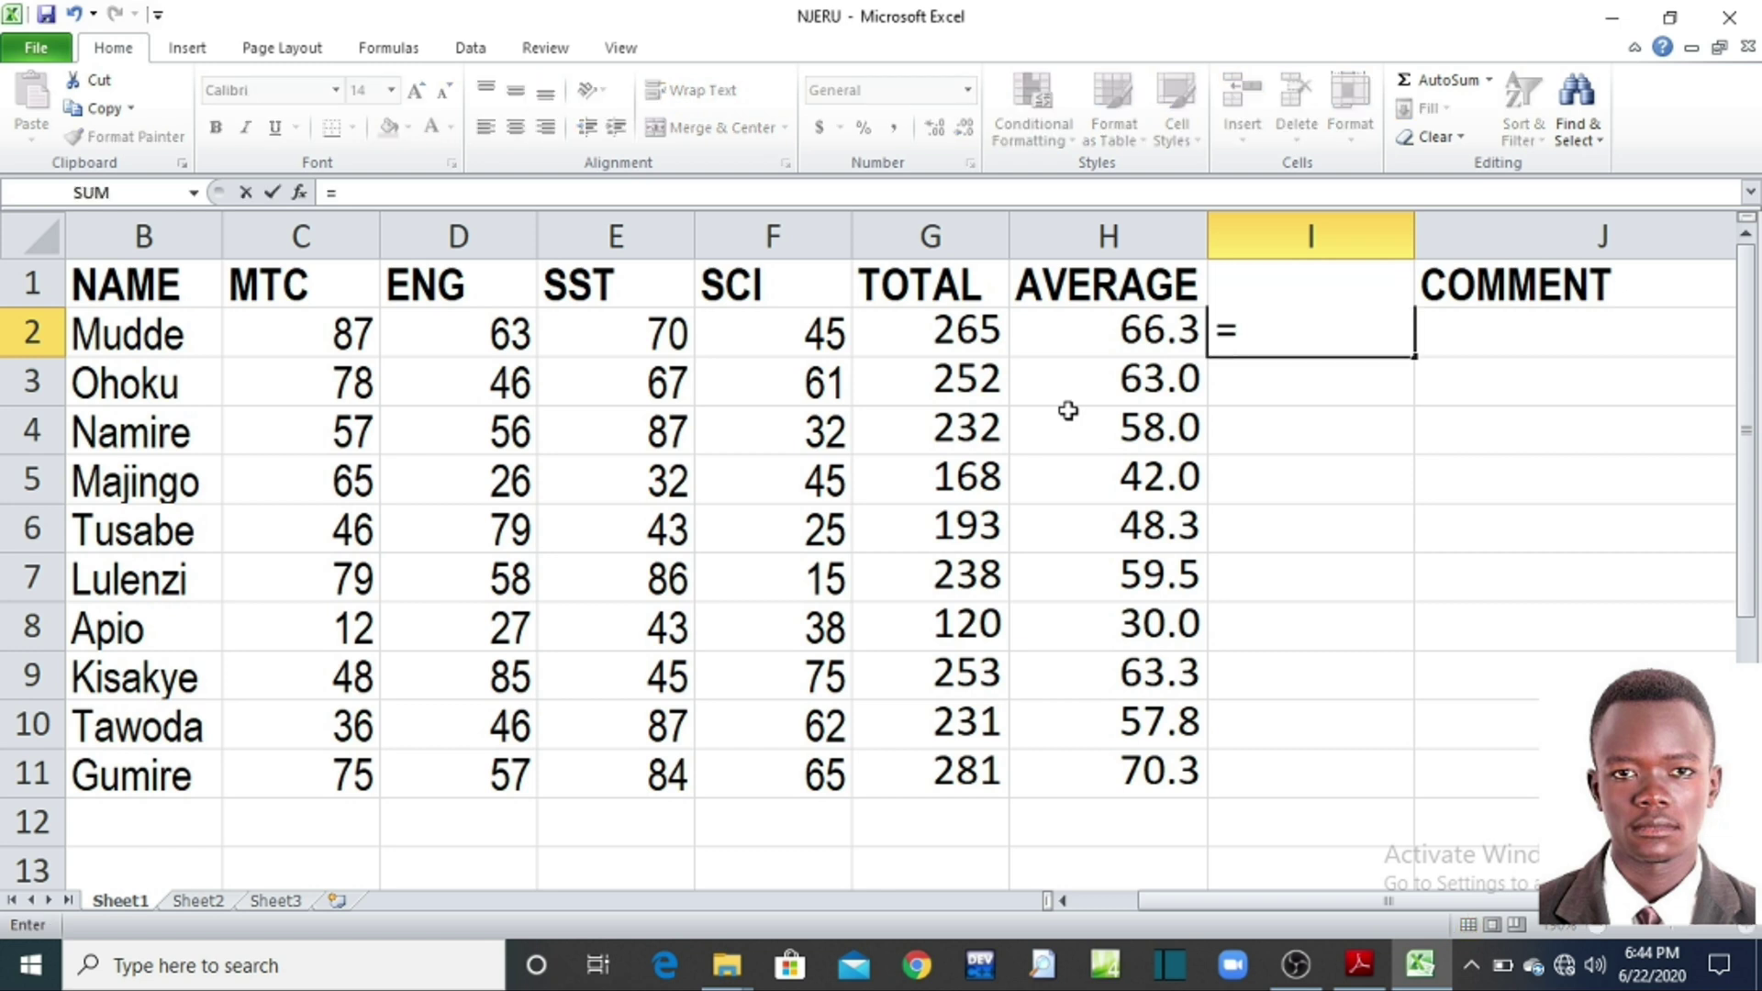
pyautogui.write('RANK')
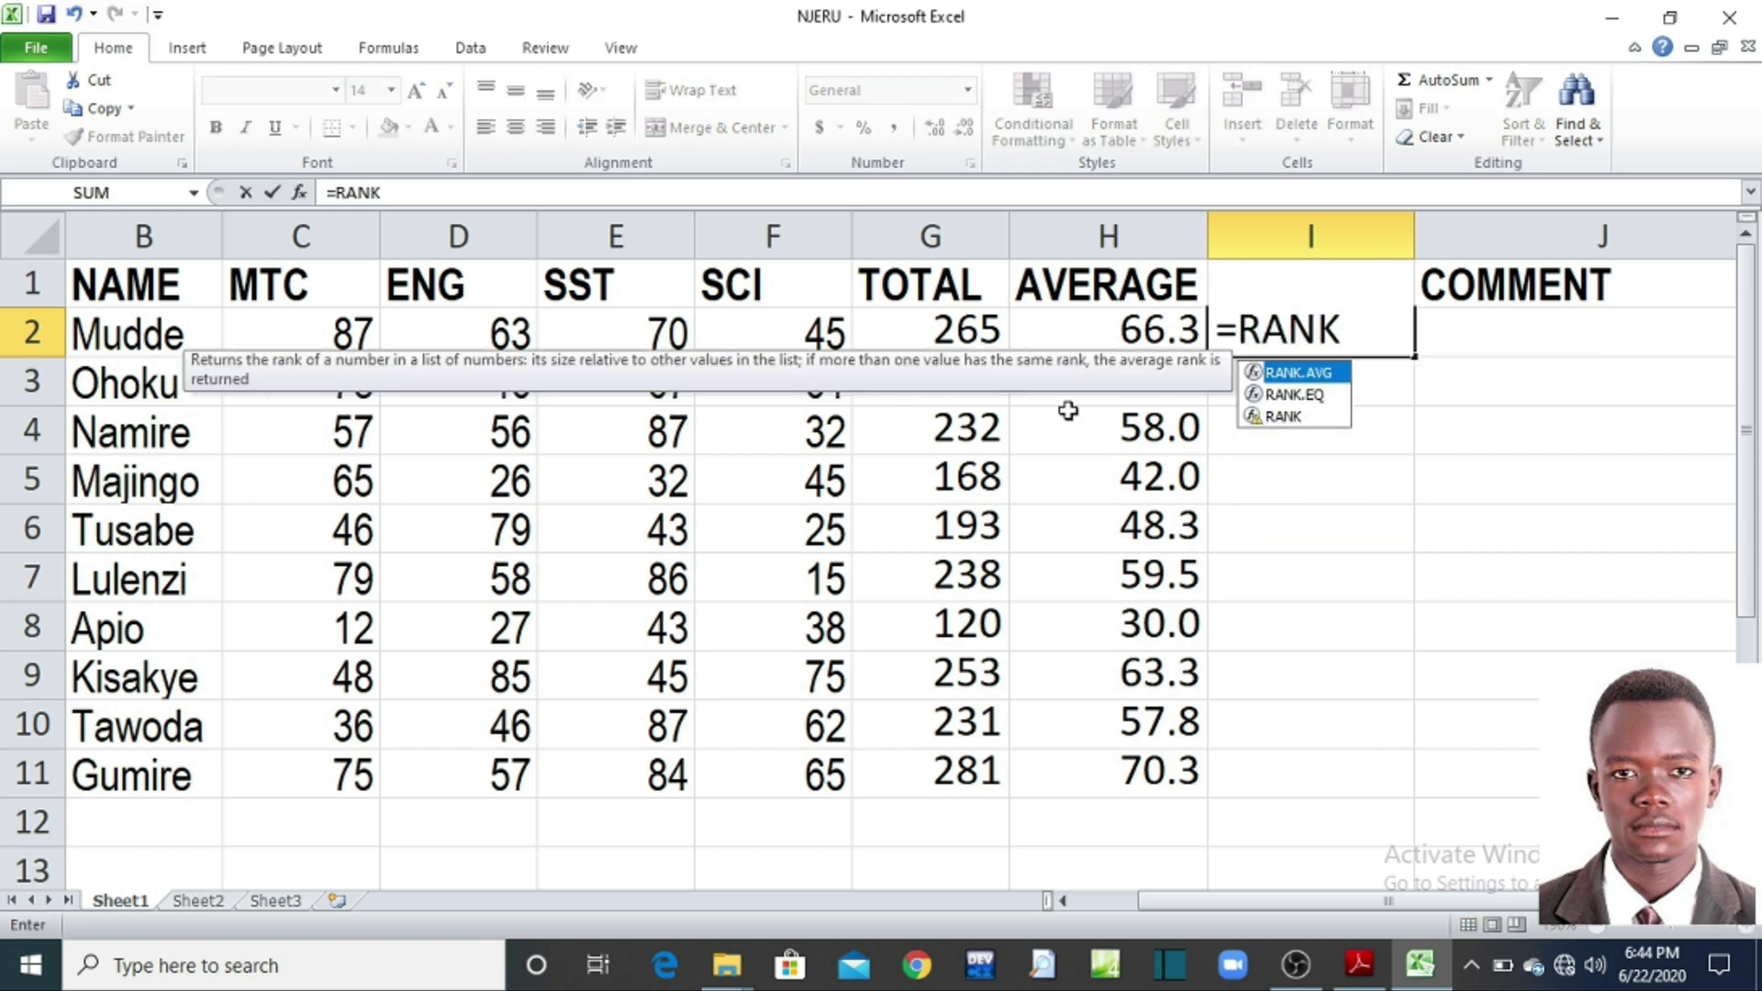
pyautogui.write('(')
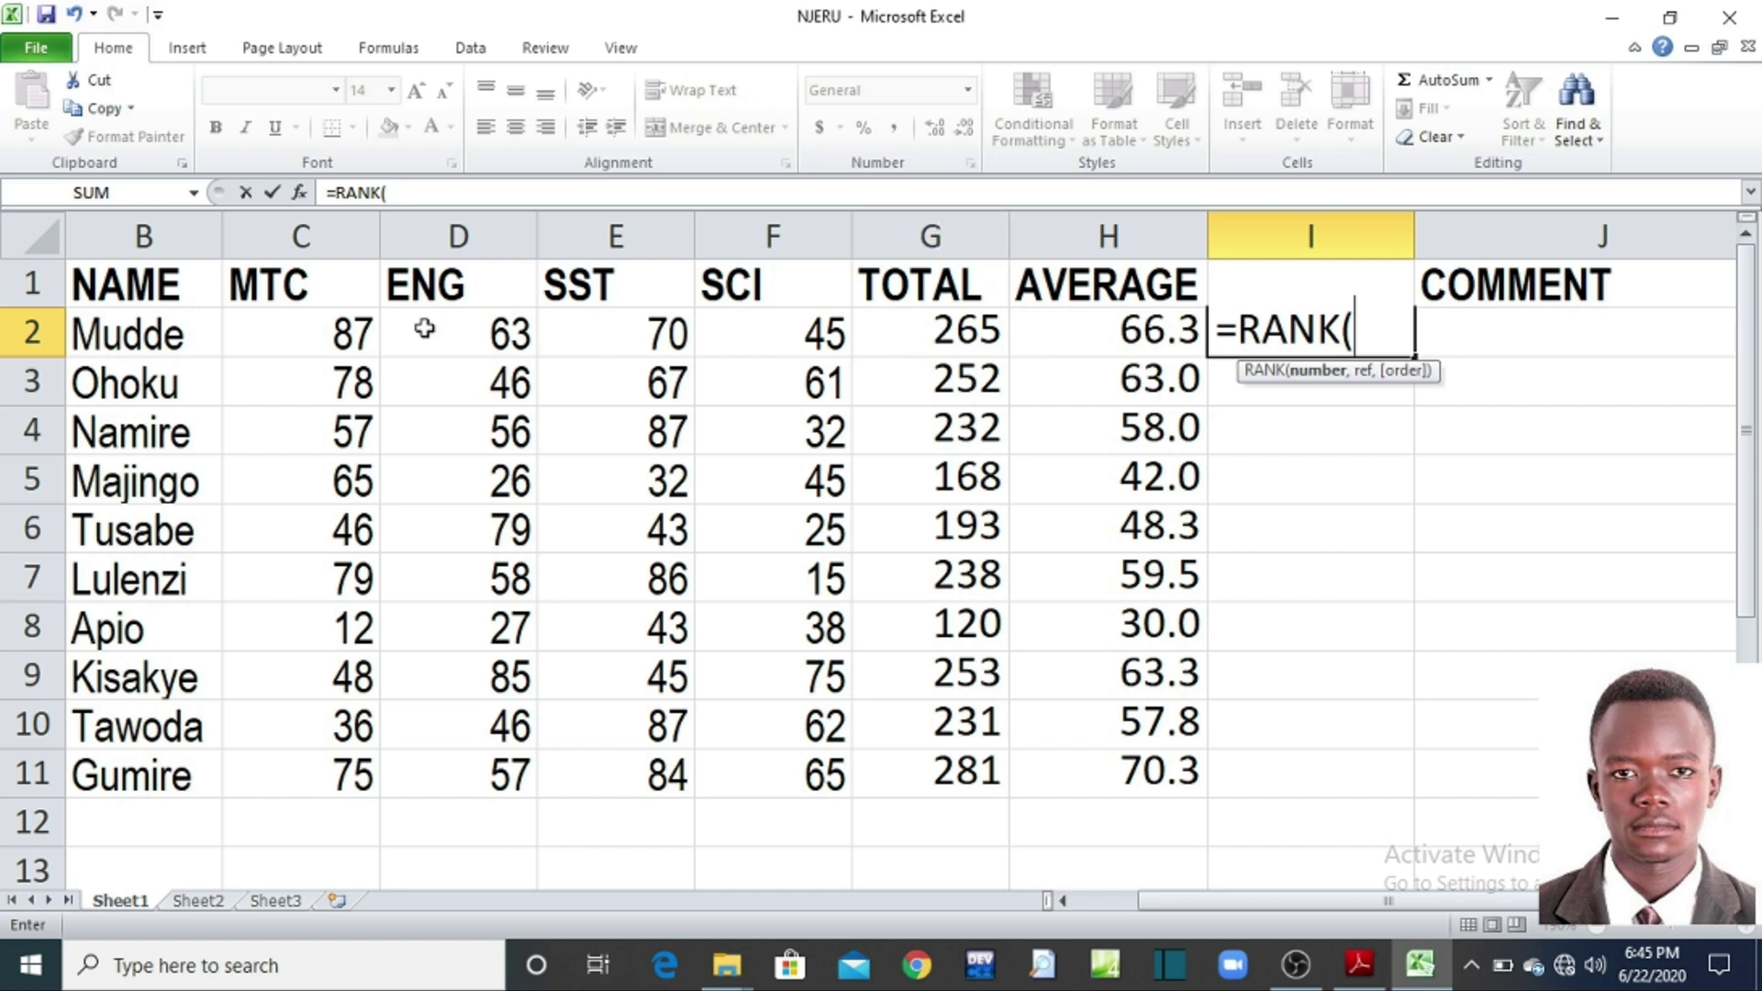
pyautogui.click(888, 334)
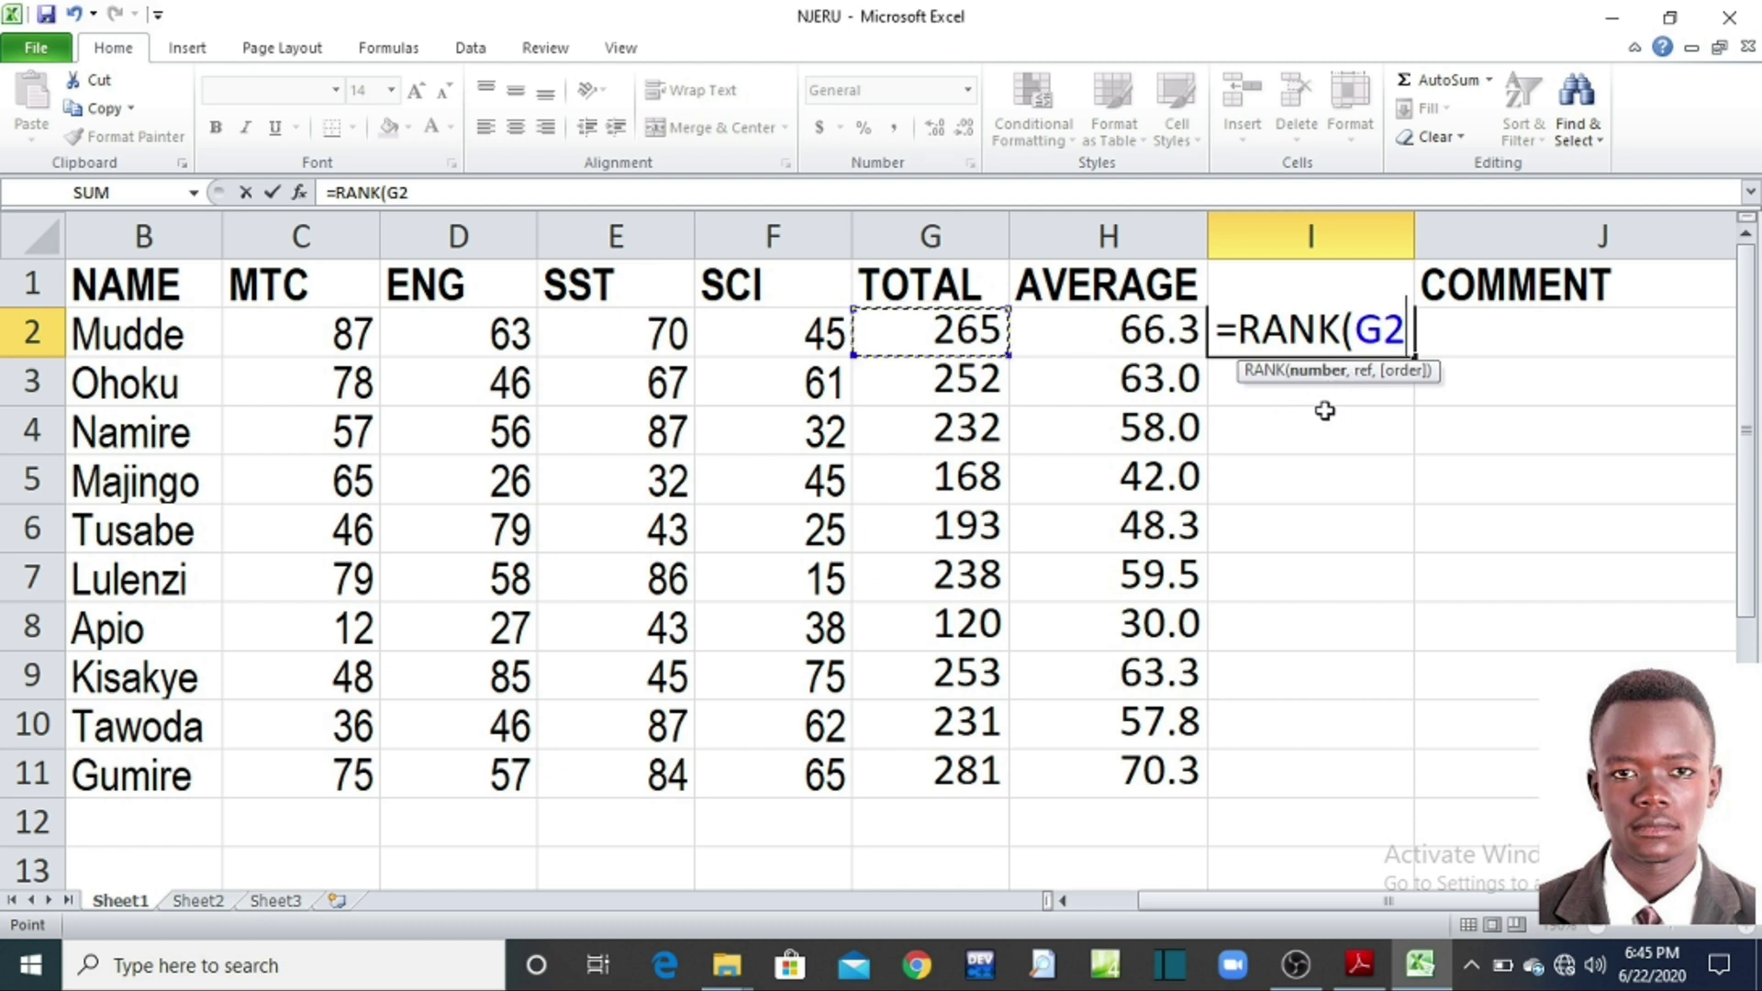
# Step: Complete I2 as =RANK(G2,$G$2:$G$11,0), ranking totals in descending order
pyautogui.write(',')
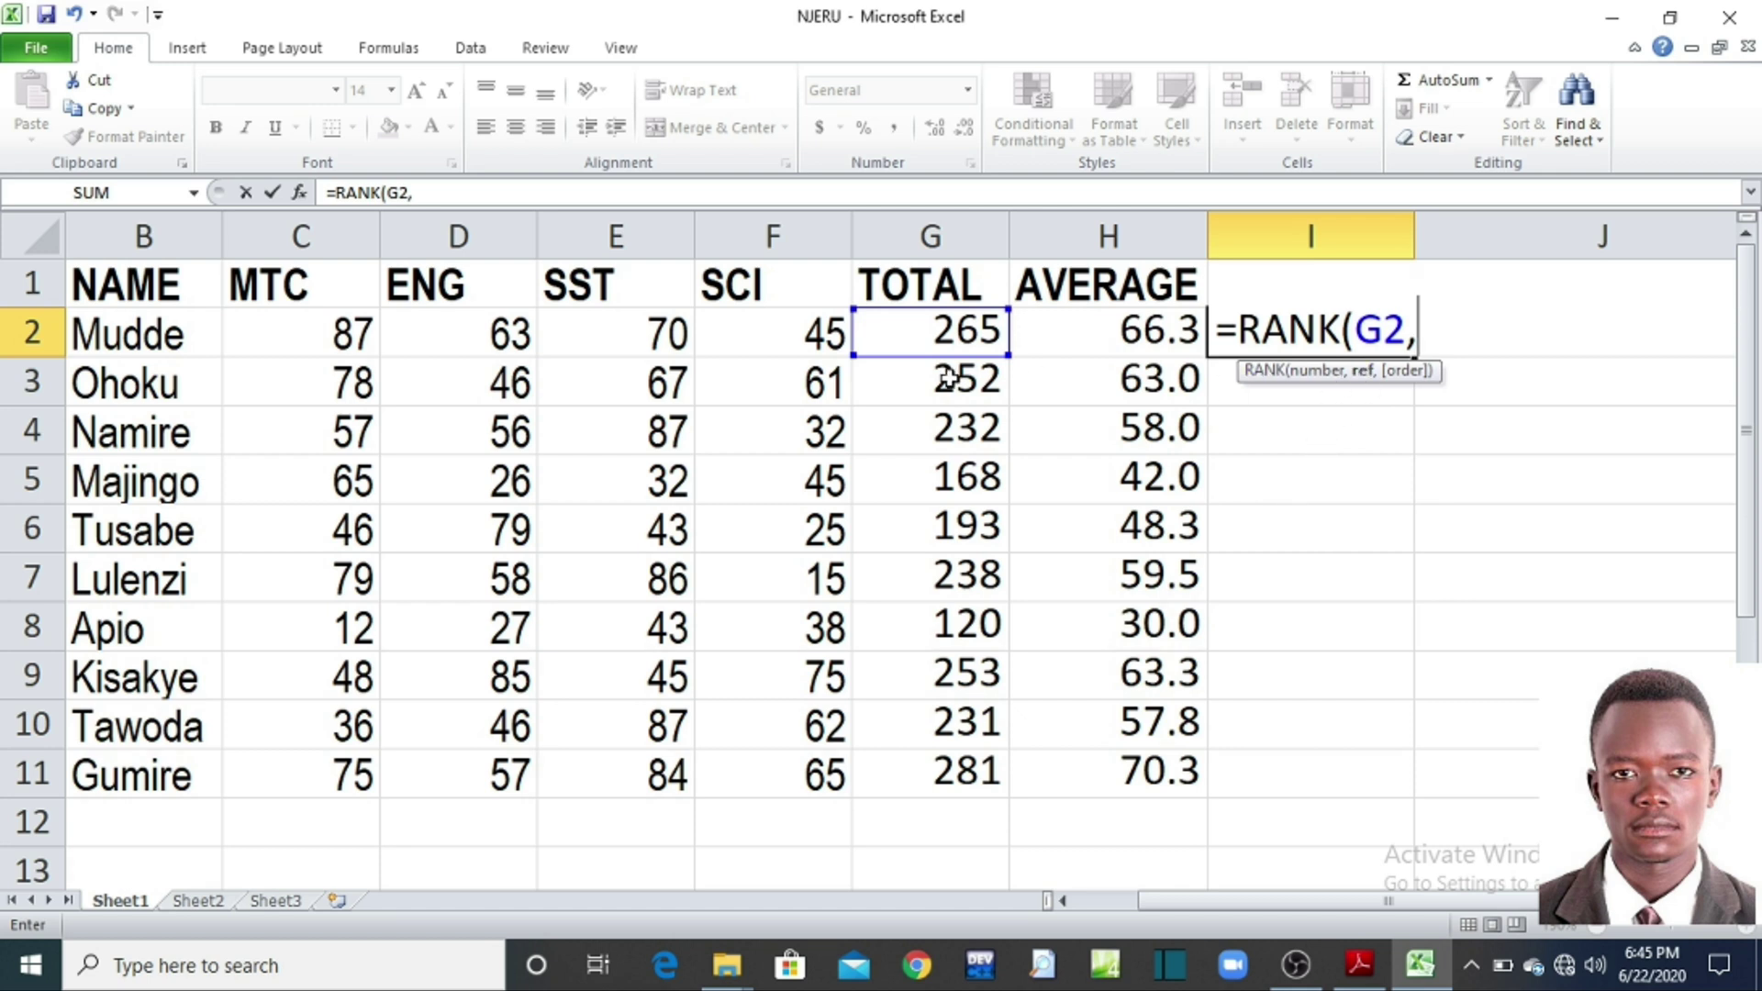
pyautogui.moveTo(950, 335); pyautogui.dragTo(932, 761)
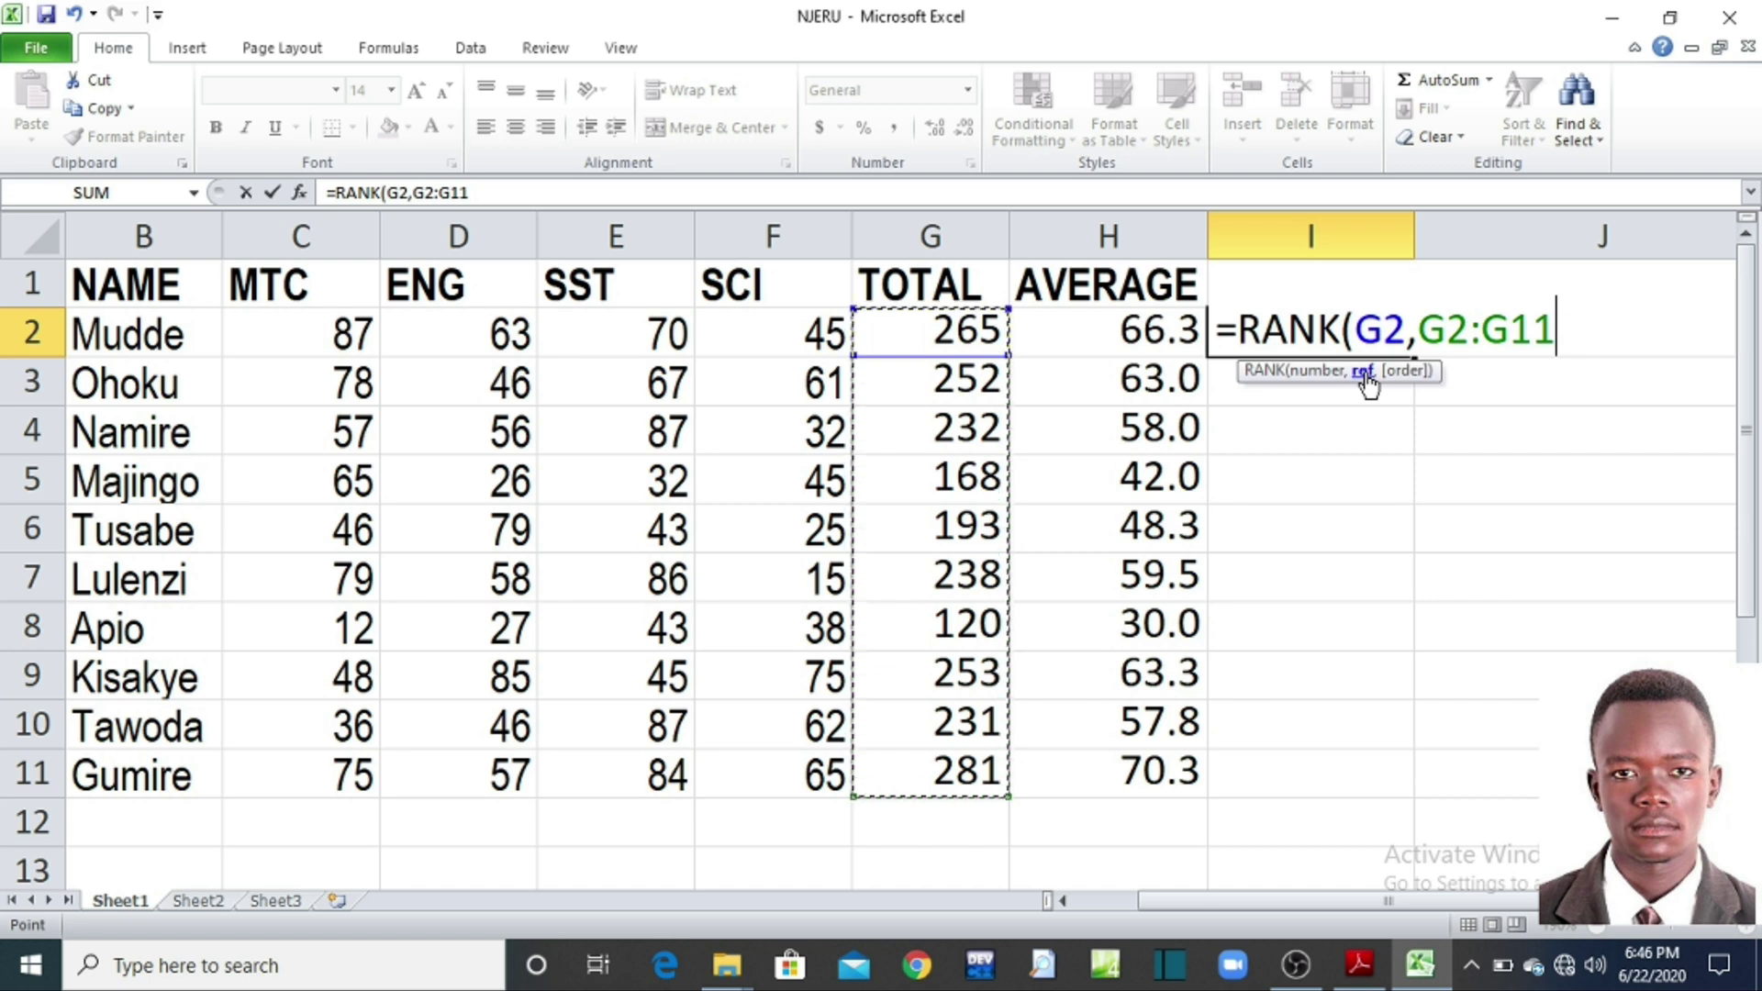
pyautogui.write('F')
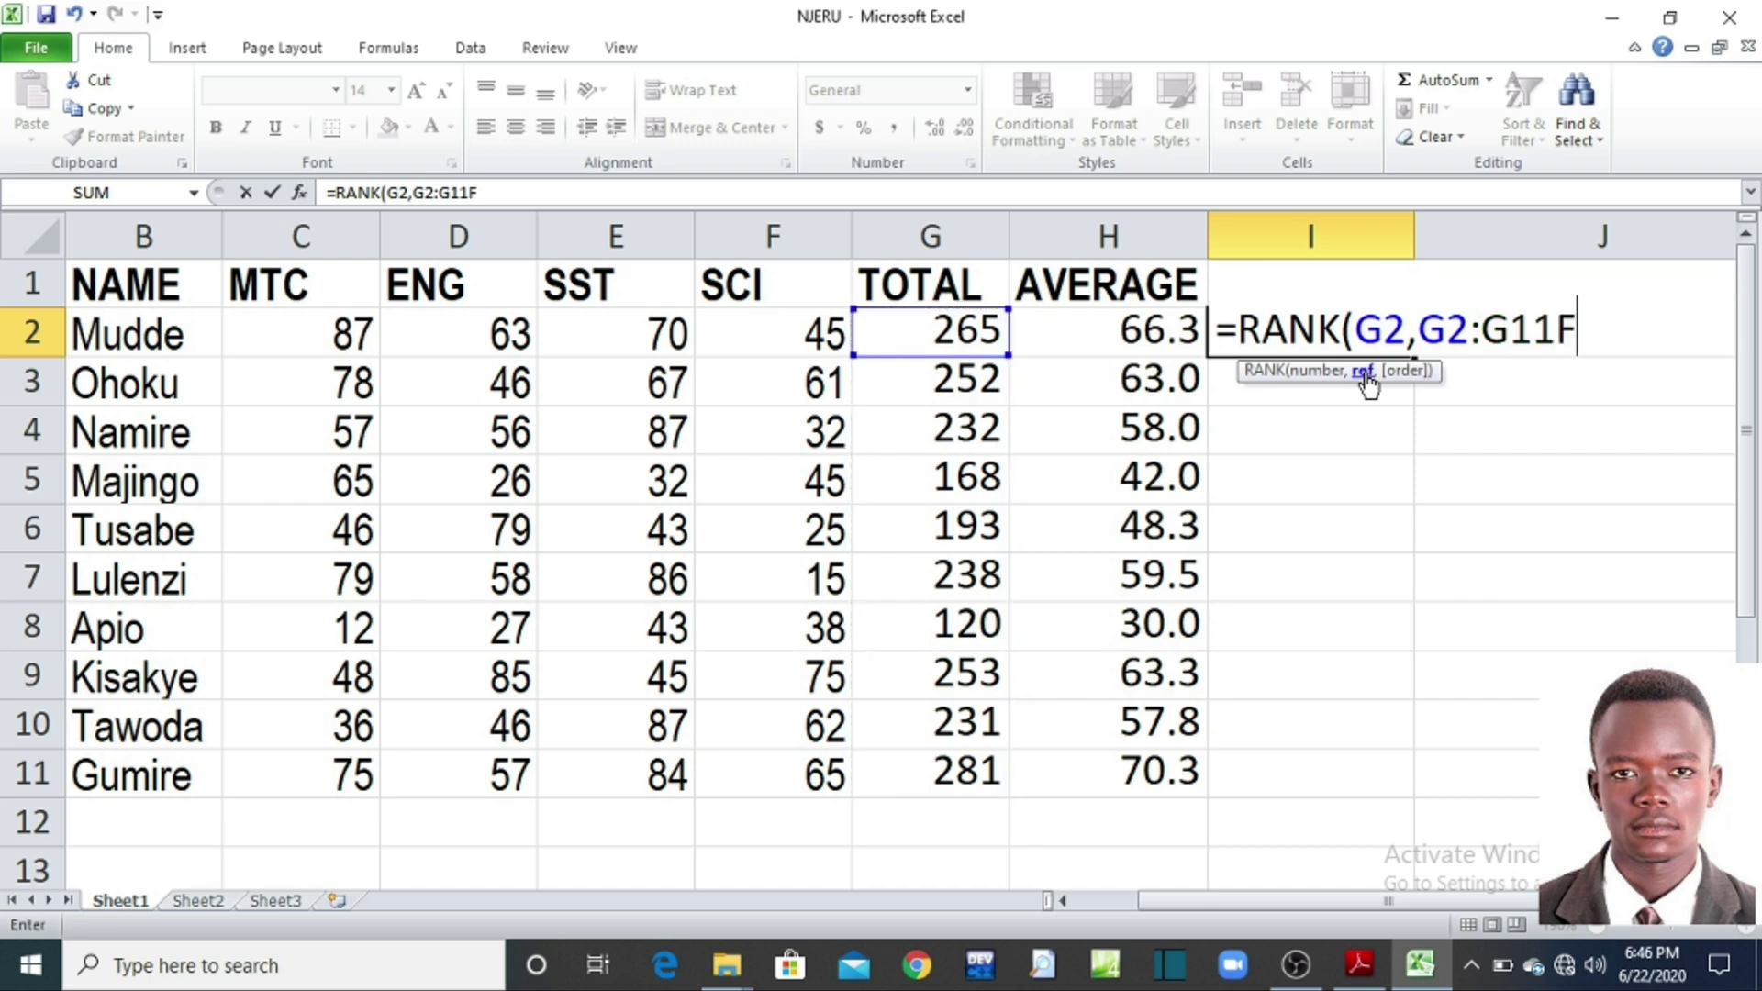
pyautogui.write('4')
pyautogui.press('BackSpace')
pyautogui.press('BackSpace')
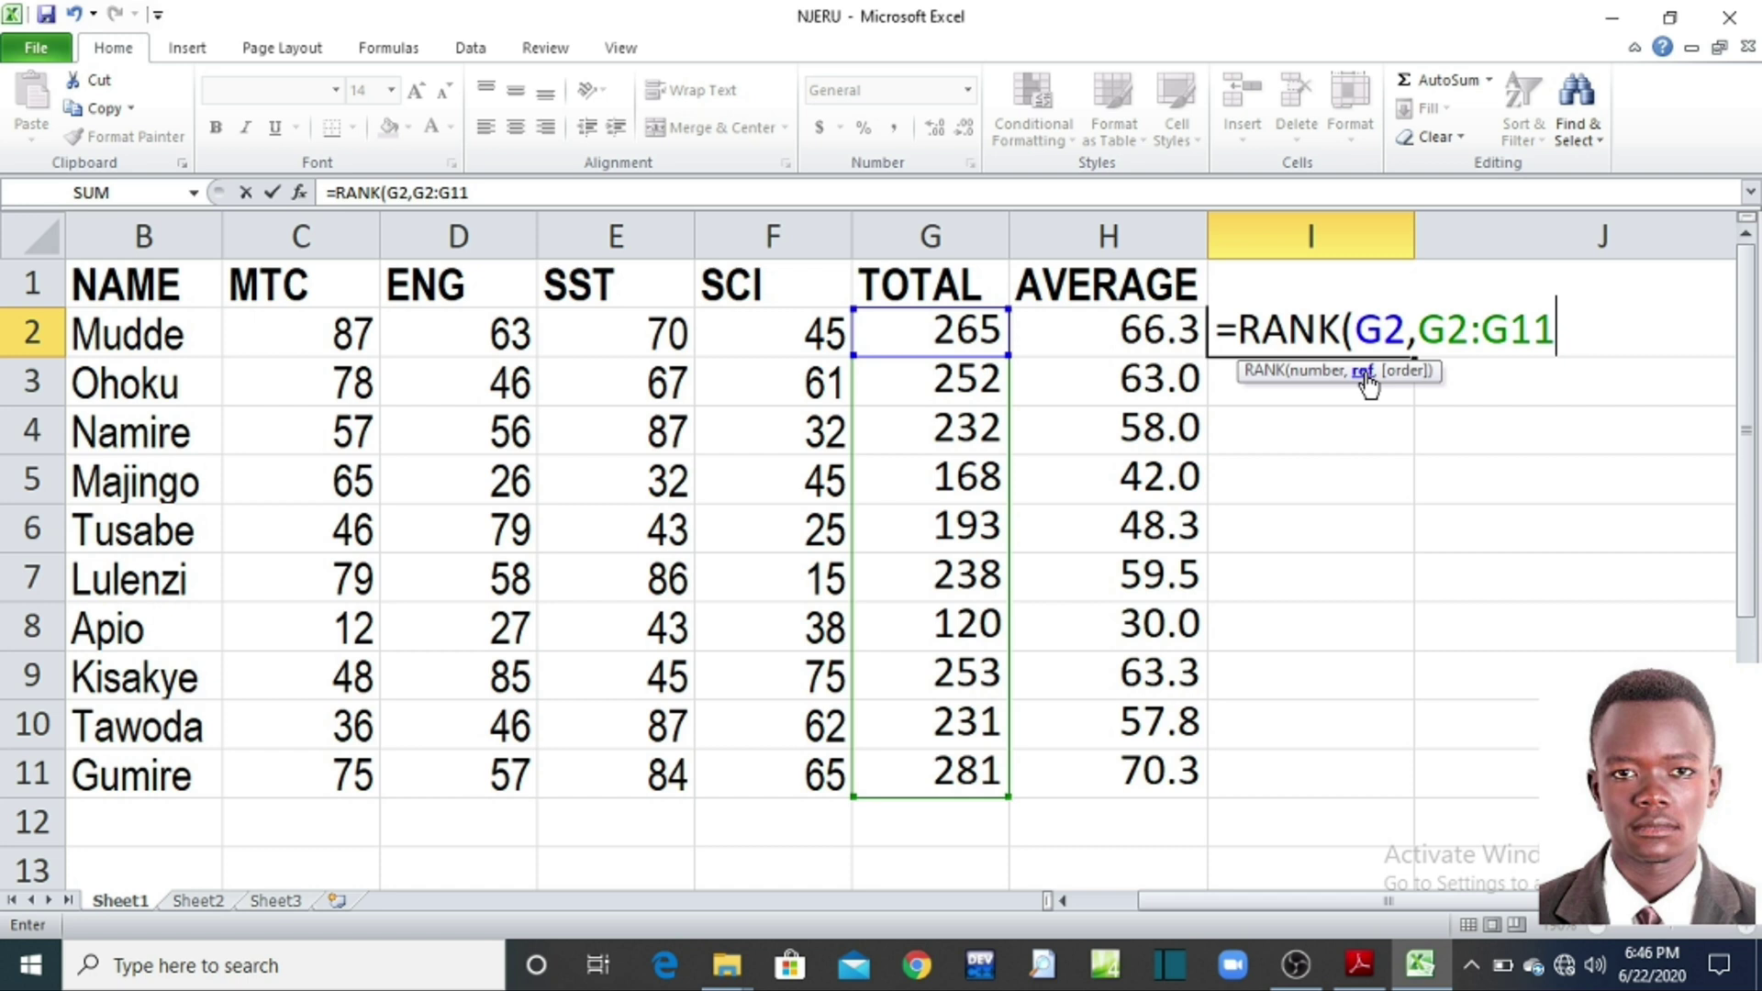
pyautogui.press('F4')
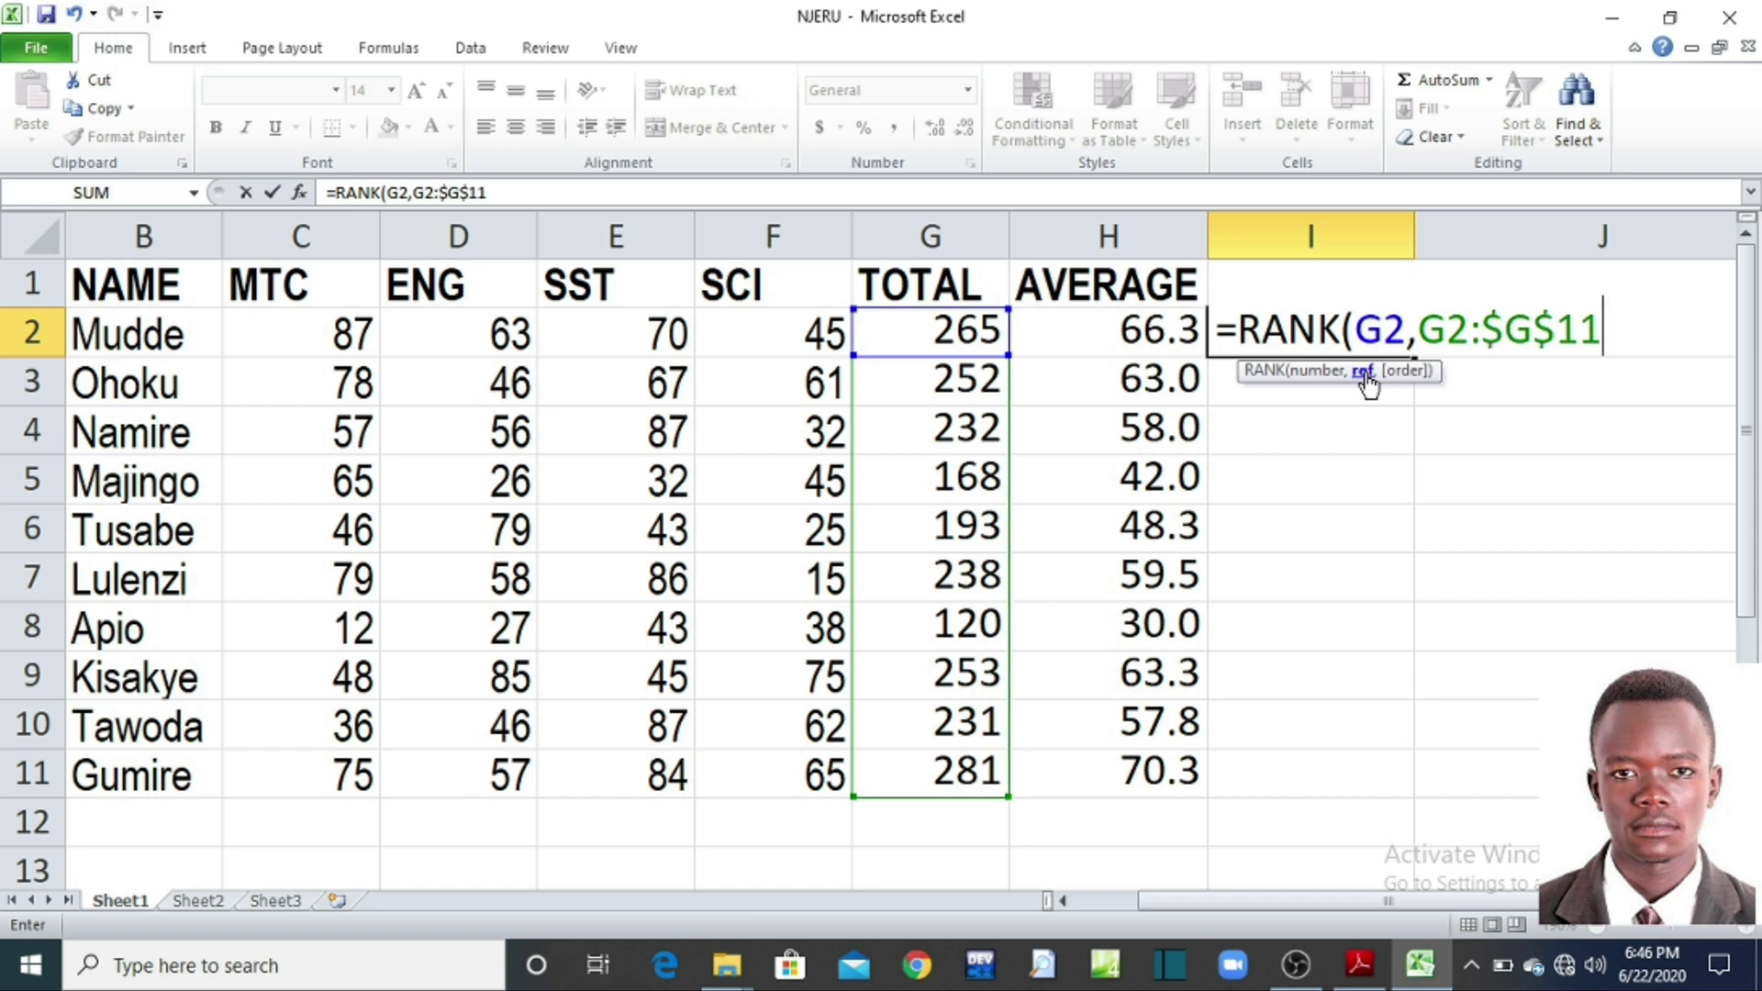
pyautogui.click(1449, 330)
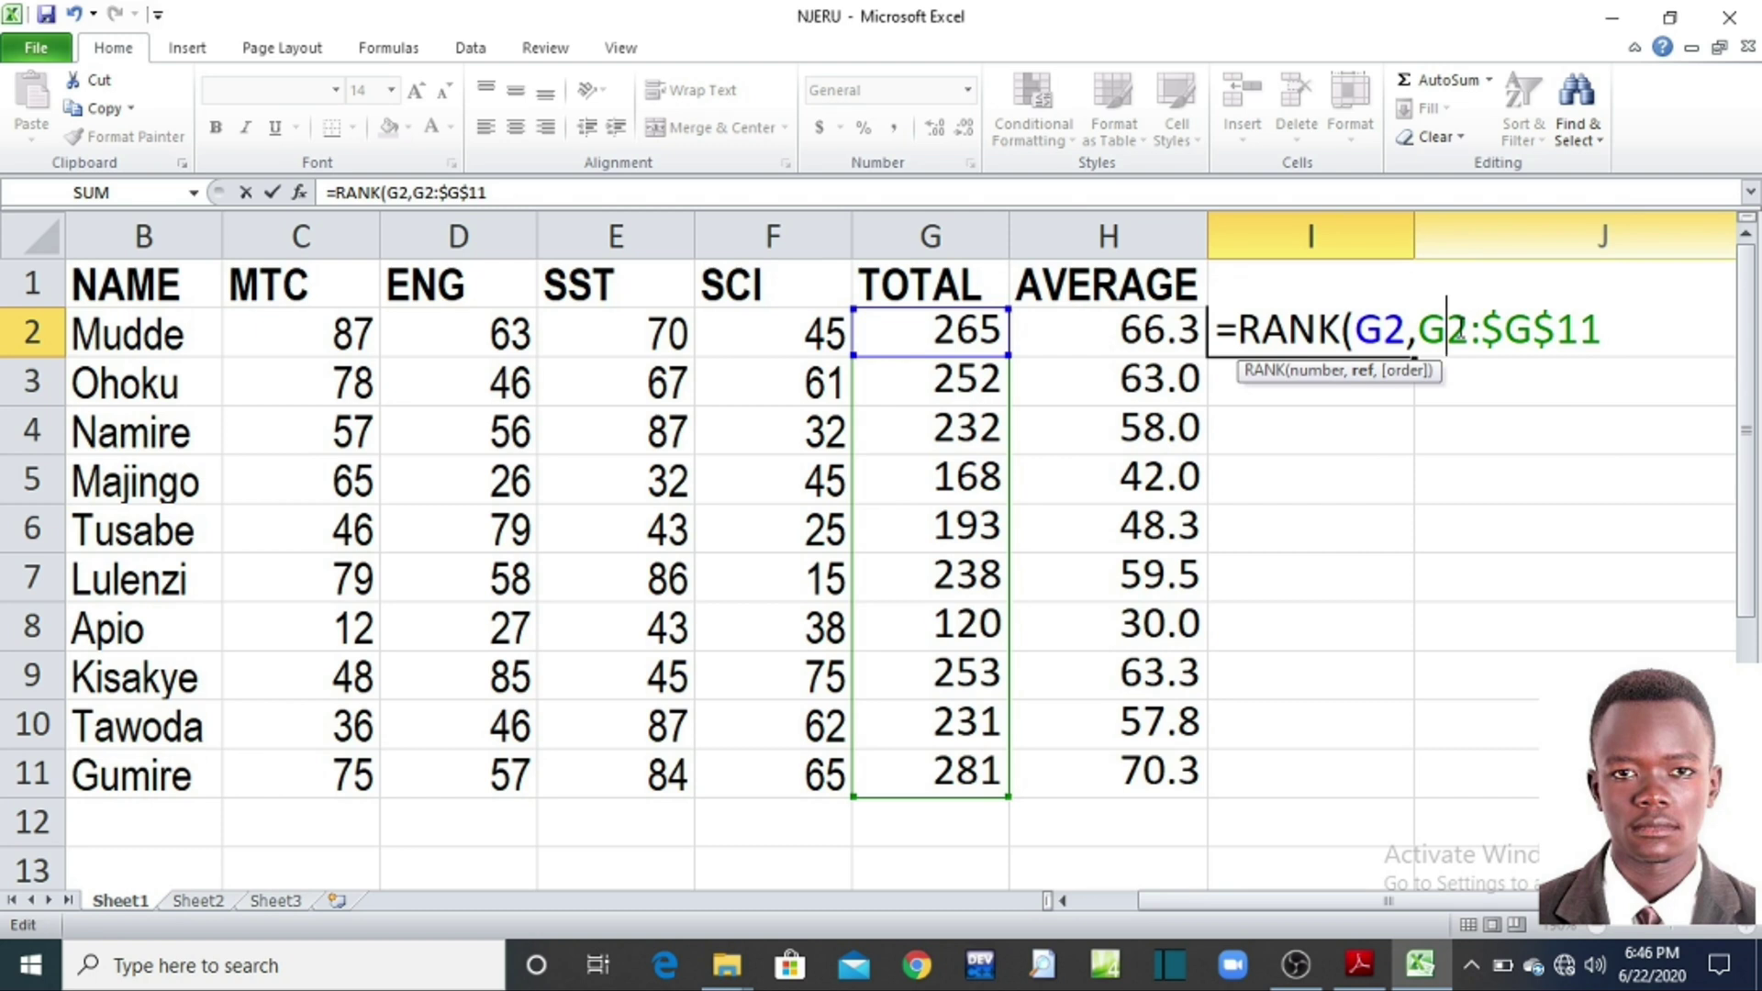
pyautogui.press('F4')
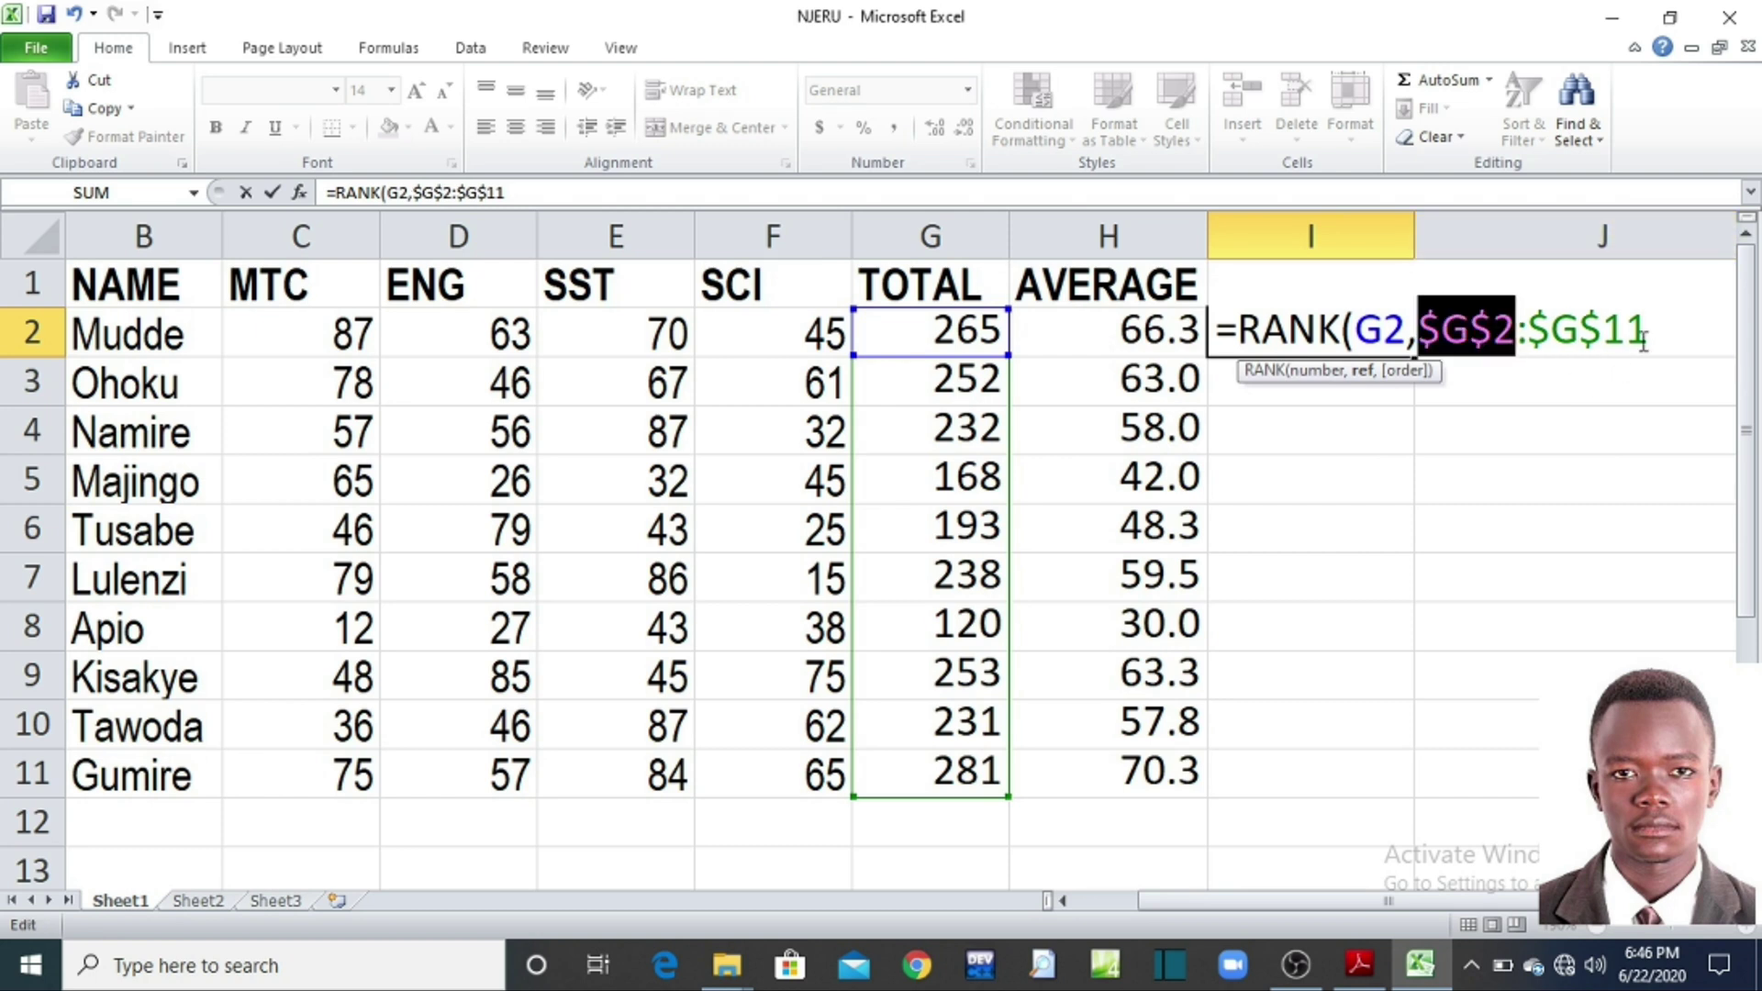
pyautogui.click(1649, 330)
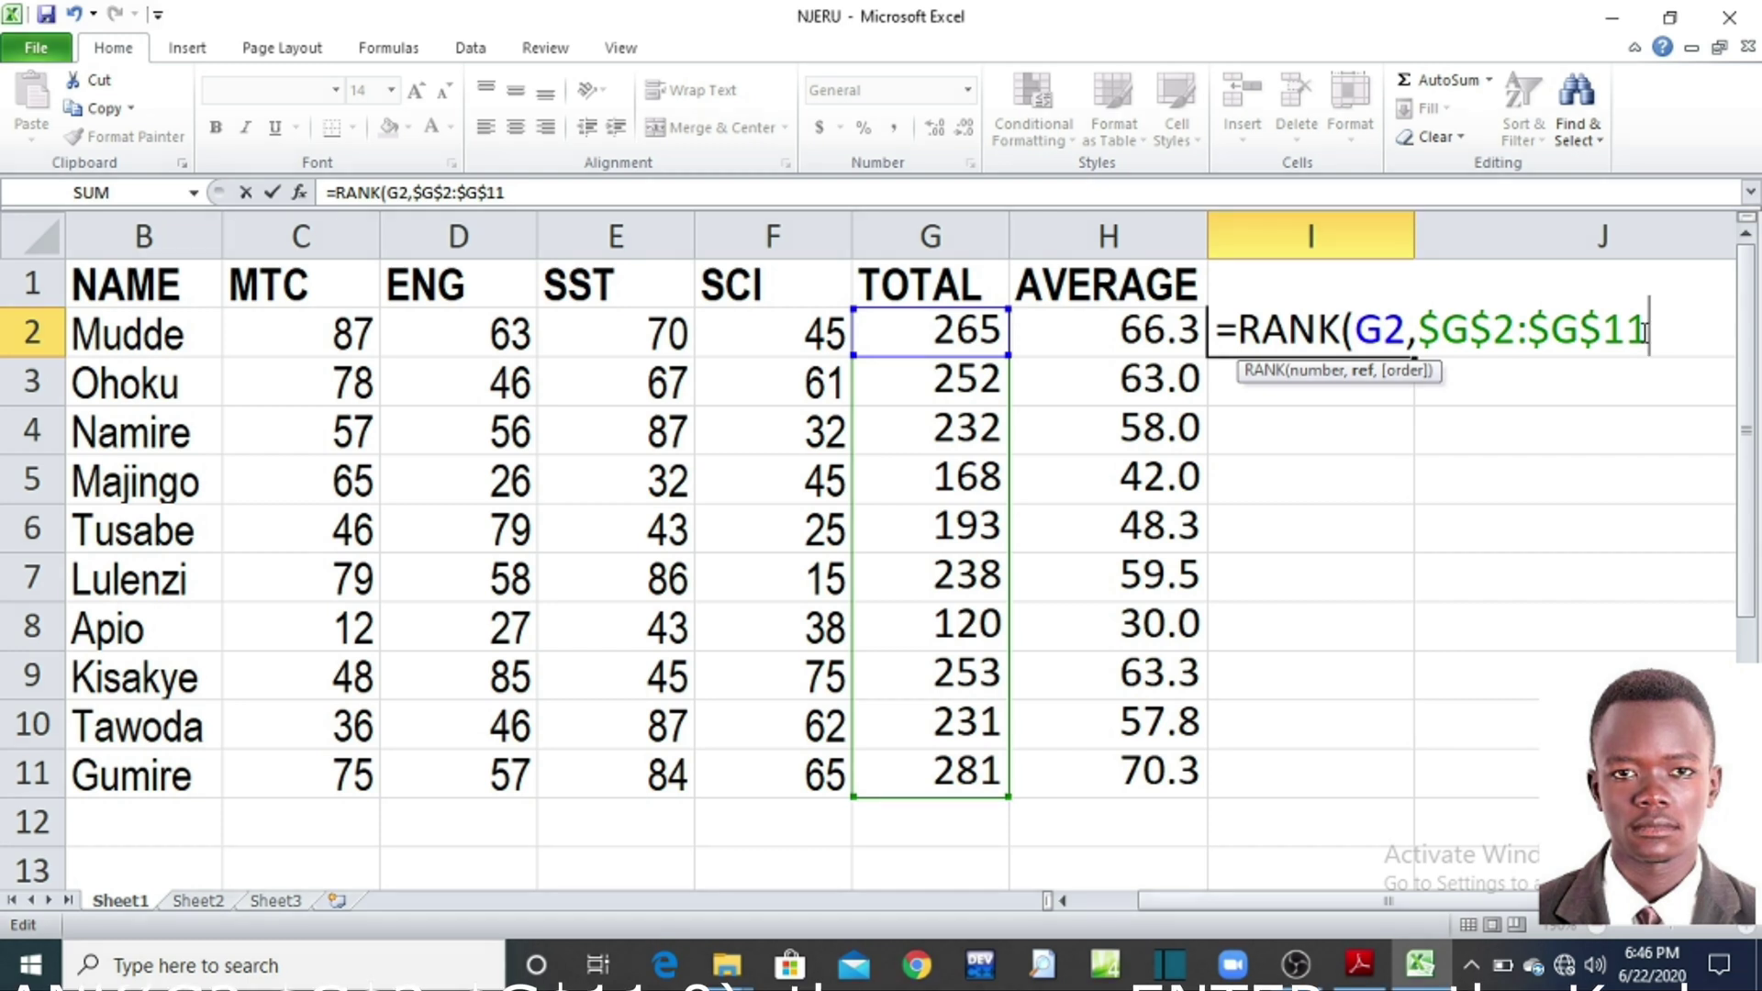
pyautogui.write(',')
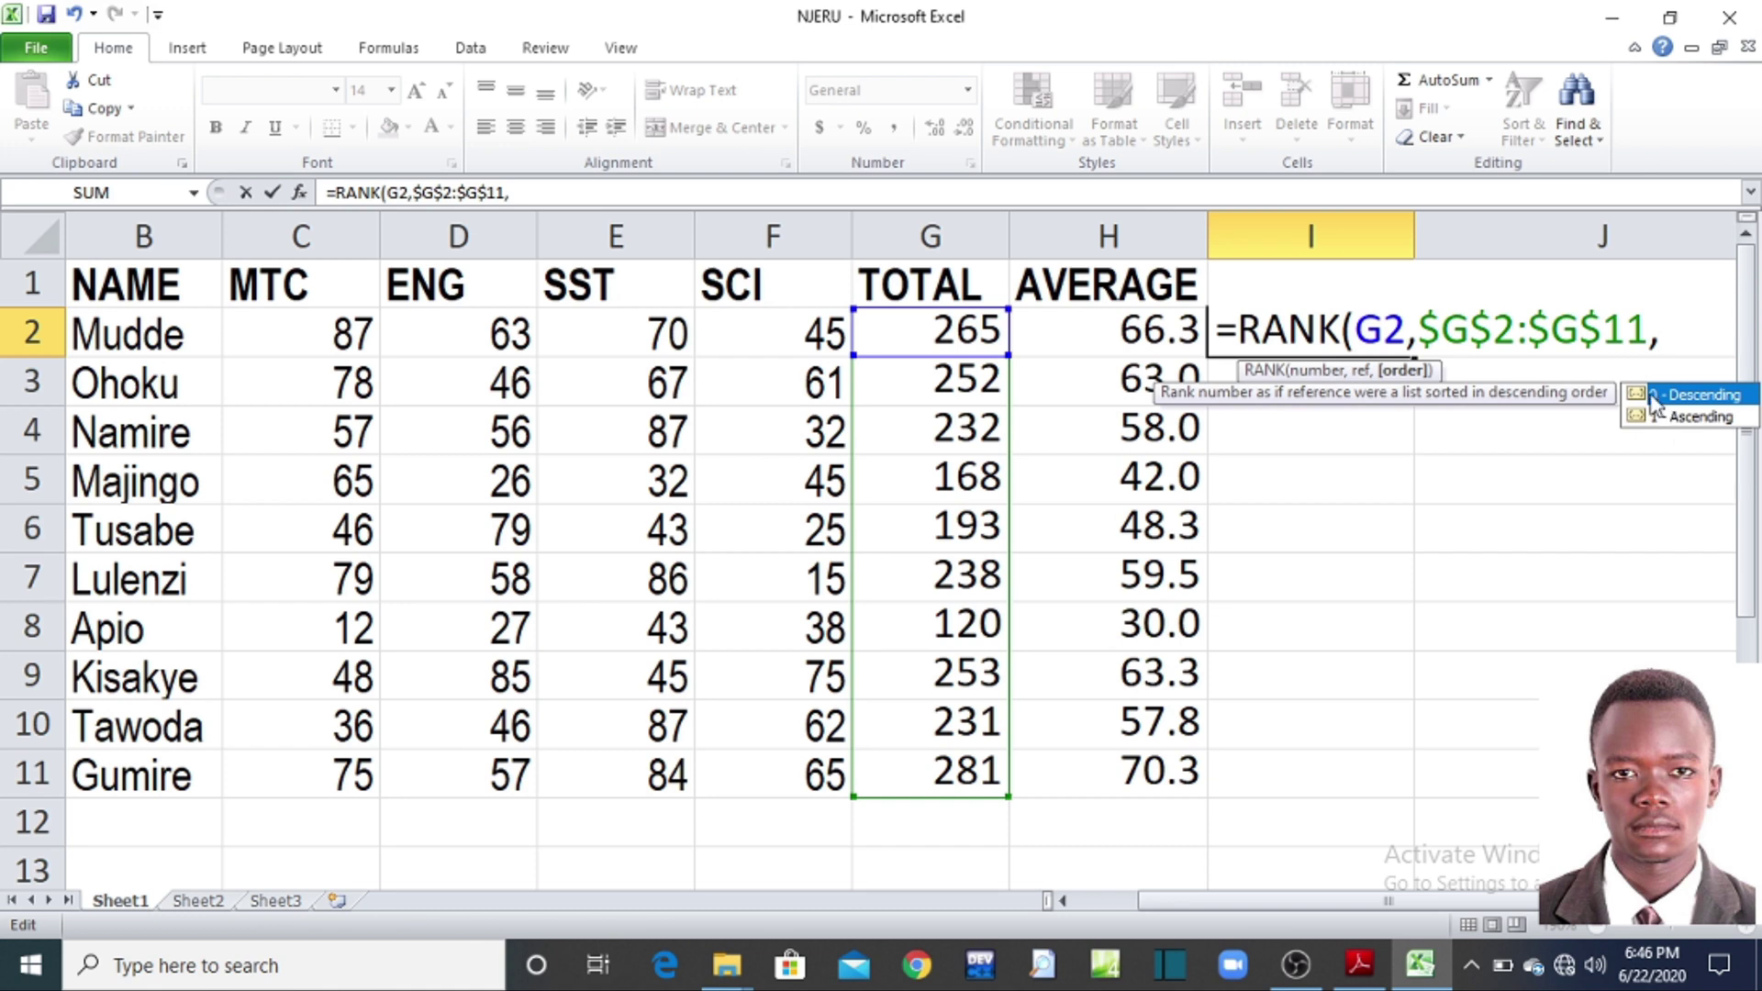
pyautogui.write('0')
pyautogui.write(')')
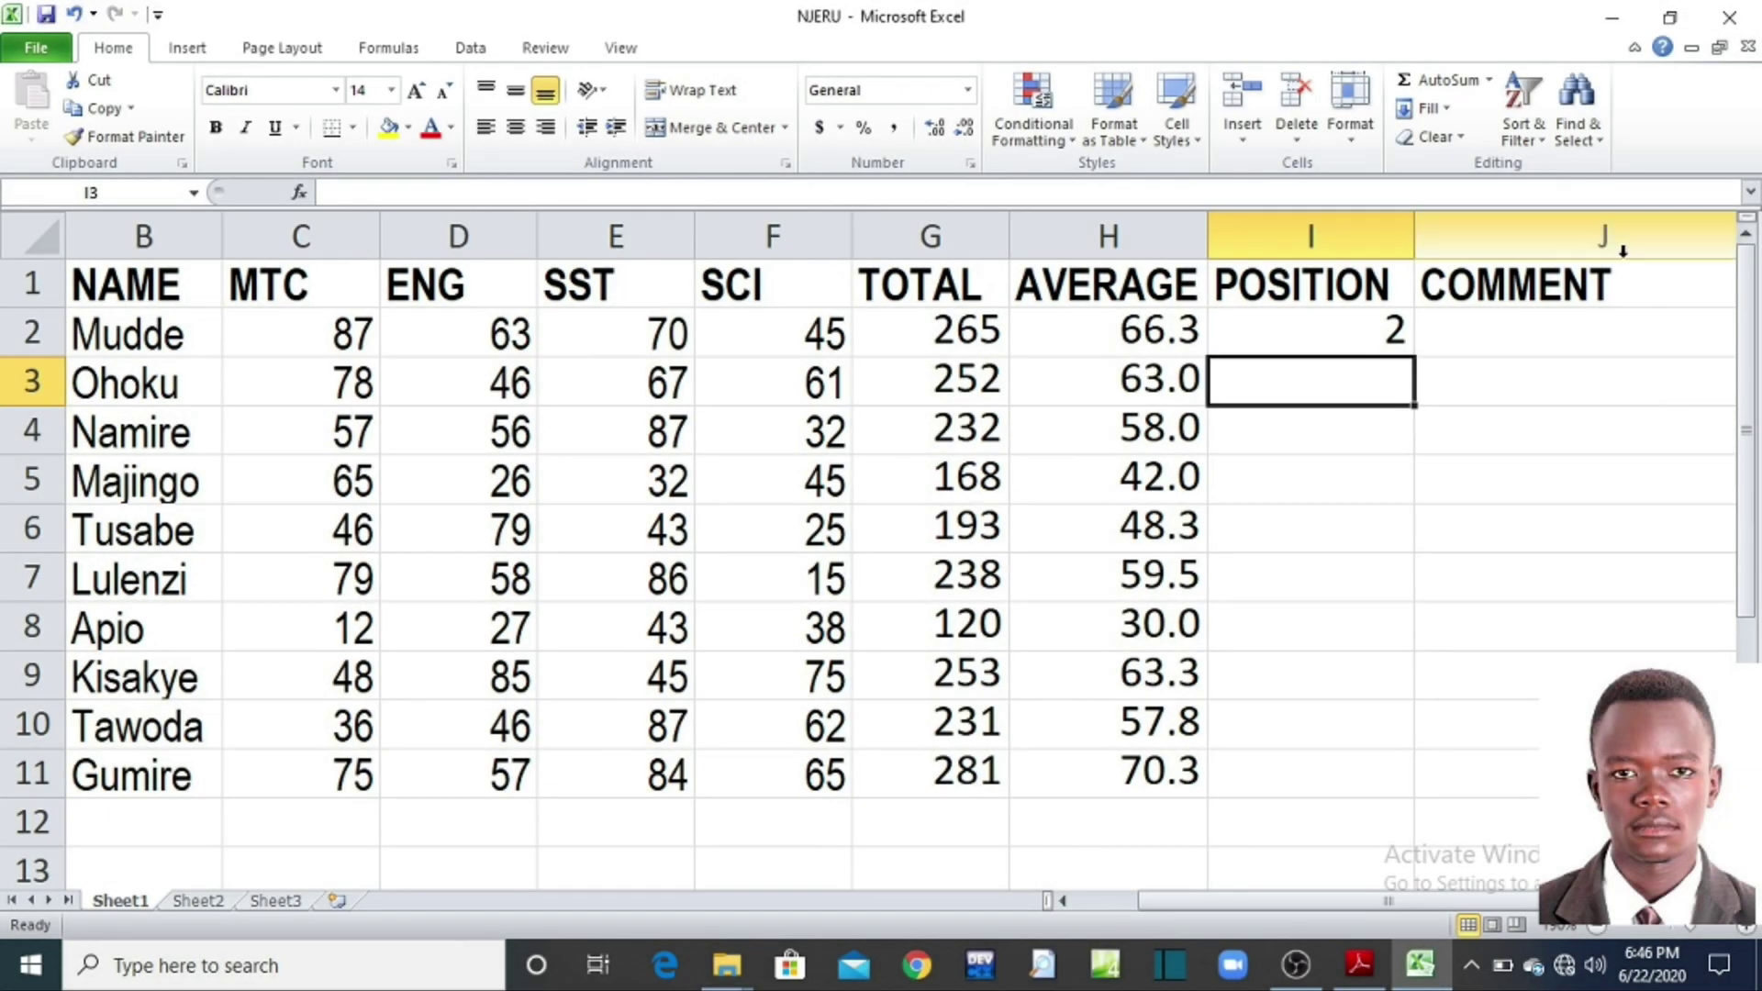
# Step: Fill the rank down I2:I11, undo it, and delete the formula from I2
pyautogui.click(1359, 338)
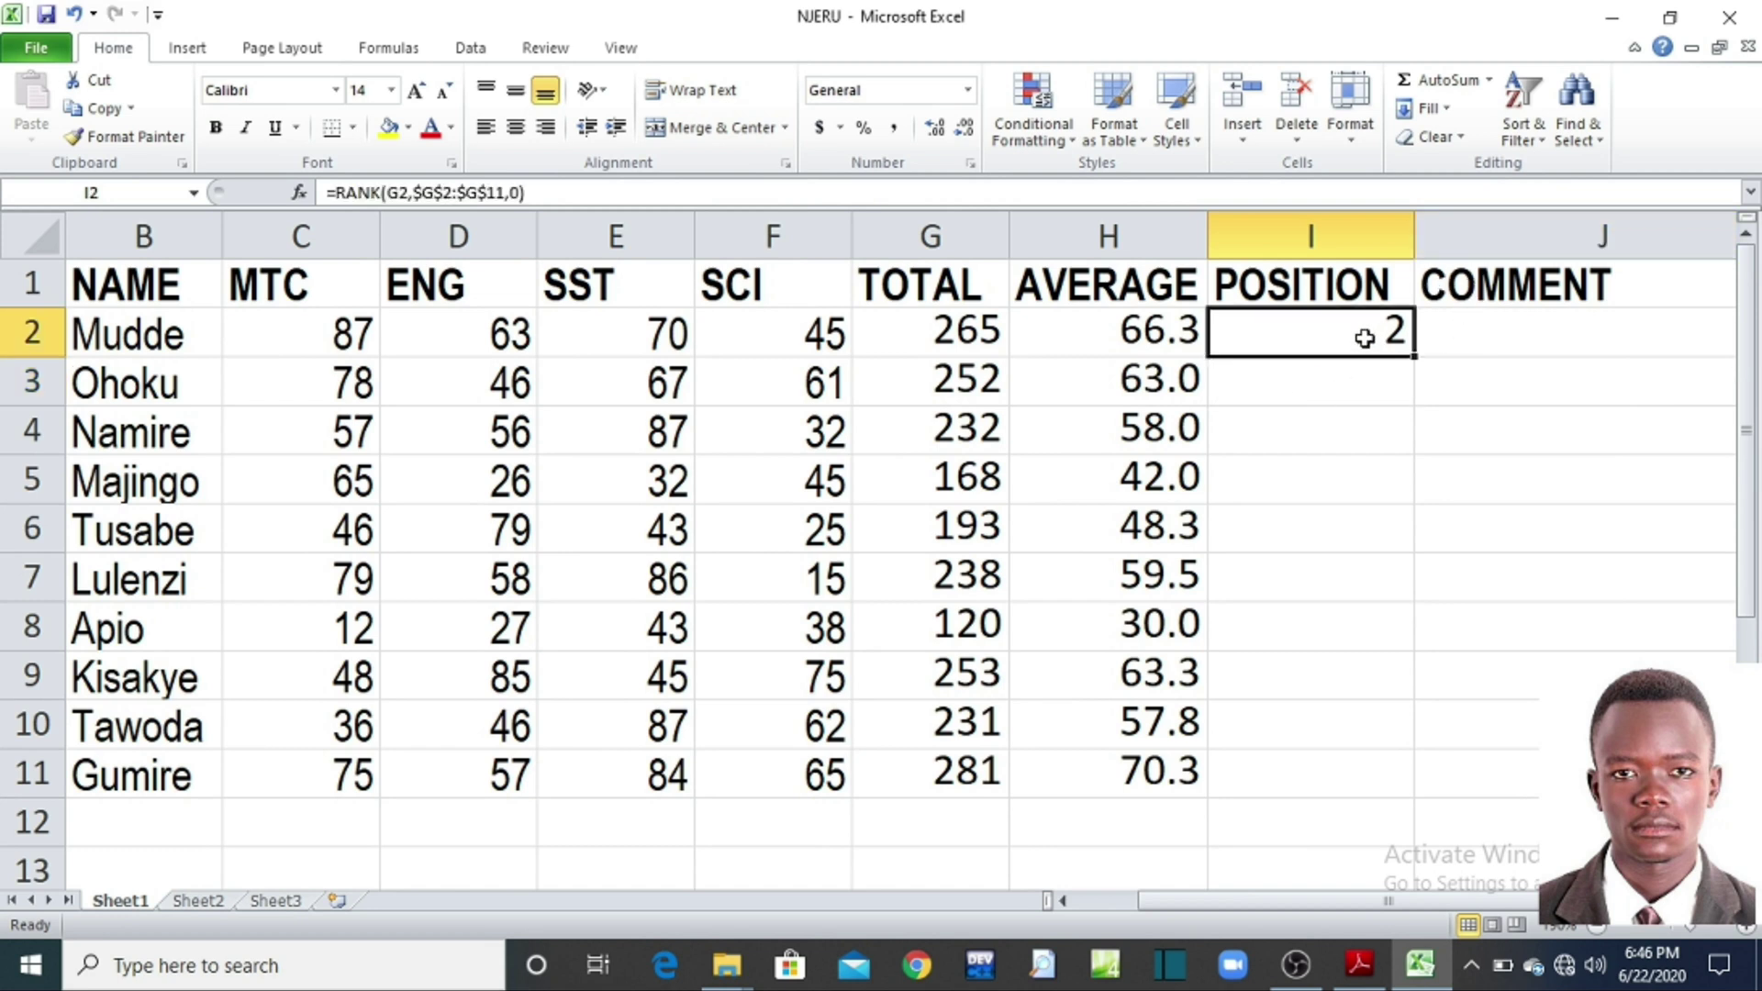
pyautogui.moveTo(1416, 356); pyautogui.dragTo(1381, 775)
pyautogui.click(1509, 590)
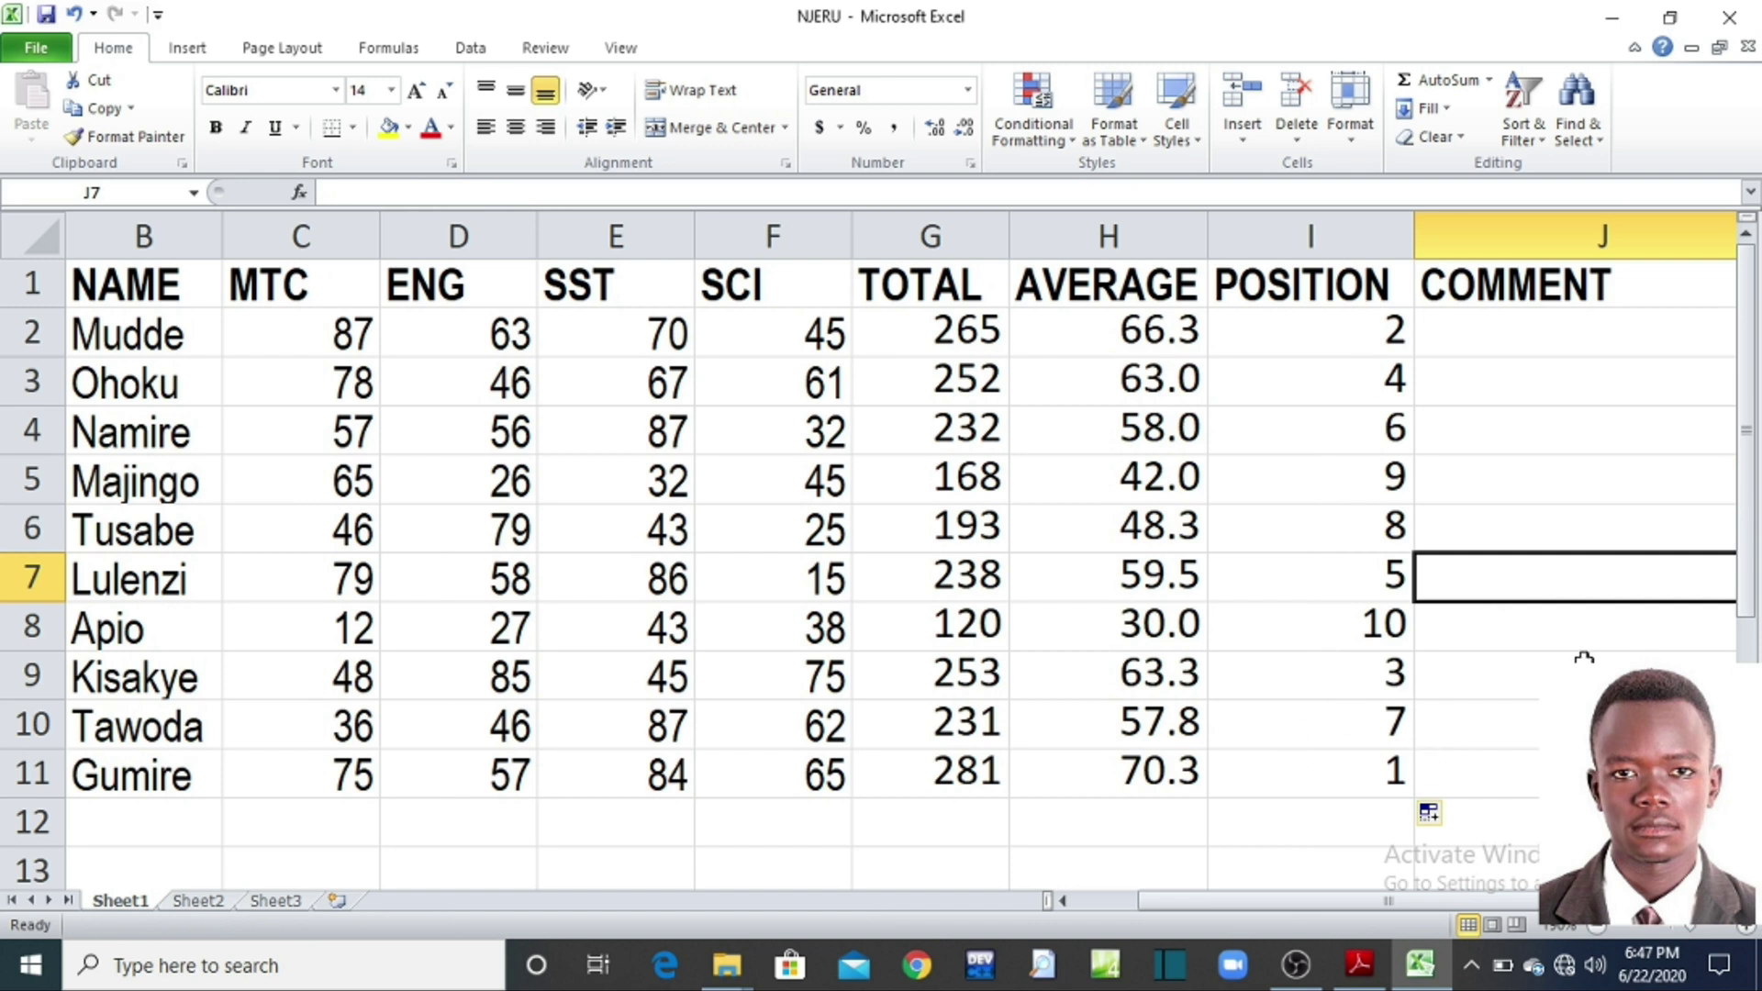
pyautogui.hotkey('ctrl', 'z')
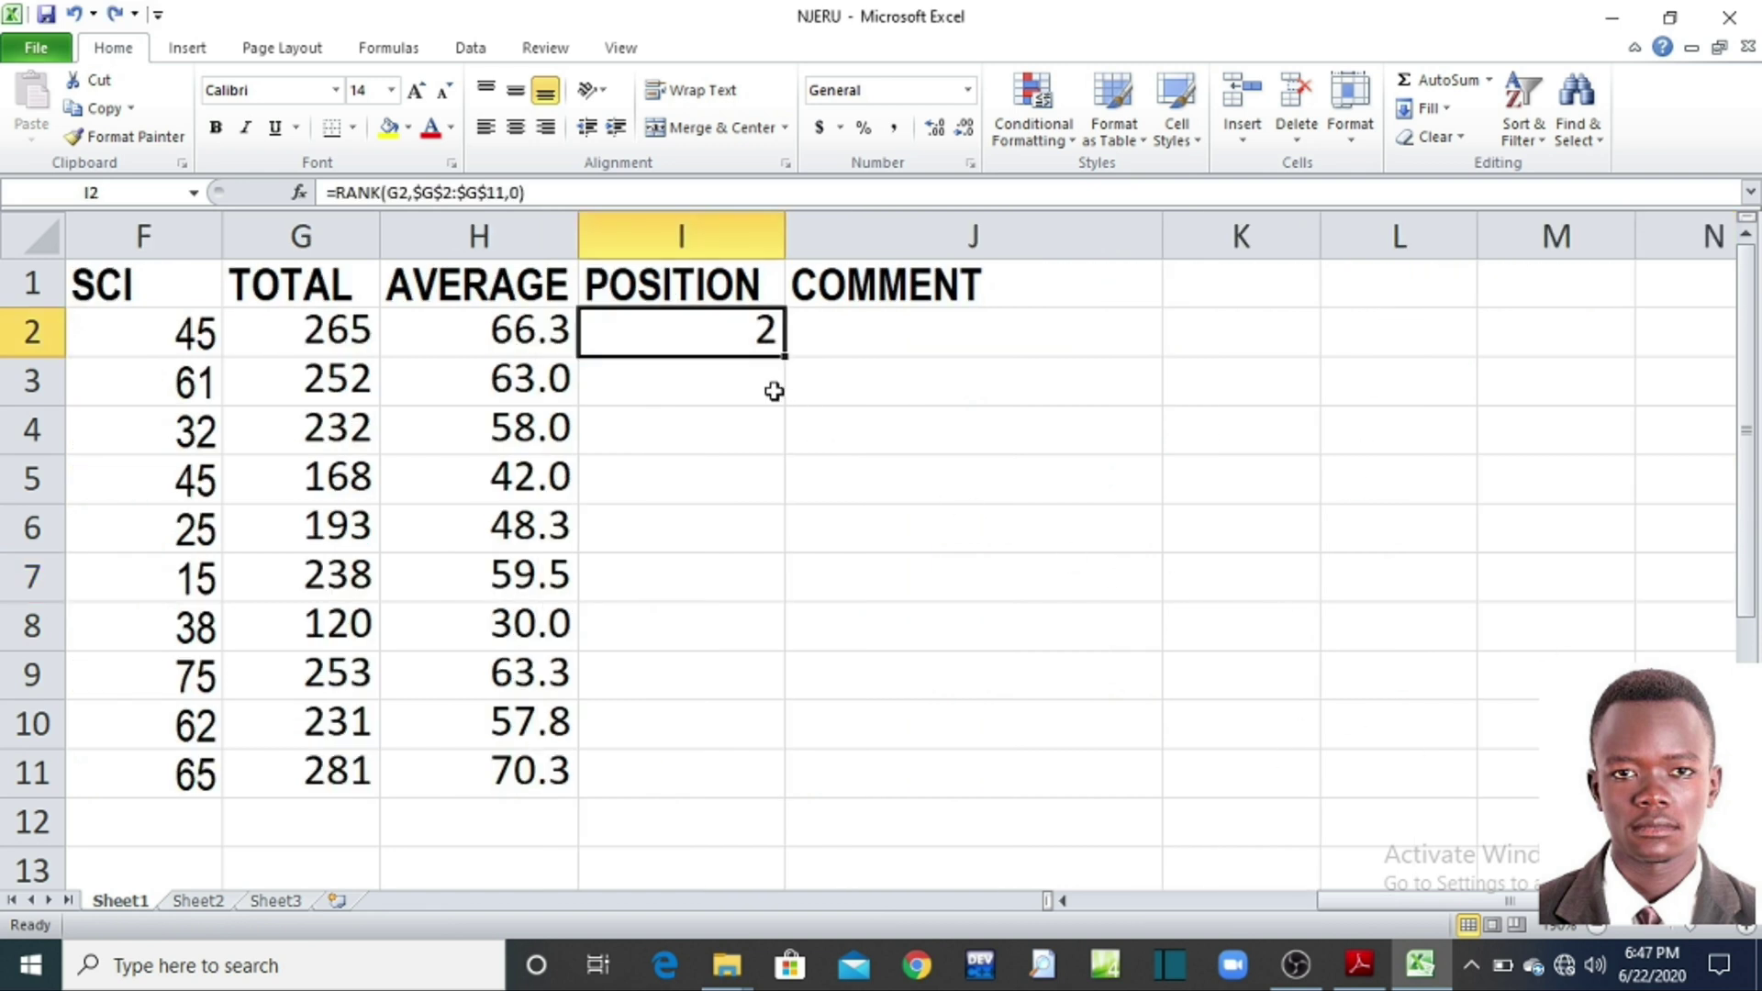
pyautogui.moveTo(1413, 901); pyautogui.dragTo(1158, 899)
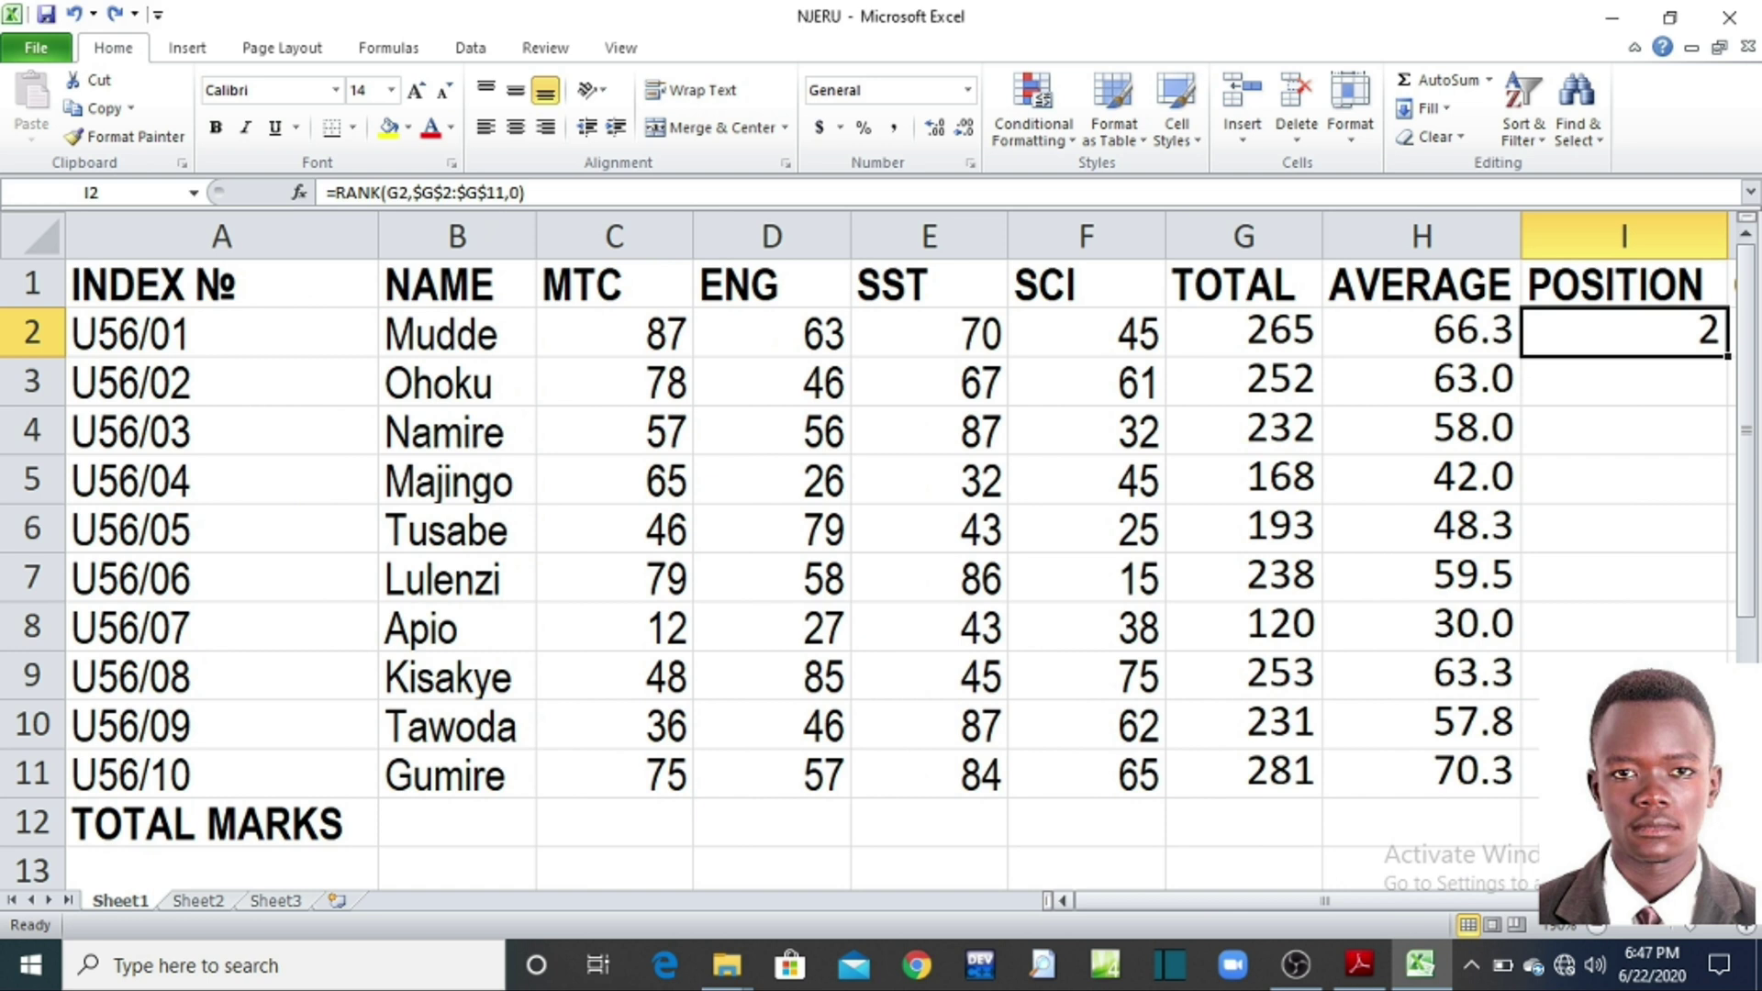
pyautogui.click(1727, 900)
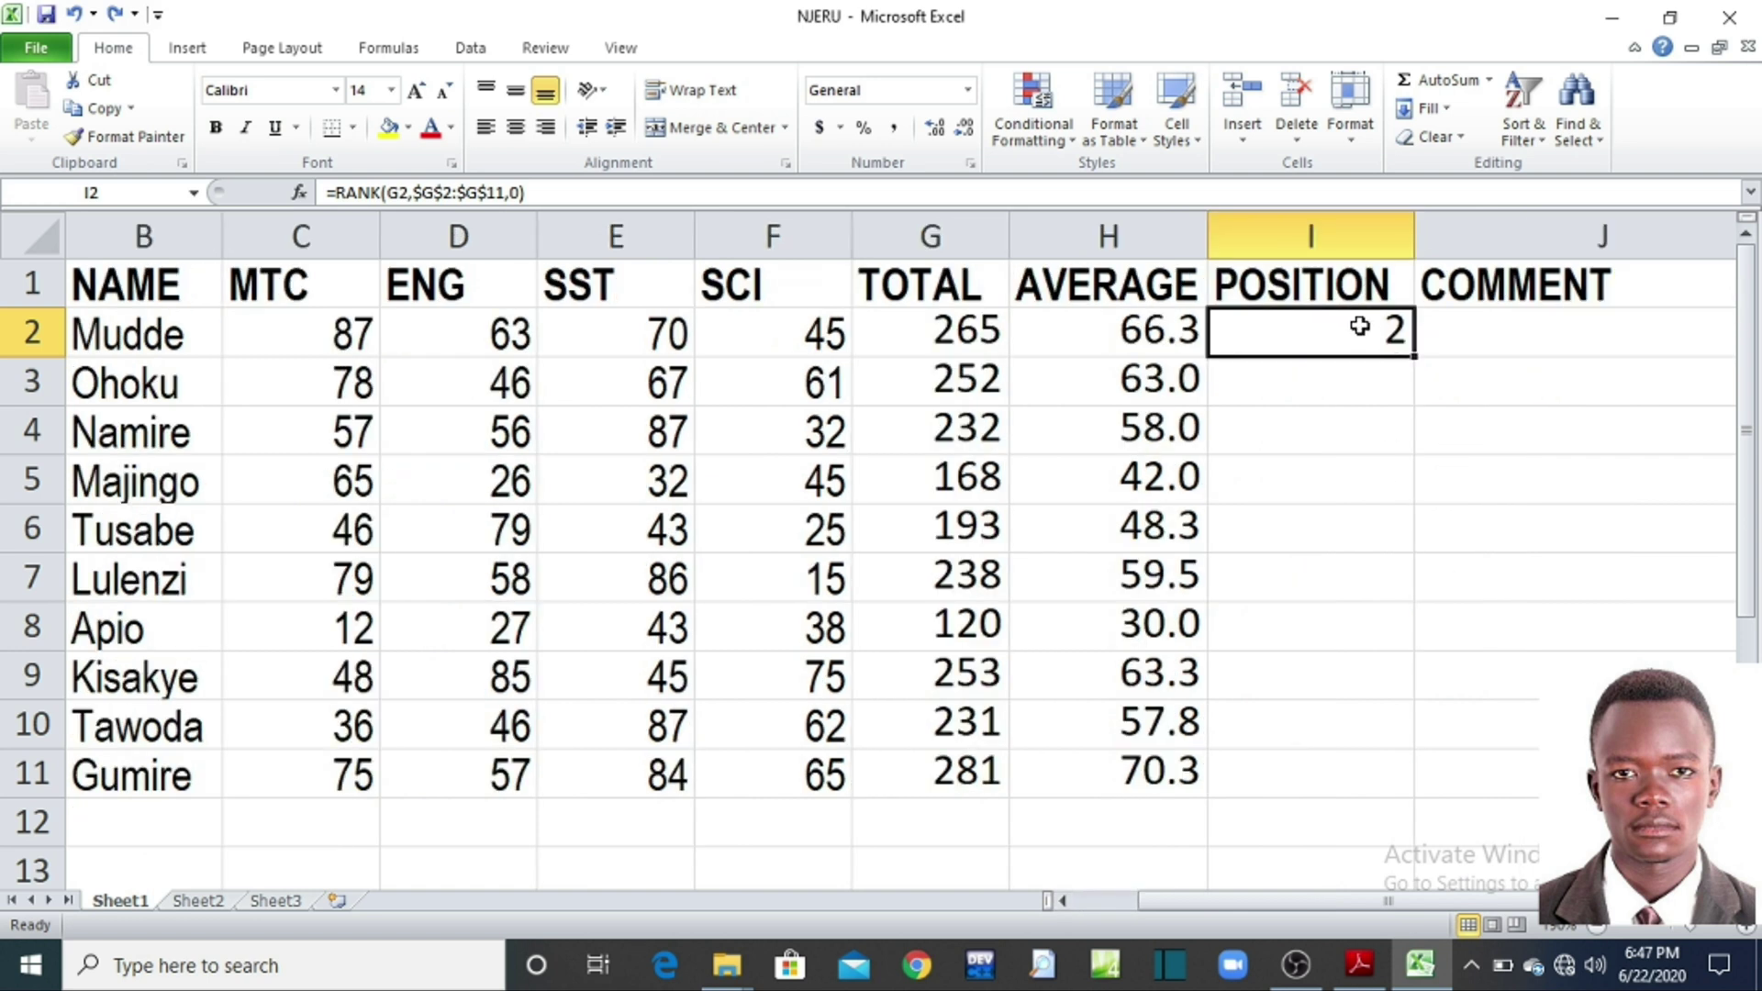
pyautogui.press('Delete')
pyautogui.click(1371, 395)
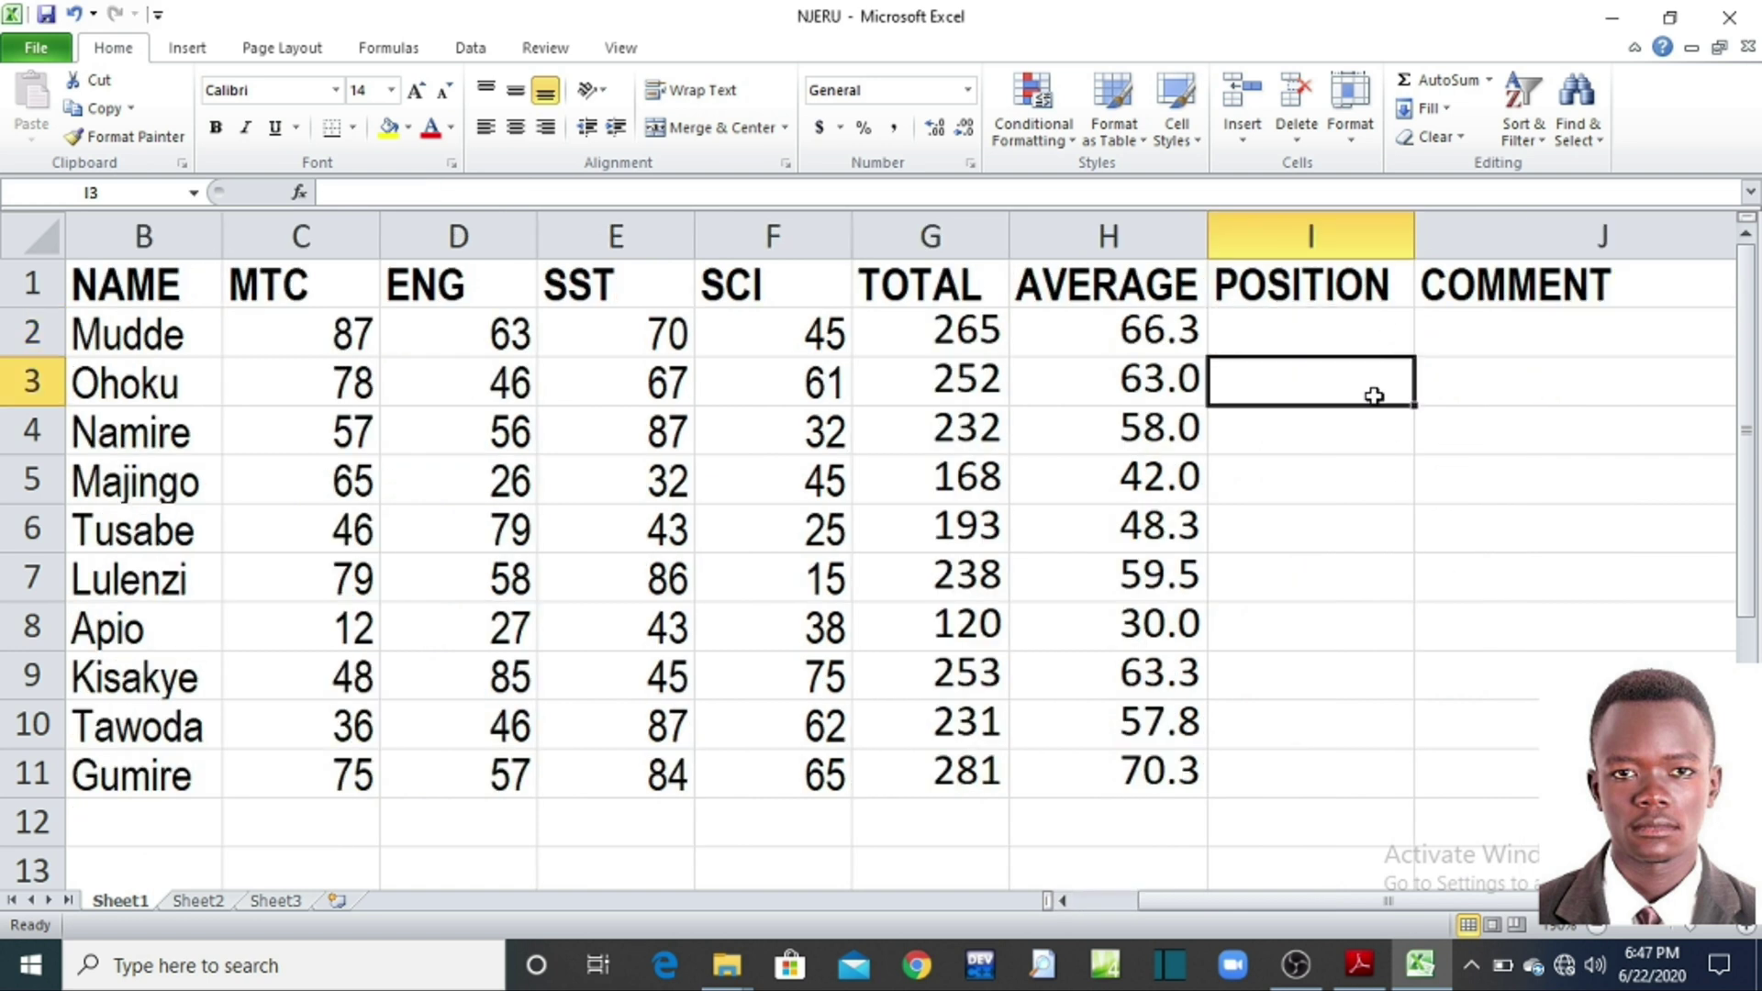
# Step: Re-enter =RANK(G2,$G$2:$G$11,0) in I2, again showing position 2
pyautogui.click(1378, 336)
pyautogui.write('=')
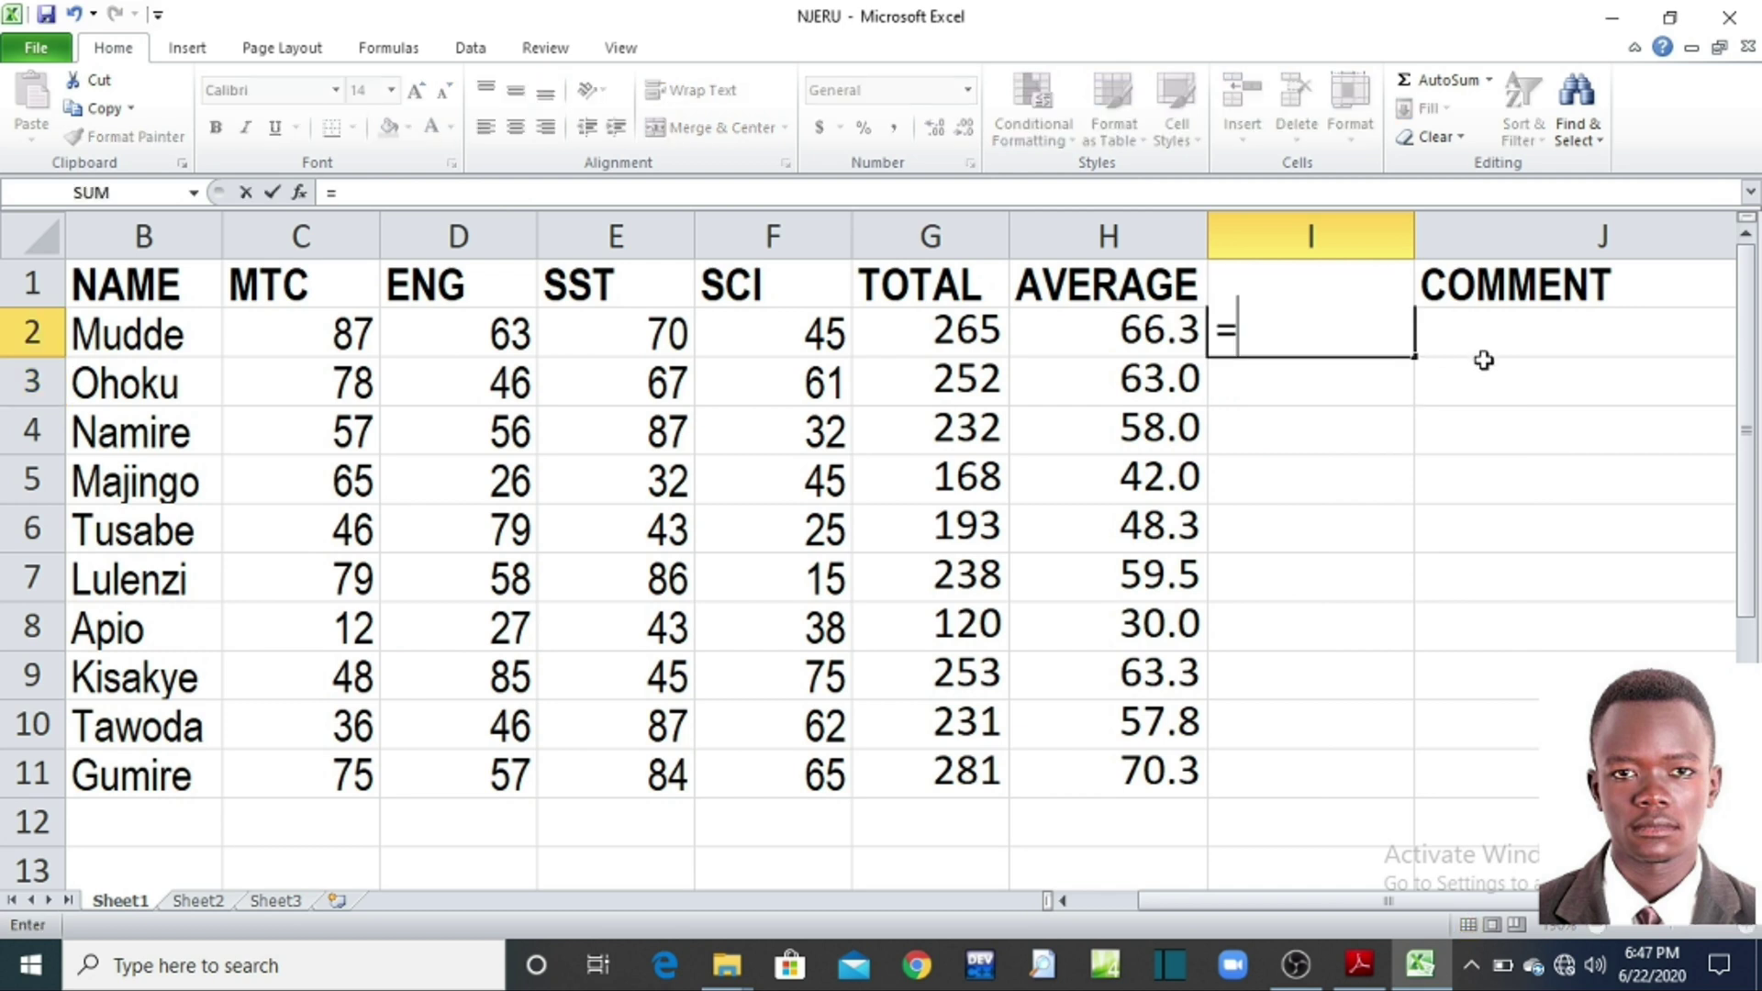
pyautogui.write('RANK')
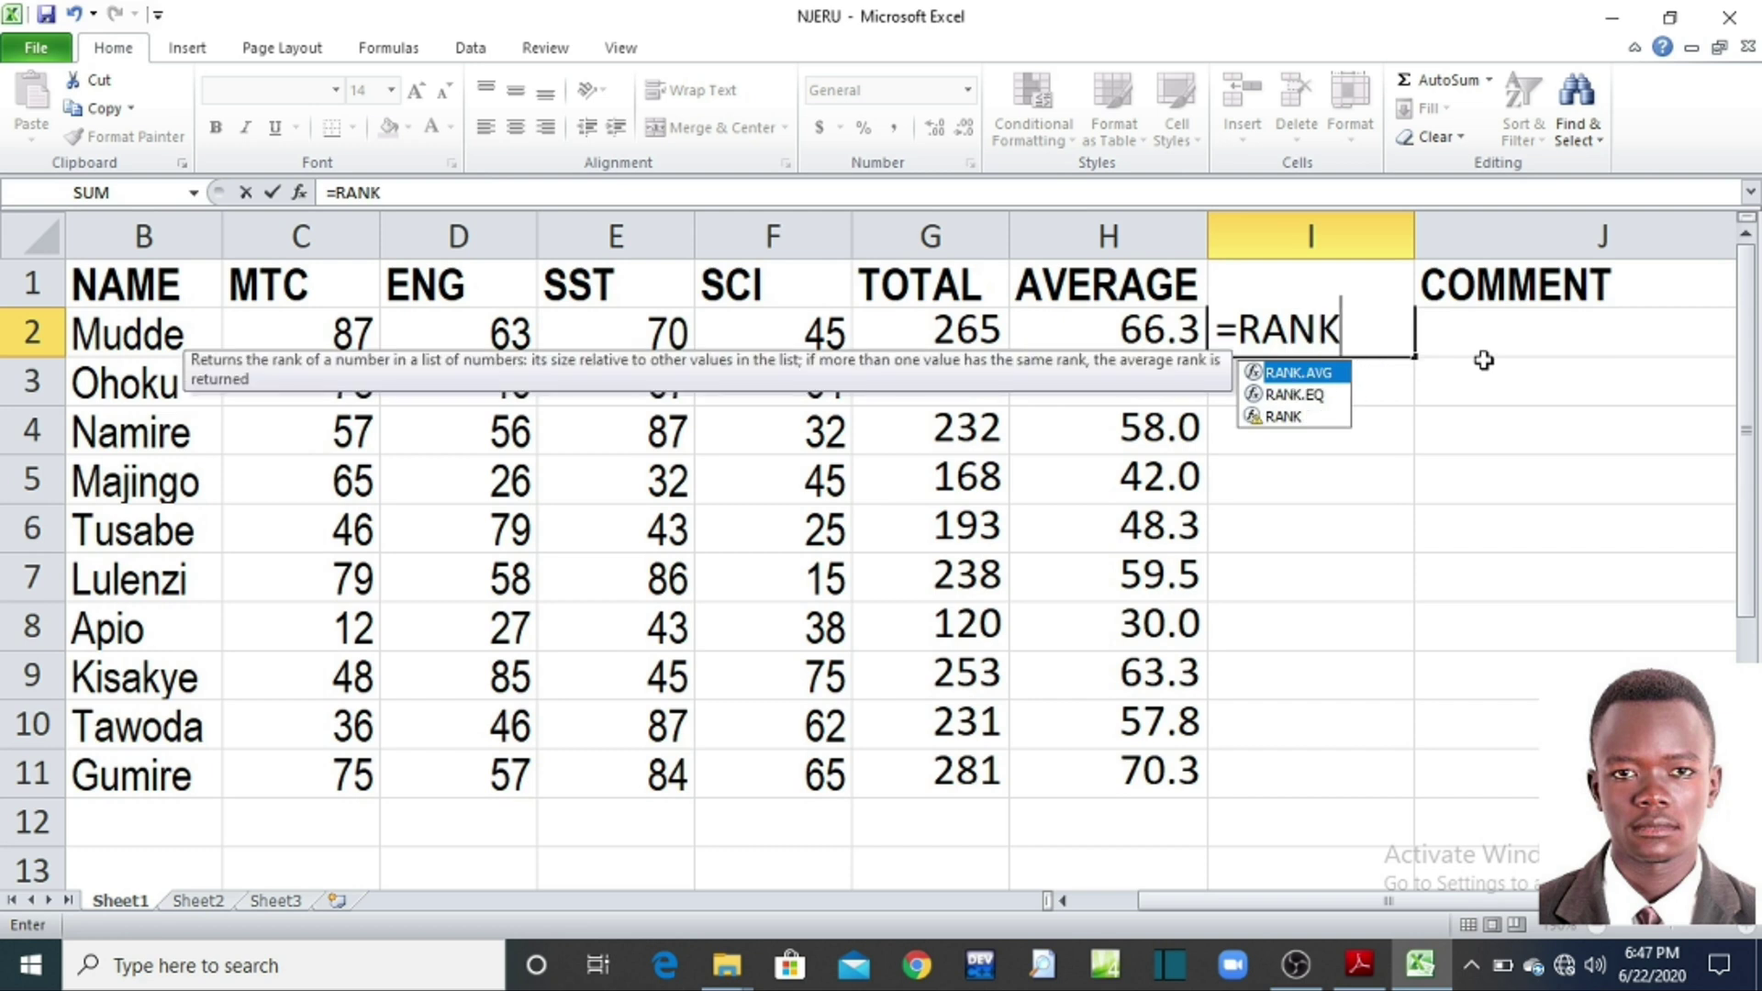
pyautogui.write('(')
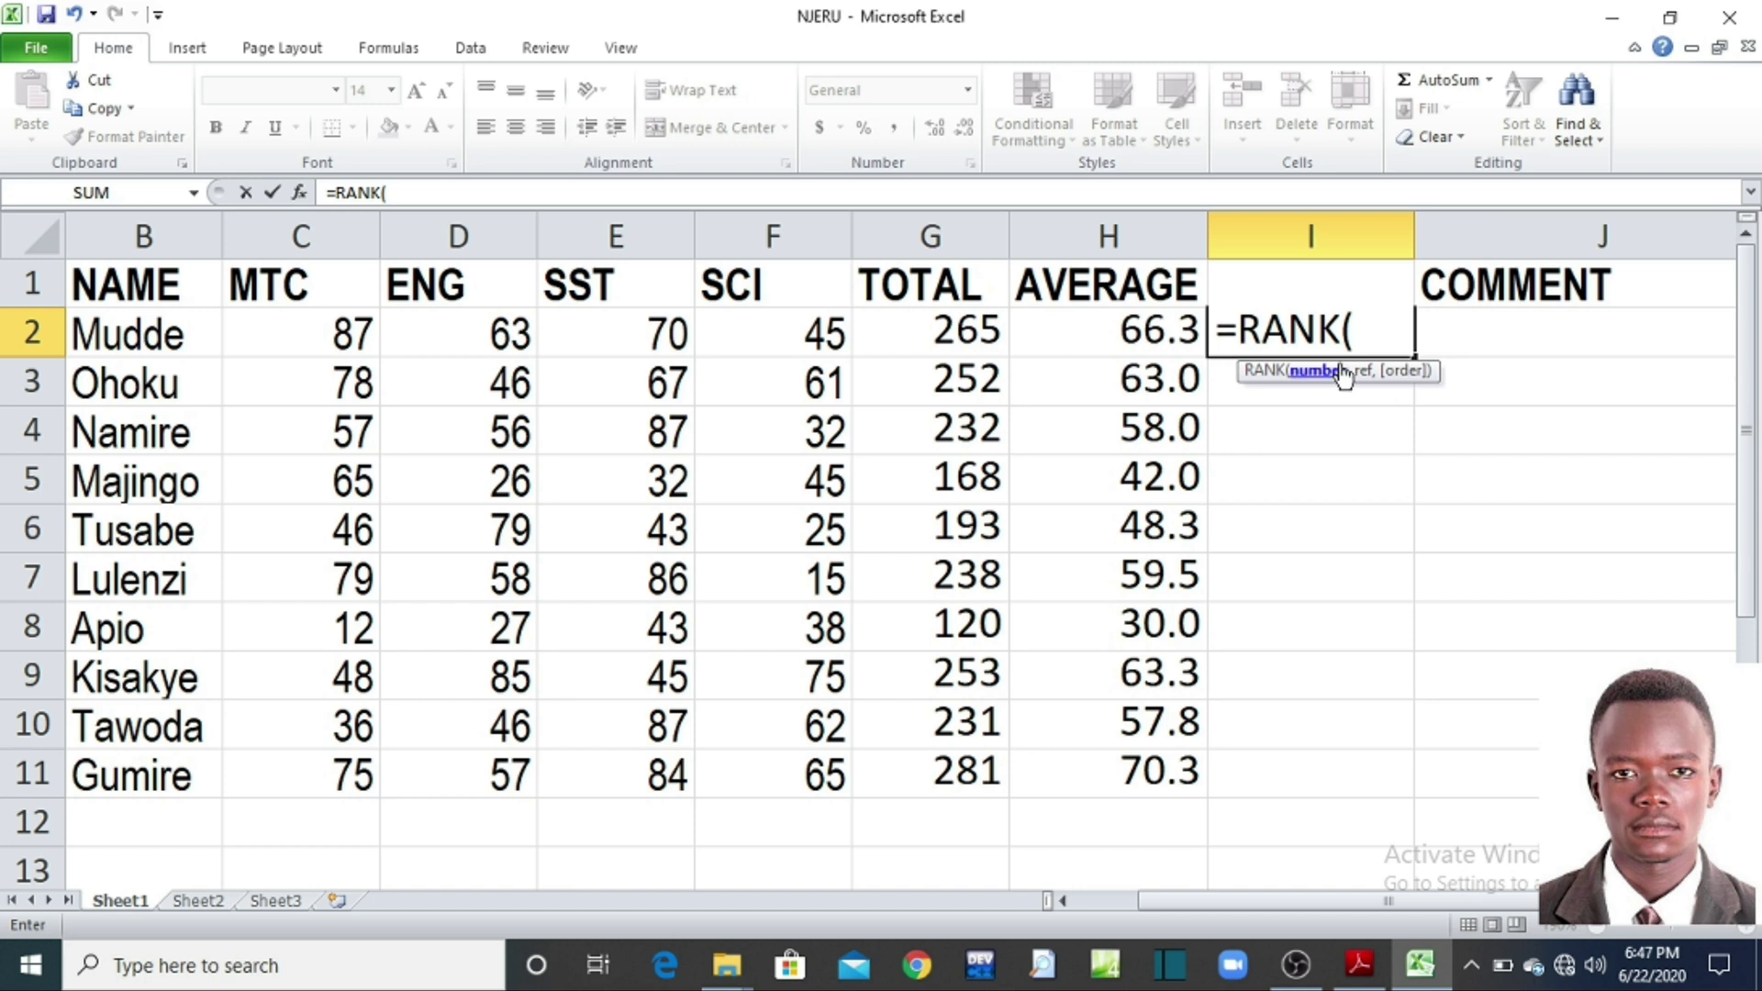
pyautogui.click(970, 336)
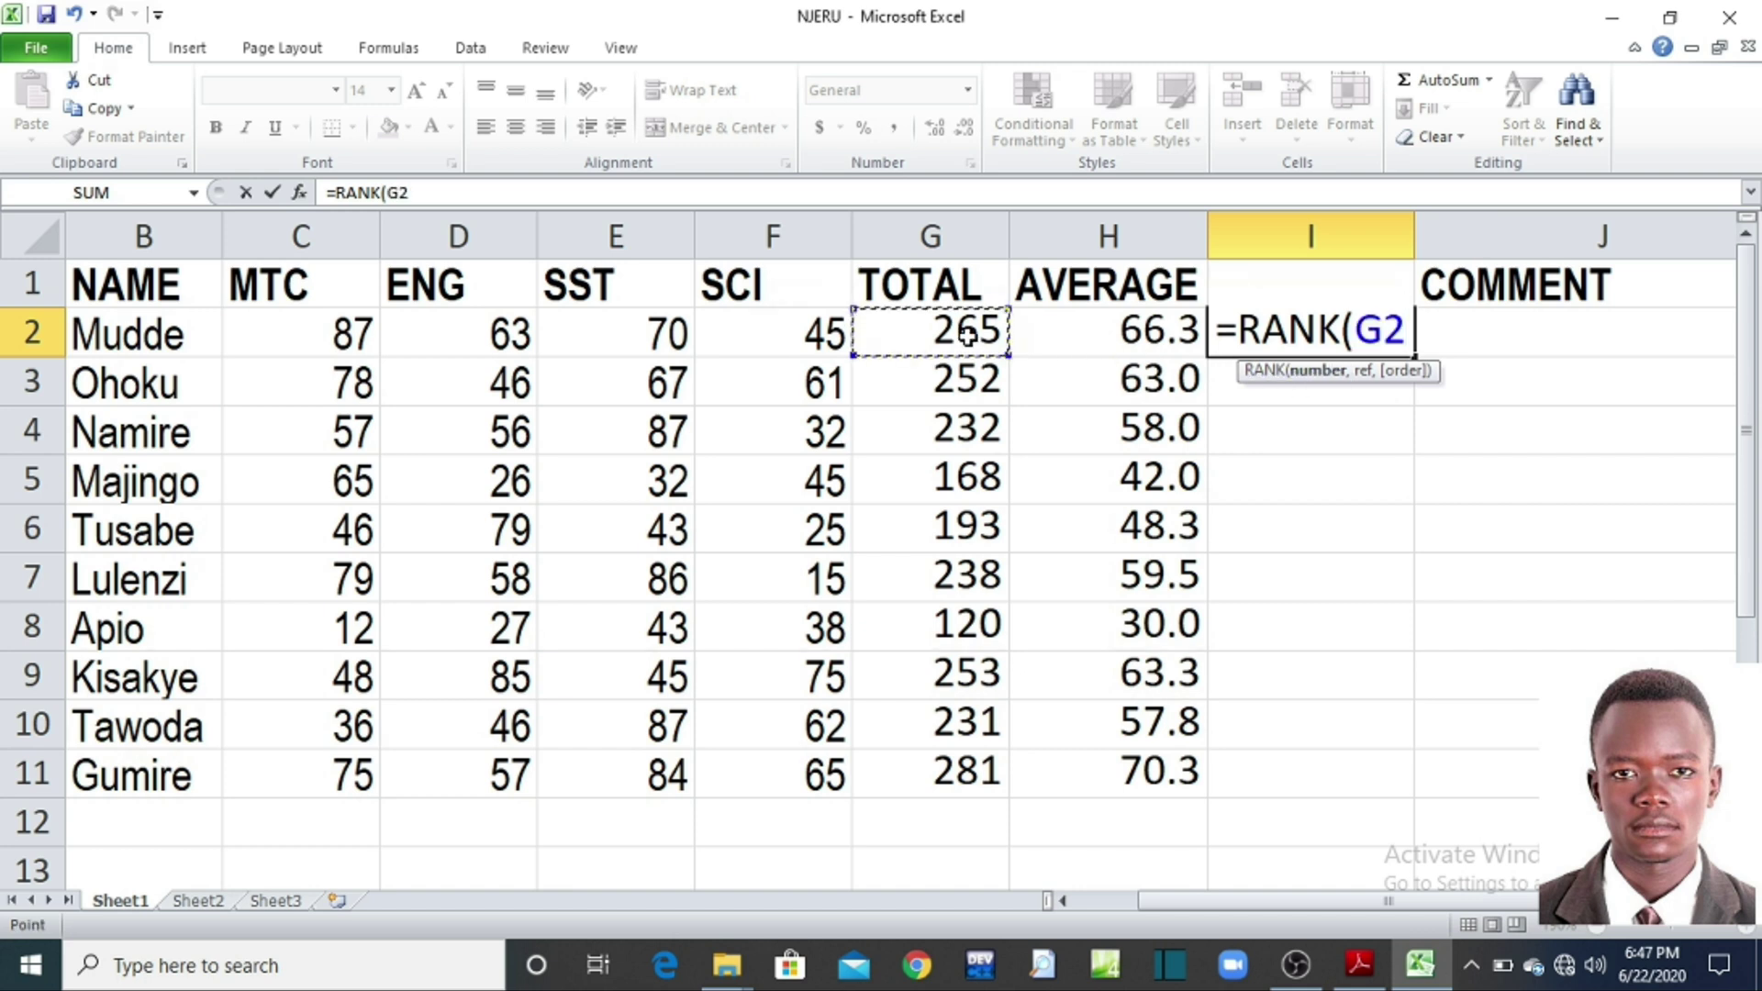
pyautogui.write(',')
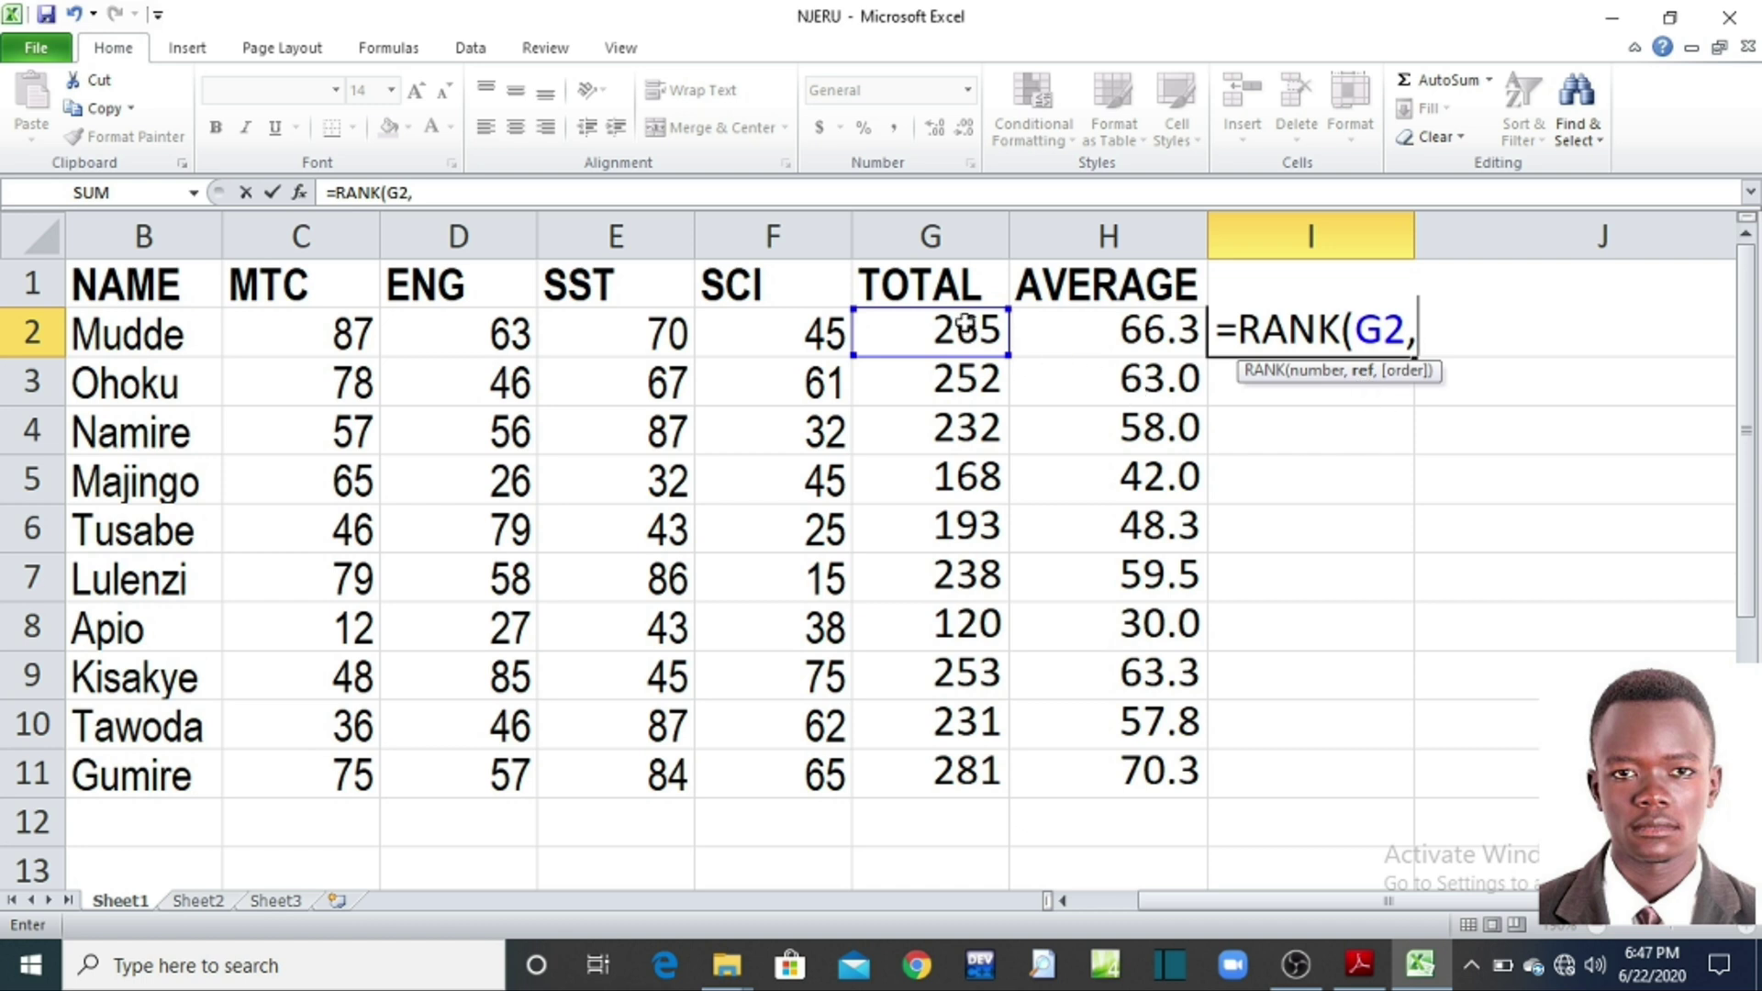
pyautogui.moveTo(964, 323); pyautogui.dragTo(959, 771)
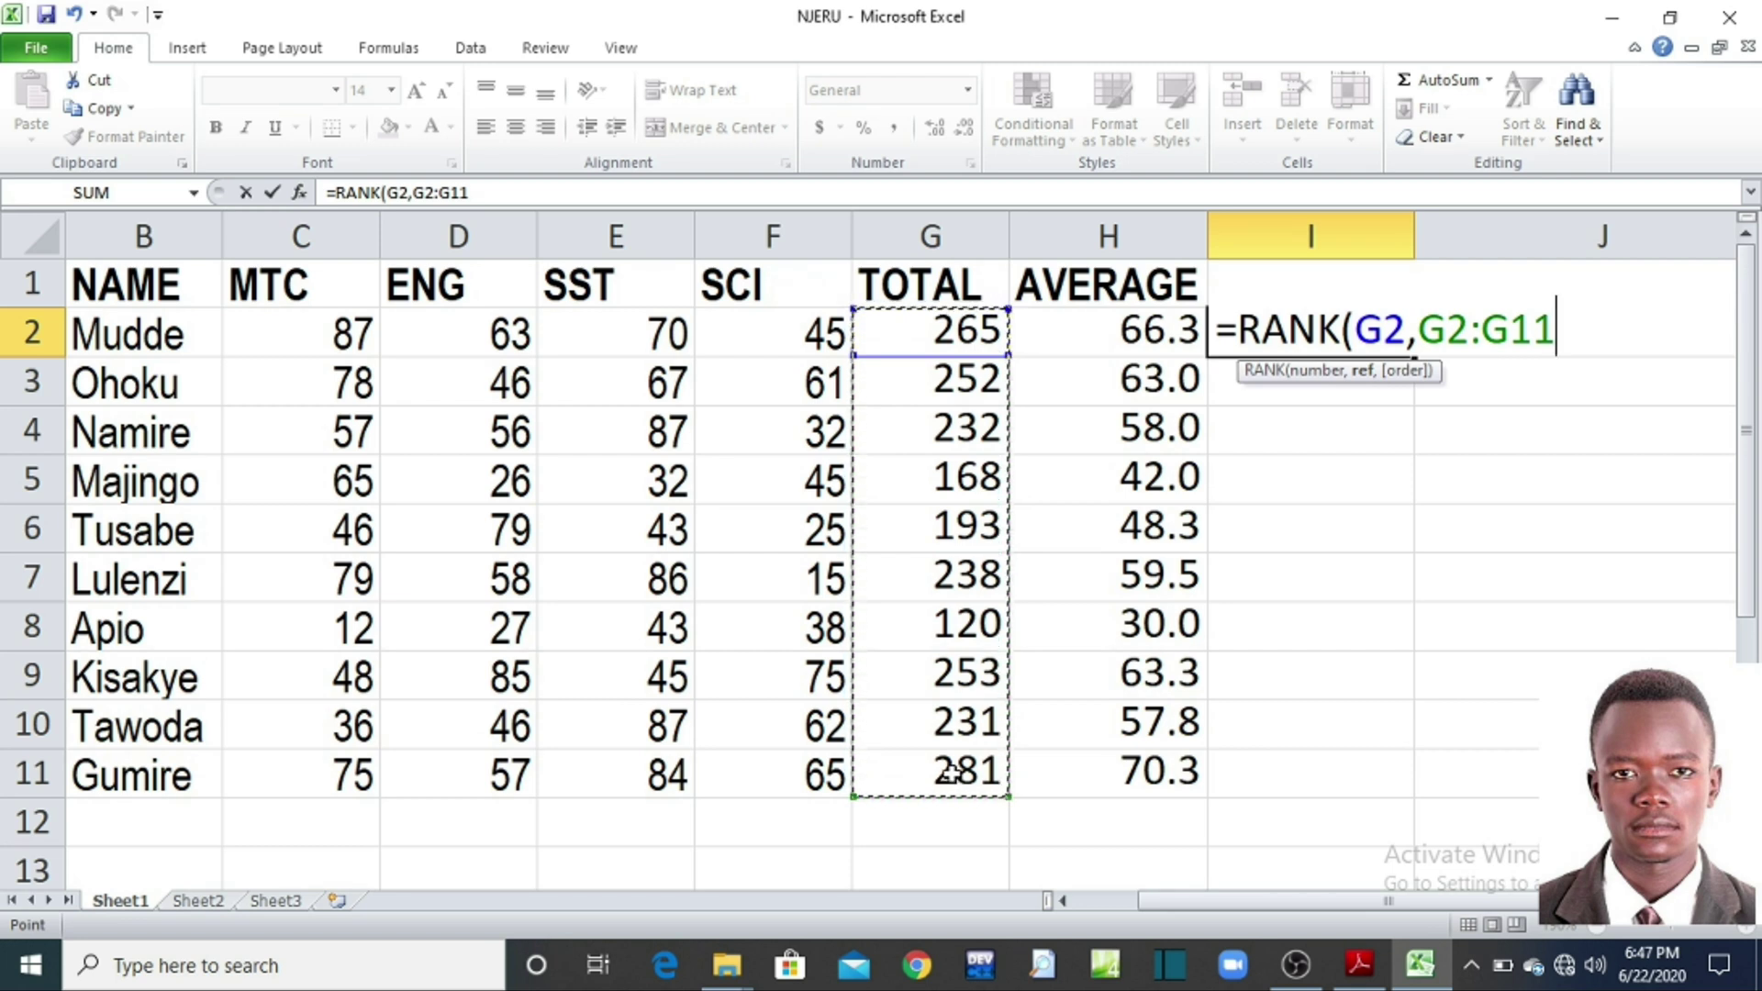
pyautogui.press('F4')
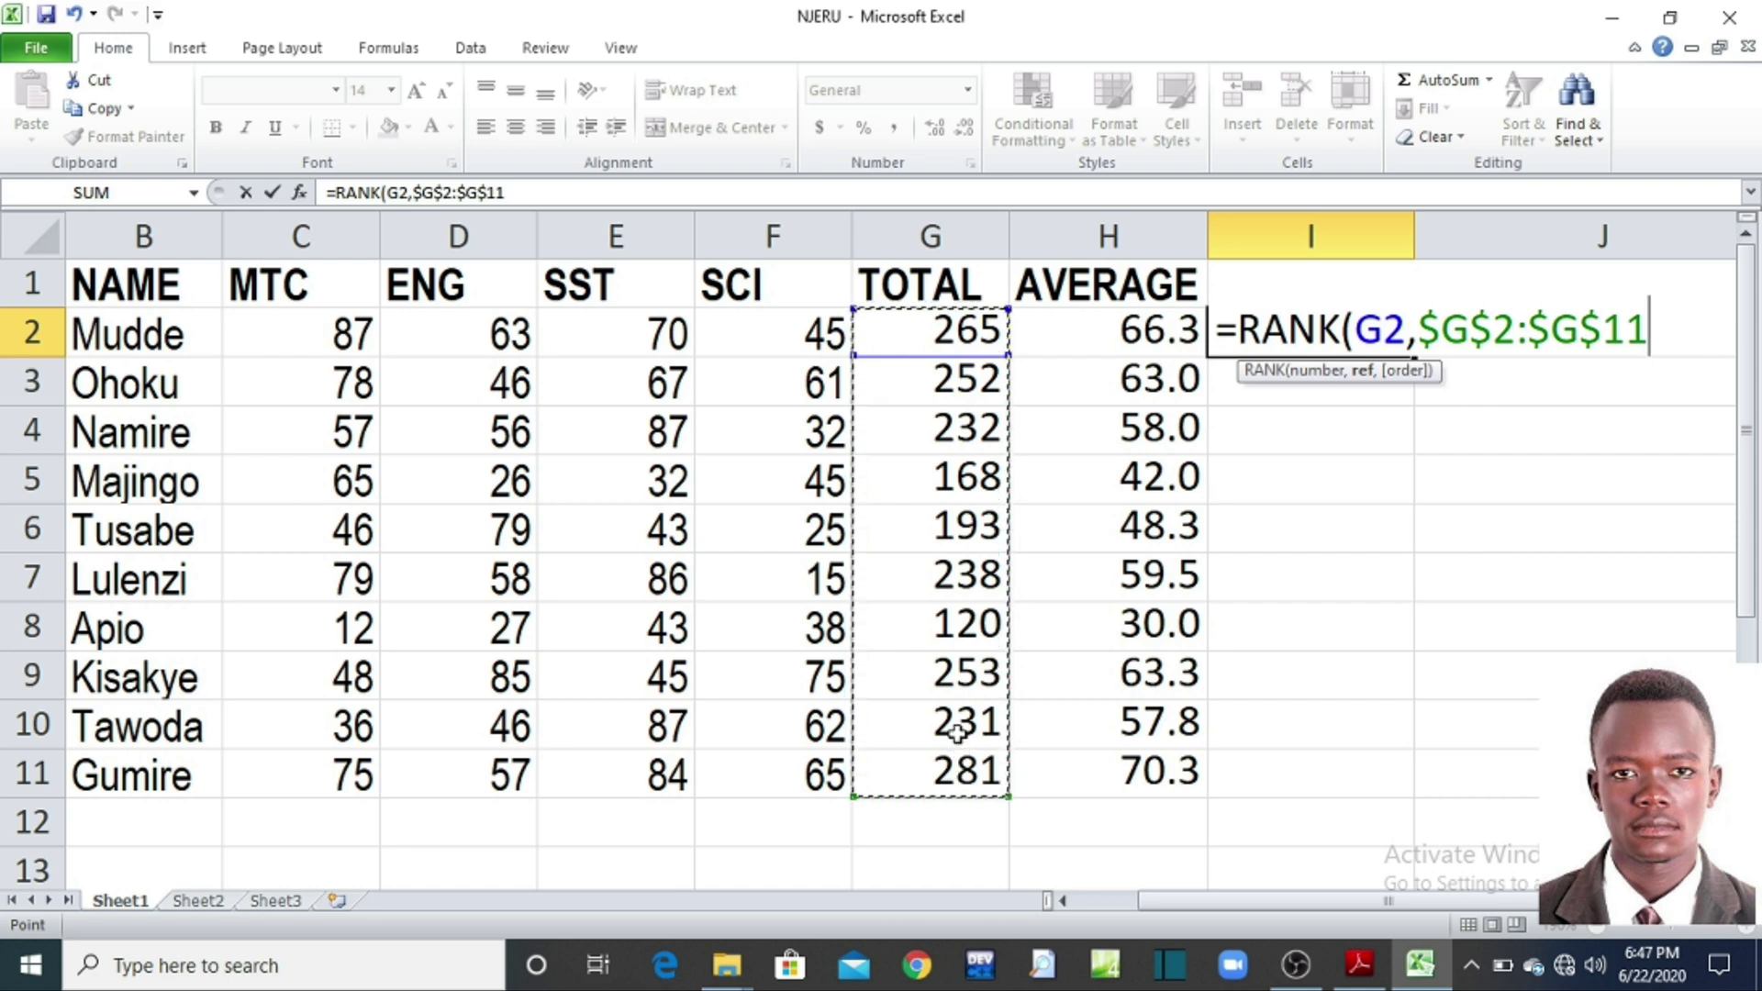
pyautogui.write(',')
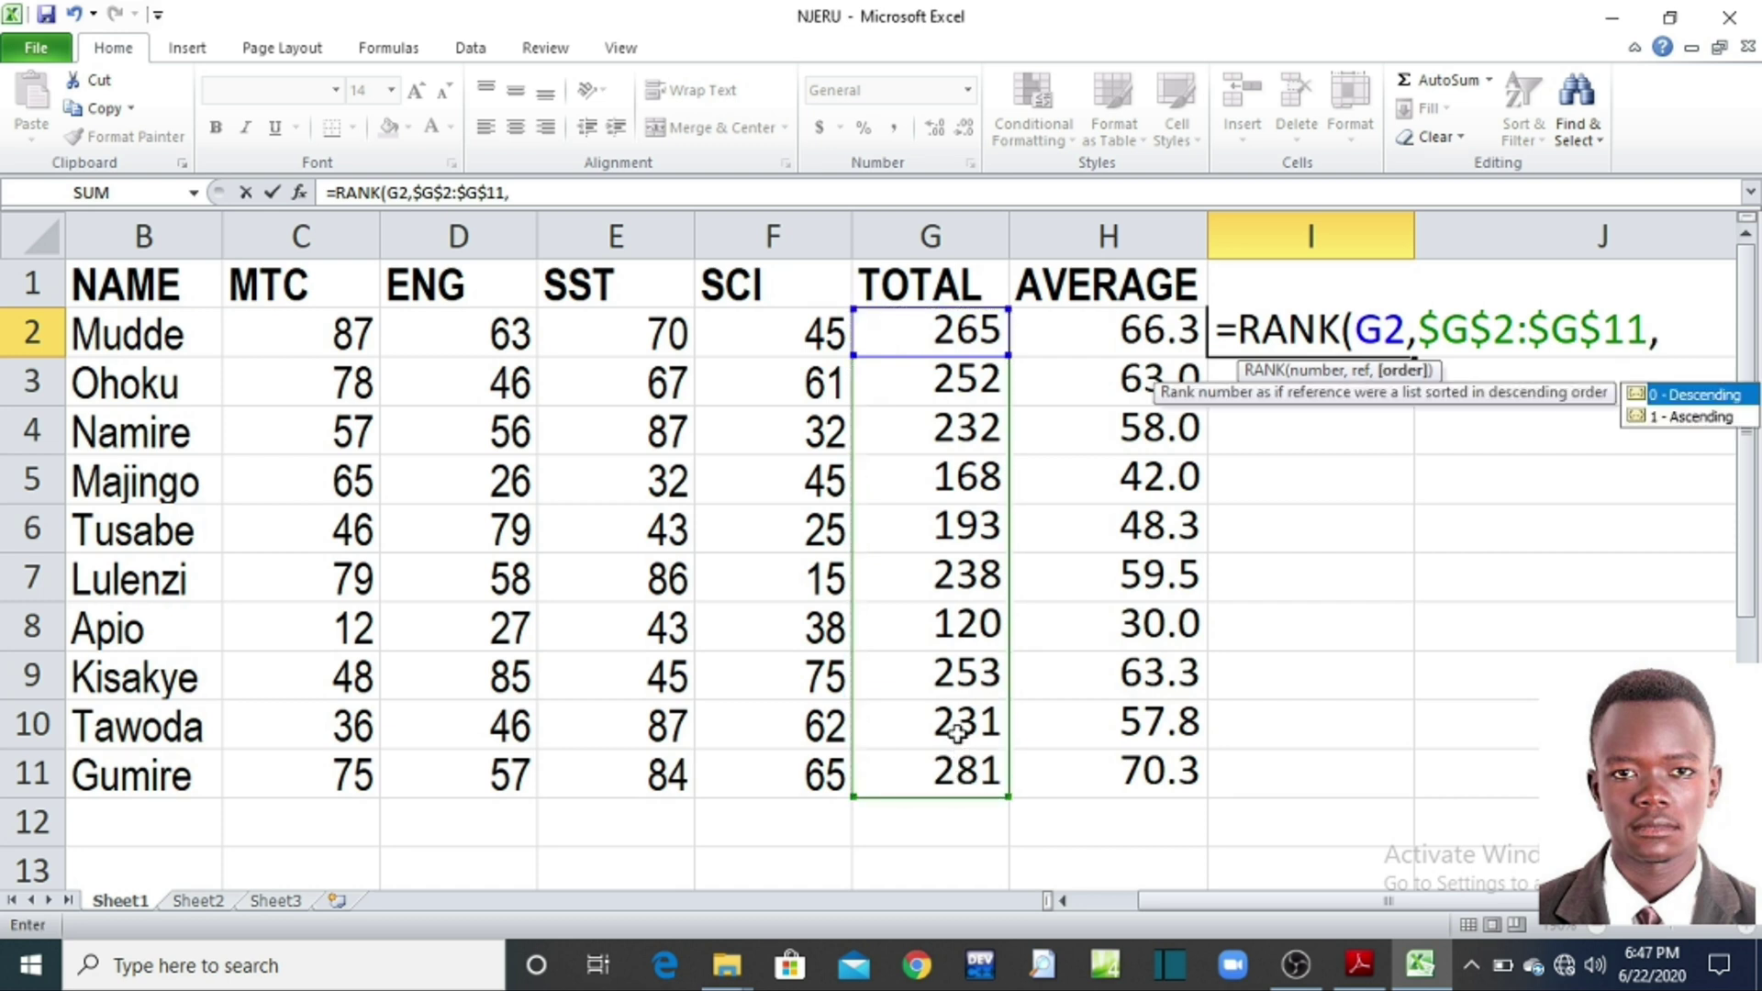
pyautogui.write('0')
pyautogui.write(')')
pyautogui.press('Return')
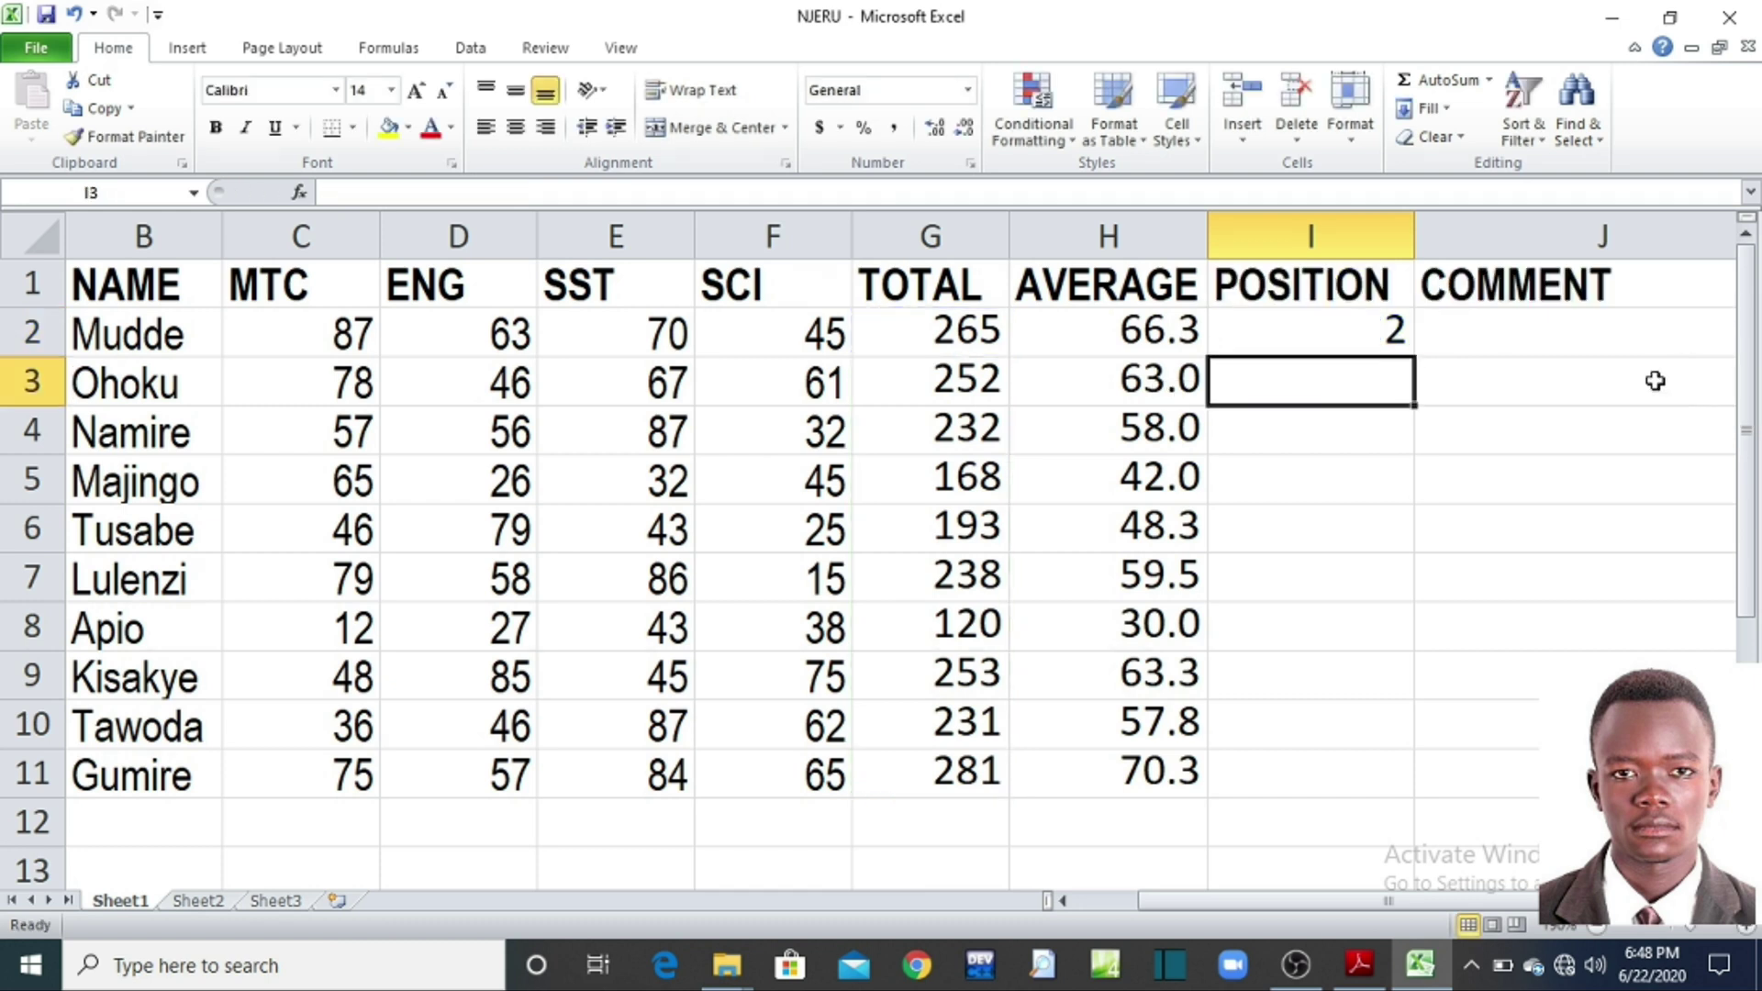
# Step: Copy the rank formula from I2 down to I11, then bring up the exercise PDF
pyautogui.click(1356, 345)
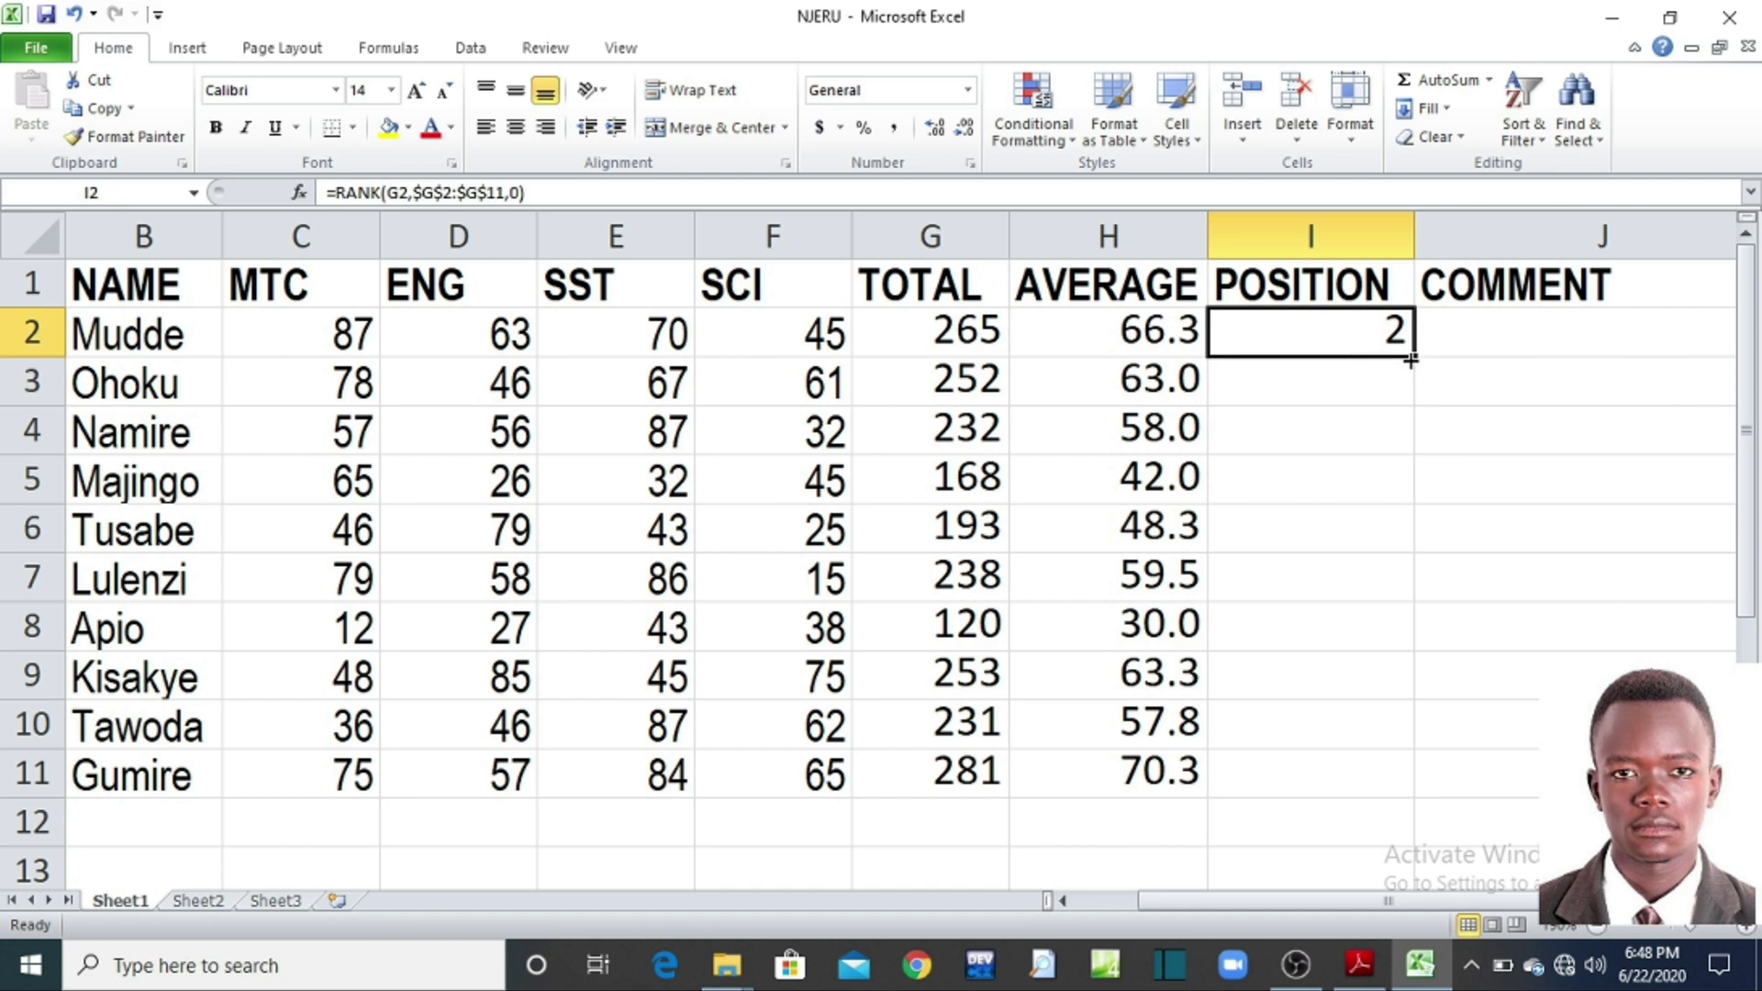
pyautogui.moveTo(1412, 359); pyautogui.dragTo(1354, 776)
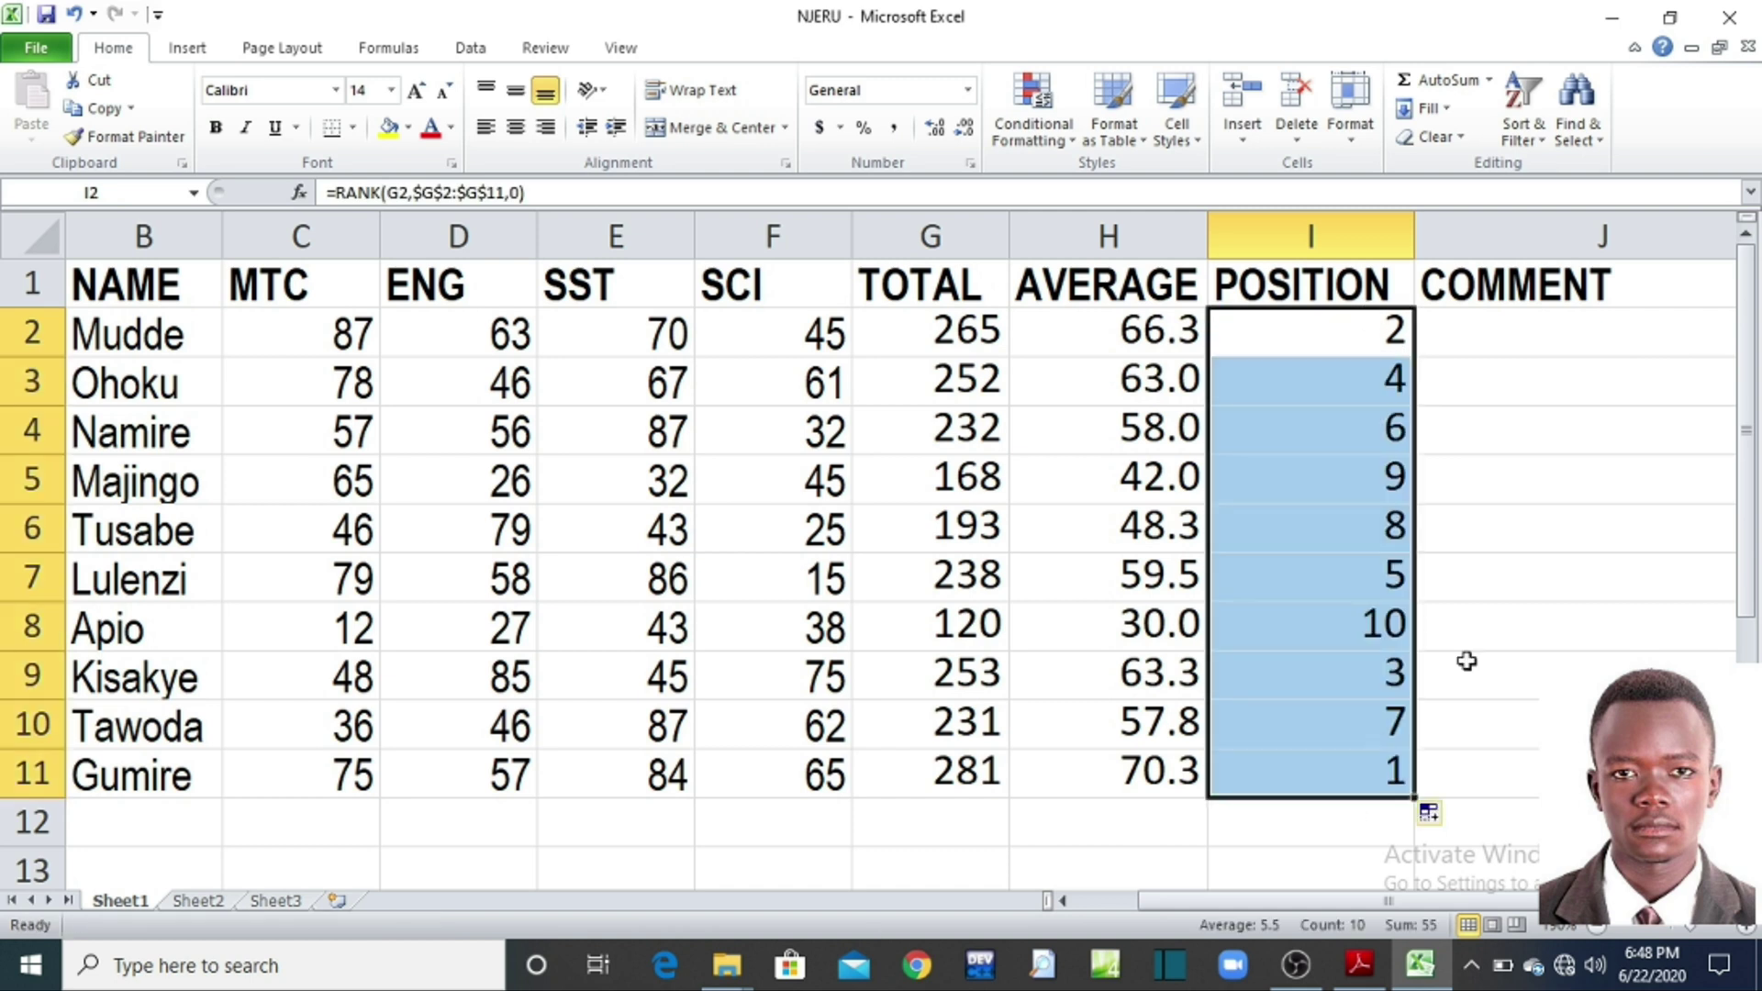
pyautogui.click(1561, 483)
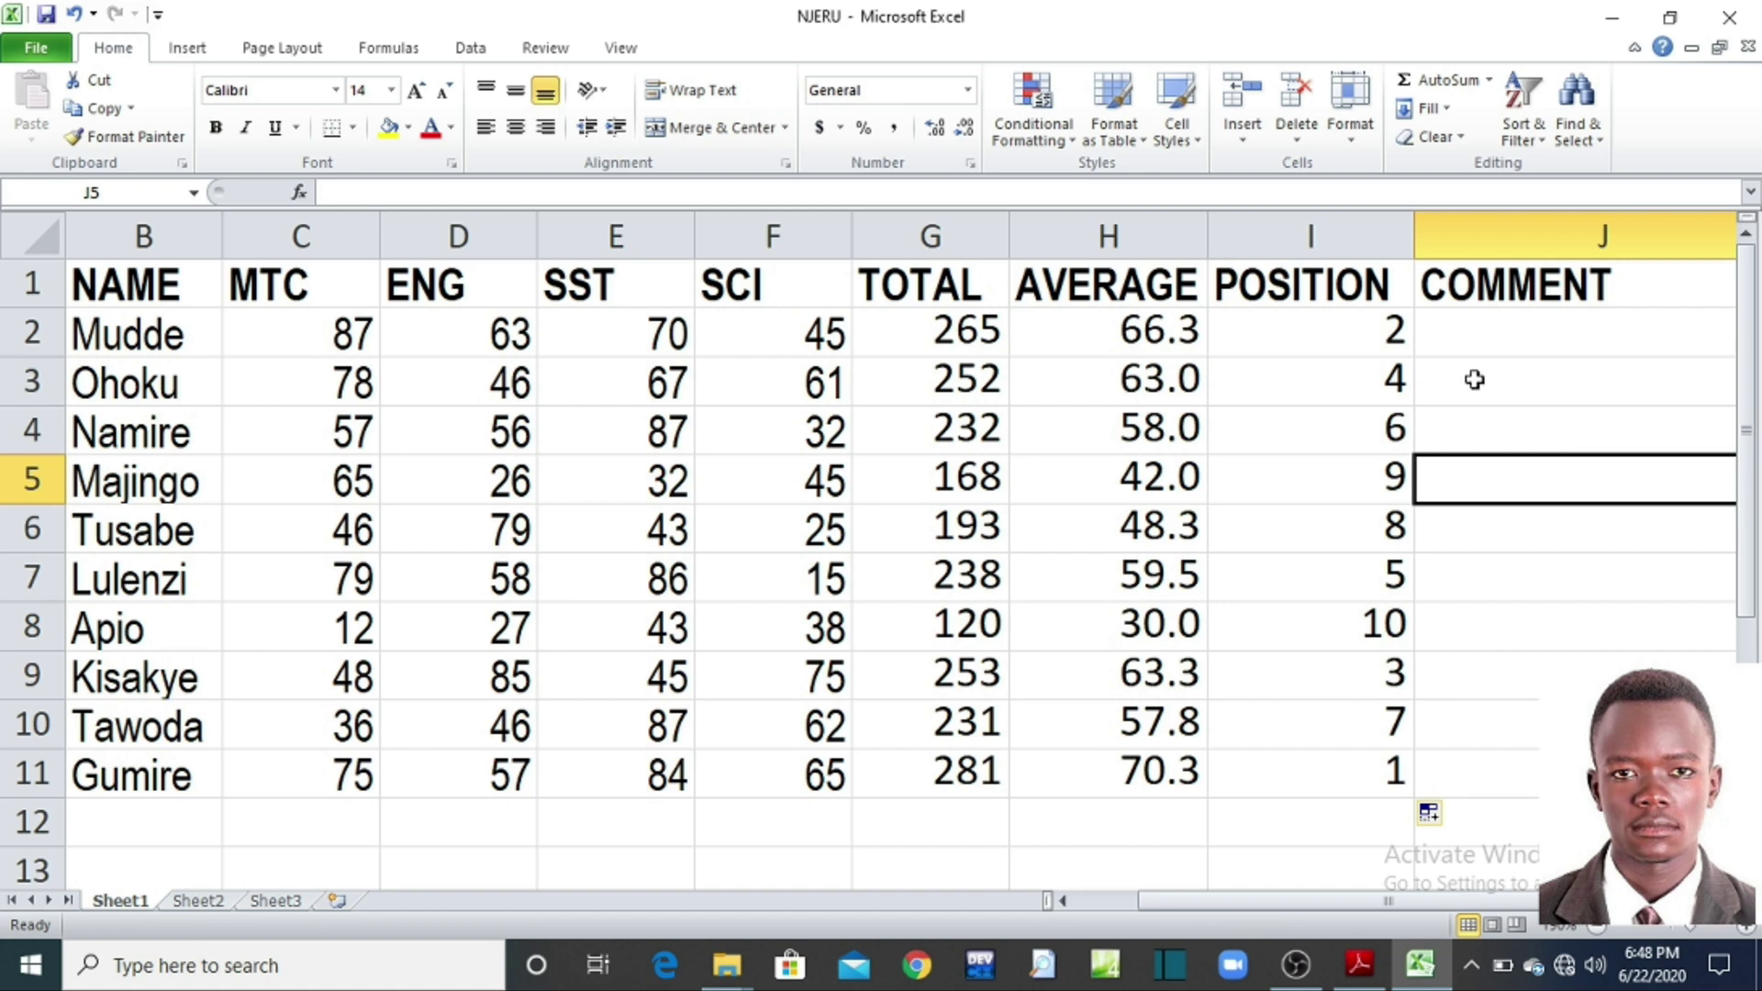
pyautogui.moveTo(1345, 905); pyautogui.dragTo(1380, 905)
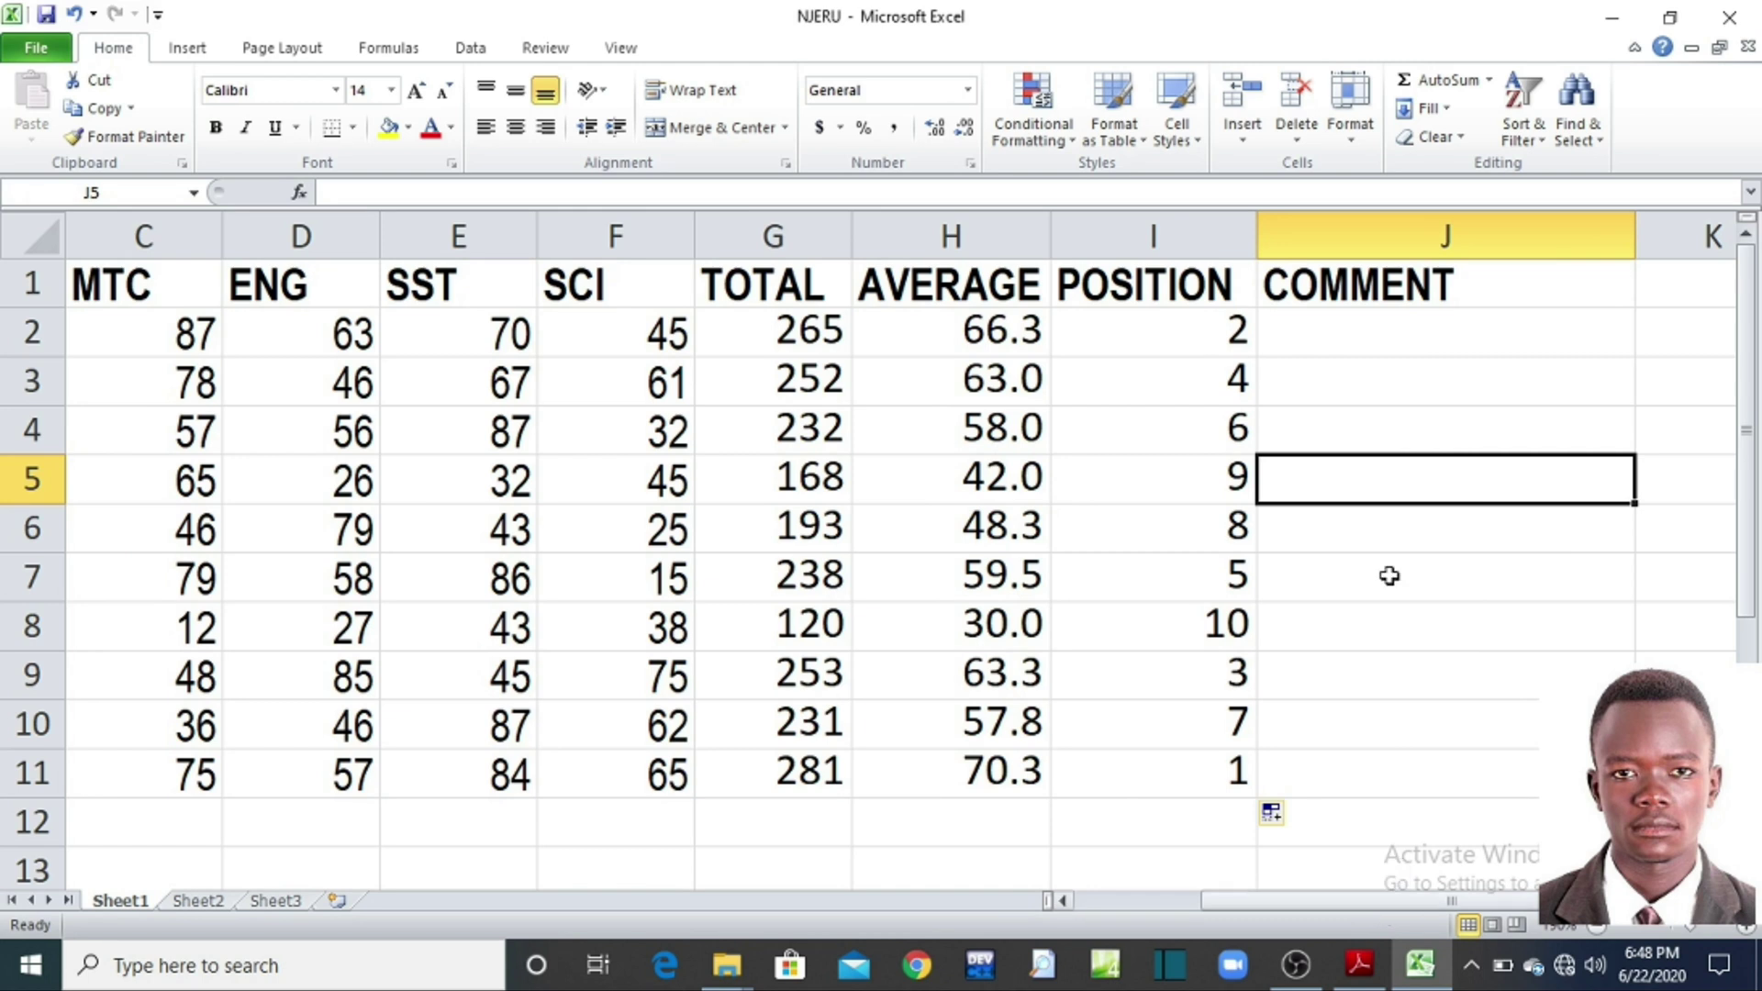
pyautogui.click(1376, 980)
# Step: Scroll the PDF to questions (i)–(iv) on positions and comments, then return to Excel
pyautogui.moveTo(1752, 356); pyautogui.dragTo(1639, 520)
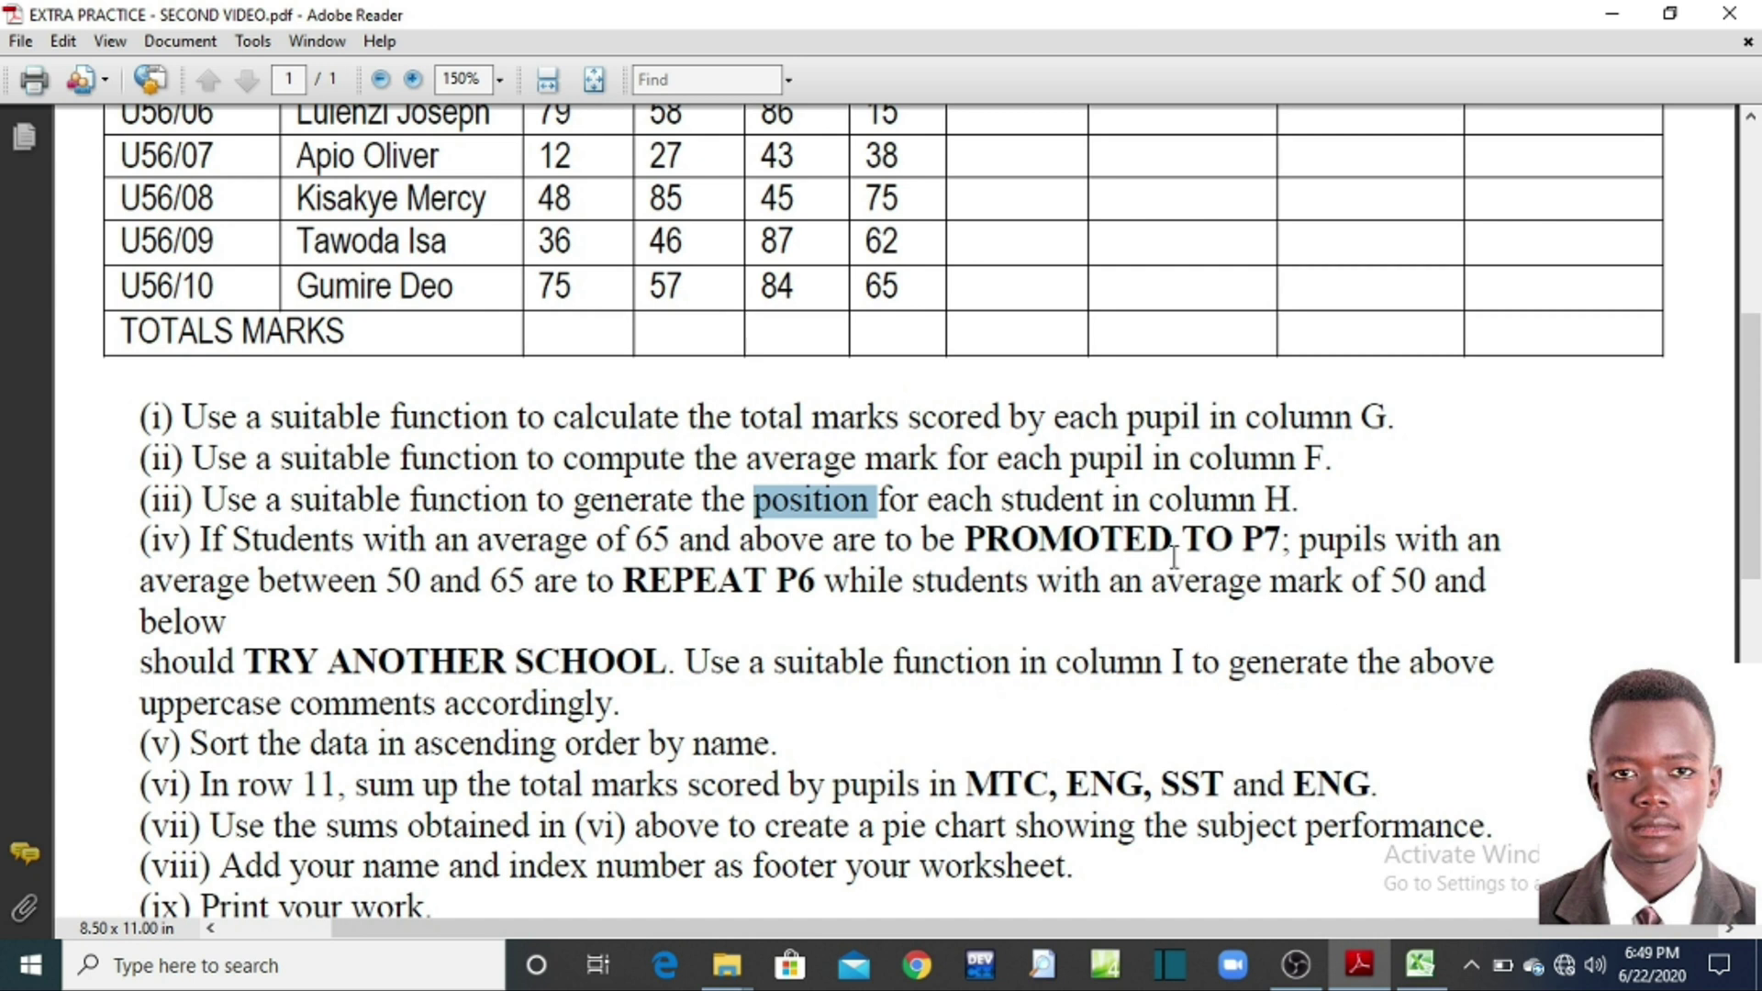
pyautogui.hotkey('alt', 'Tab')
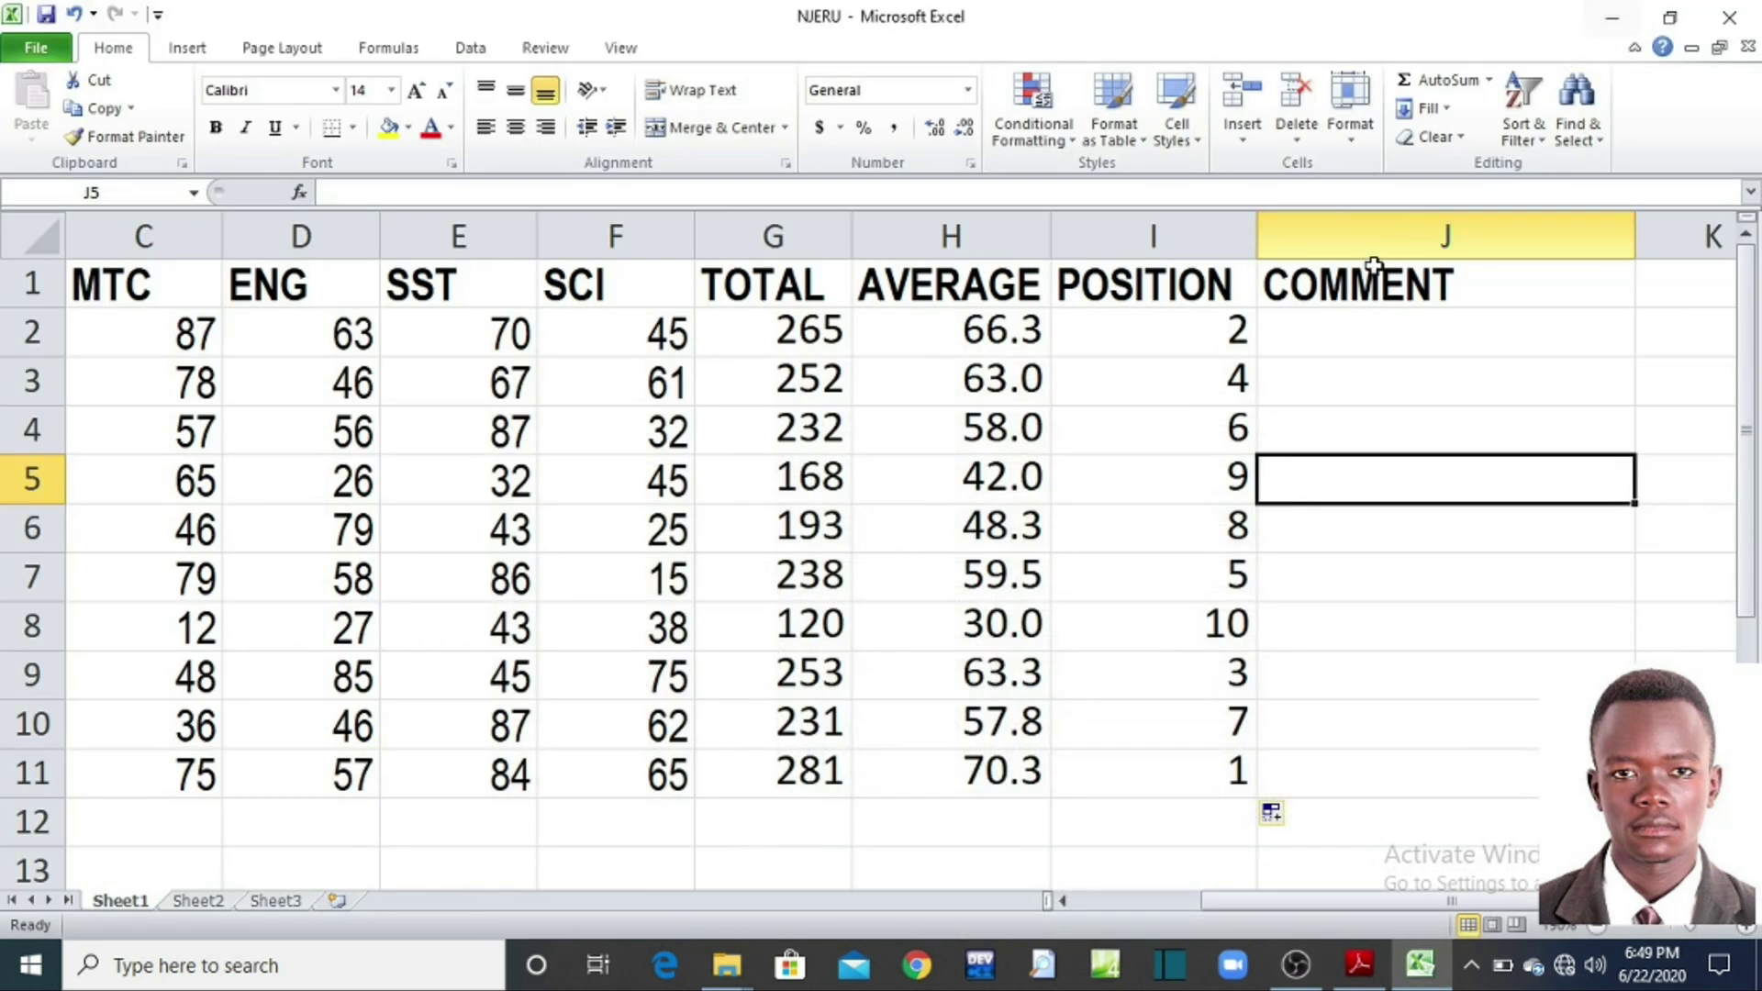
# Step: Begin the comment formula =IF( in cell J2, then check the exercise PDF
pyautogui.click(1385, 342)
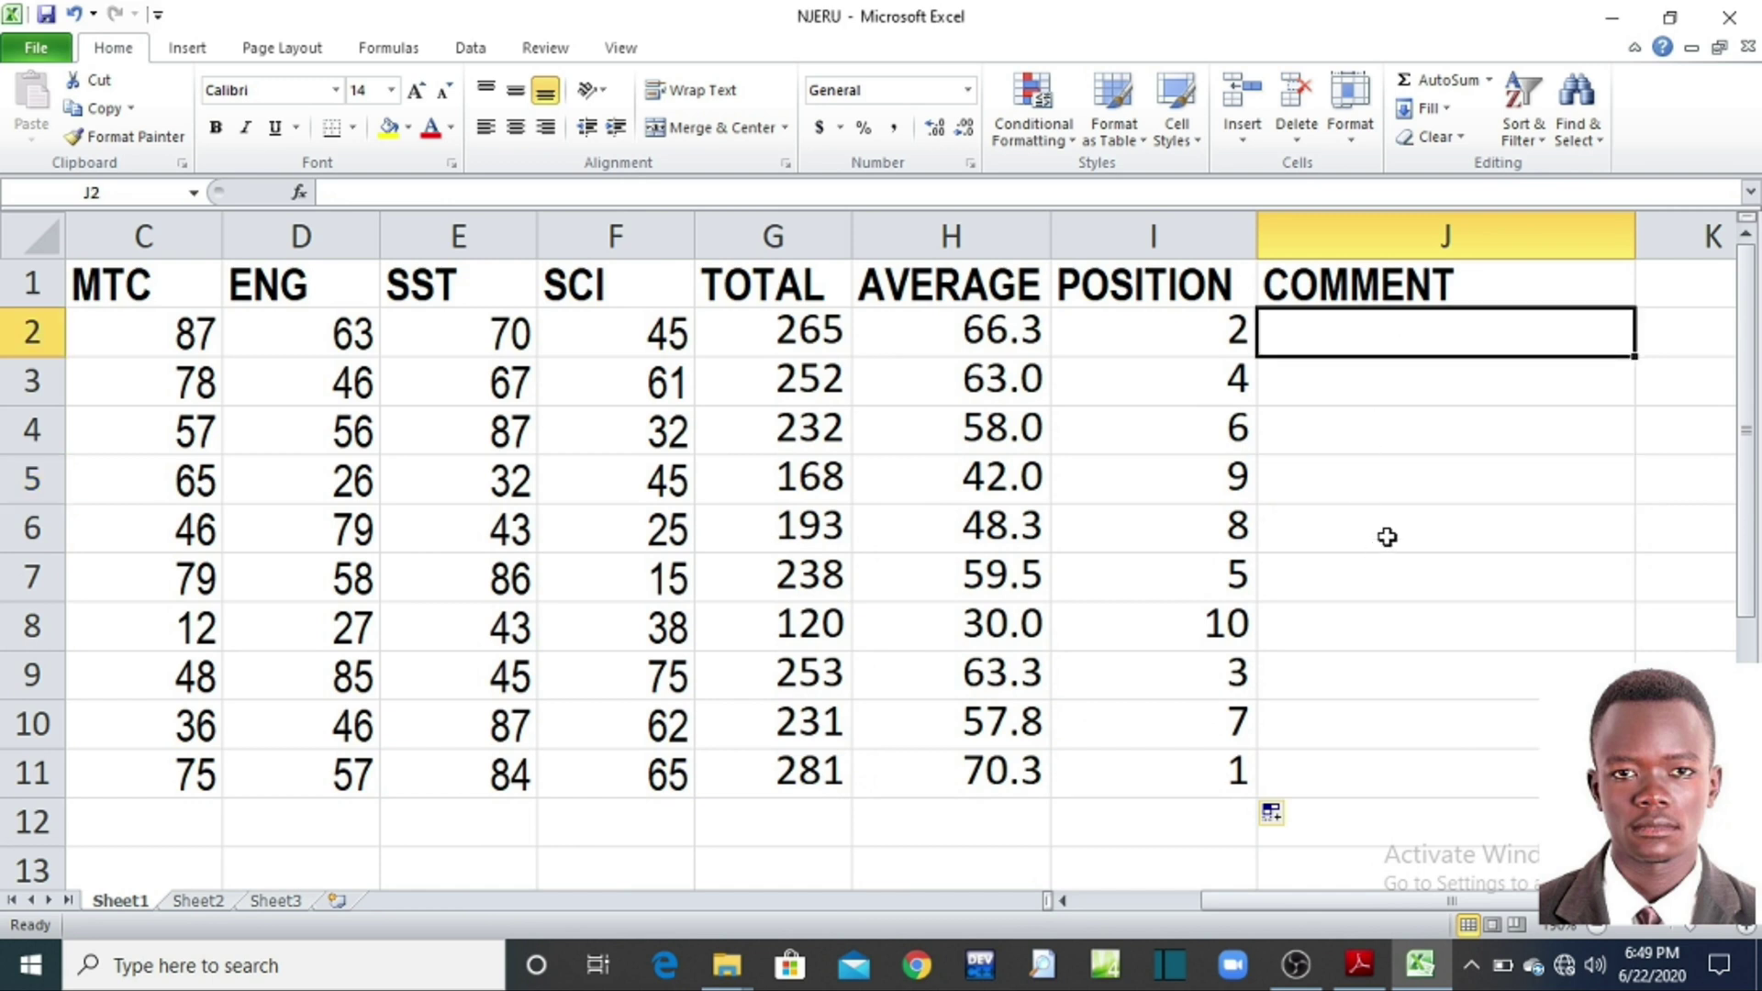
pyautogui.write('=')
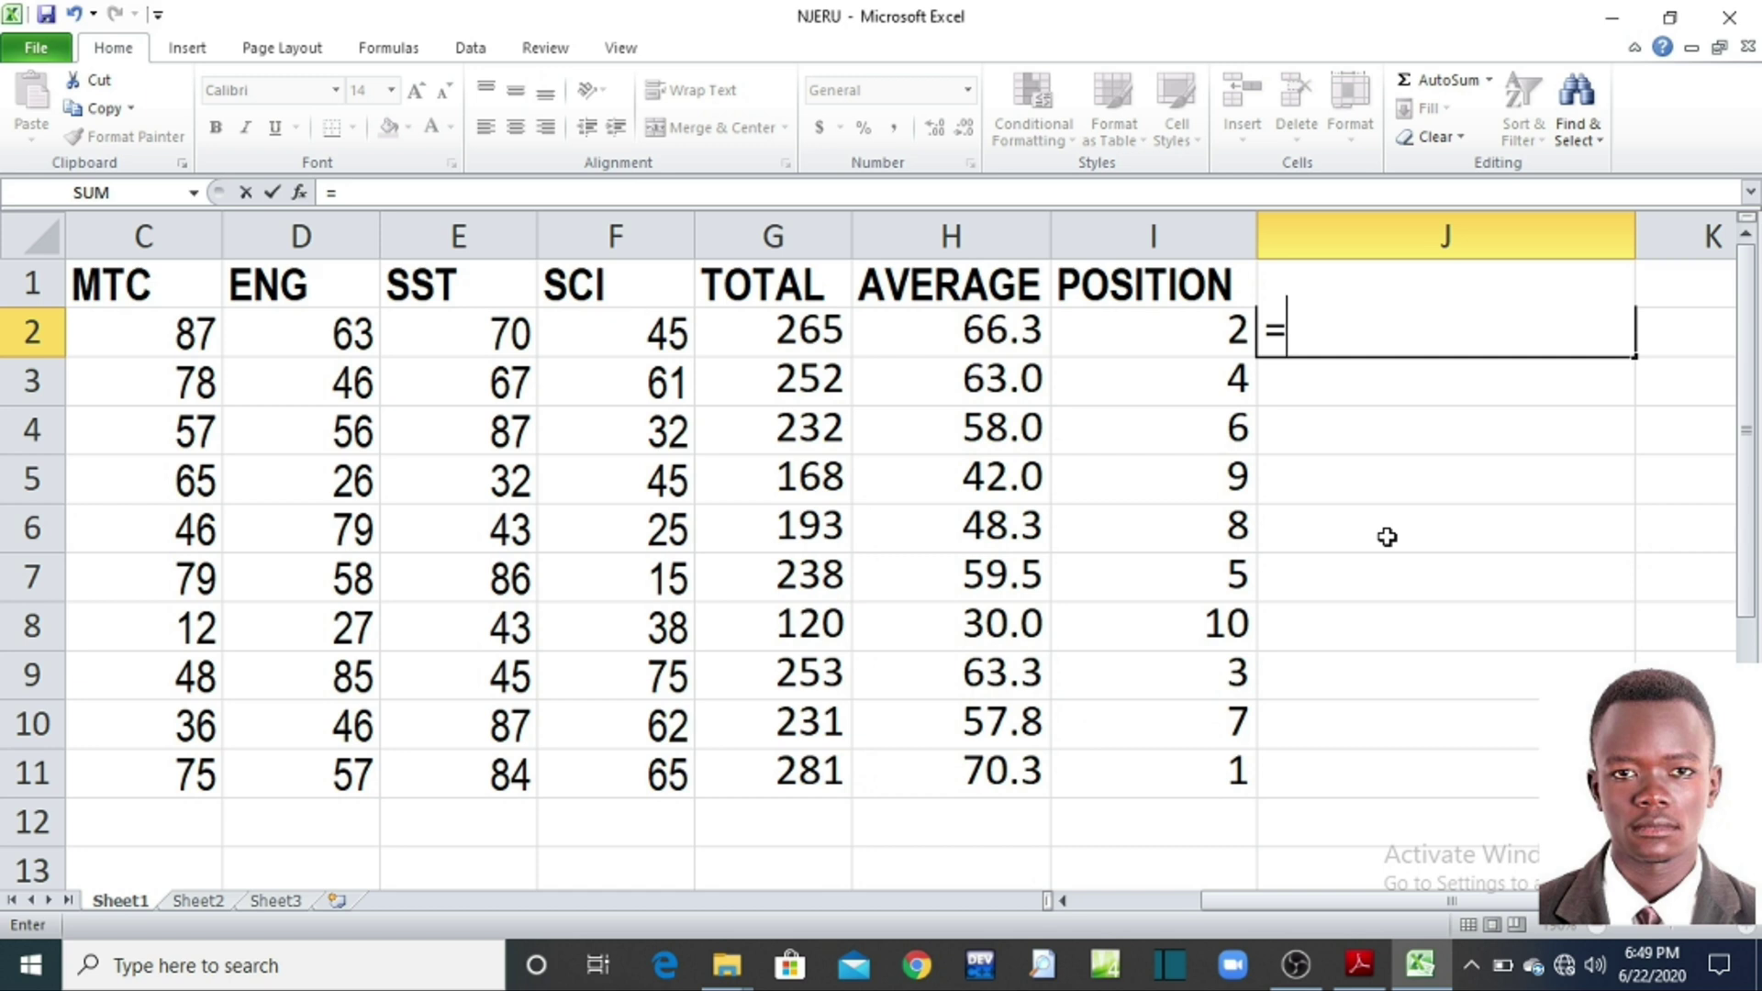
pyautogui.write('IF')
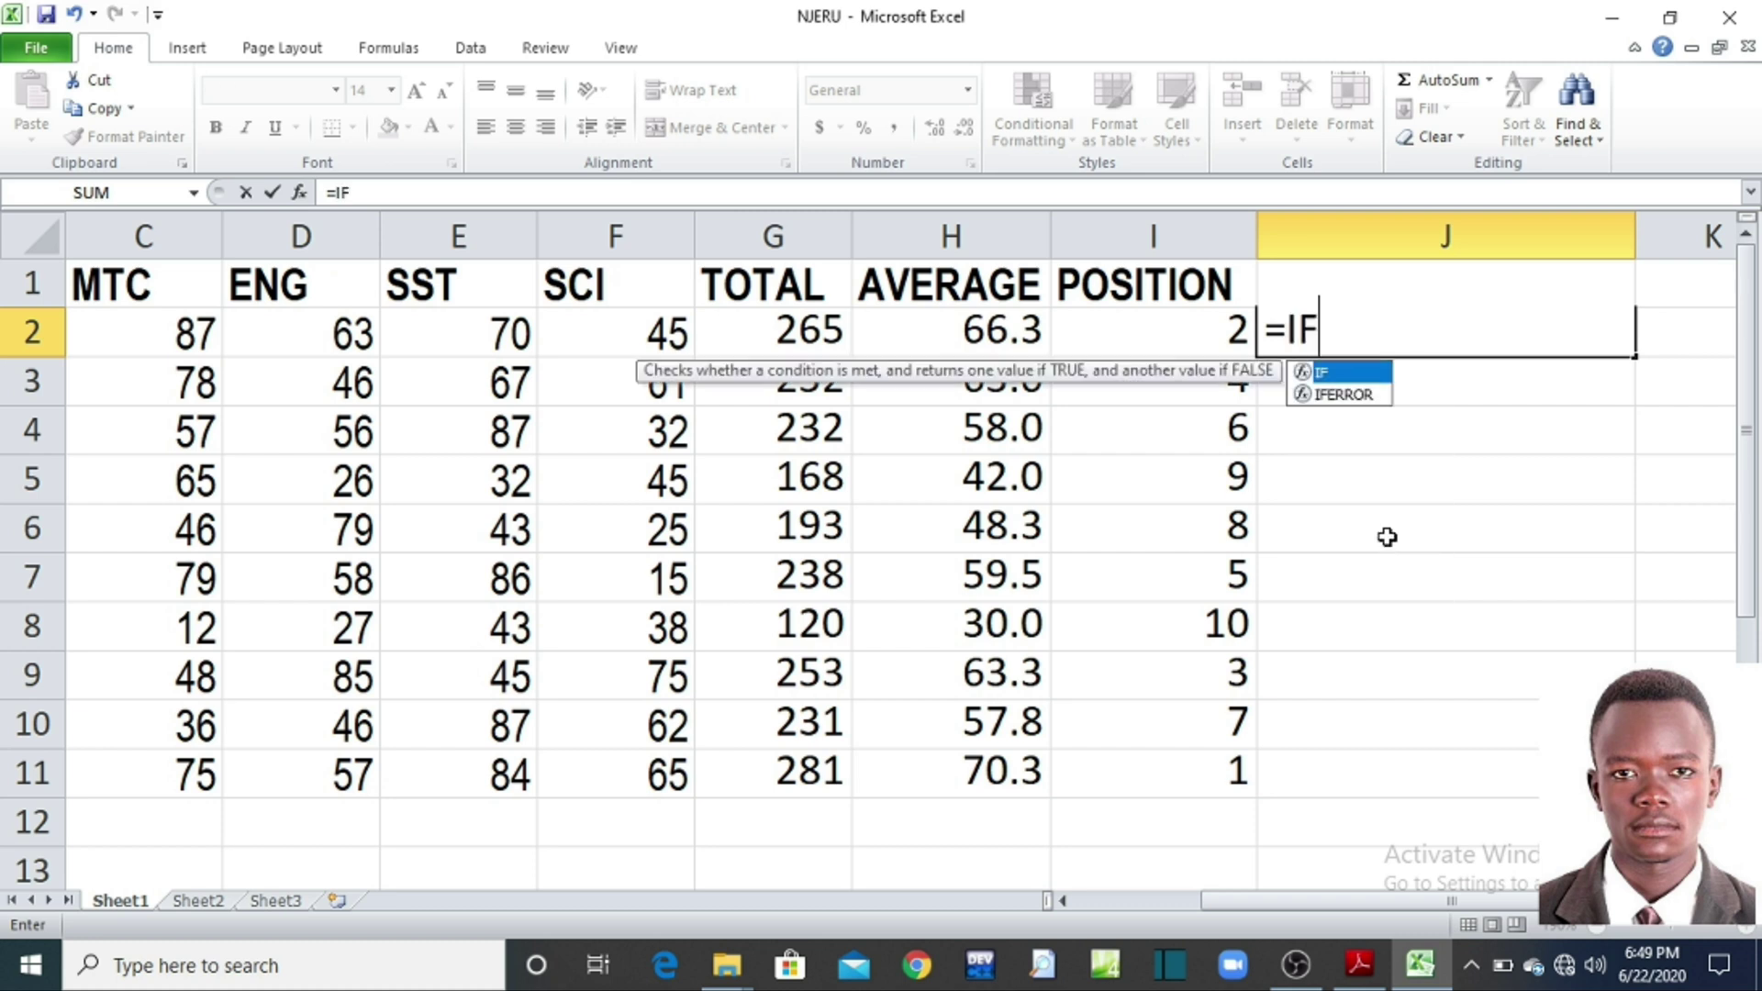
pyautogui.write('(')
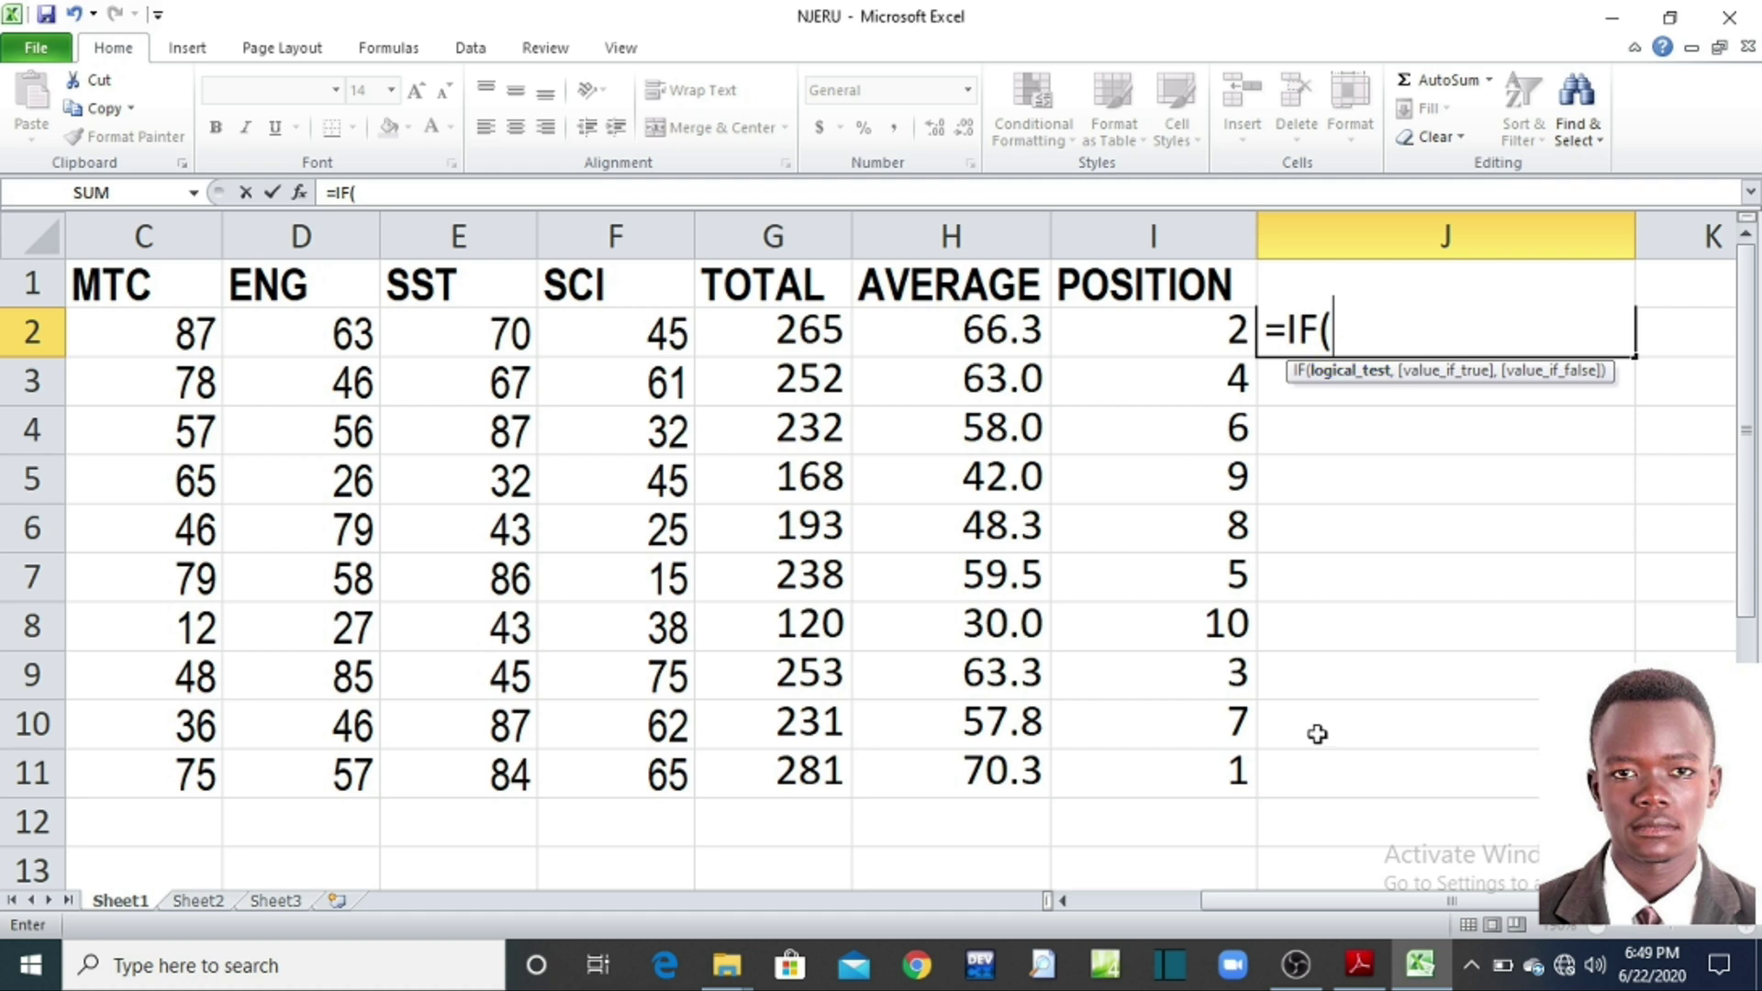
pyautogui.click(1359, 964)
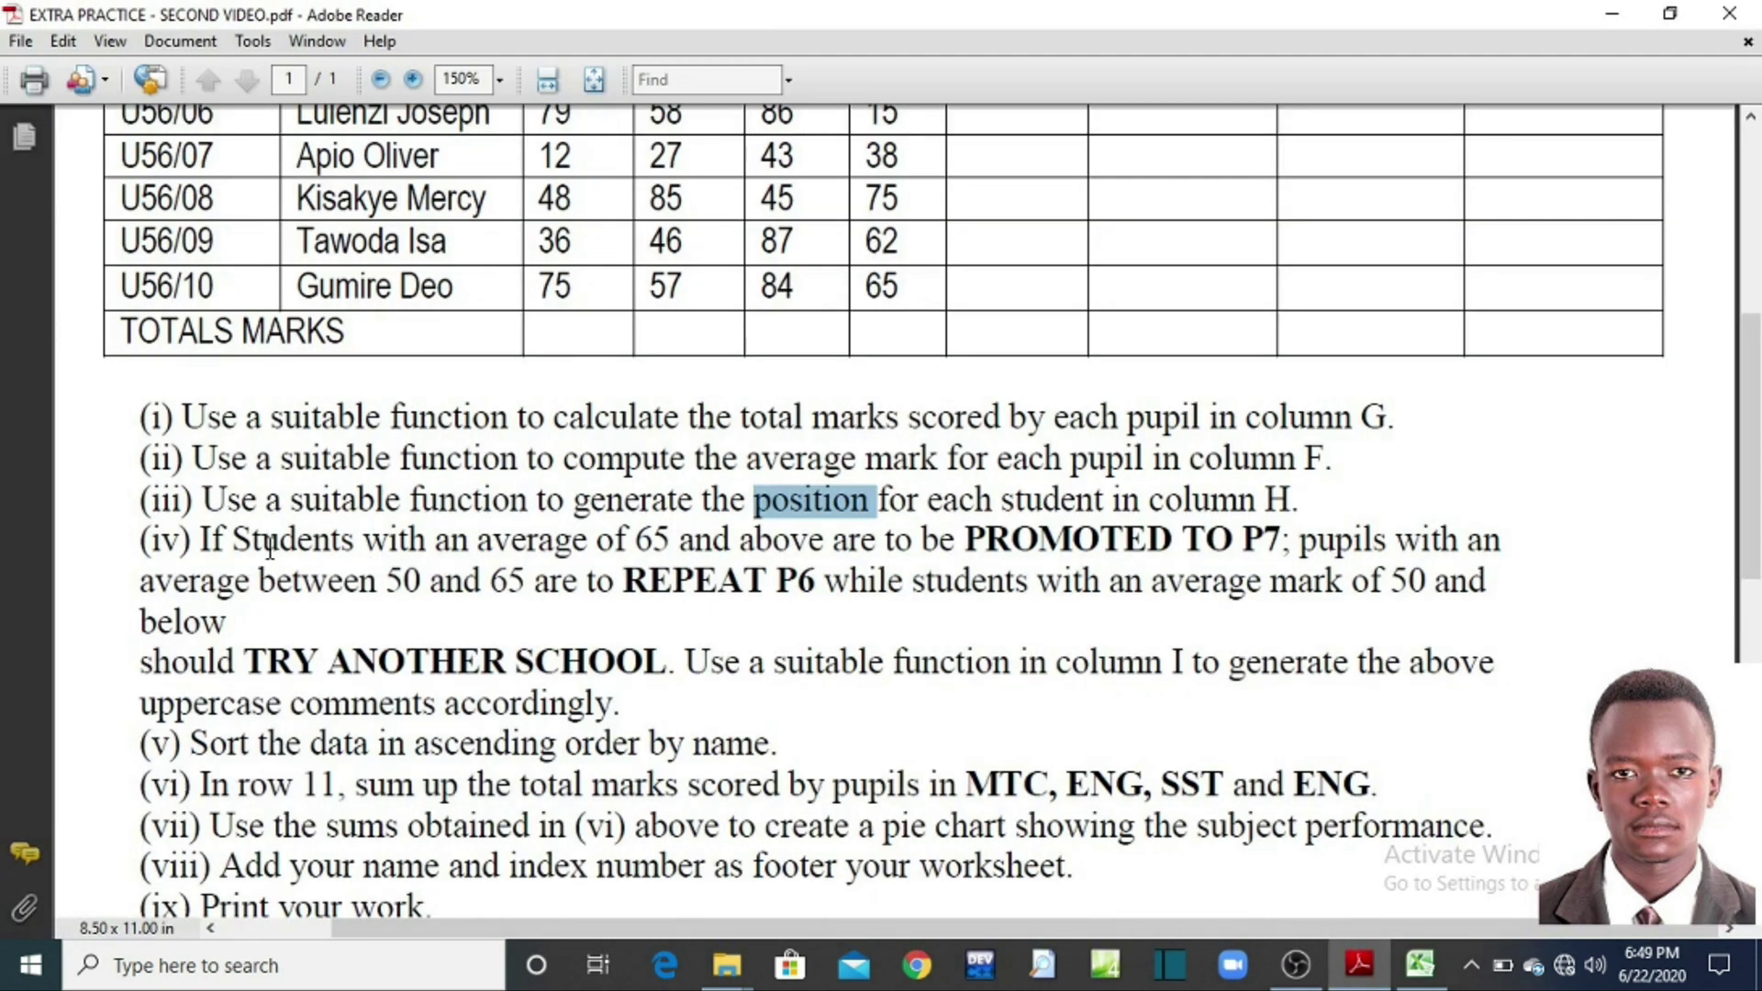
# Step: Read task (iv)'s rule: 65+ PROMOTED TO P7, 50–65 REPEAT P6, then return to Excel
pyautogui.click(400, 549)
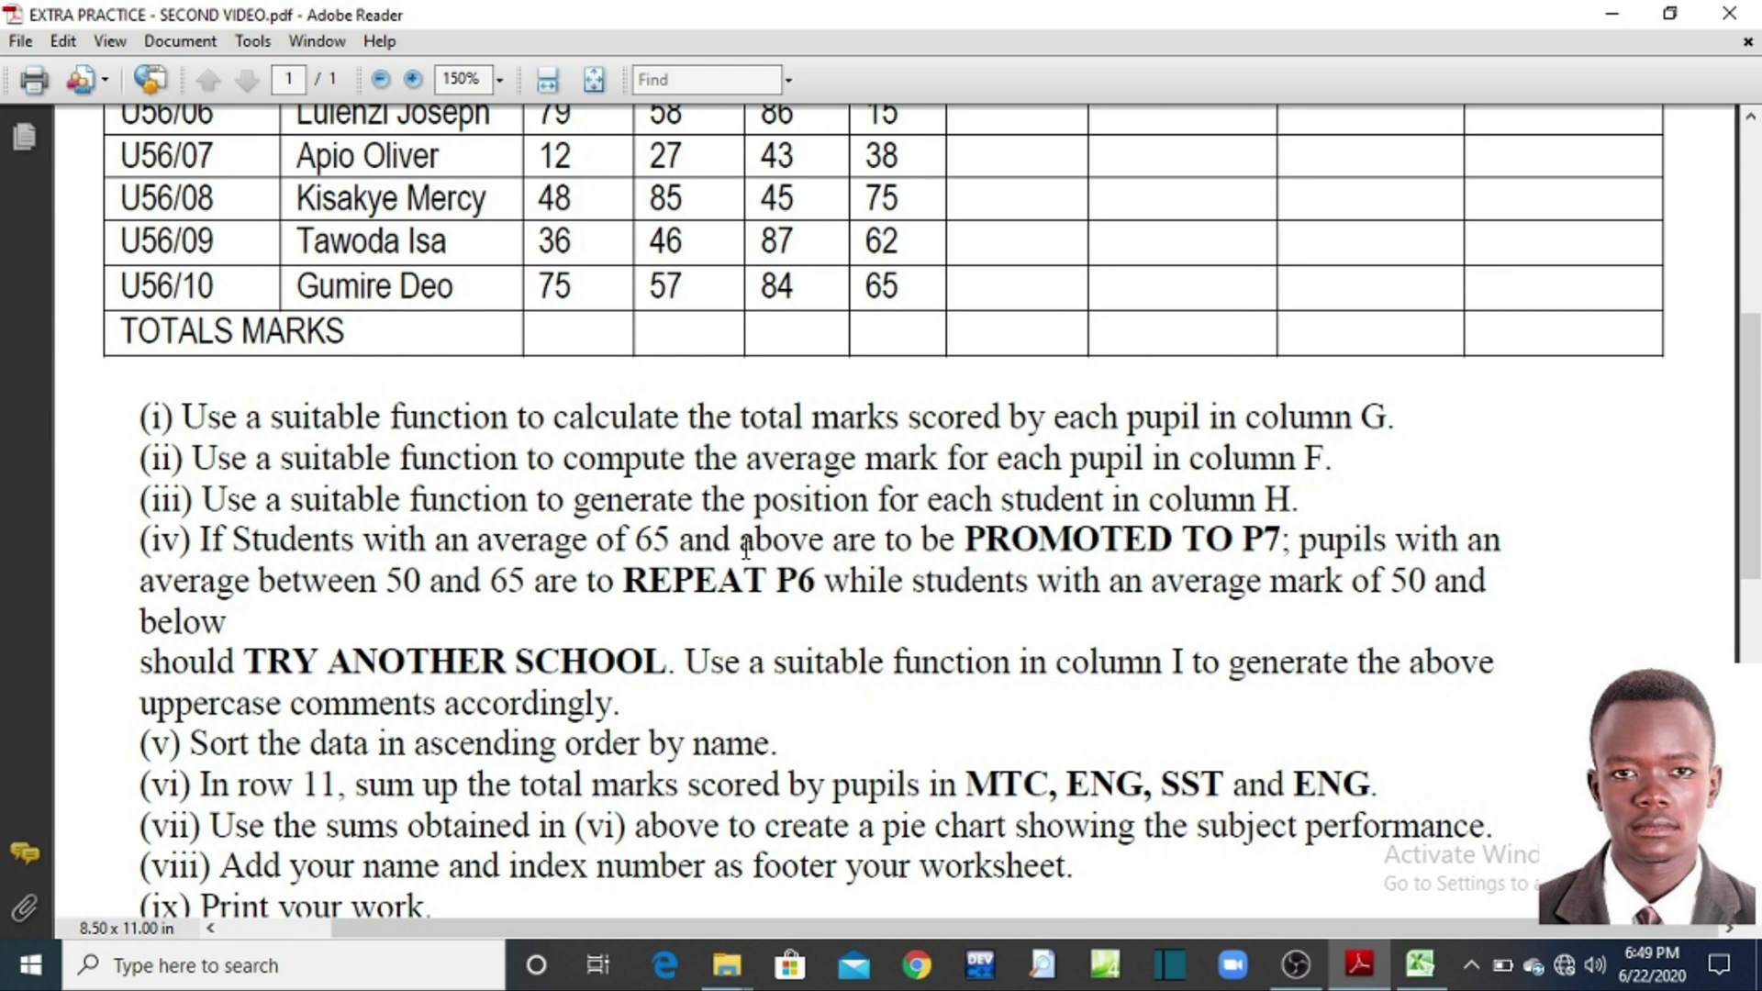
pyautogui.moveTo(204, 542); pyautogui.dragTo(1277, 541)
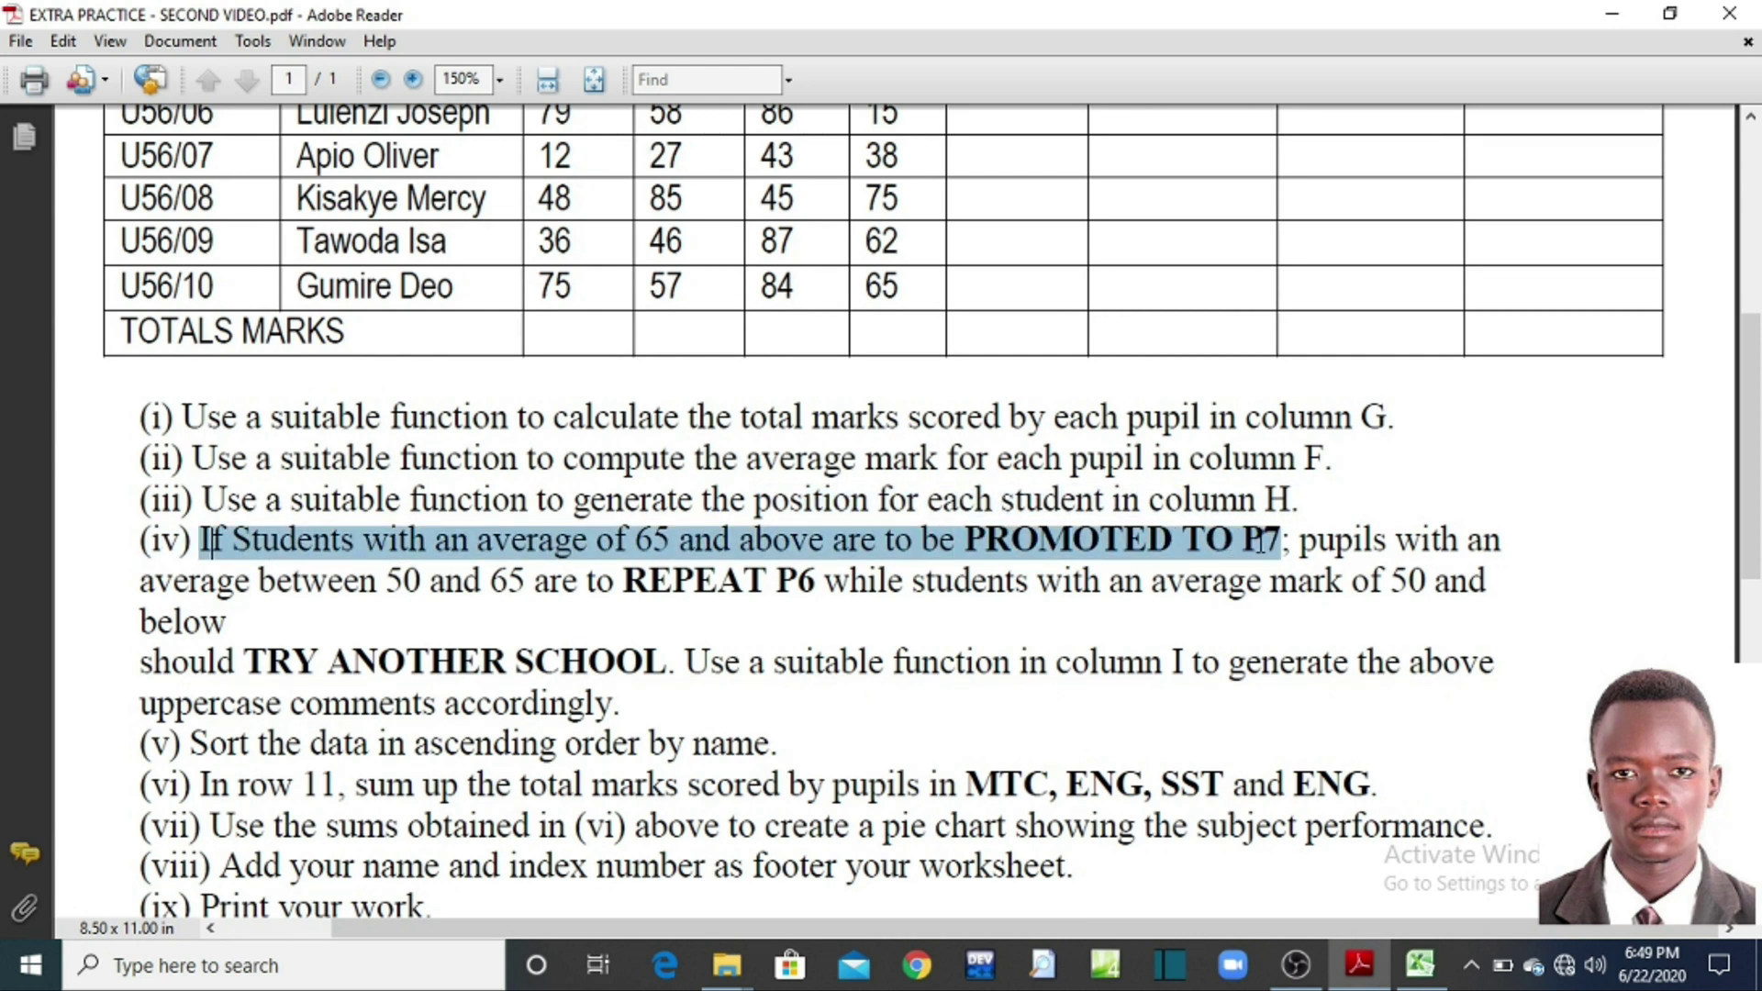
pyautogui.click(1208, 594)
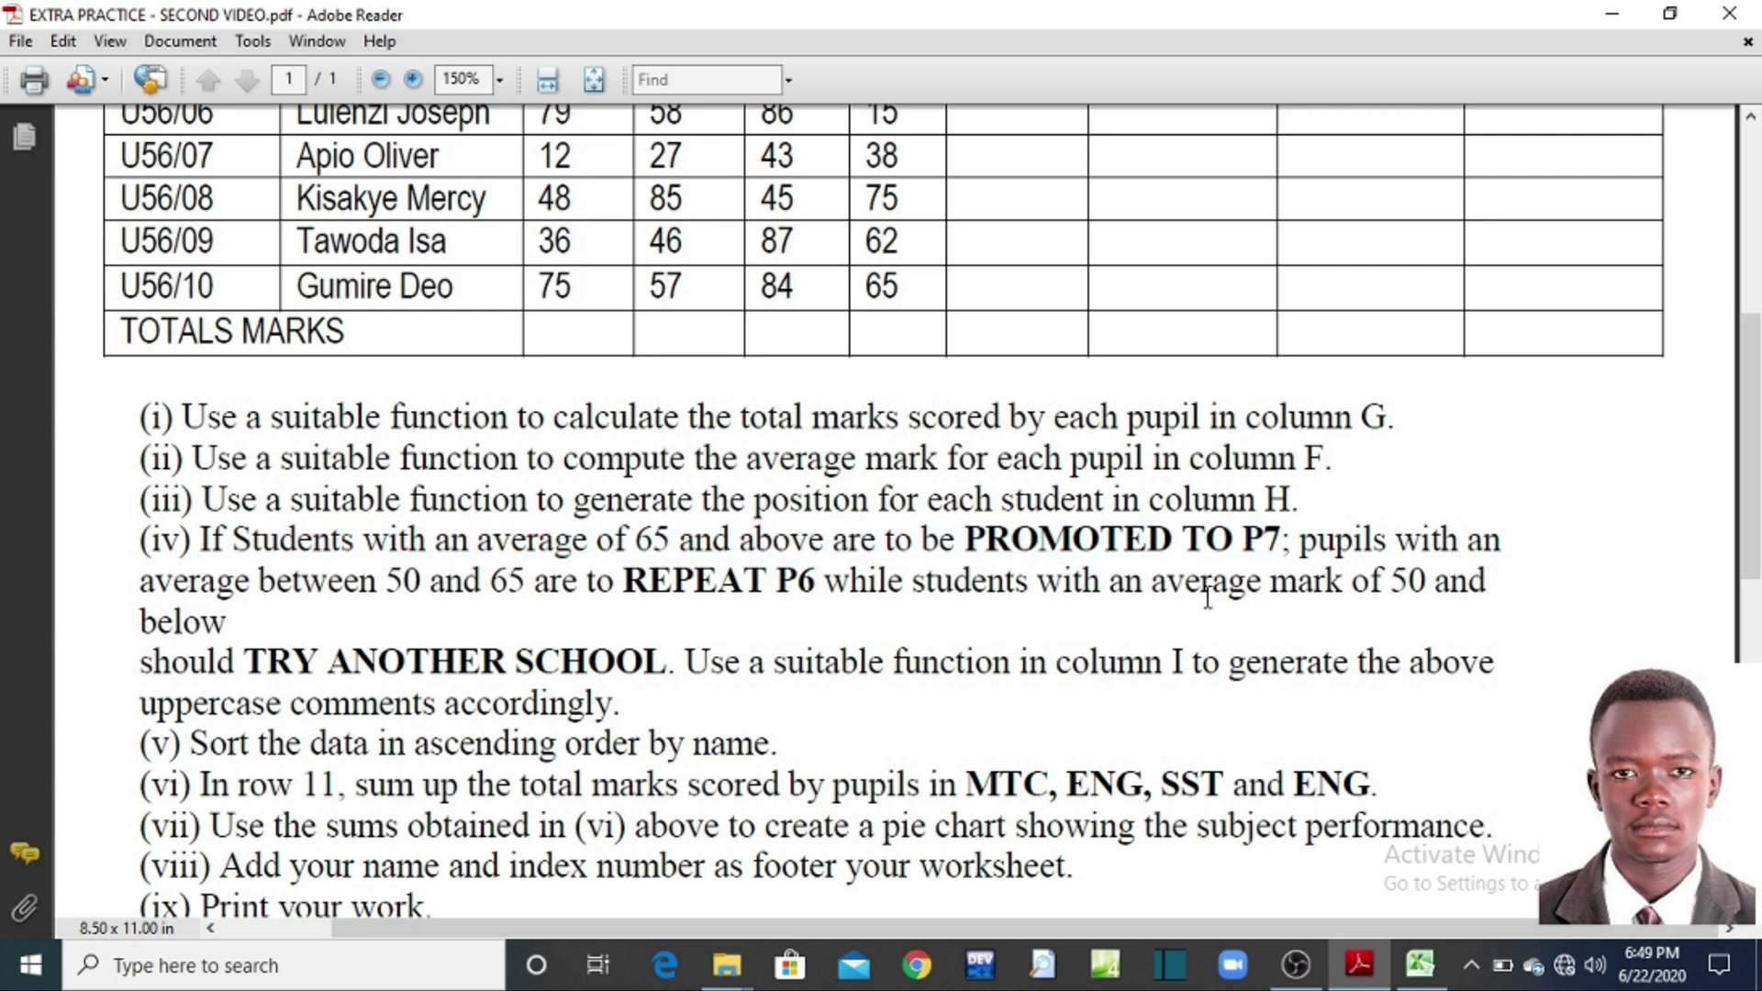
pyautogui.click(1420, 963)
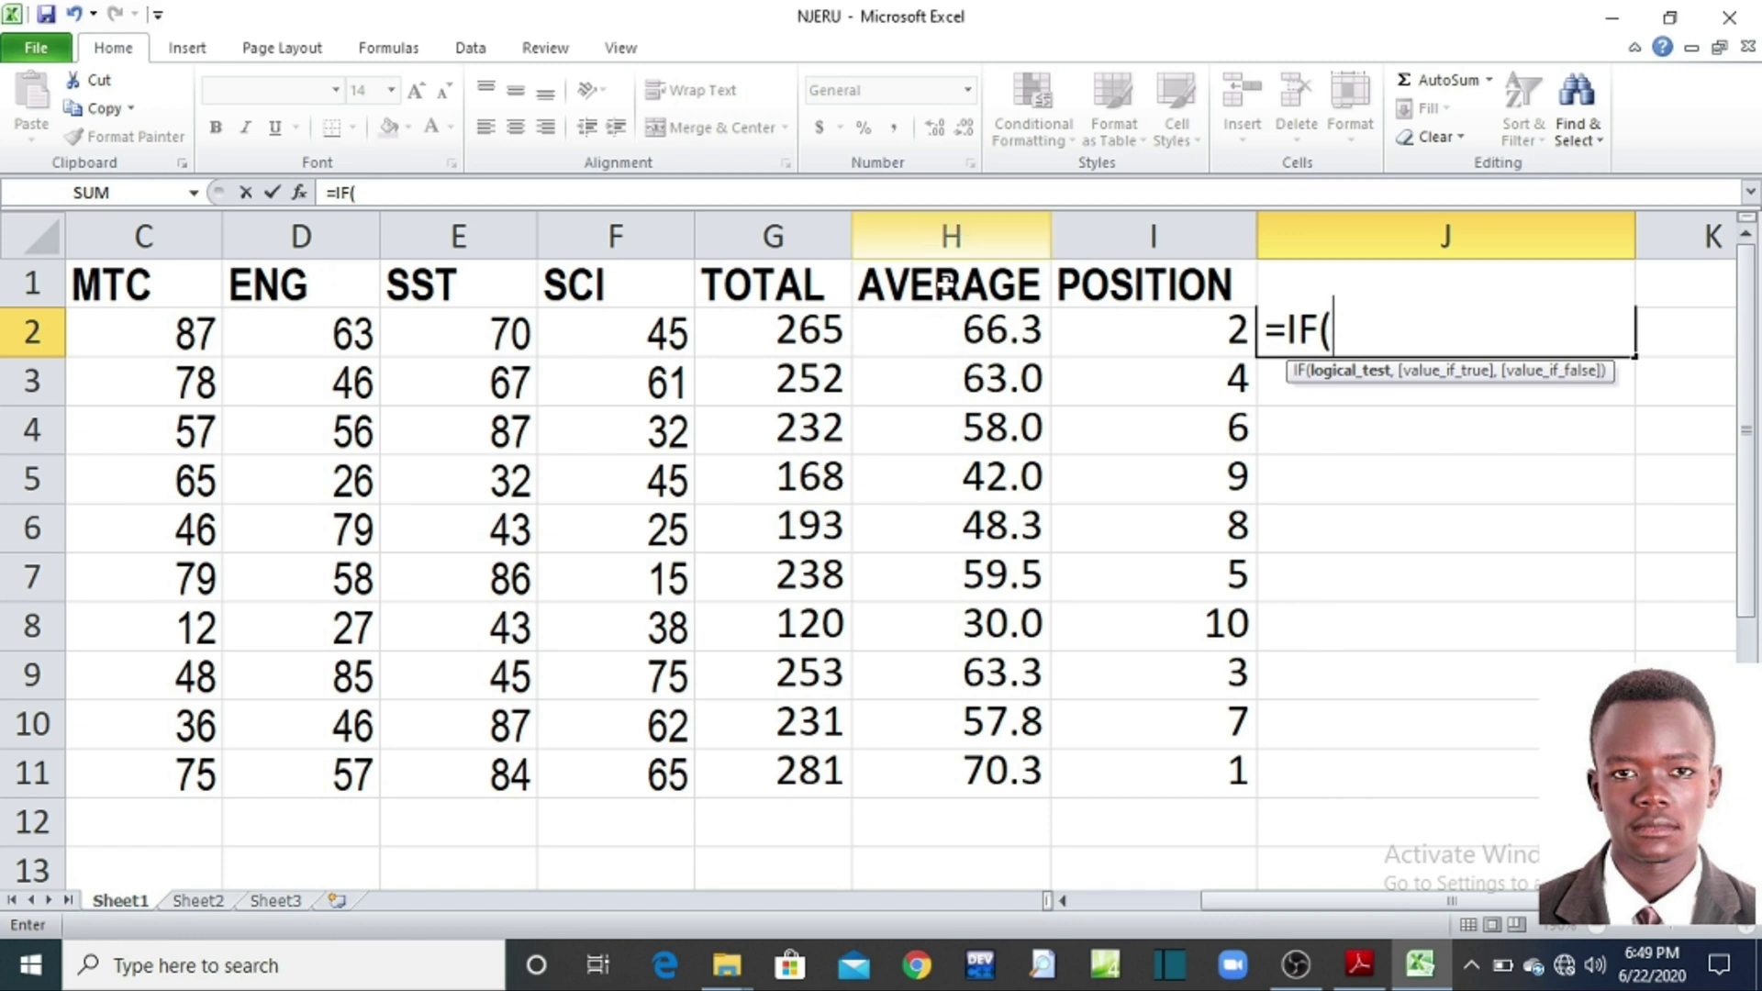
# Step: Complete J2 as =IF(H2>=65,"PROMOTED TO P7",IF(H2>=50,"REPEAT P6","TRY ELSEWHERE"))
pyautogui.click(909, 333)
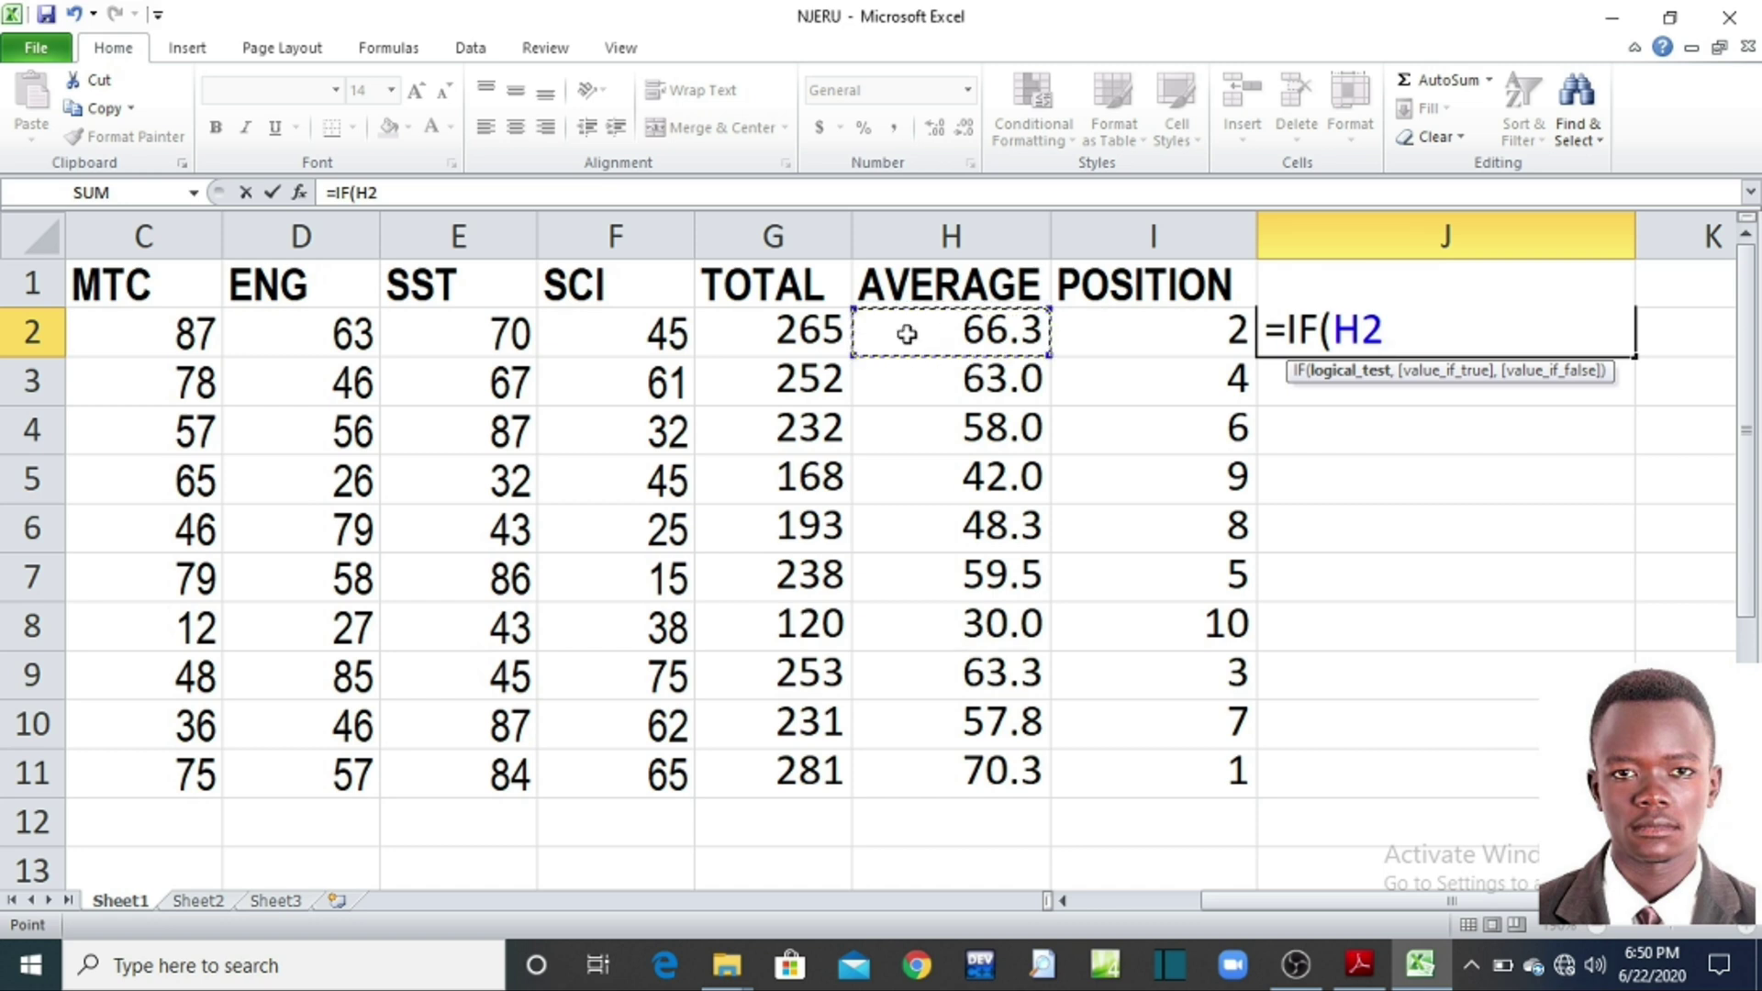
pyautogui.write('>')
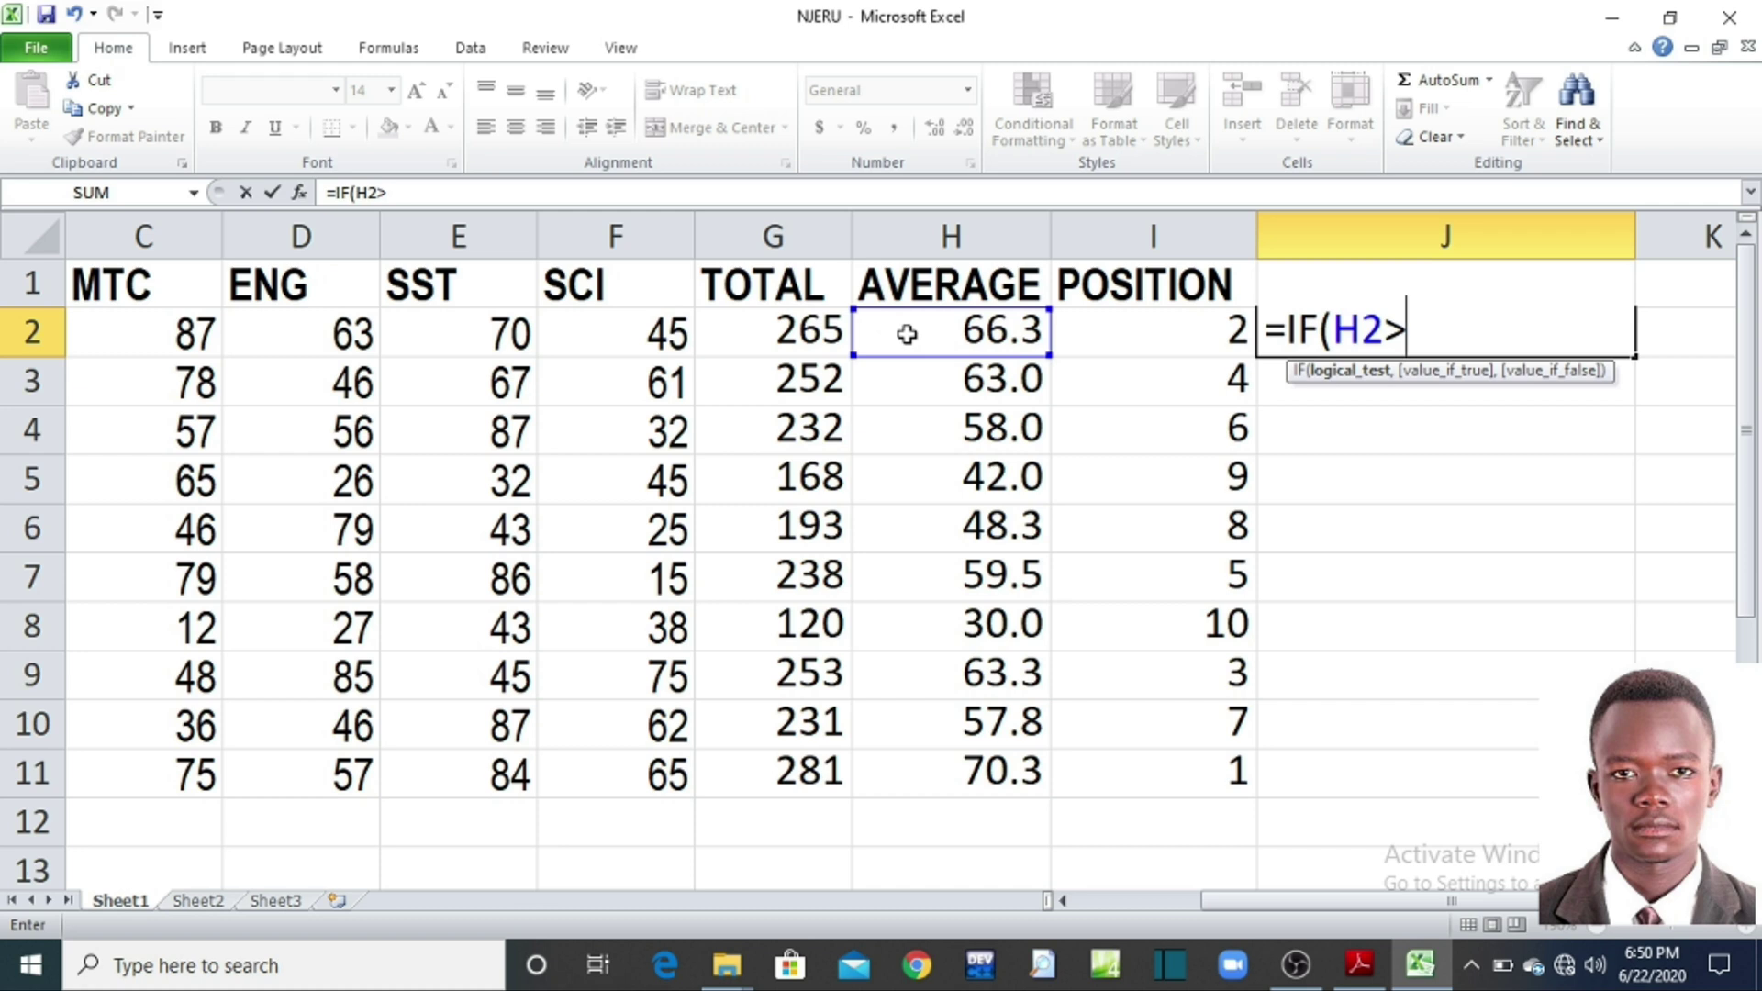
pyautogui.write('=')
pyautogui.write('65')
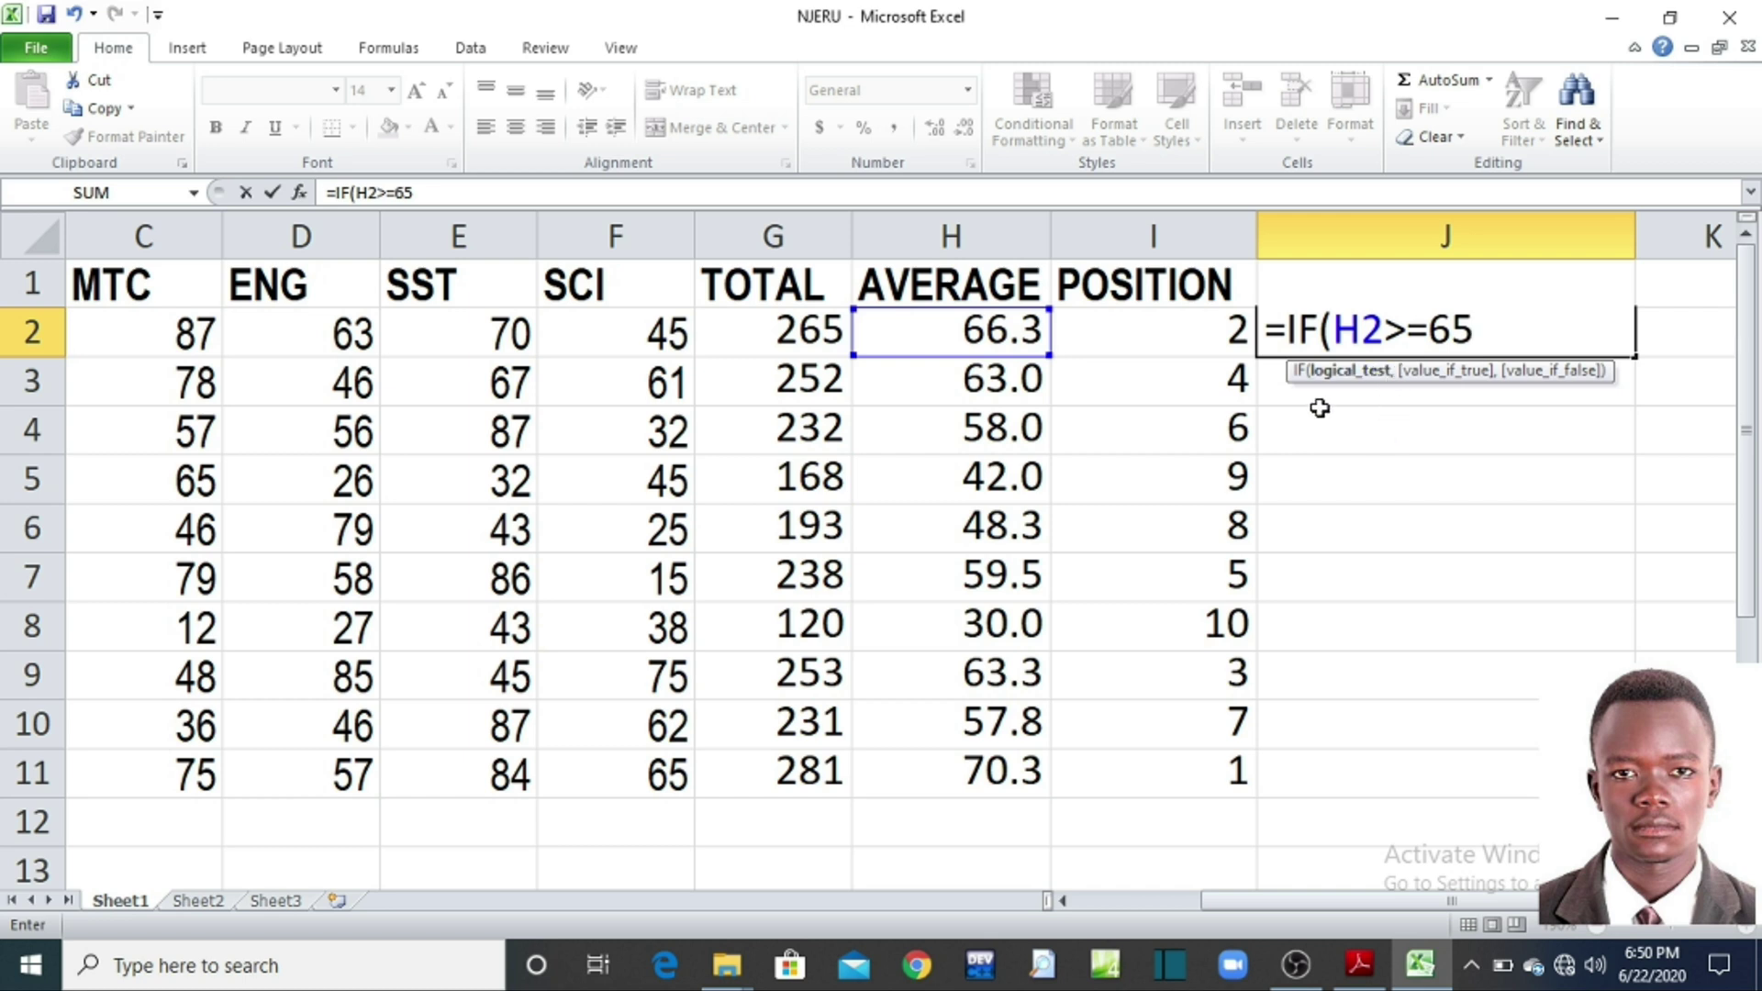
pyautogui.write(',')
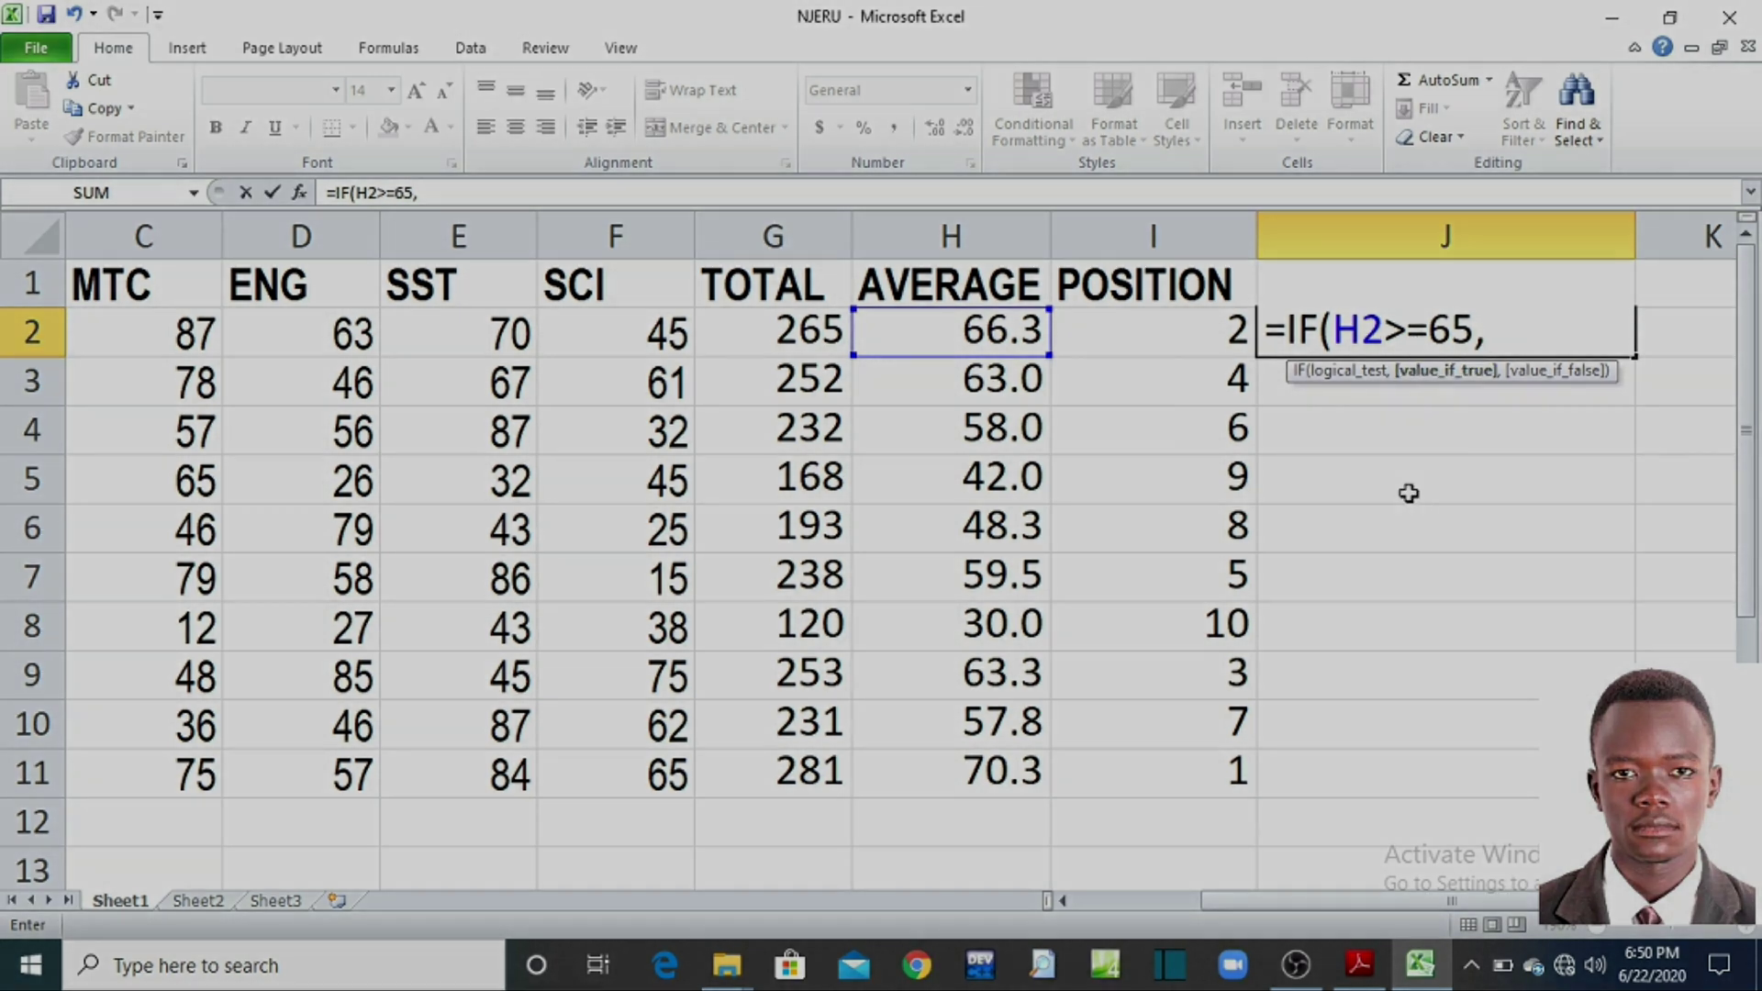
pyautogui.write('"')
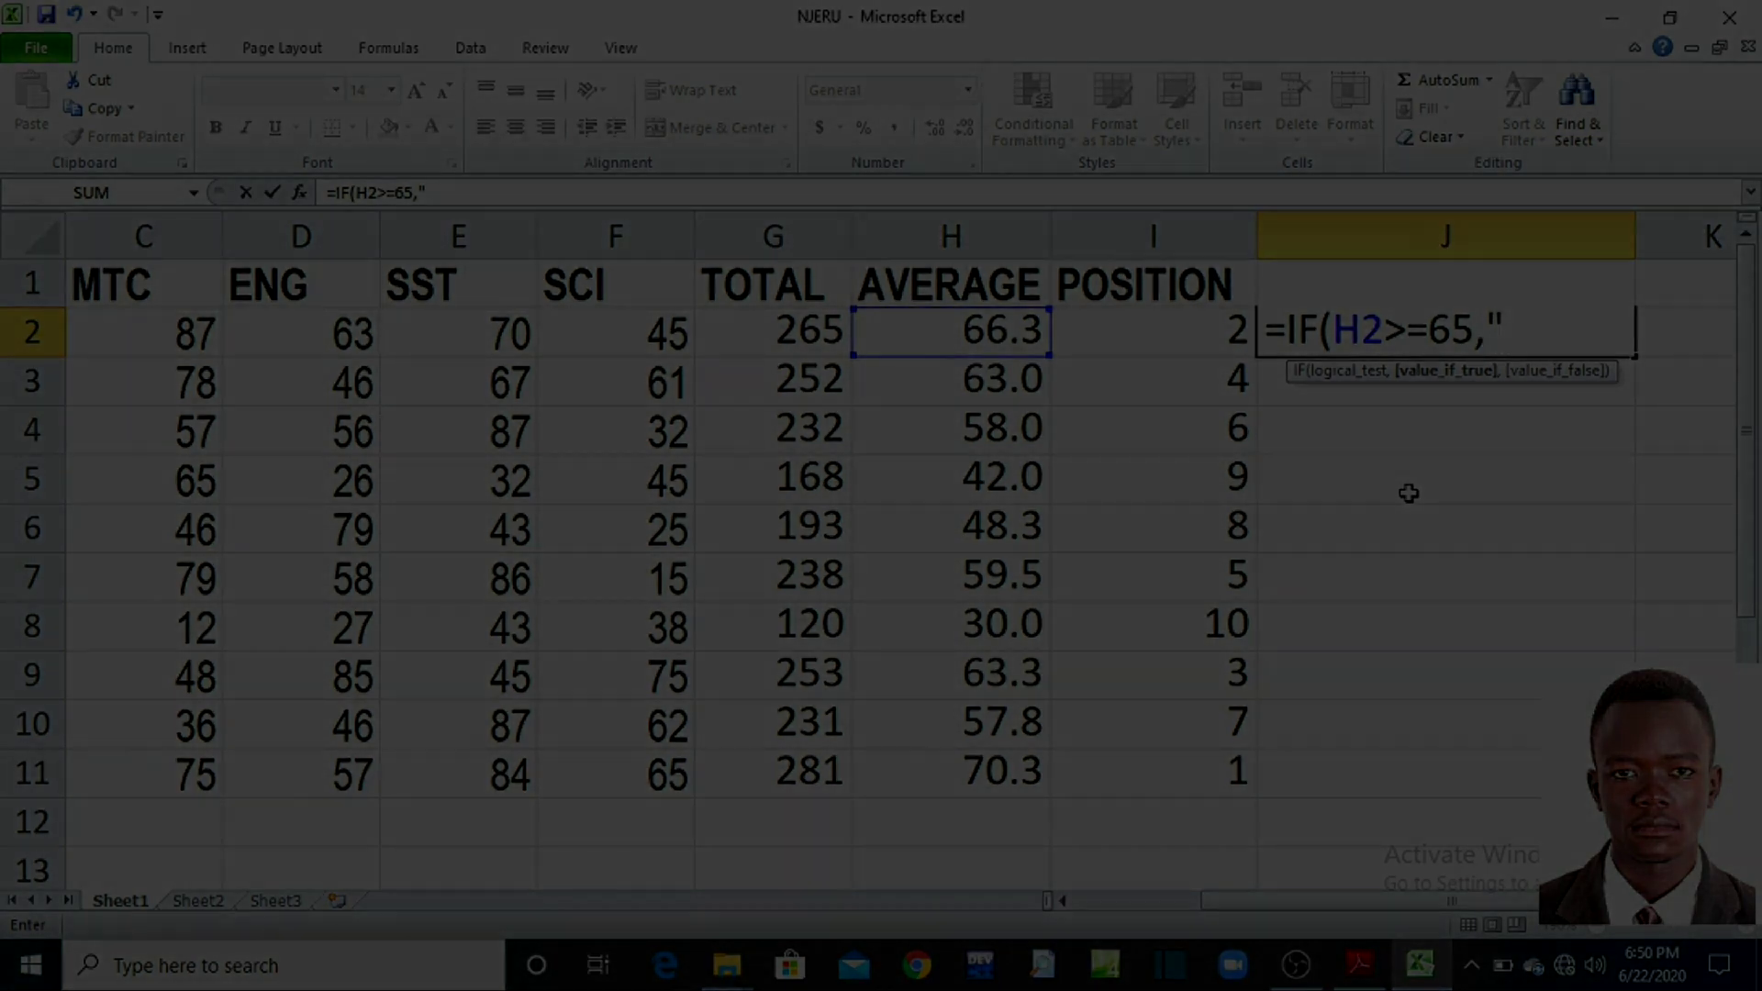
pyautogui.write('P')
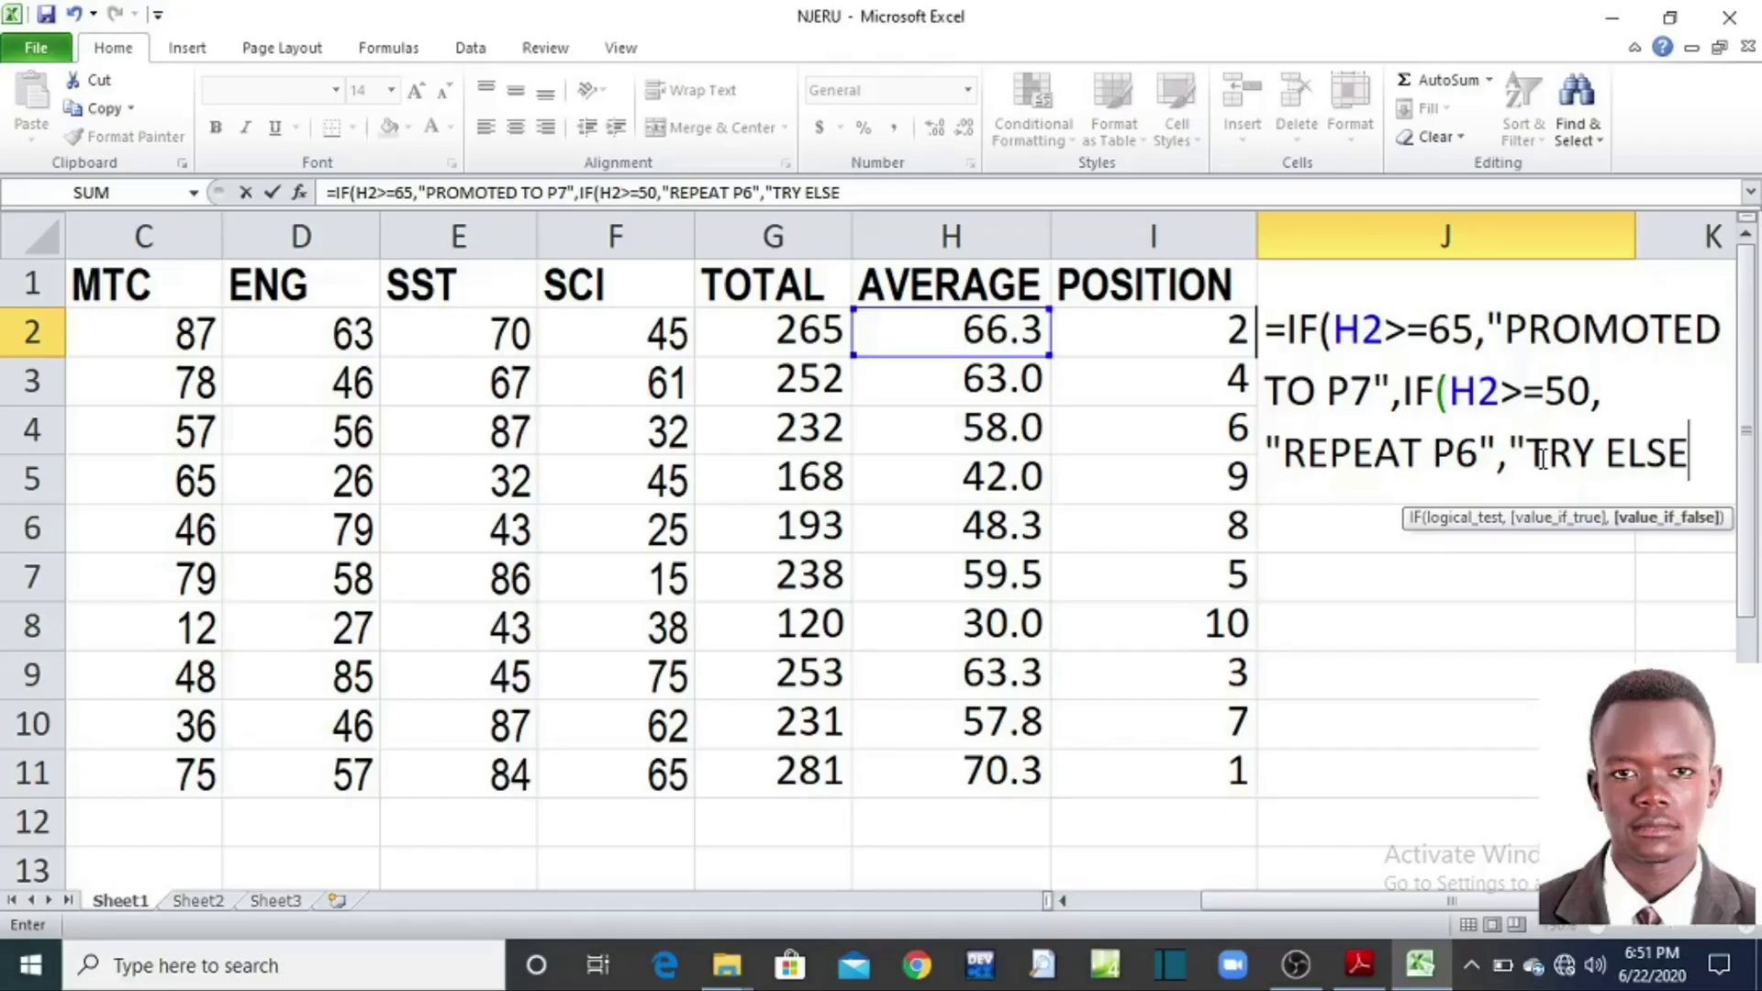
pyautogui.write('WHERE')
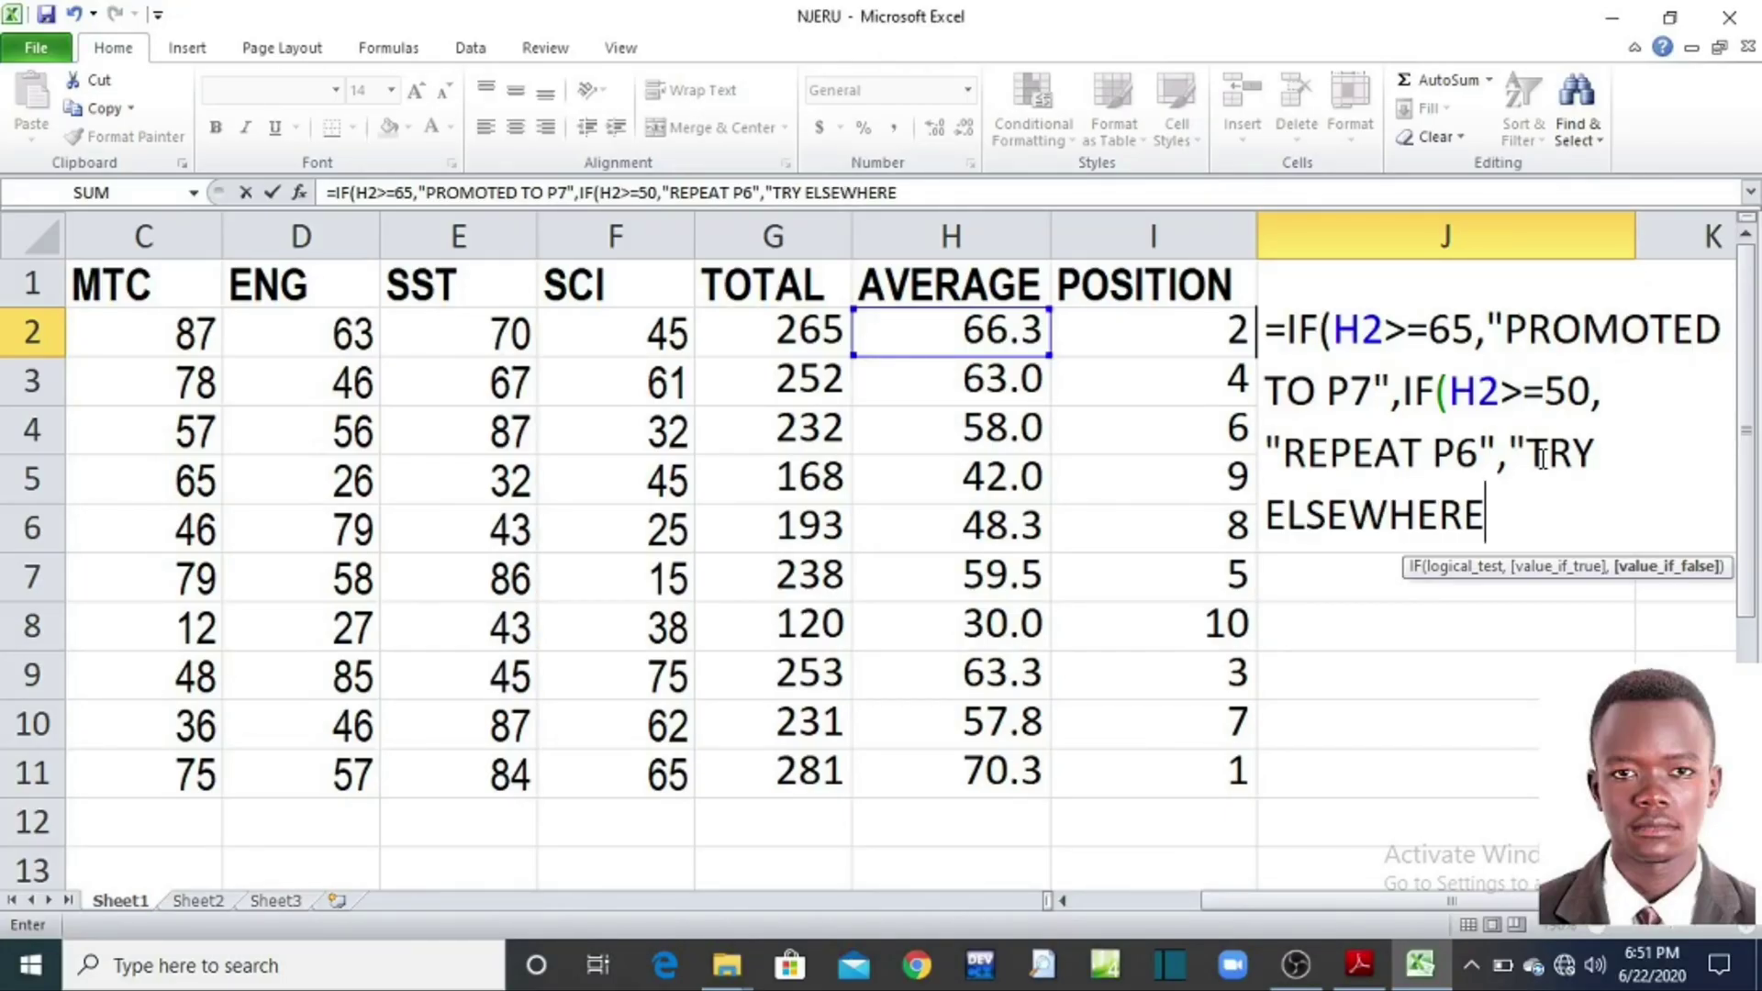
pyautogui.write('")')
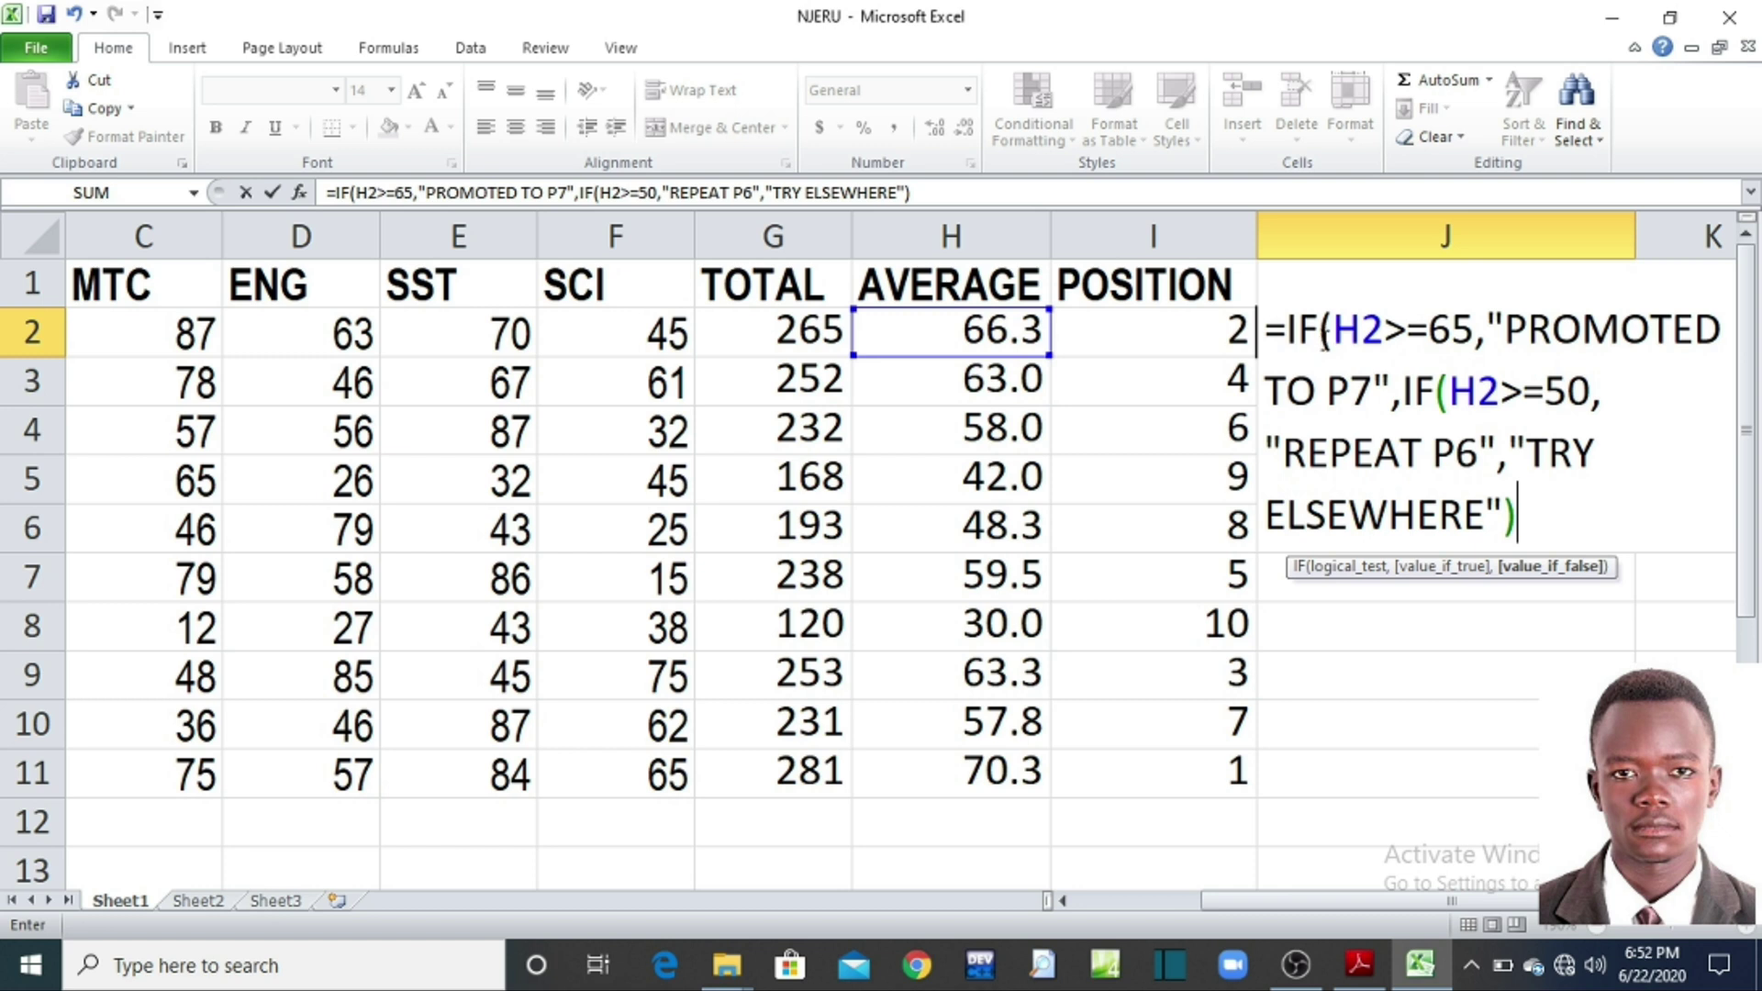
pyautogui.write(')')
pyautogui.press('Return')
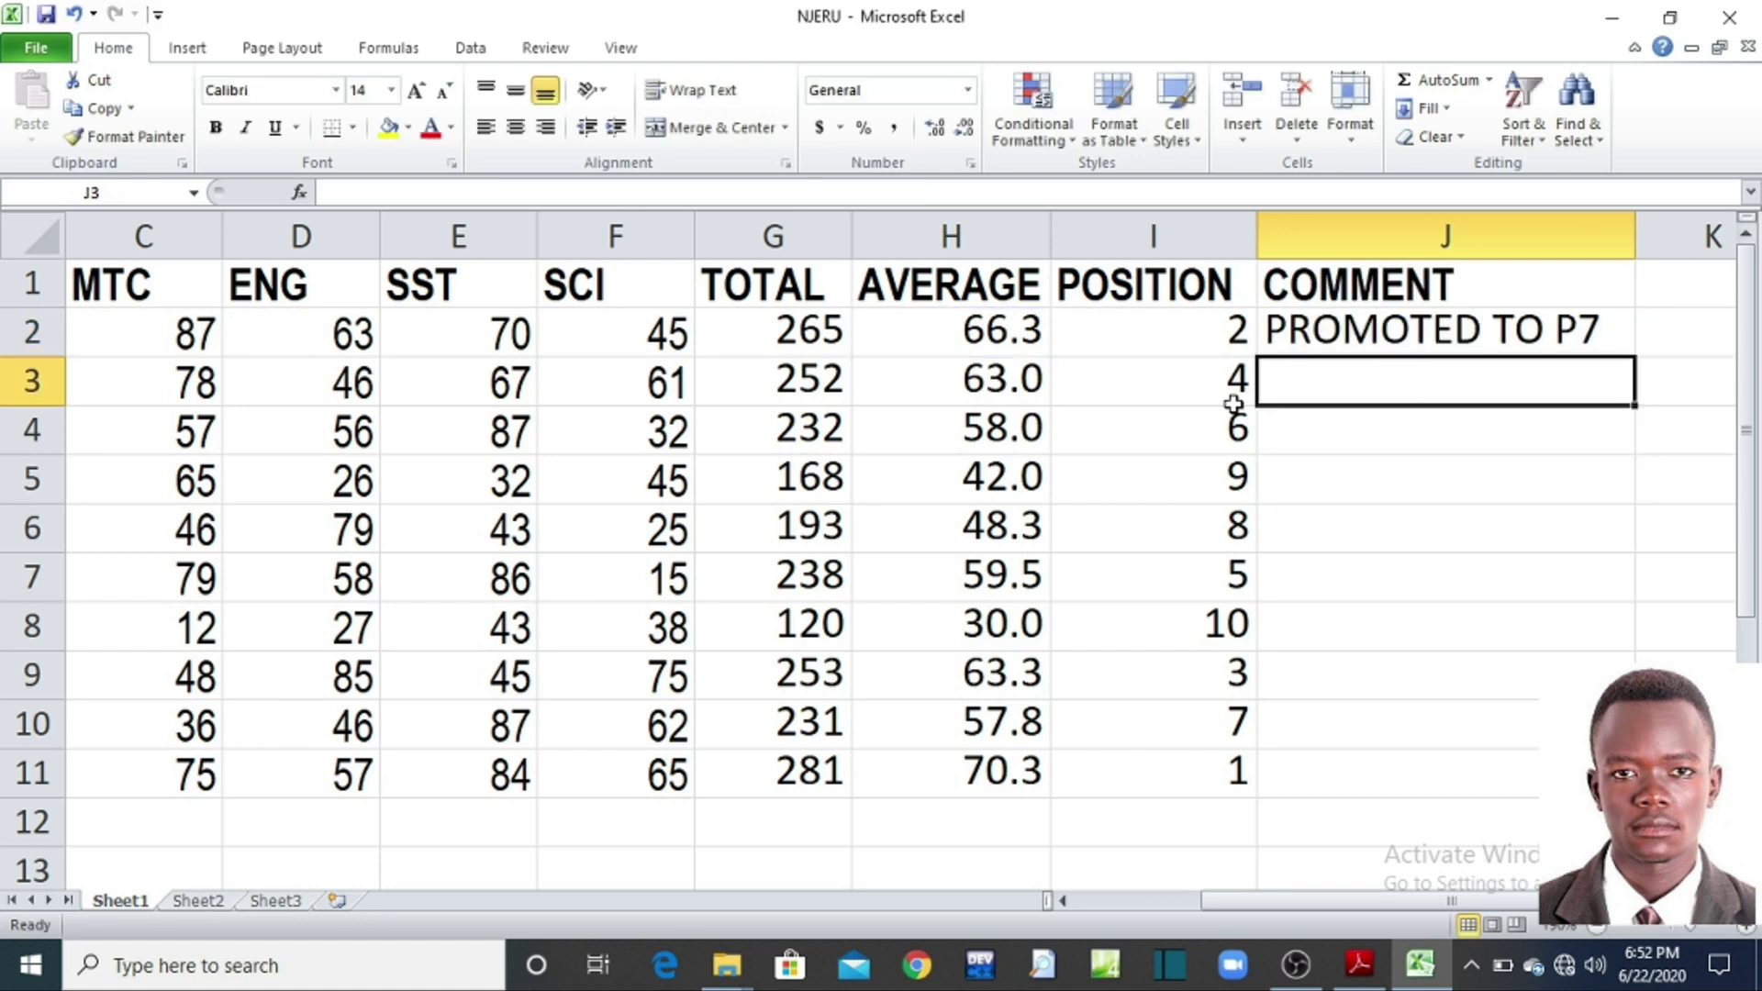
# Step: Fill the comment formula from J2 down to J11
pyautogui.click(1457, 330)
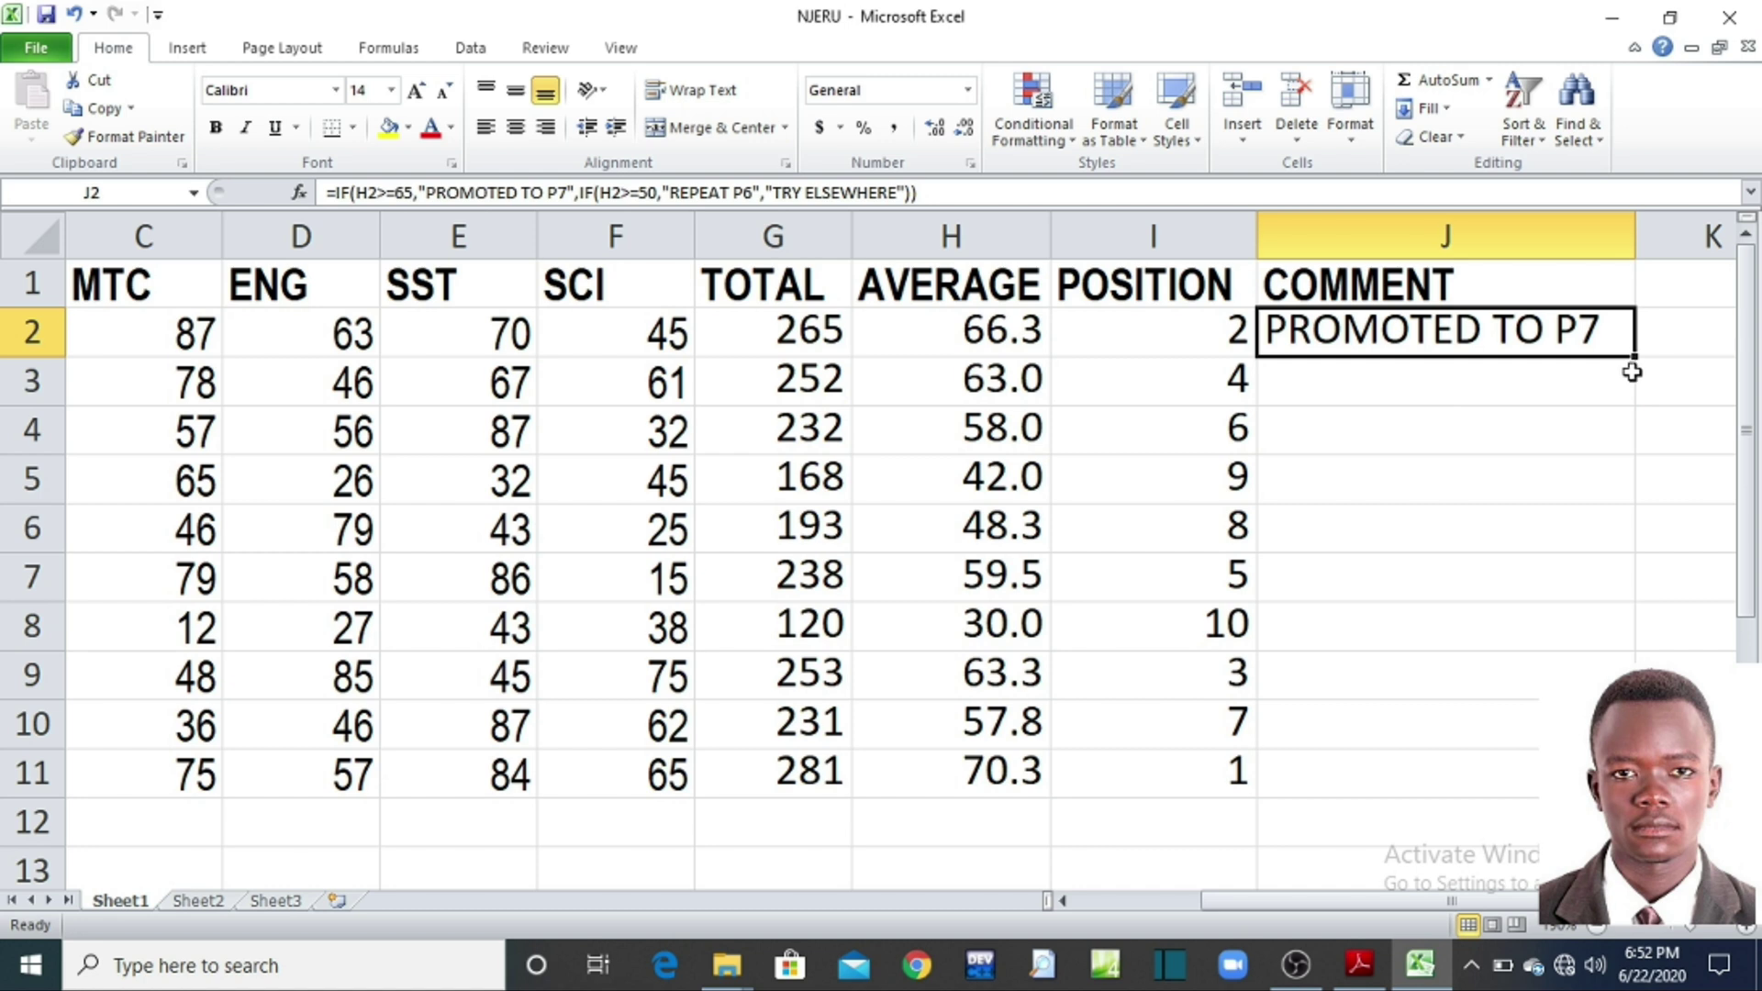
pyautogui.moveTo(1638, 360); pyautogui.dragTo(1624, 780)
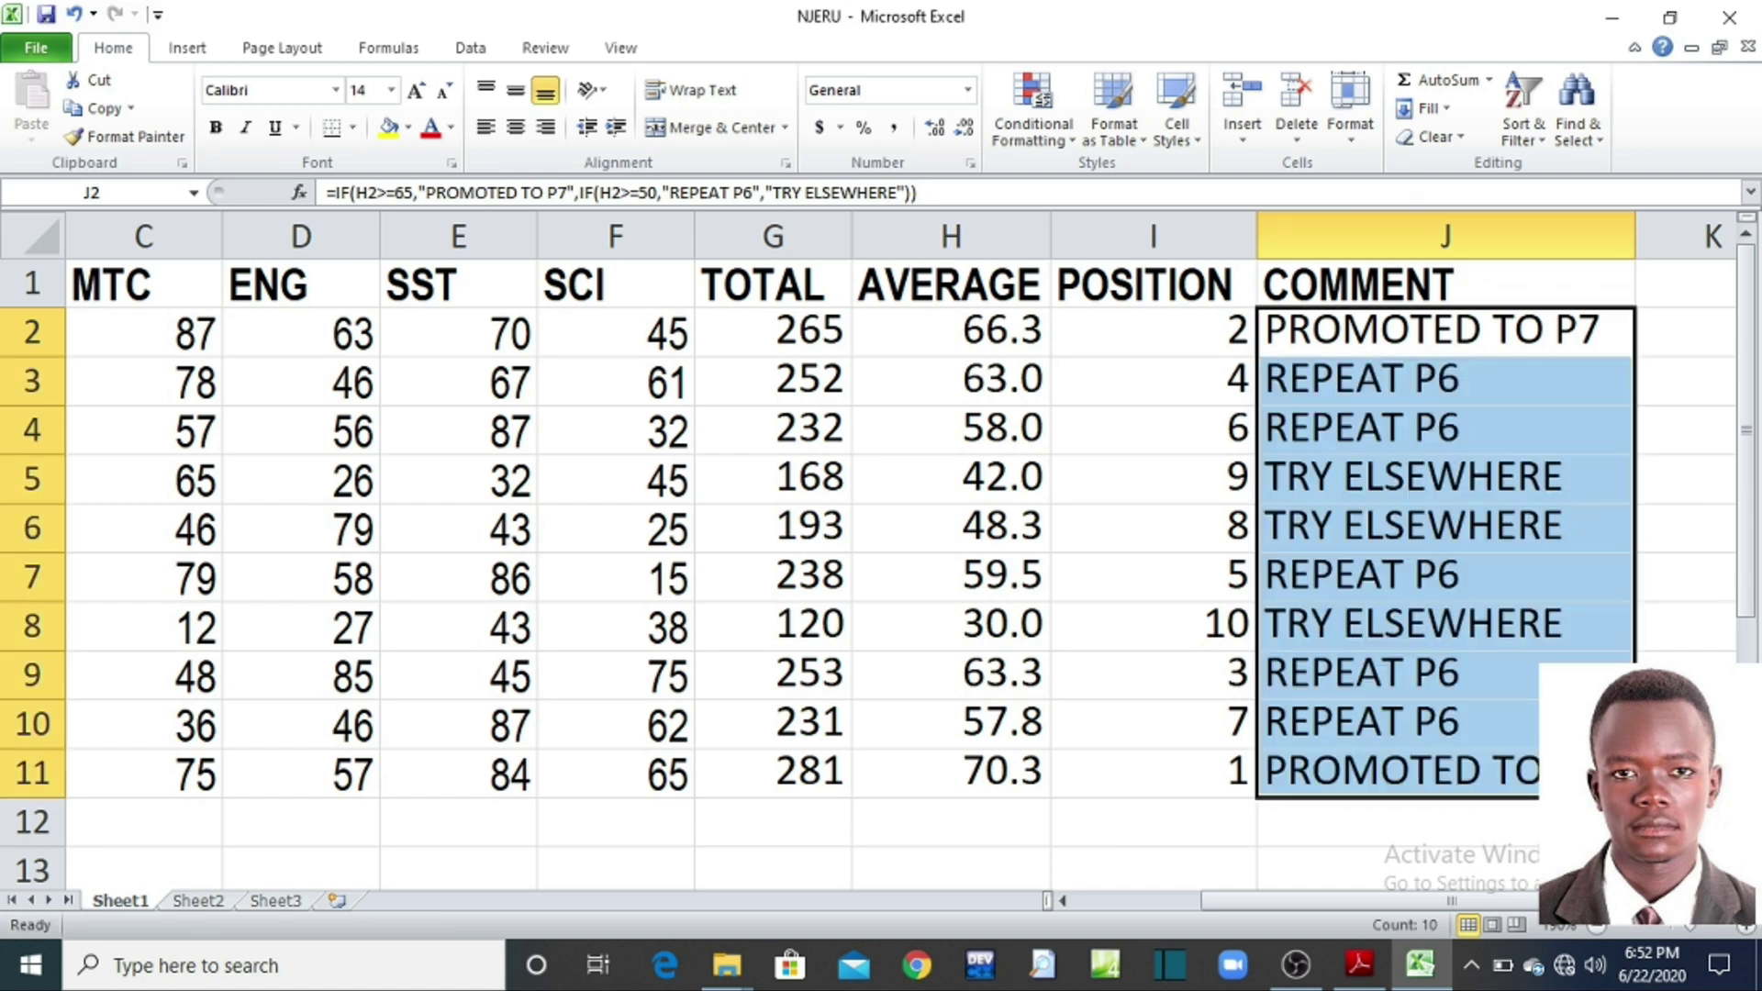
pyautogui.click(1299, 828)
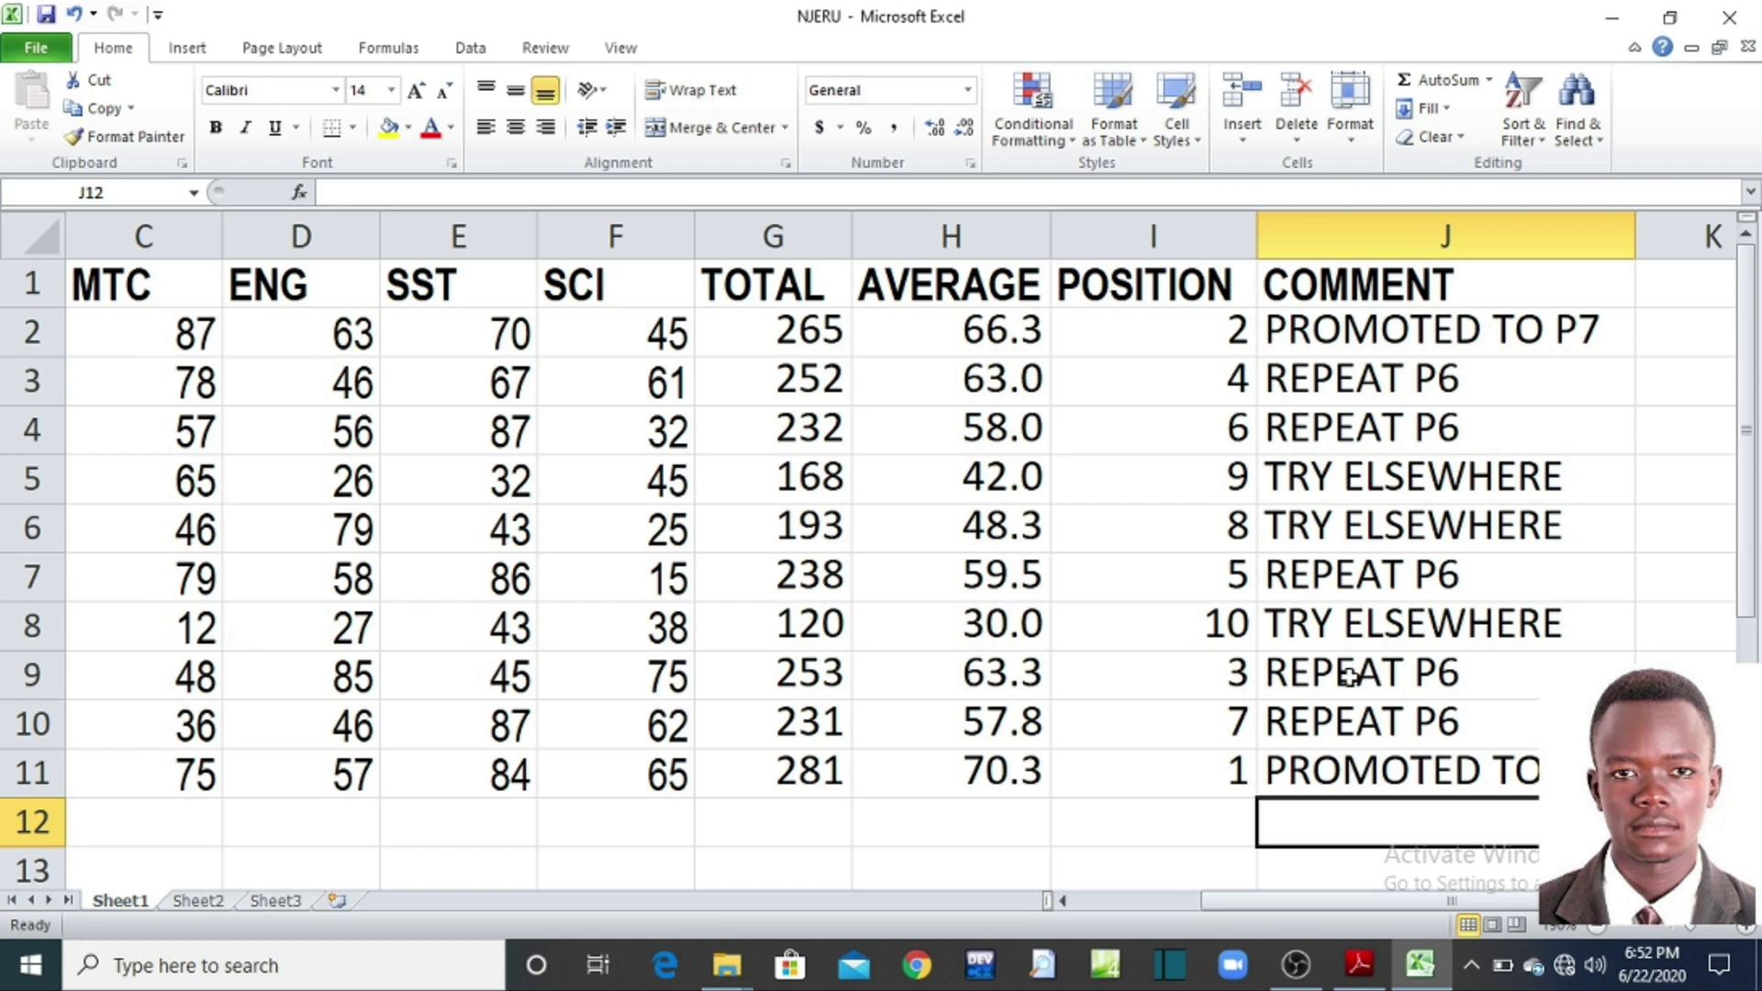
# Step: Check J3's copied formula in the formula bar, then bring the assignment PDF forward
pyautogui.click(1337, 380)
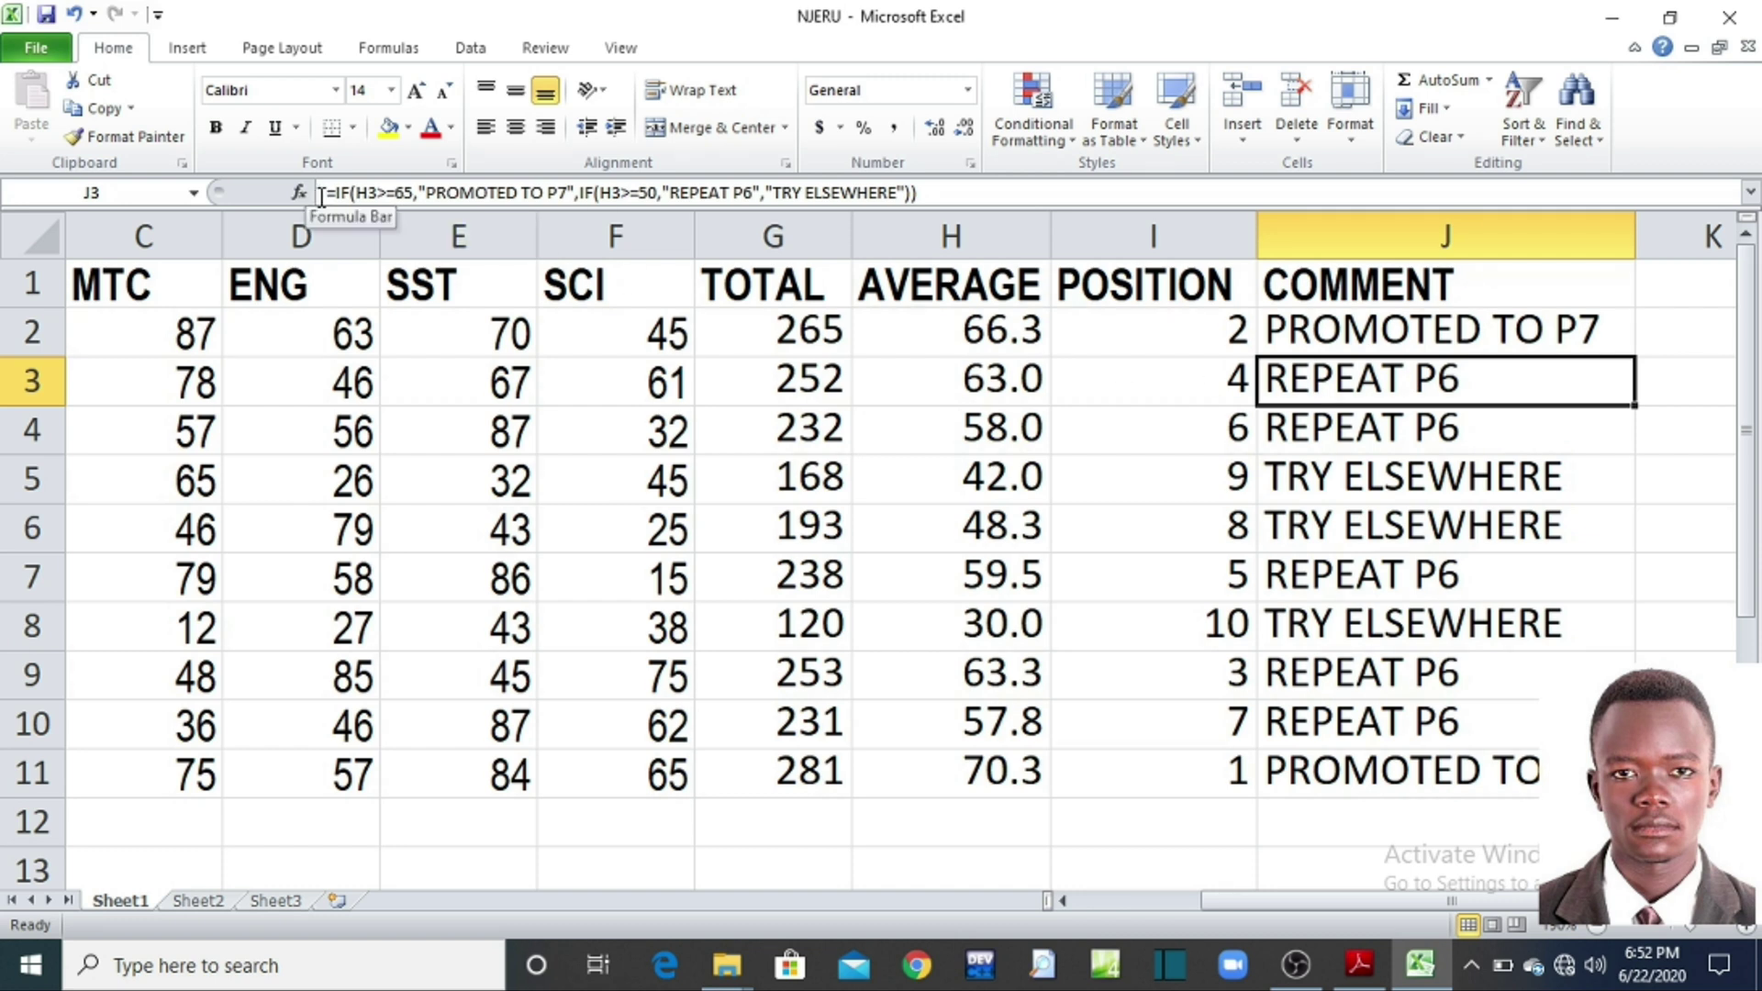
pyautogui.moveTo(323, 196); pyautogui.dragTo(900, 209)
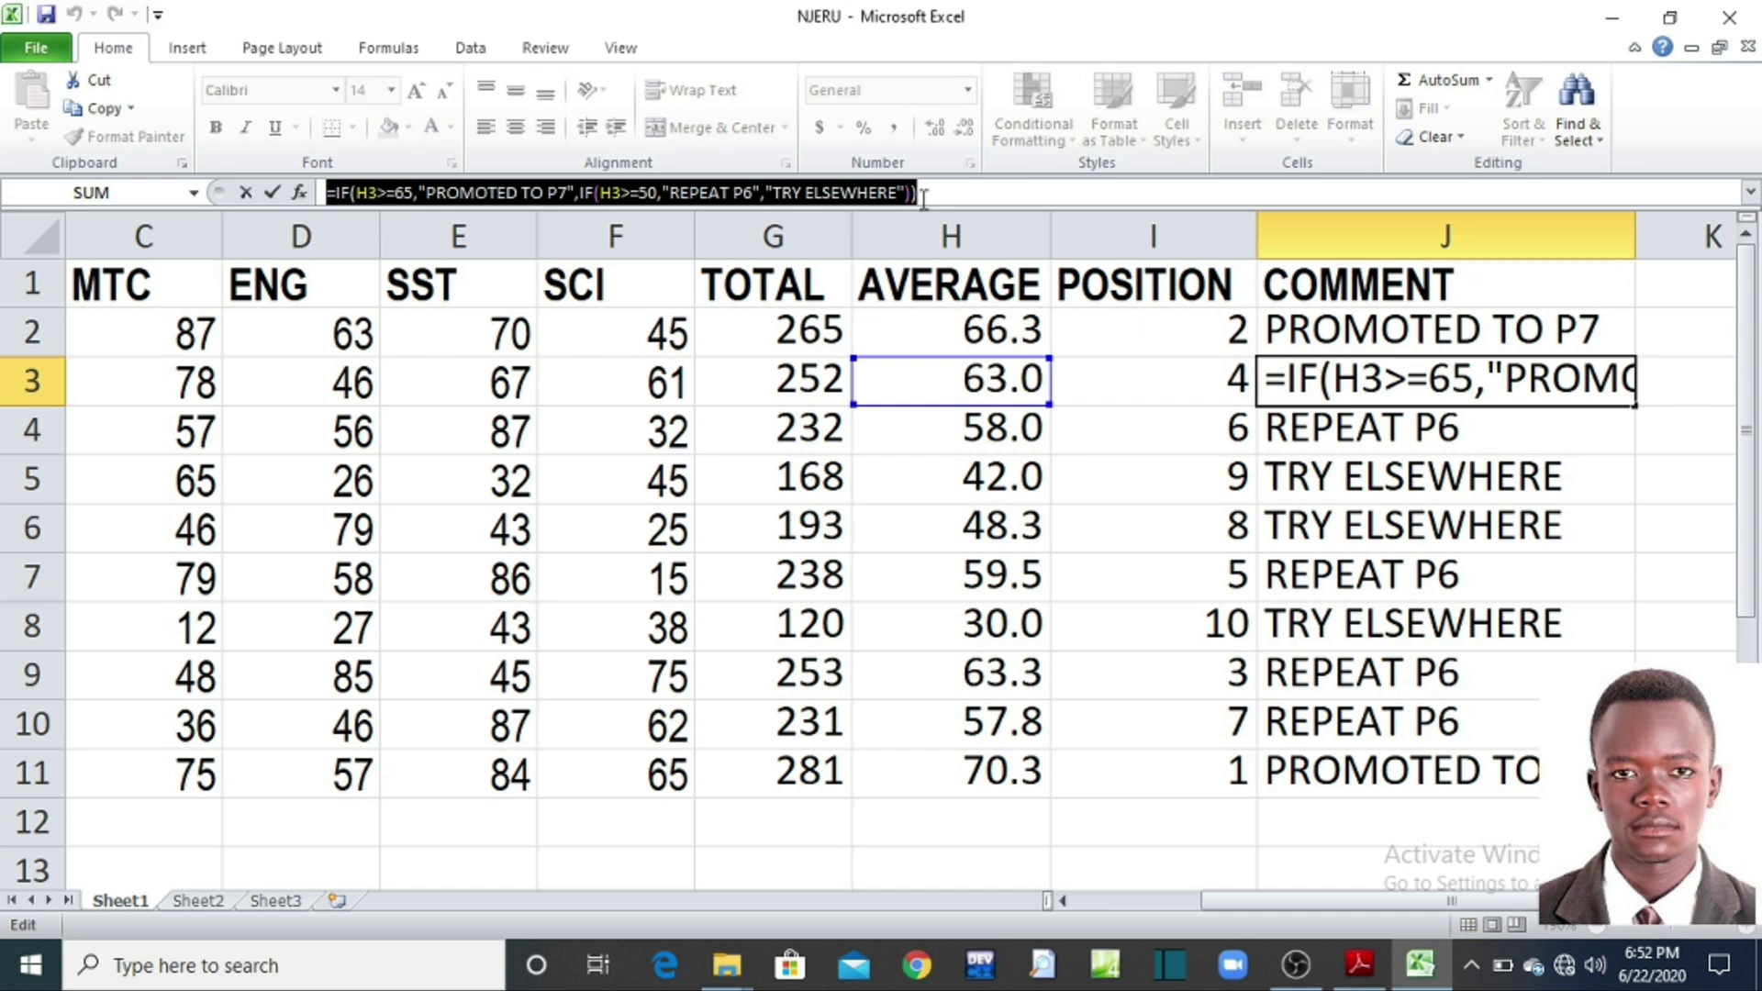
pyautogui.click(918, 200)
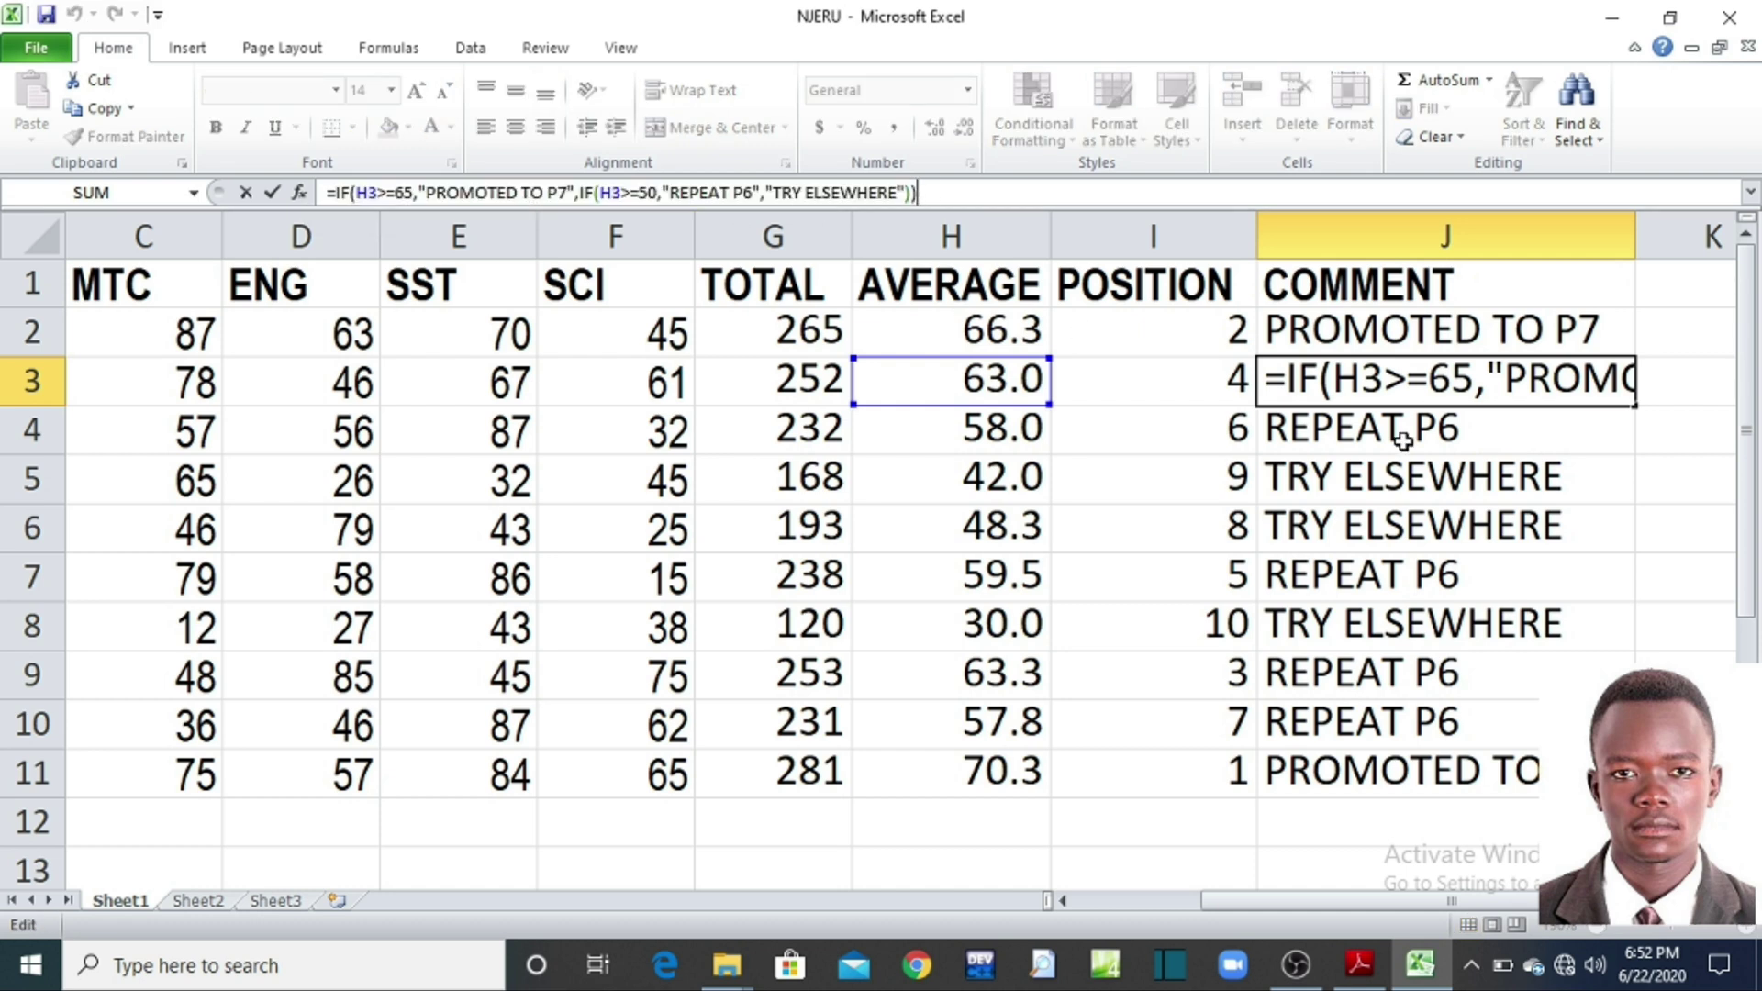
pyautogui.click(1428, 562)
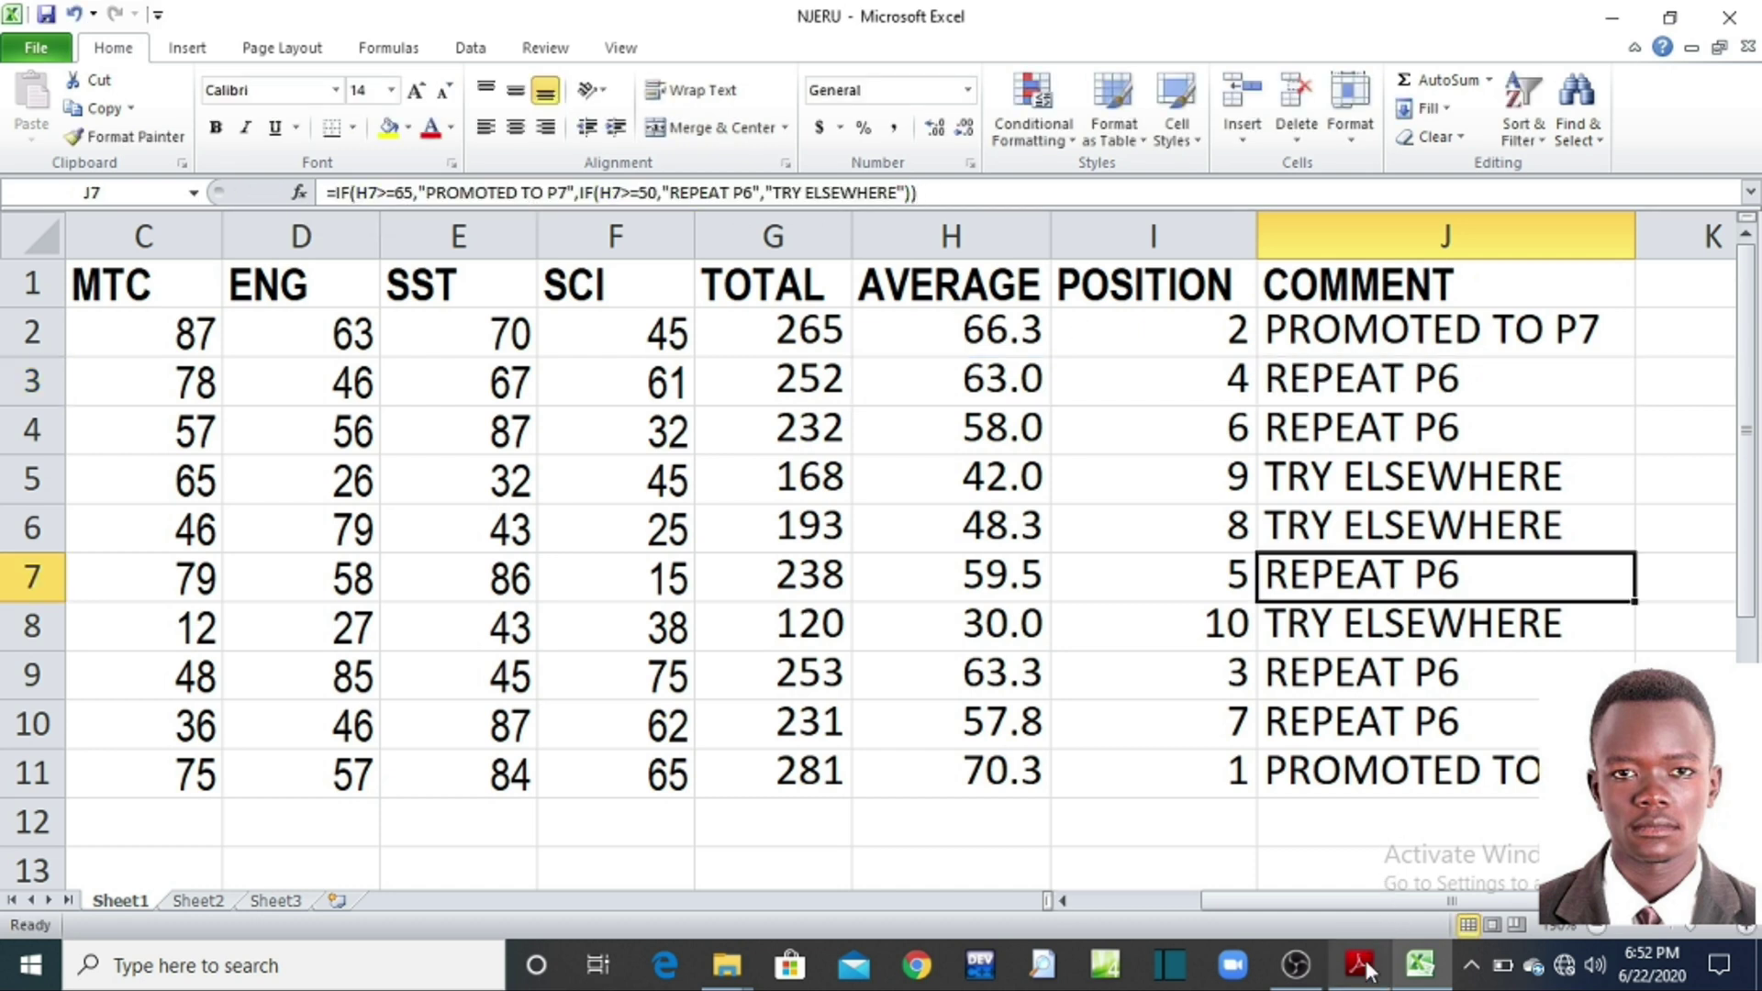
pyautogui.click(1360, 963)
pyautogui.scroll(-1, 400, 688)
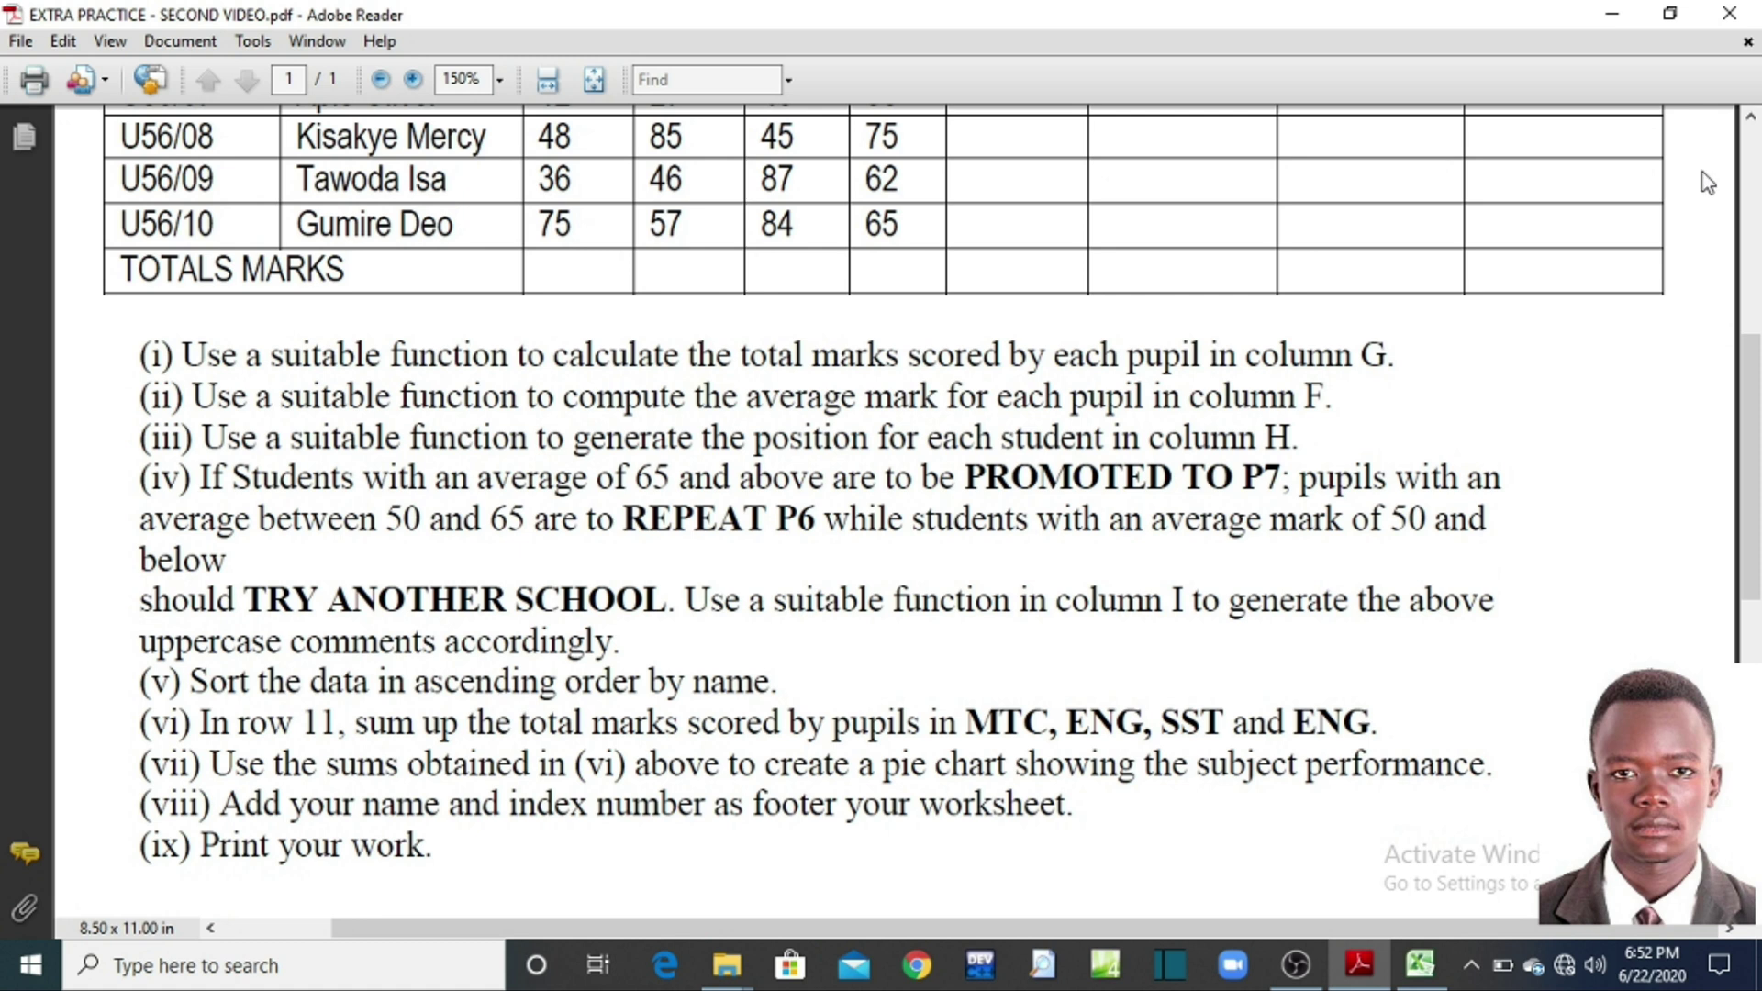
# Step: Minimize Adobe Reader to show the NJERU workbook again
pyautogui.click(1612, 20)
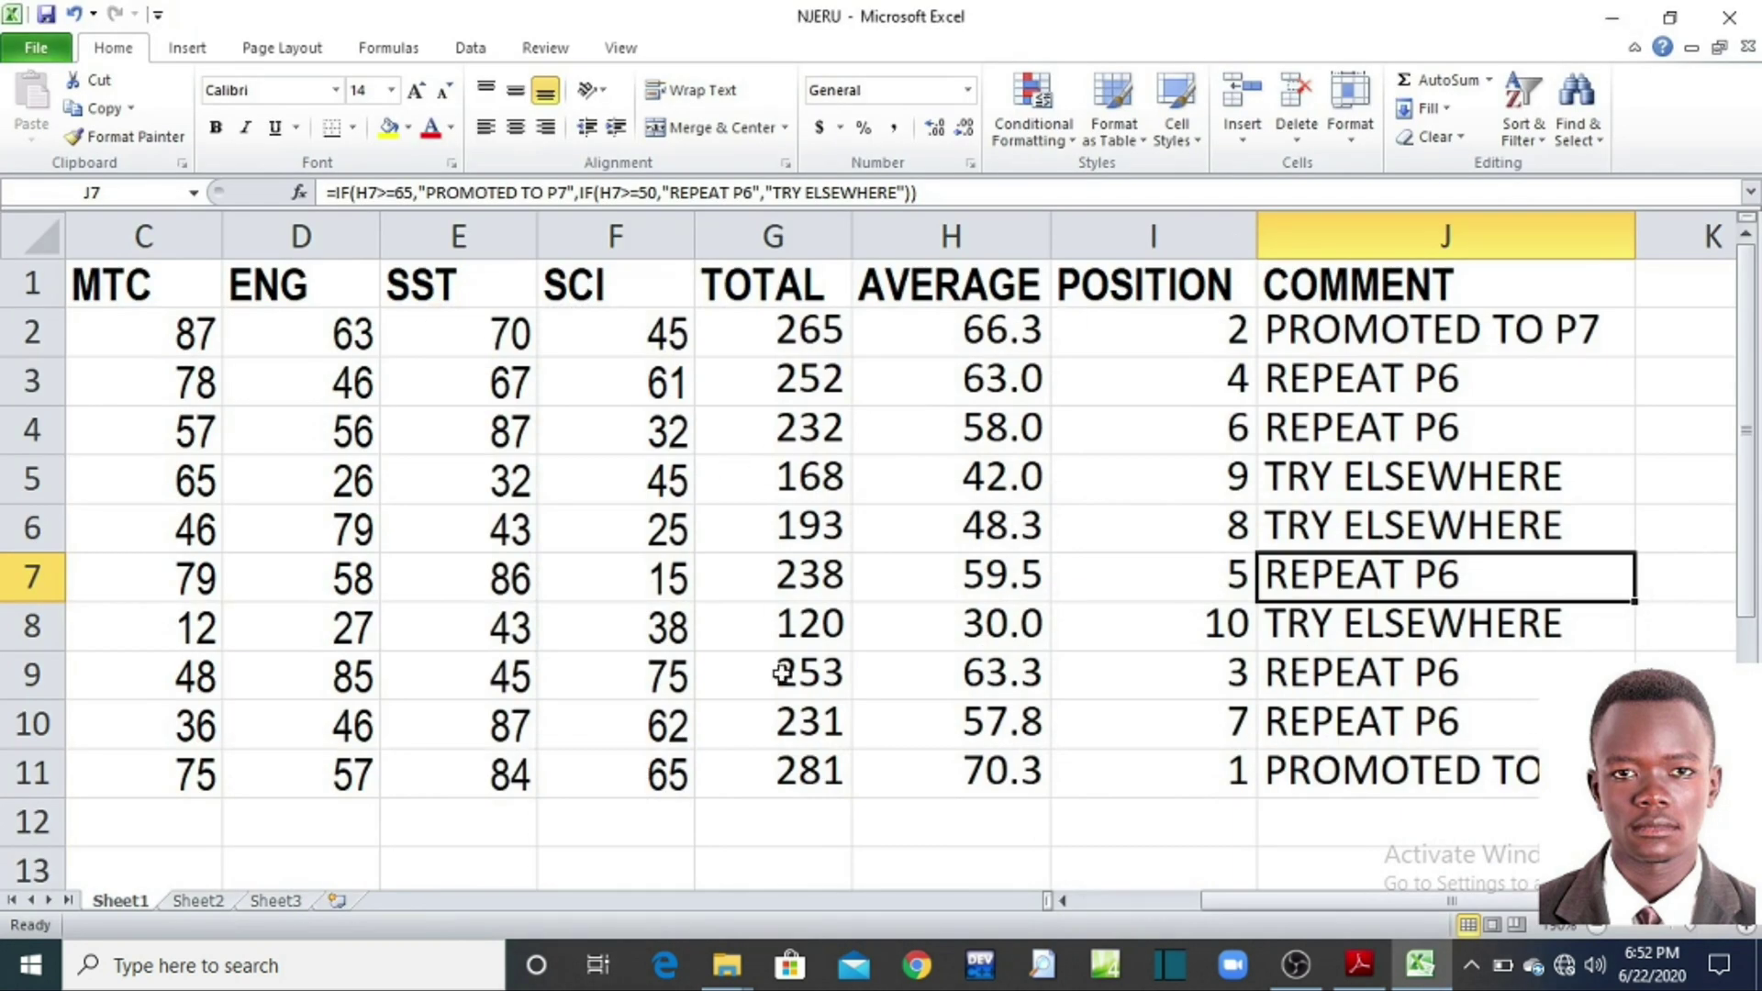
# Step: Sort the marks table A to Z by NAME, expanding the selection to keep rows intact
pyautogui.click(1595, 926)
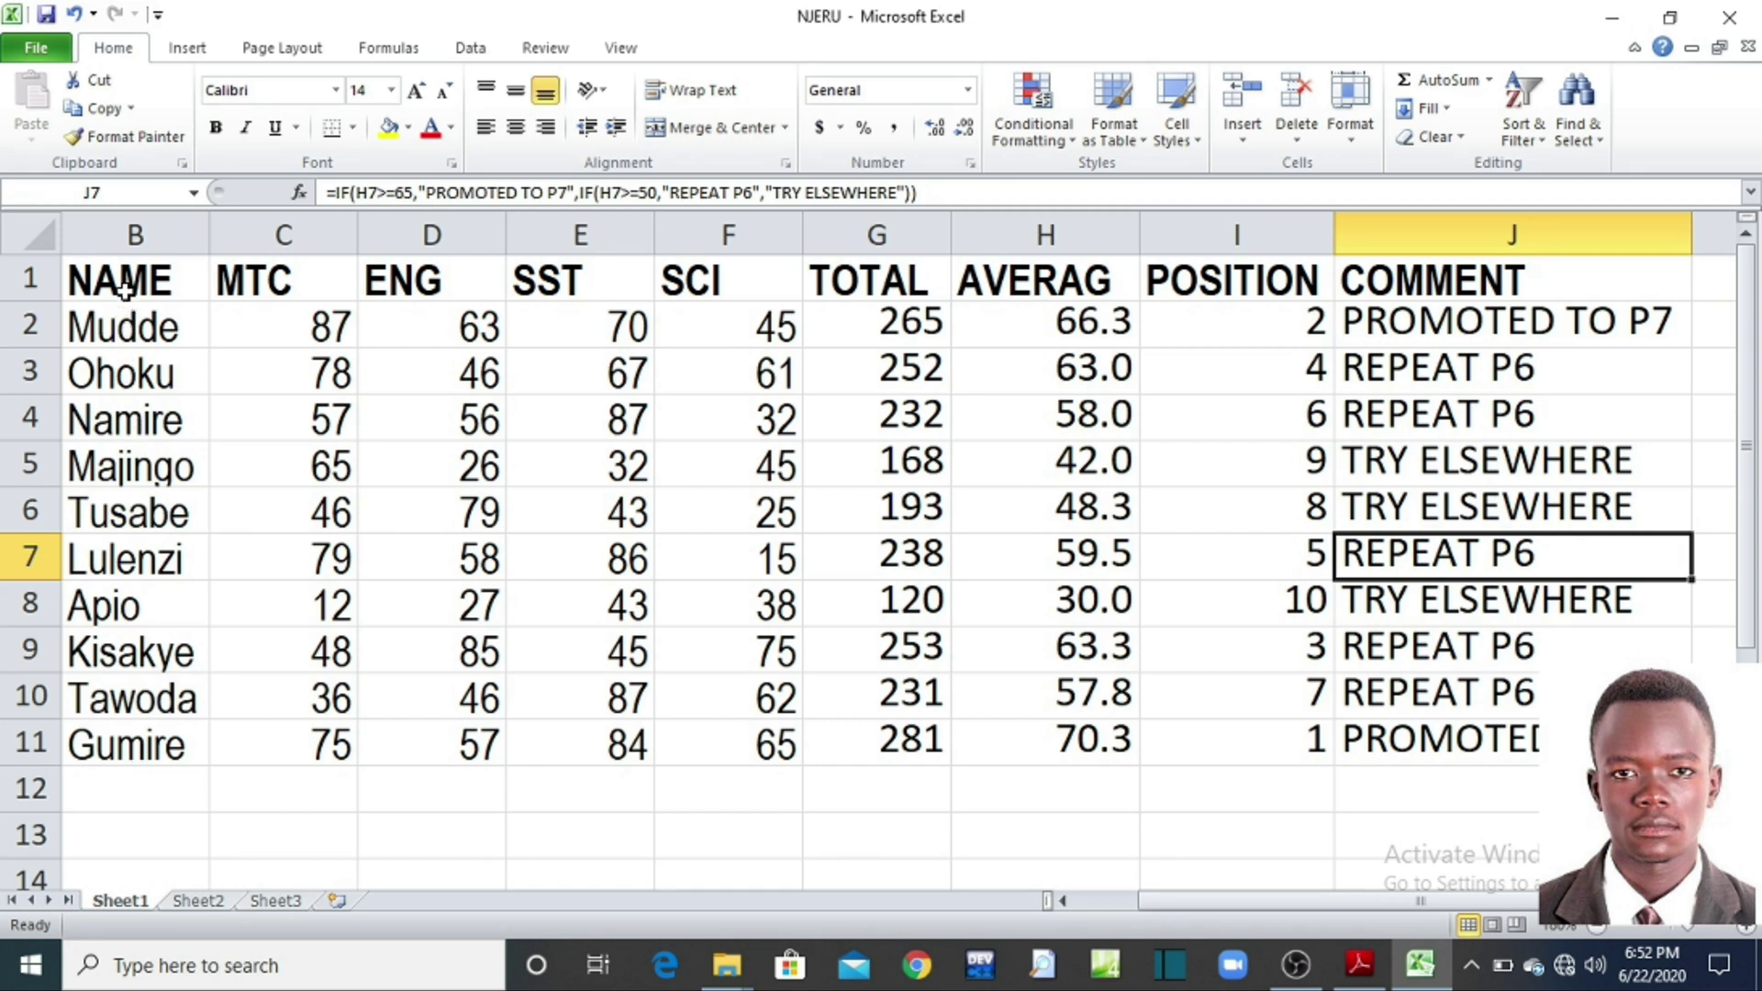
pyautogui.moveTo(126, 280); pyautogui.dragTo(133, 720)
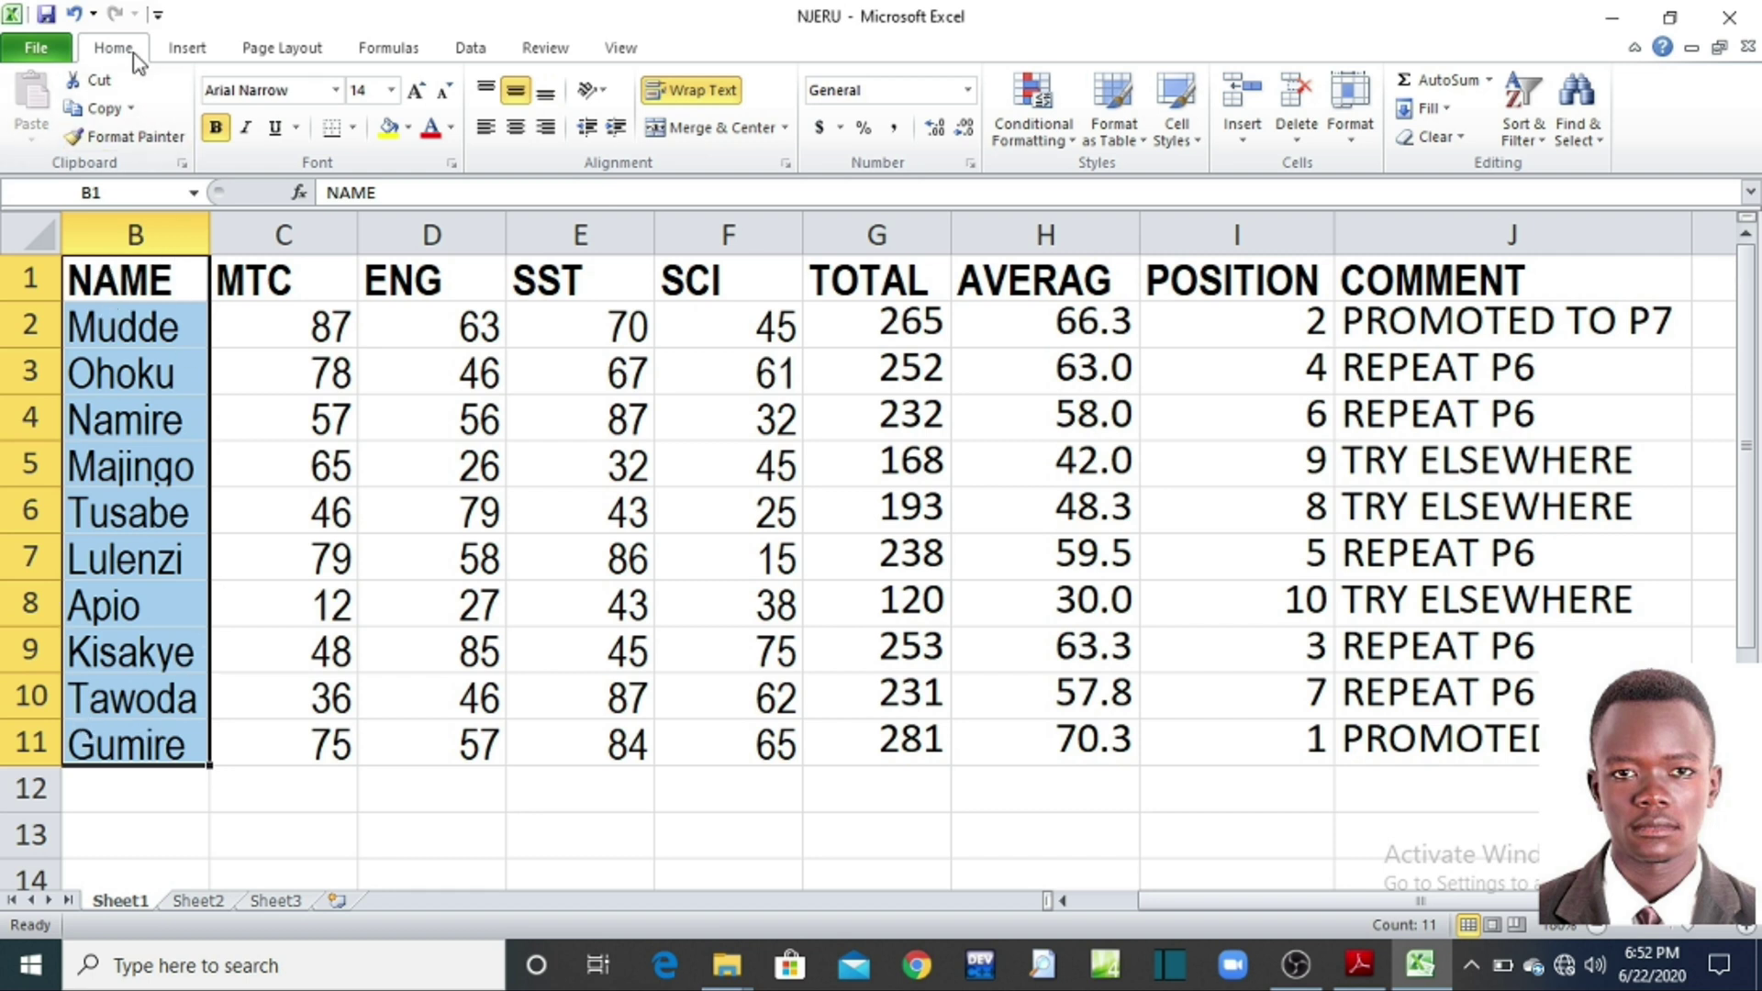
pyautogui.click(1526, 138)
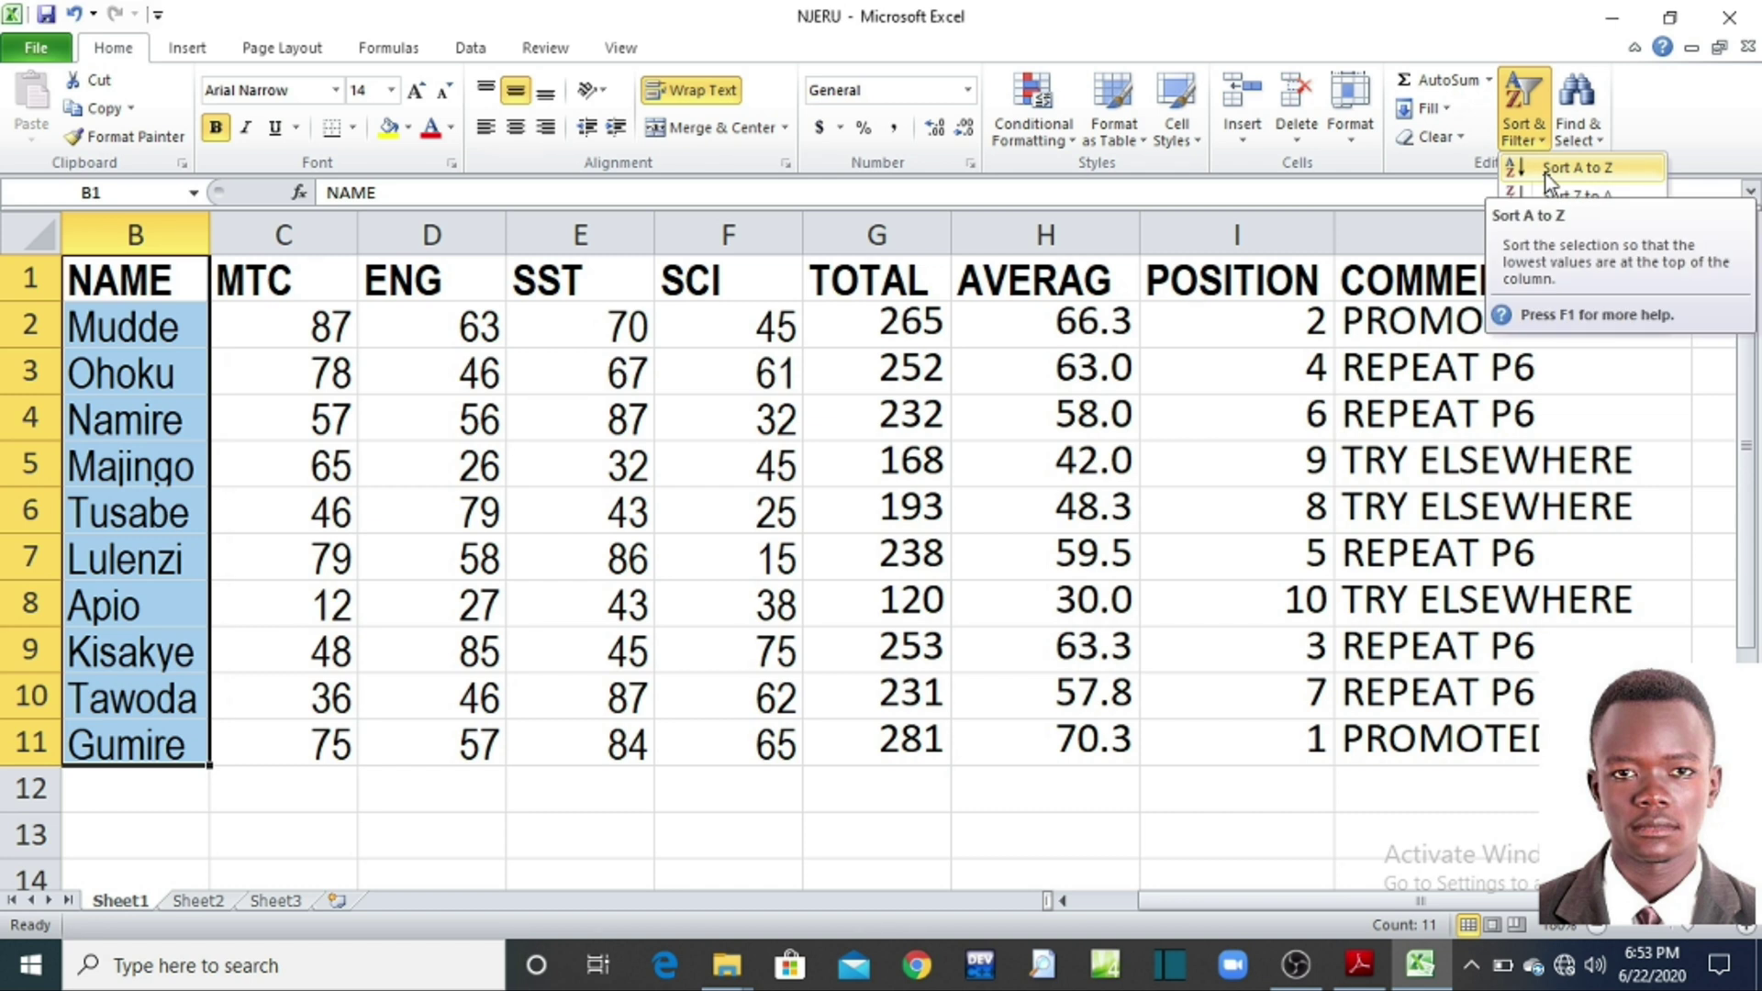
pyautogui.click(1544, 171)
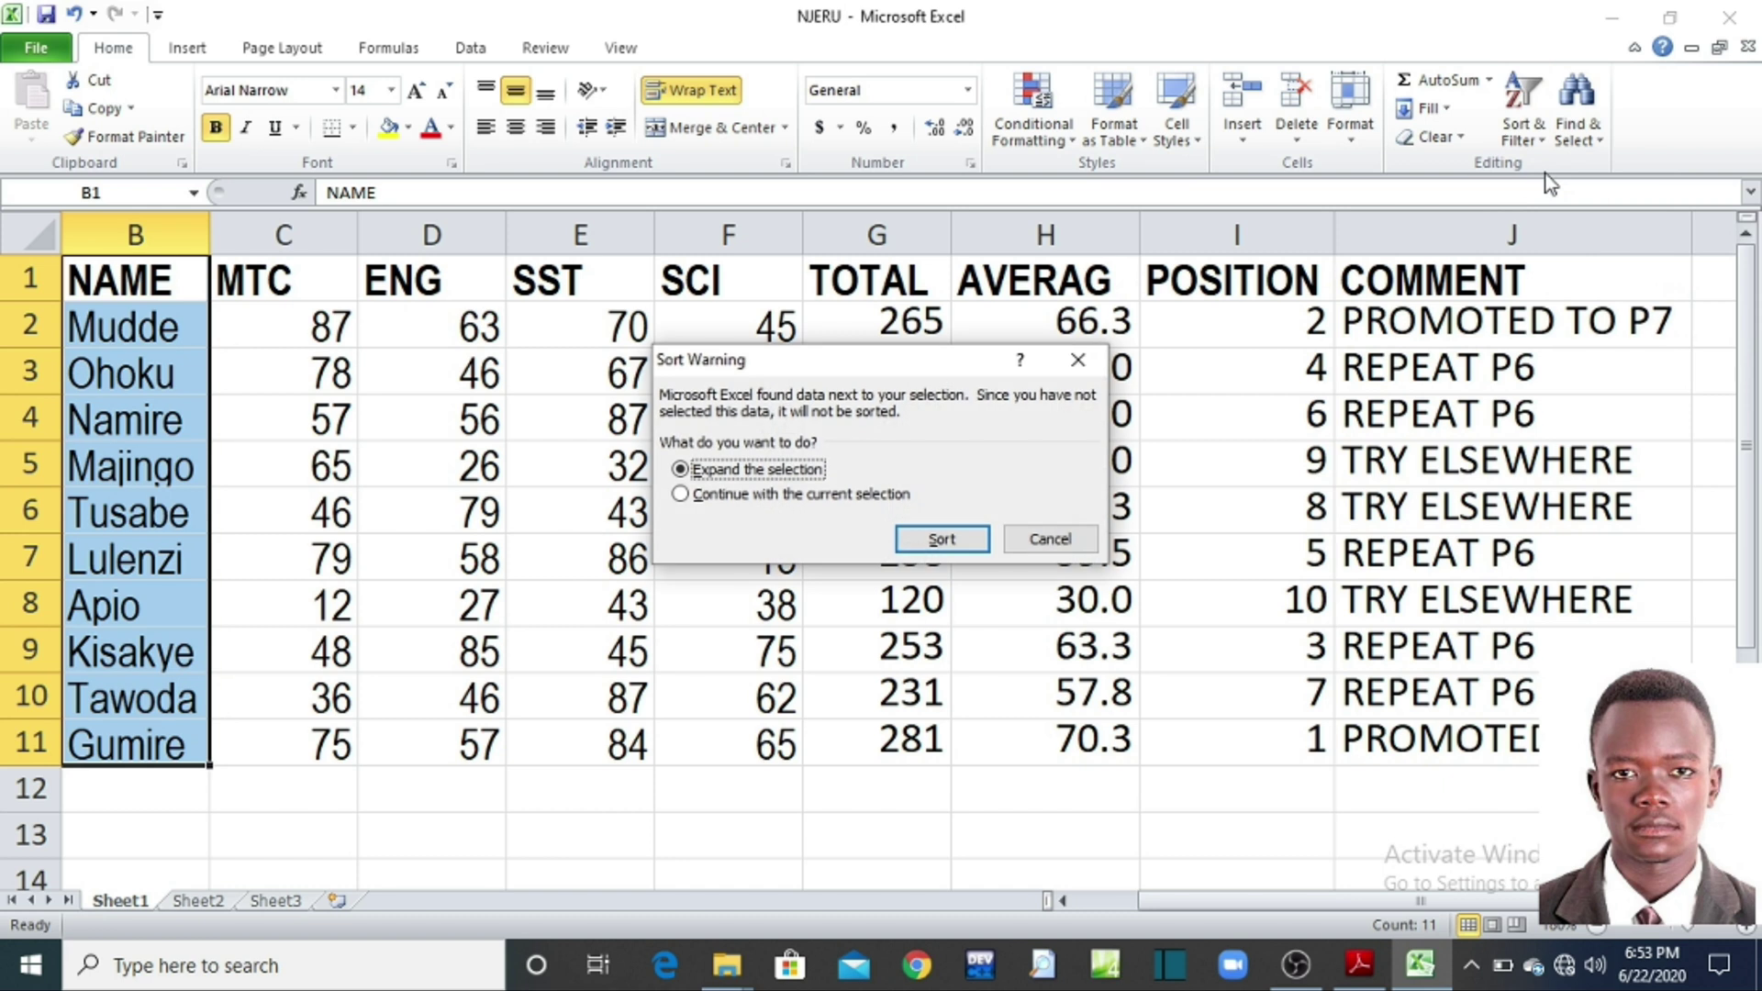
pyautogui.click(939, 541)
pyautogui.click(243, 373)
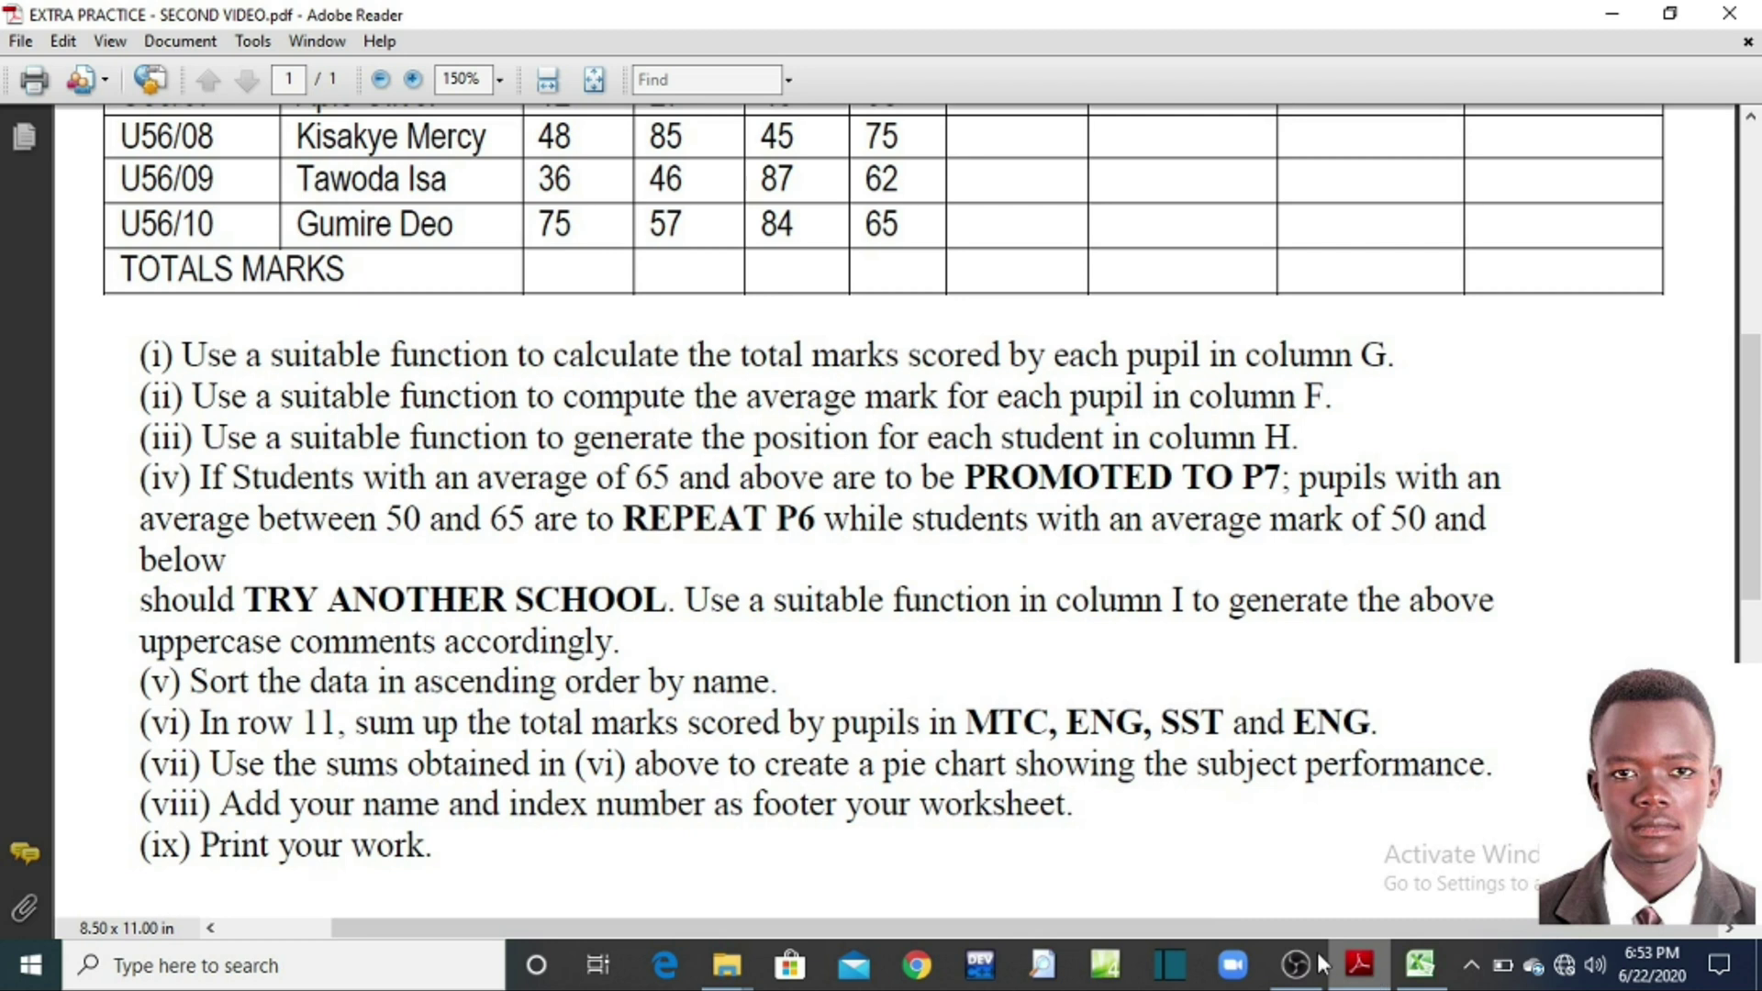
# Step: Read task (vi) on summing subject totals in the PDF, then minimize it
pyautogui.click(1359, 964)
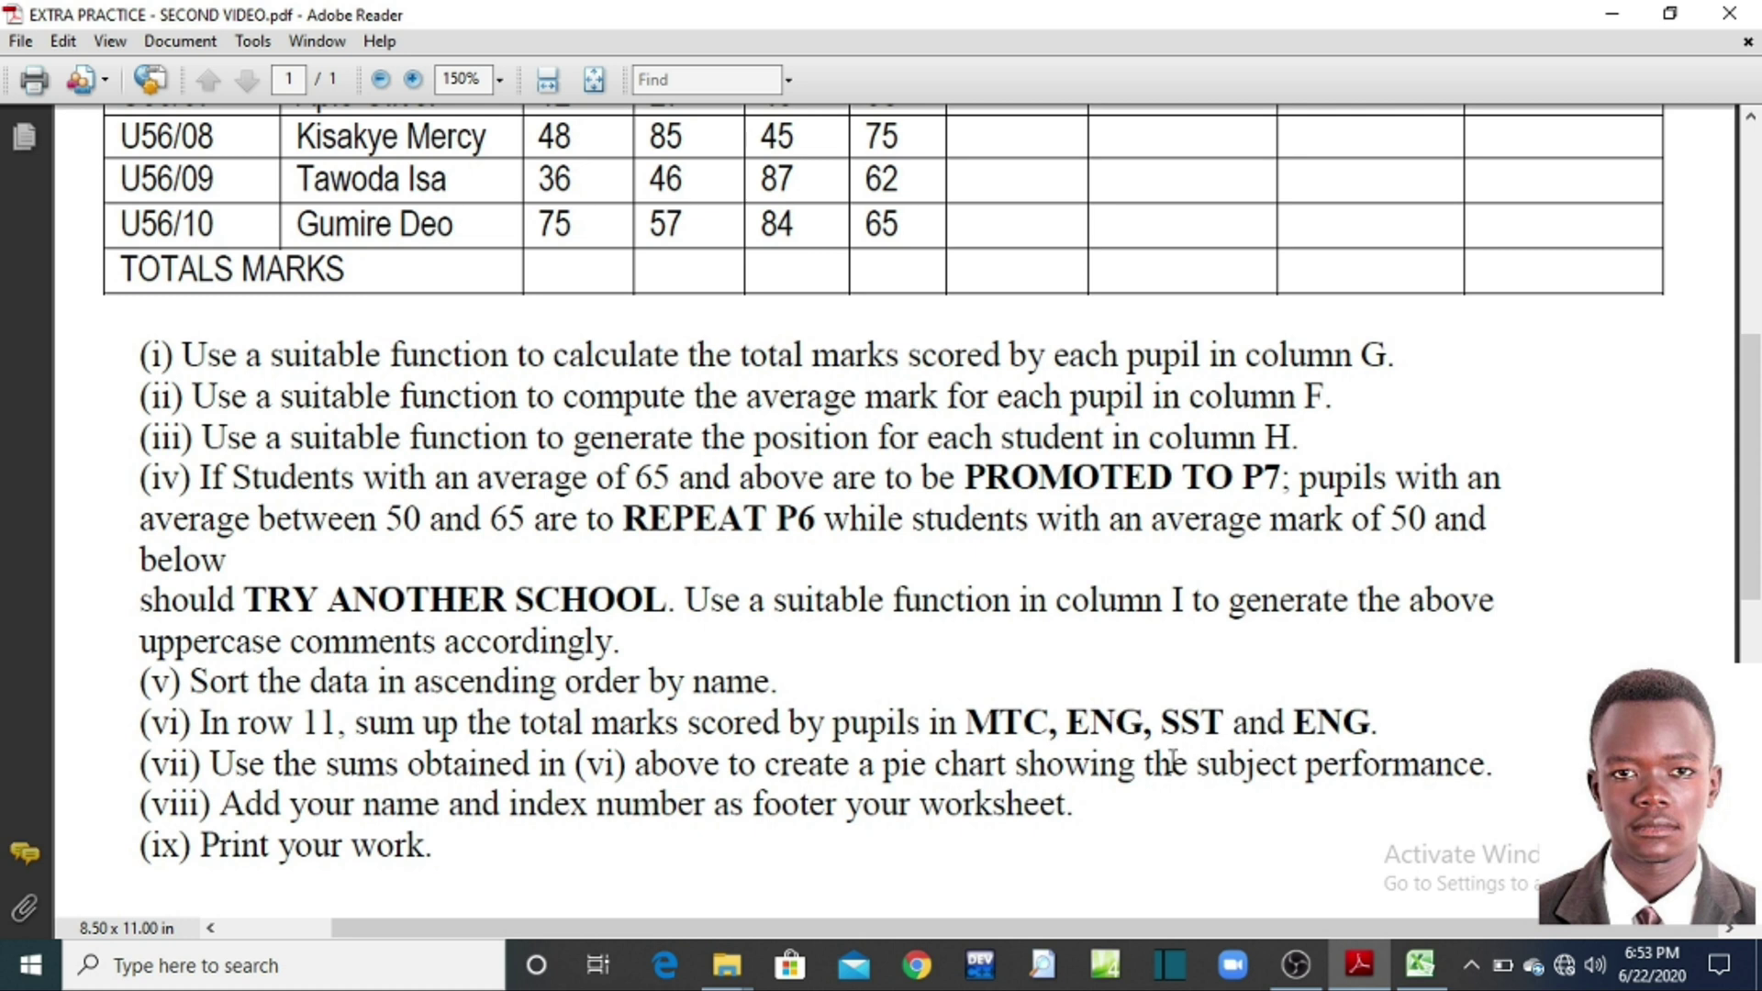
pyautogui.moveTo(1293, 722); pyautogui.dragTo(1370, 725)
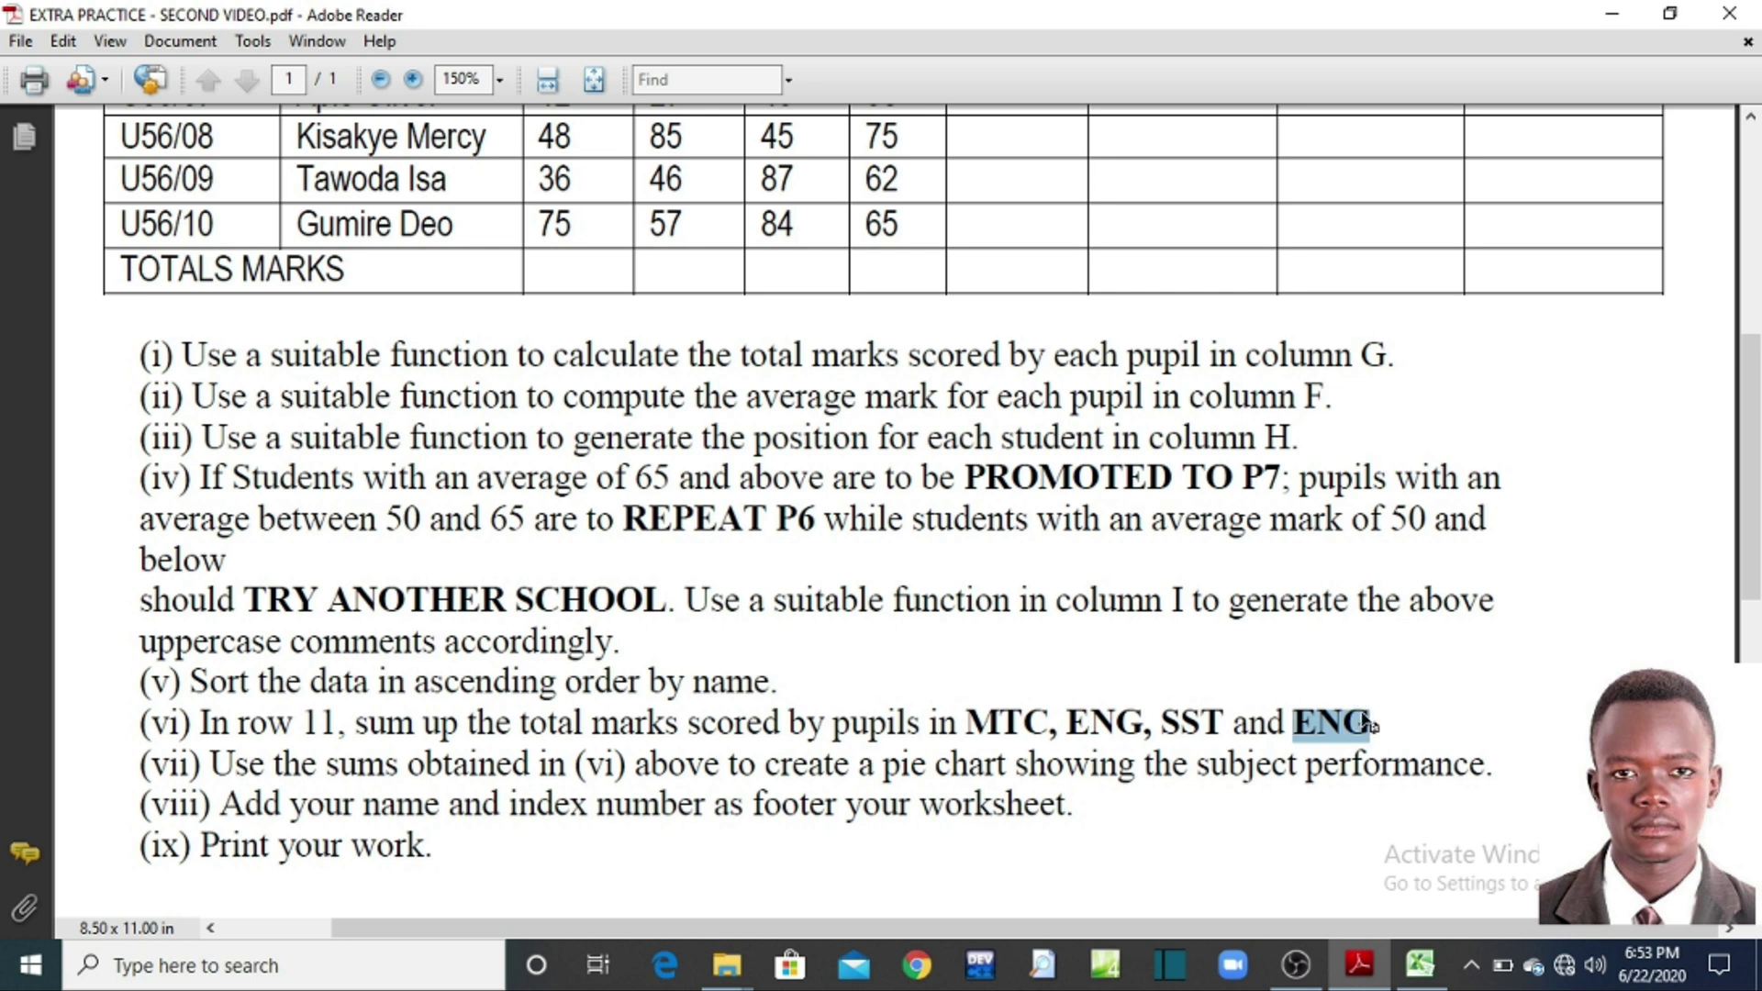
pyautogui.click(1612, 13)
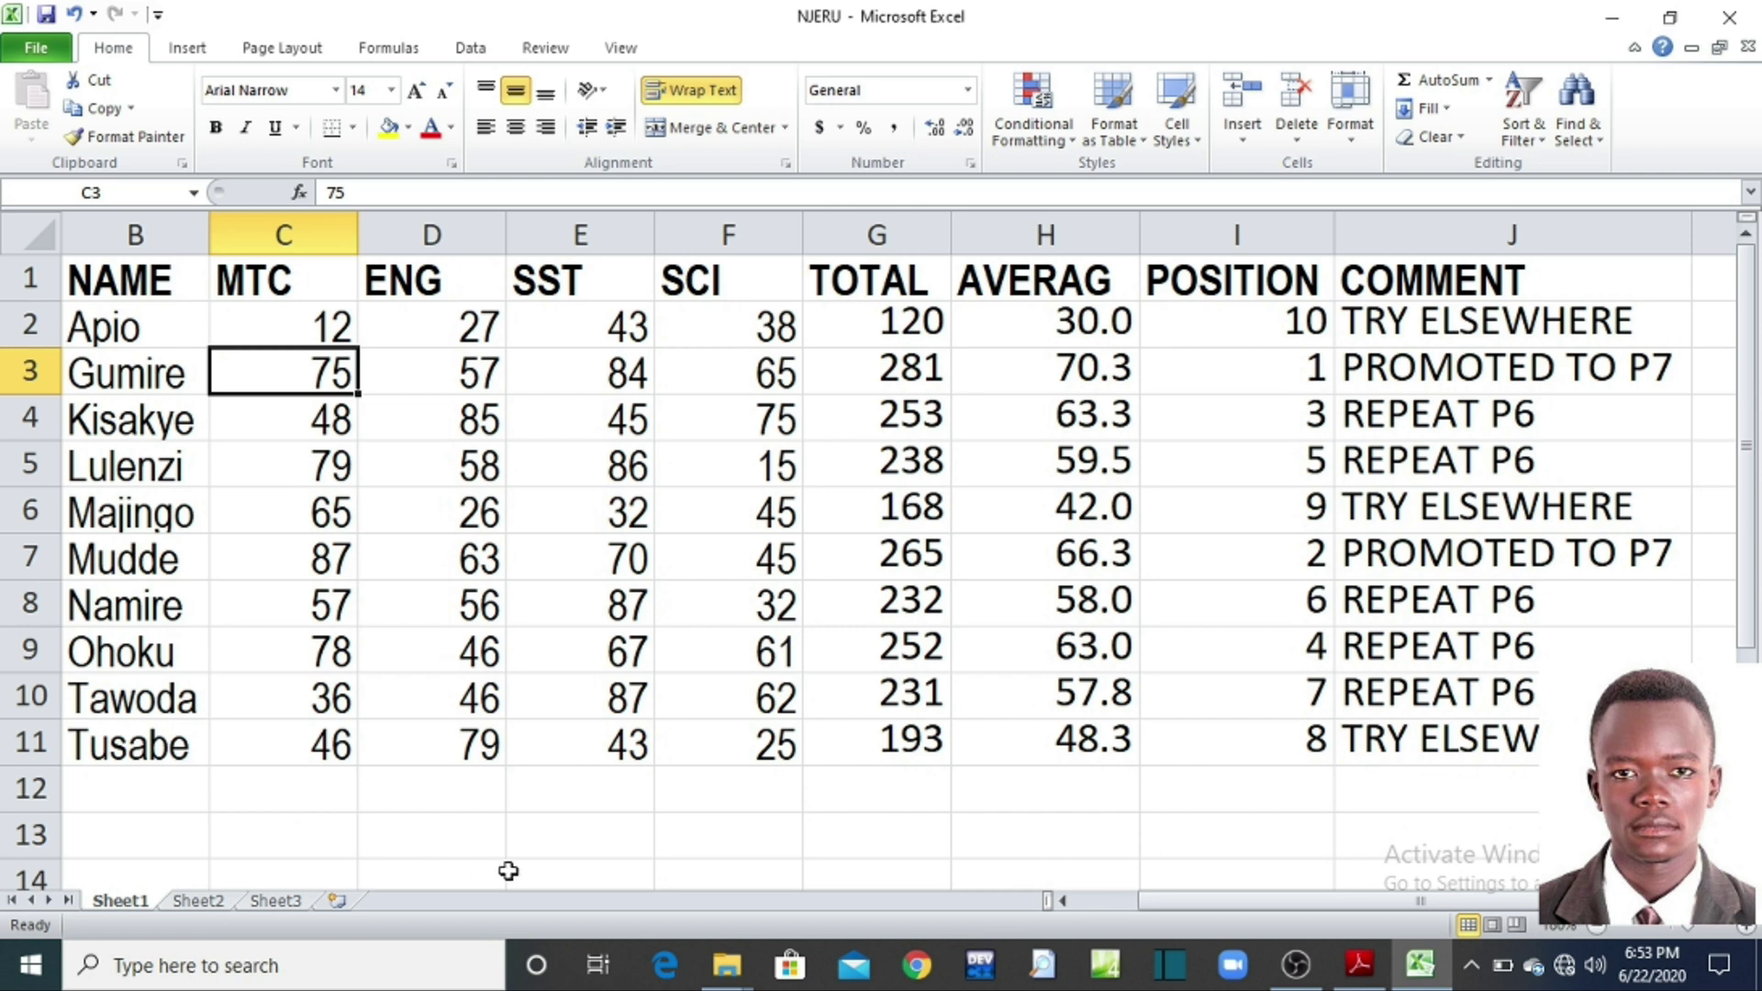
# Step: Zoom out and pick cell C12 below the MTC marks
pyautogui.click(1596, 925)
pyautogui.click(1597, 926)
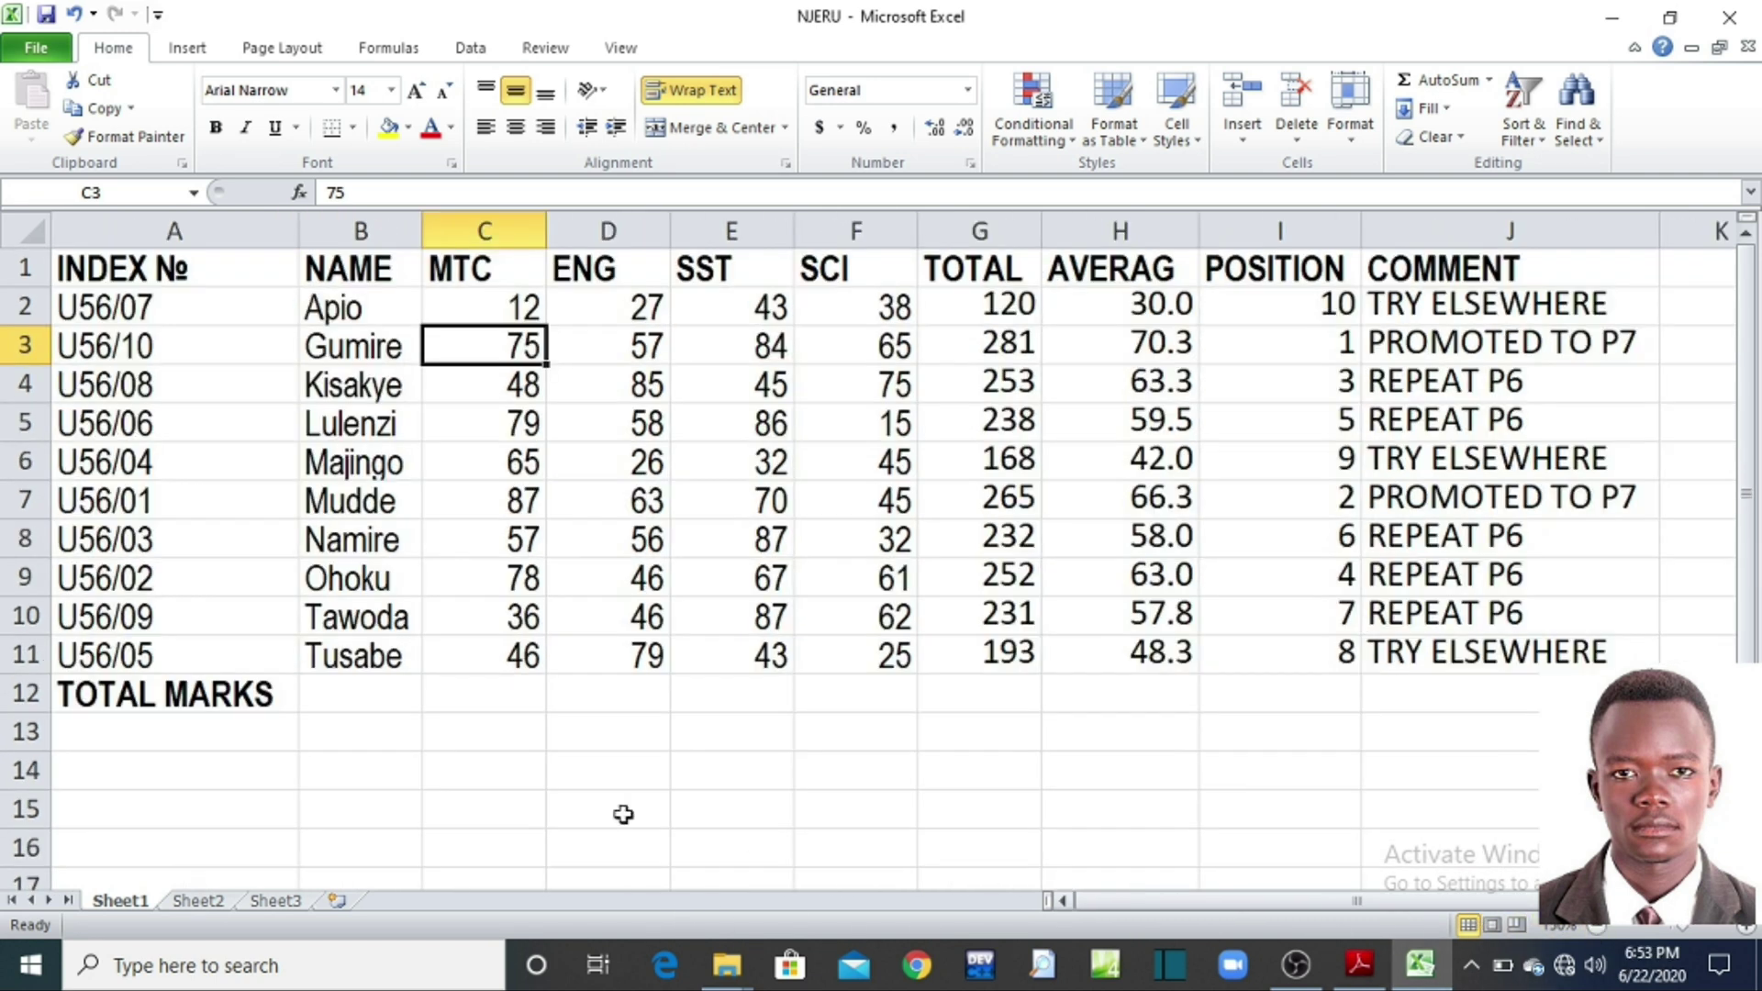
pyautogui.moveTo(523, 303); pyautogui.dragTo(502, 661)
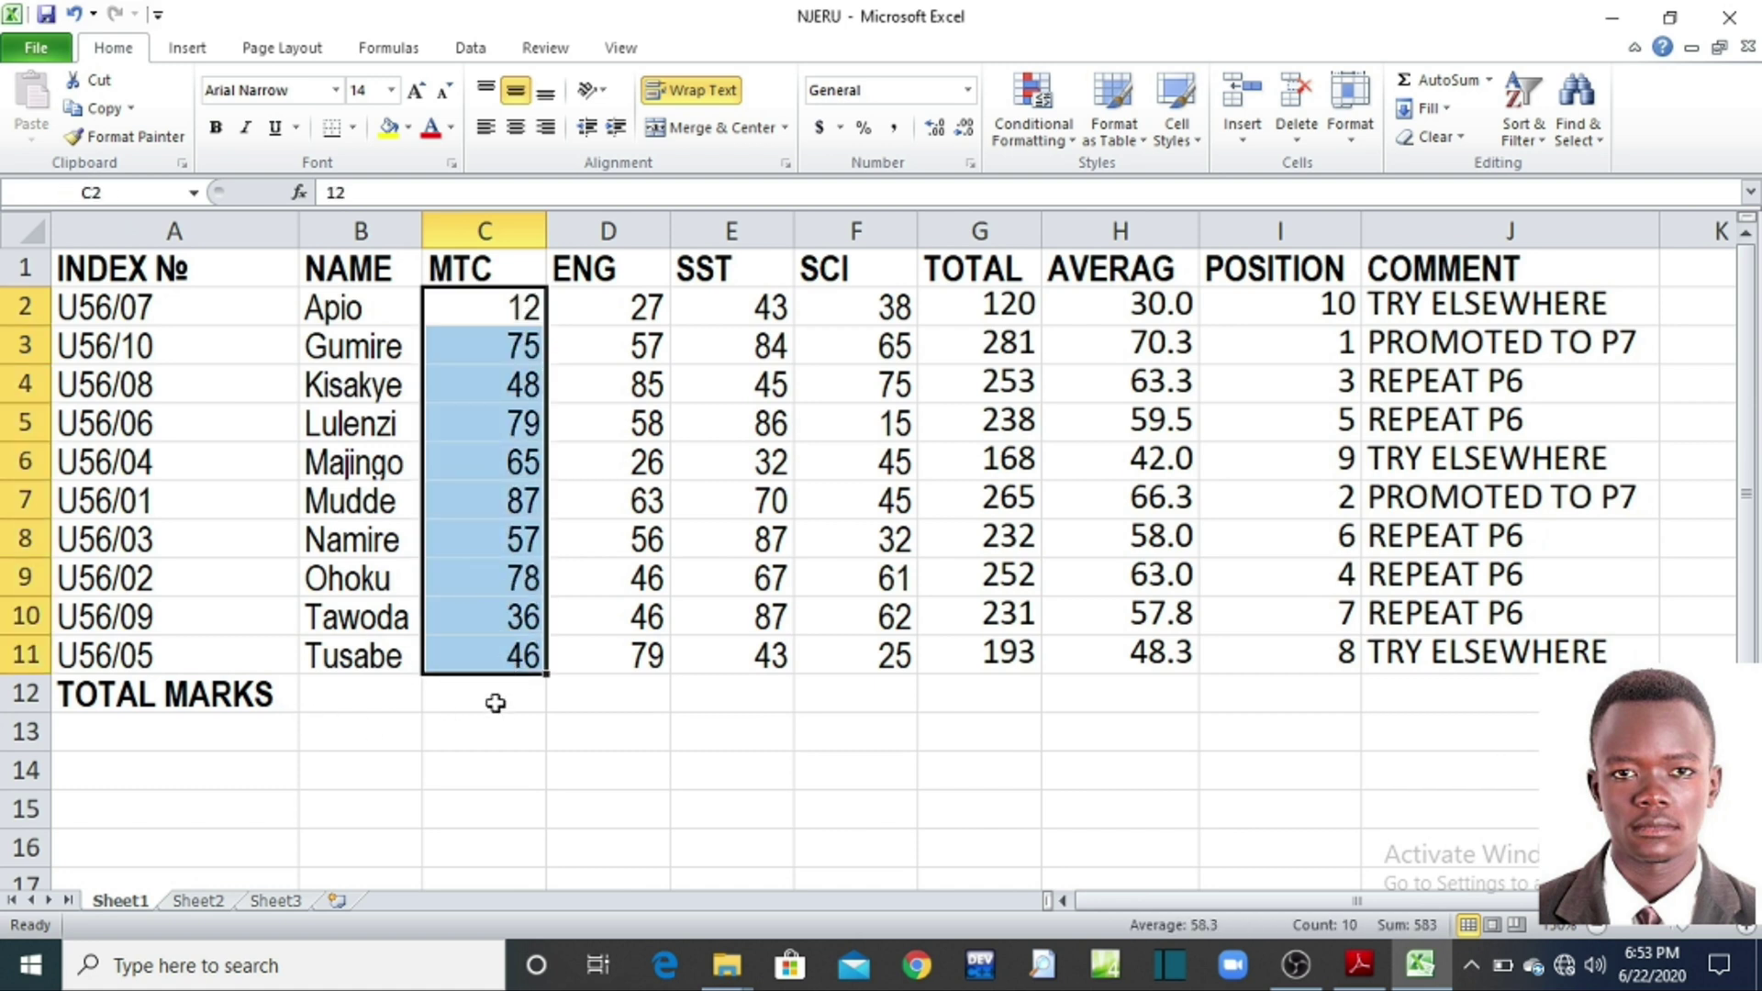
pyautogui.click(496, 702)
pyautogui.moveTo(613, 307); pyautogui.dragTo(625, 656)
pyautogui.click(622, 701)
pyautogui.moveTo(476, 306); pyautogui.dragTo(499, 664)
pyautogui.click(499, 705)
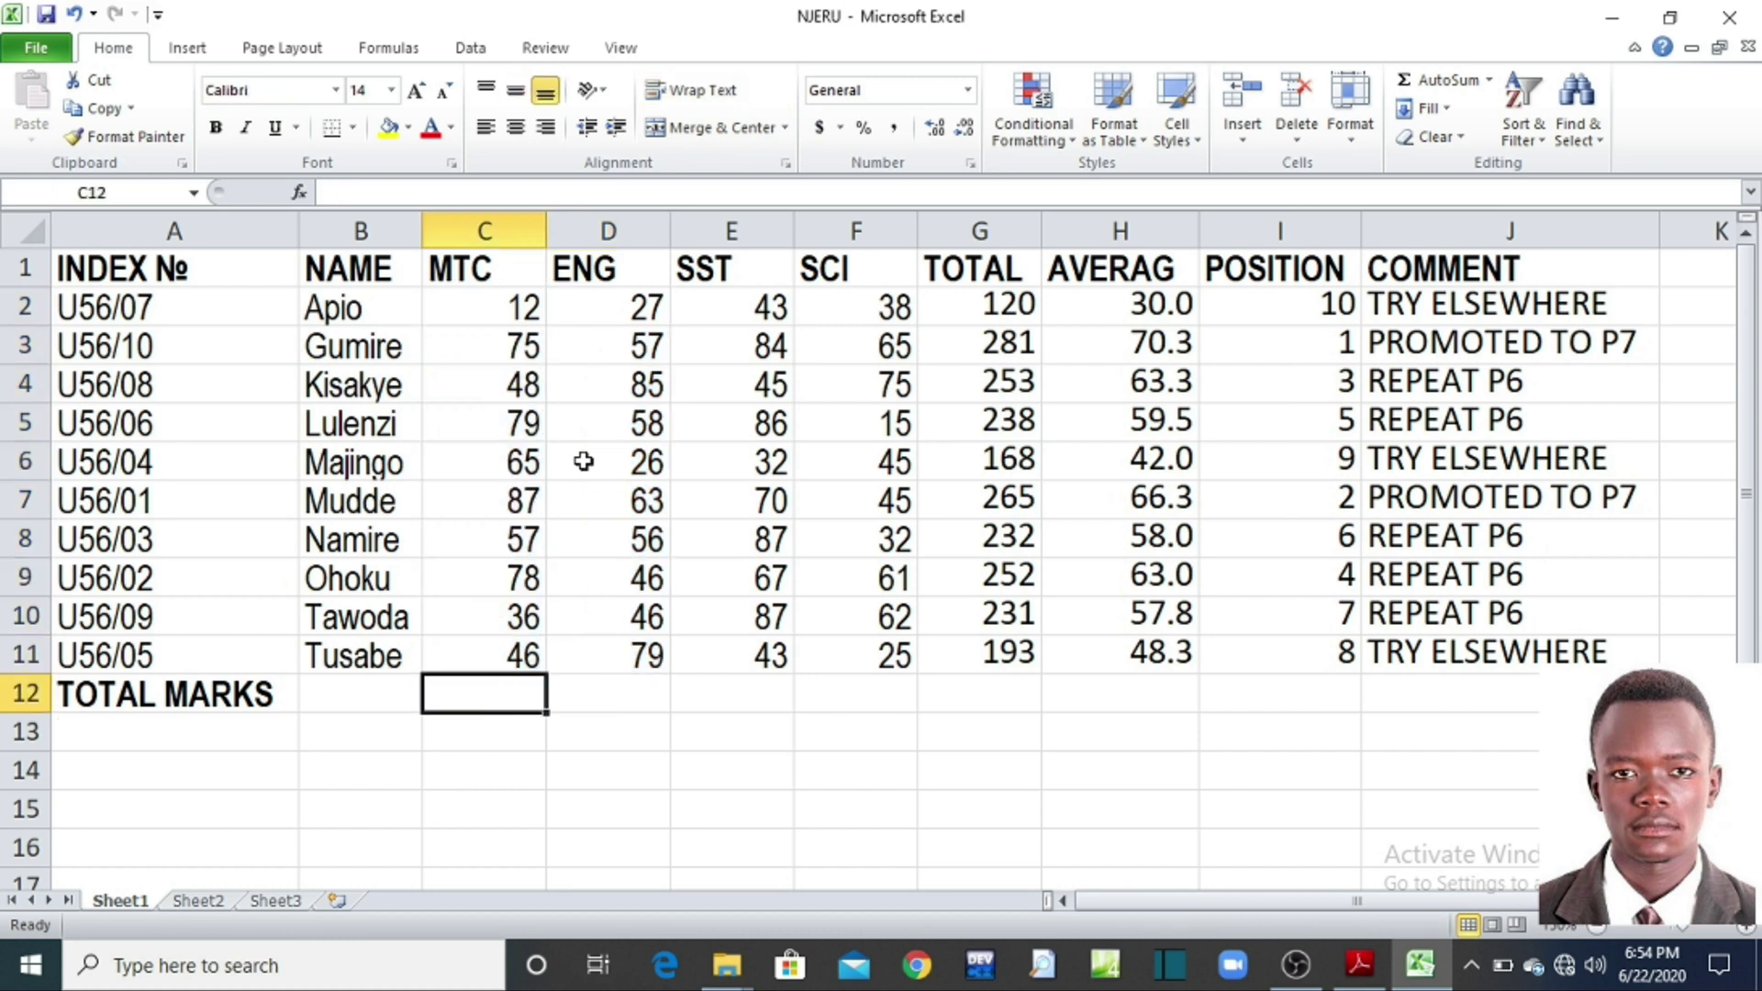
pyautogui.moveTo(623, 317); pyautogui.dragTo(620, 657)
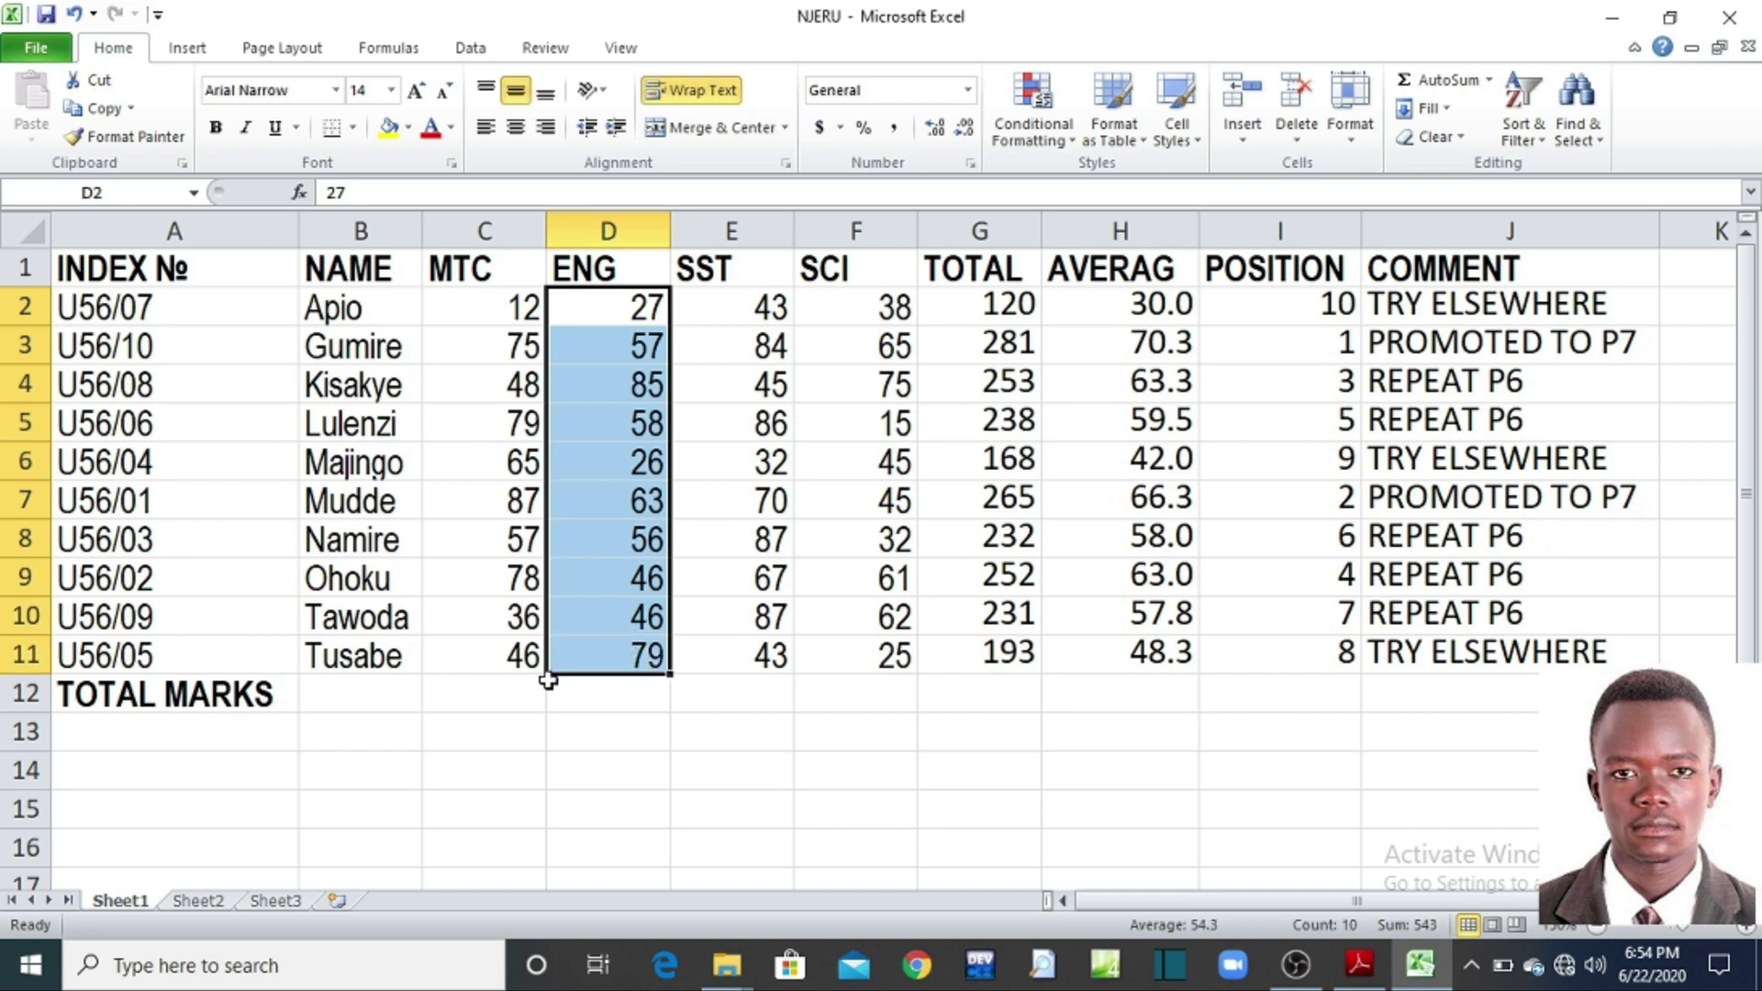
pyautogui.click(503, 700)
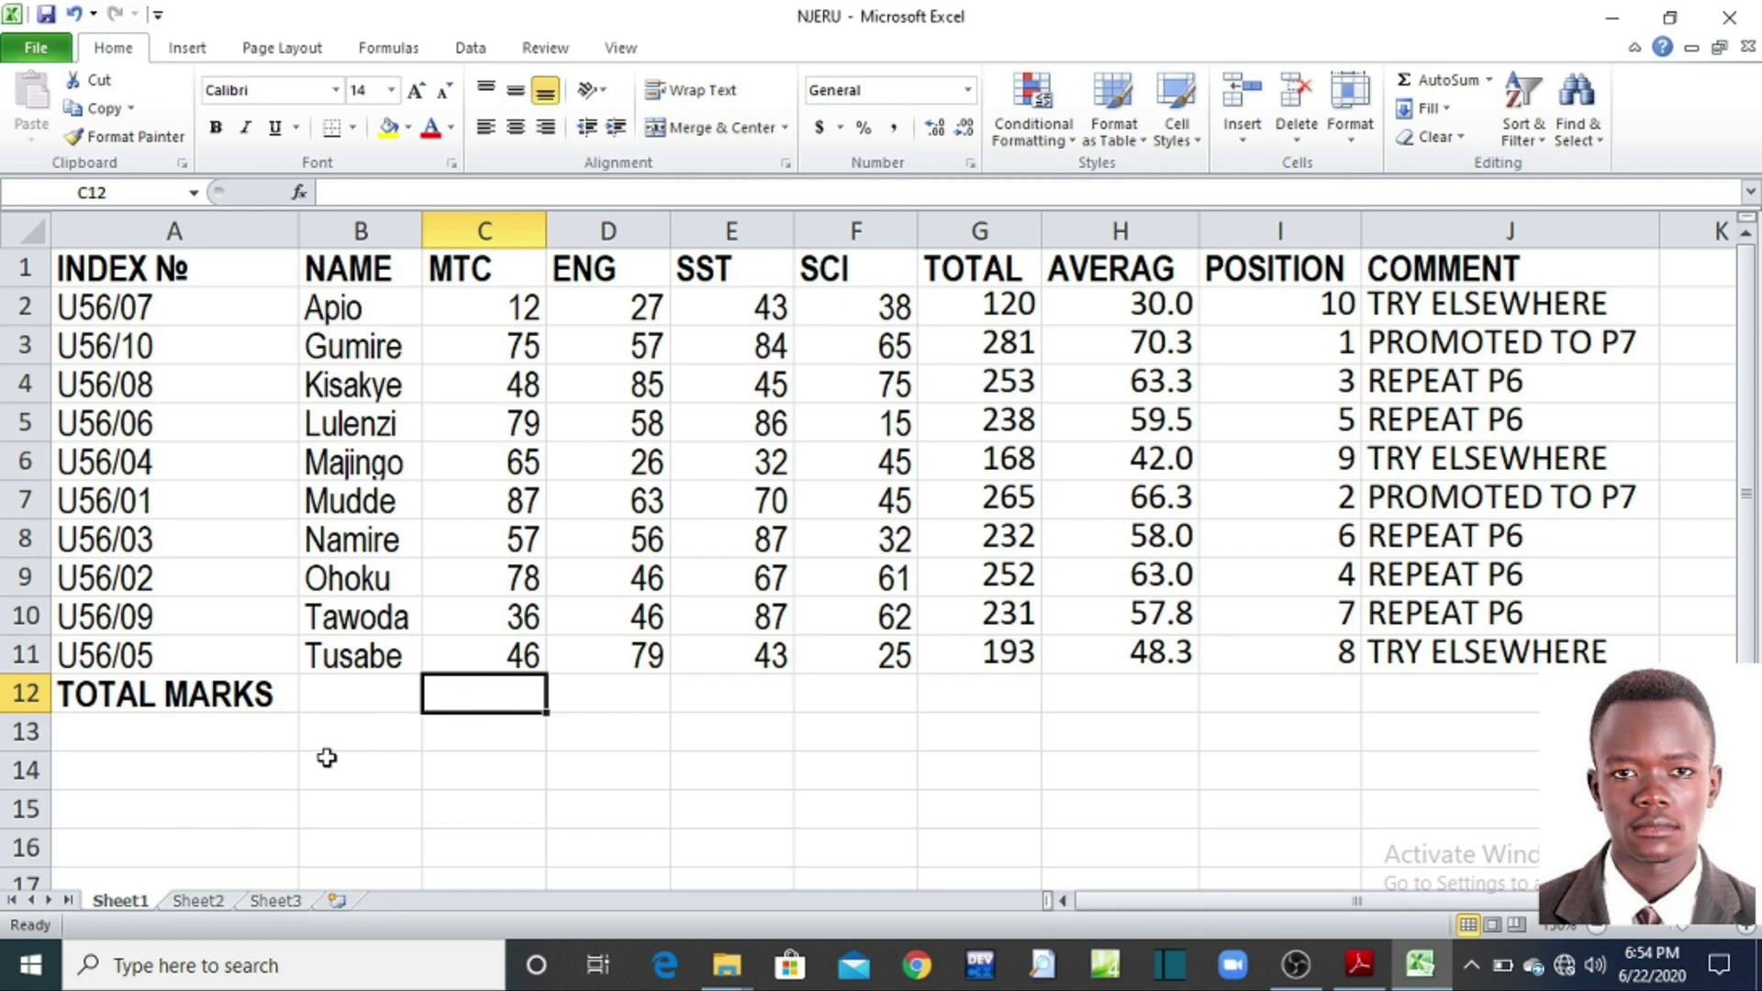
# Step: Enter =SUM(C2:C10) in C12 to total the MTC marks as 537
pyautogui.write('=')
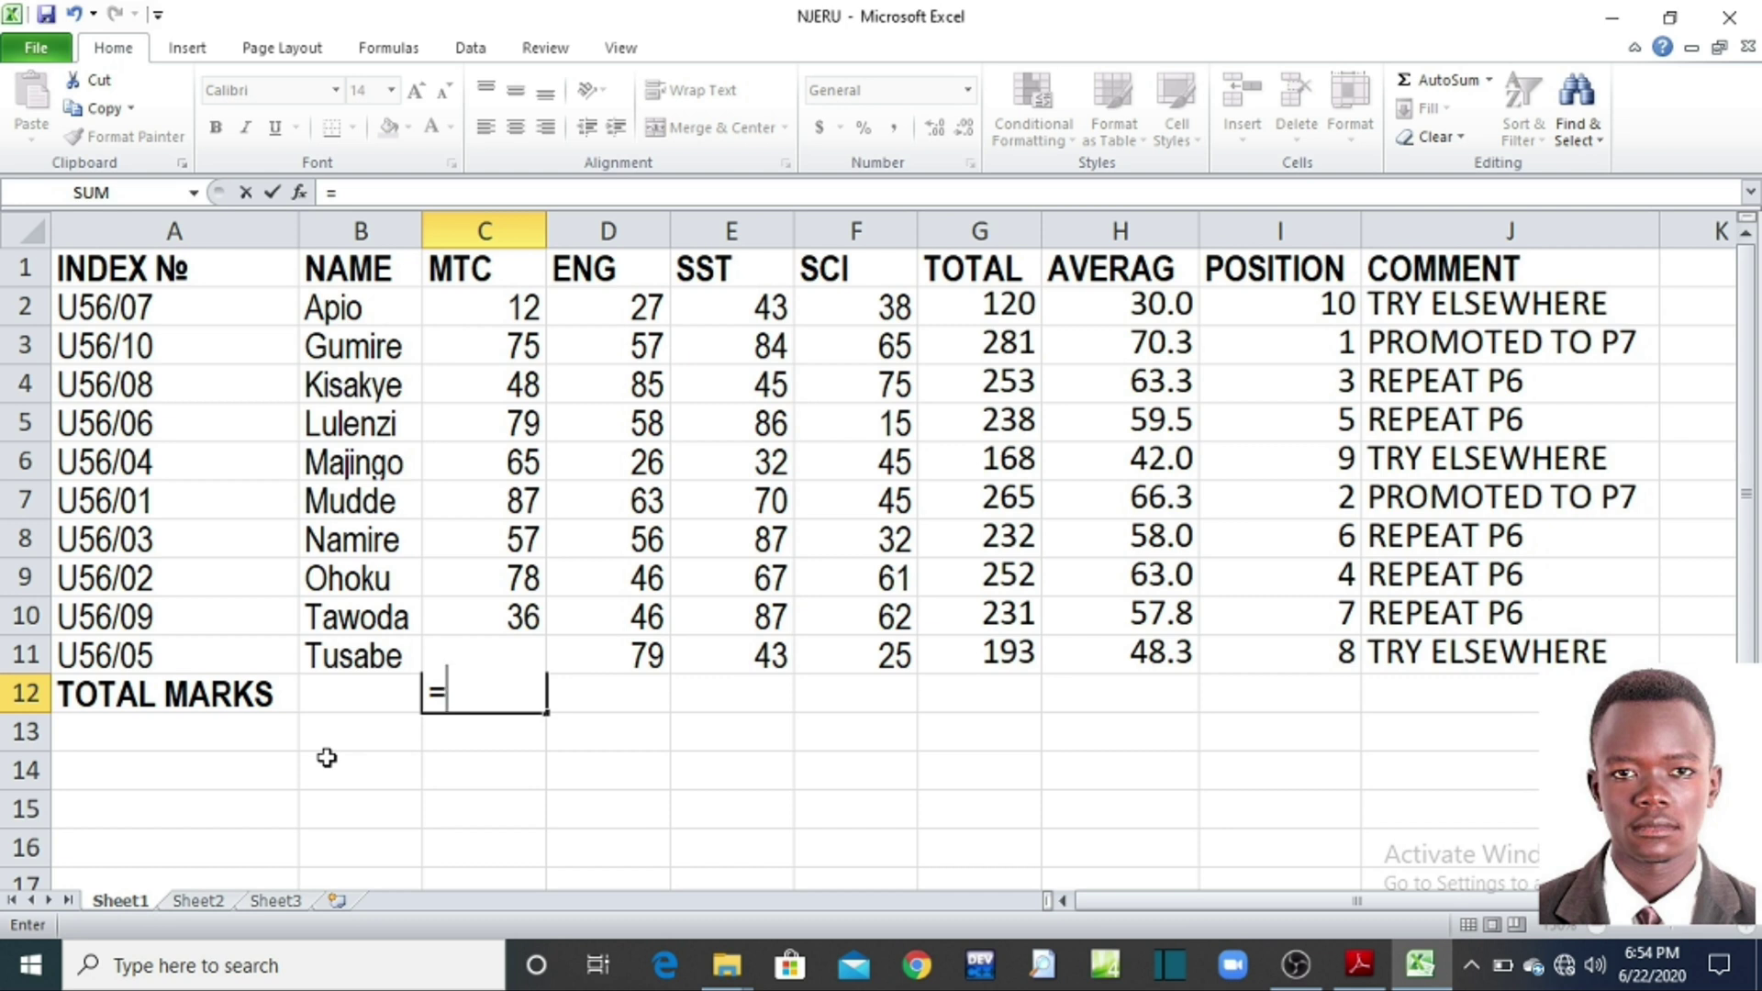
pyautogui.write('SUM(')
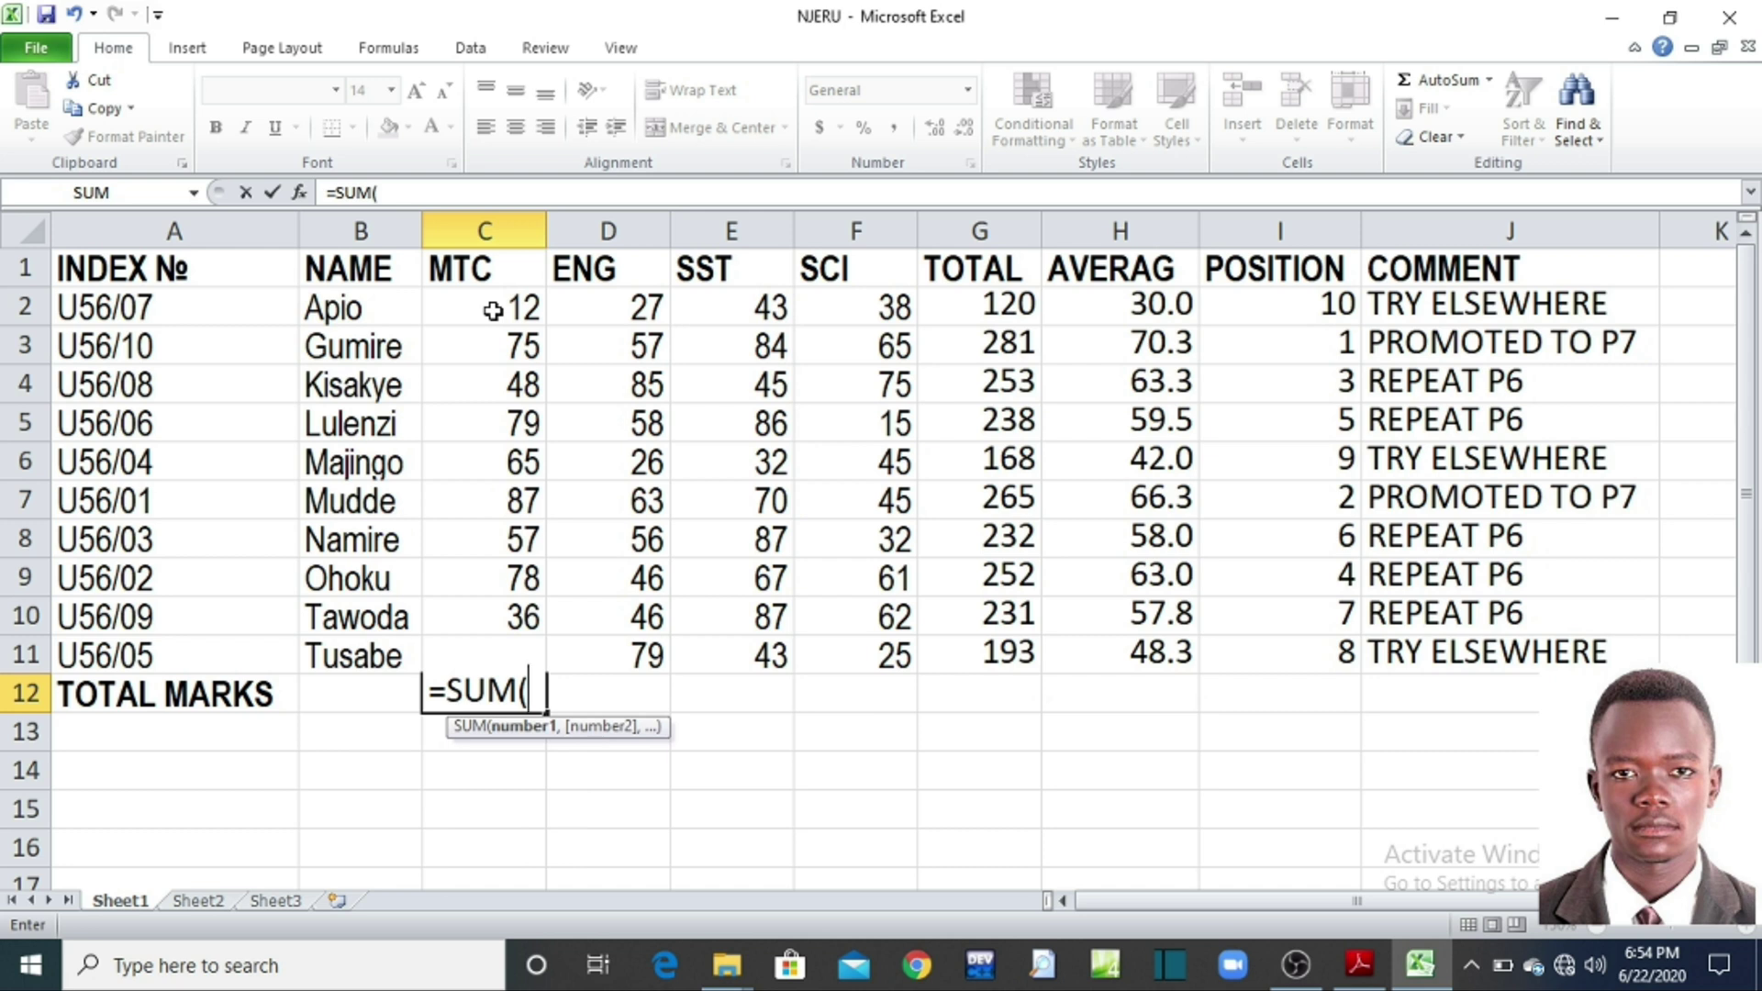
pyautogui.moveTo(494, 312); pyautogui.dragTo(507, 616)
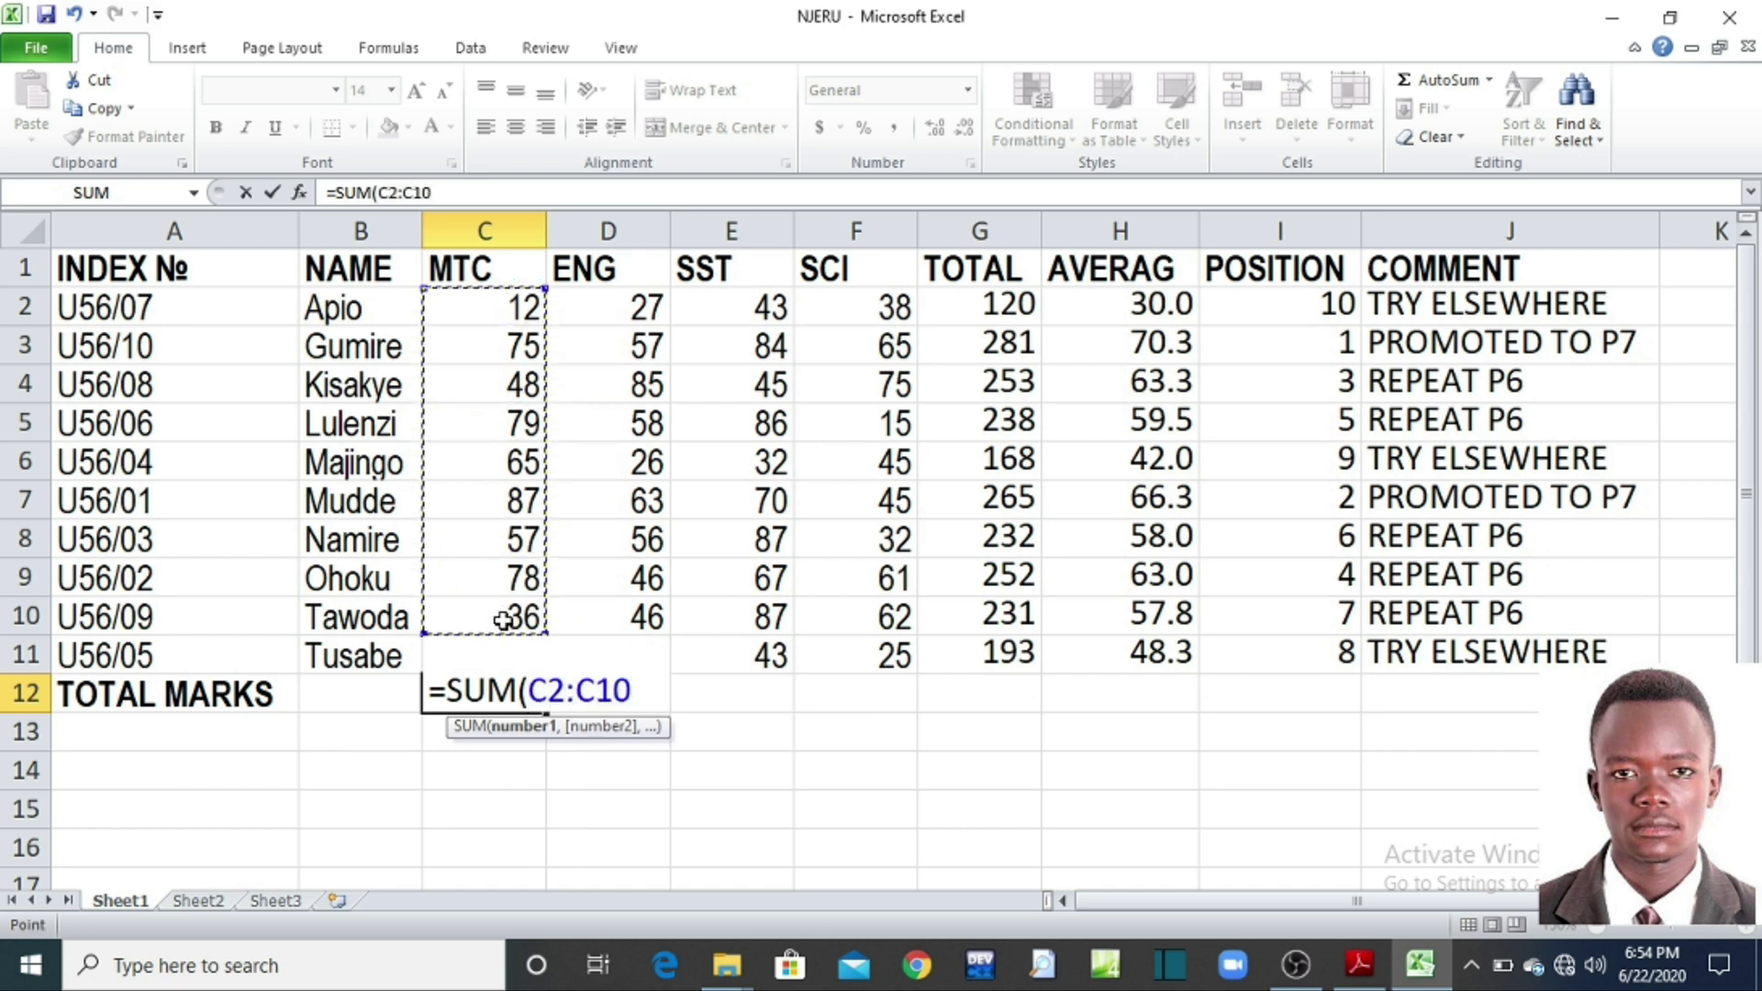
pyautogui.write(')')
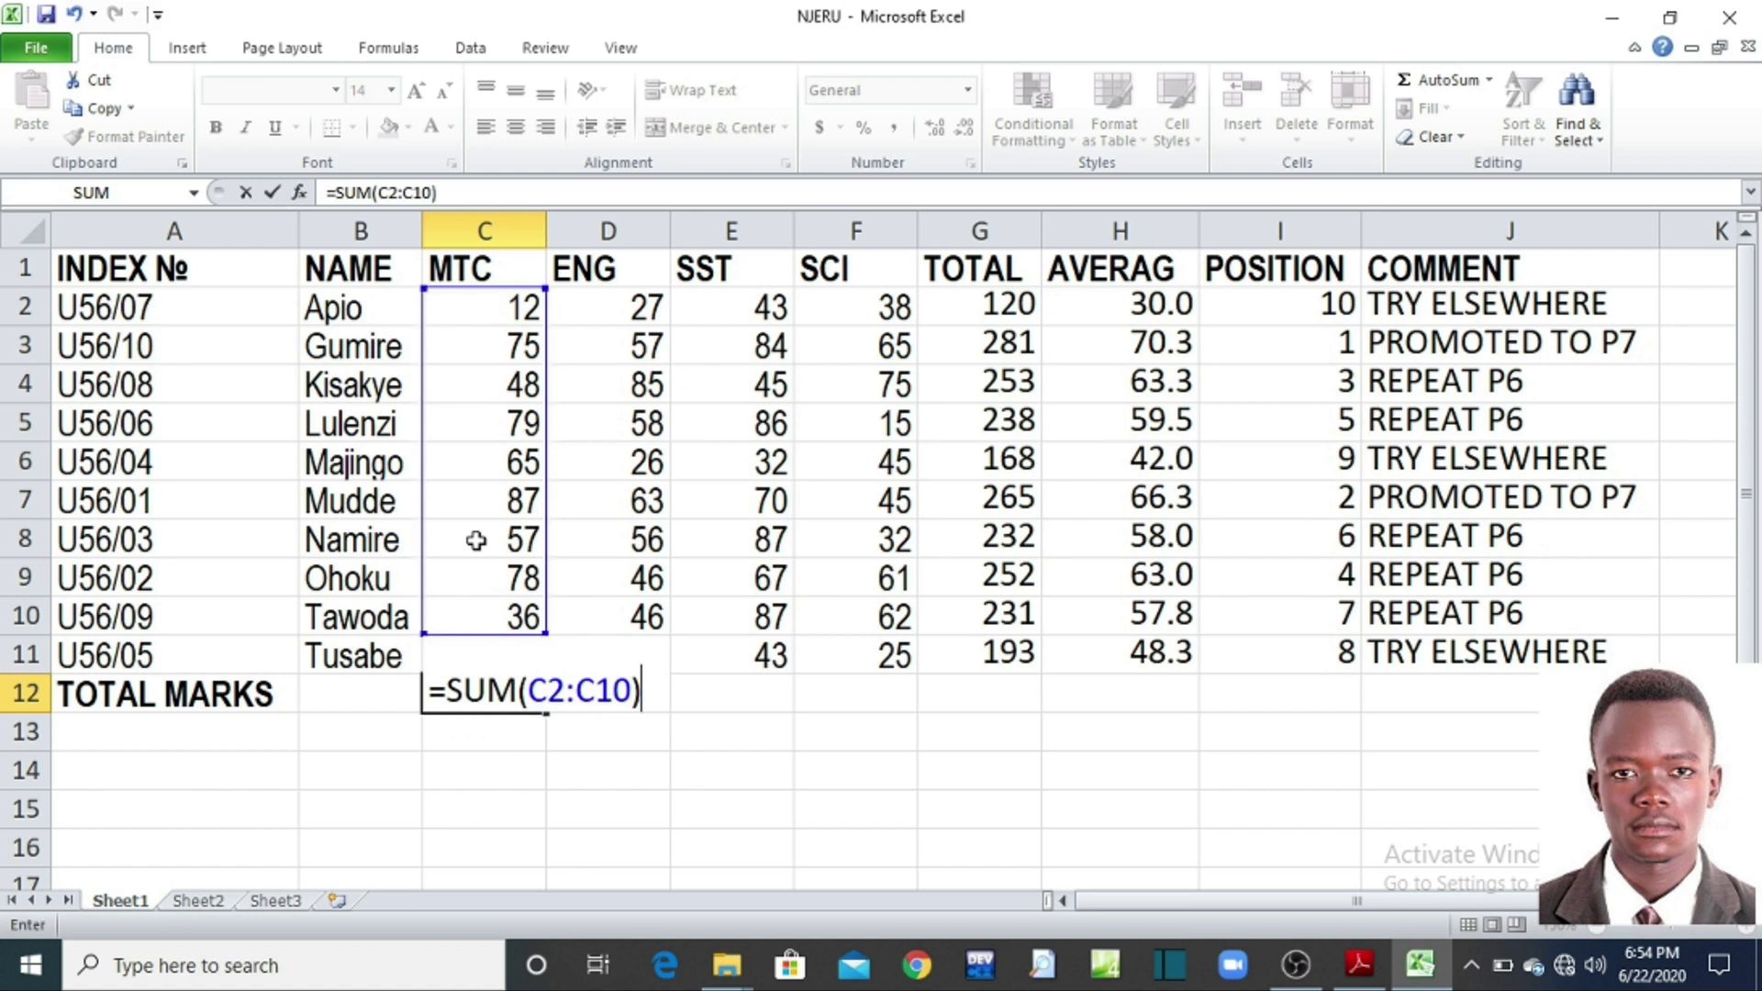
pyautogui.press('Return')
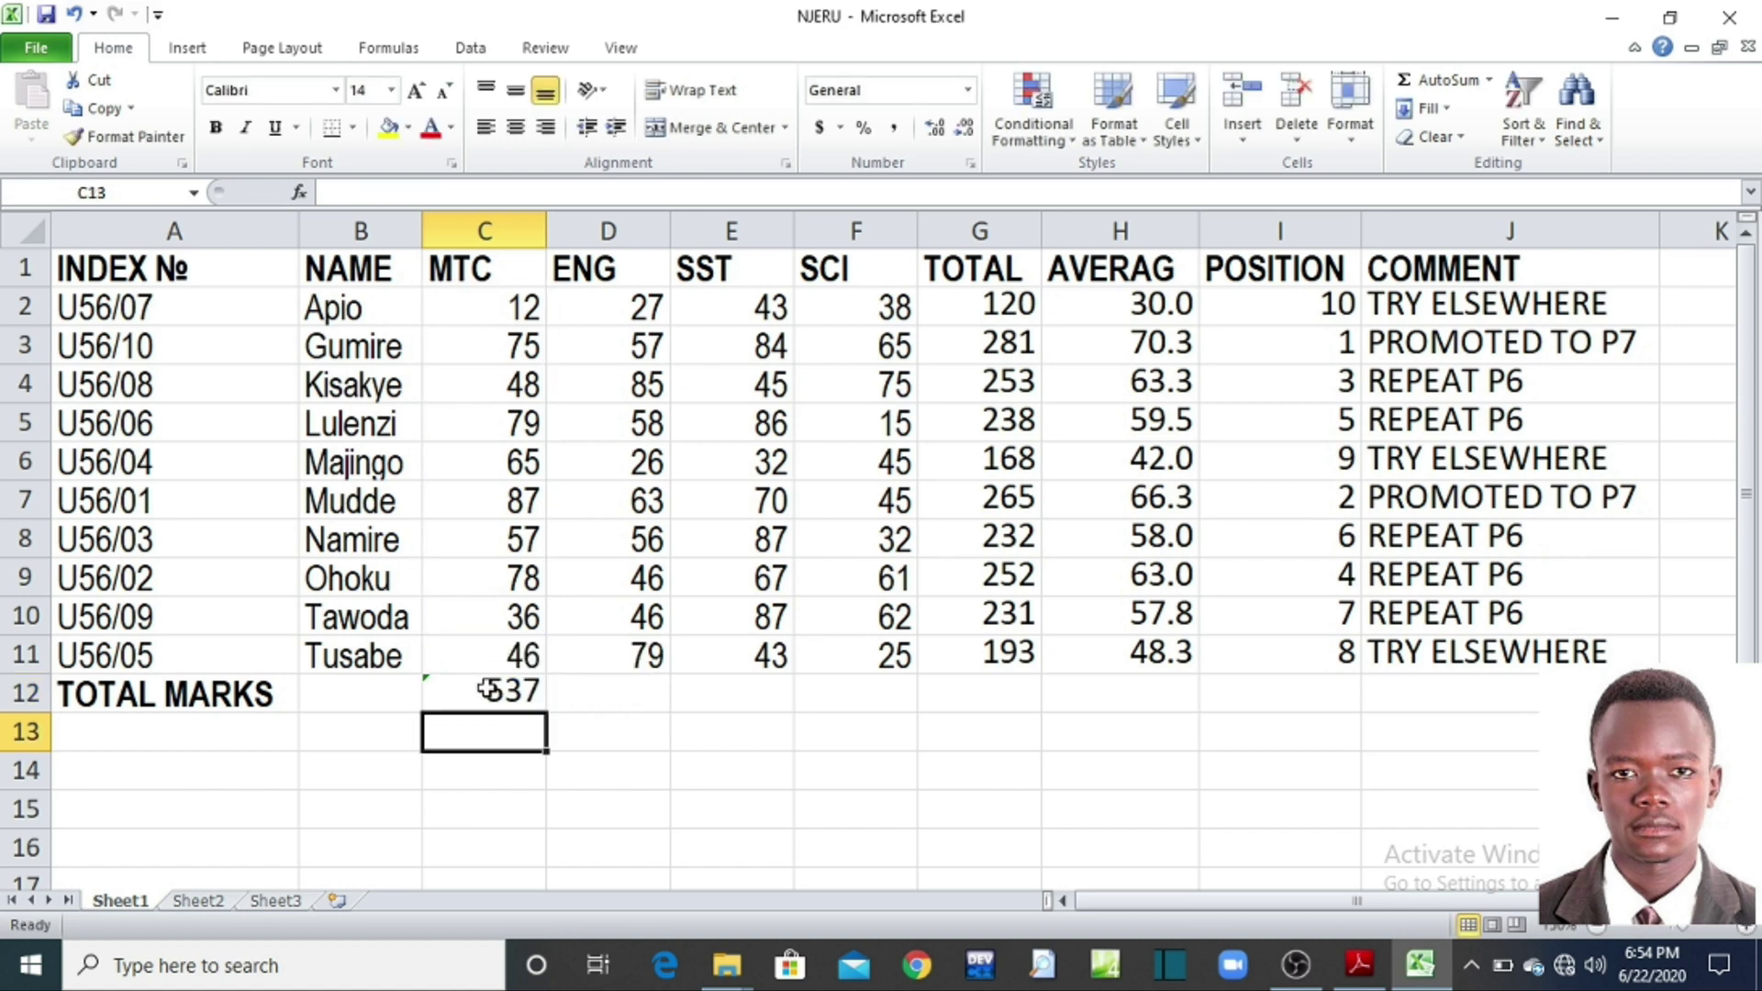
# Step: Clear C12, then re-enter =SUM(C2:C10) there as the MTC total
pyautogui.click(479, 693)
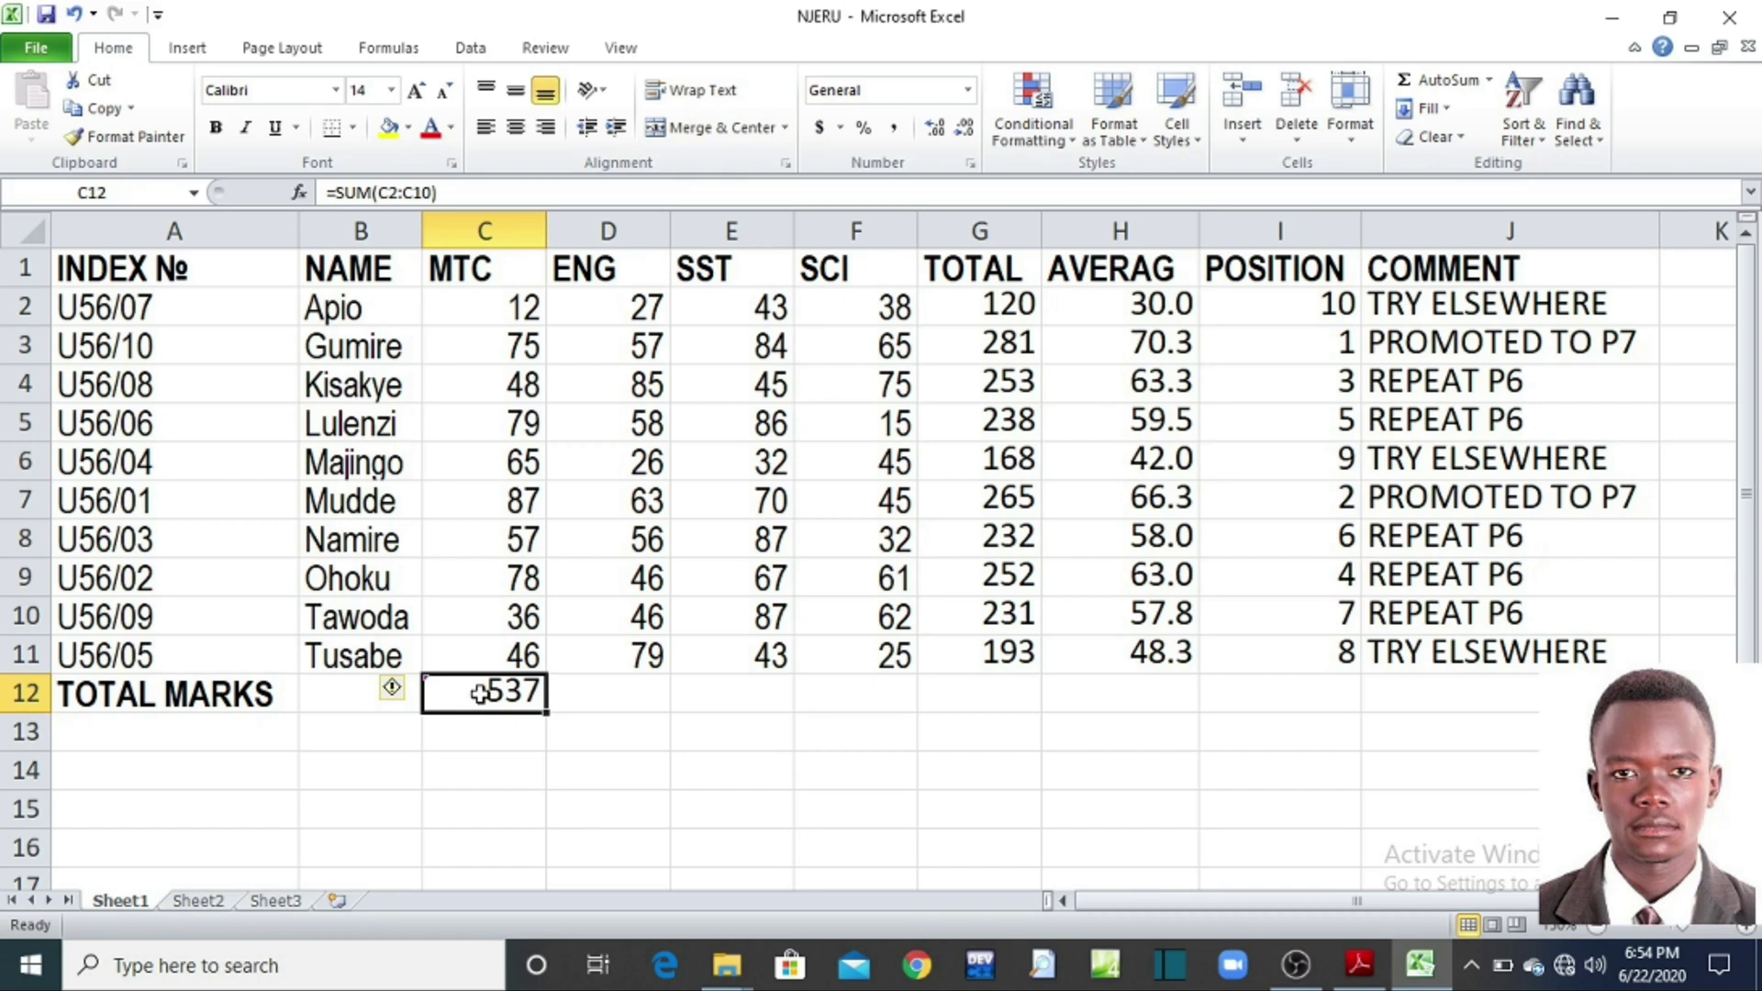
pyautogui.press('Delete')
pyautogui.click(562, 710)
pyautogui.click(488, 697)
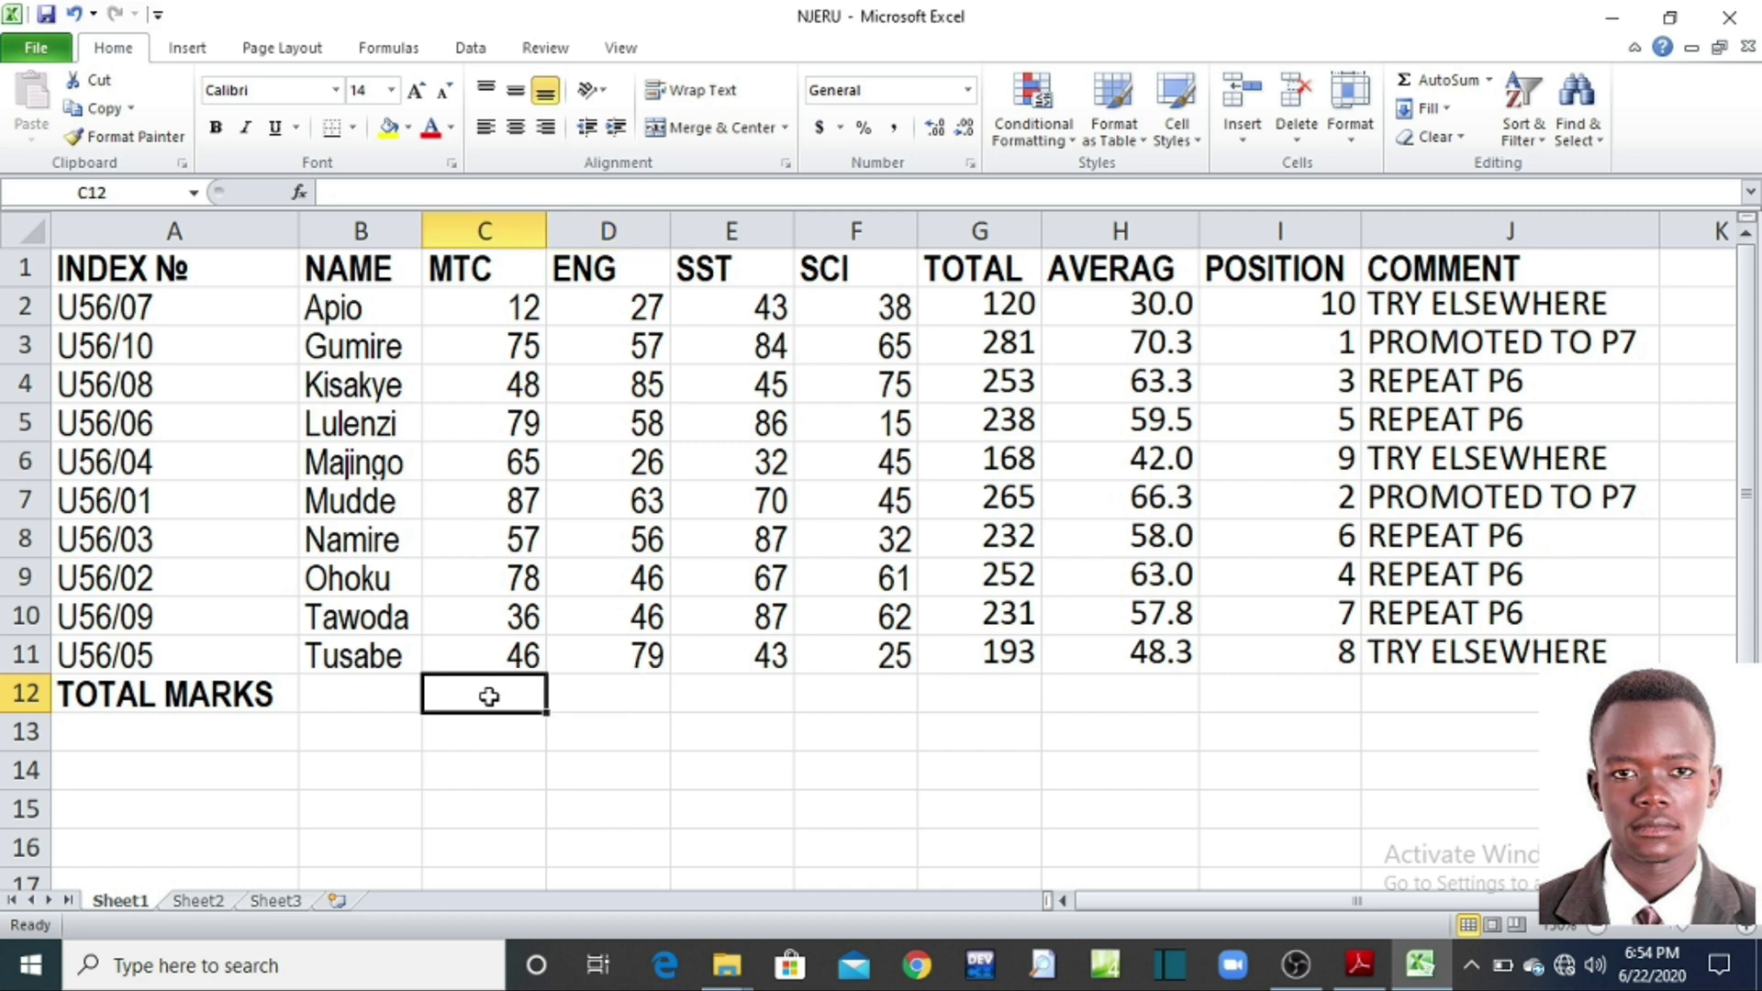
pyautogui.write('=SU')
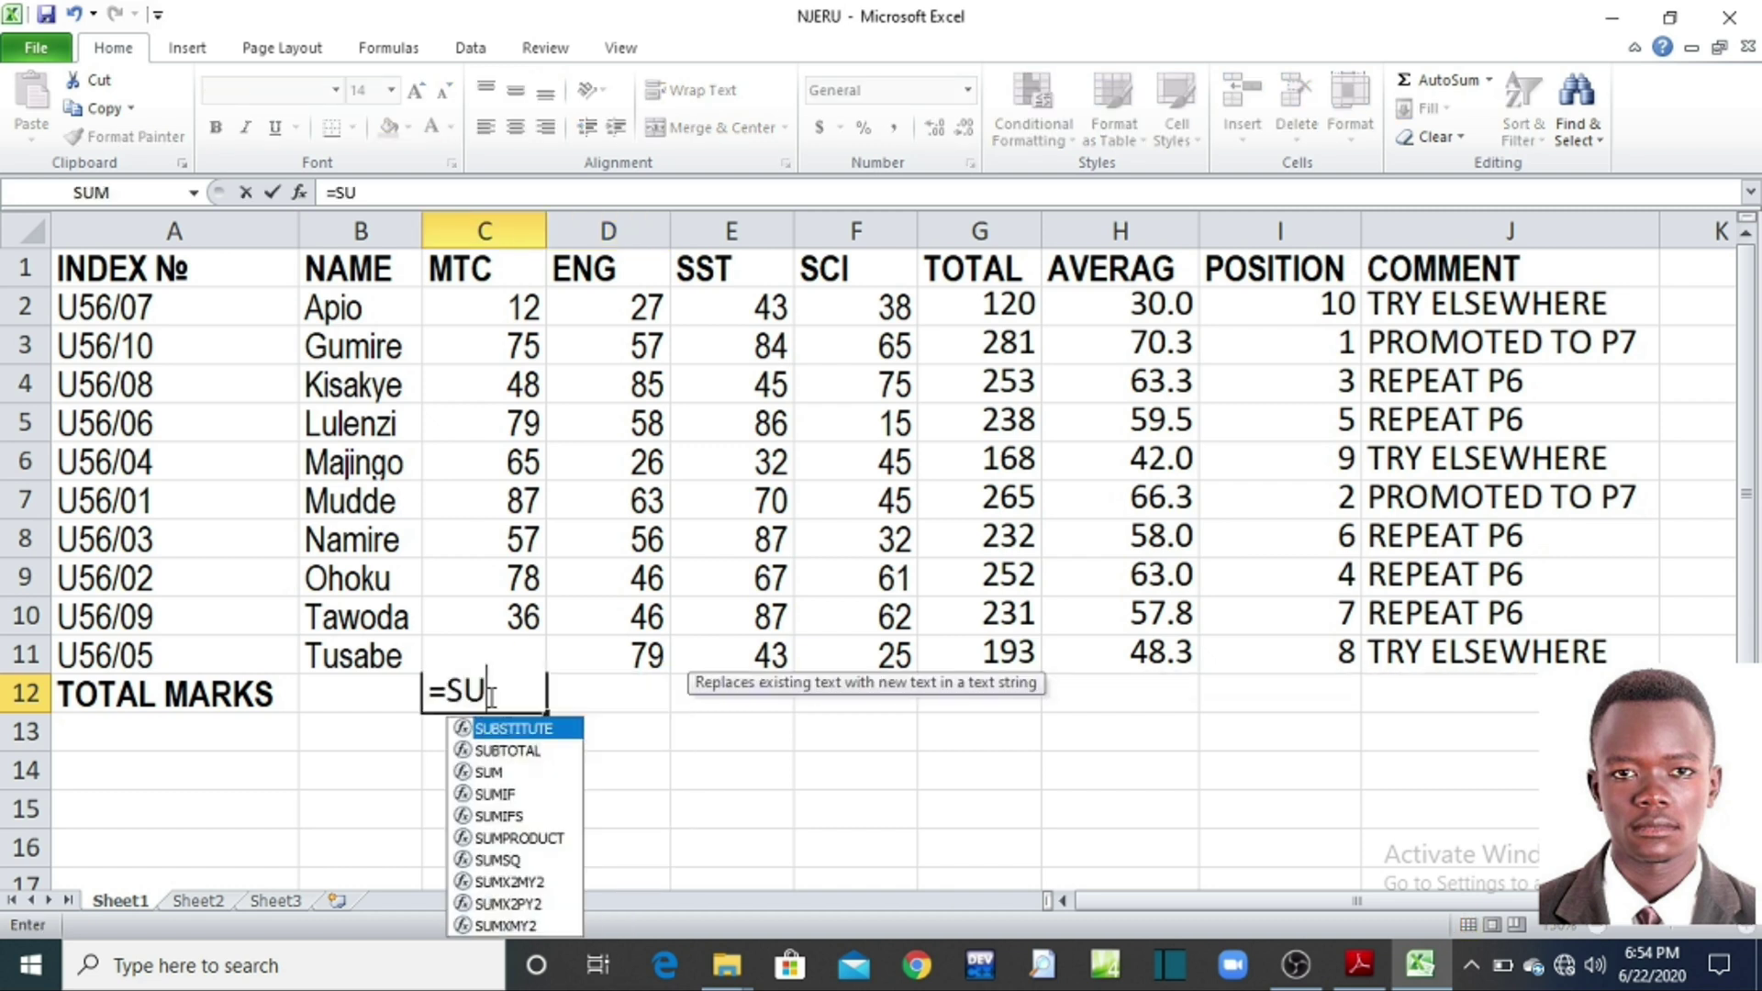
pyautogui.write('M(')
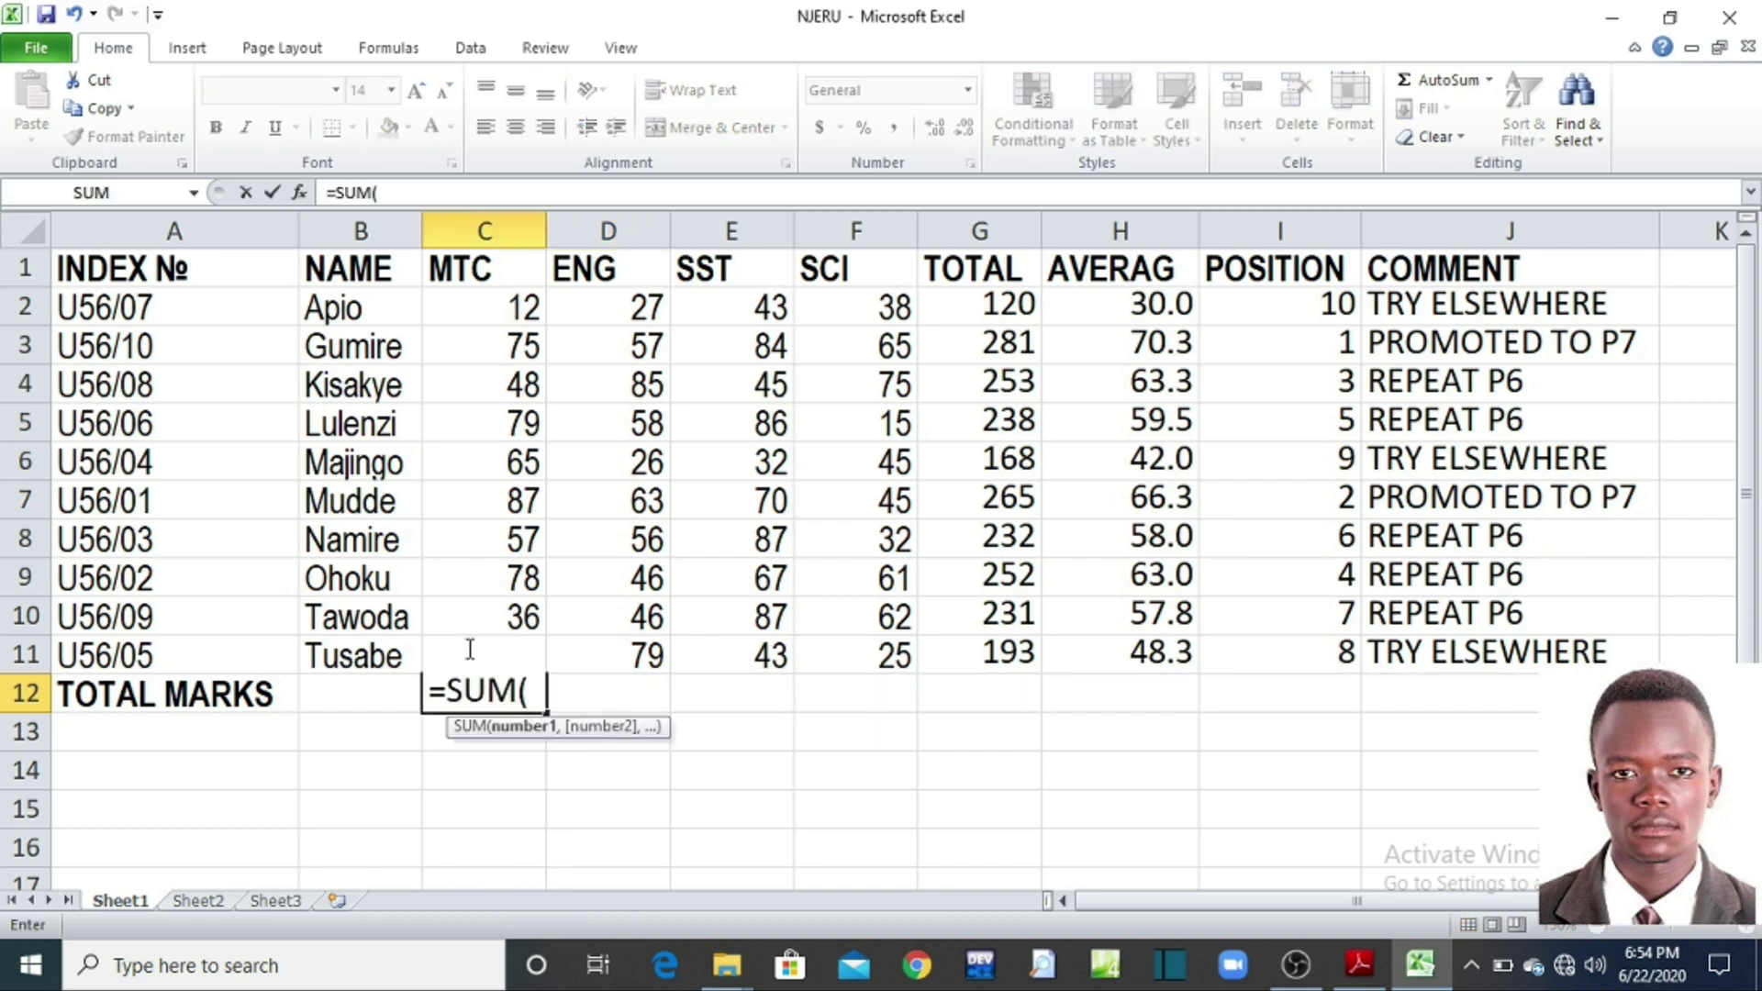
pyautogui.click(502, 301)
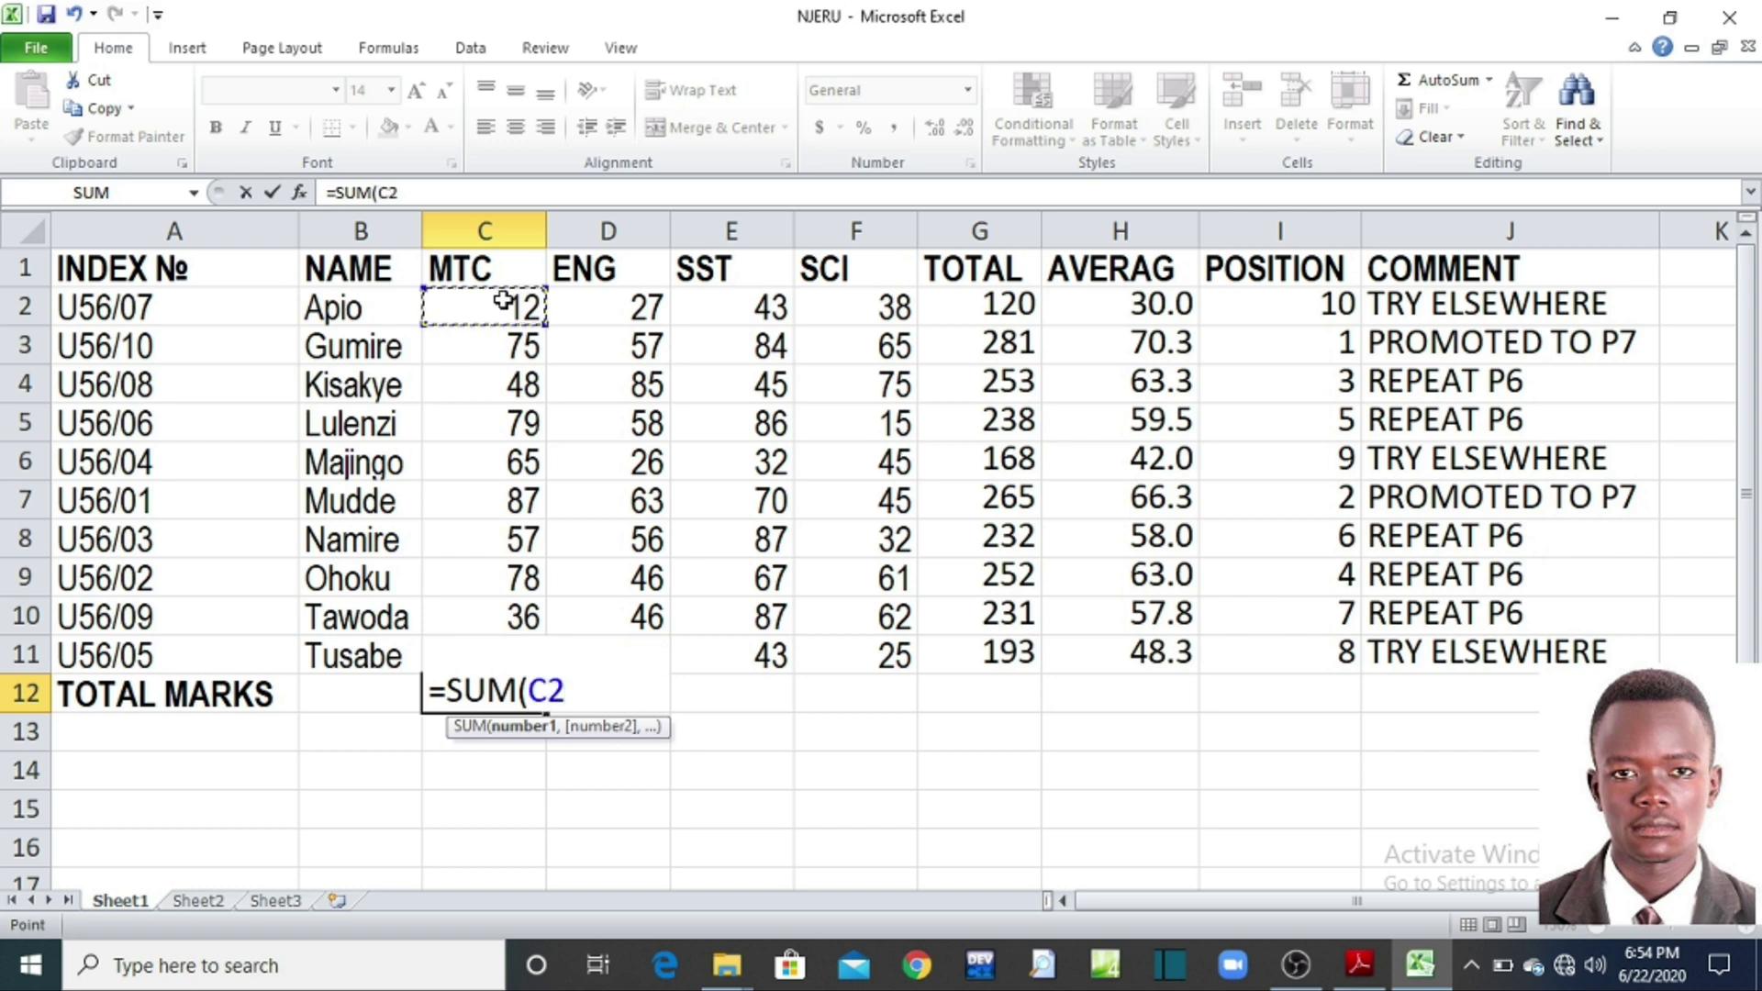
pyautogui.moveTo(503, 301); pyautogui.dragTo(493, 620)
pyautogui.write(')')
pyautogui.press('Return')
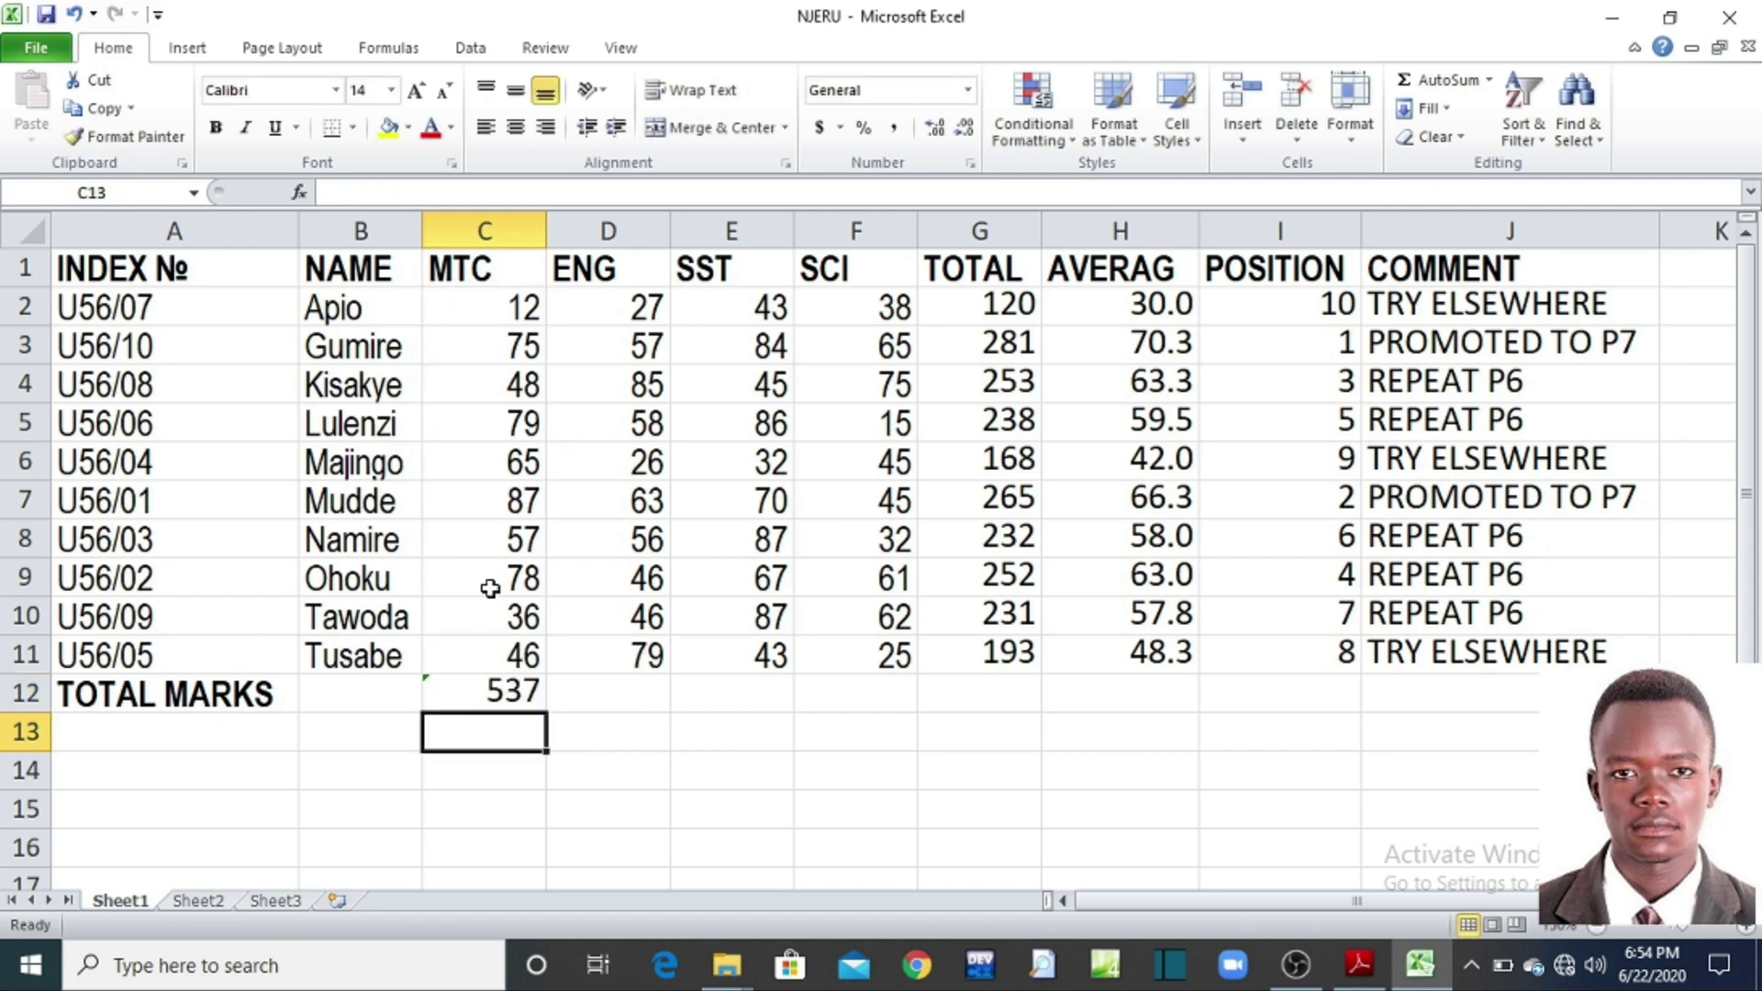
# Step: Delete C11:C12, undo that deletion, then clear the total from C12 again
pyautogui.moveTo(475, 694); pyautogui.dragTo(461, 643)
pyautogui.press('Delete')
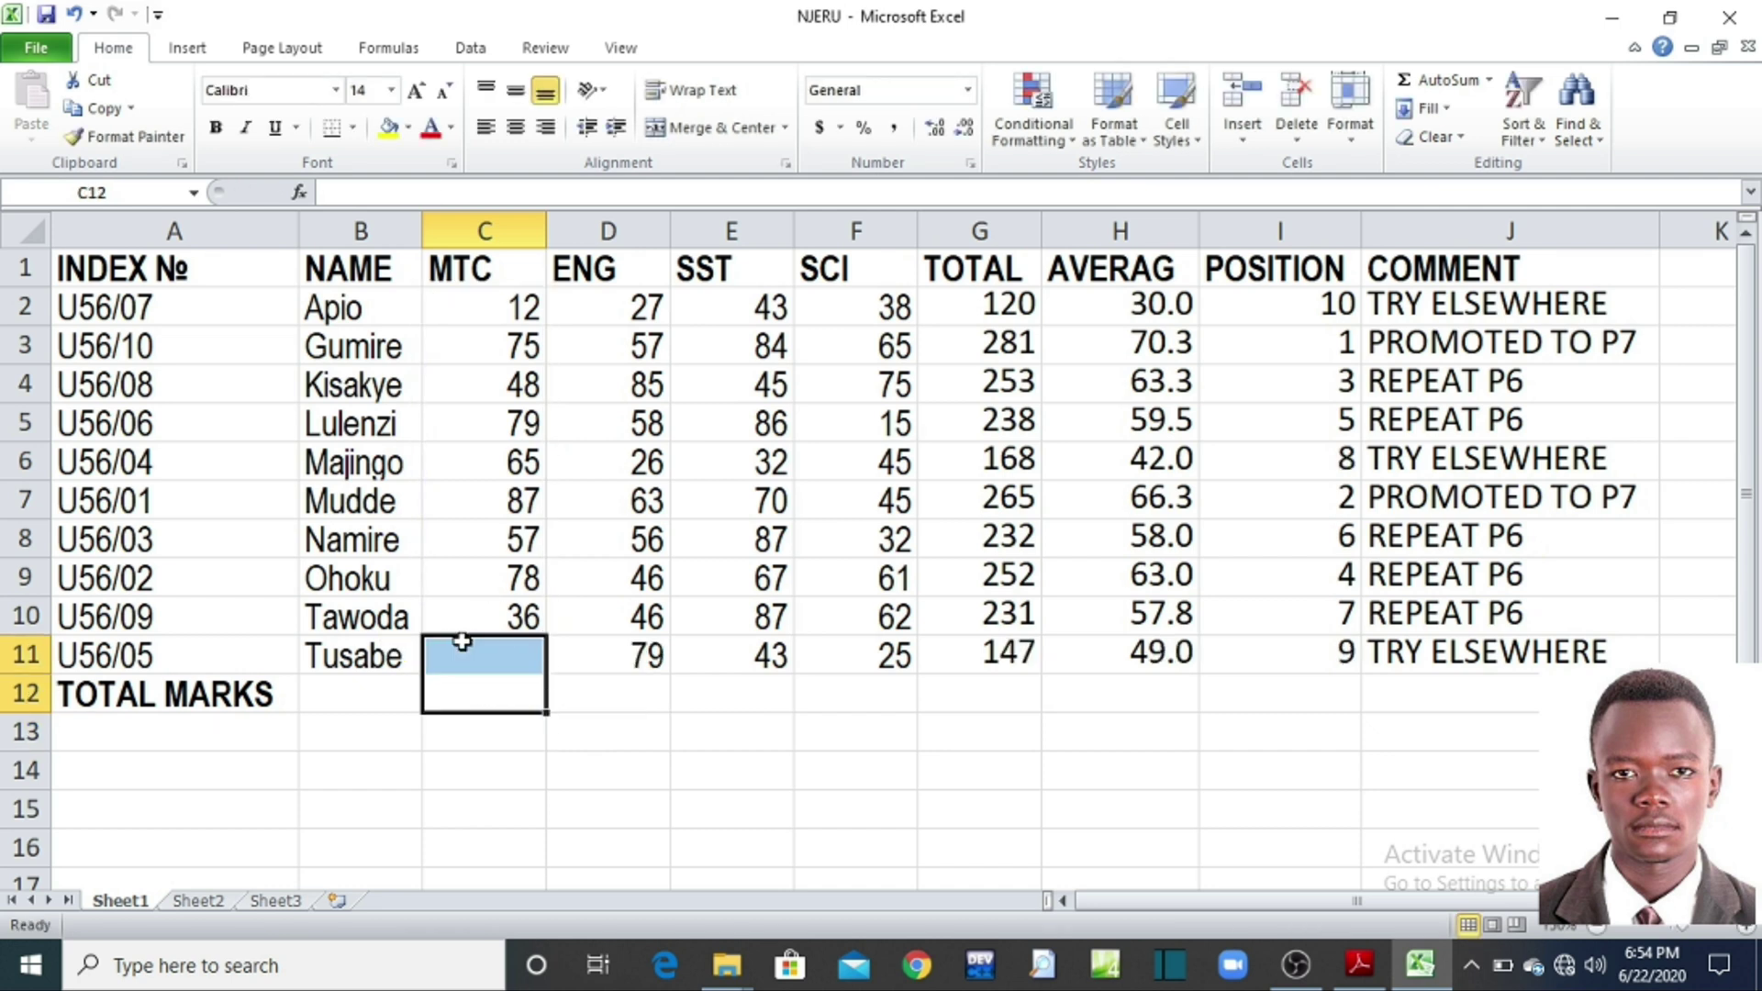
pyautogui.scroll(-1, 541, 716)
pyautogui.click(554, 732)
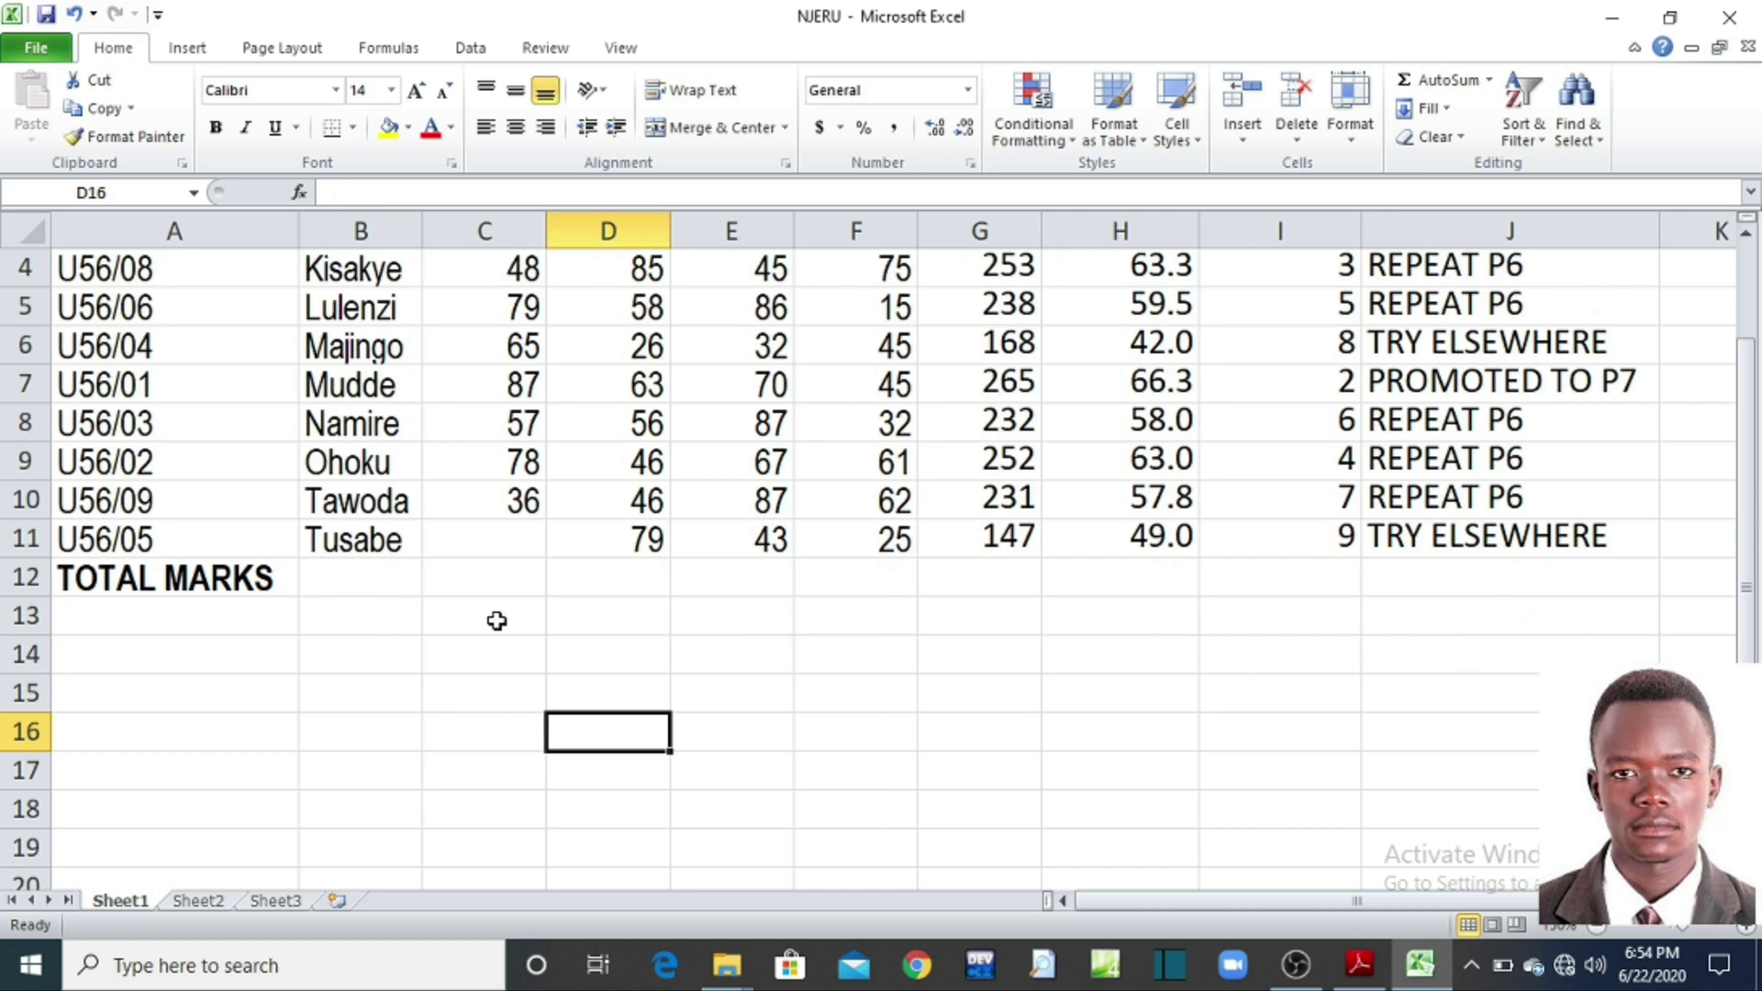
pyautogui.hotkey('ctrl', 'z')
pyautogui.click(500, 583)
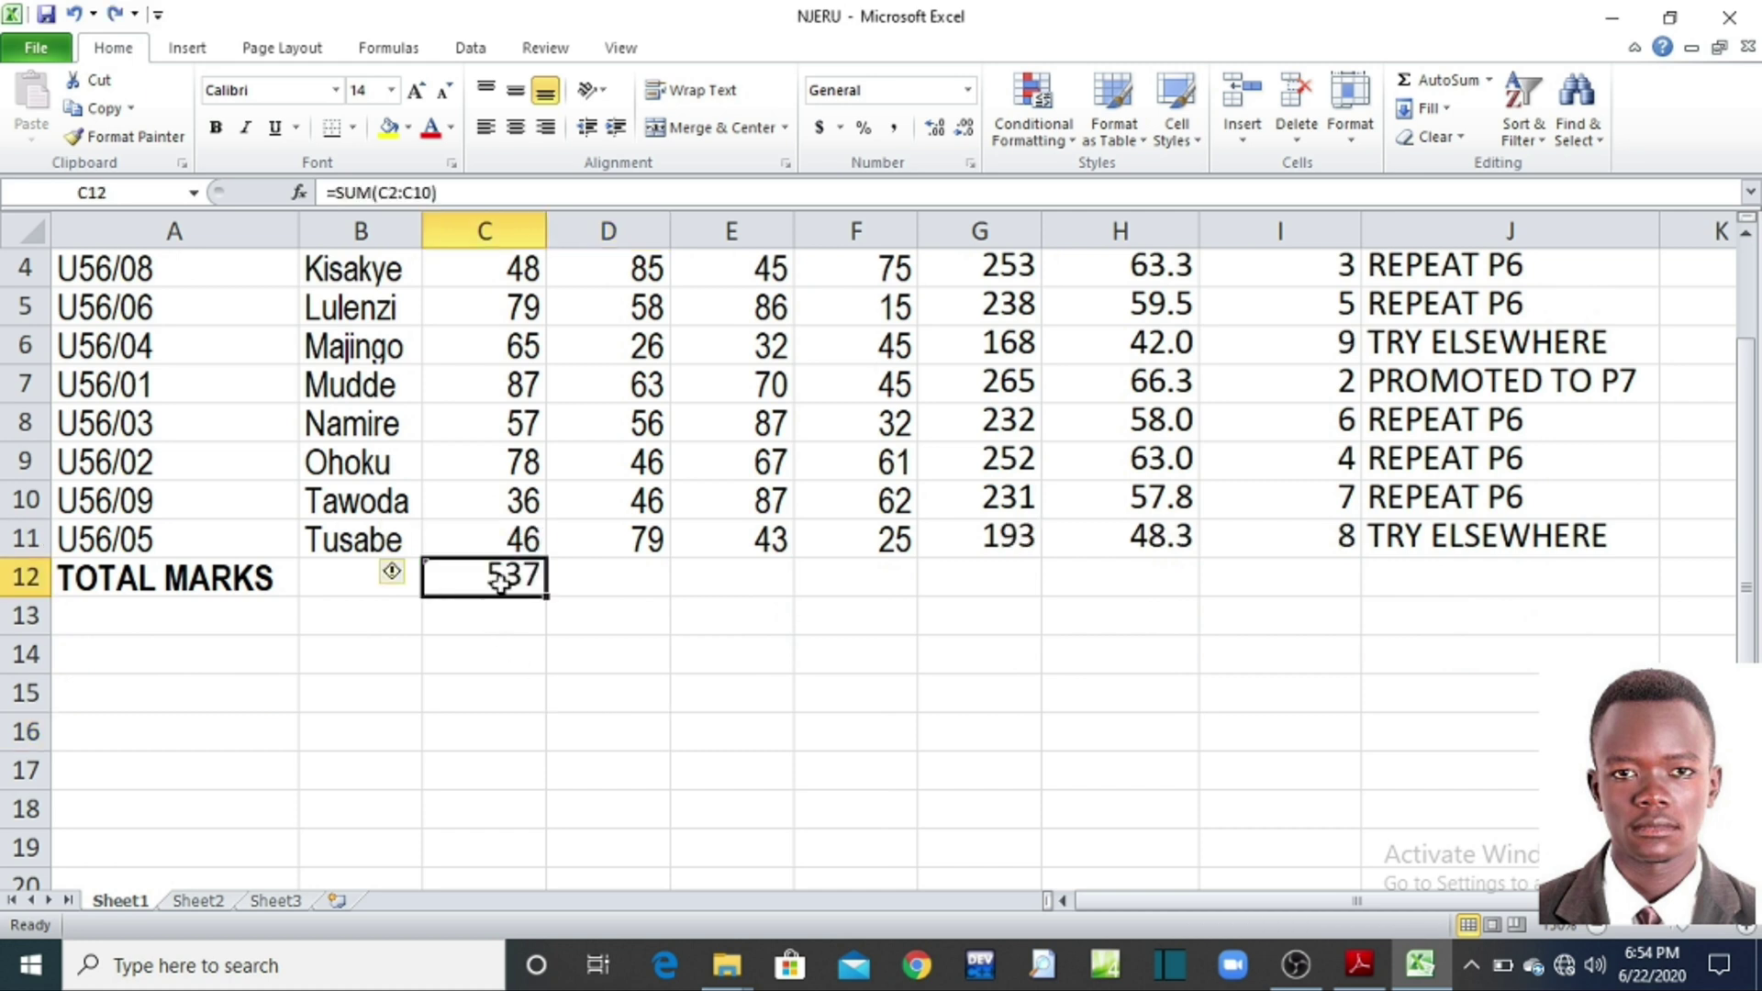
pyautogui.press('Delete')
pyautogui.click(495, 606)
pyautogui.scroll(1, 492, 628)
pyautogui.click(488, 694)
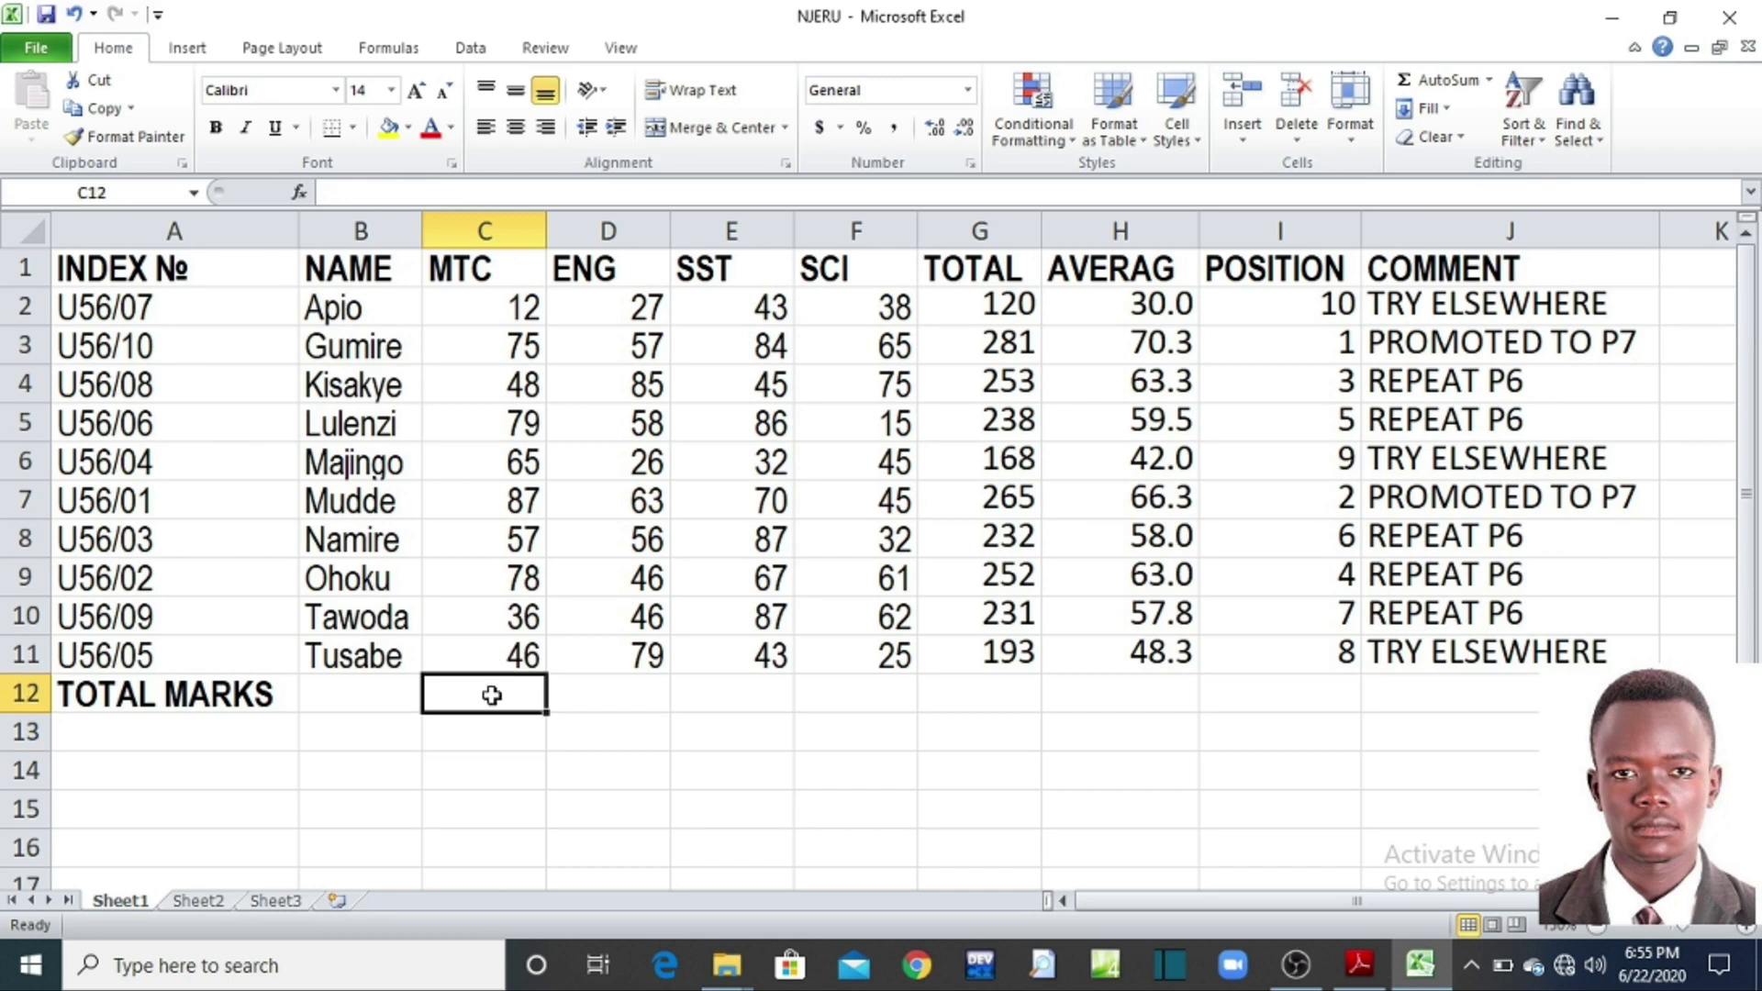
# Step: Enter =SUM(C2,C3,…,C10) in C12, listing each MTC mark separately
pyautogui.write('=')
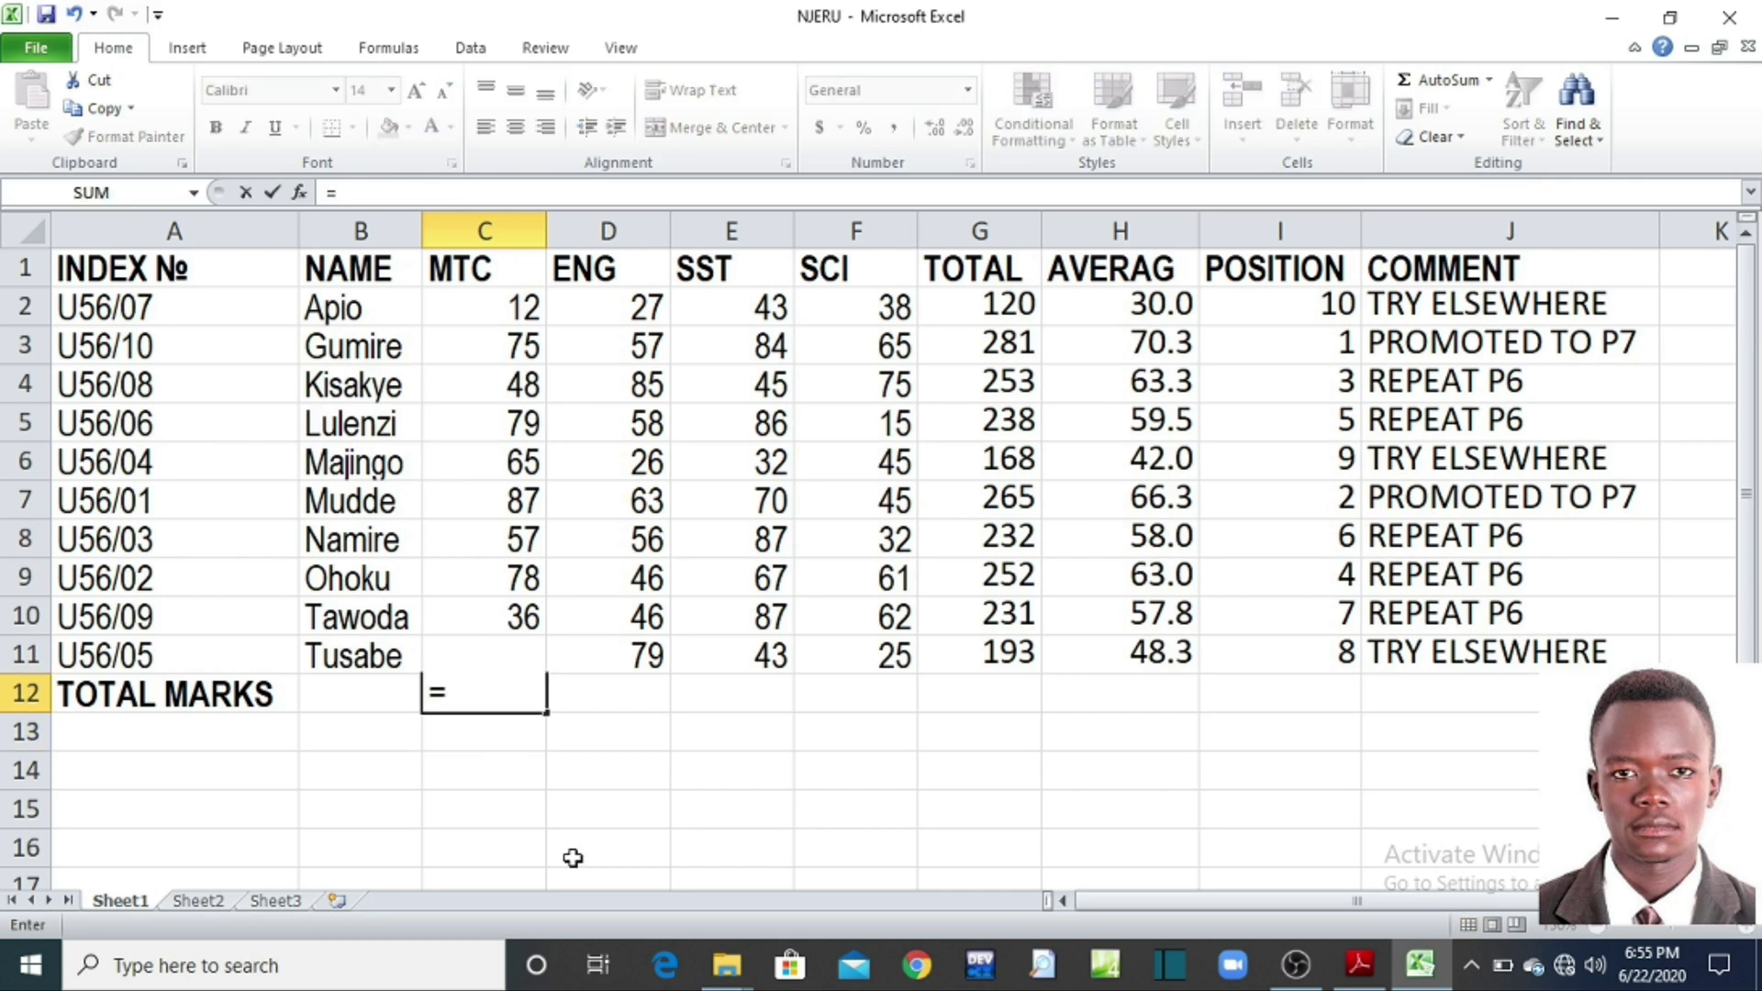
pyautogui.write('SUM(')
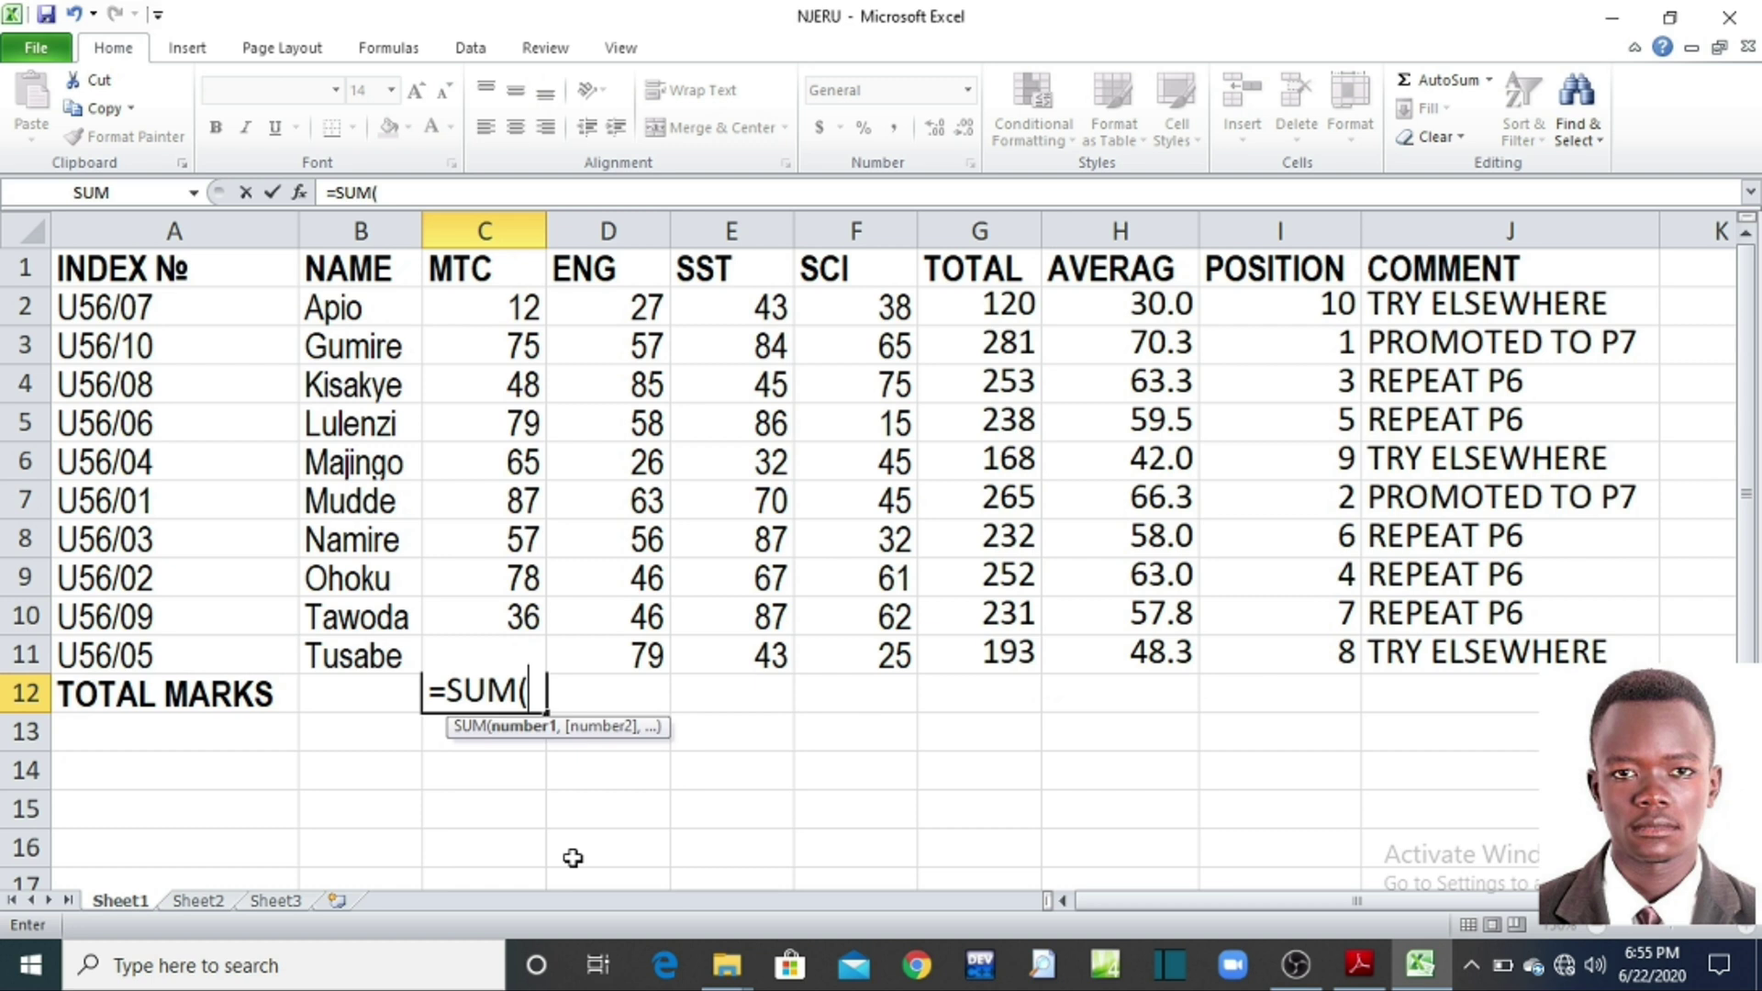
pyautogui.click(464, 308)
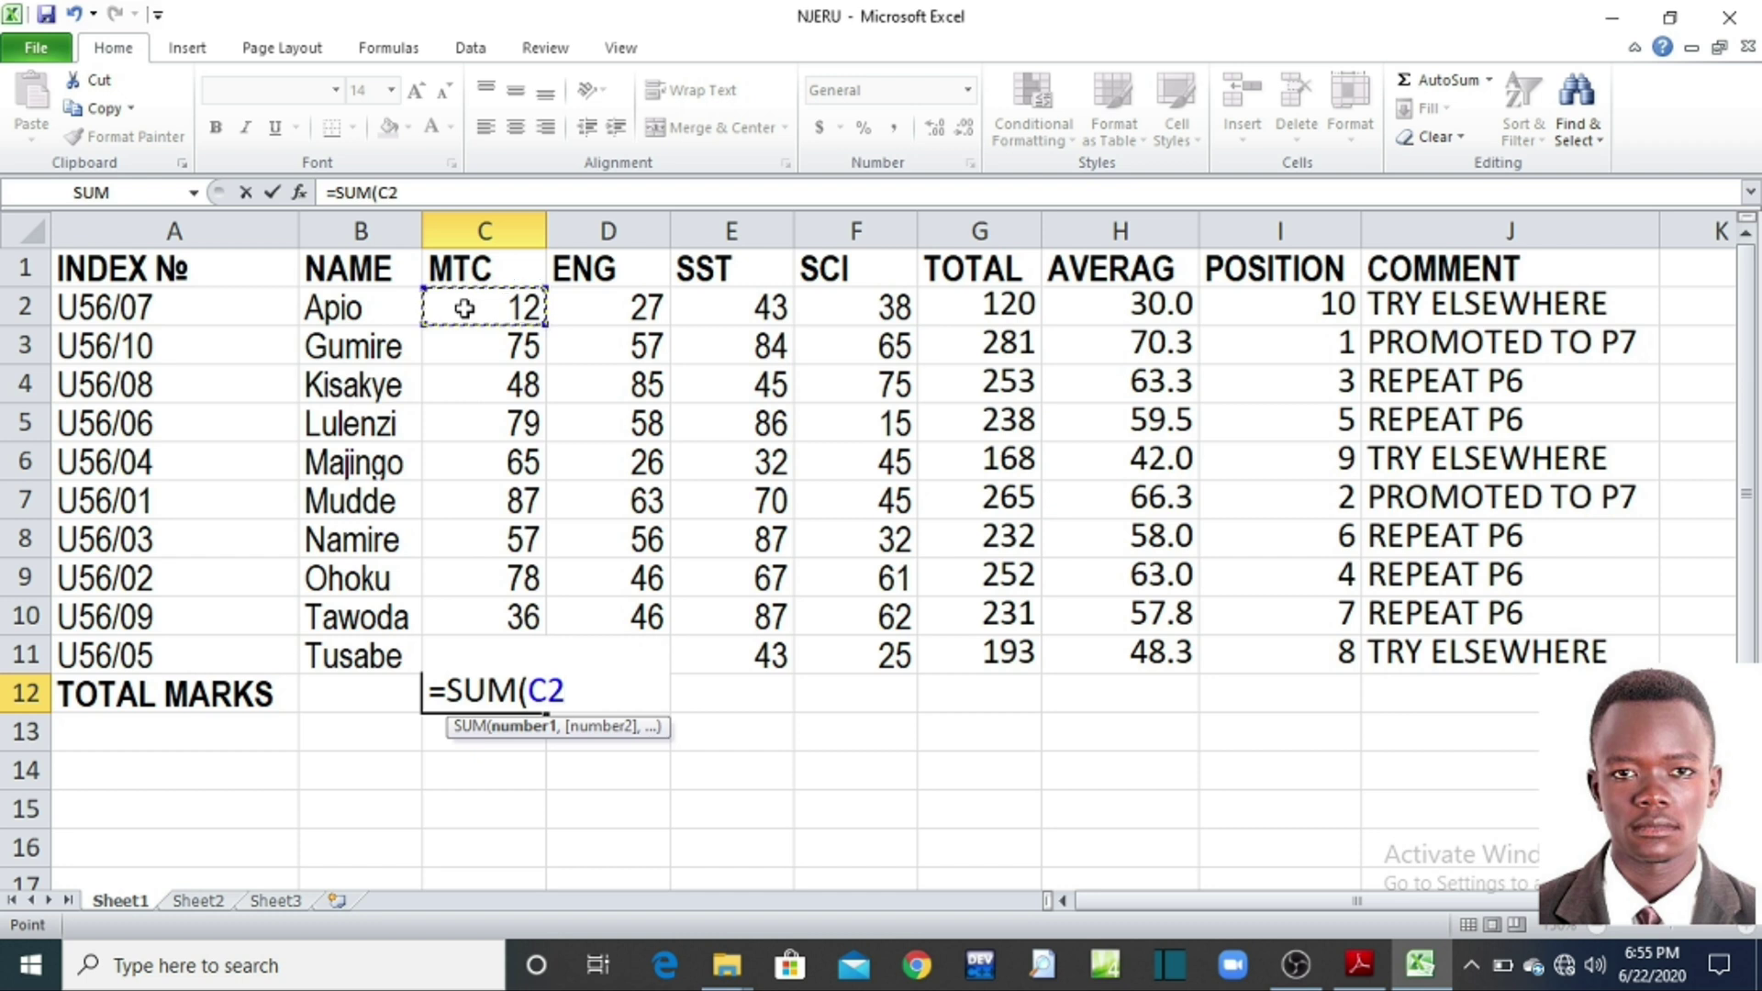
pyautogui.write(',')
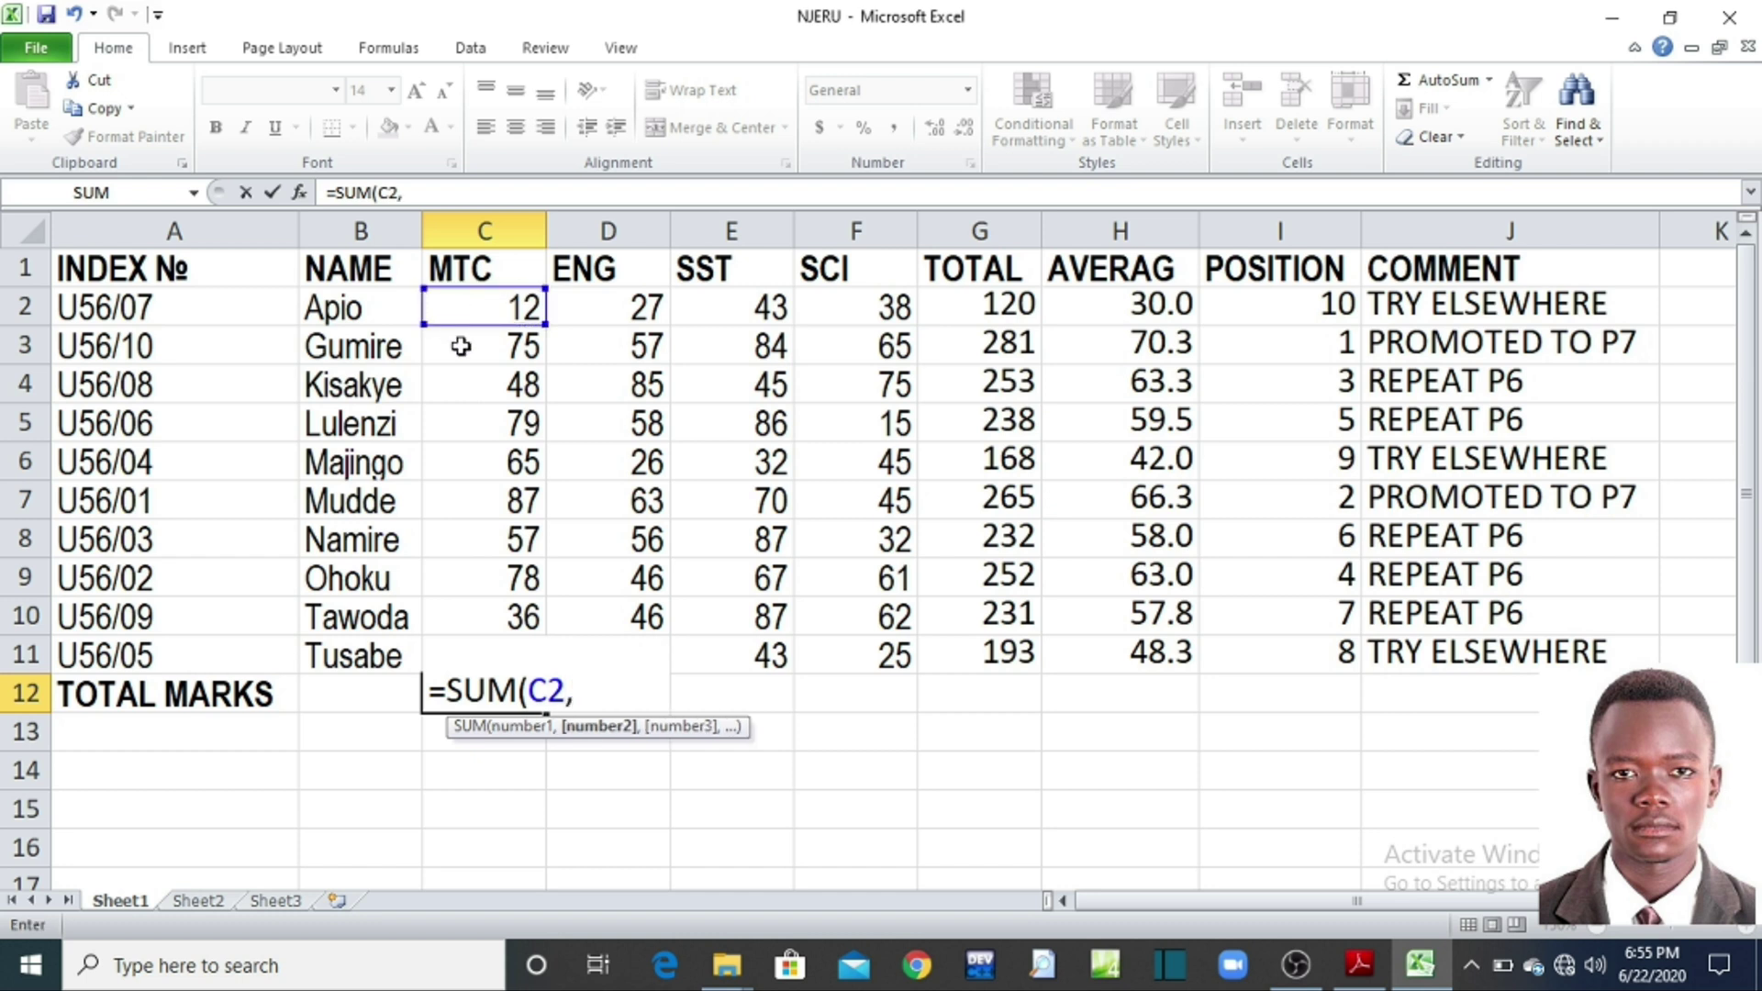
pyautogui.click(464, 345)
pyautogui.write(',')
pyautogui.click(464, 386)
pyautogui.write(',')
pyautogui.click(468, 424)
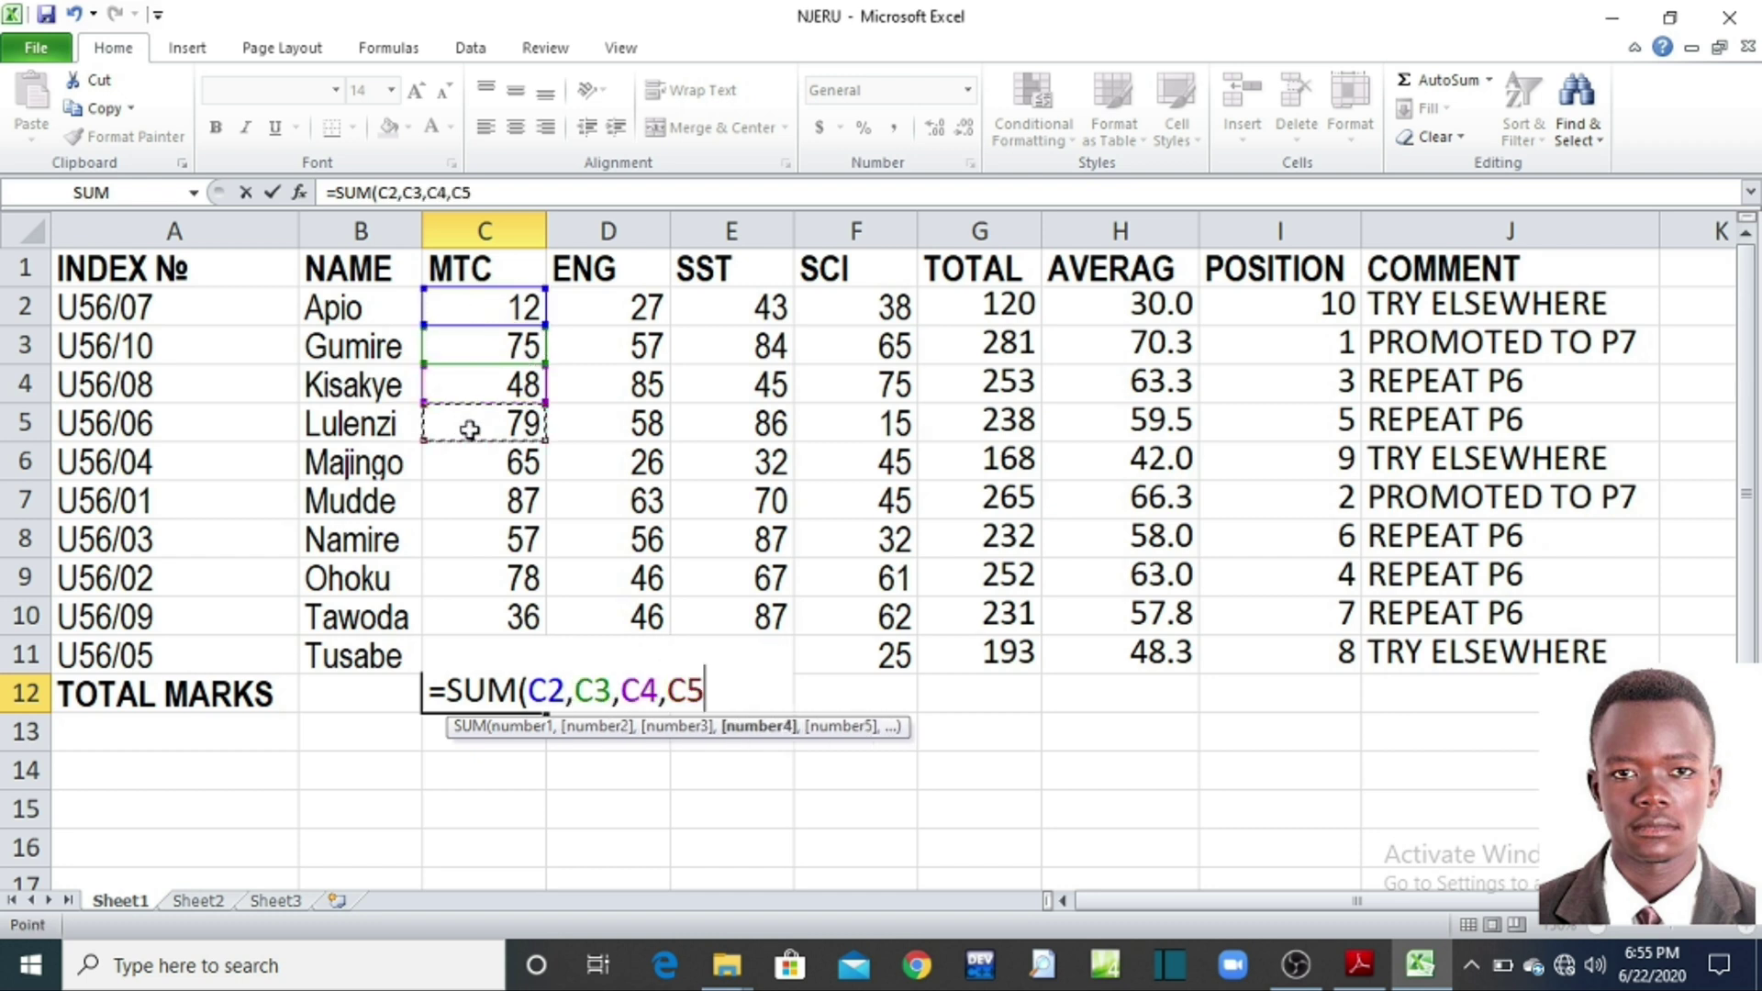
pyautogui.write(',')
pyautogui.click(472, 461)
pyautogui.write(',')
pyautogui.click(470, 500)
pyautogui.write(',')
pyautogui.click(473, 539)
pyautogui.write(',')
pyautogui.click(482, 579)
pyautogui.write(',')
pyautogui.click(480, 616)
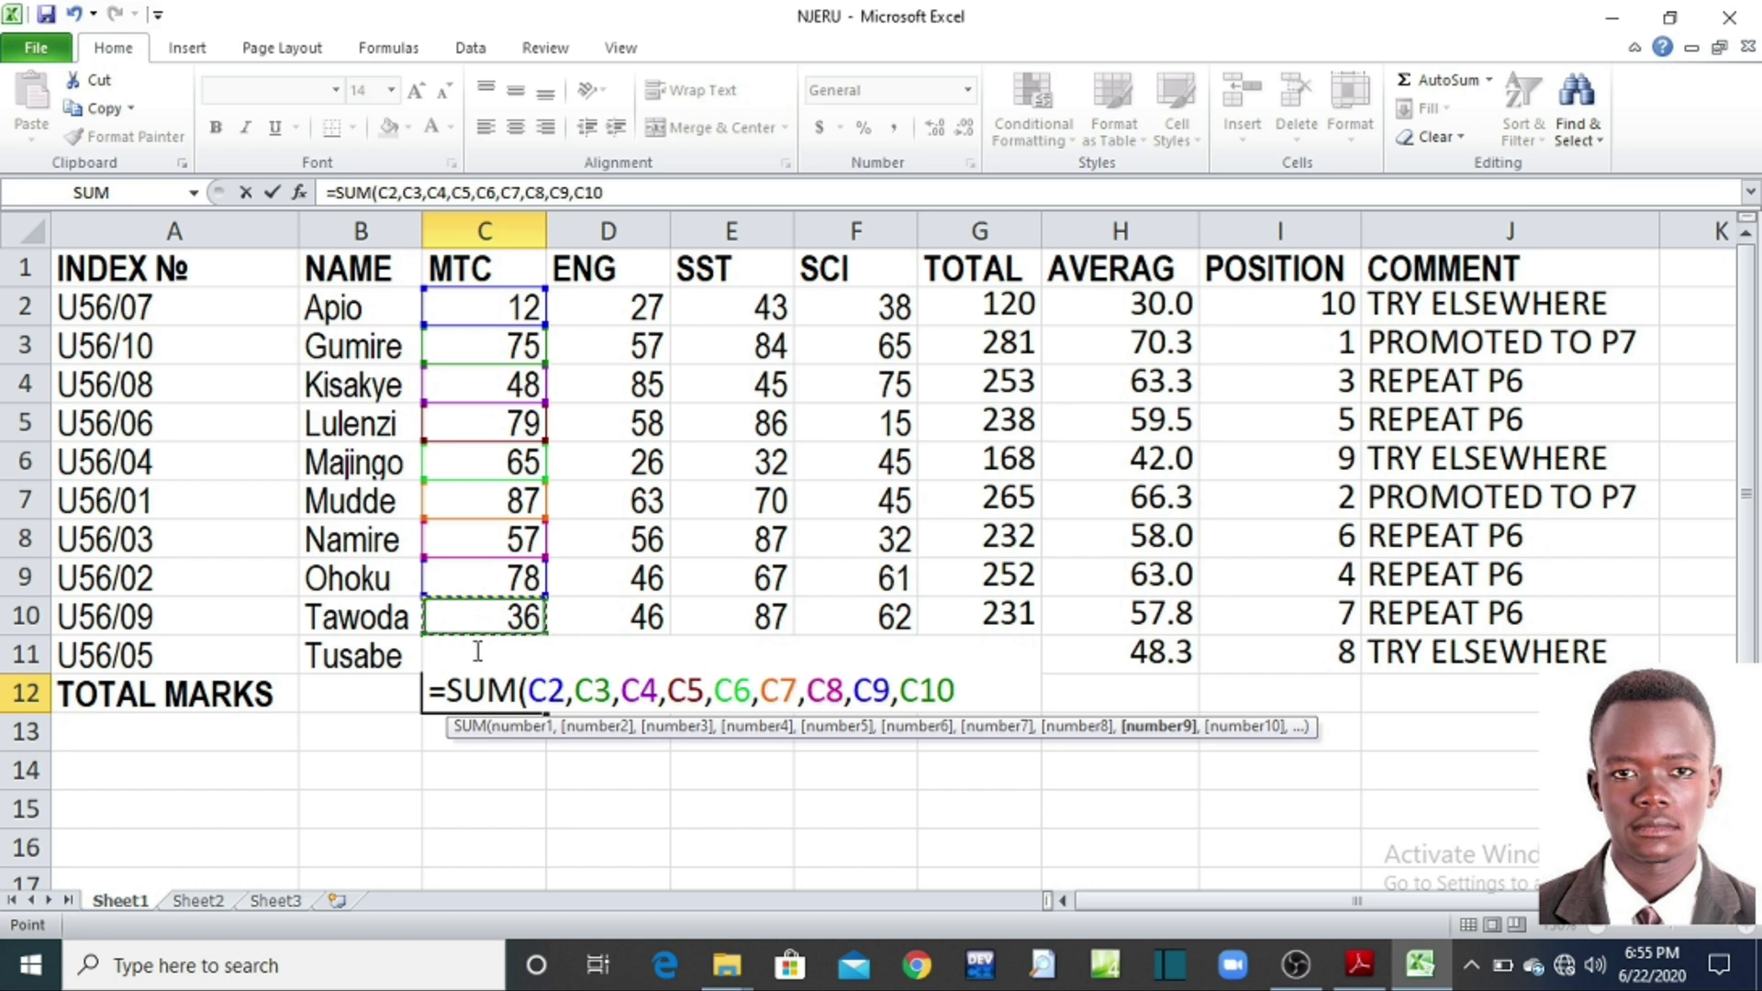
pyautogui.write(',')
pyautogui.press('F2')
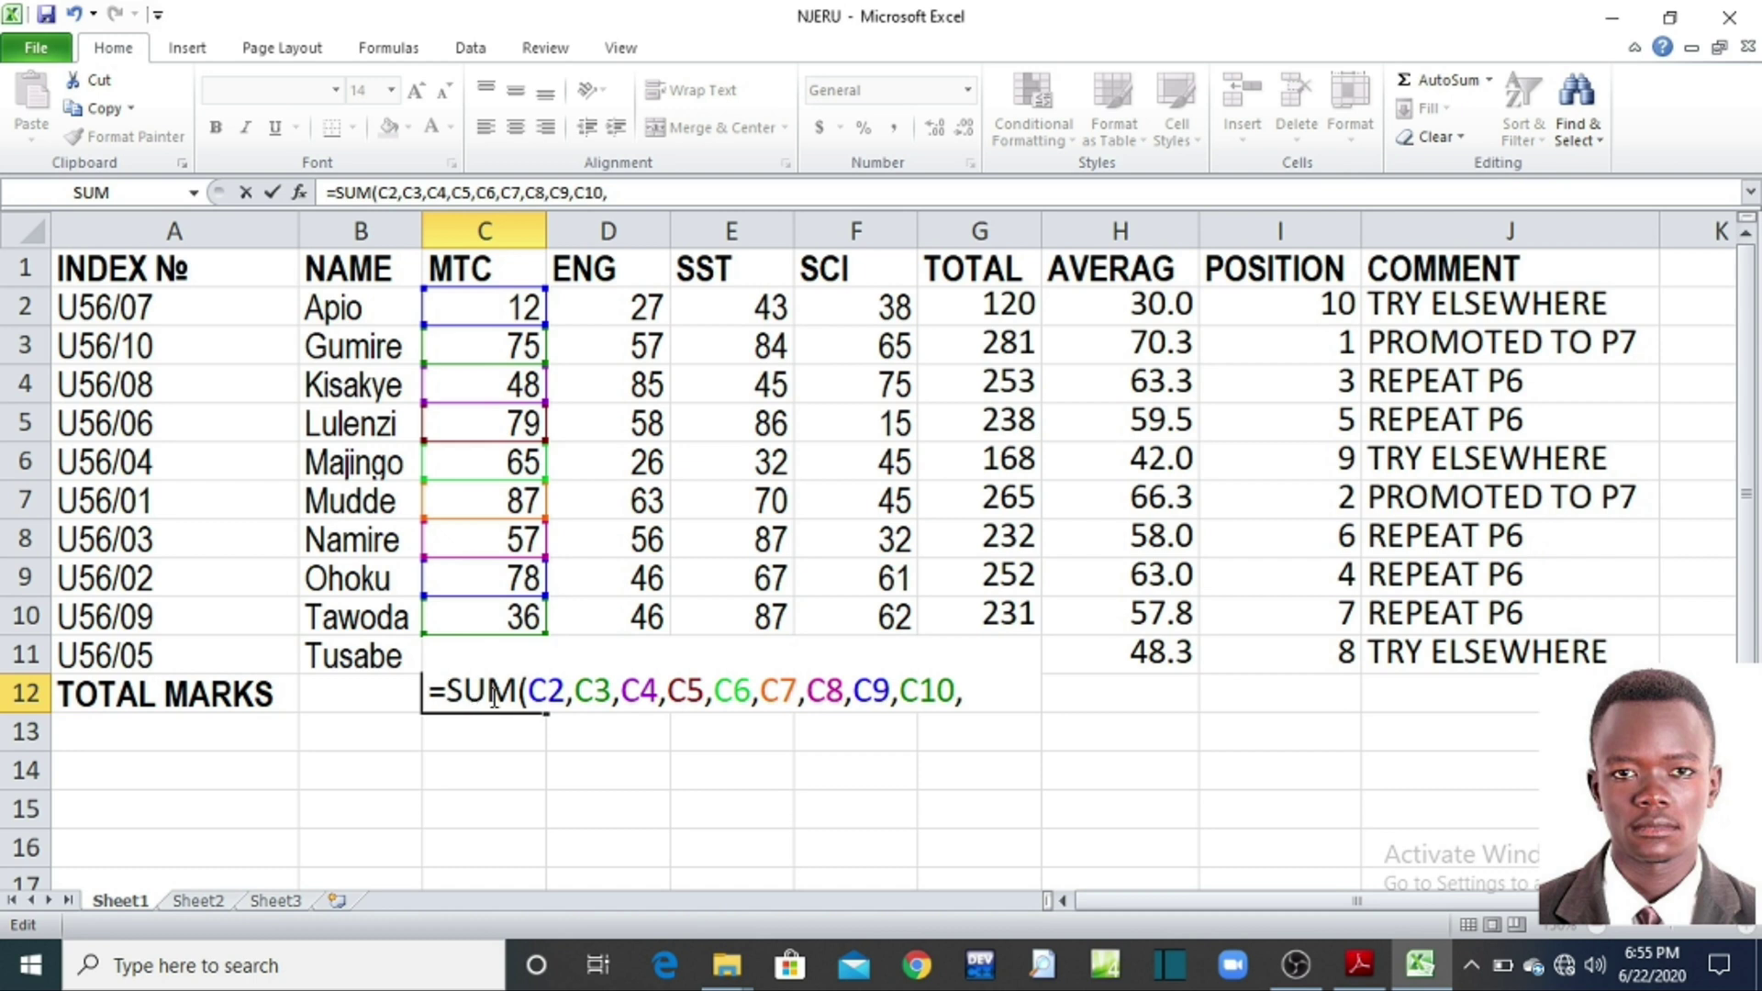
pyautogui.press('Return')
# Step: Edit C12's formula to remove the stray comma and add C11, giving 583
pyautogui.click(522, 689)
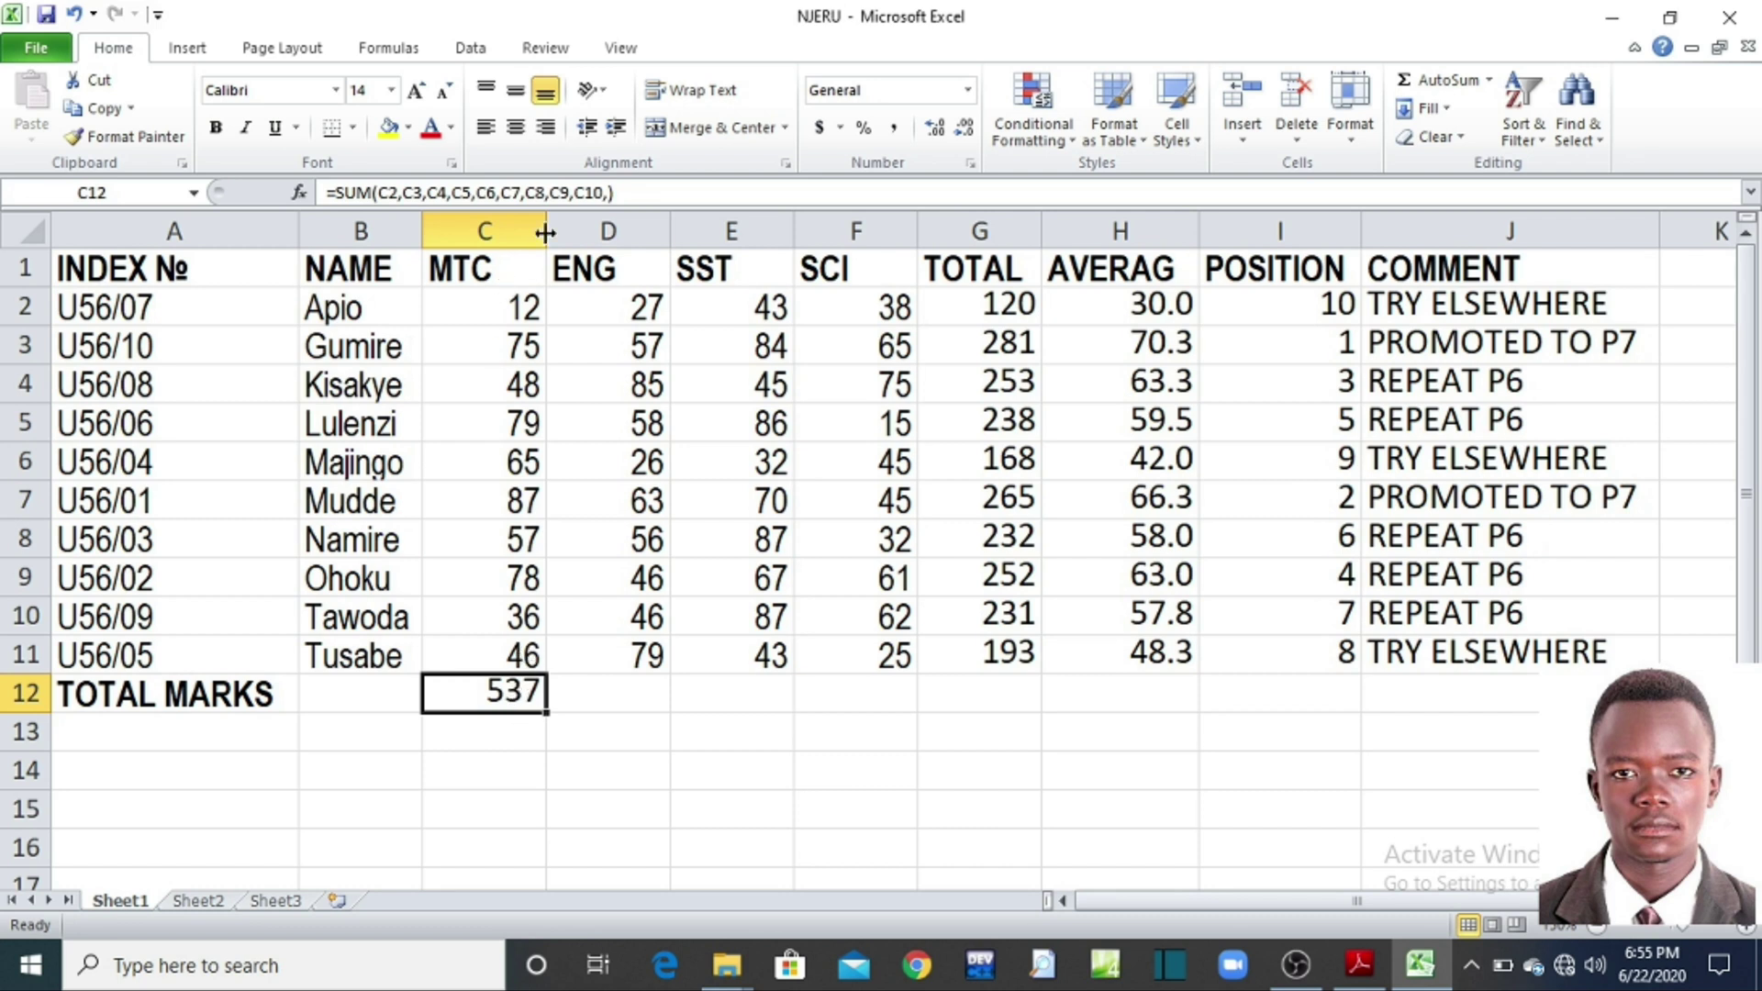
pyautogui.click(601, 194)
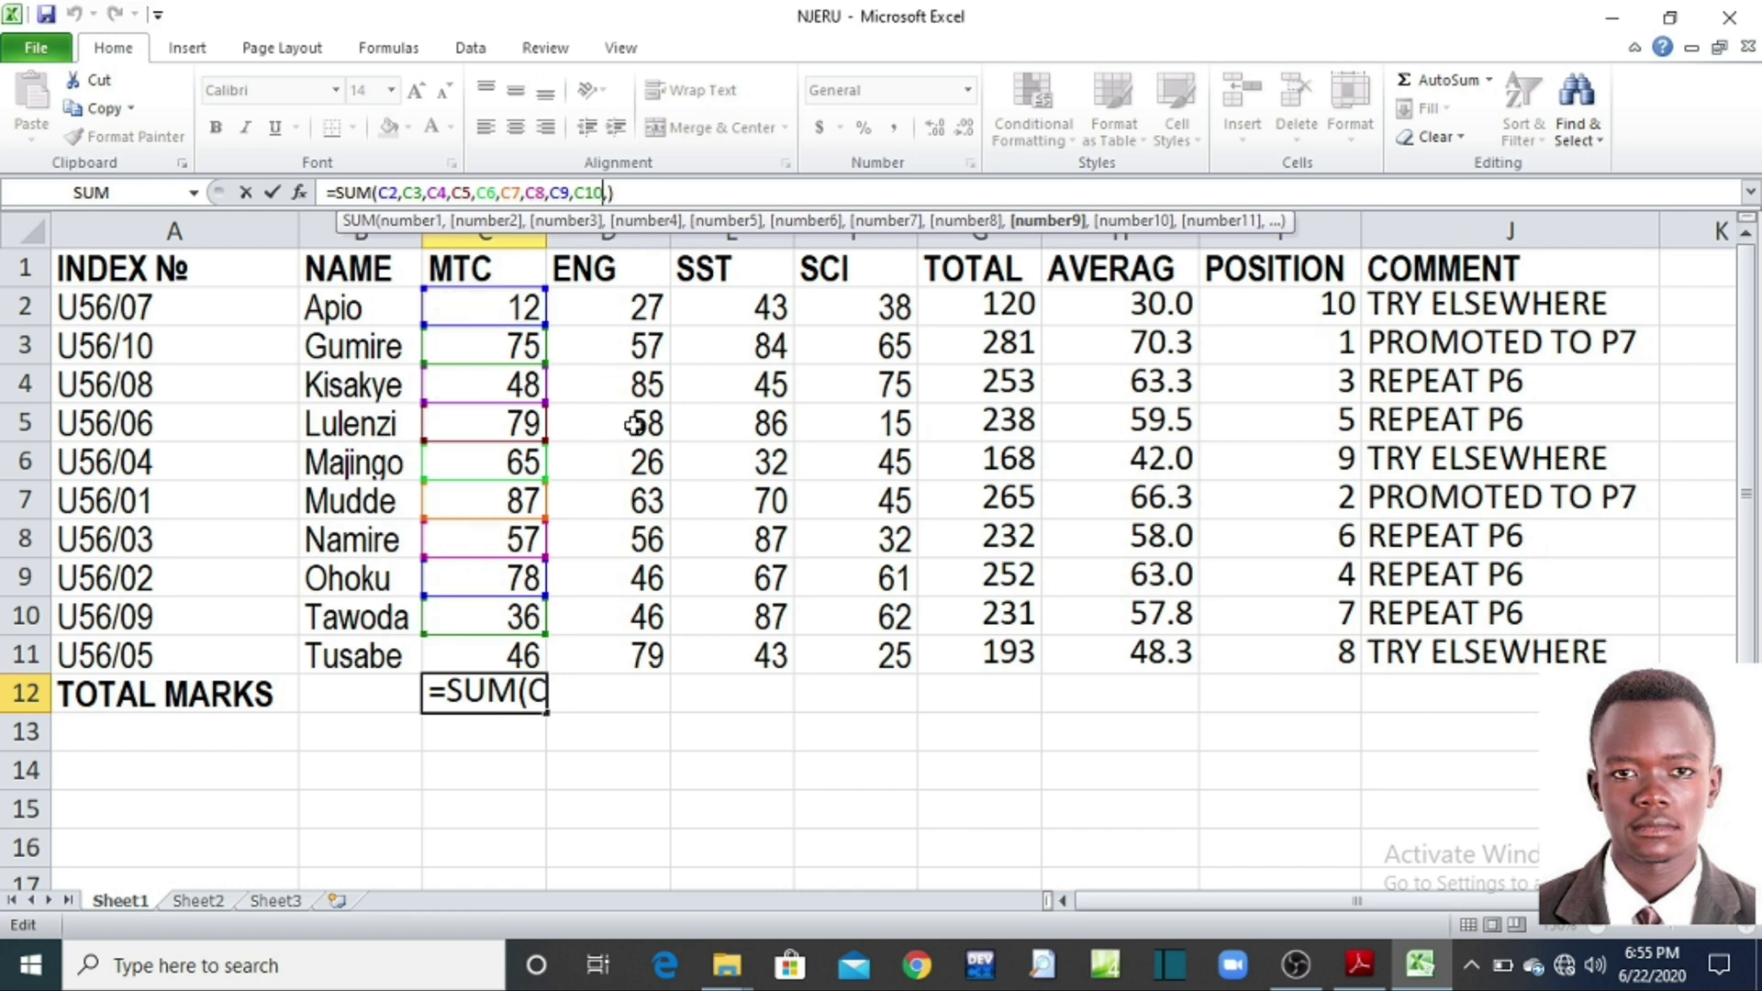
pyautogui.press('BackSpace')
pyautogui.click(607, 195)
pyautogui.write(',')
pyautogui.press('BackSpace')
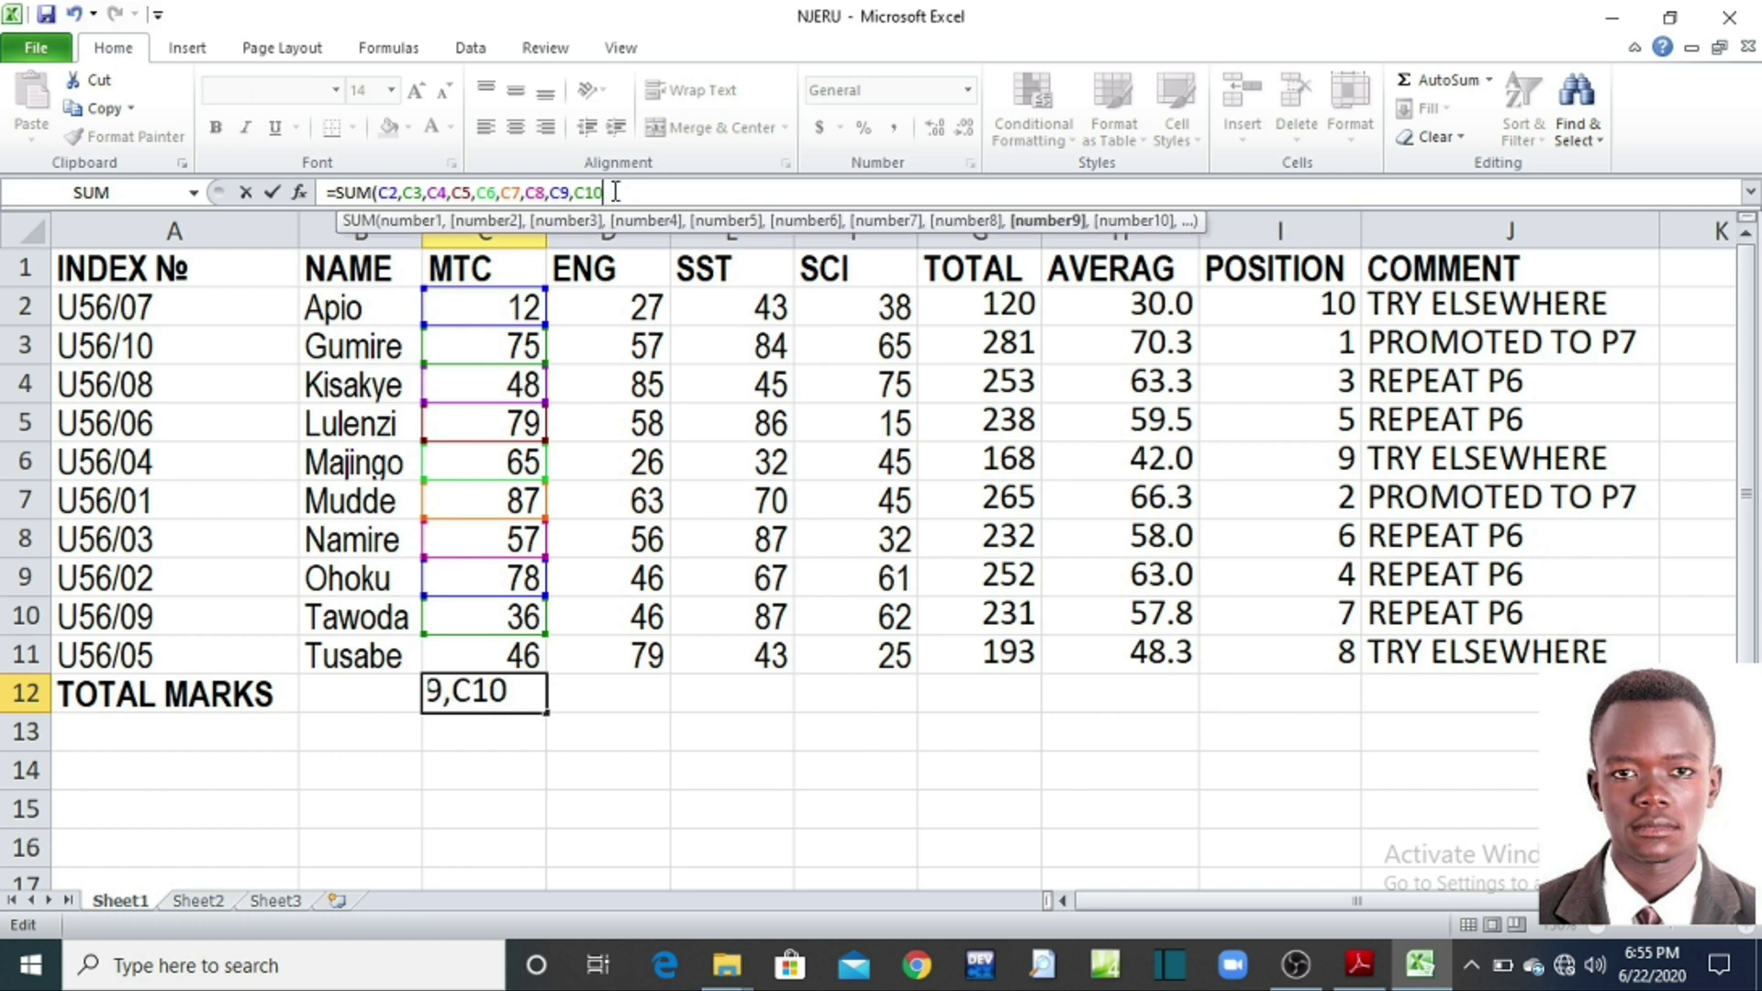
pyautogui.write(',')
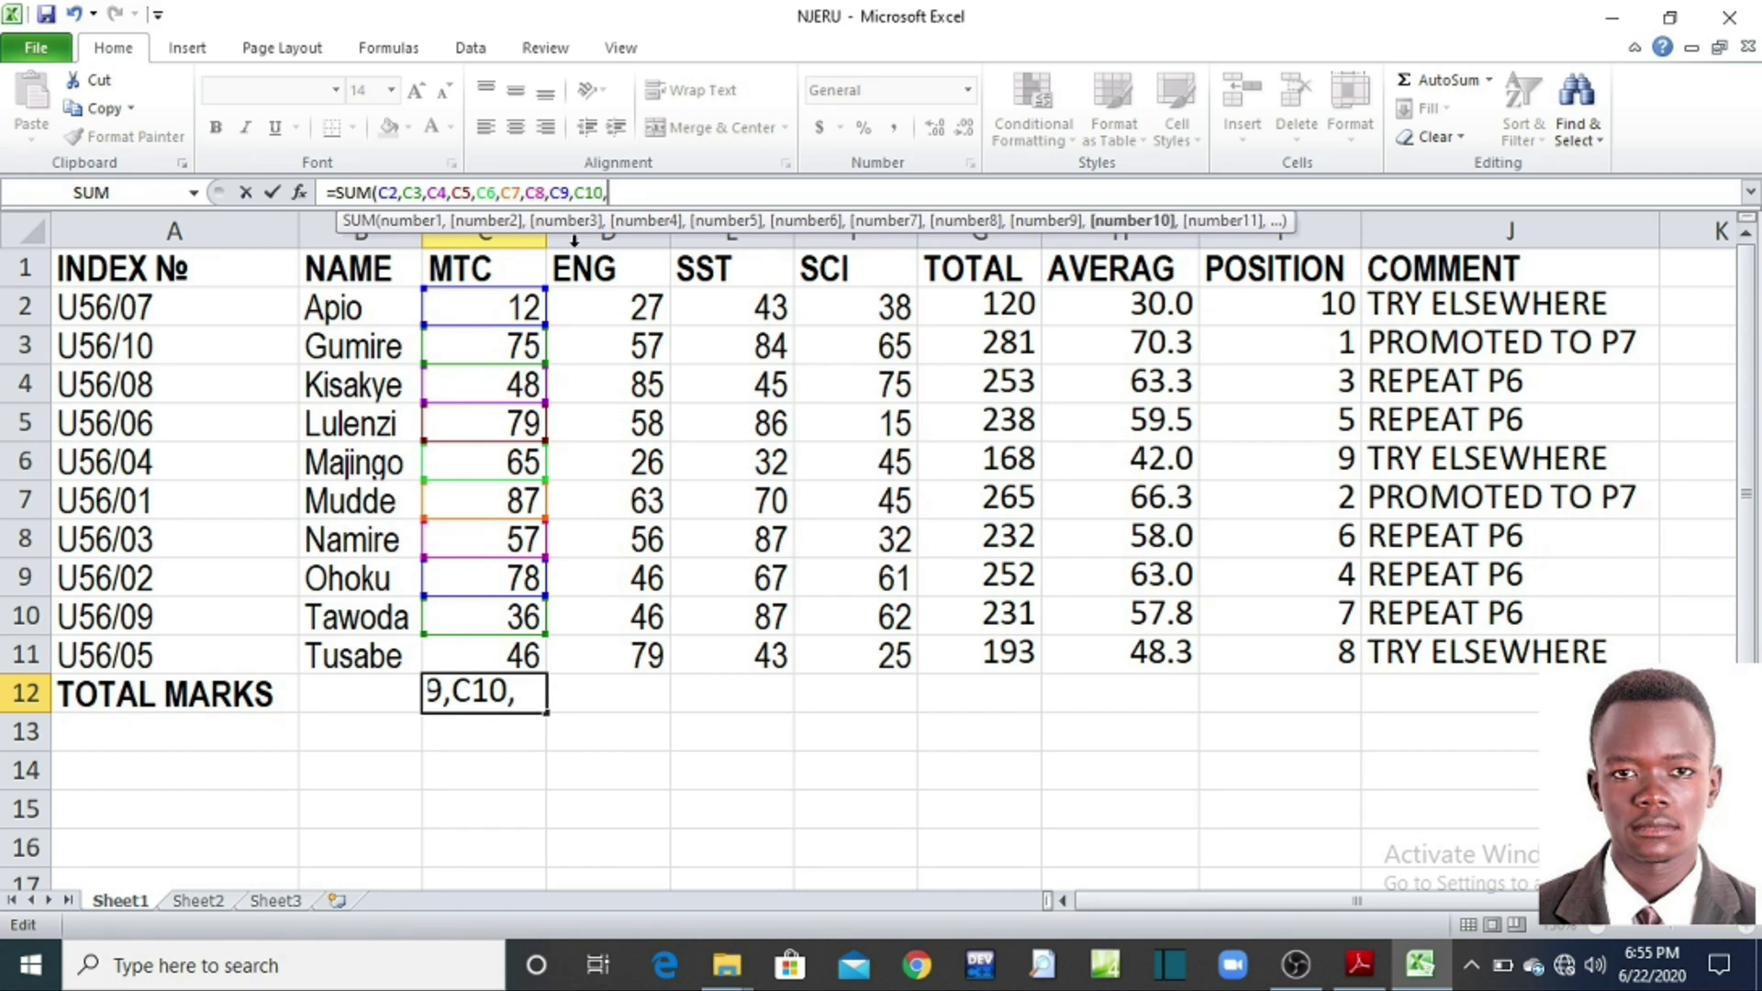
pyautogui.click(469, 656)
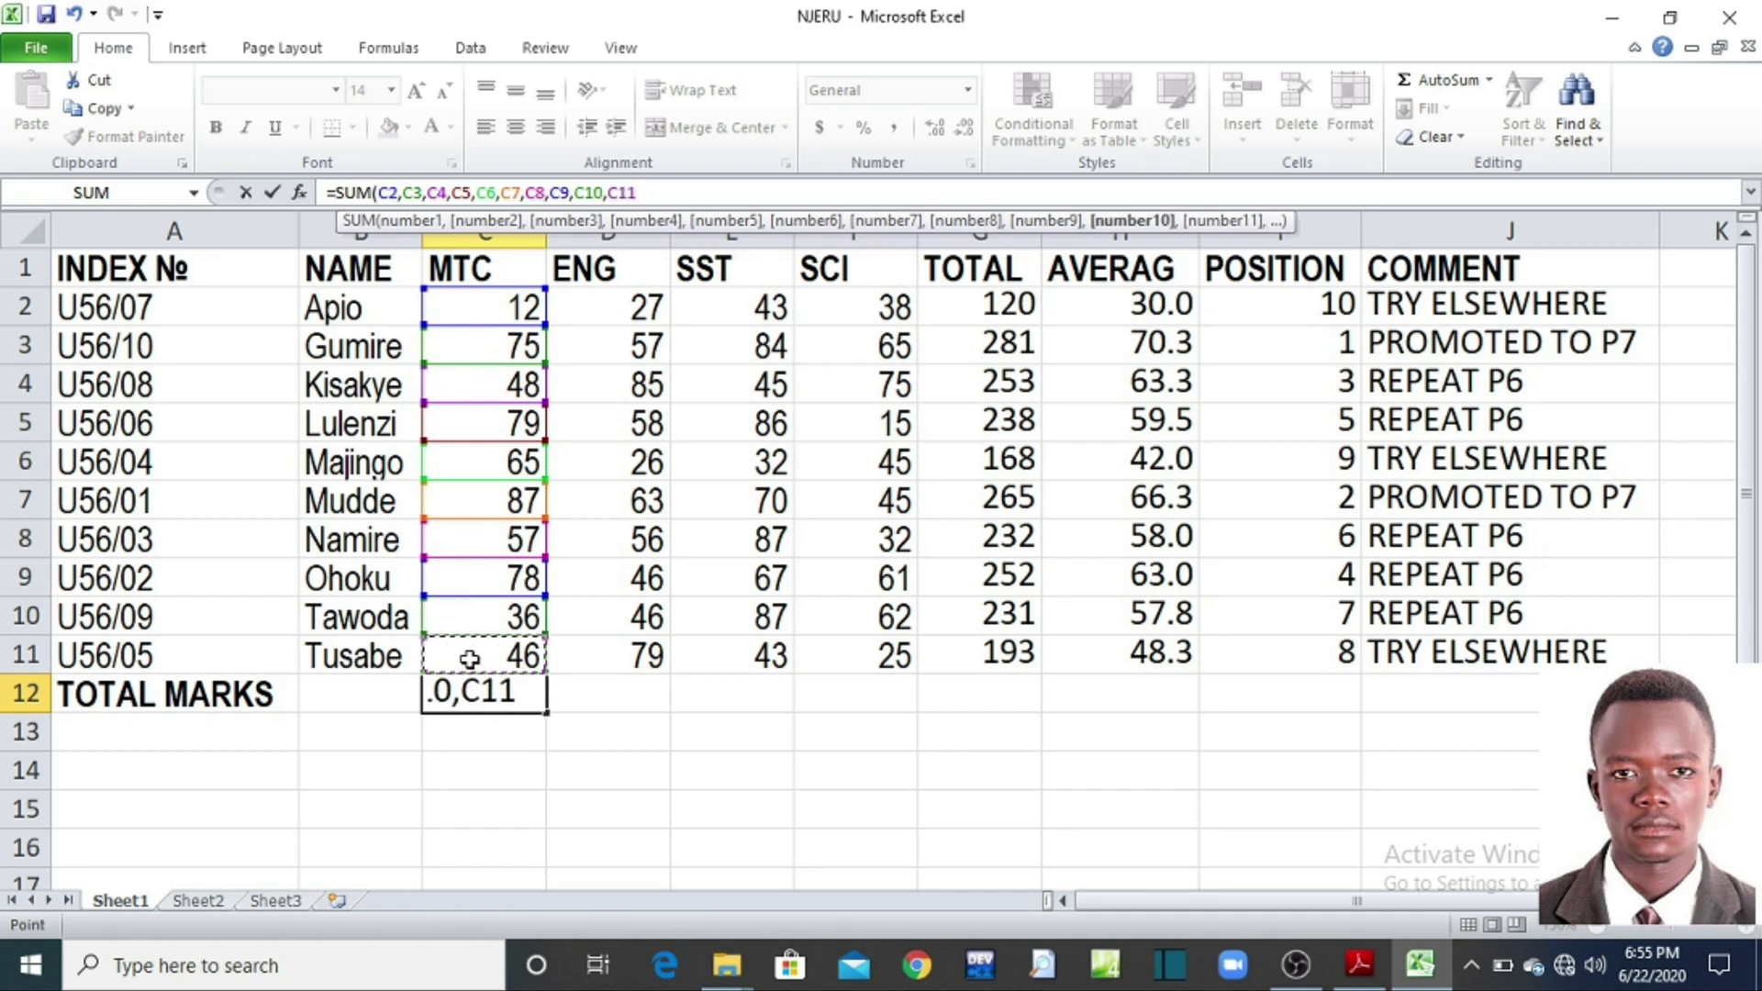
pyautogui.write(')')
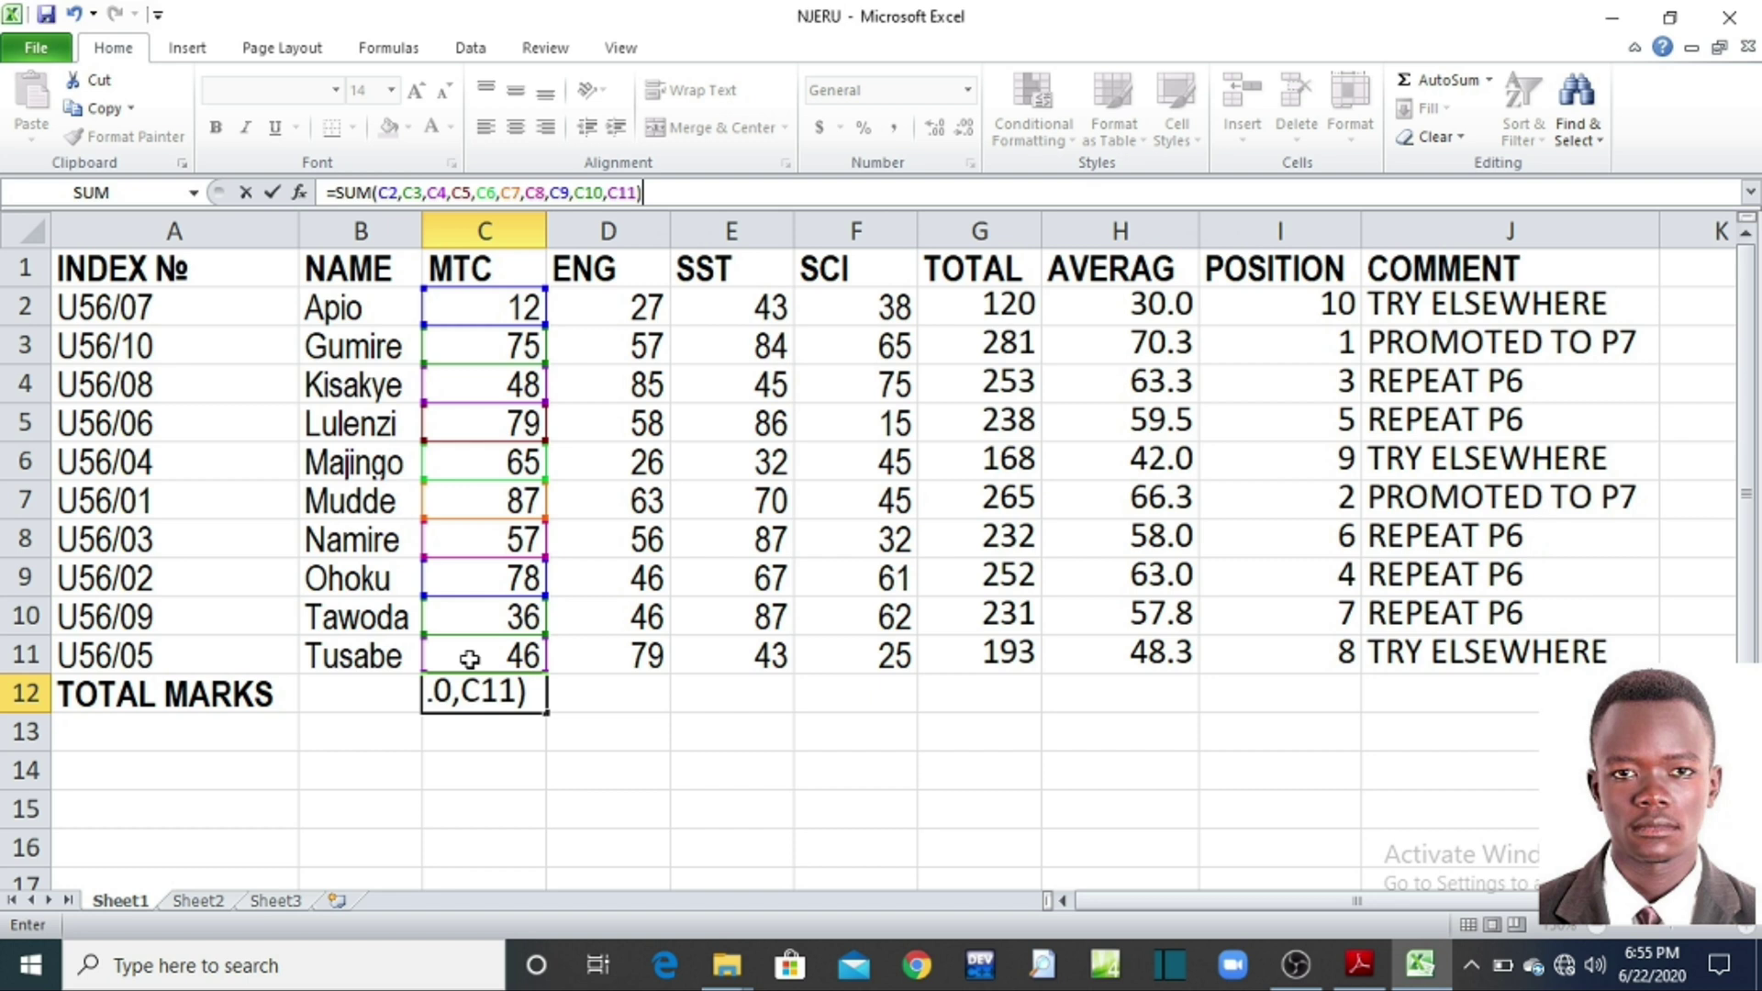
pyautogui.press('Return')
# Step: Fill the C12 total across to F12, giving ENG 543, SST 644 and SCI 463
pyautogui.click(521, 694)
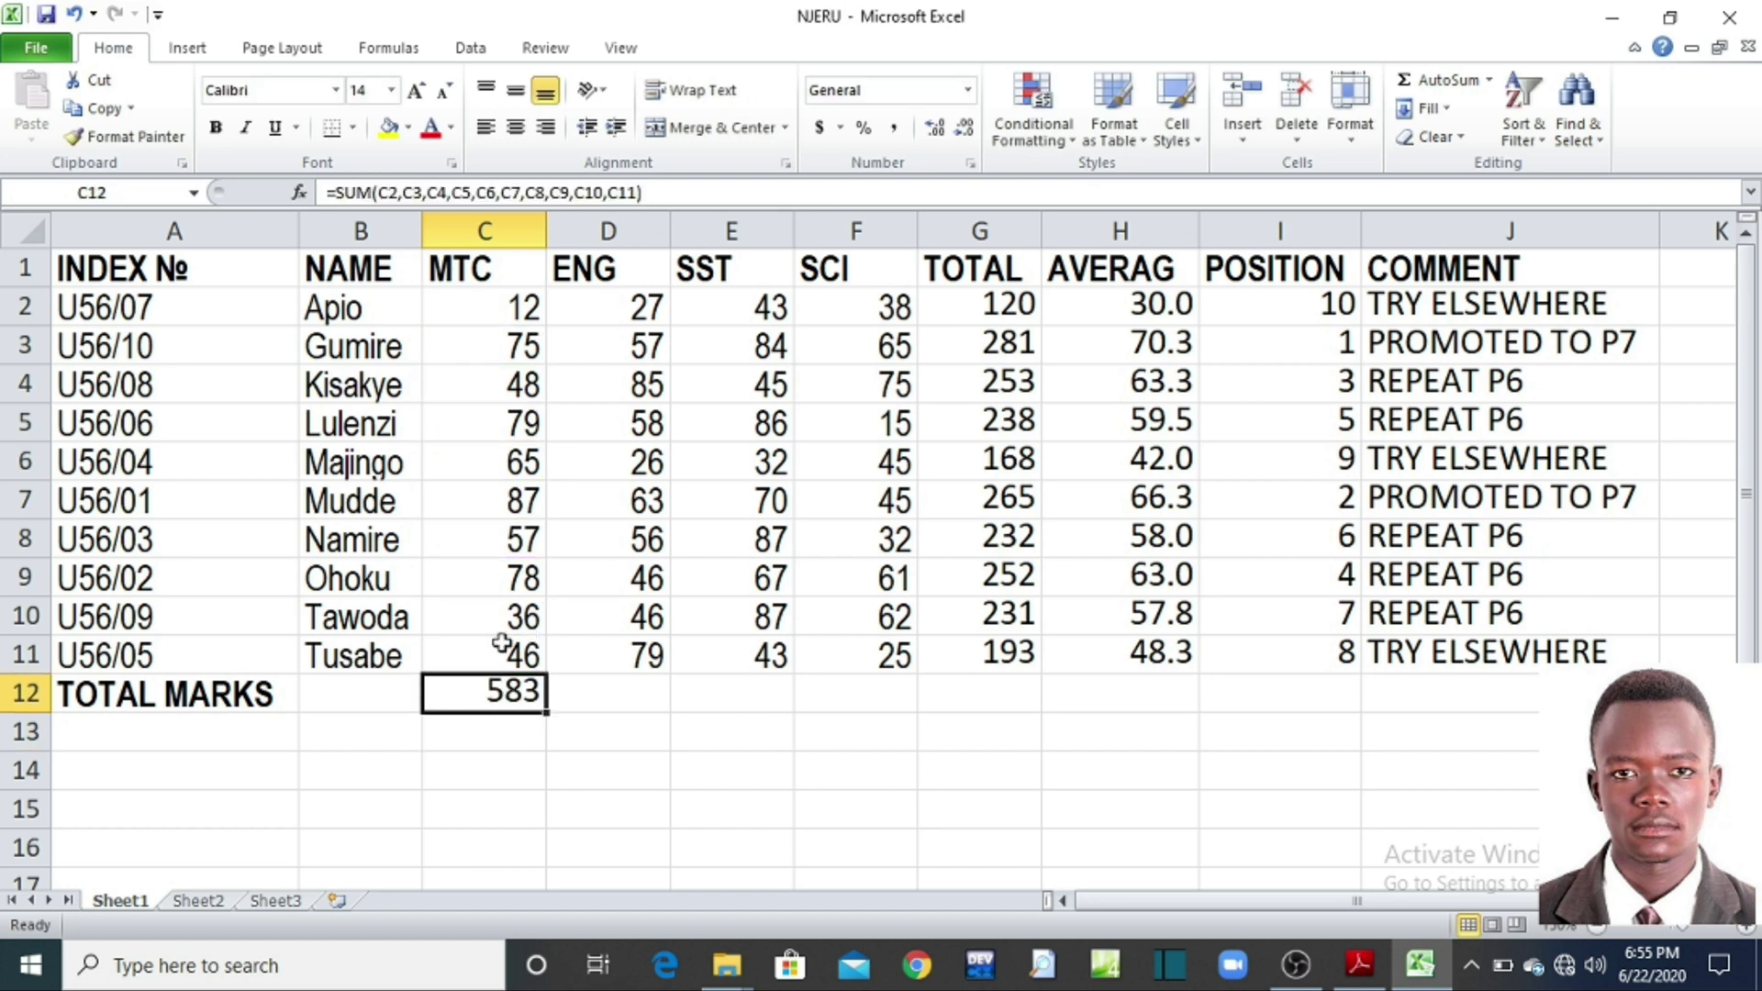
pyautogui.moveTo(548, 712); pyautogui.dragTo(548, 712)
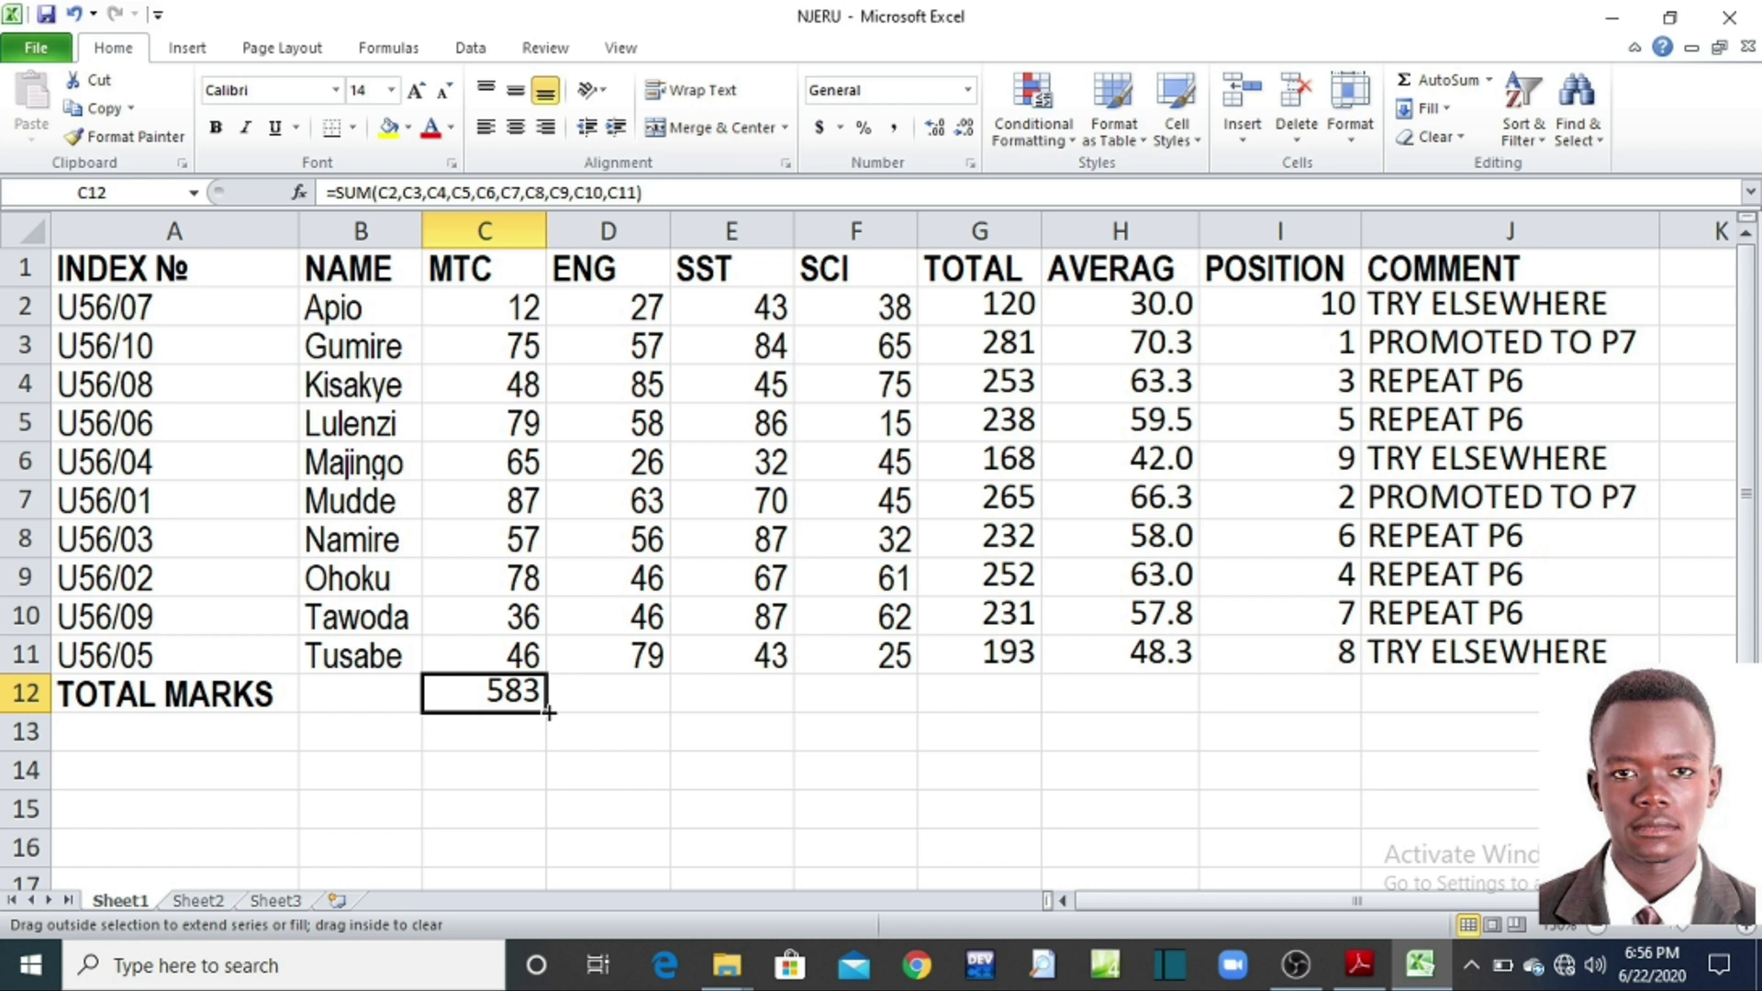
pyautogui.moveTo(595, 713); pyautogui.dragTo(870, 684)
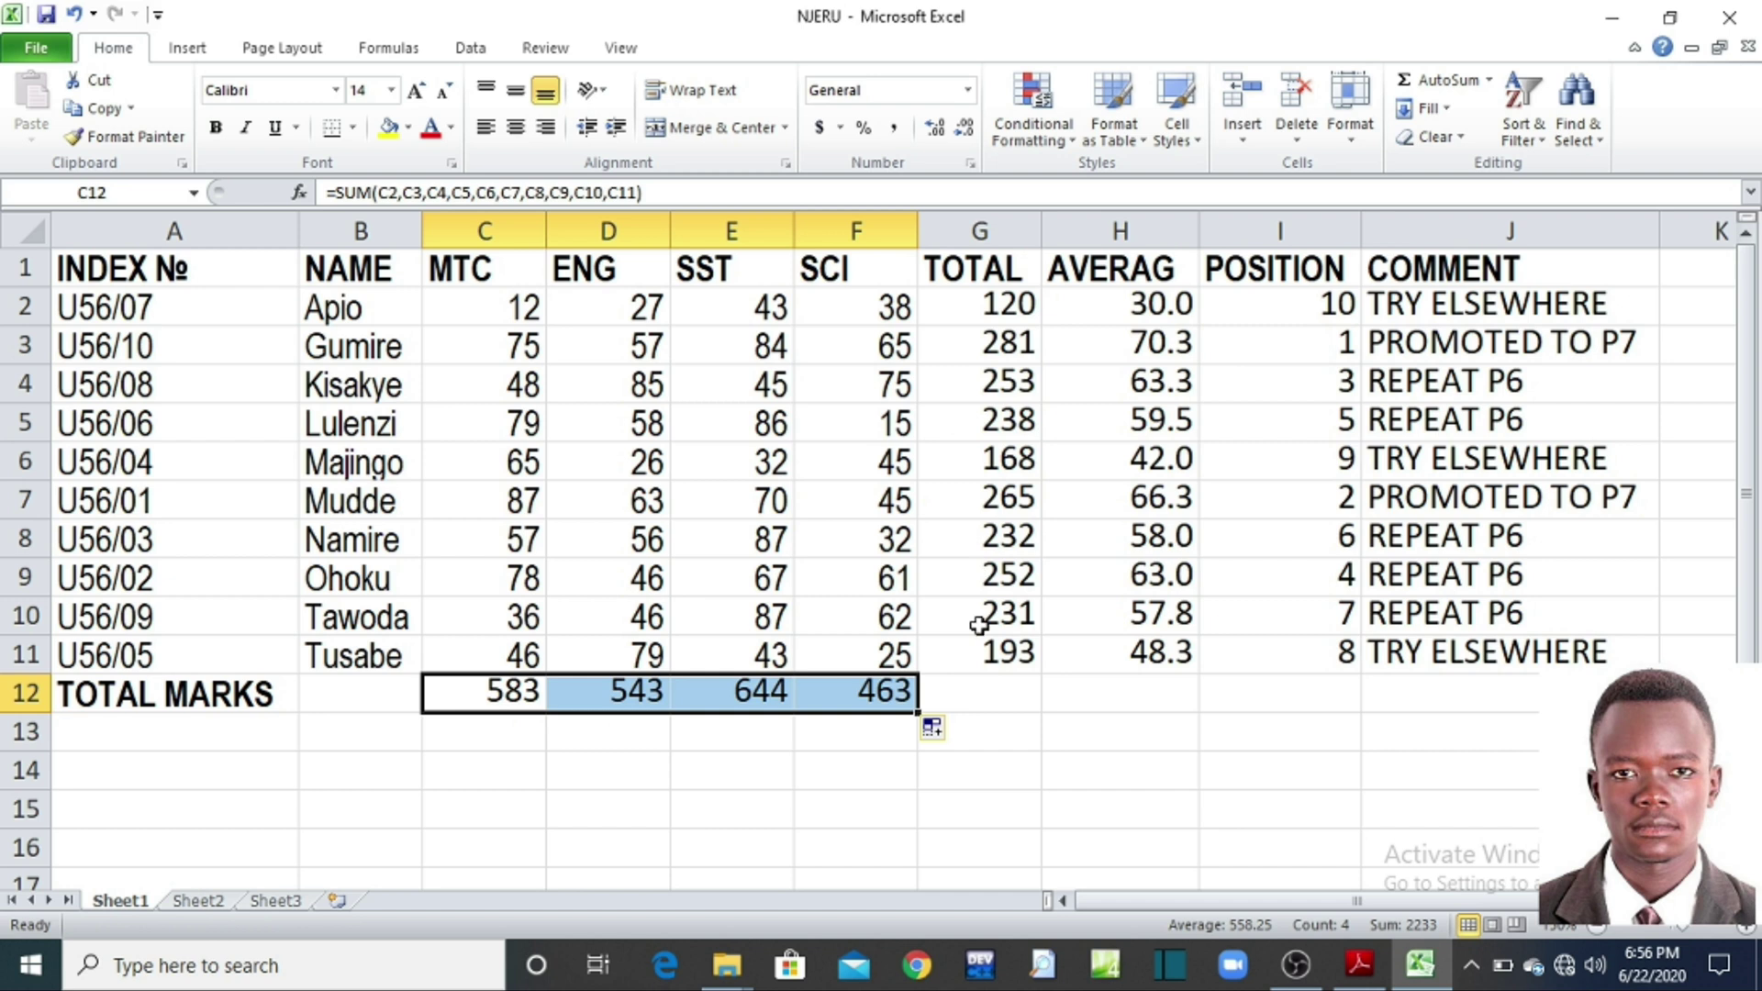
pyautogui.click(983, 690)
pyautogui.moveTo(528, 695); pyautogui.dragTo(859, 688)
pyautogui.click(956, 590)
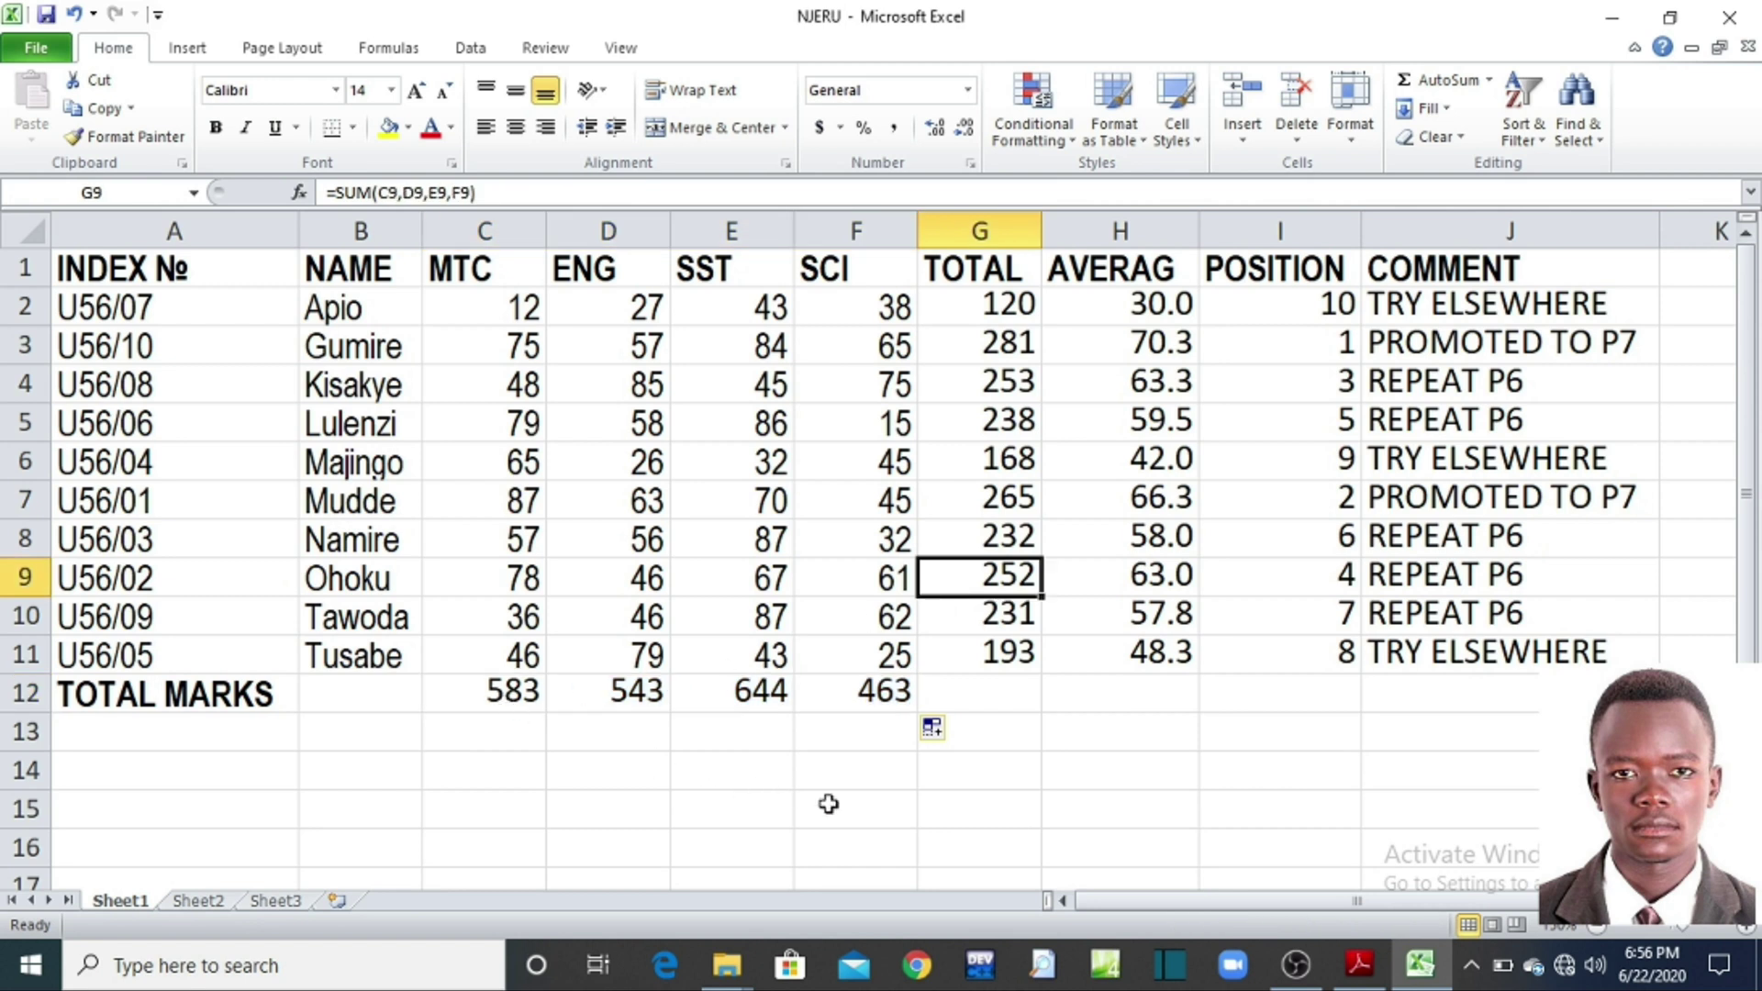
pyautogui.click(1376, 978)
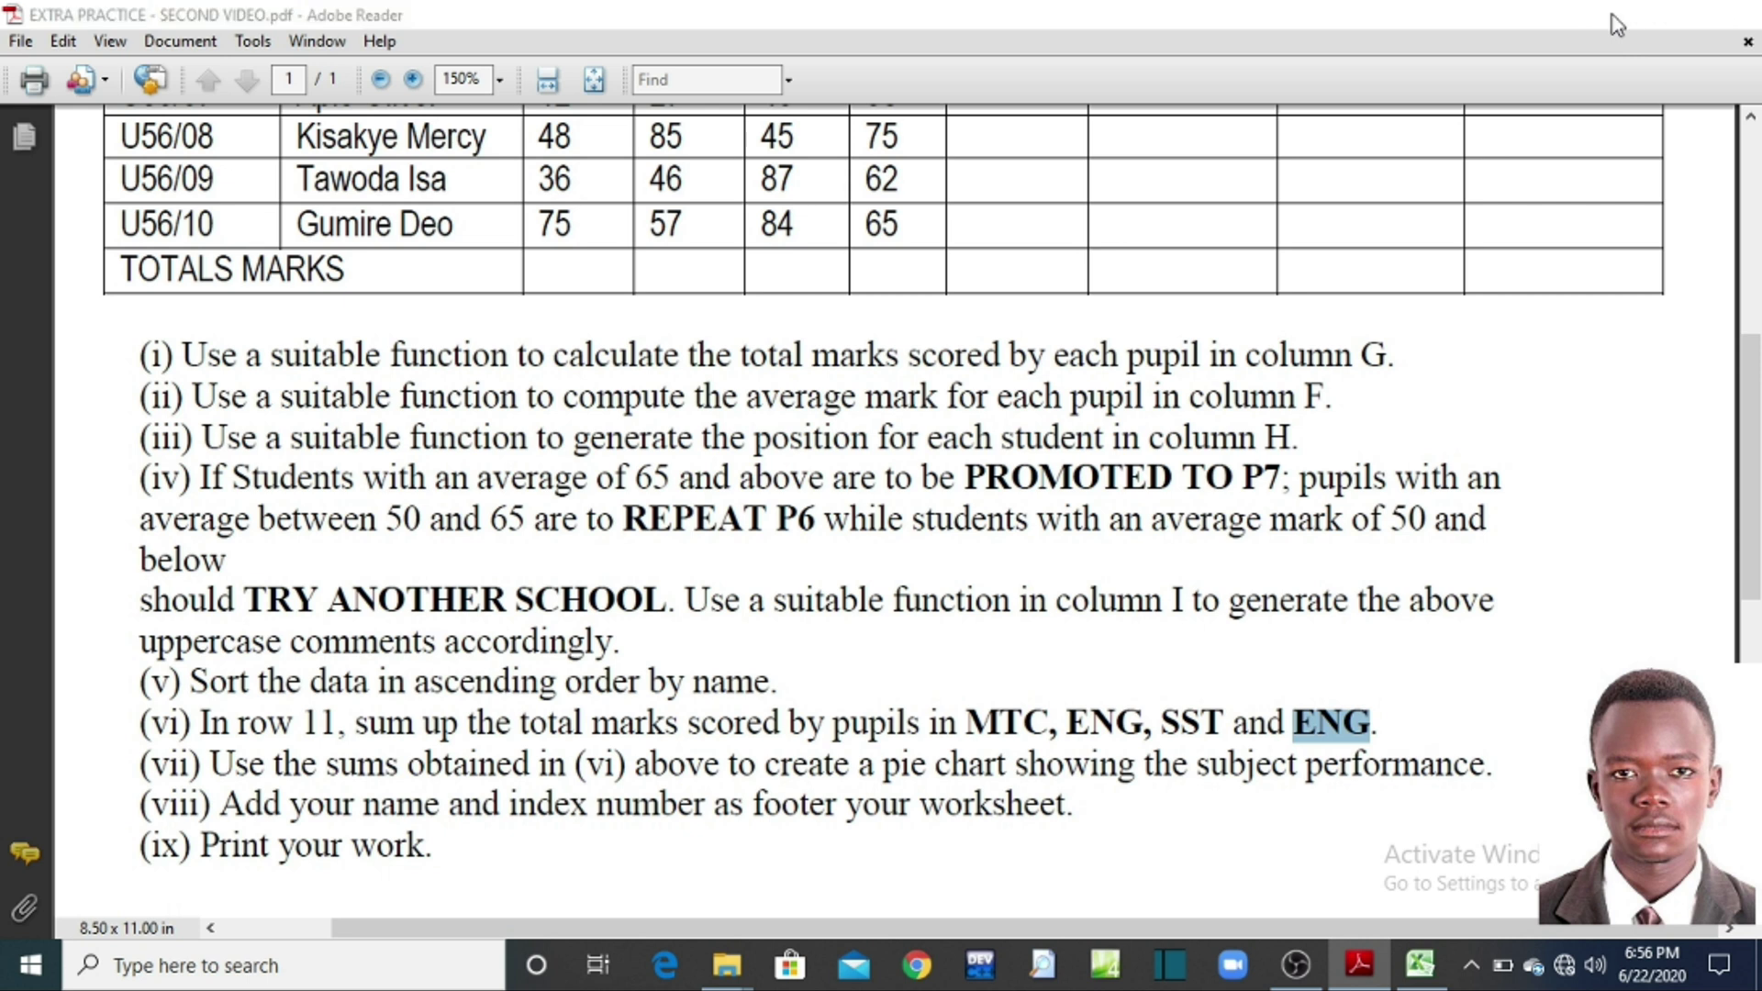
pyautogui.click(1615, 24)
pyautogui.click(1130, 798)
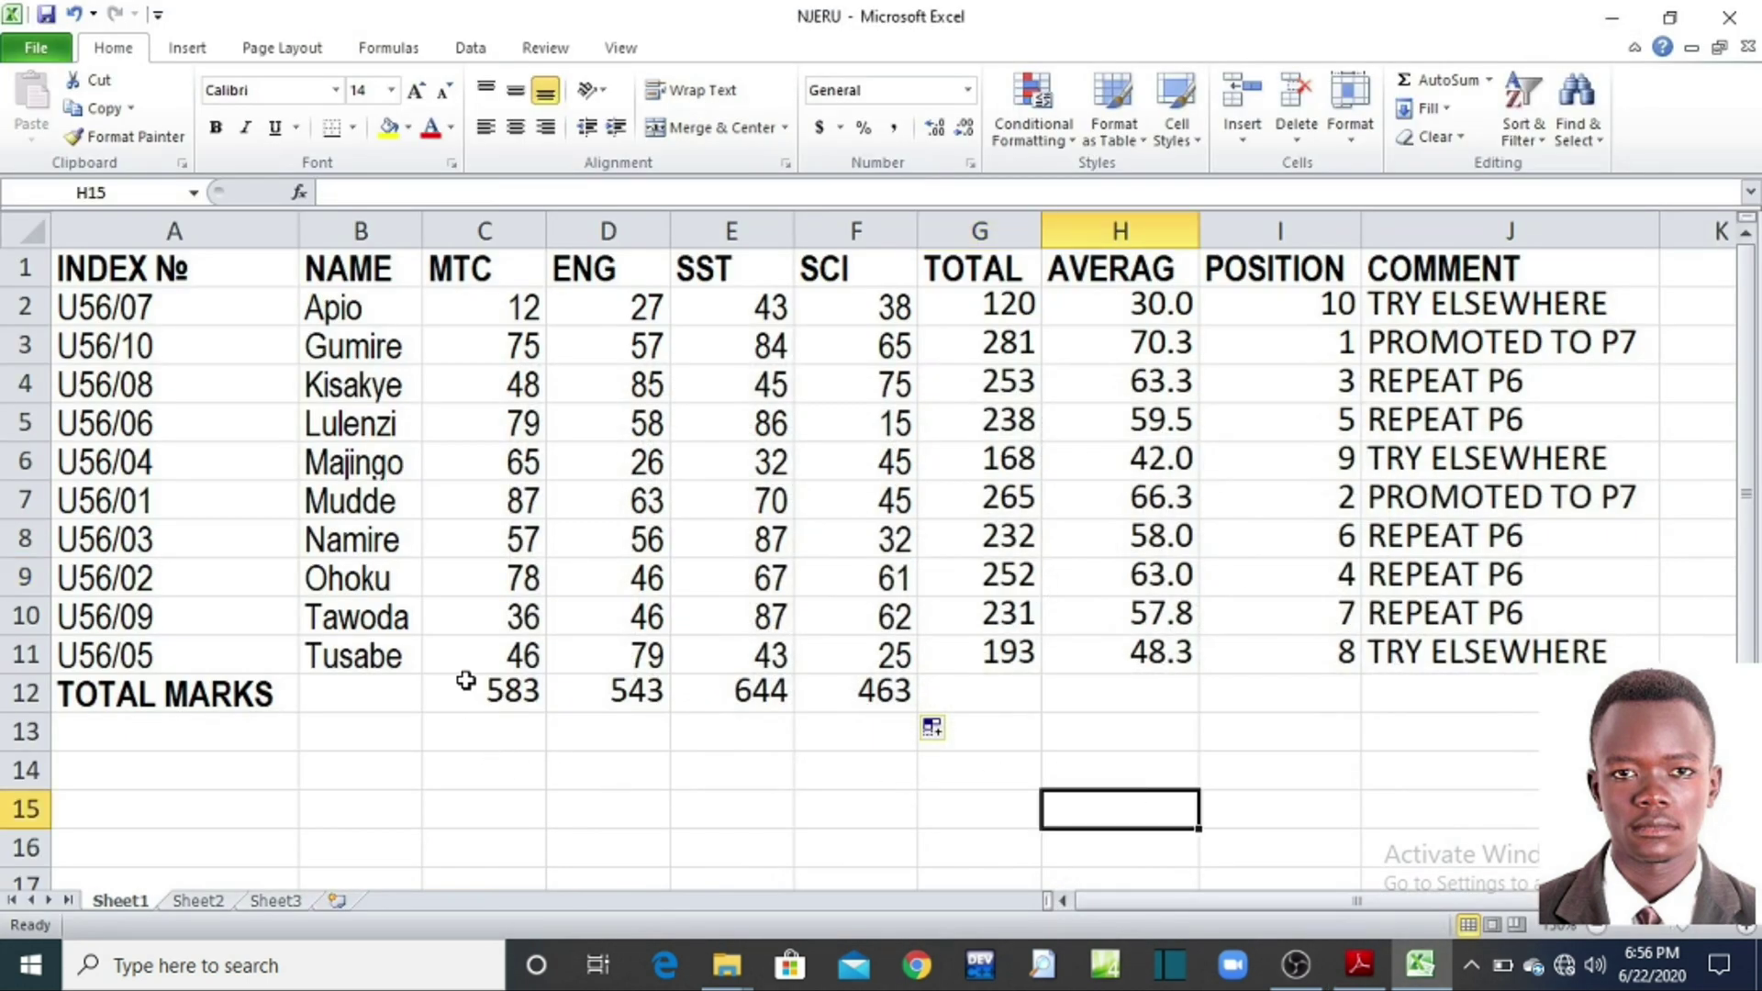
pyautogui.moveTo(465, 695); pyautogui.dragTo(876, 695)
pyautogui.click(757, 815)
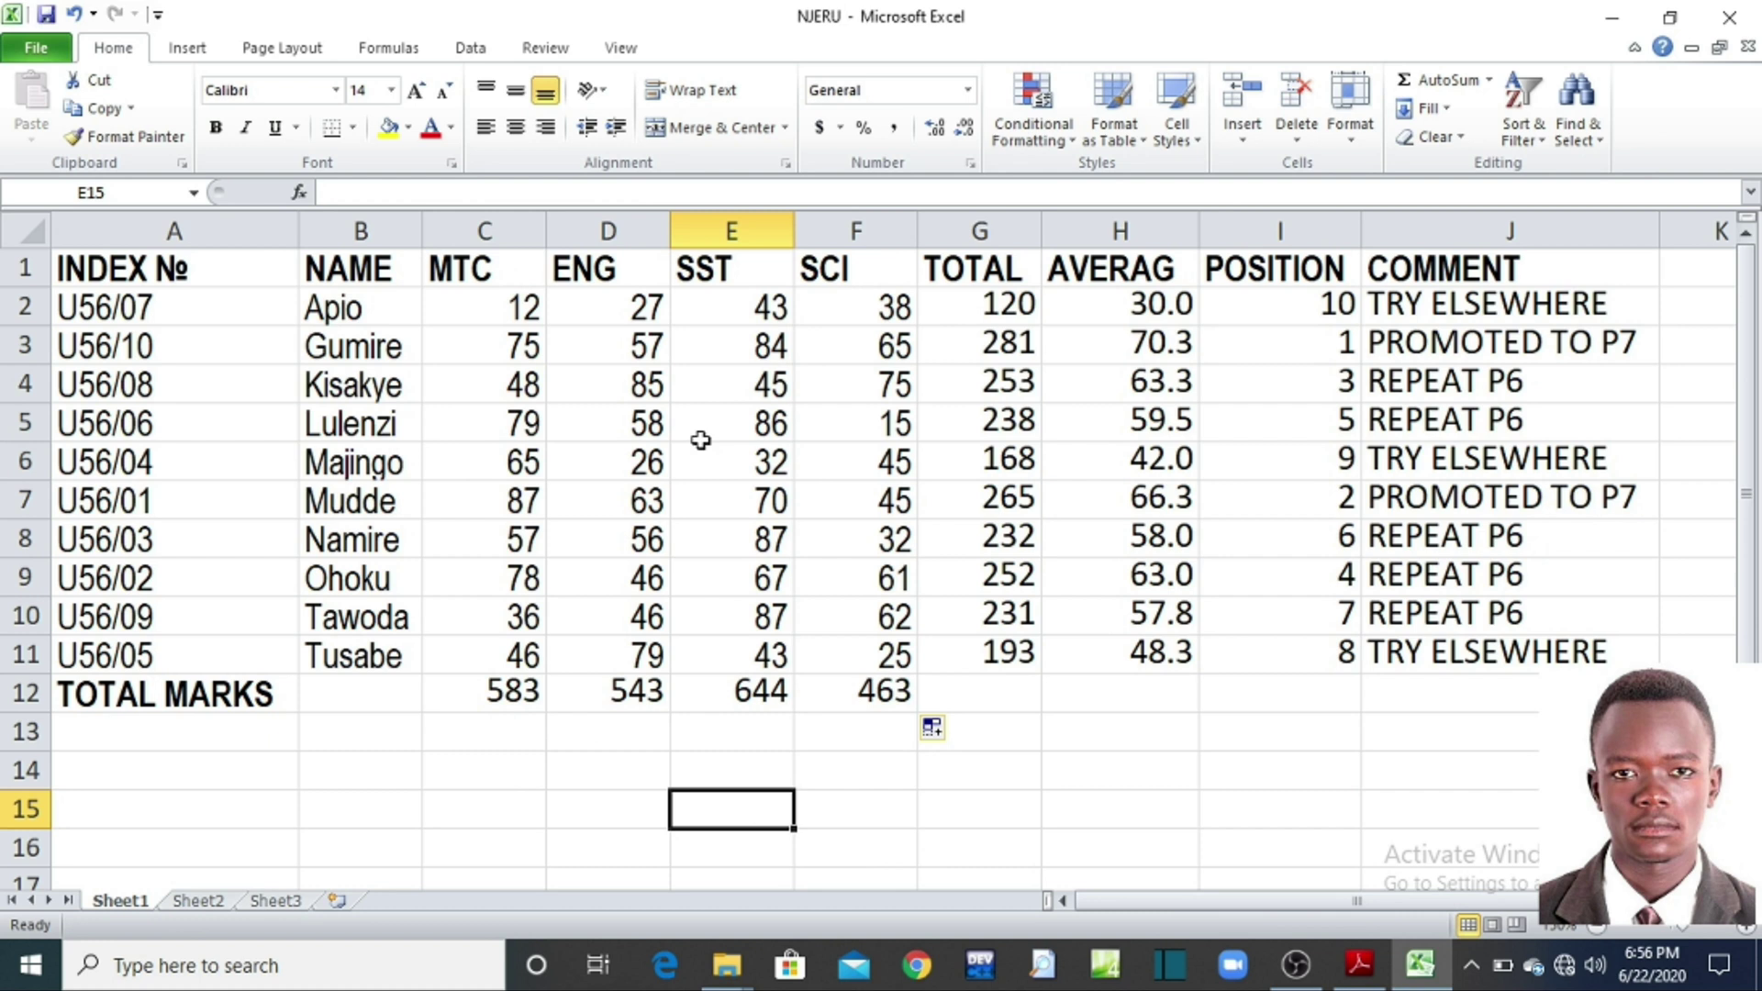
pyautogui.click(1361, 965)
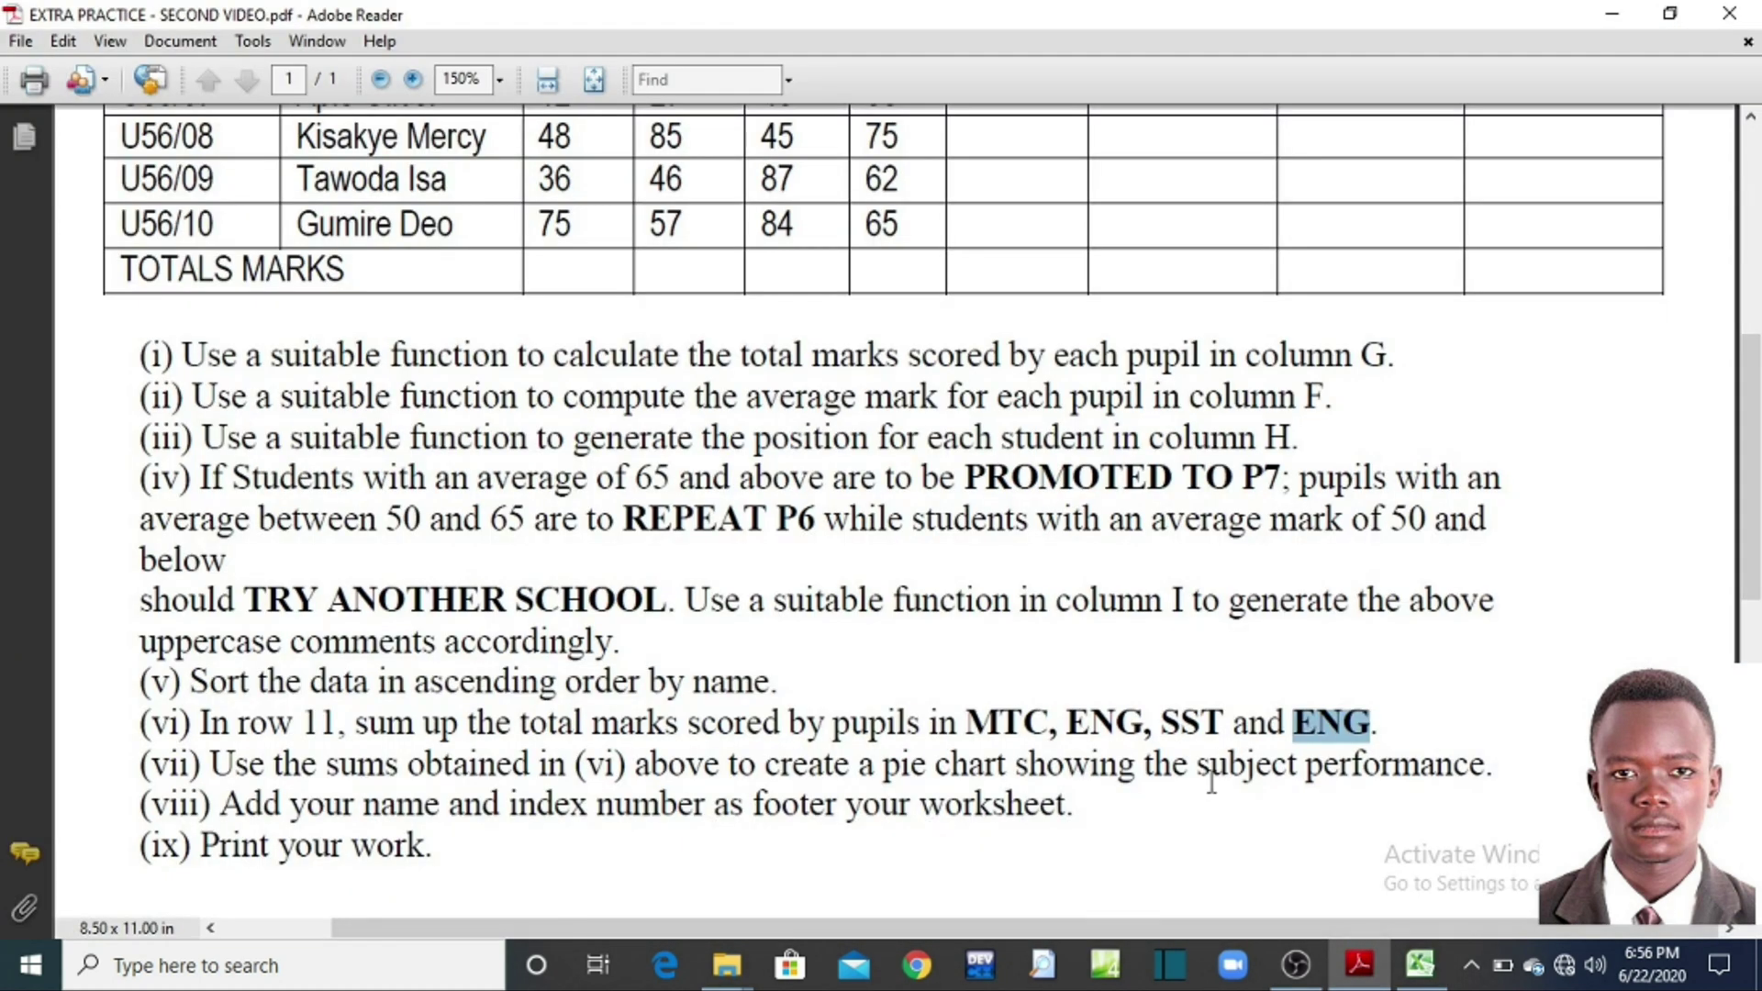
pyautogui.click(1612, 14)
pyautogui.click(857, 798)
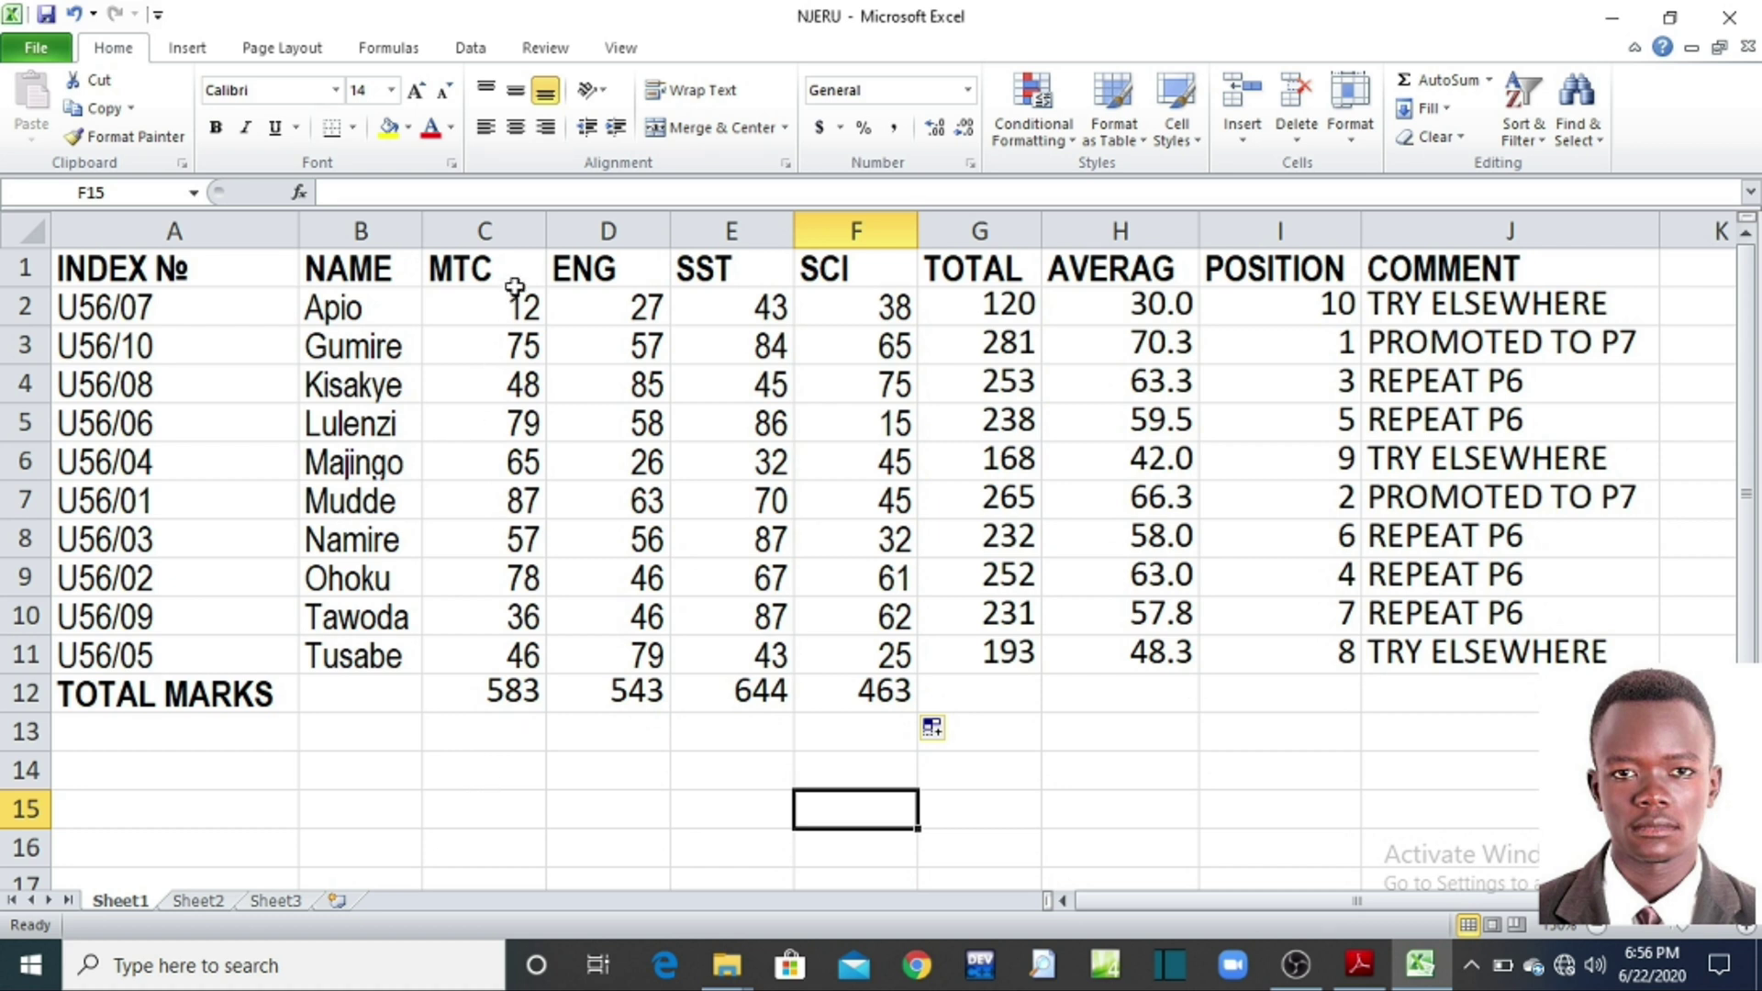
# Step: Select headings C1:F1 together with totals C12:F12 as chart data, redoing a mistaken selection
pyautogui.click(514, 274)
pyautogui.moveTo(515, 274); pyautogui.dragTo(820, 265)
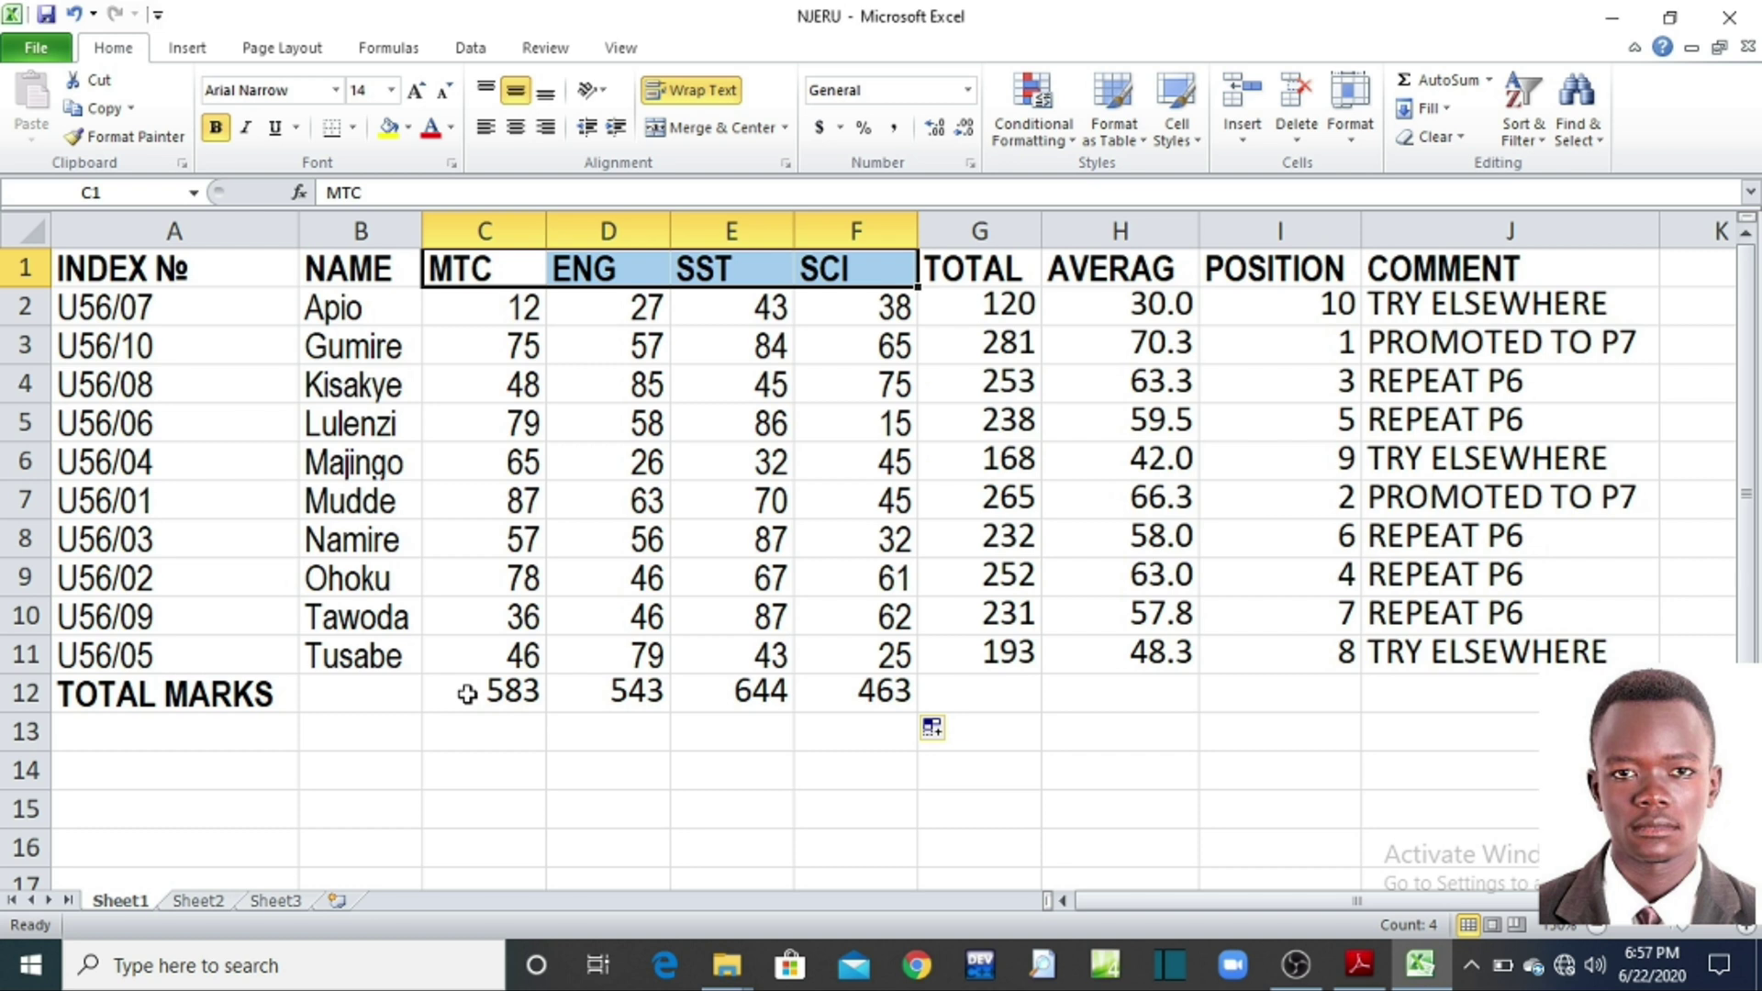
pyautogui.click(467, 694)
pyautogui.moveTo(467, 695); pyautogui.dragTo(853, 656)
pyautogui.click(629, 767)
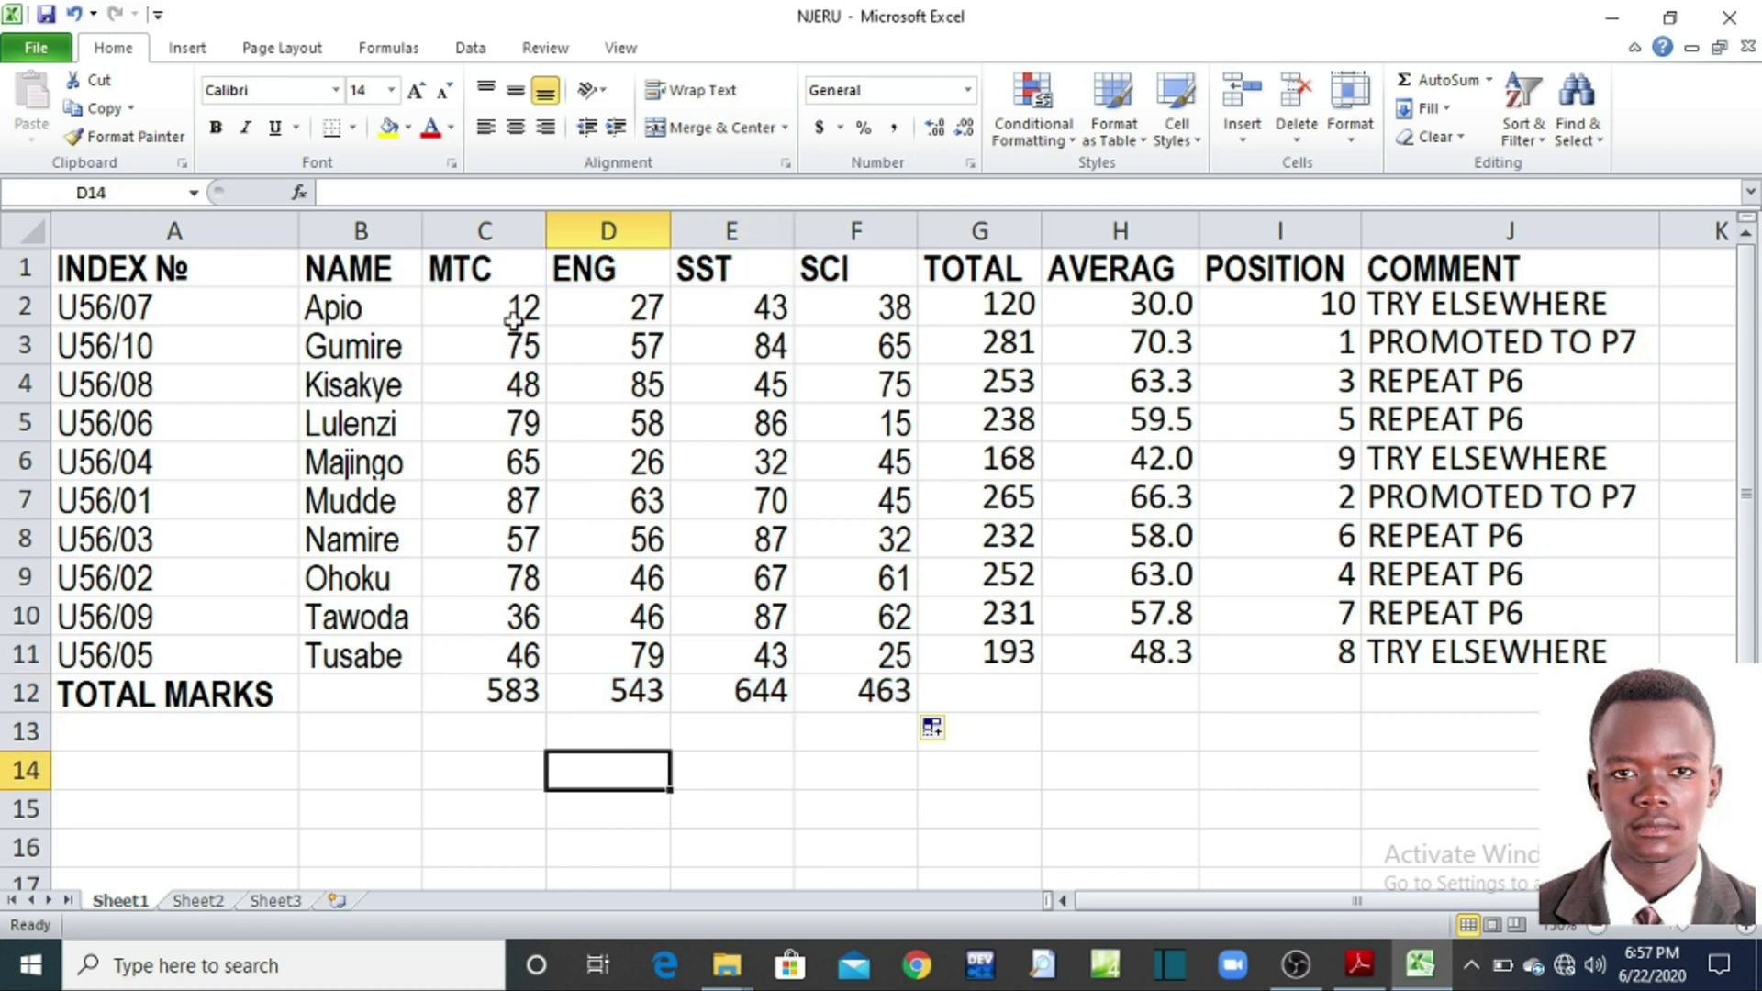
pyautogui.click(500, 273)
pyautogui.moveTo(500, 272); pyautogui.dragTo(845, 269)
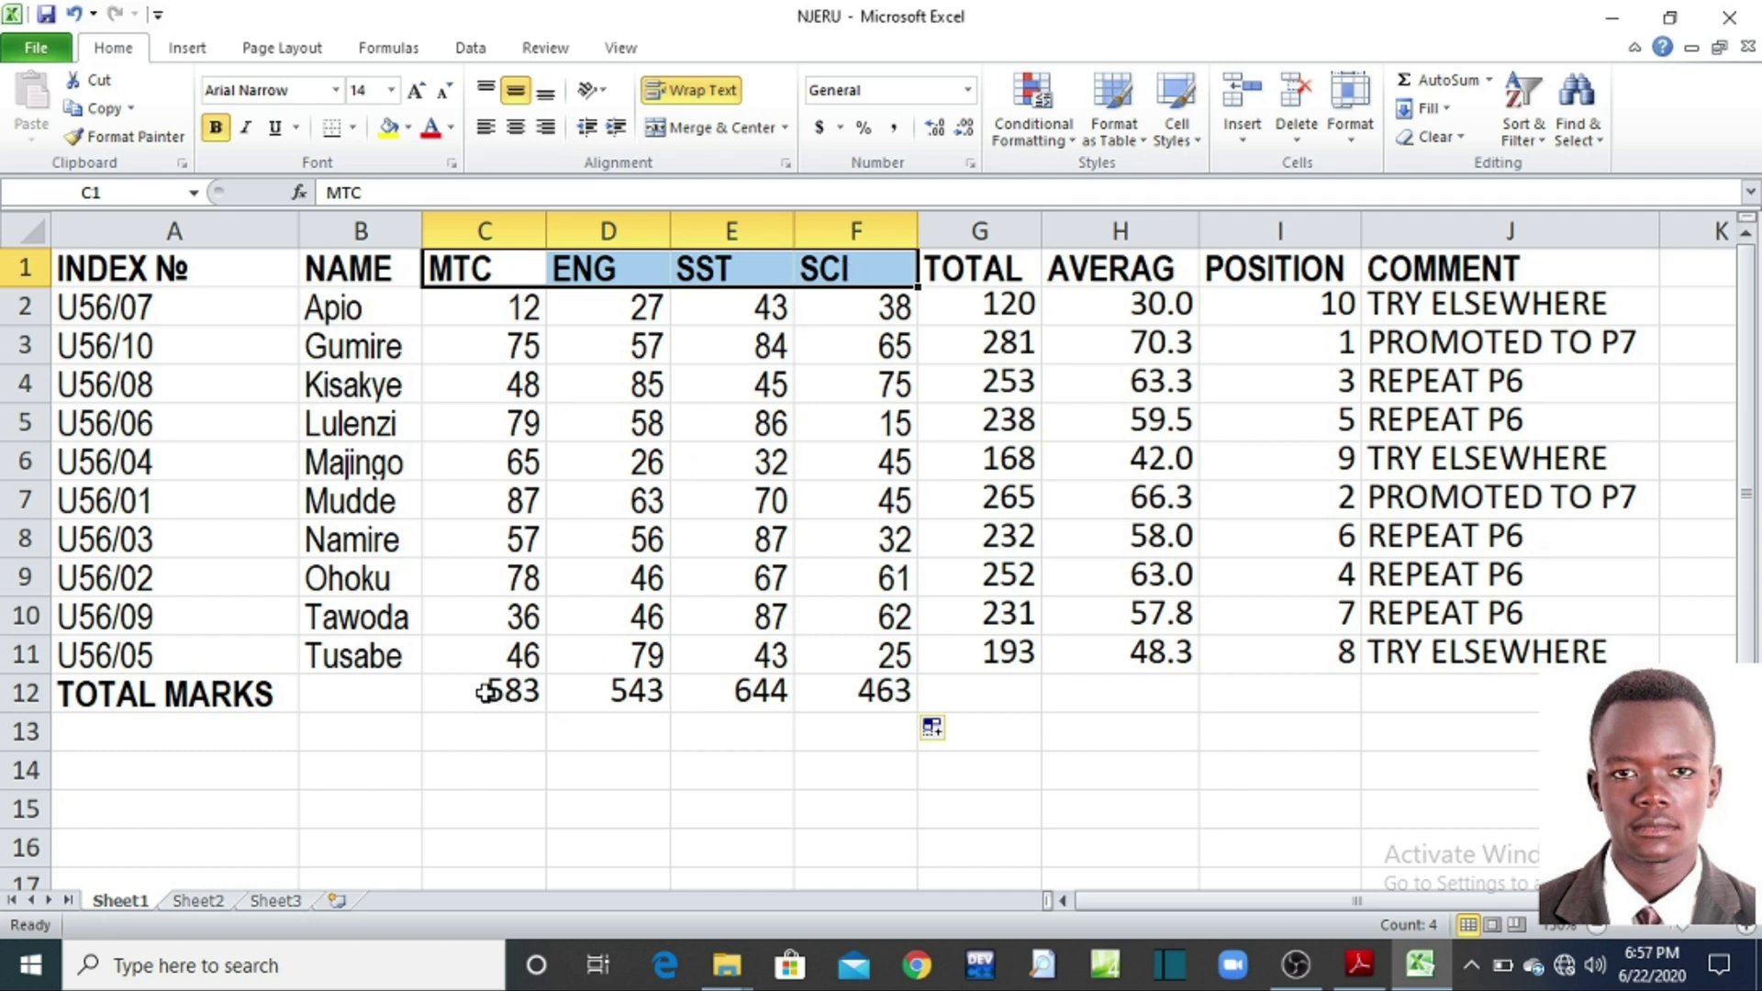
pyautogui.moveTo(474, 692); pyautogui.dragTo(823, 693)
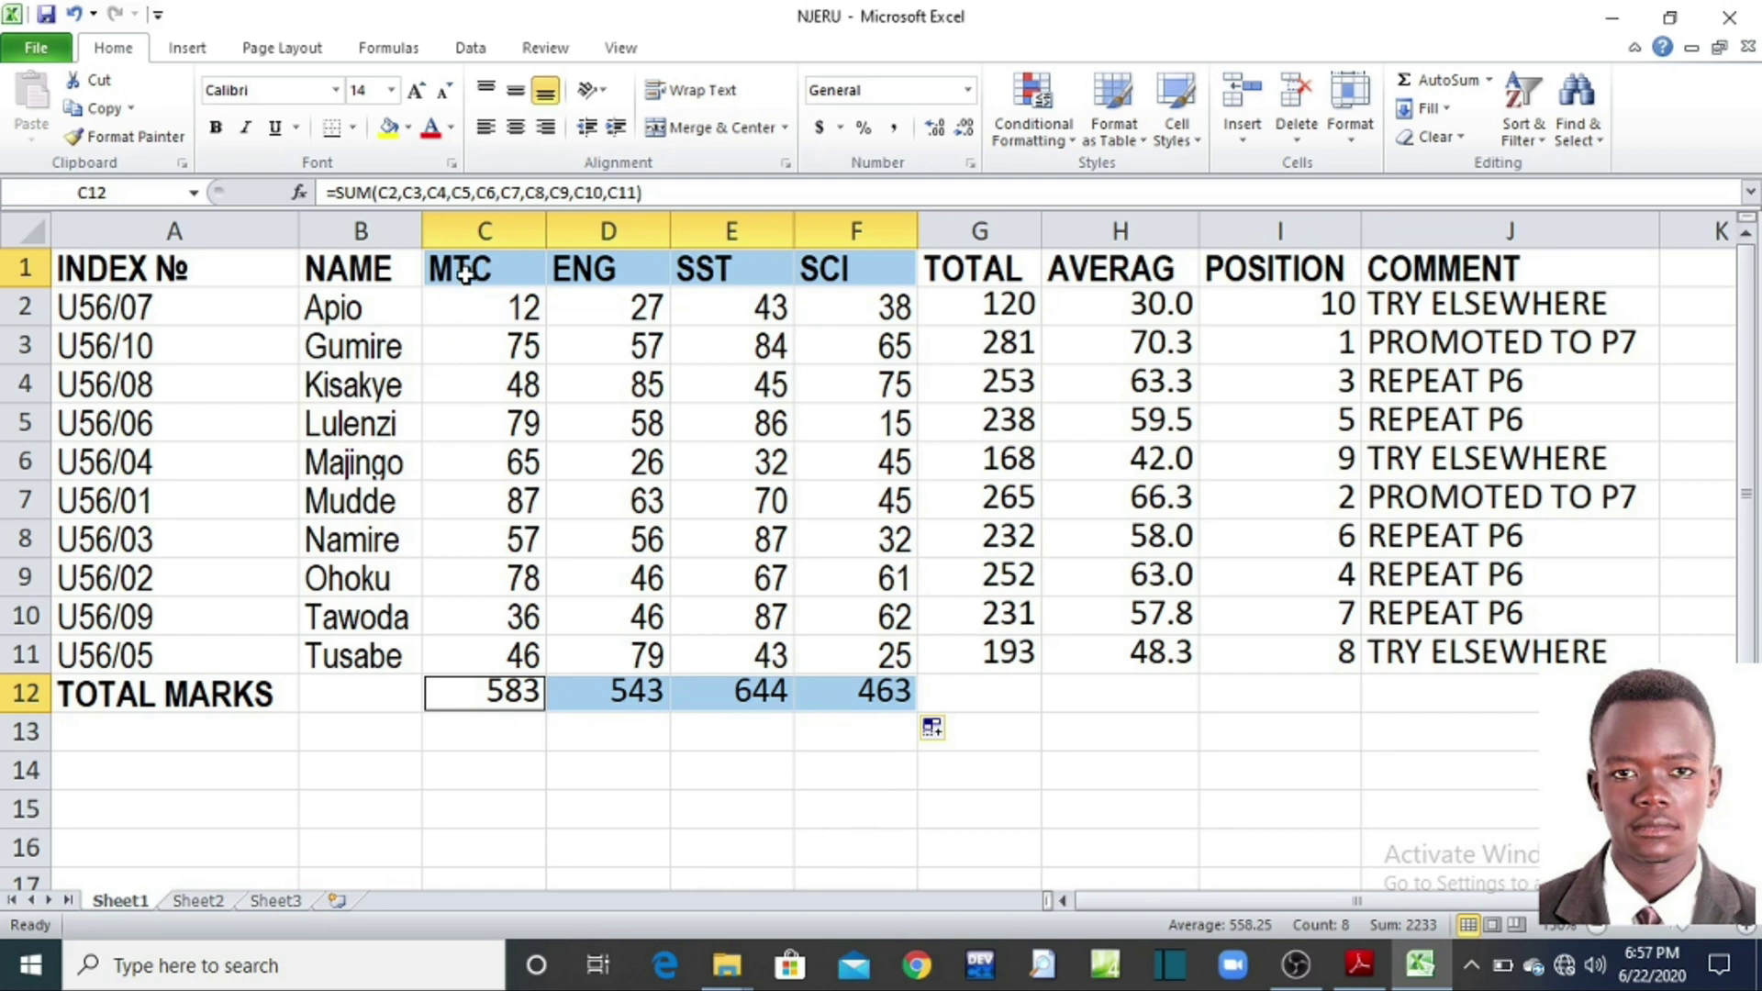
# Step: Insert a 2-D pie chart of the MTC, ENG, SST and SCI totals and nudge it lower
pyautogui.click(188, 47)
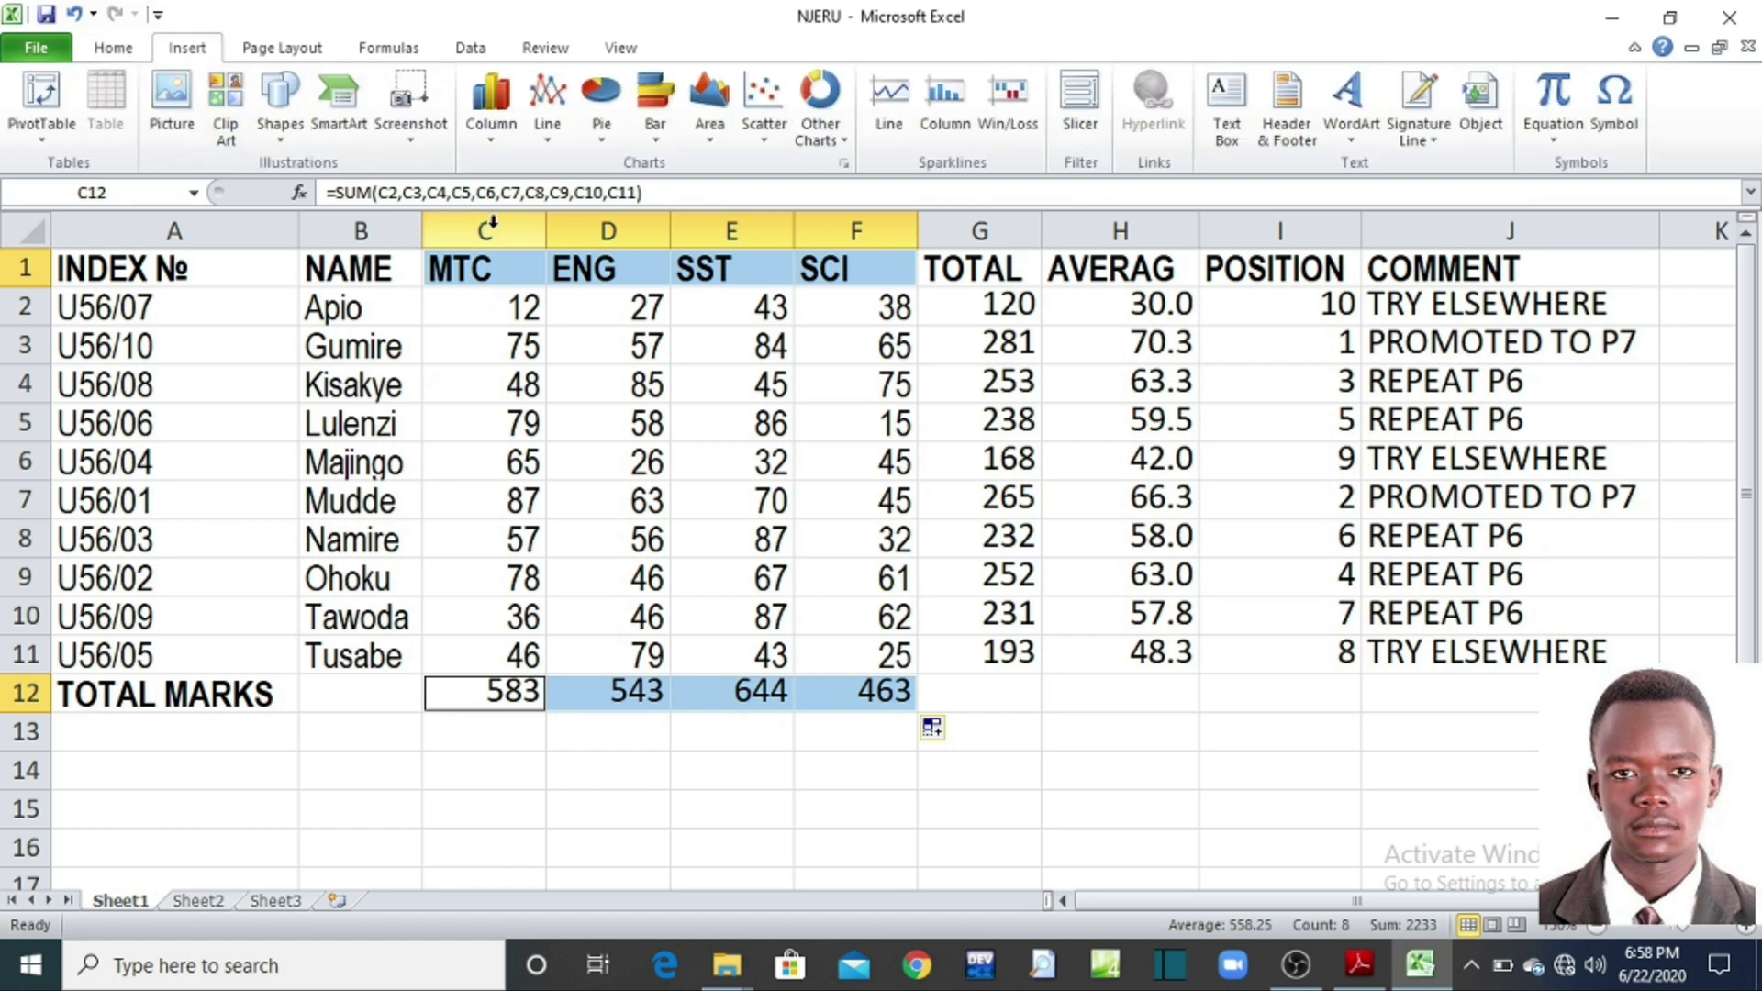
pyautogui.click(603, 138)
pyautogui.click(595, 217)
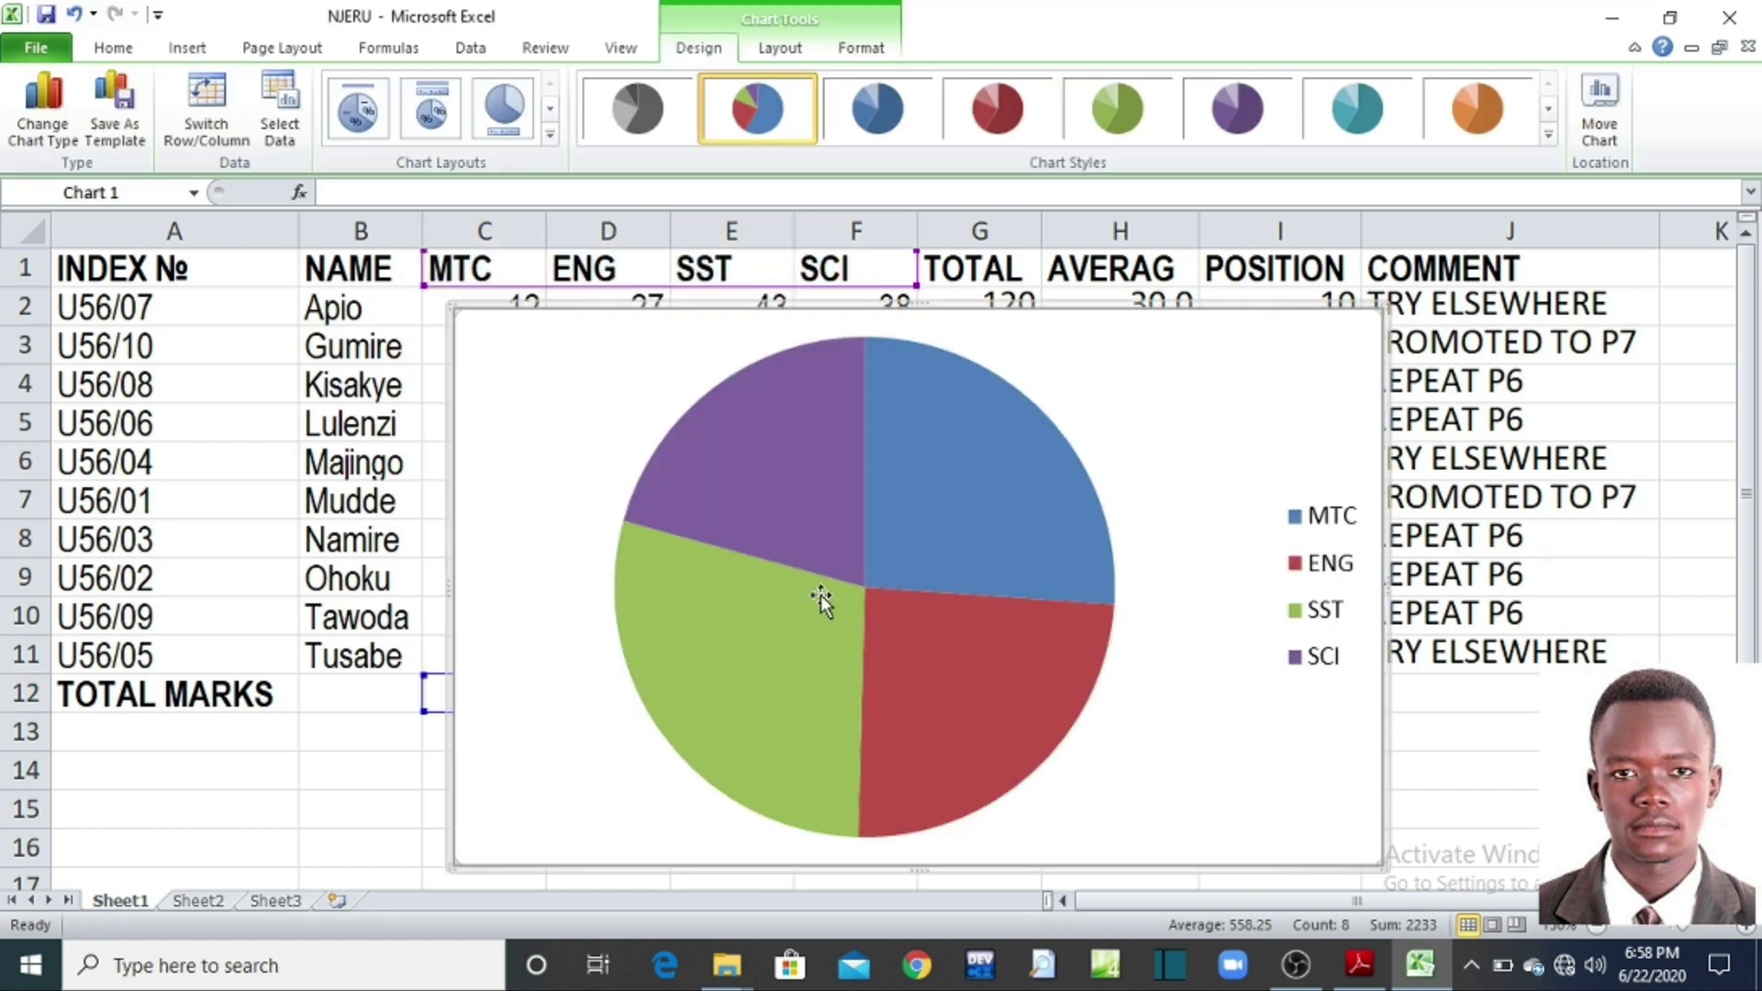
pyautogui.moveTo(1268, 350); pyautogui.dragTo(1277, 404)
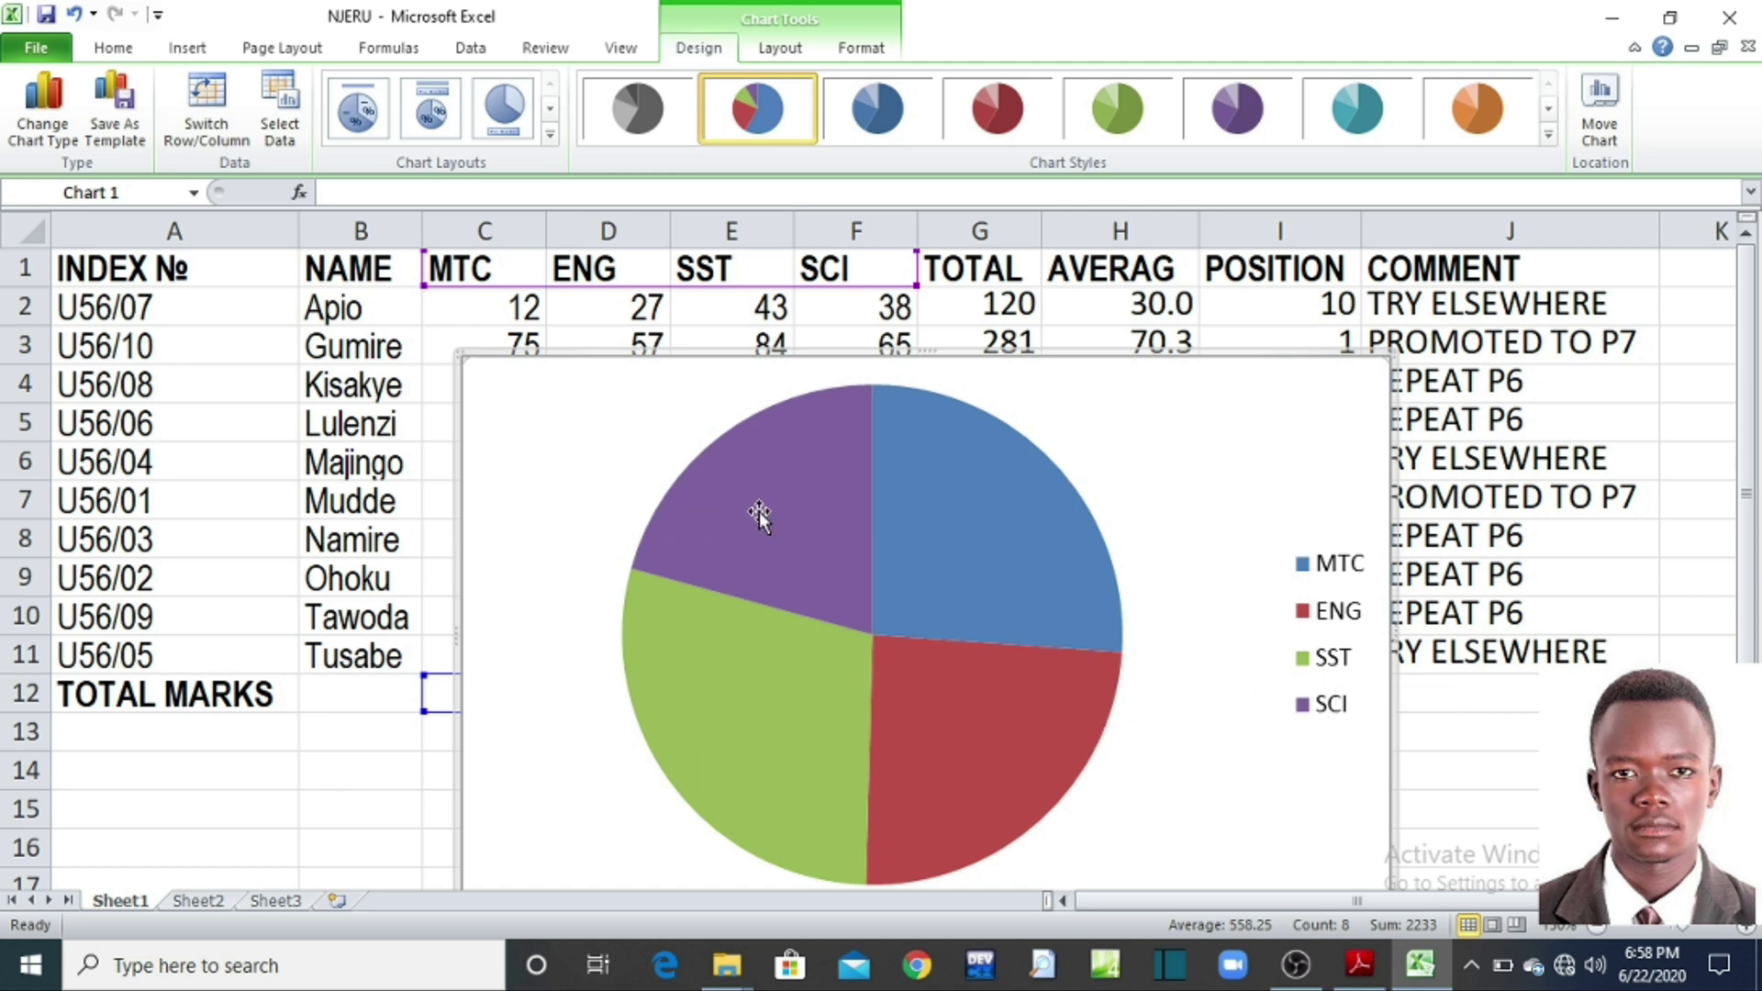
pyautogui.moveTo(758, 512)
# Step: Add Inside End data labels showing 583, 543, 644 and 463, and shrink the chart
pyautogui.click(780, 48)
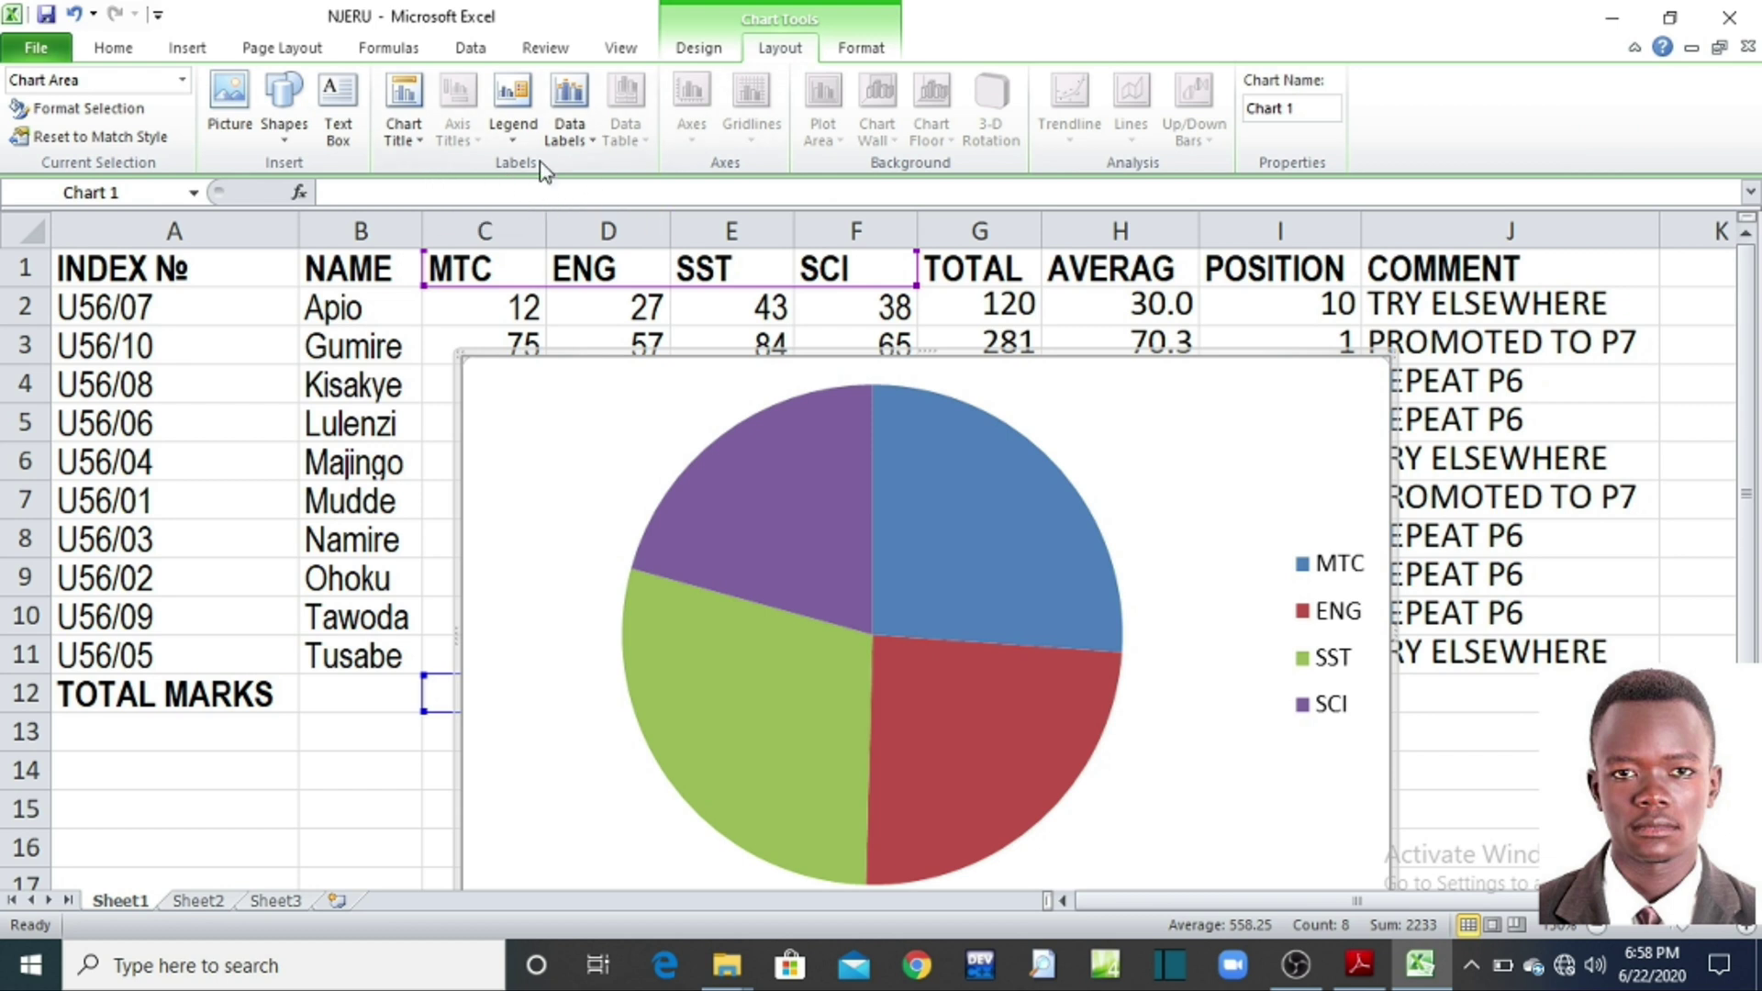
pyautogui.click(569, 139)
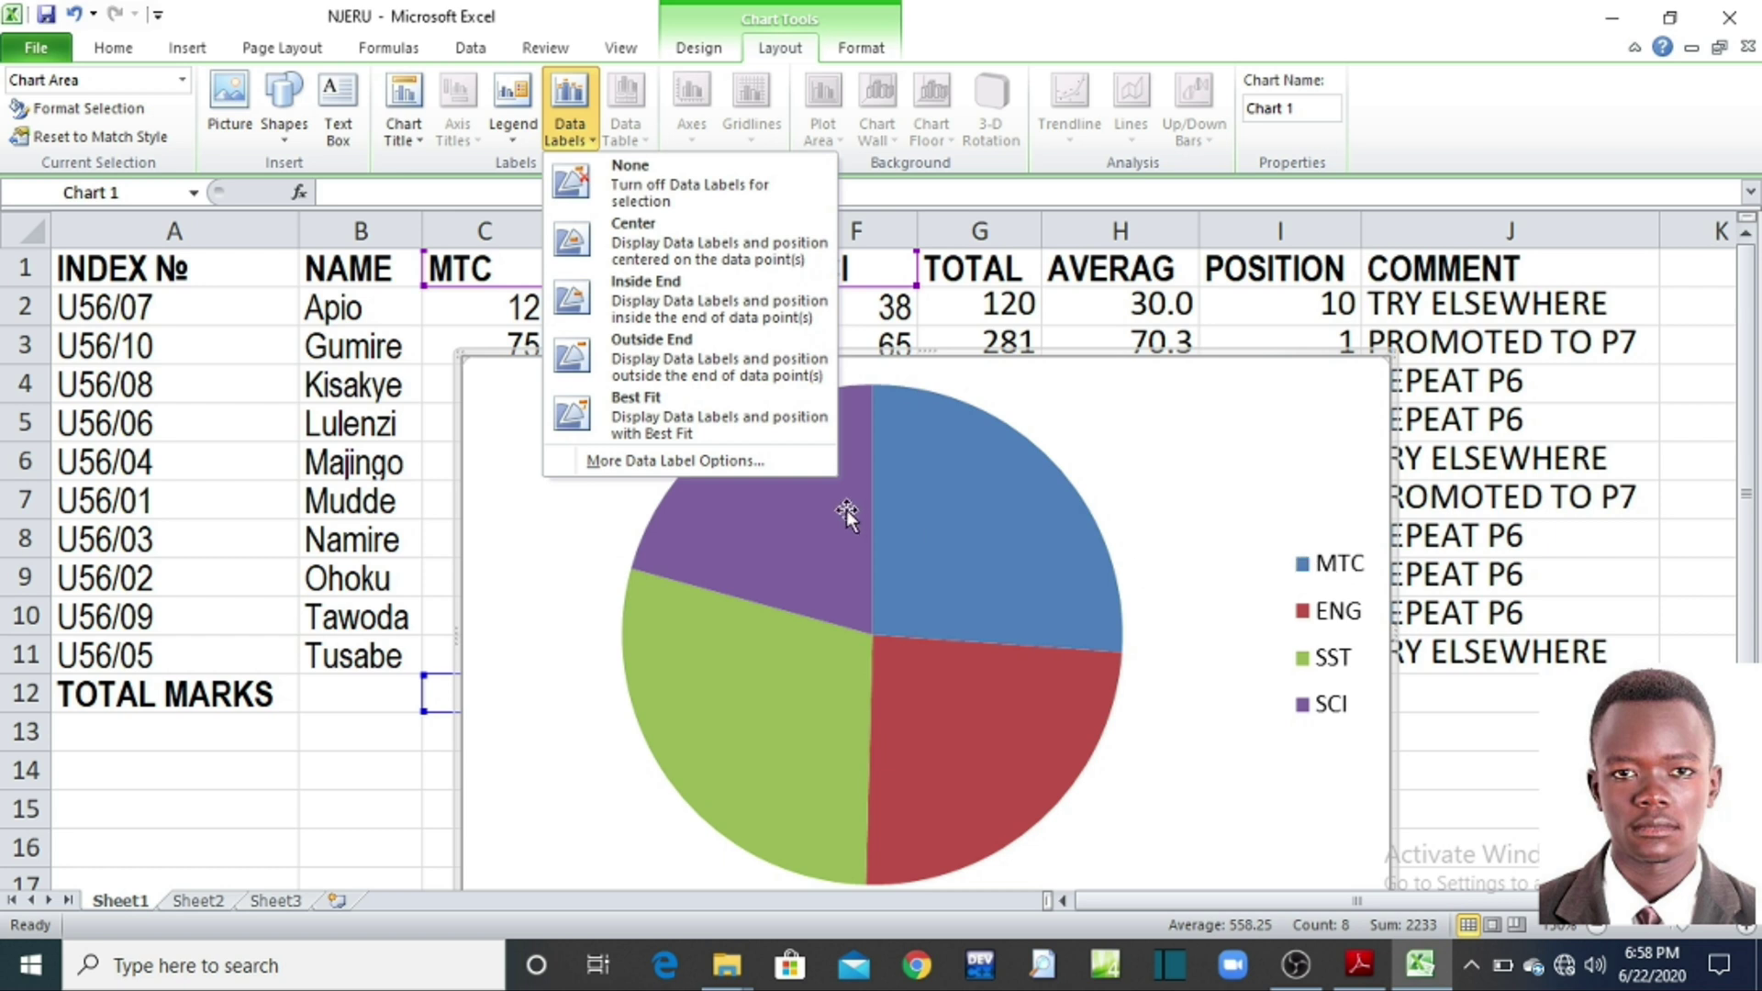
pyautogui.click(664, 291)
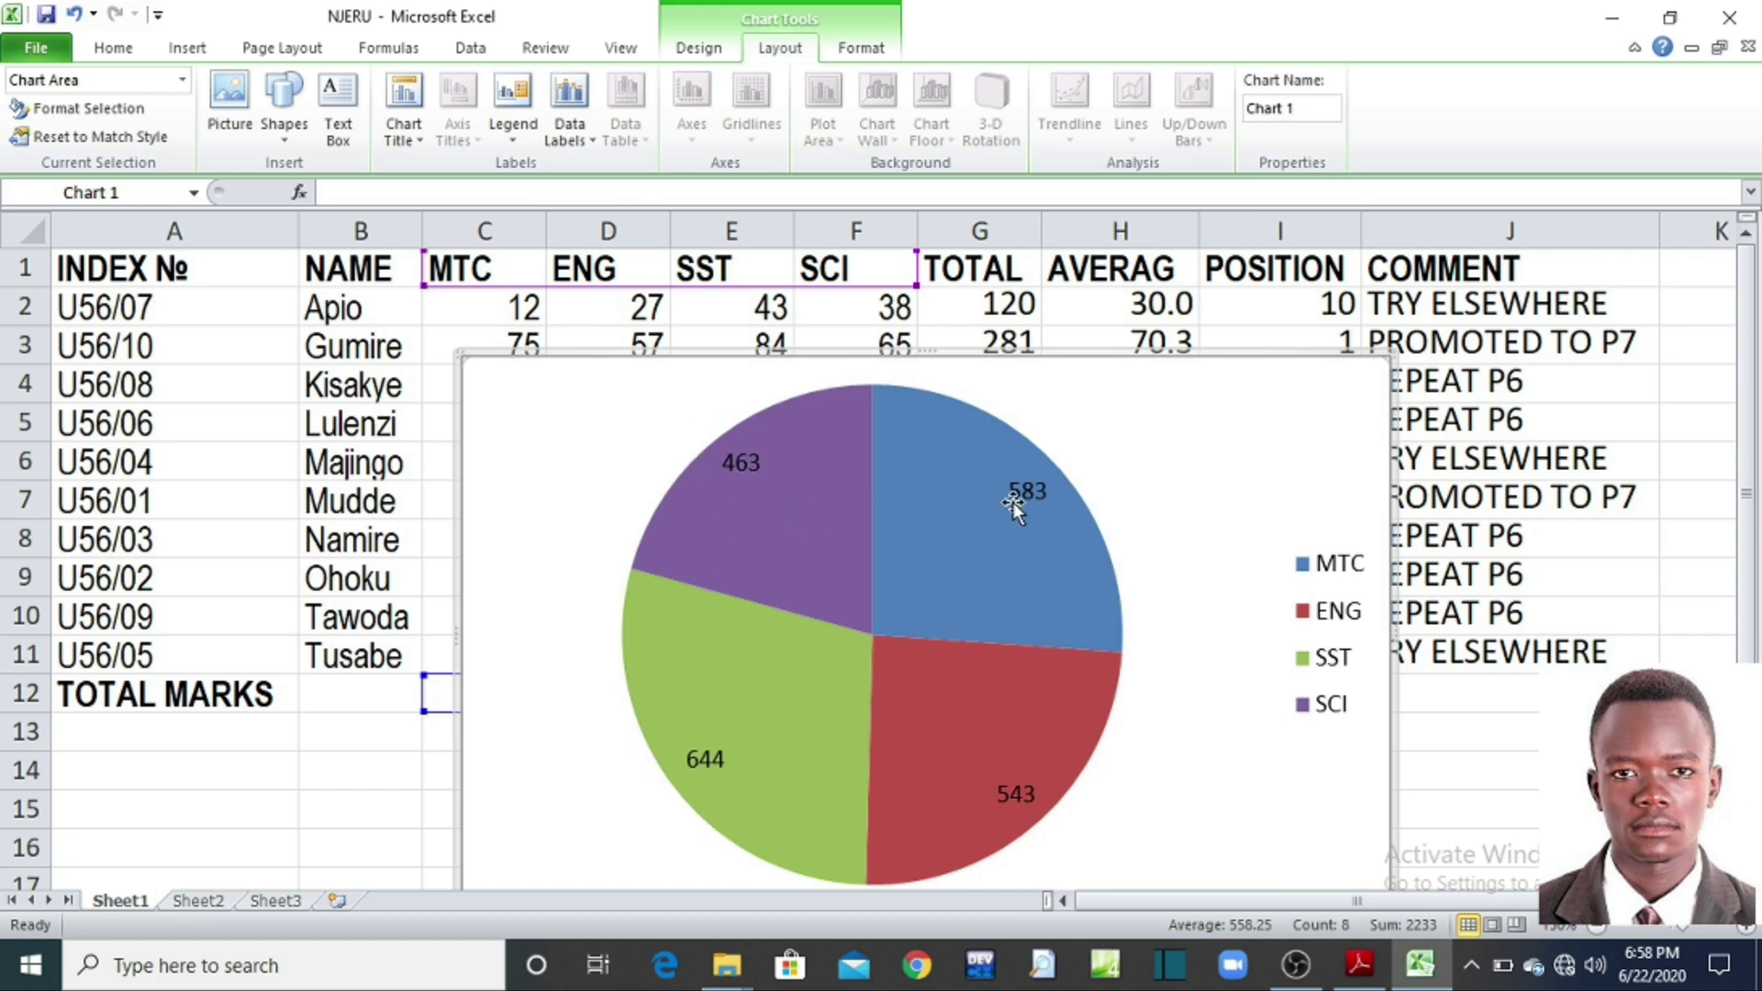
pyautogui.moveTo(862, 551)
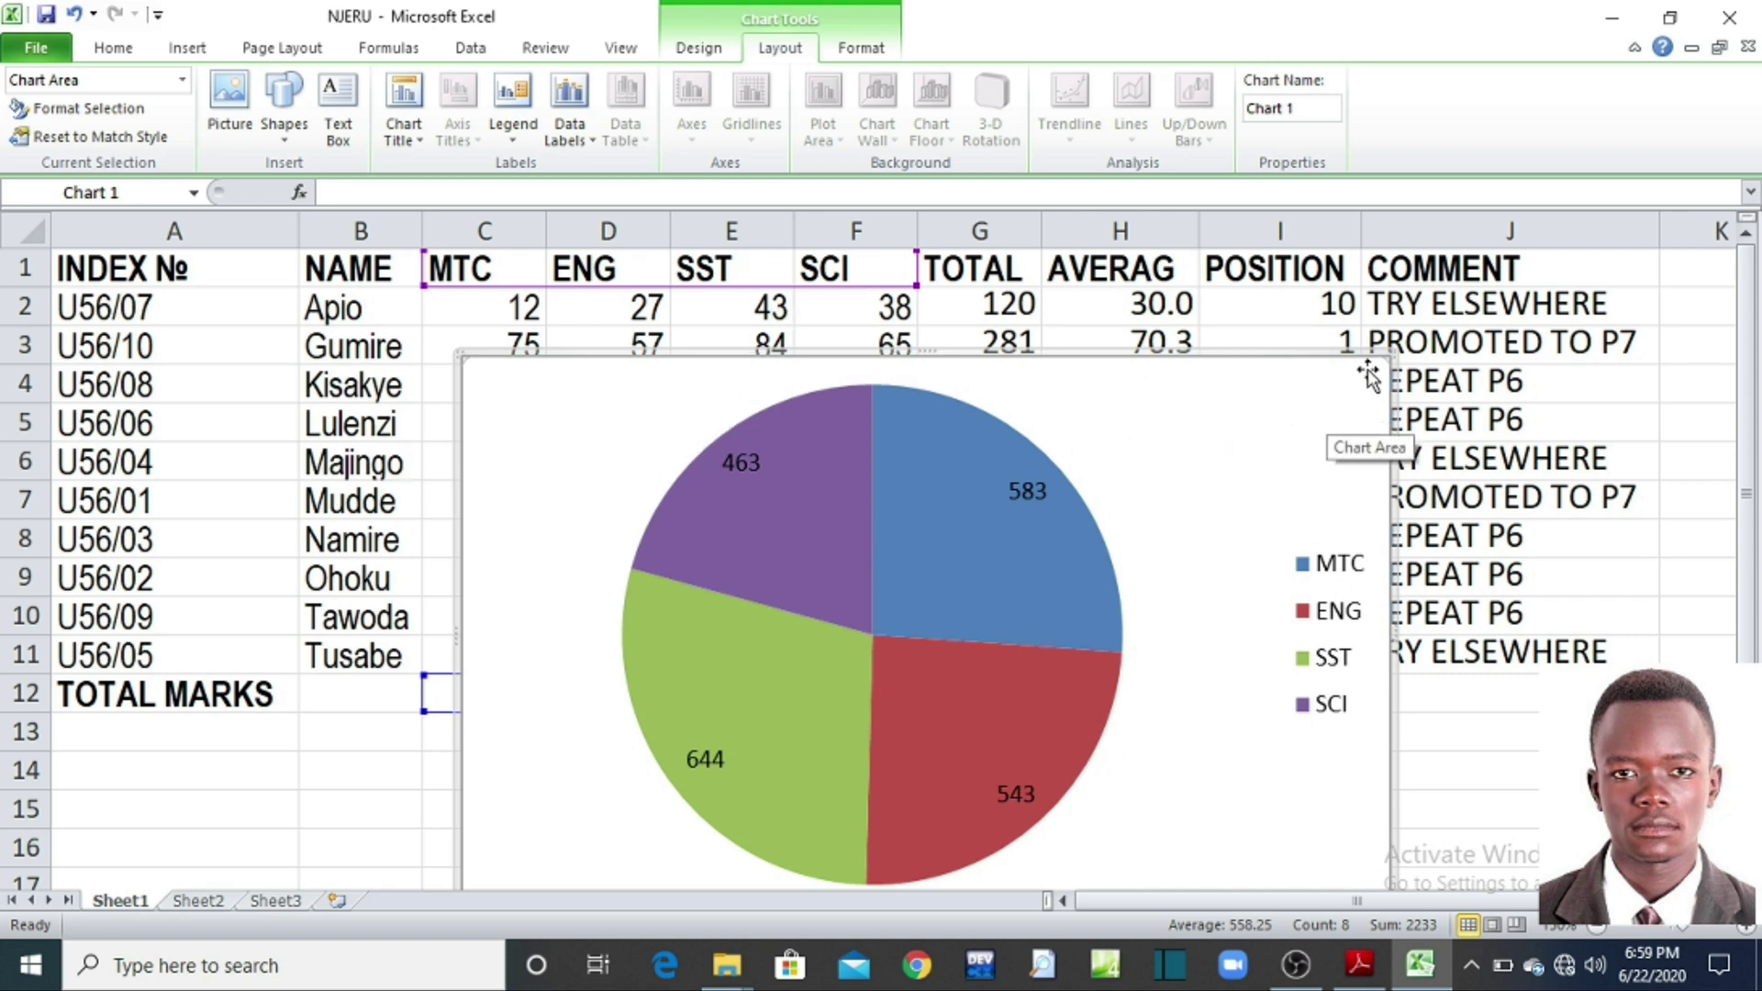
pyautogui.moveTo(1383, 357); pyautogui.dragTo(986, 509)
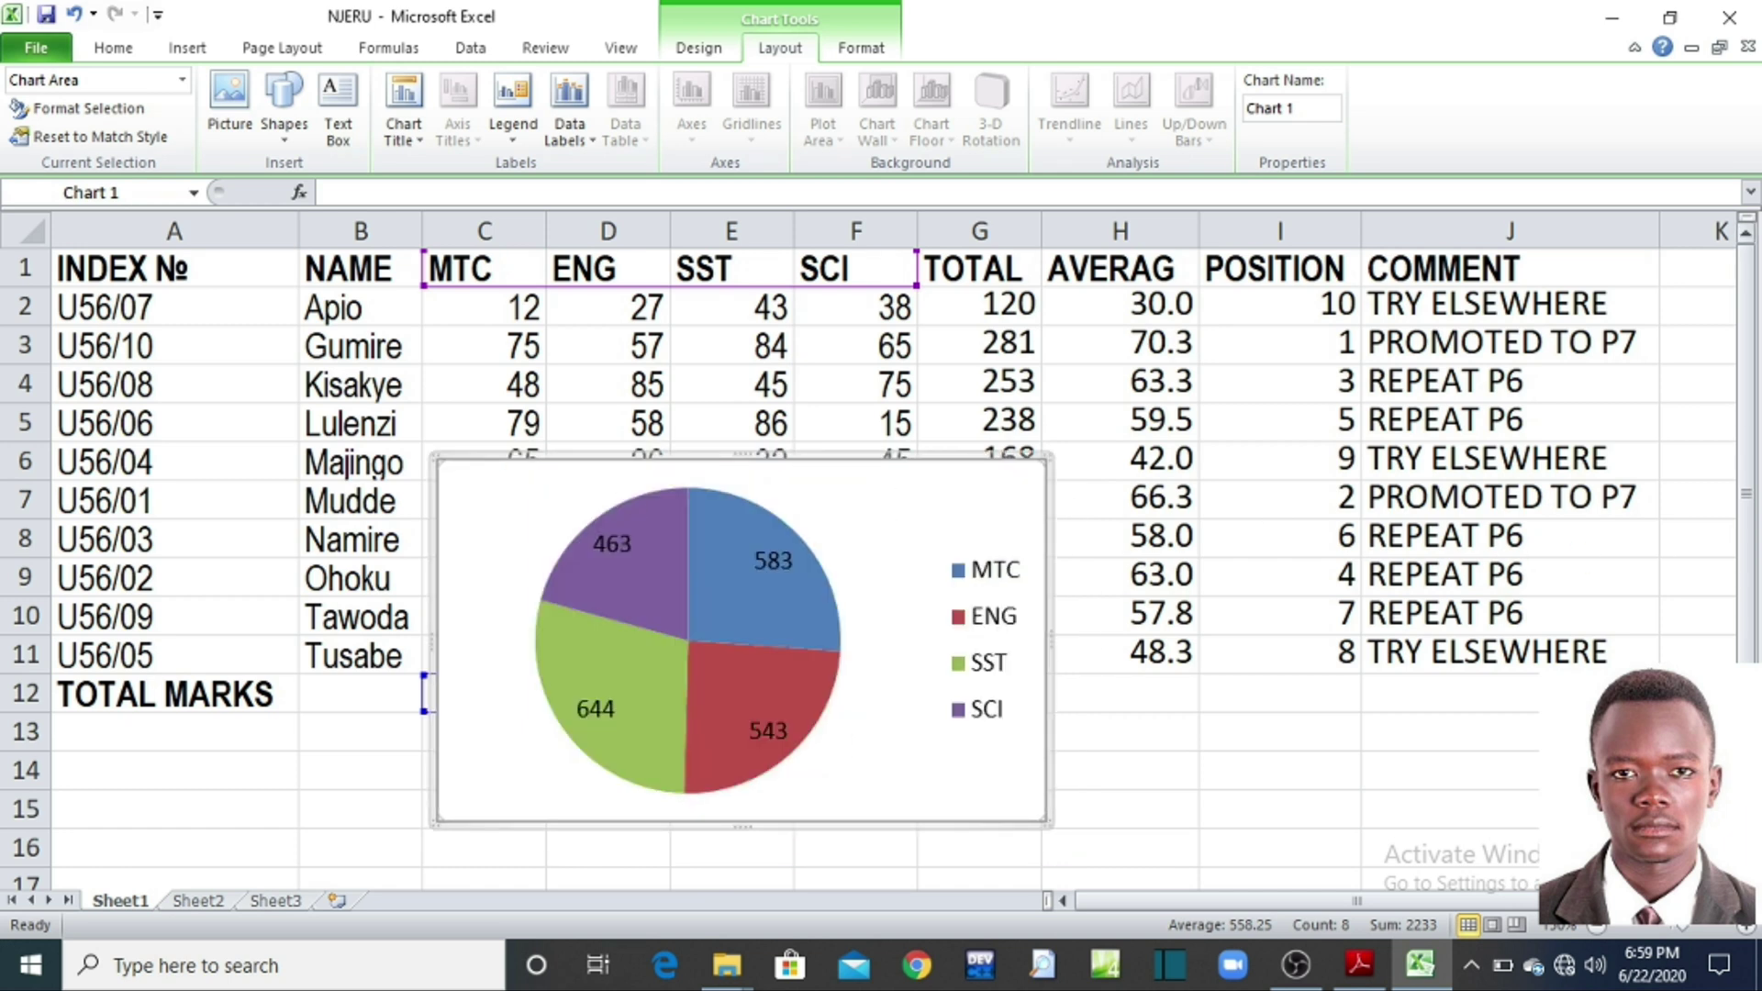
# Step: Move the pie chart just under the TOTAL MARKS row, then recheck the exercise PDF
pyautogui.click(1746, 877)
pyautogui.click(1746, 877)
pyautogui.click(1746, 877)
pyautogui.moveTo(1049, 376); pyautogui.dragTo(1000, 652)
pyautogui.click(1175, 649)
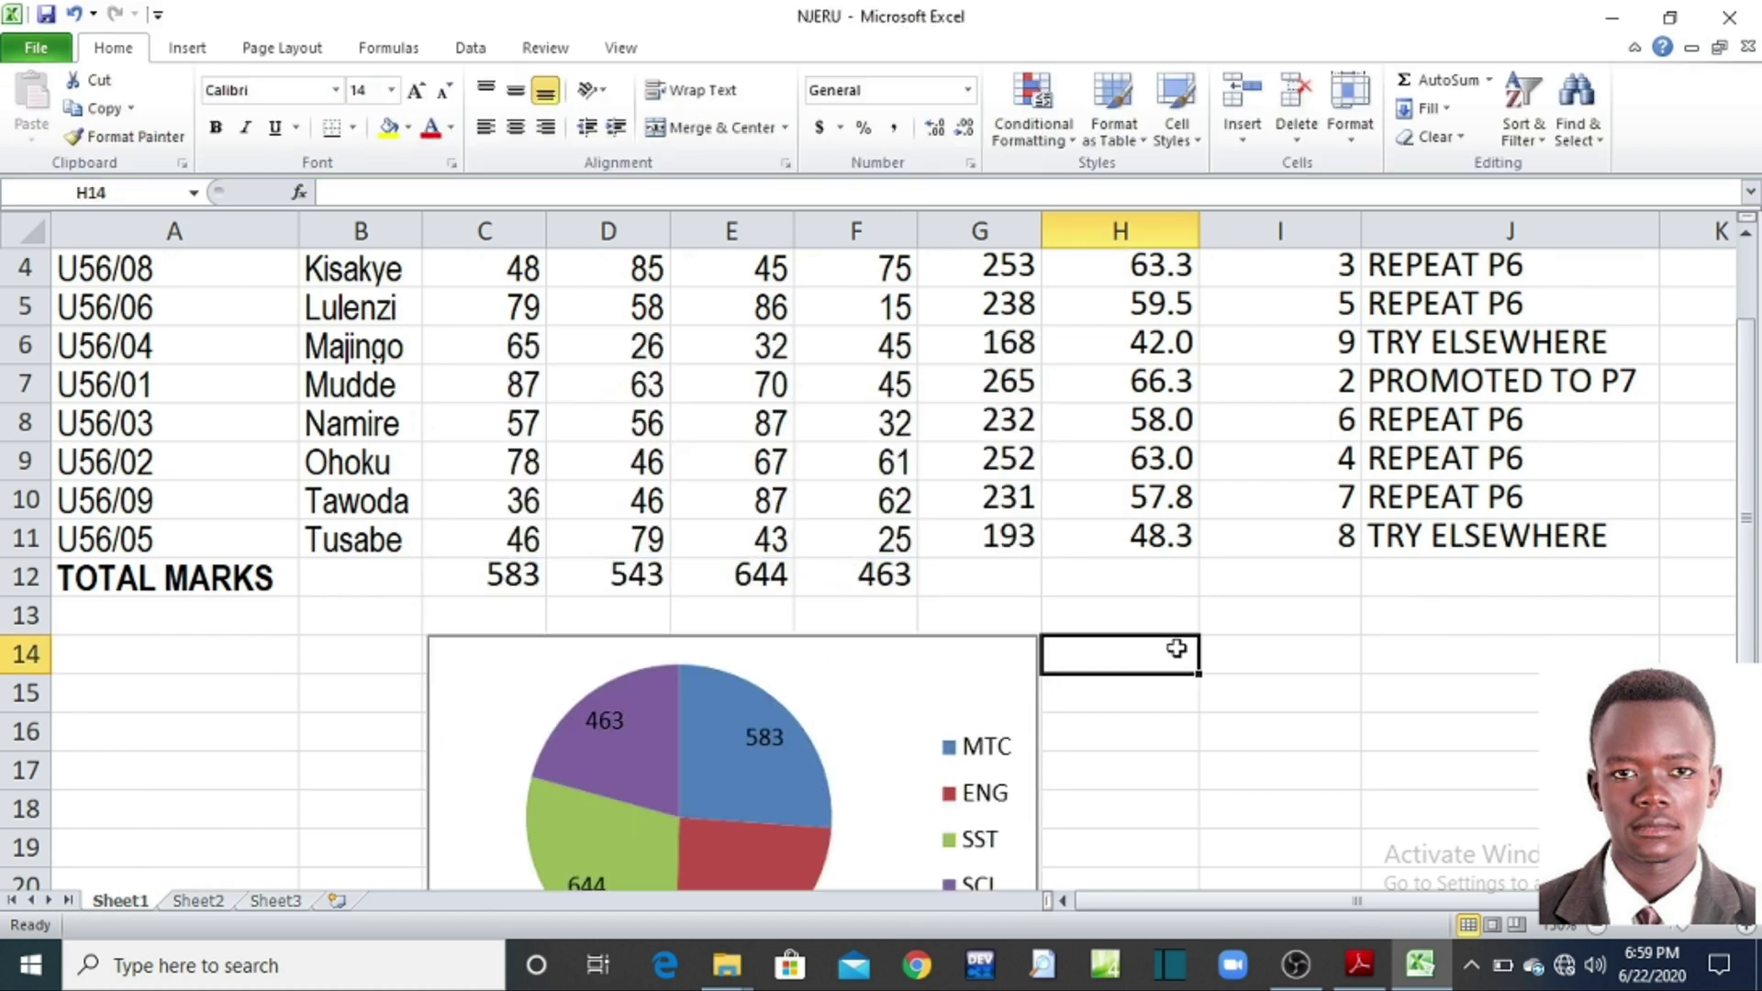
pyautogui.click(1278, 660)
pyautogui.scroll(-3, 1046, 456)
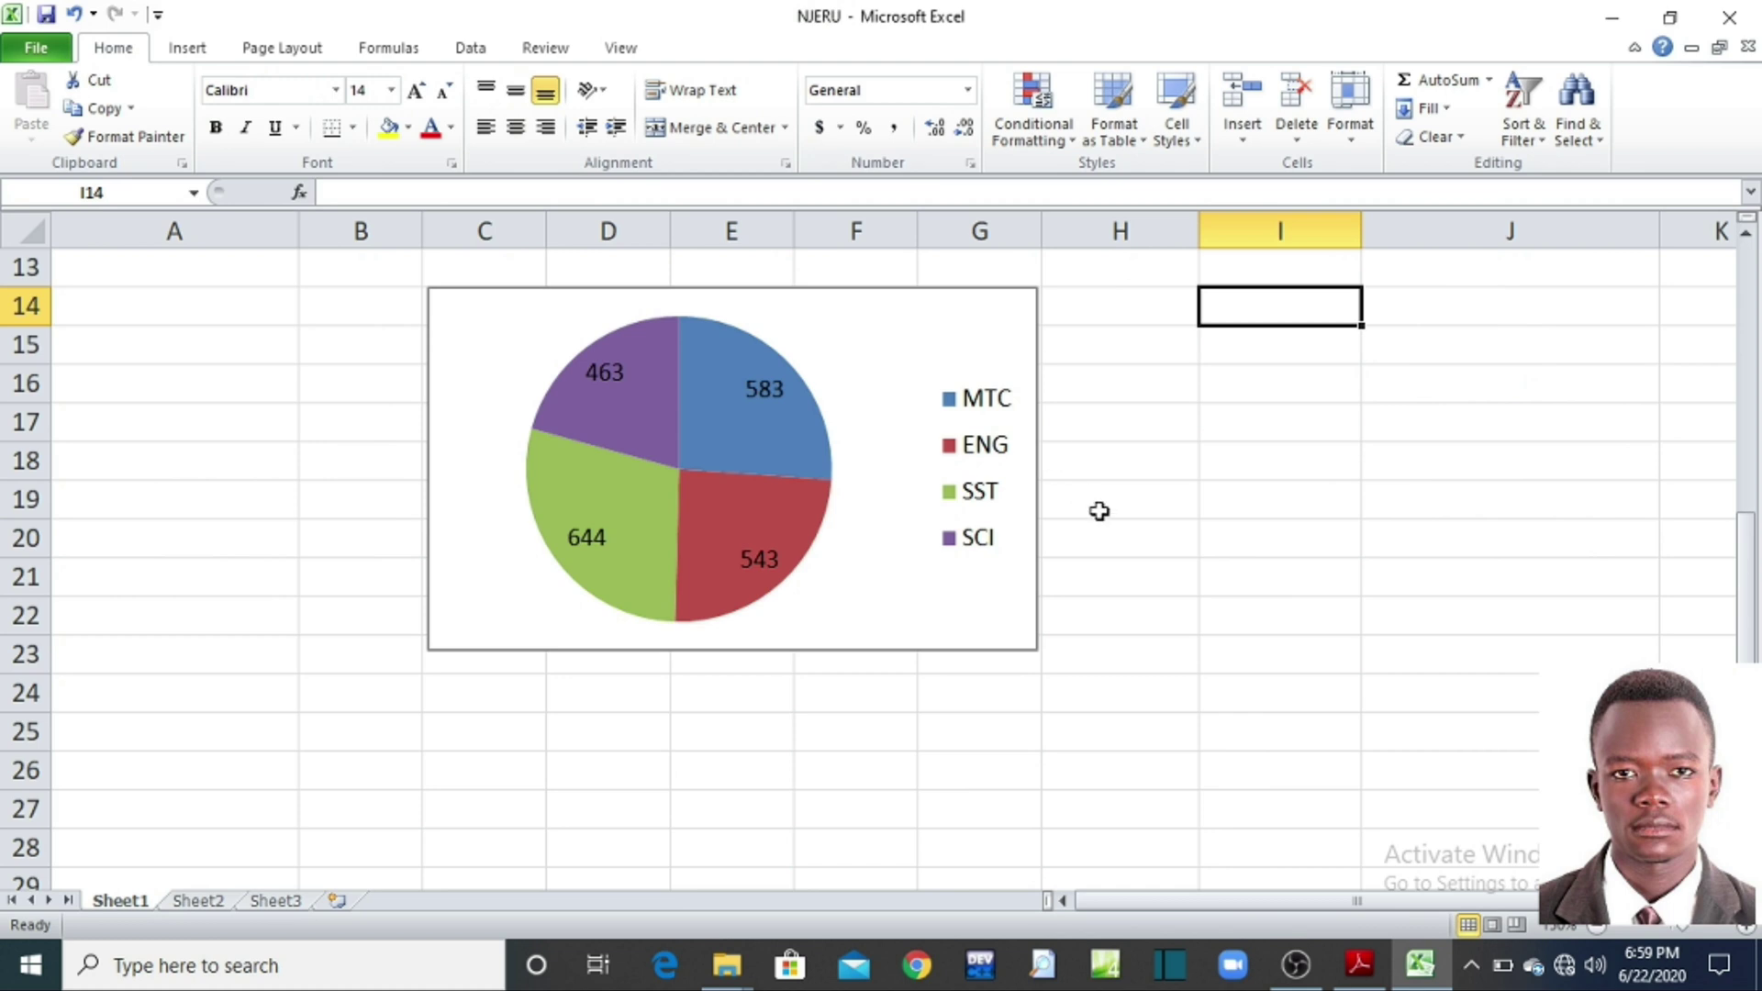
pyautogui.scroll(2, 1099, 511)
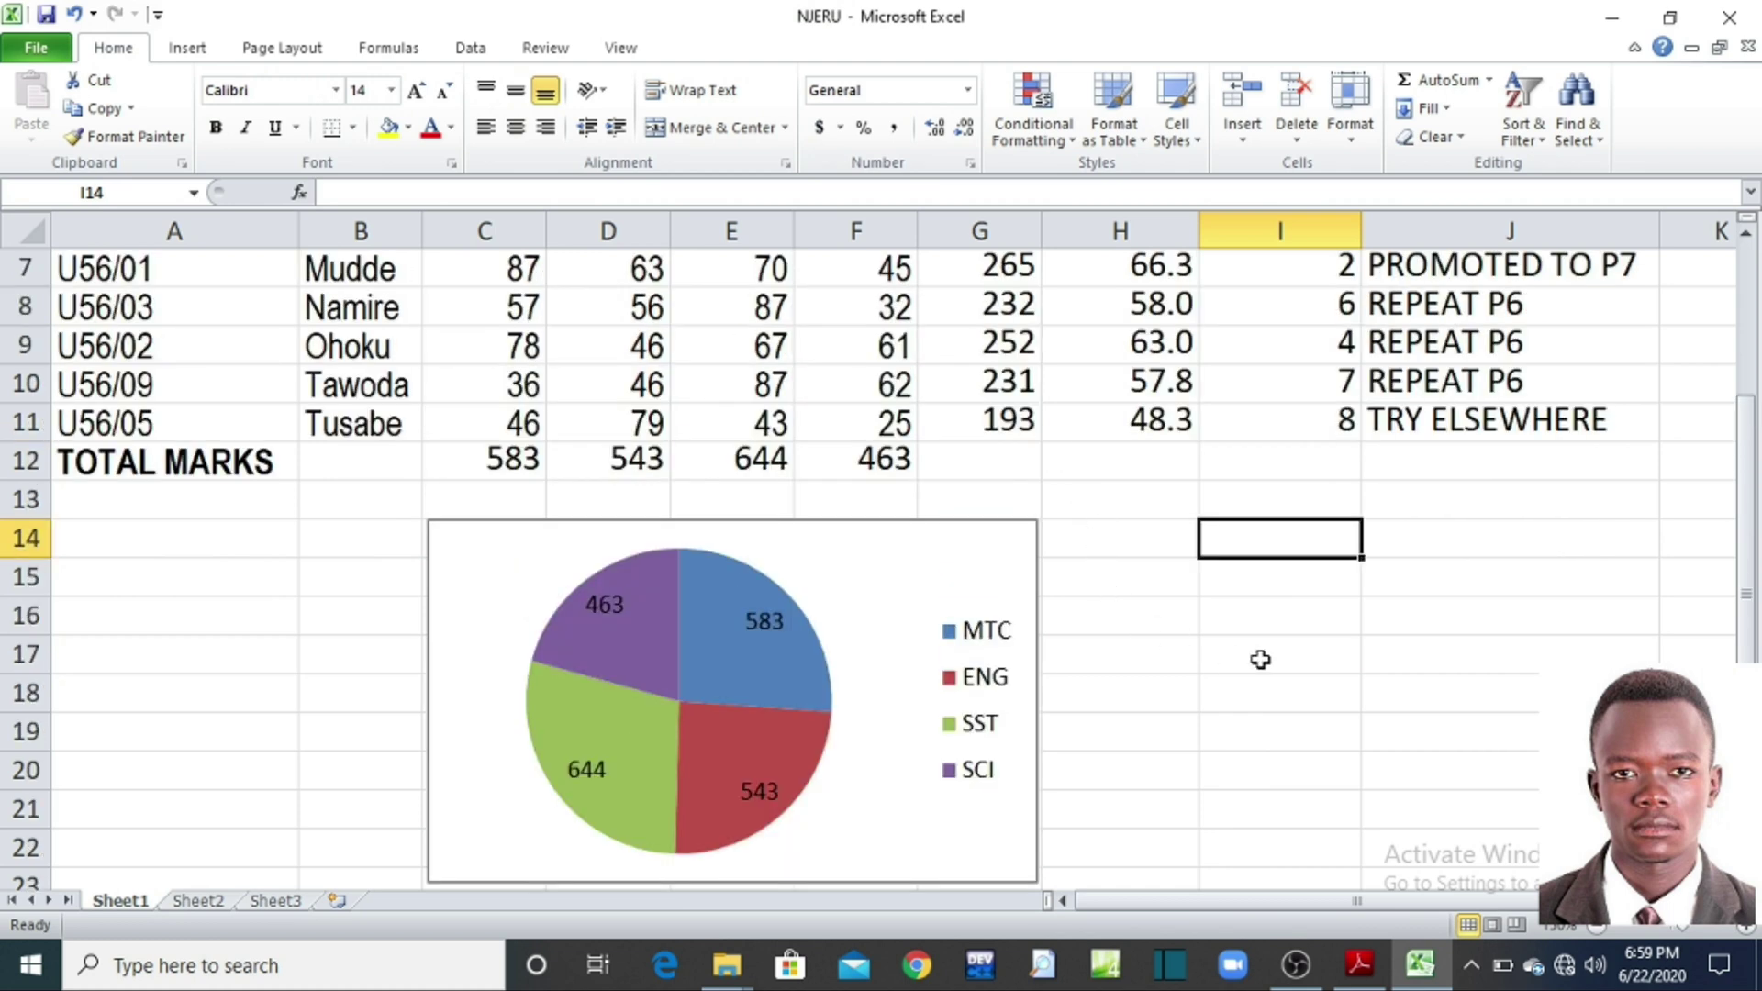
pyautogui.moveTo(985, 560); pyautogui.dragTo(982, 554)
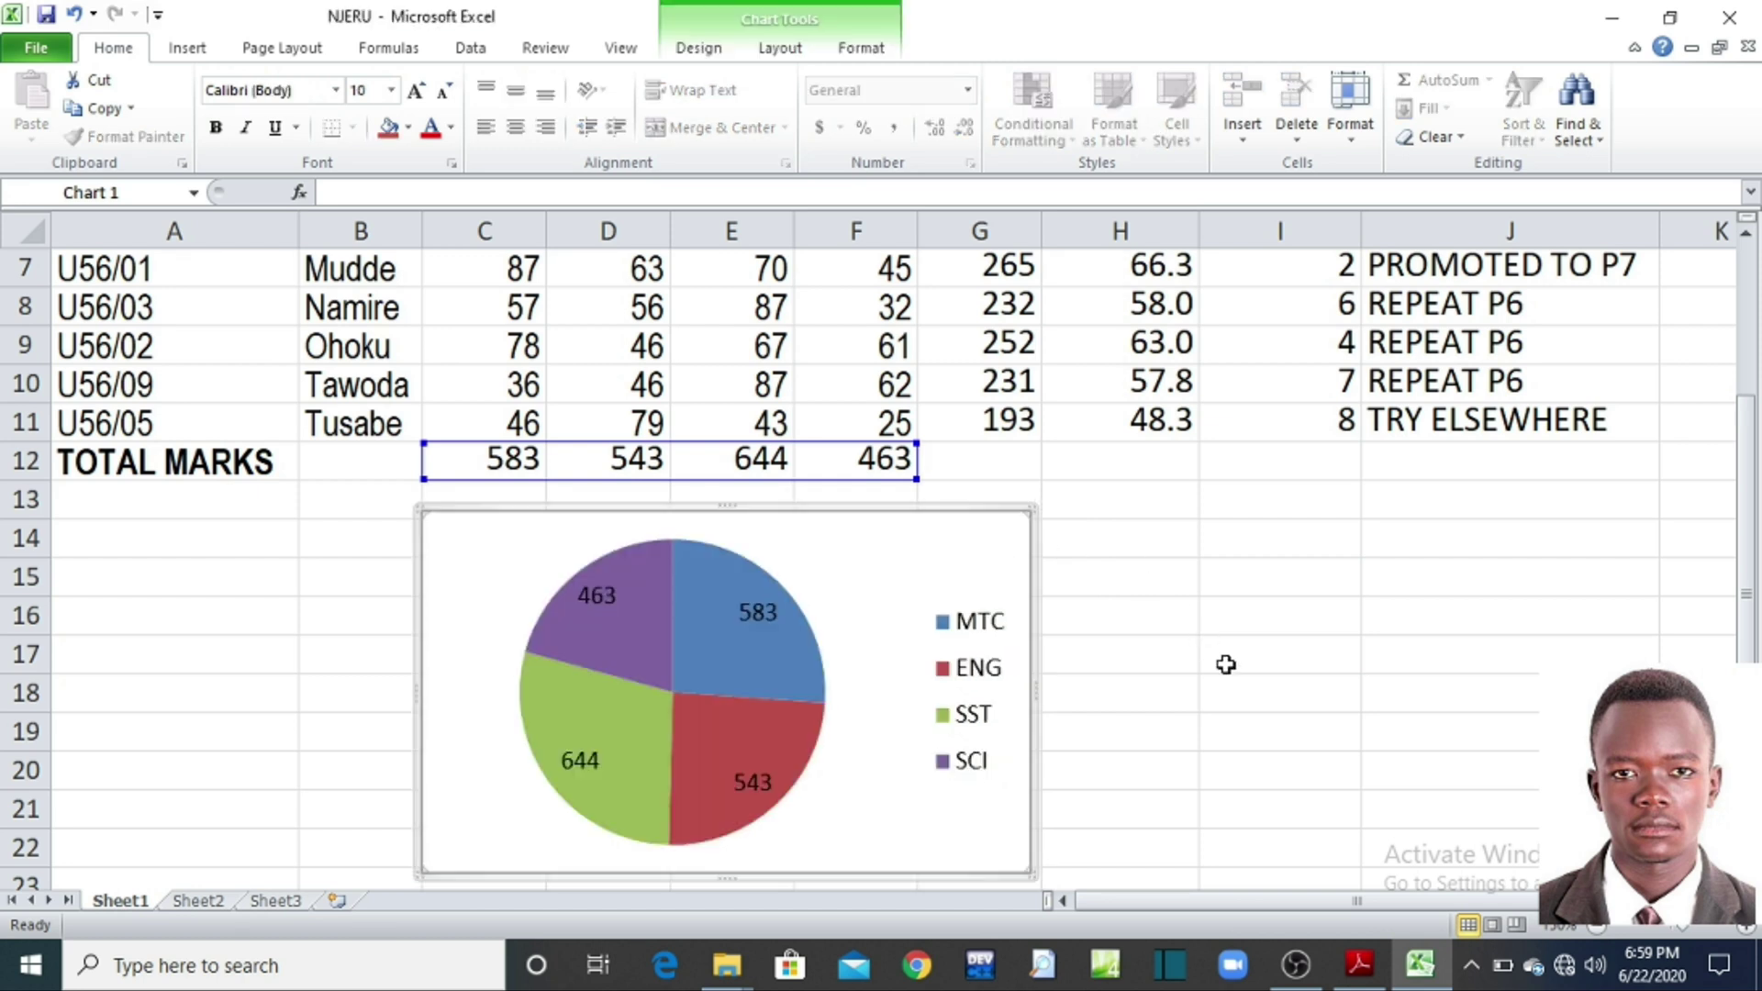
pyautogui.click(1376, 976)
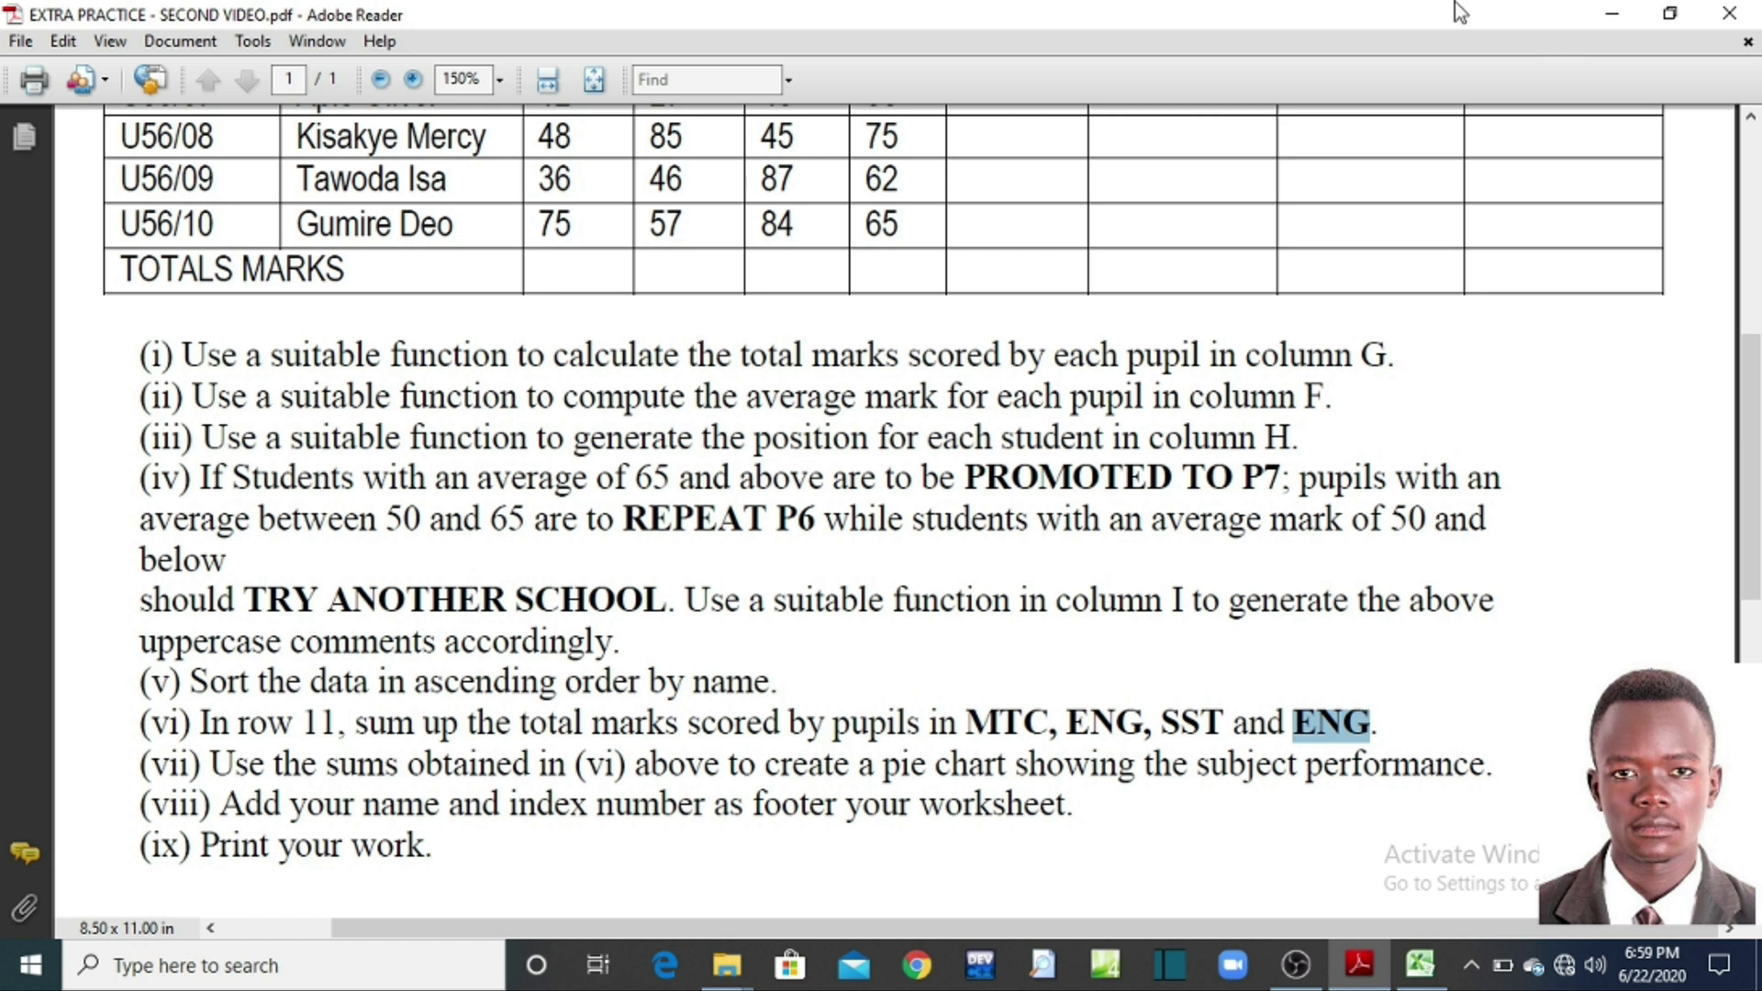
pyautogui.click(1601, 23)
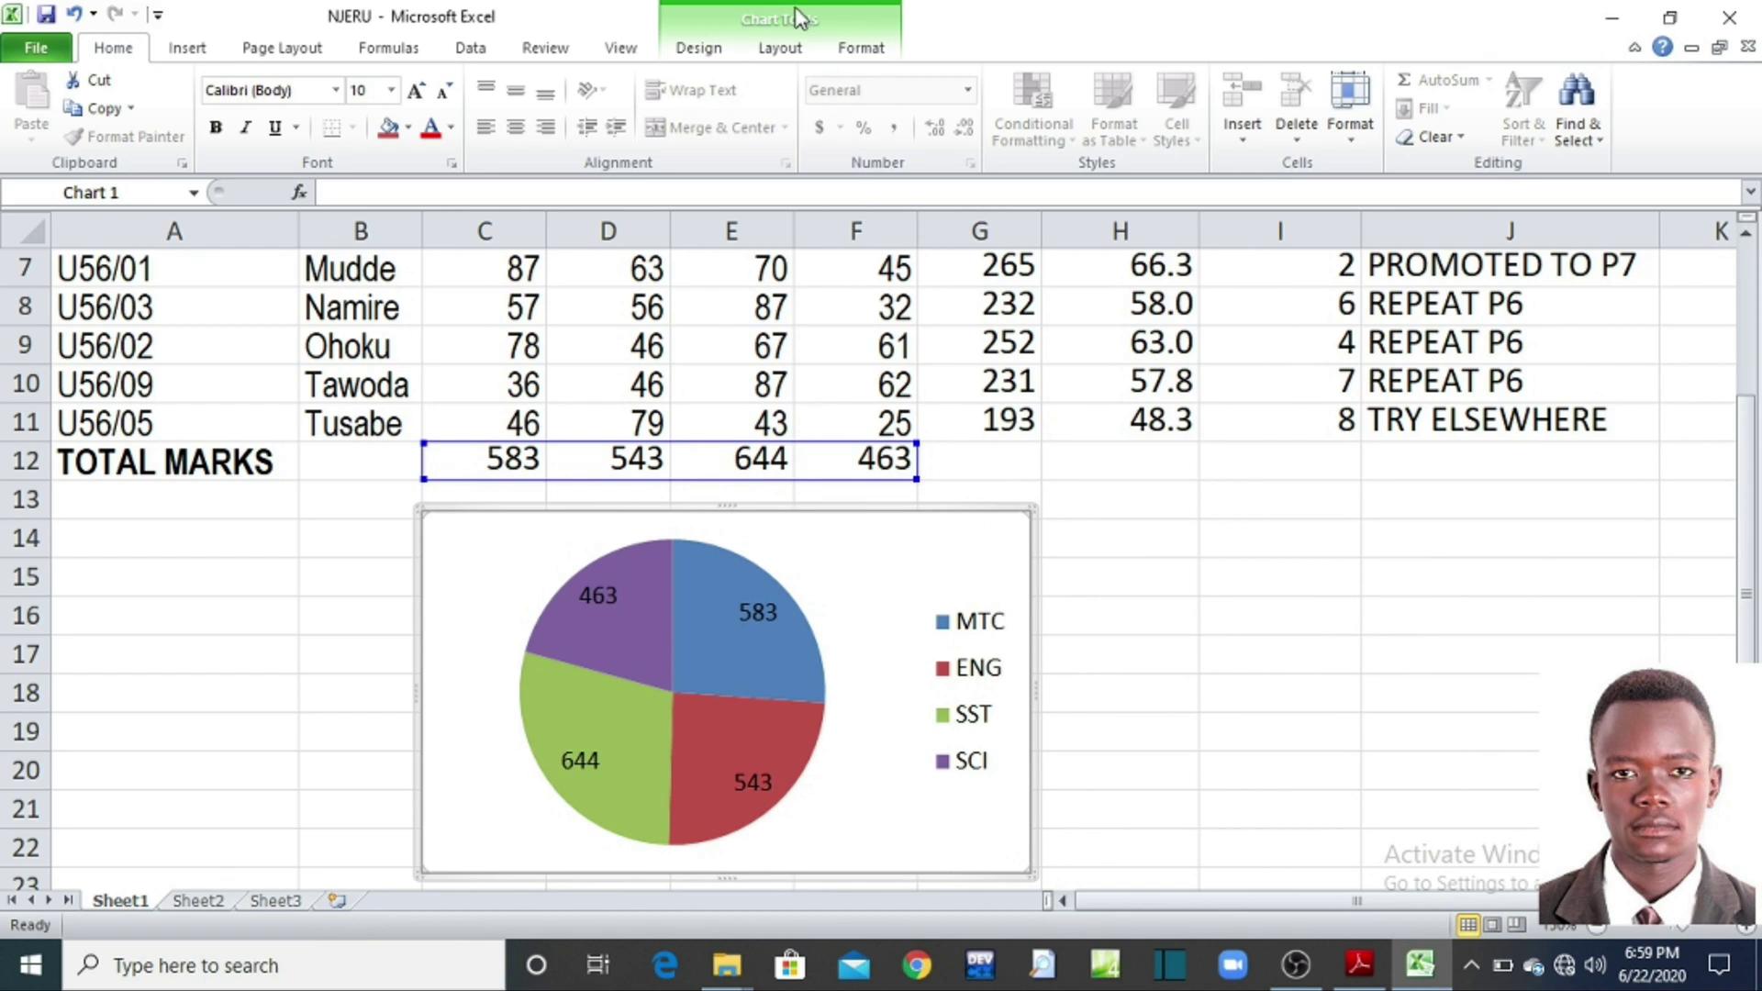
# Step: Add an Above Chart title, delete the 'Chart Title' placeholder and start typing the SUBJECT PERFORMANCE heading
pyautogui.click(787, 55)
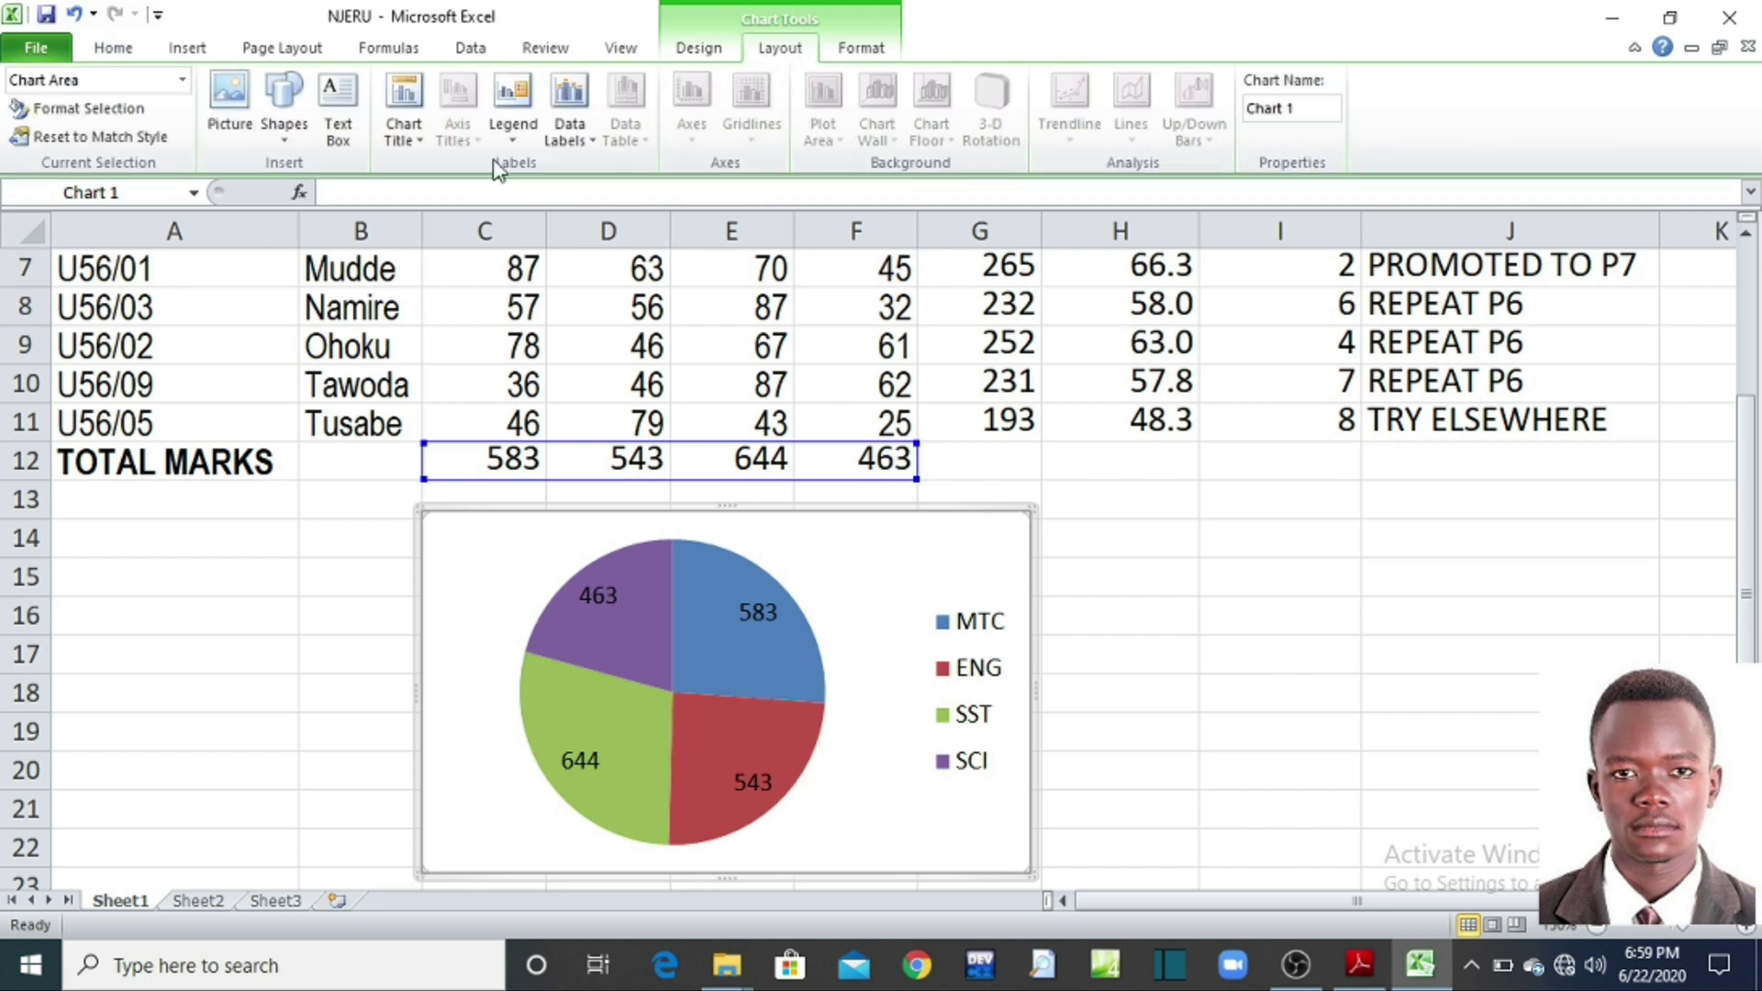
pyautogui.click(410, 139)
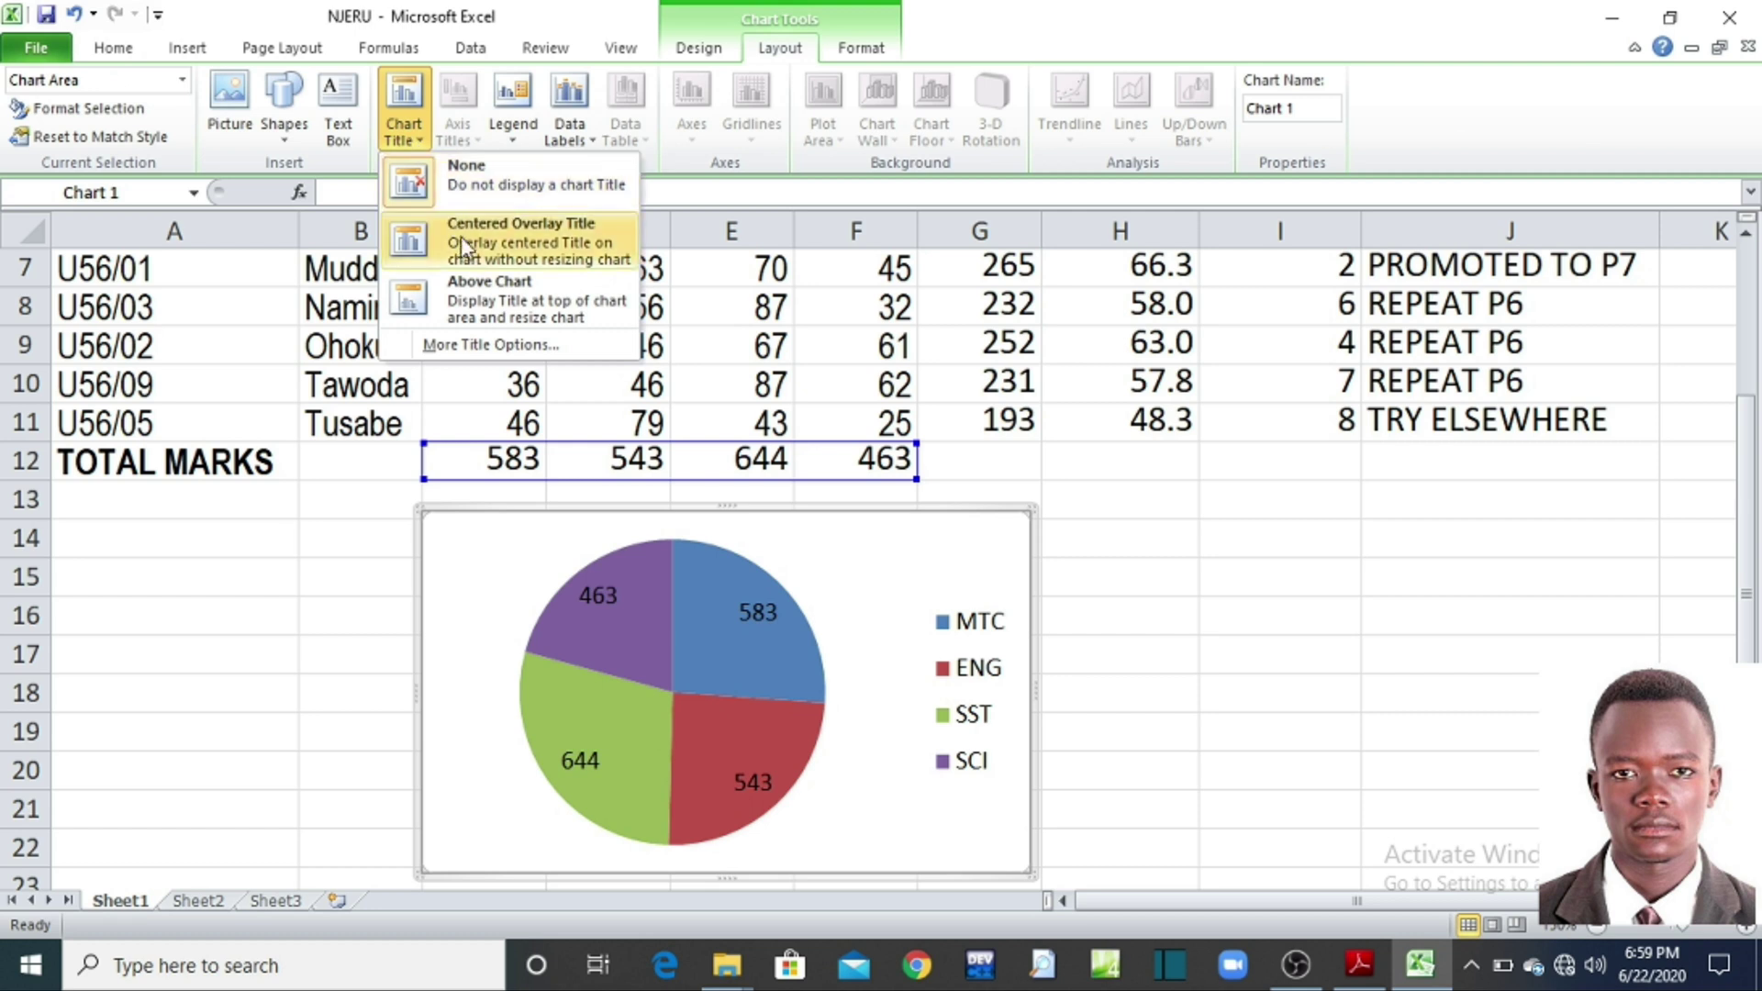
pyautogui.click(487, 296)
pyautogui.moveTo(823, 562); pyautogui.dragTo(673, 561)
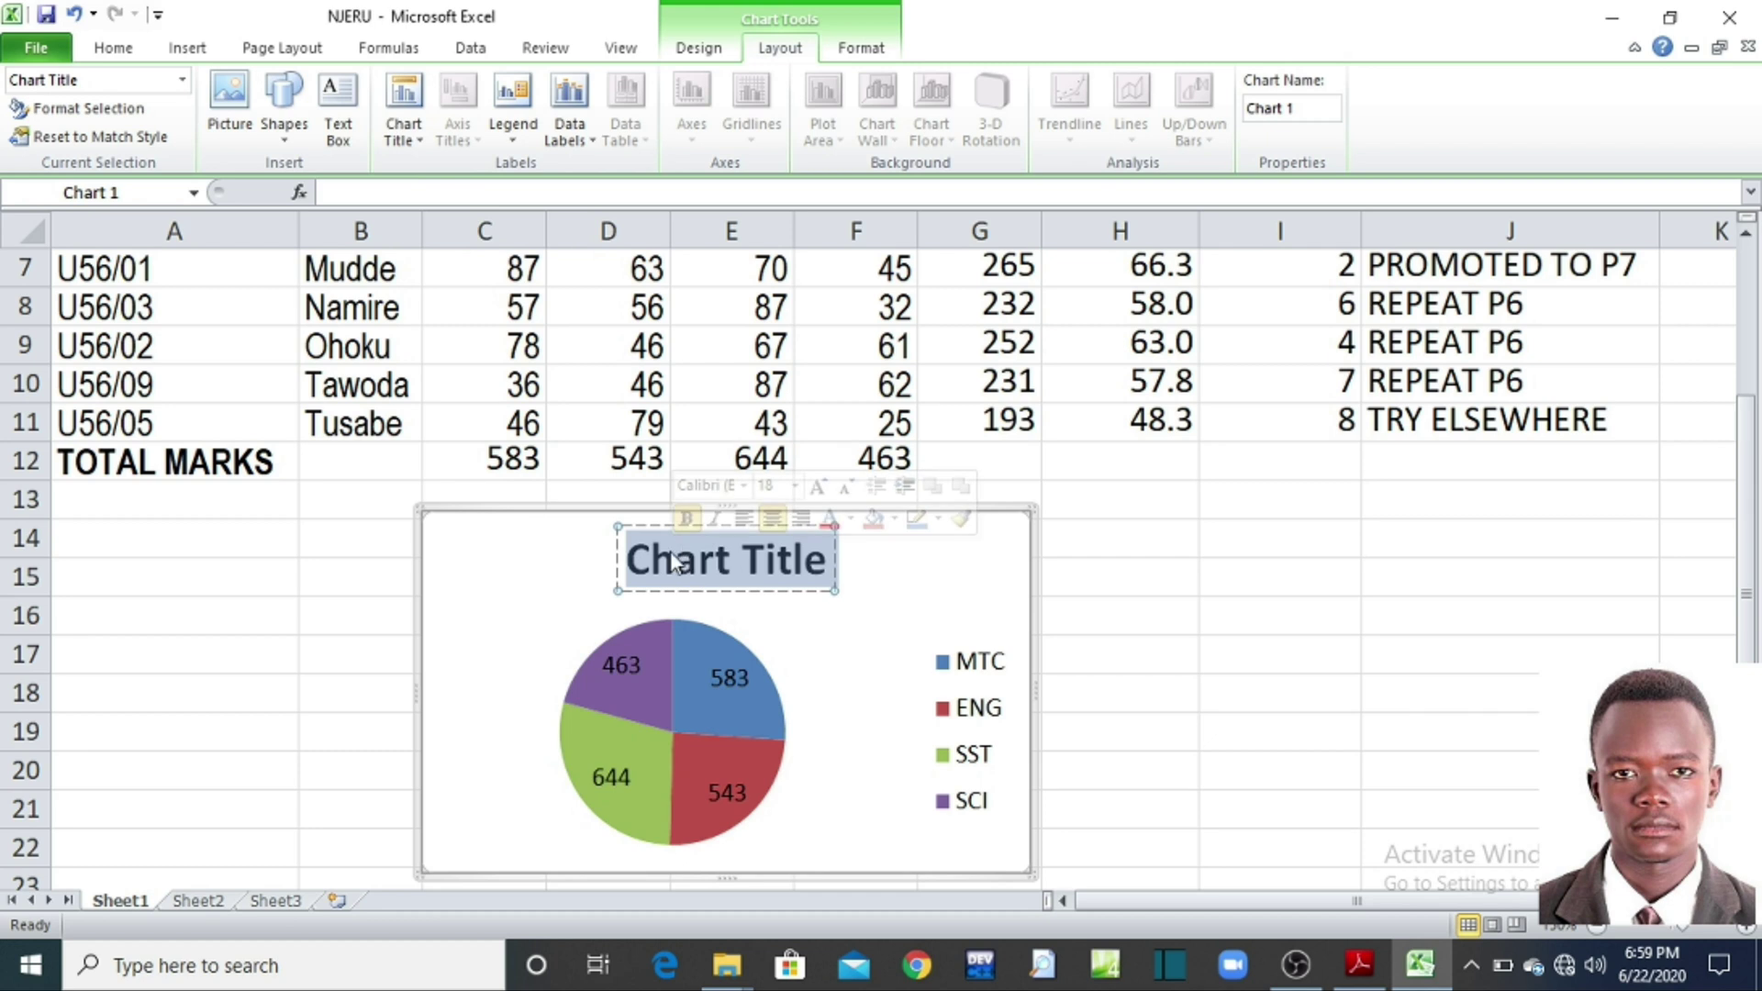
pyautogui.press('Delete')
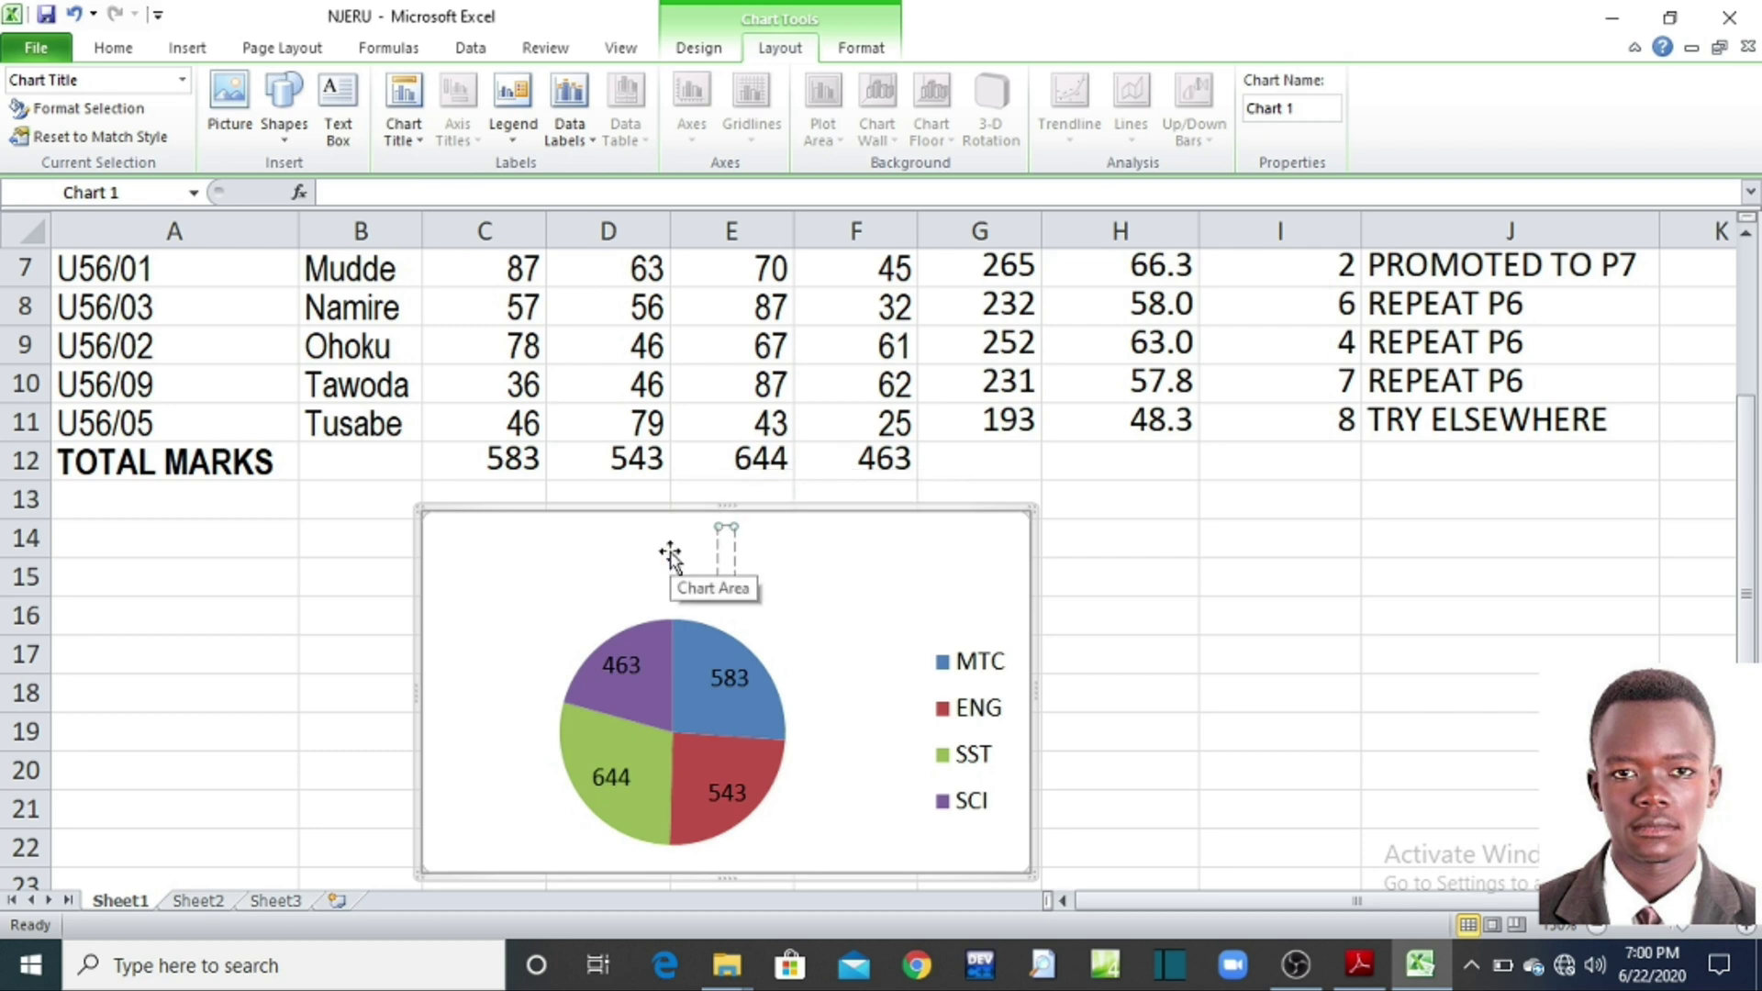
pyautogui.write('SUBJE')
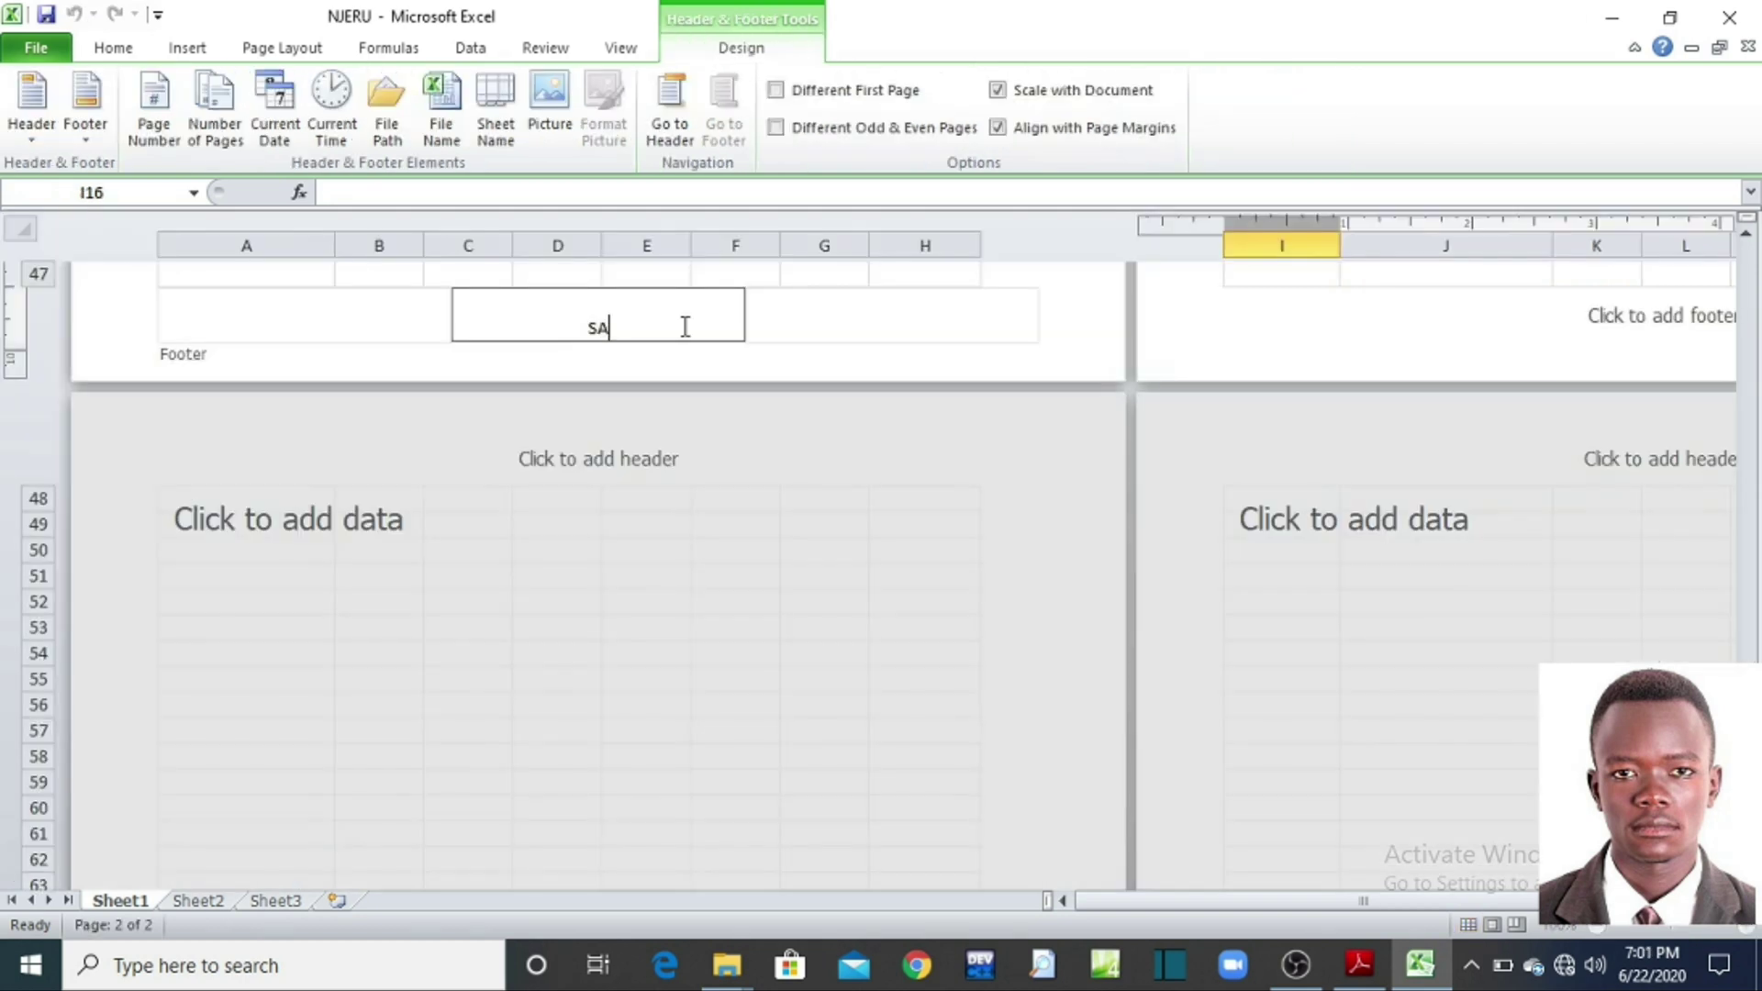
# Step: Append the author's index number after the name in the centre footer, fixing mistyped digits
pyautogui.click(828, 318)
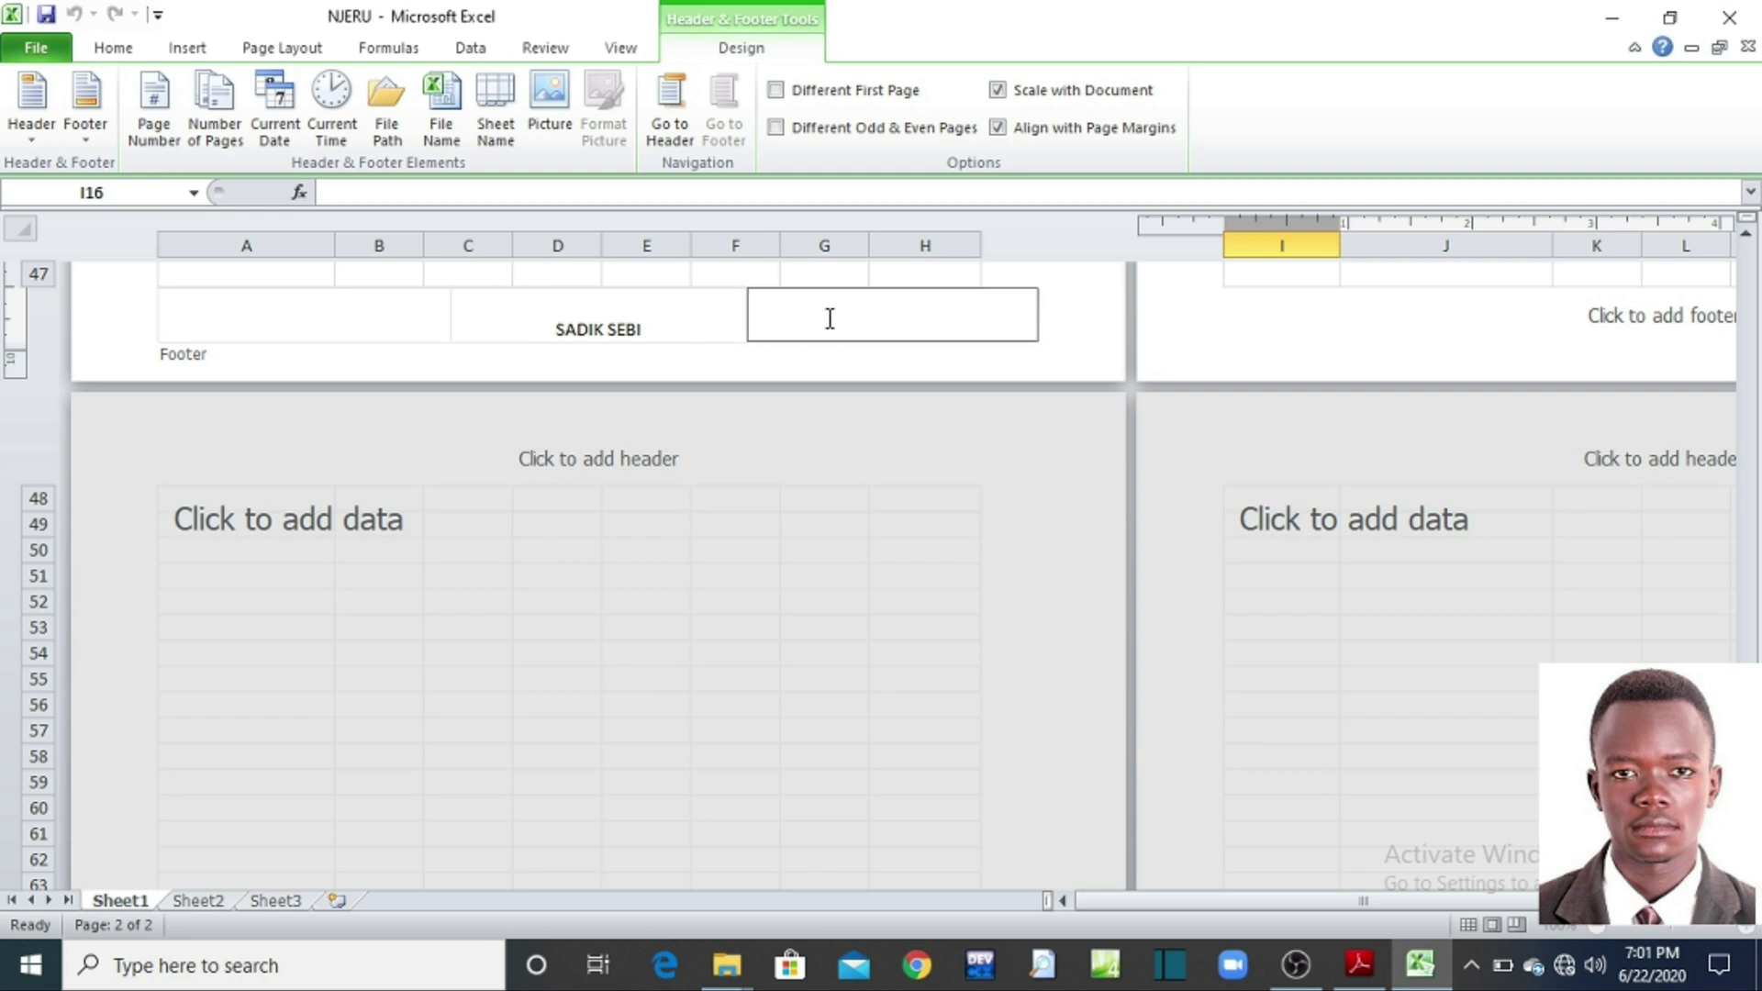
pyautogui.click(664, 326)
pyautogui.click(665, 325)
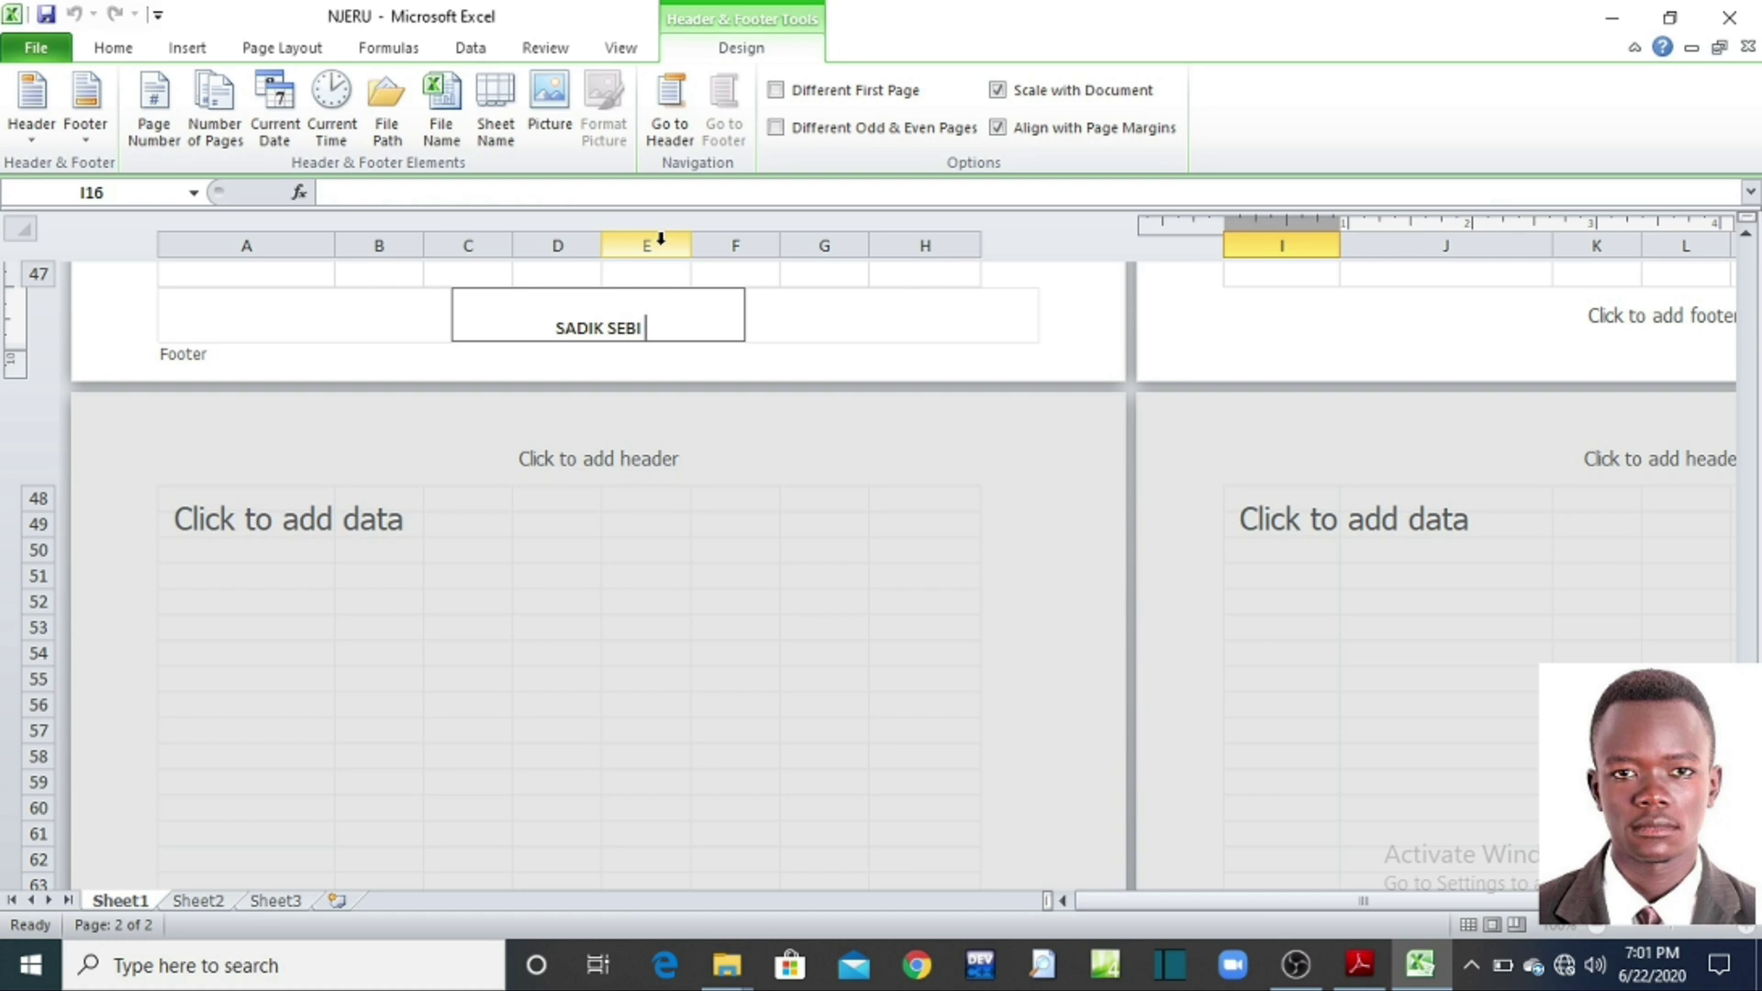
pyautogui.write('001')
pyautogui.press('BackSpace')
pyautogui.press('BackSpace')
pyautogui.press('BackSpace')
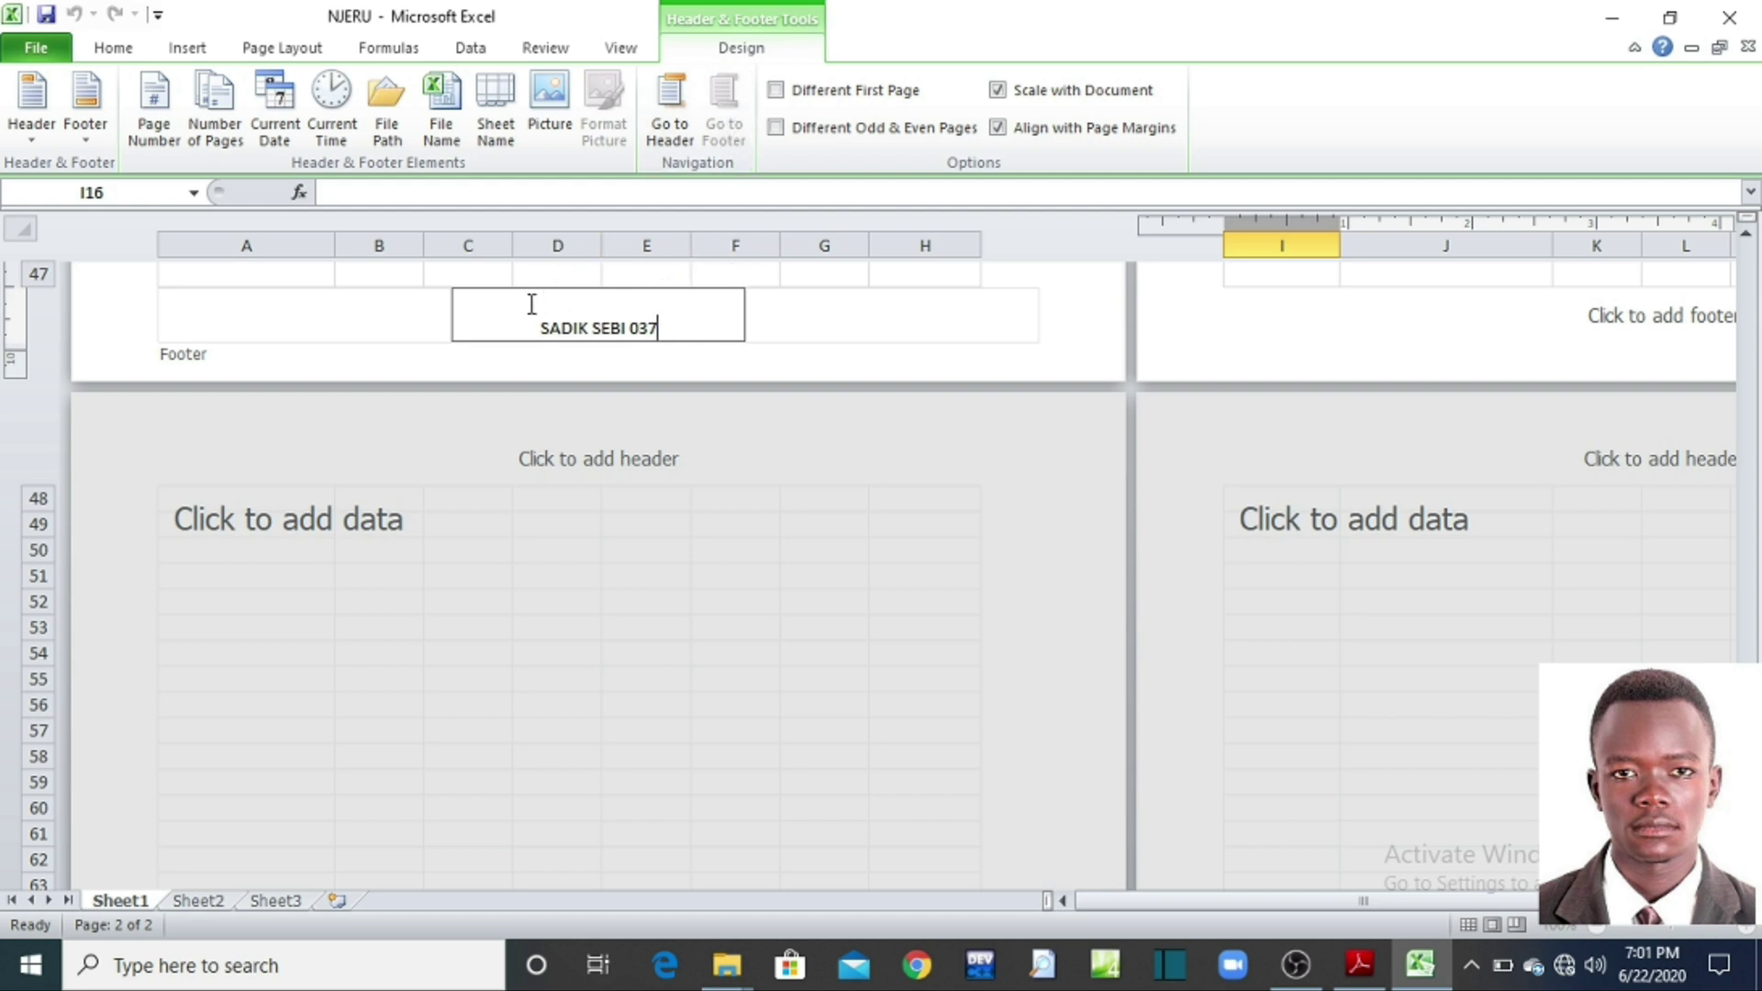
pyautogui.click(392, 277)
pyautogui.scroll(1, 404, 266)
pyautogui.click(409, 303)
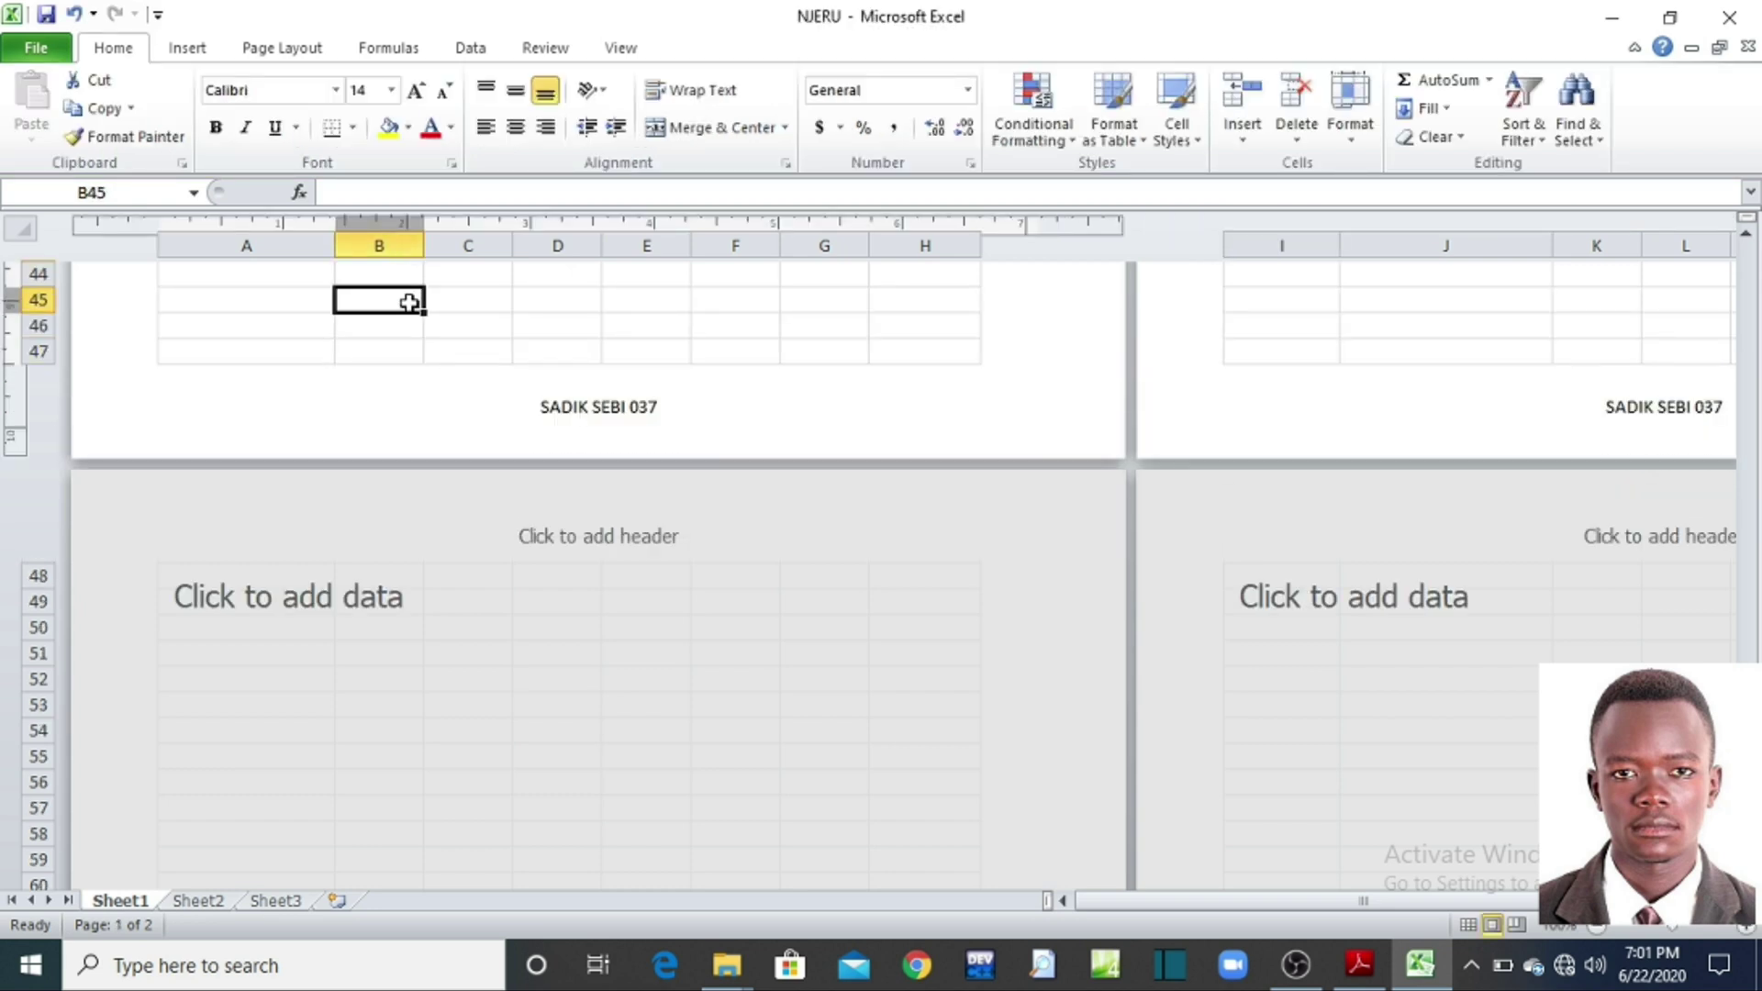
# Step: Switch back to Normal view at the top of the sheet and bring up the exercise PDF
pyautogui.click(620, 50)
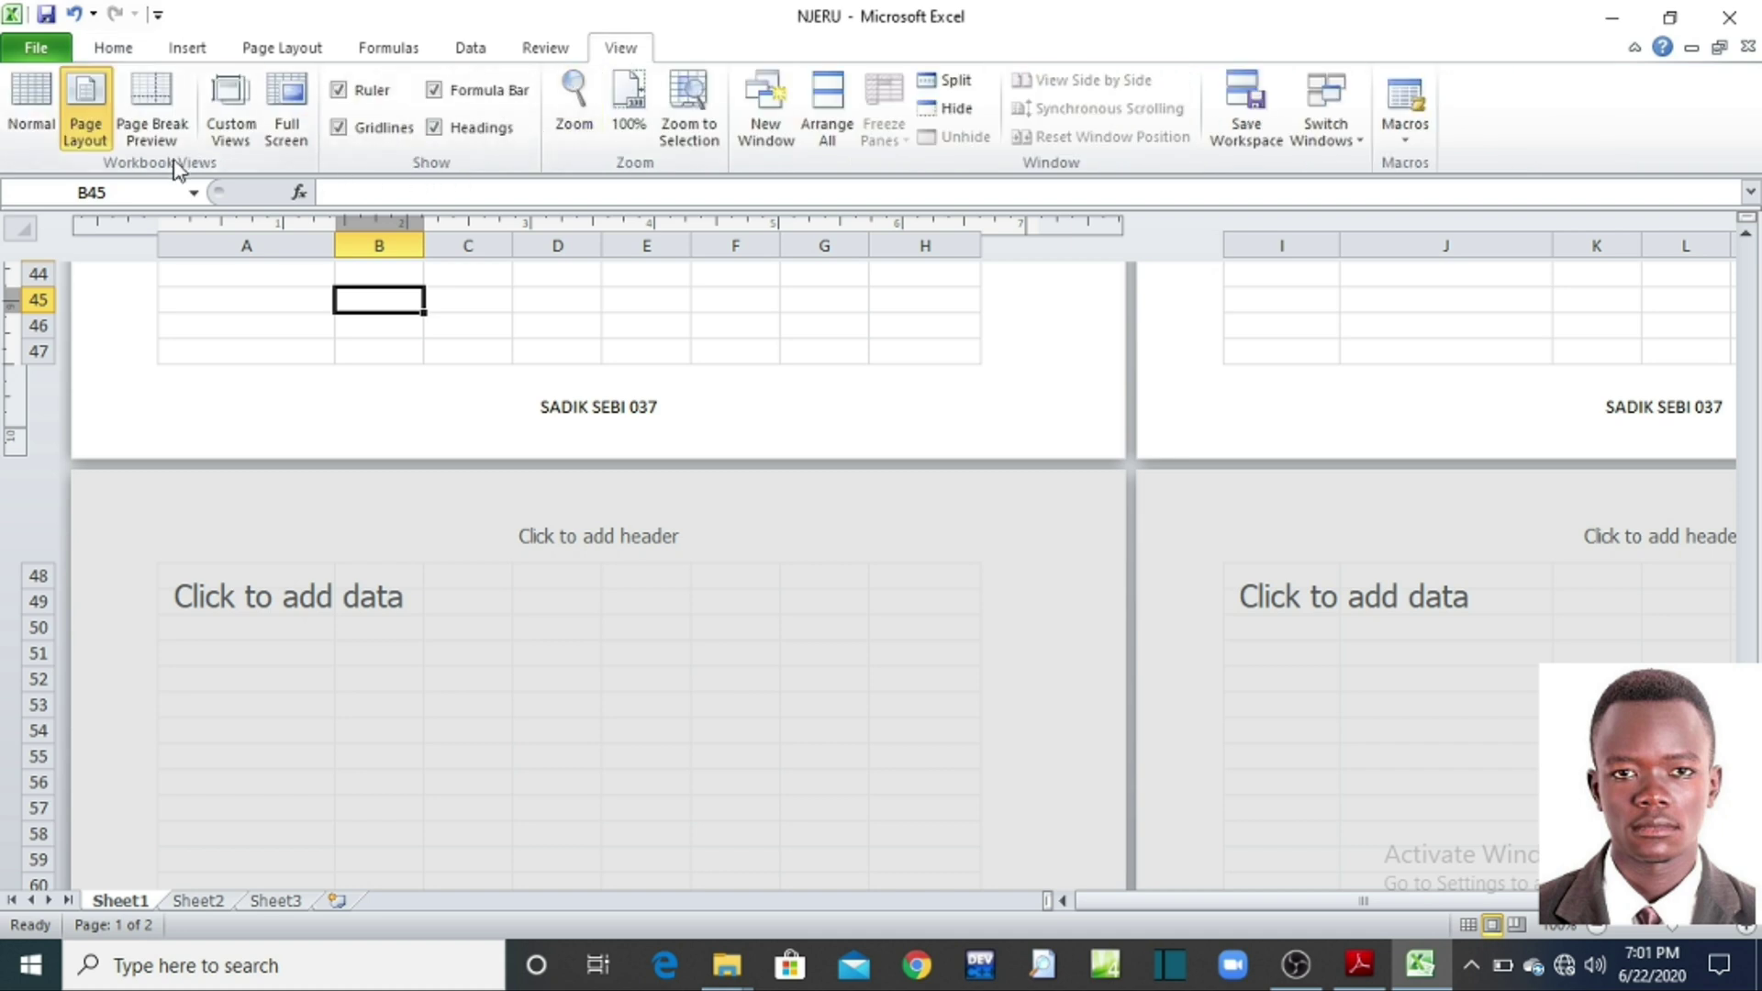
pyautogui.click(34, 118)
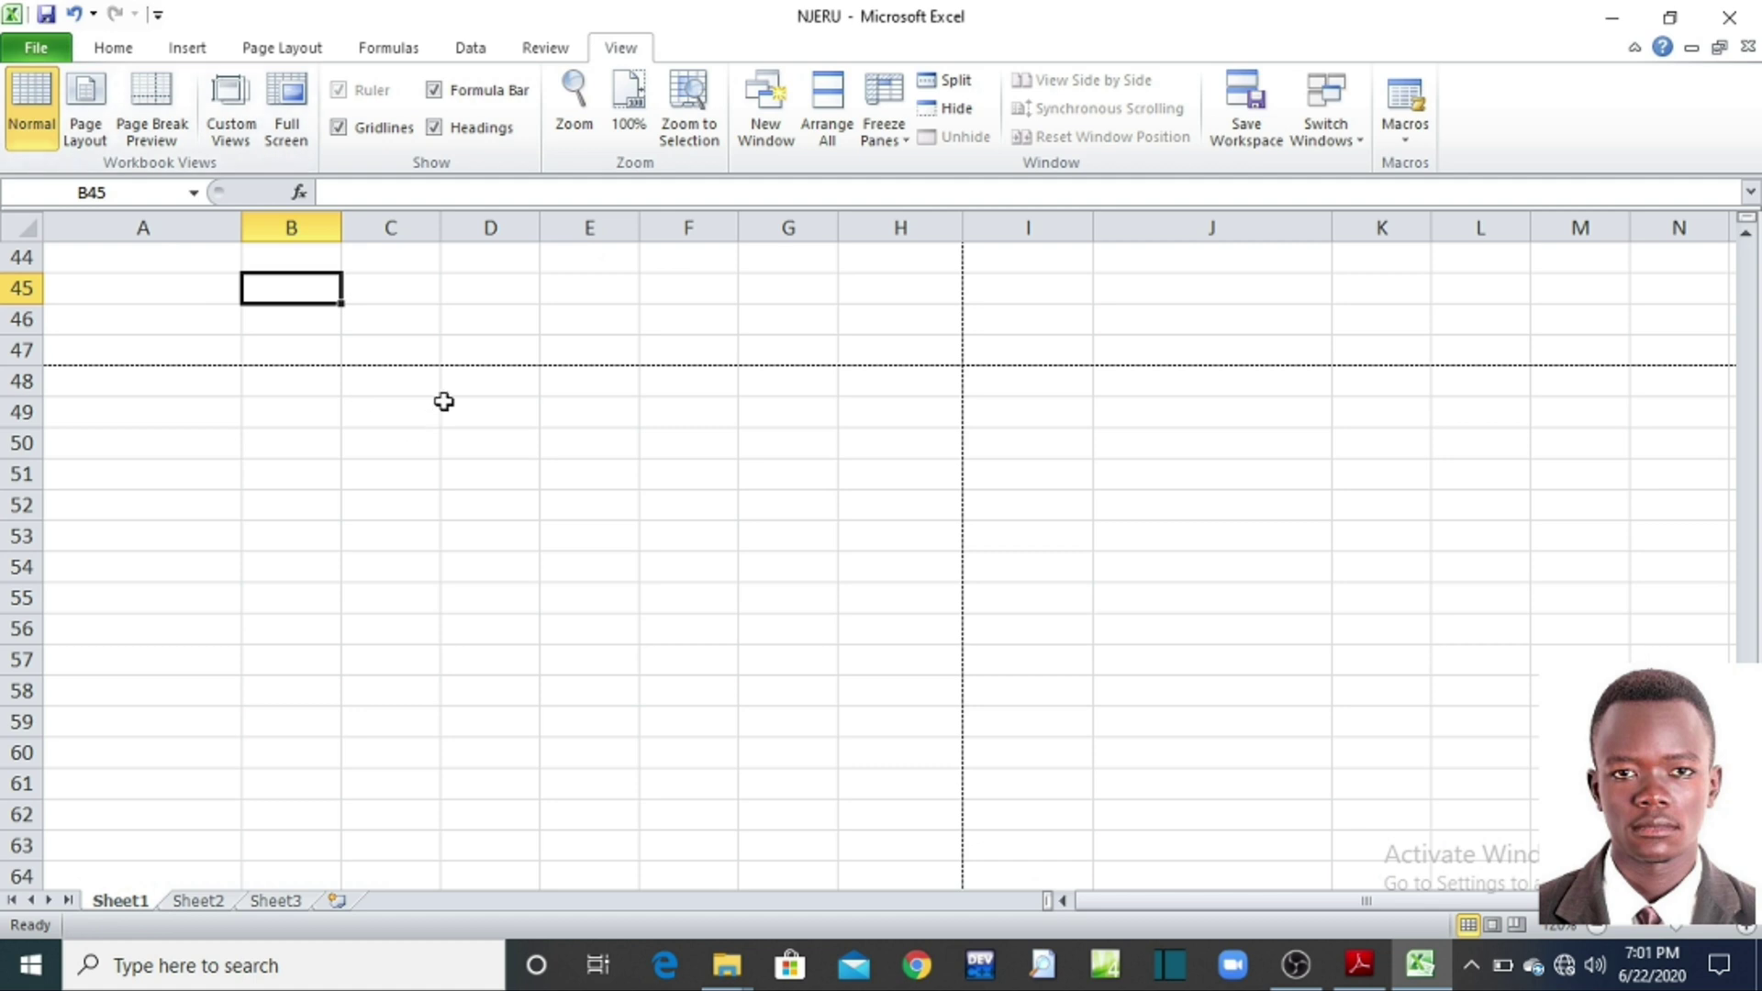
pyautogui.scroll(15, 1749, 273)
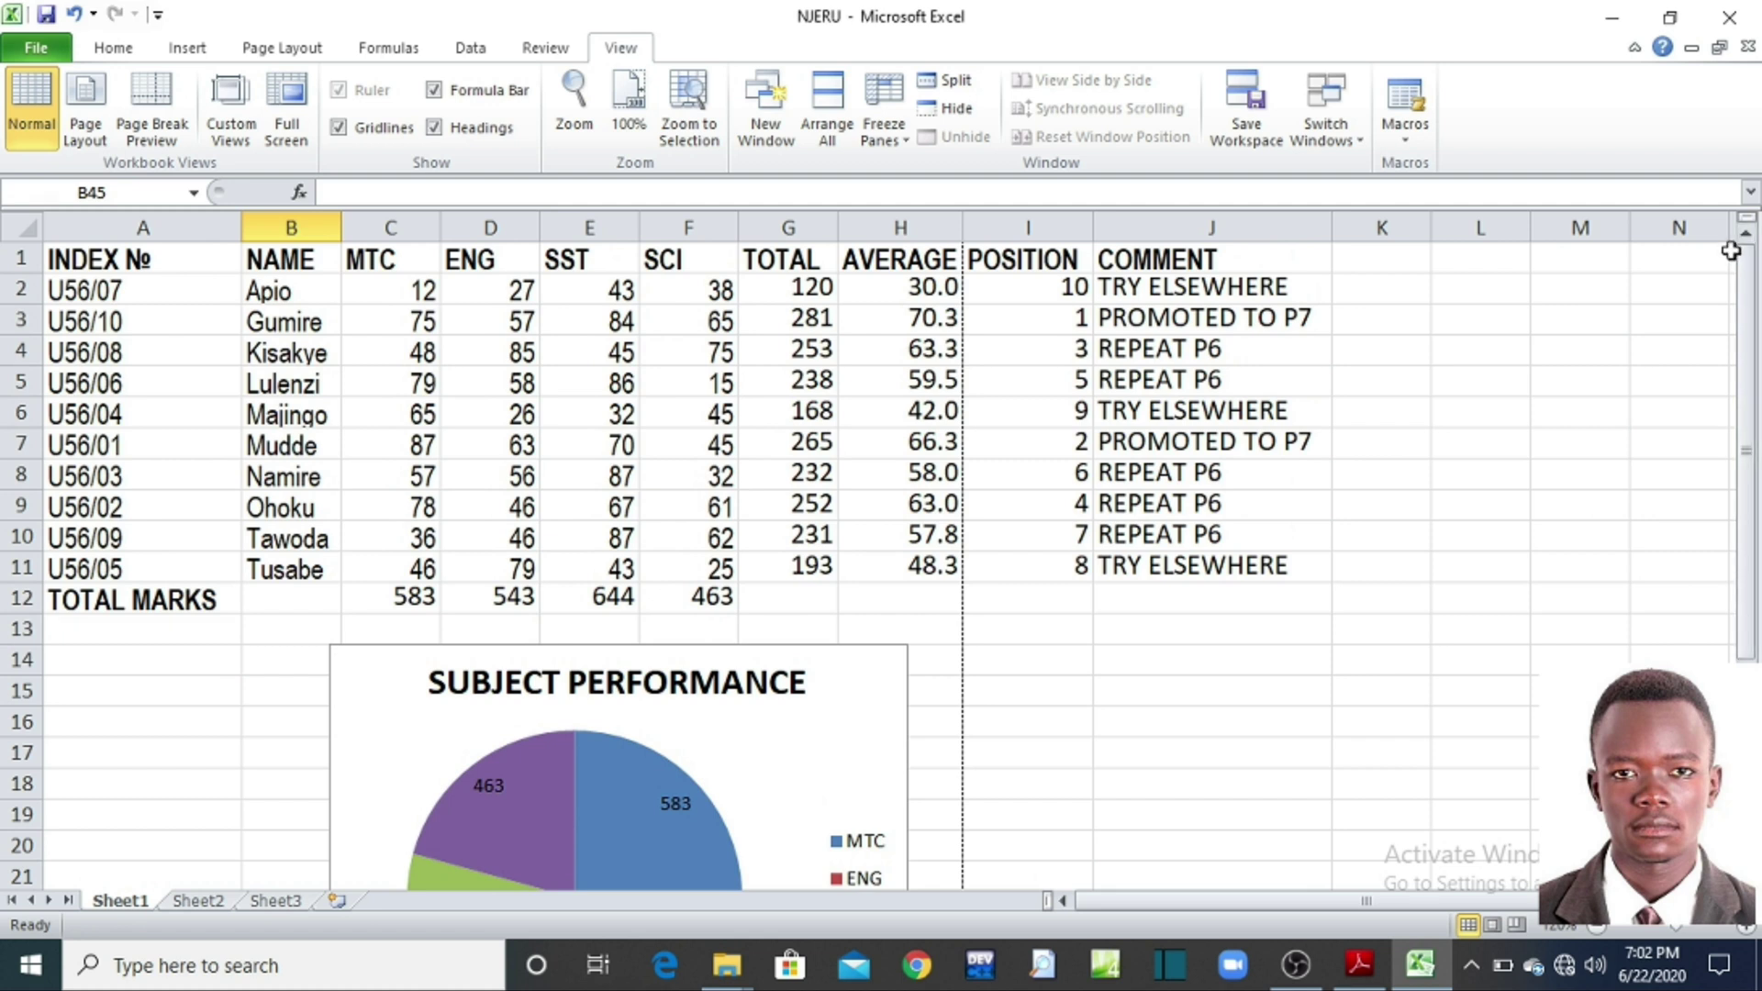
pyautogui.click(1403, 636)
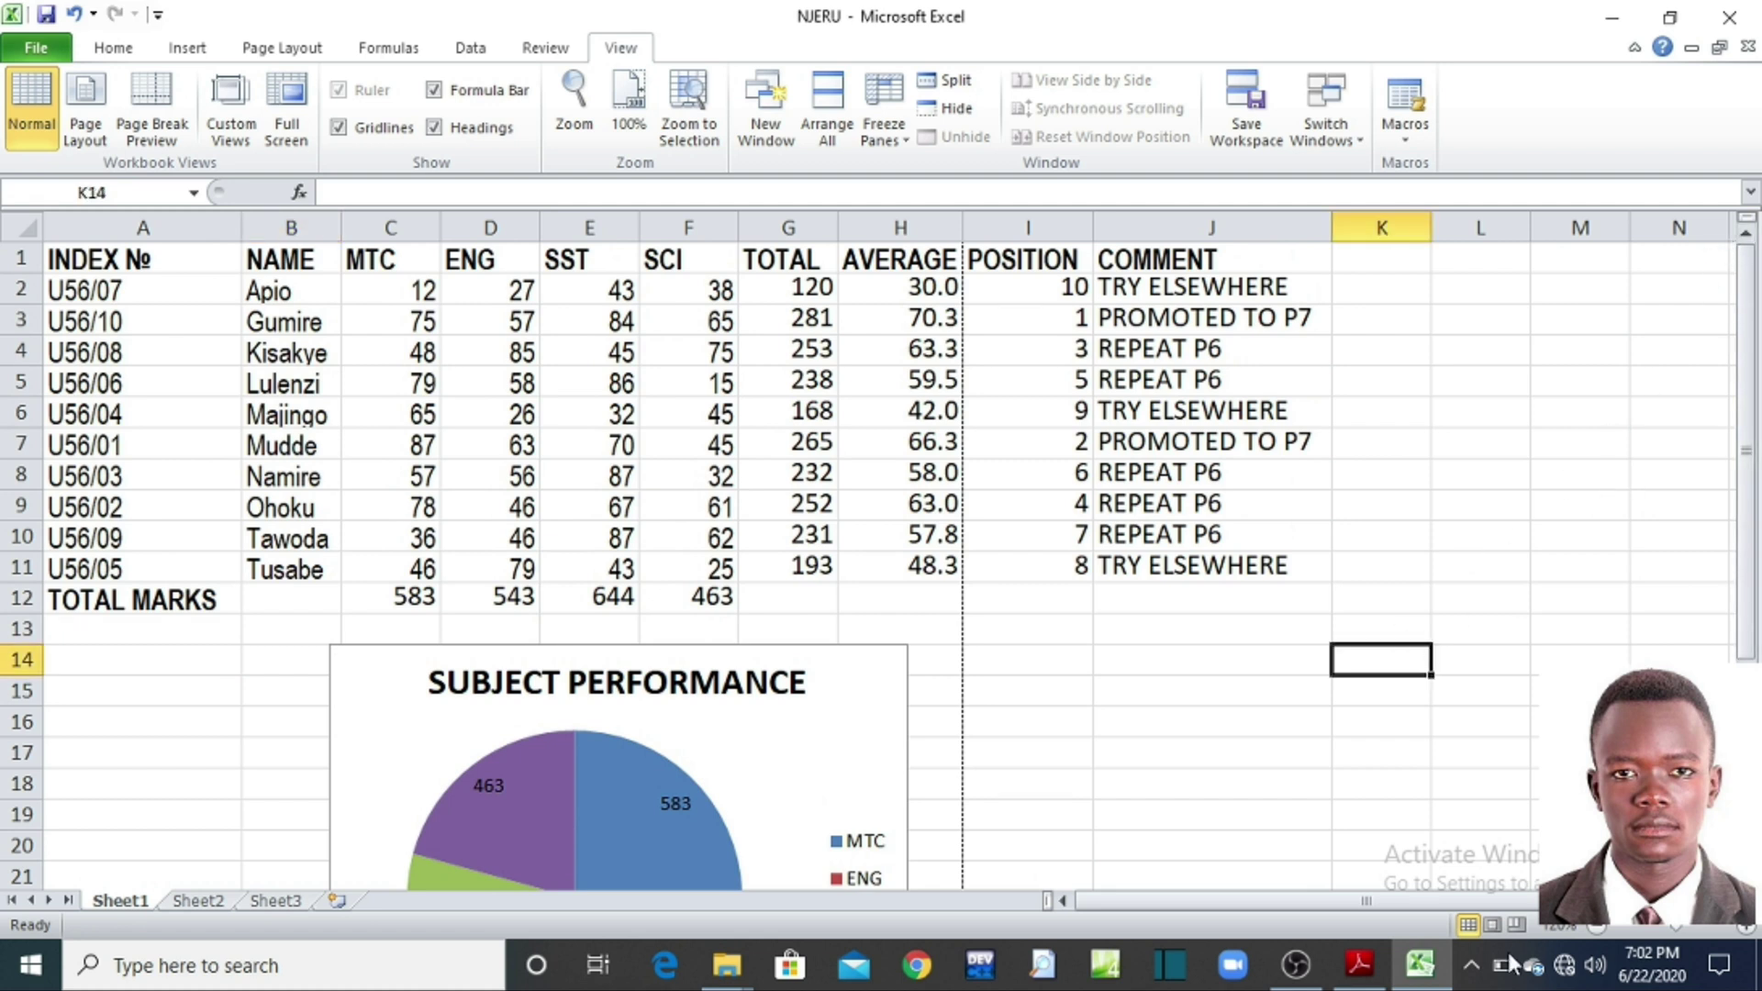
pyautogui.click(1345, 964)
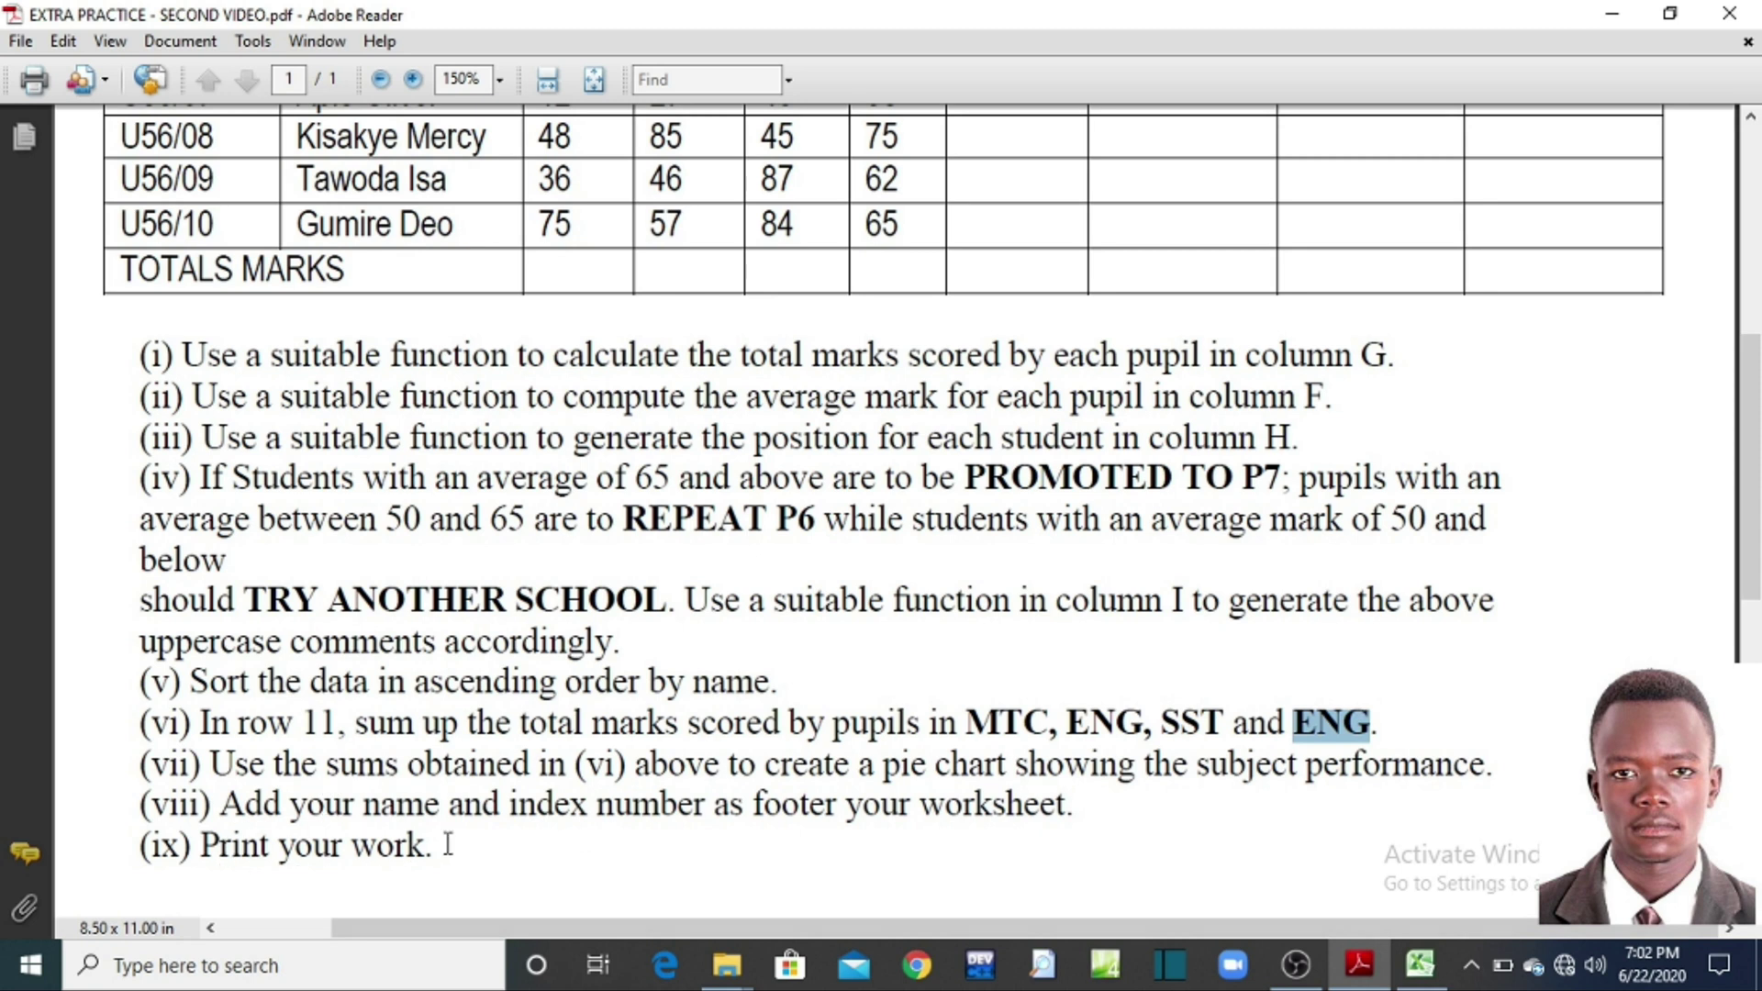
pyautogui.scroll(3, 1006, 322)
pyautogui.scroll(4, 1007, 322)
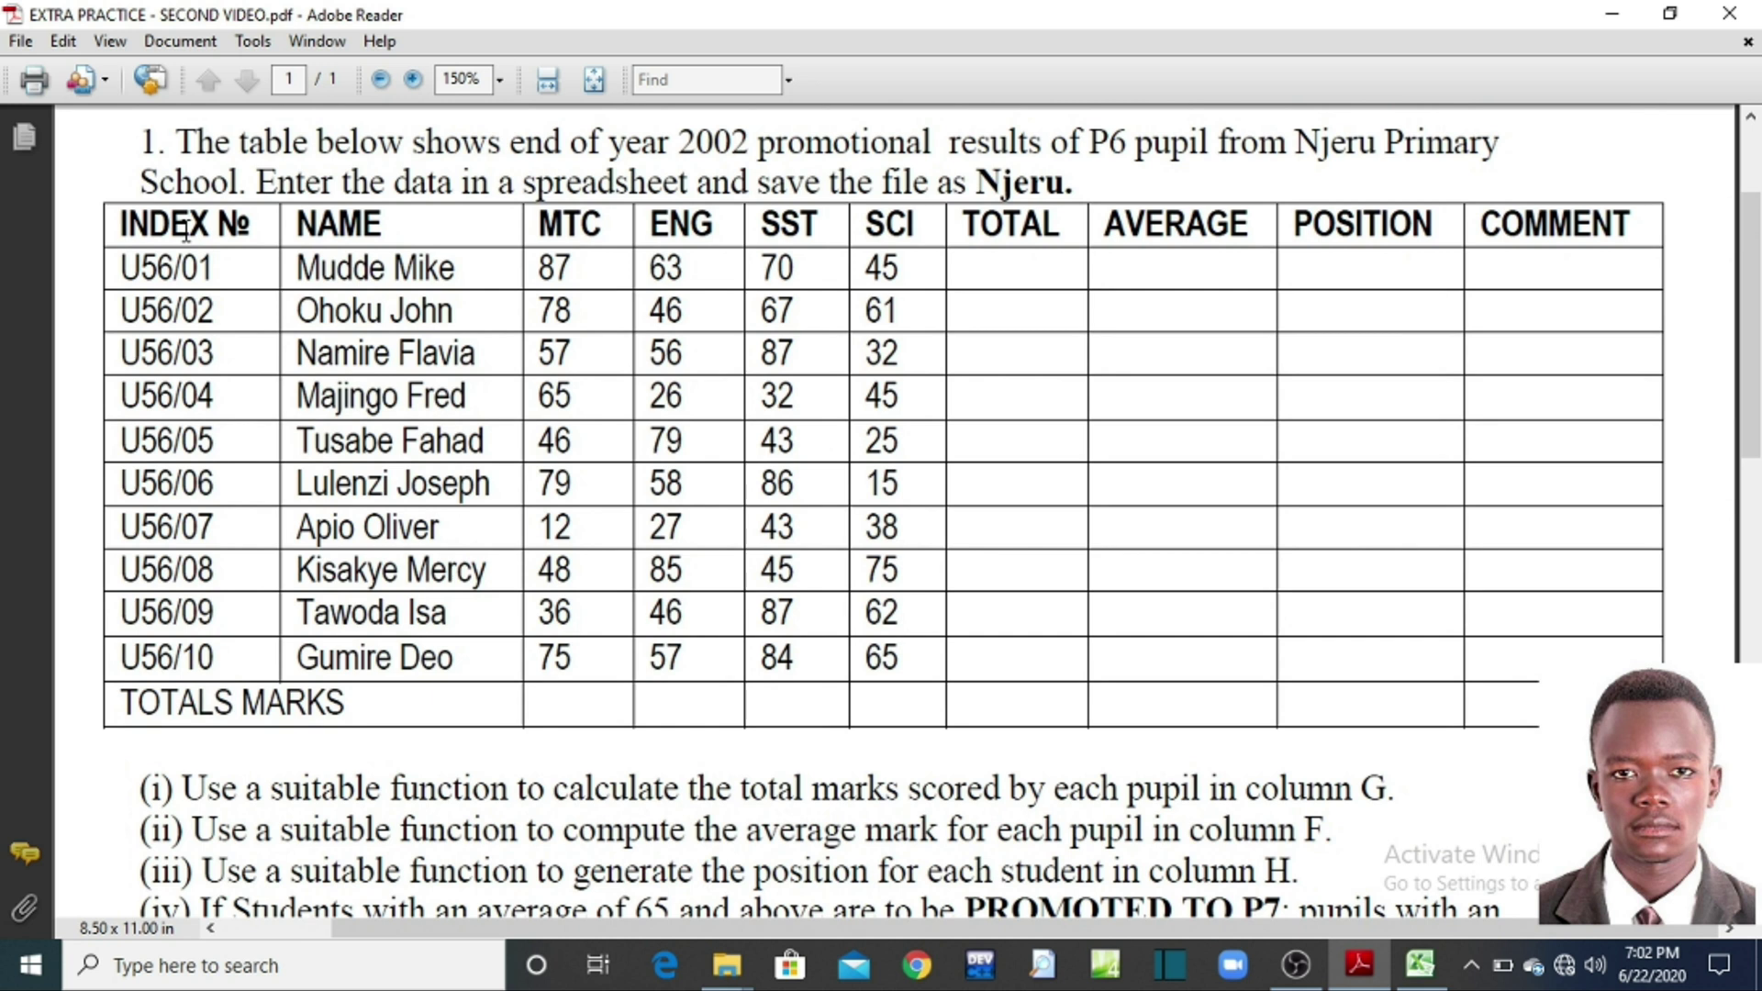
# Step: Highlight the first rows of the PDF's results table, then switch back to the NJERU workbook
pyautogui.moveTo(187, 229); pyautogui.dragTo(605, 293)
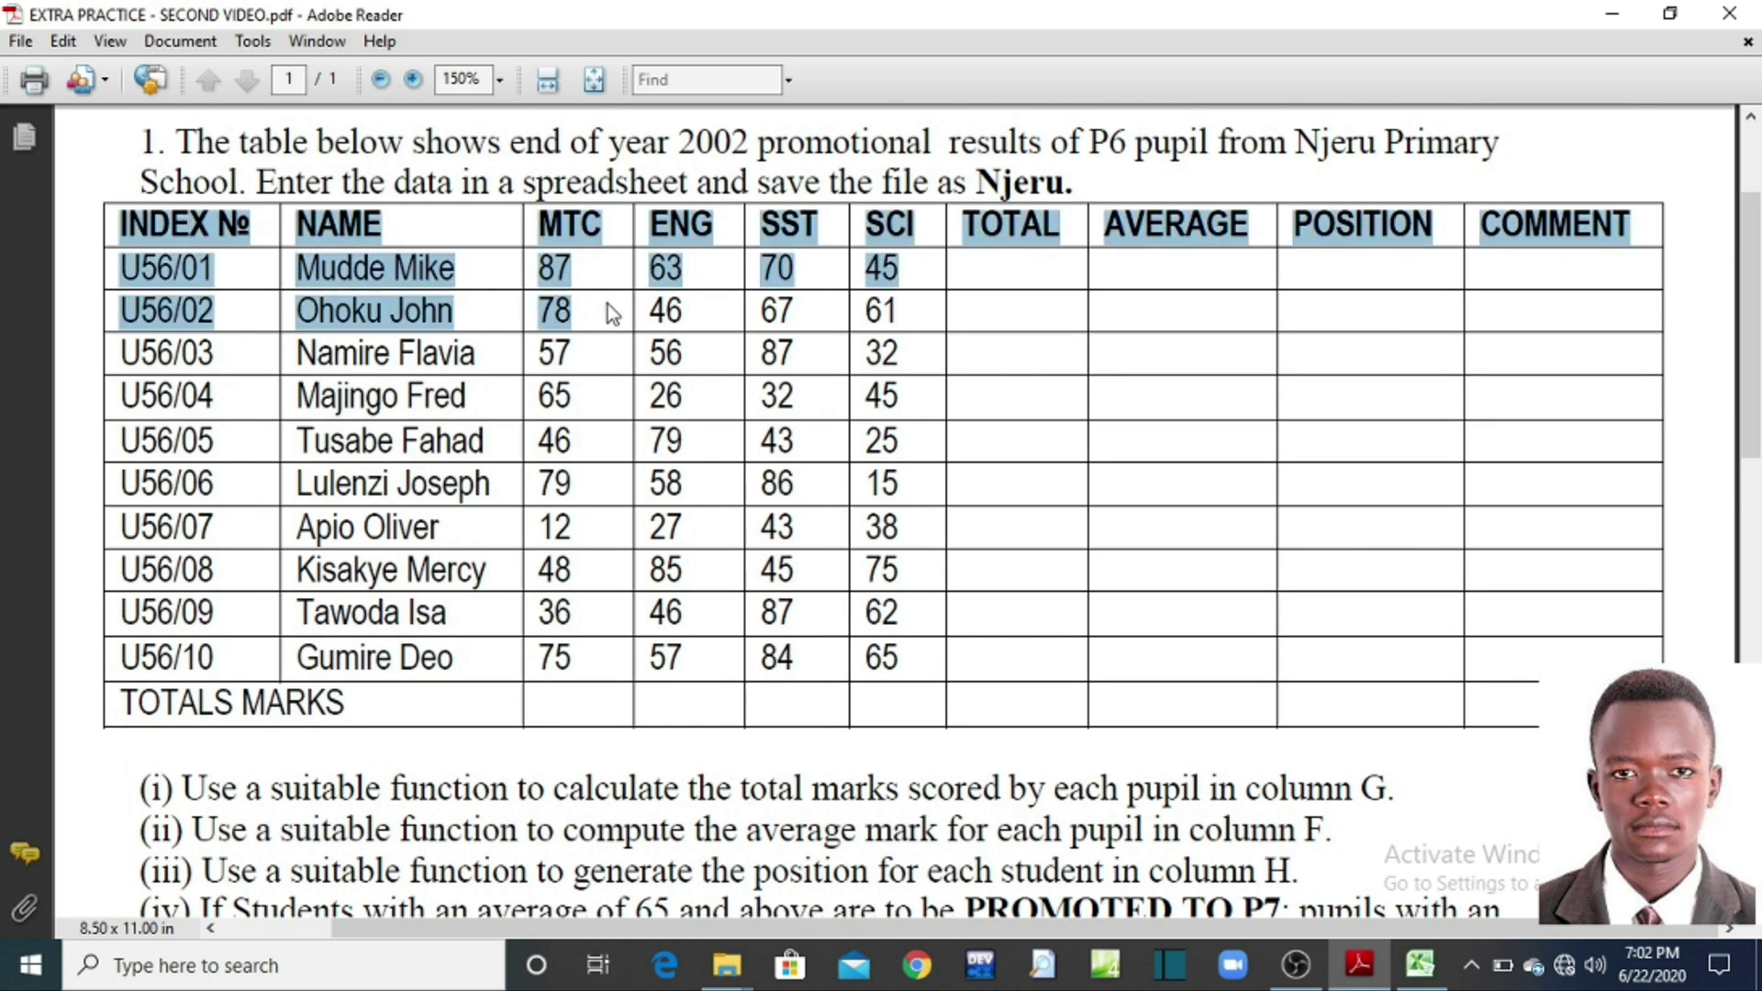
pyautogui.click(607, 303)
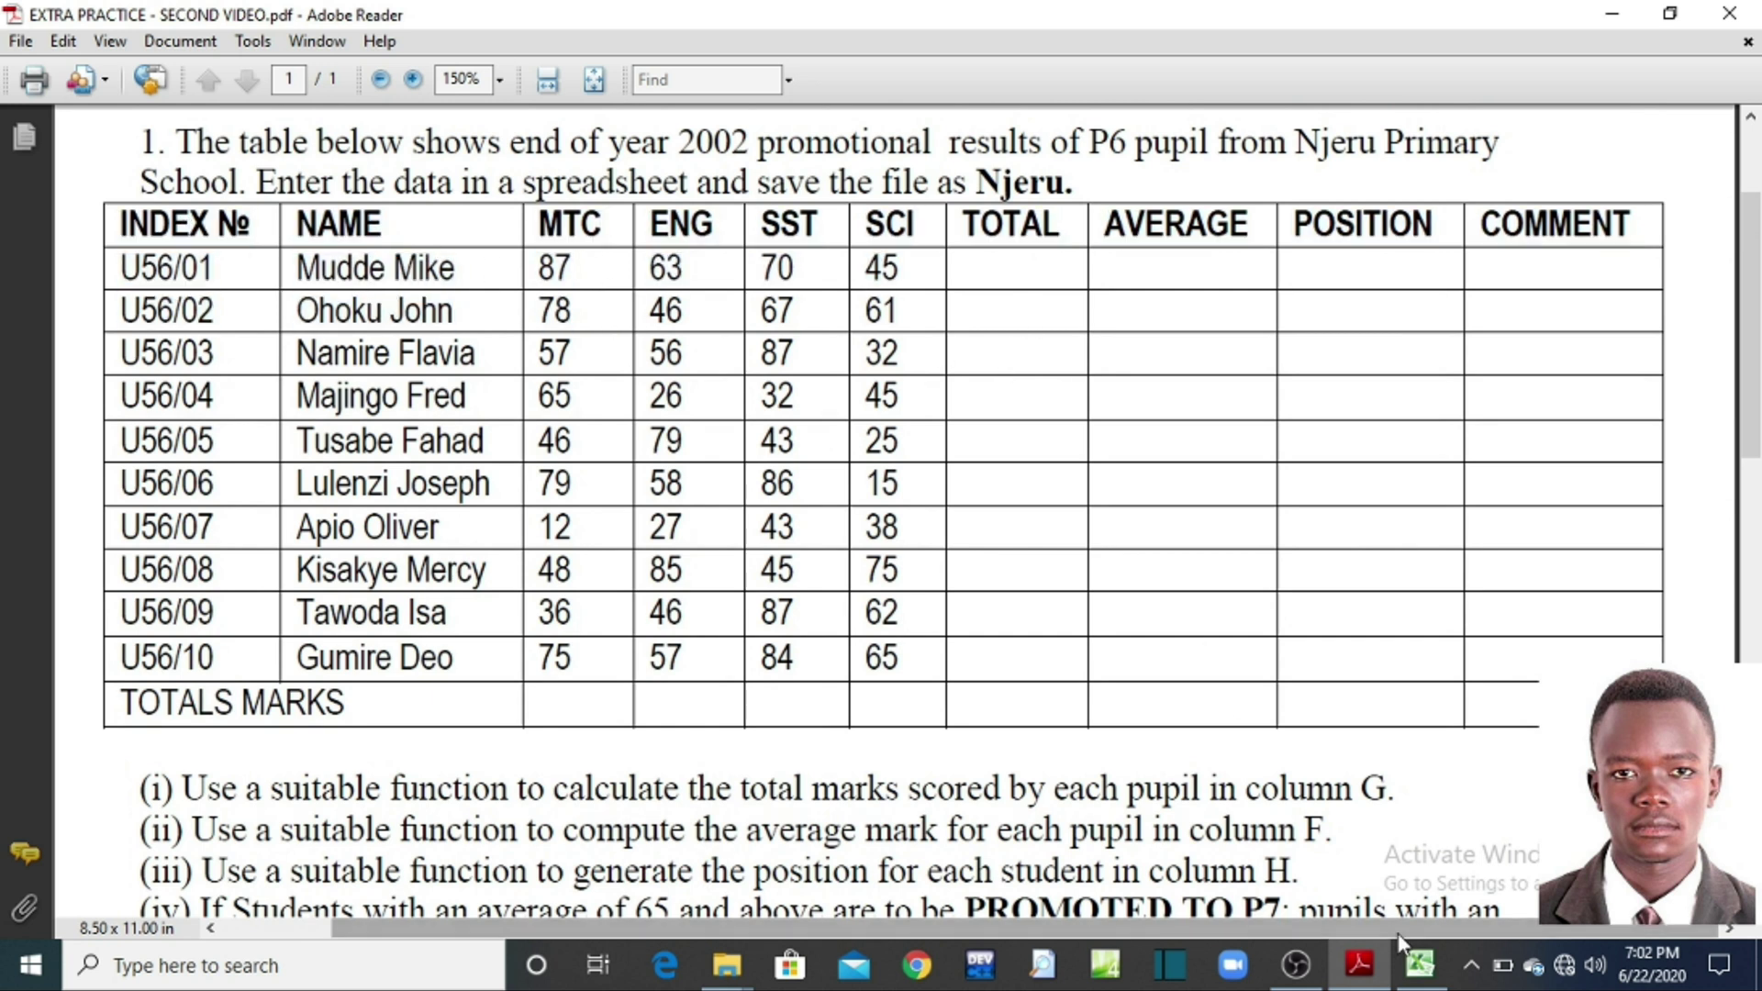
pyautogui.click(1419, 964)
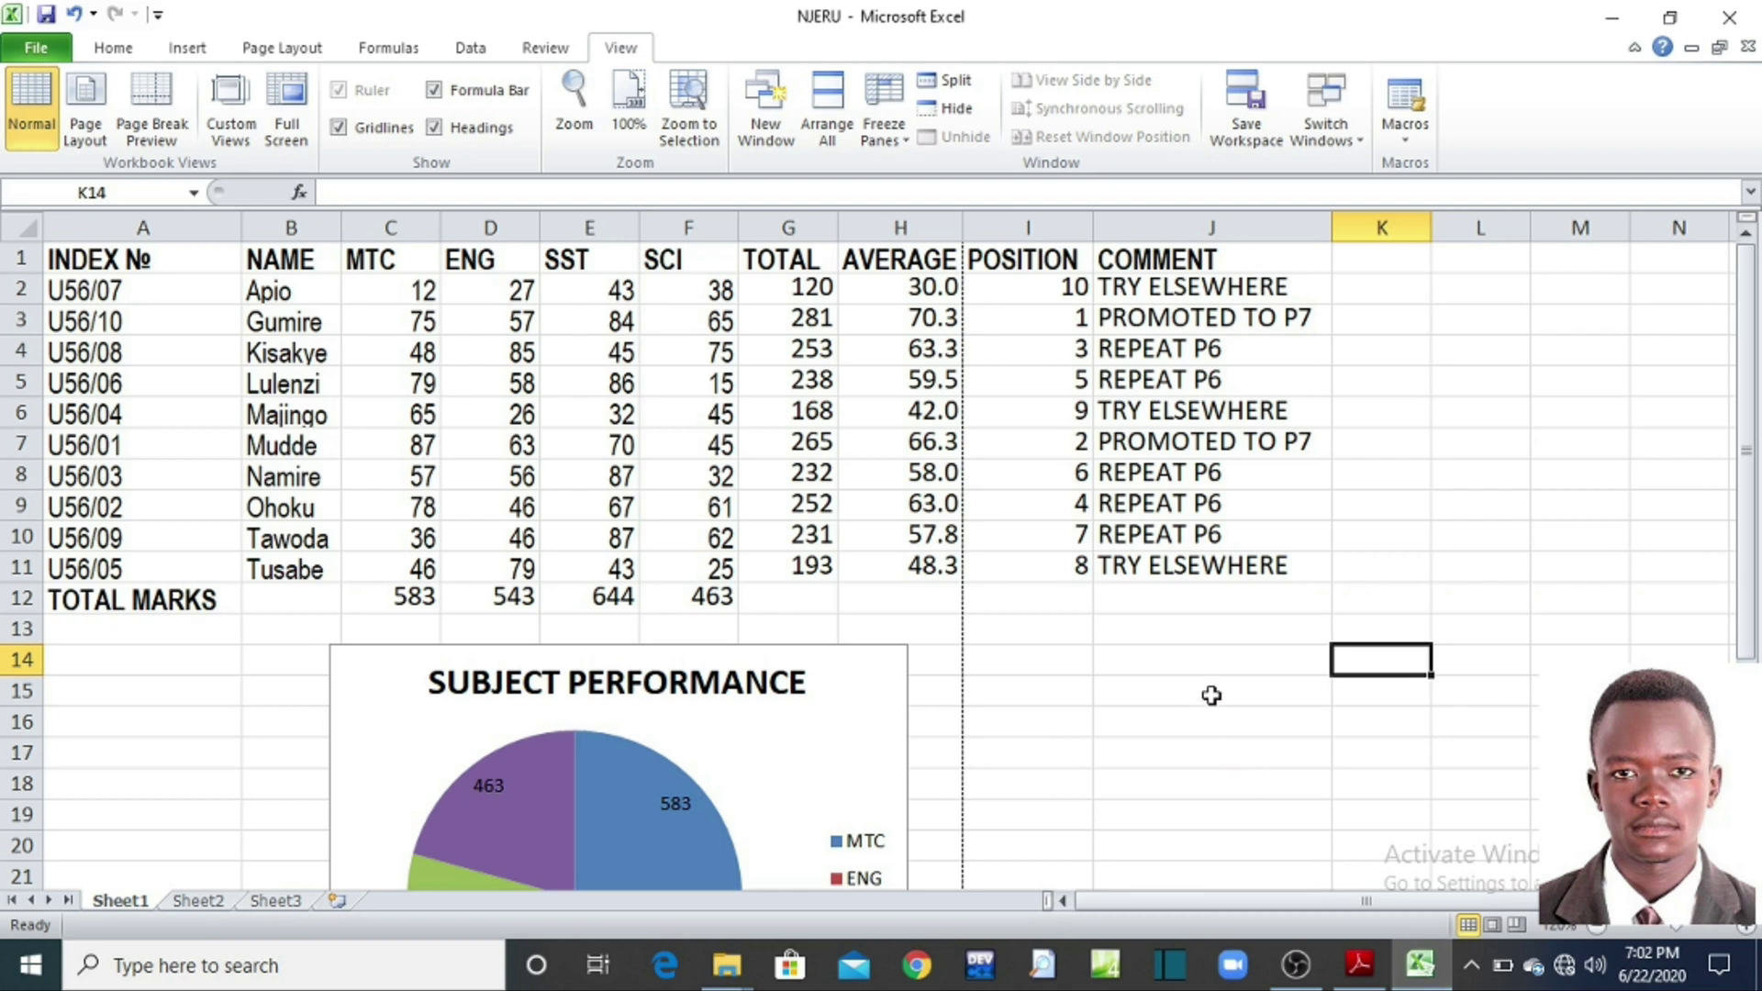
# Step: Apply All Borders to the marks table A1:J12, including the TOTAL MARKS row
pyautogui.click(1208, 695)
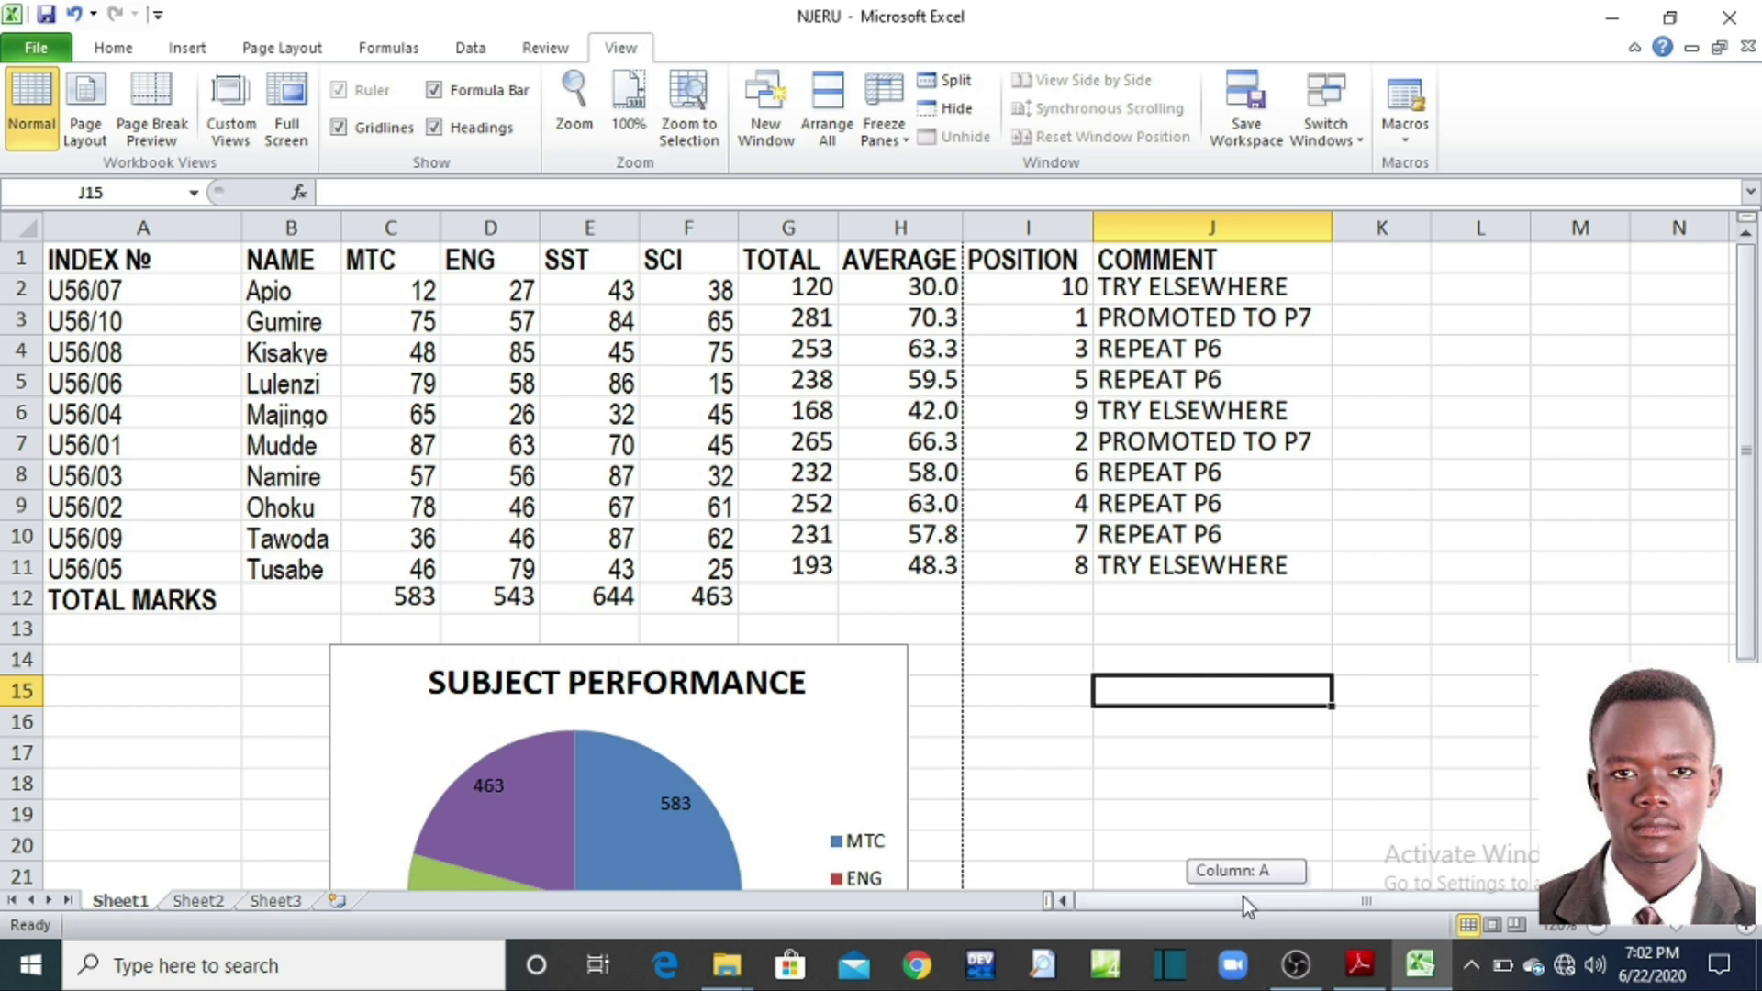
pyautogui.moveTo(83, 259); pyautogui.dragTo(1249, 593)
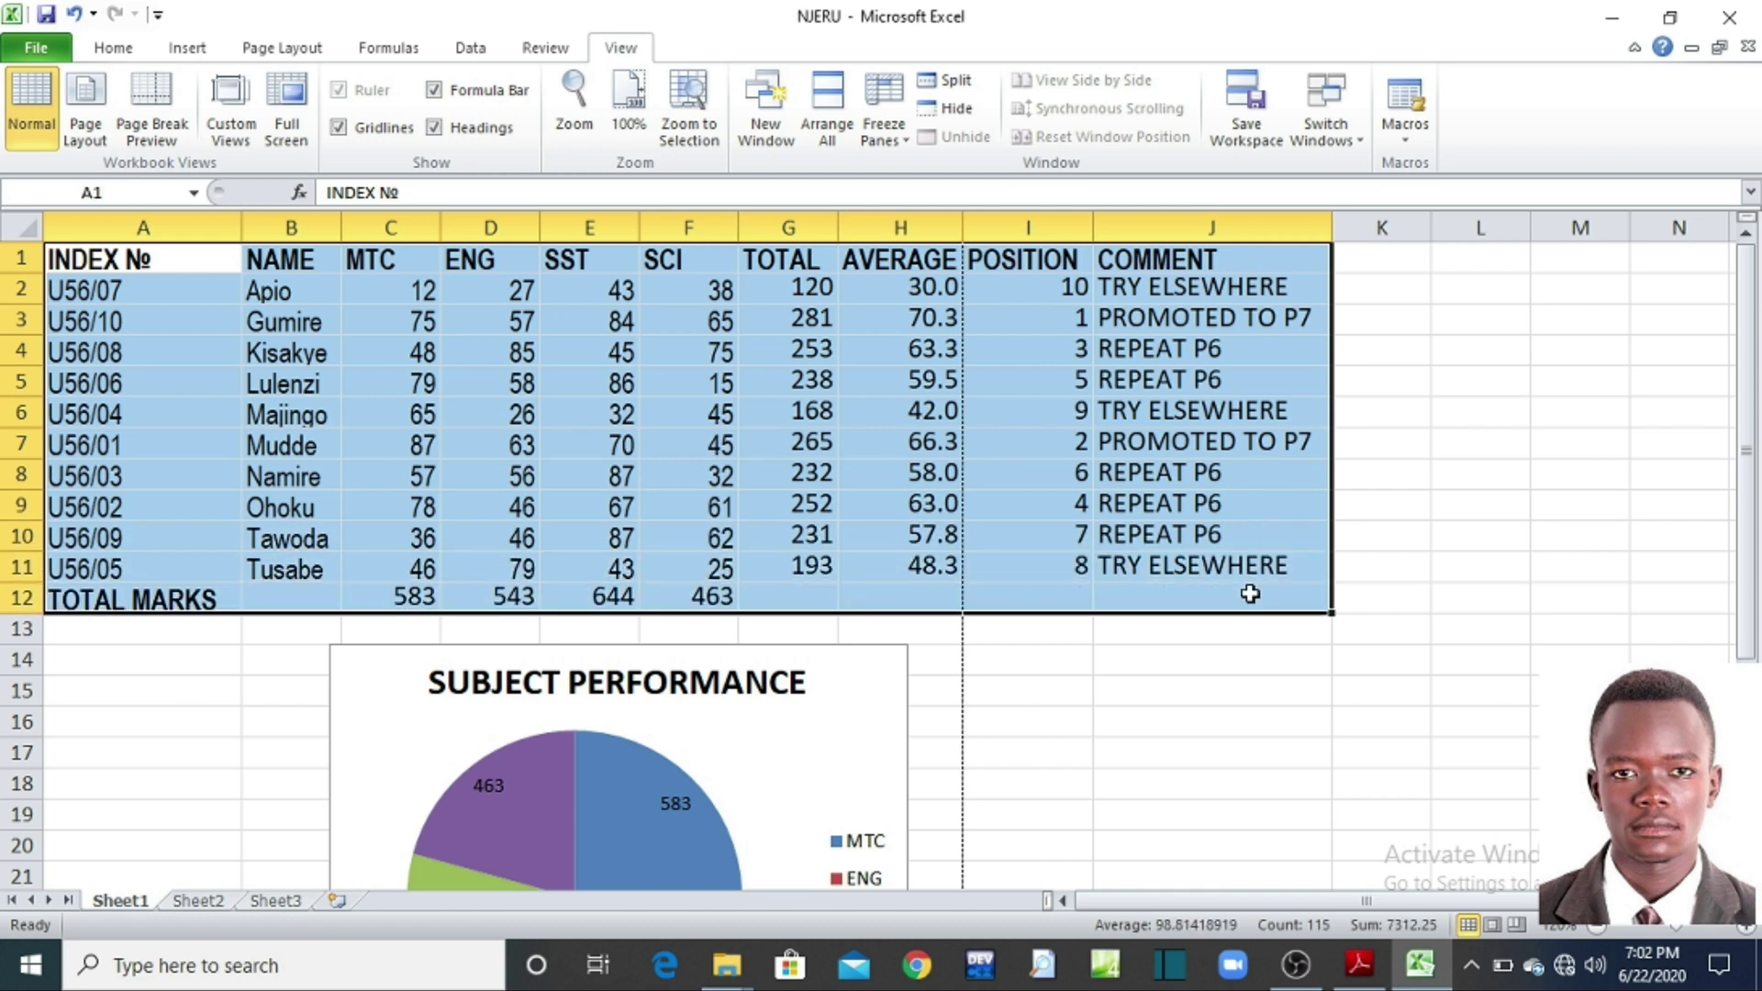
pyautogui.click(114, 52)
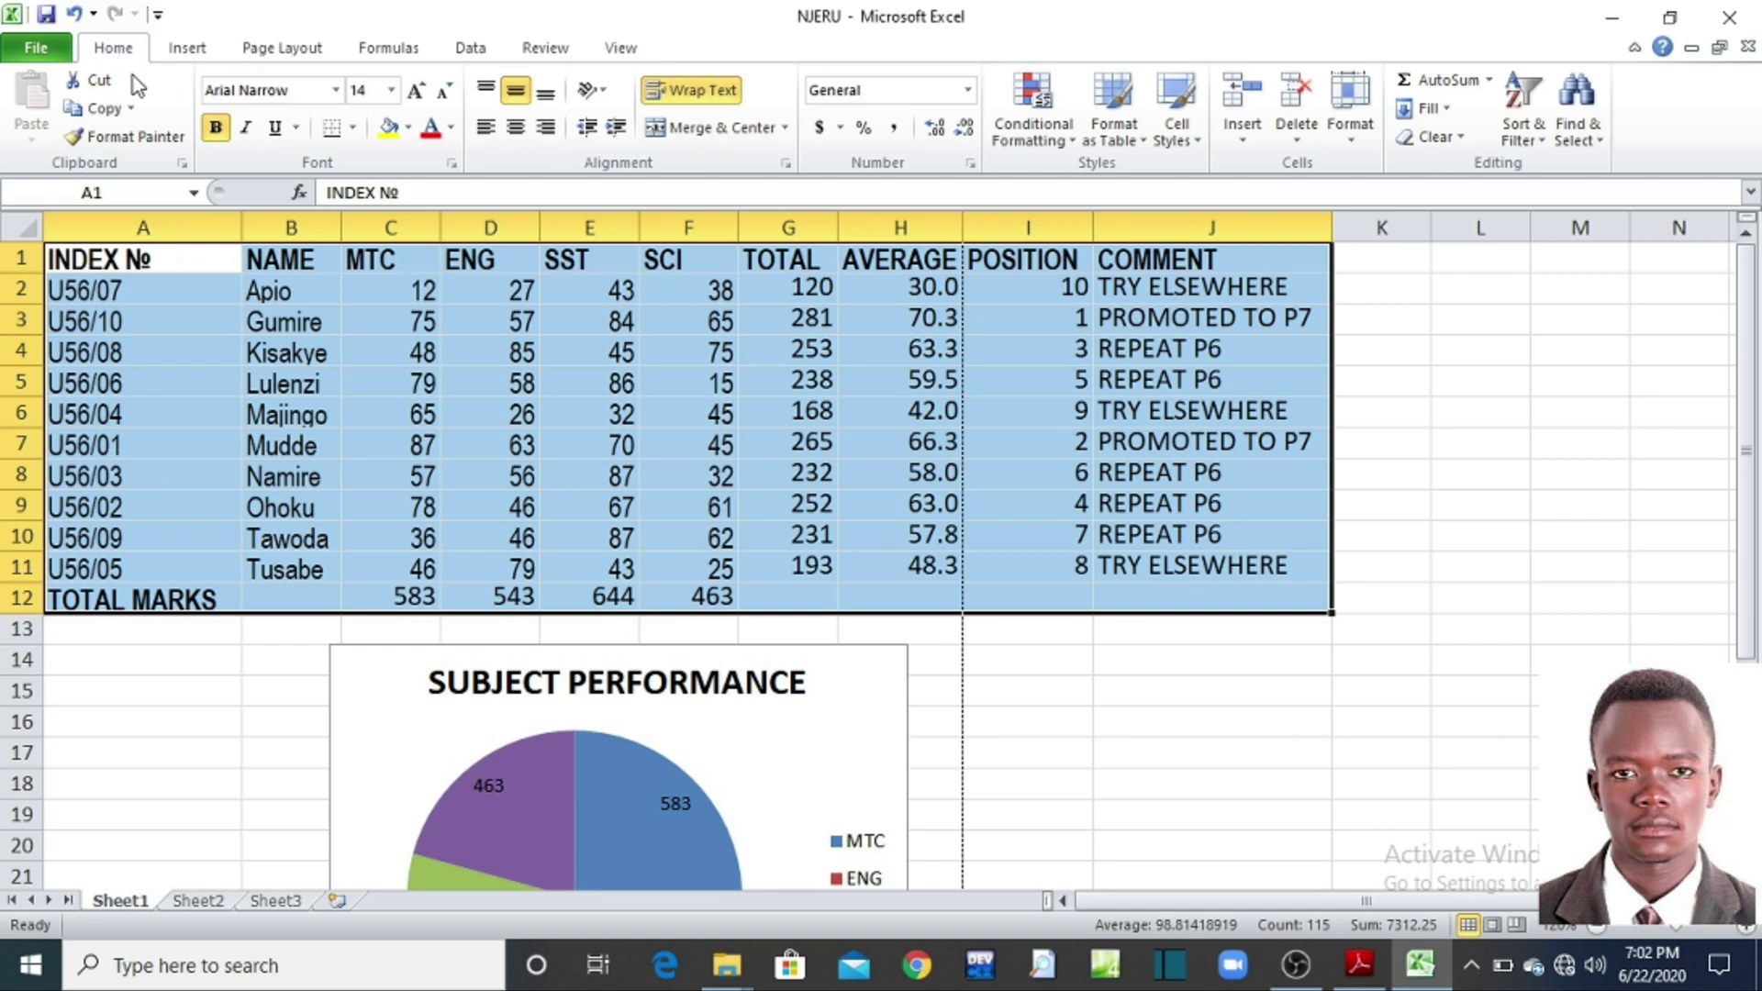
pyautogui.click(355, 130)
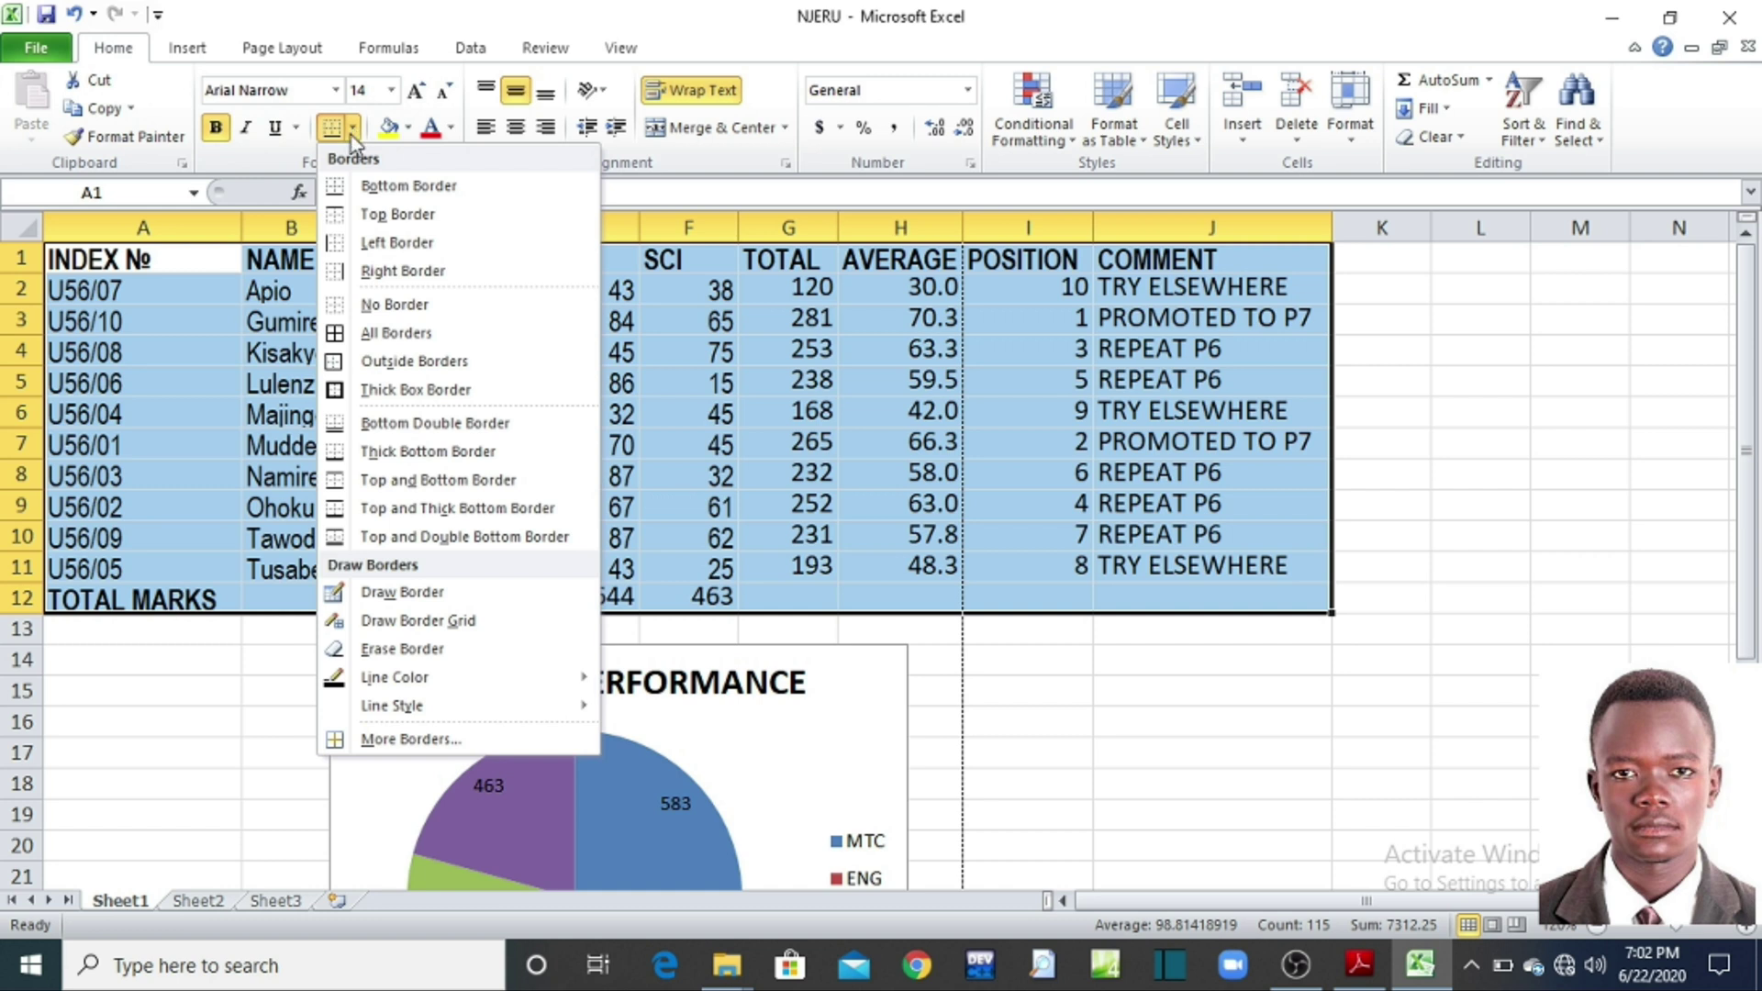
pyautogui.click(366, 335)
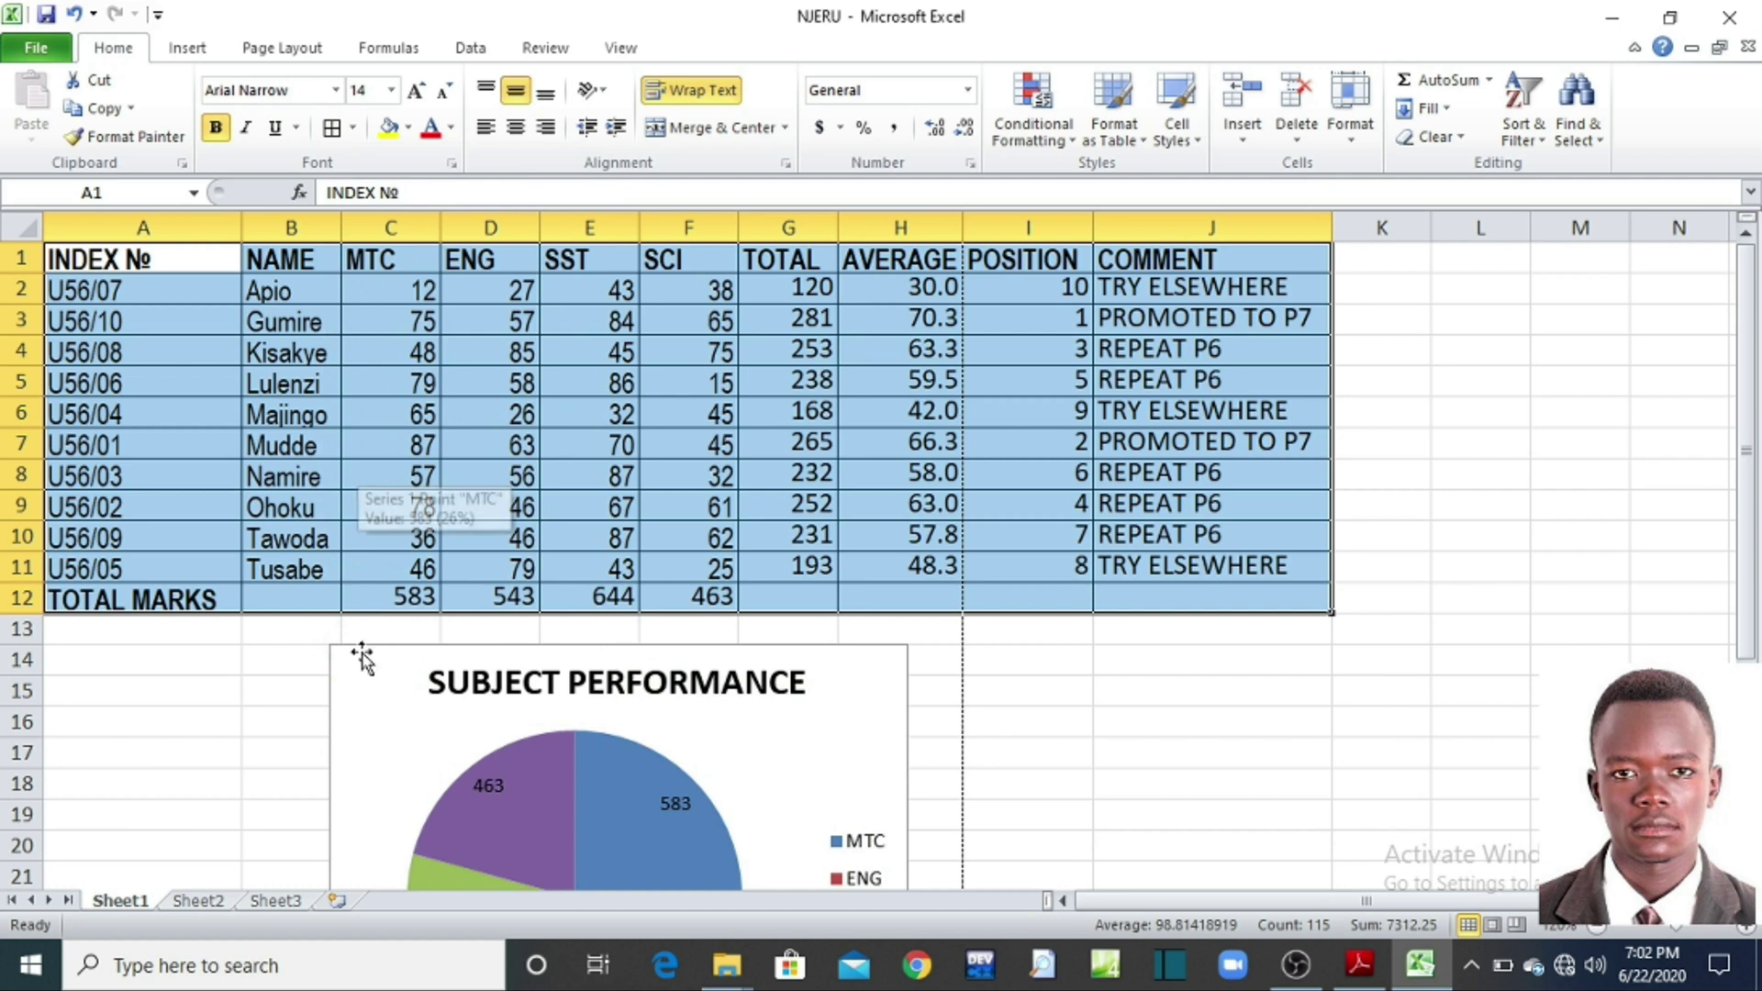
pyautogui.click(253, 661)
# Step: Save the NJERU workbook and bring the exercise PDF back up
pyautogui.click(1518, 473)
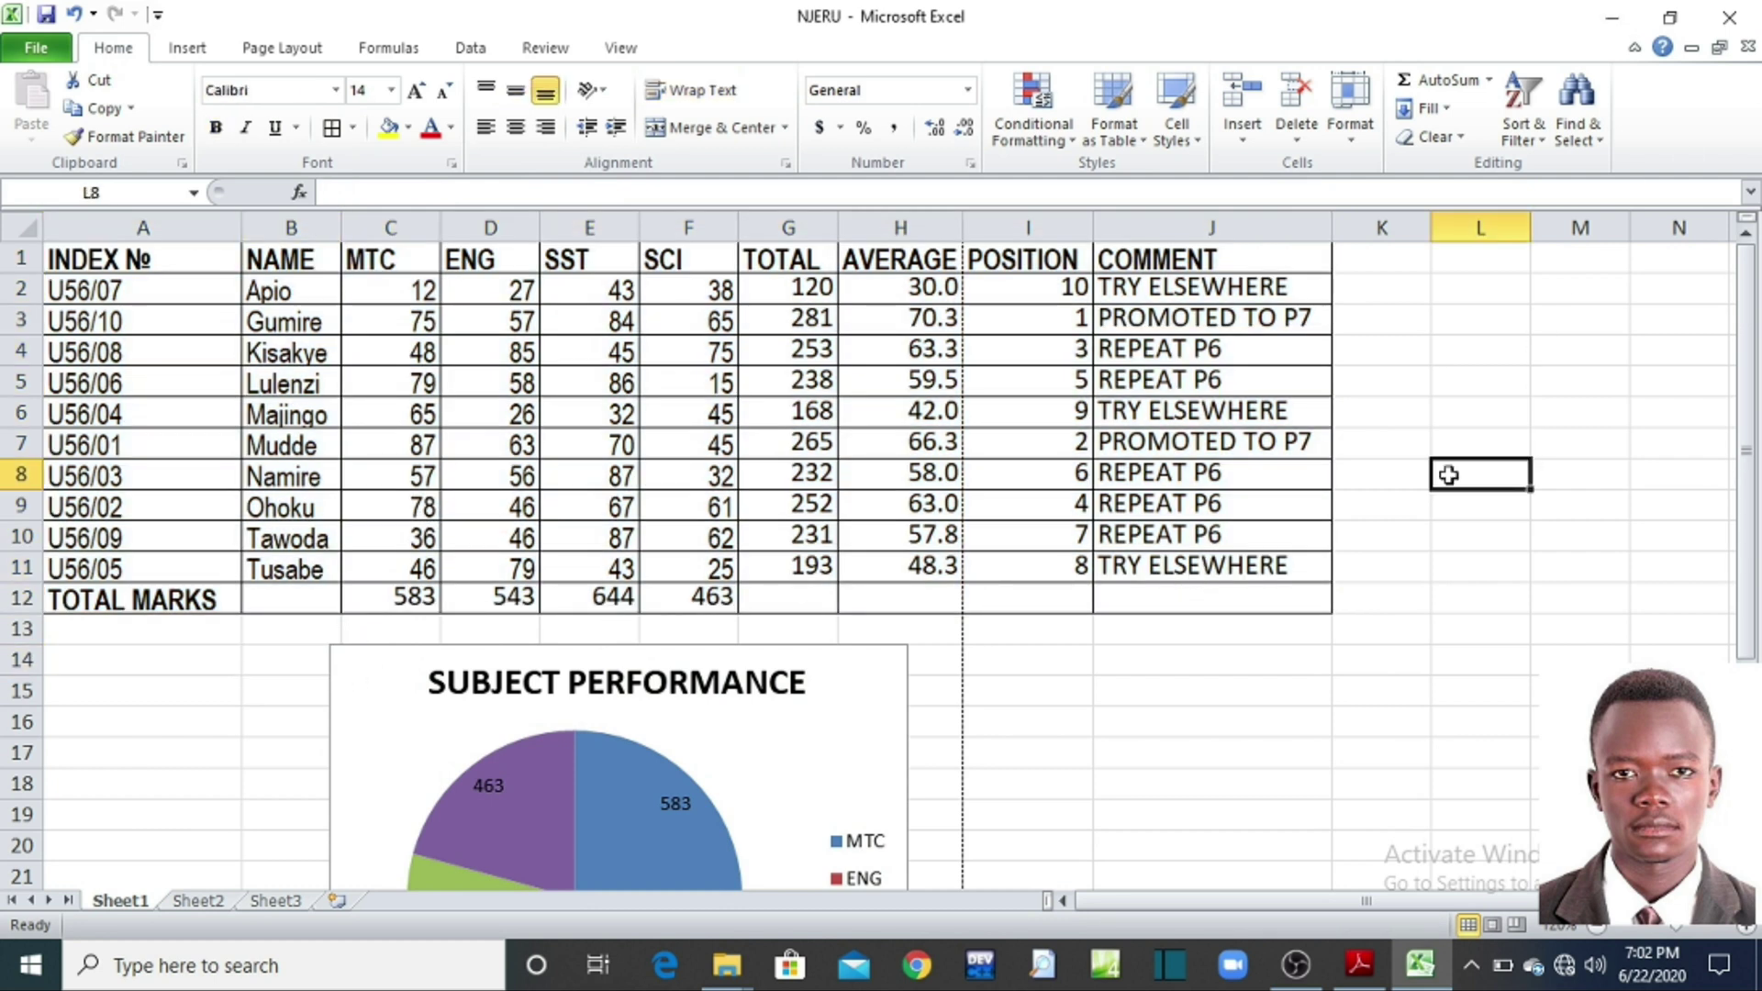
pyautogui.click(46, 16)
pyautogui.click(37, 47)
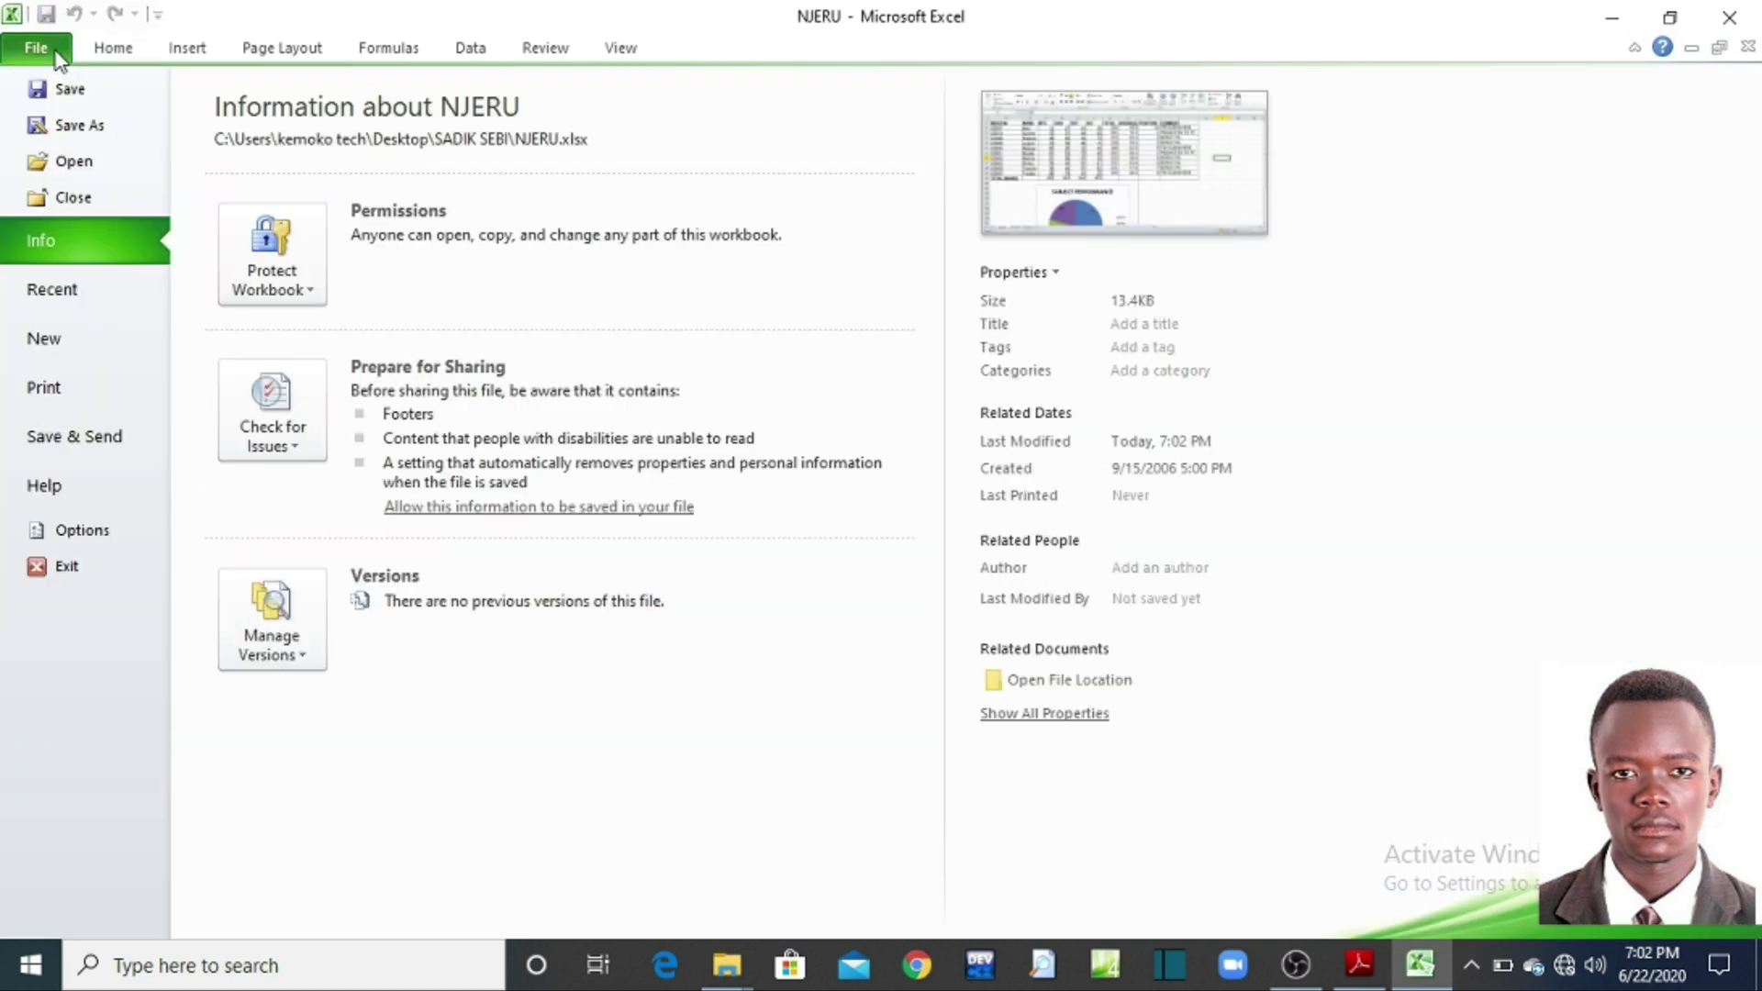
pyautogui.click(62, 96)
pyautogui.click(1210, 629)
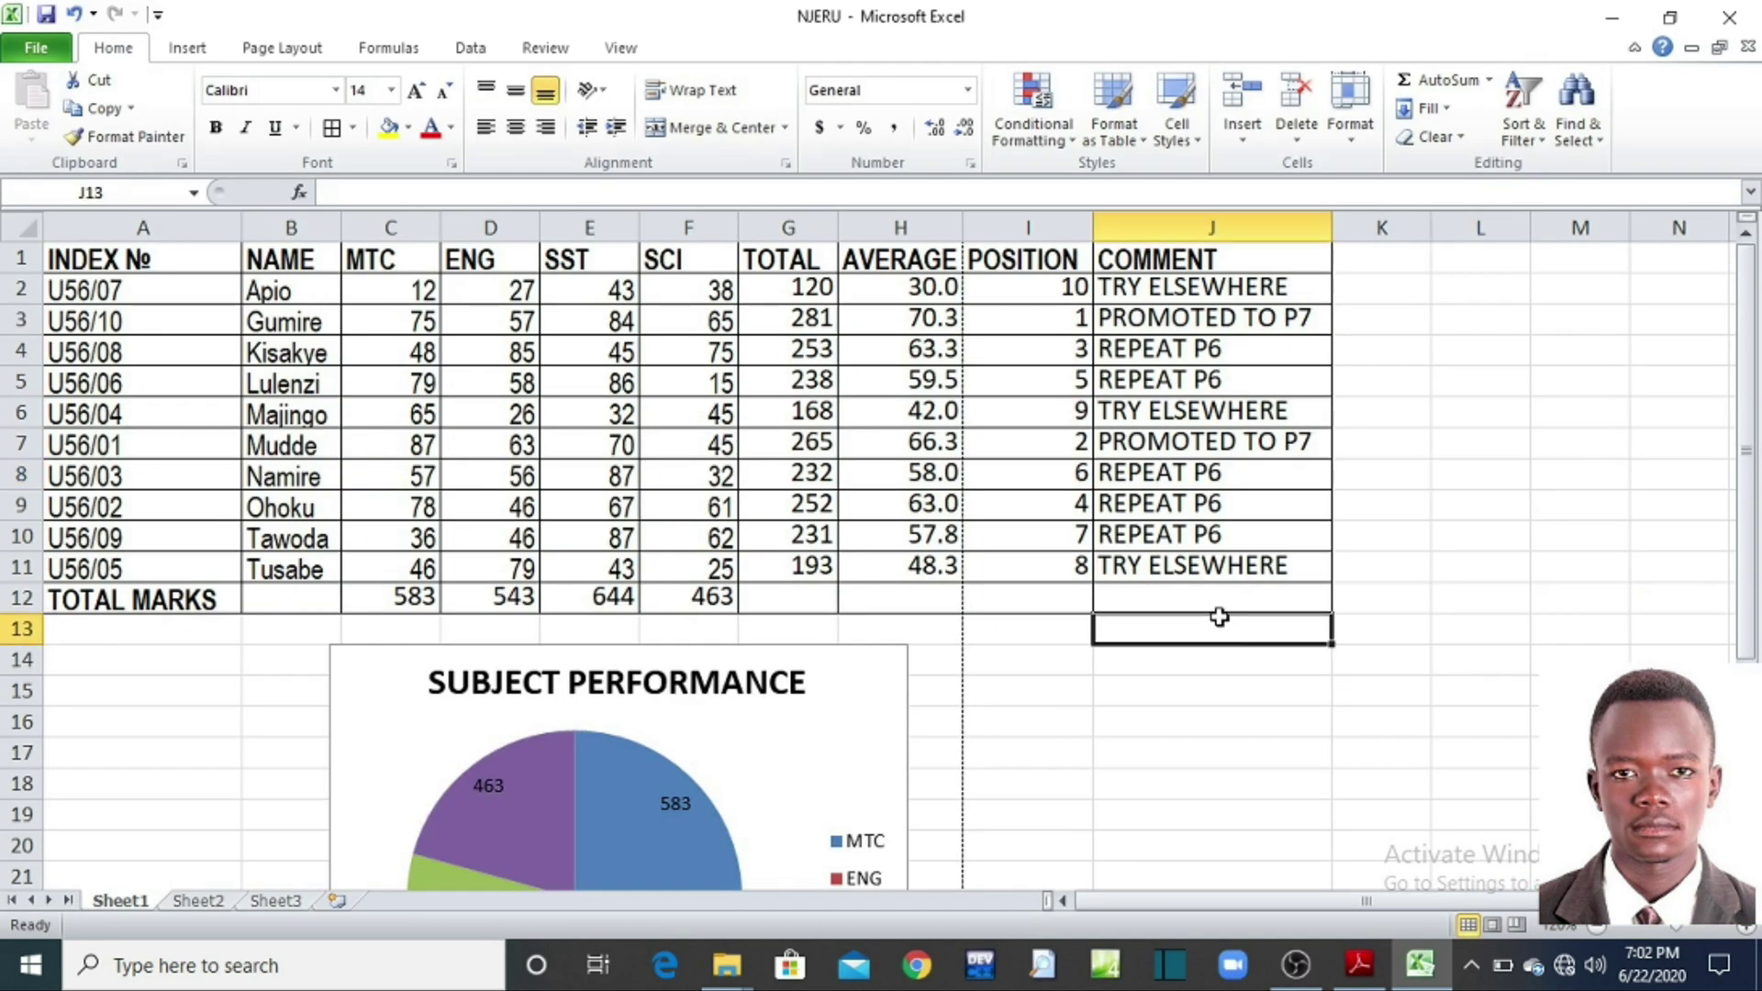
pyautogui.click(1359, 964)
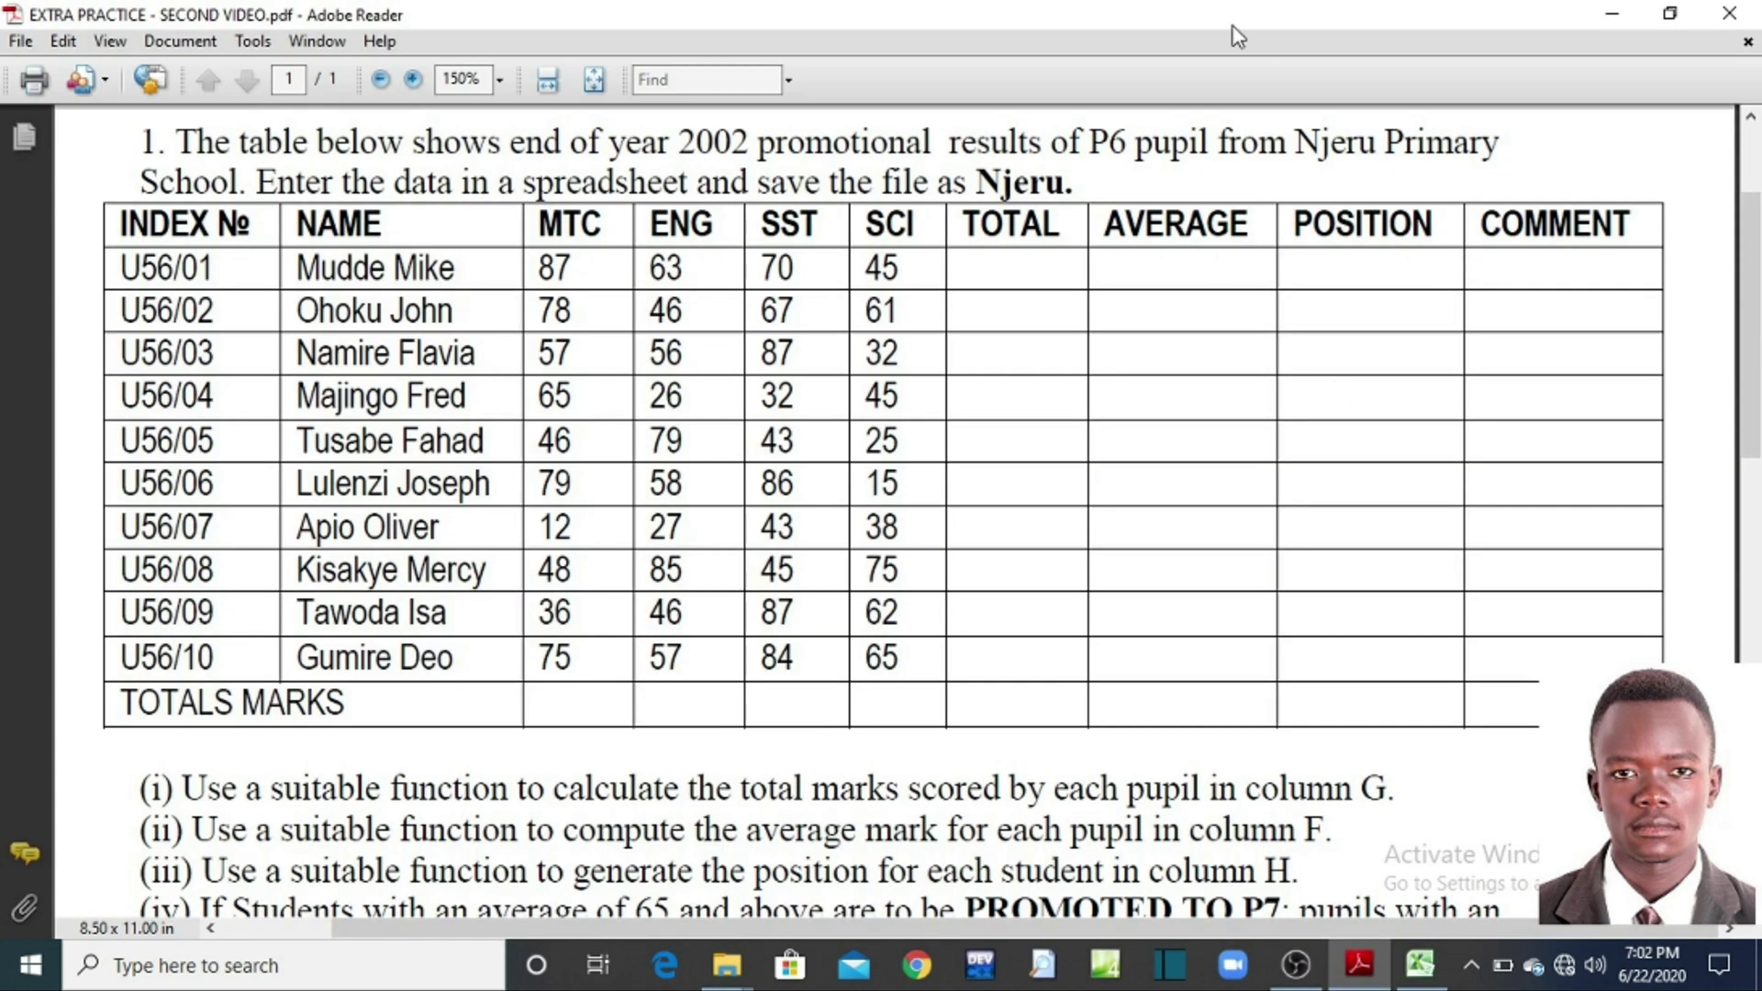
# Step: Read questions (vii)–(ix) in the PDF, then minimise Reader to reveal the bordered workbook
pyautogui.scroll(-15, 964, 452)
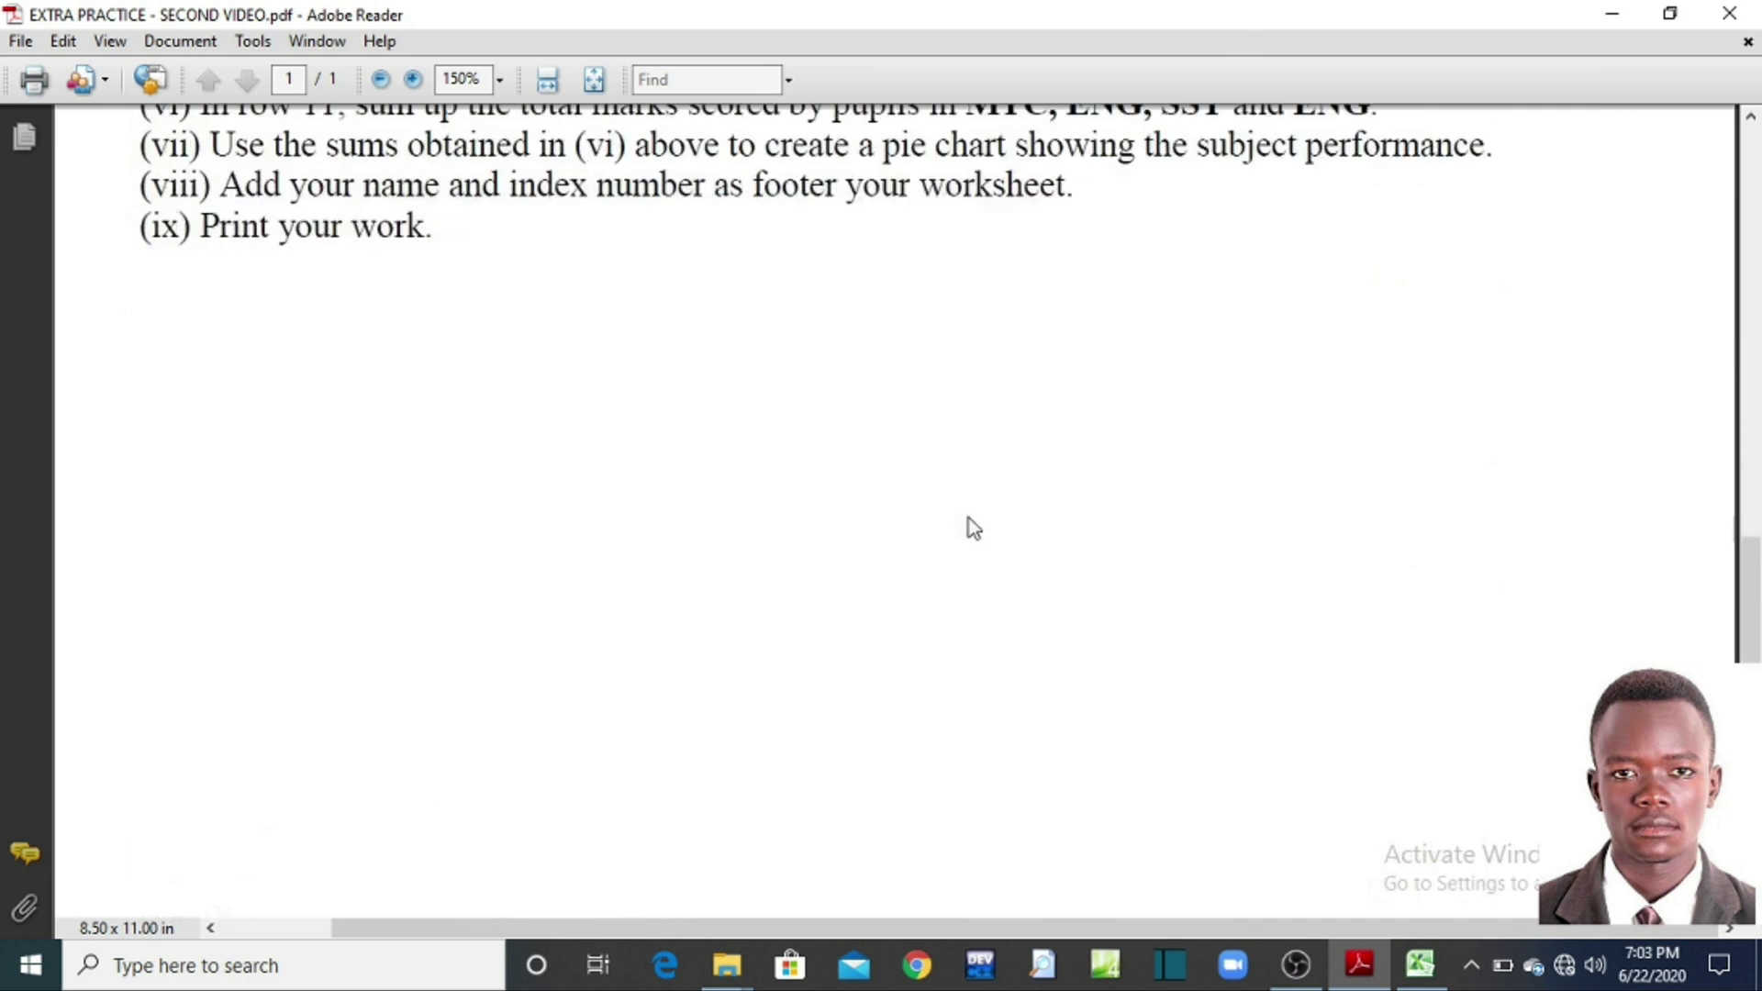
pyautogui.click(1612, 13)
pyautogui.click(1465, 501)
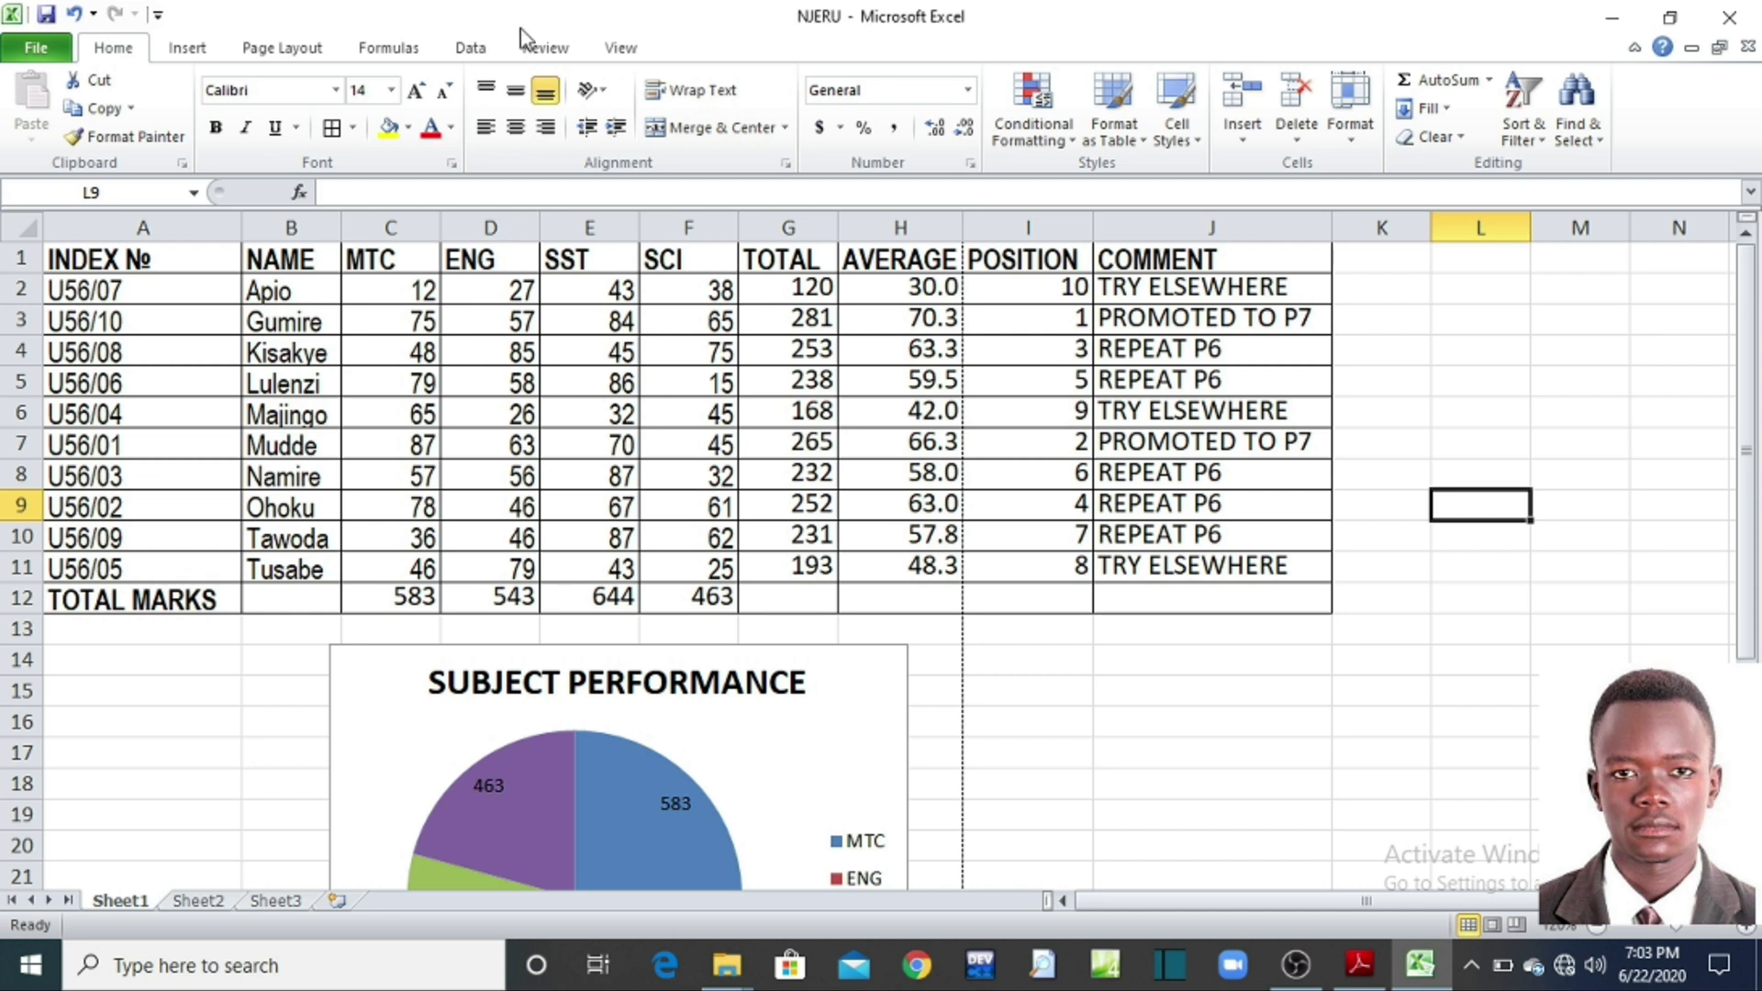
pyautogui.click(20, 55)
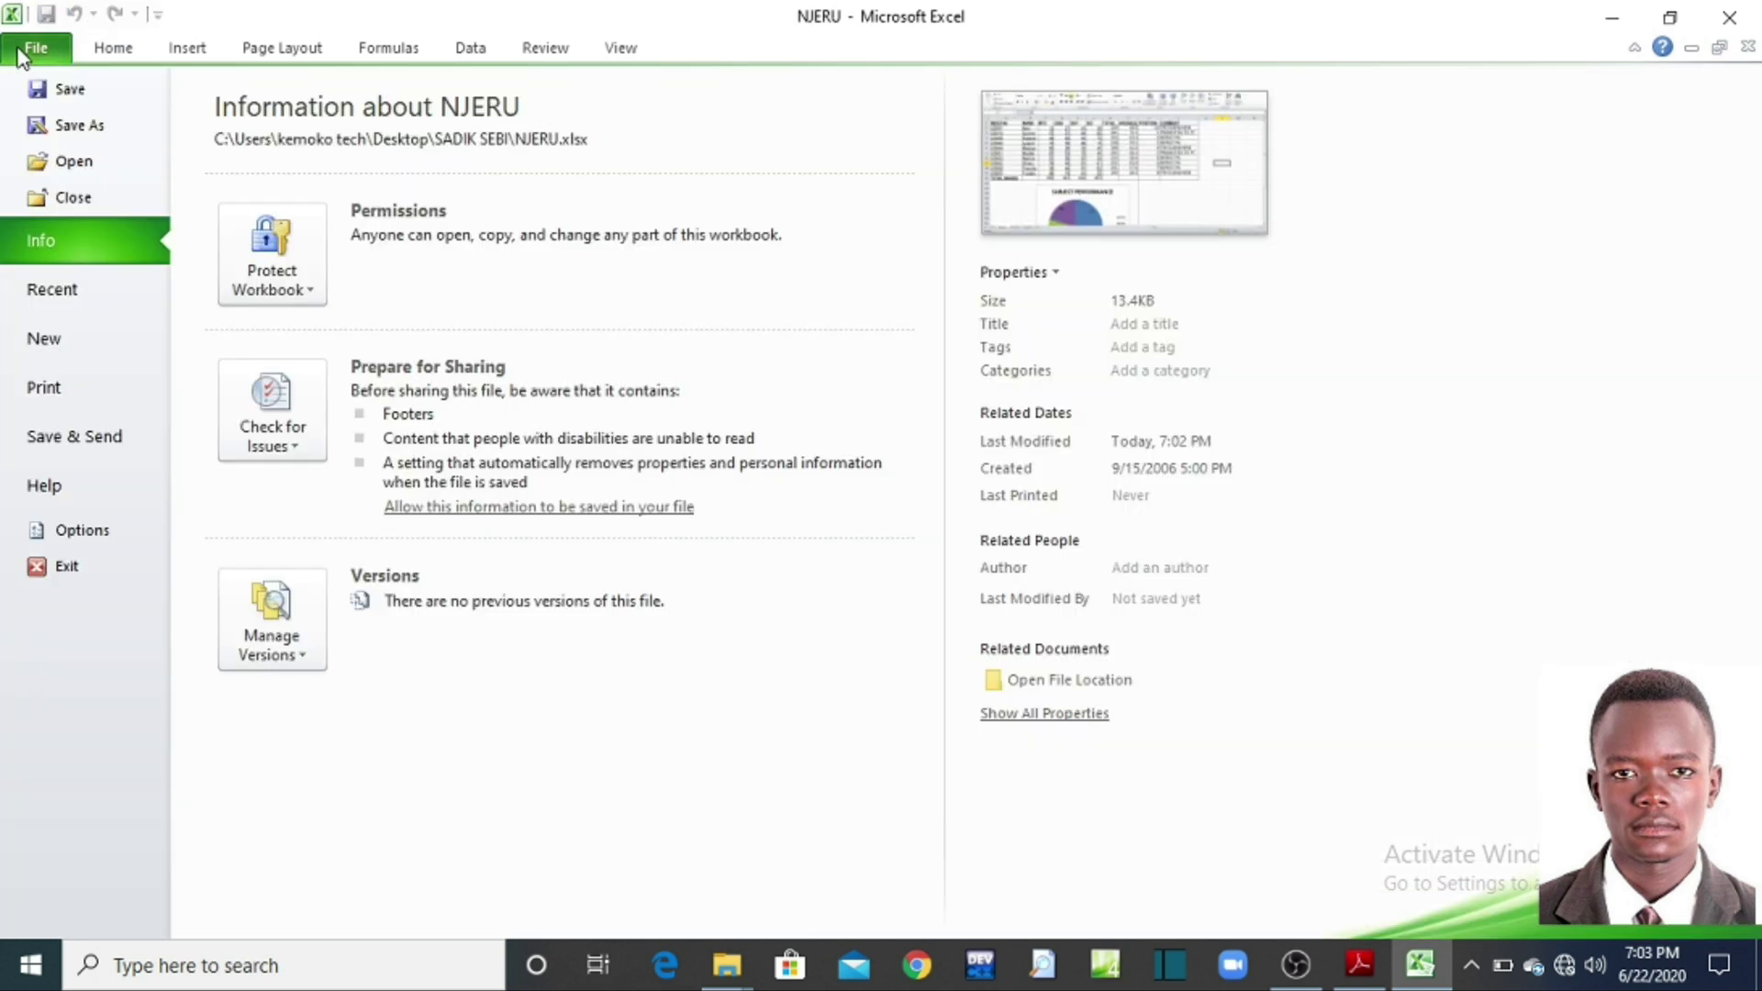
pyautogui.click(40, 389)
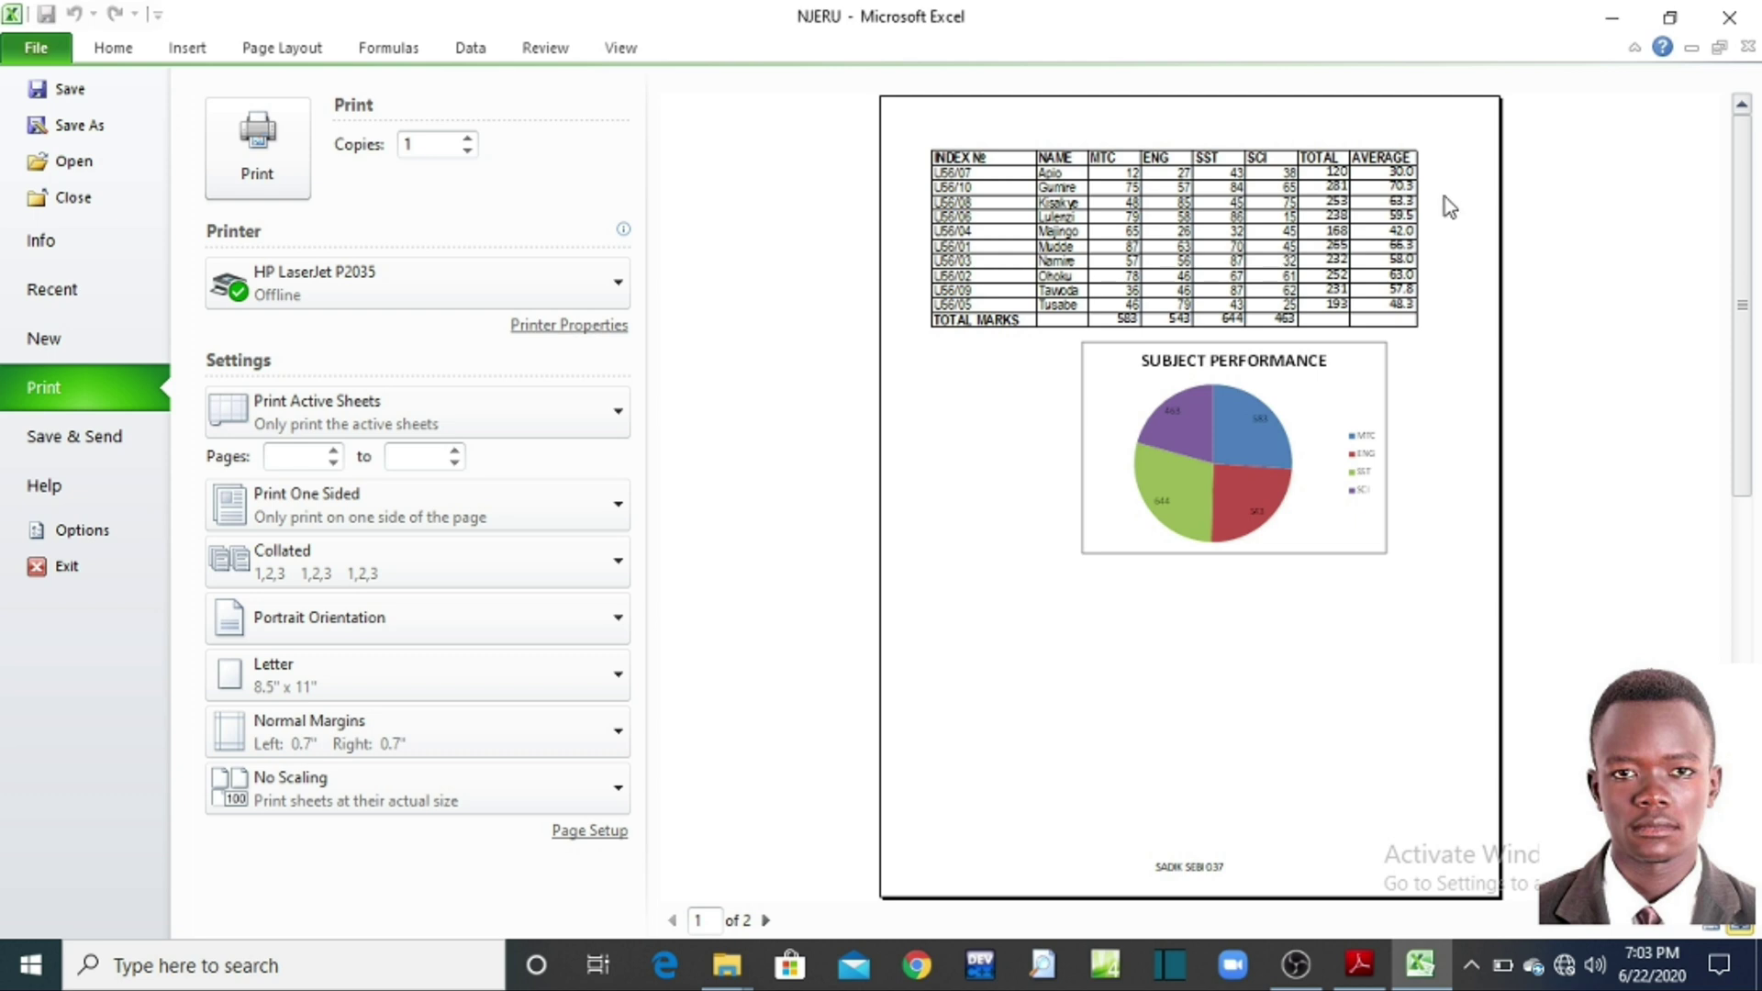
pyautogui.click(765, 920)
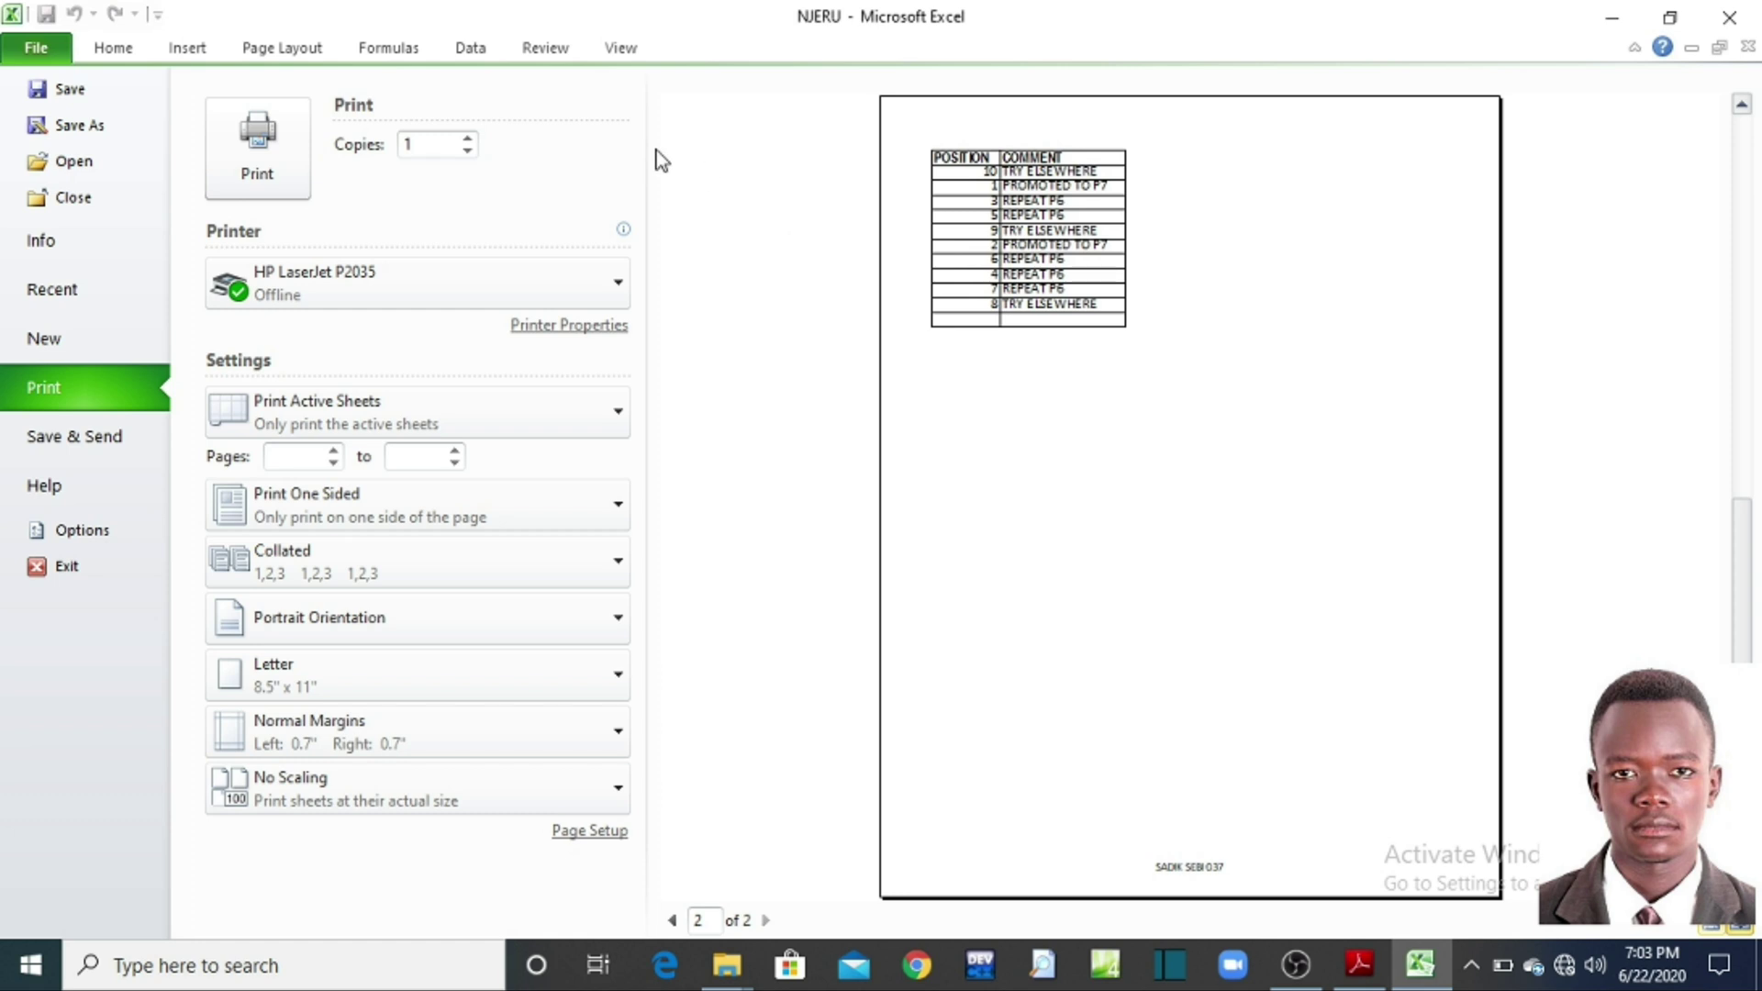
pyautogui.click(112, 47)
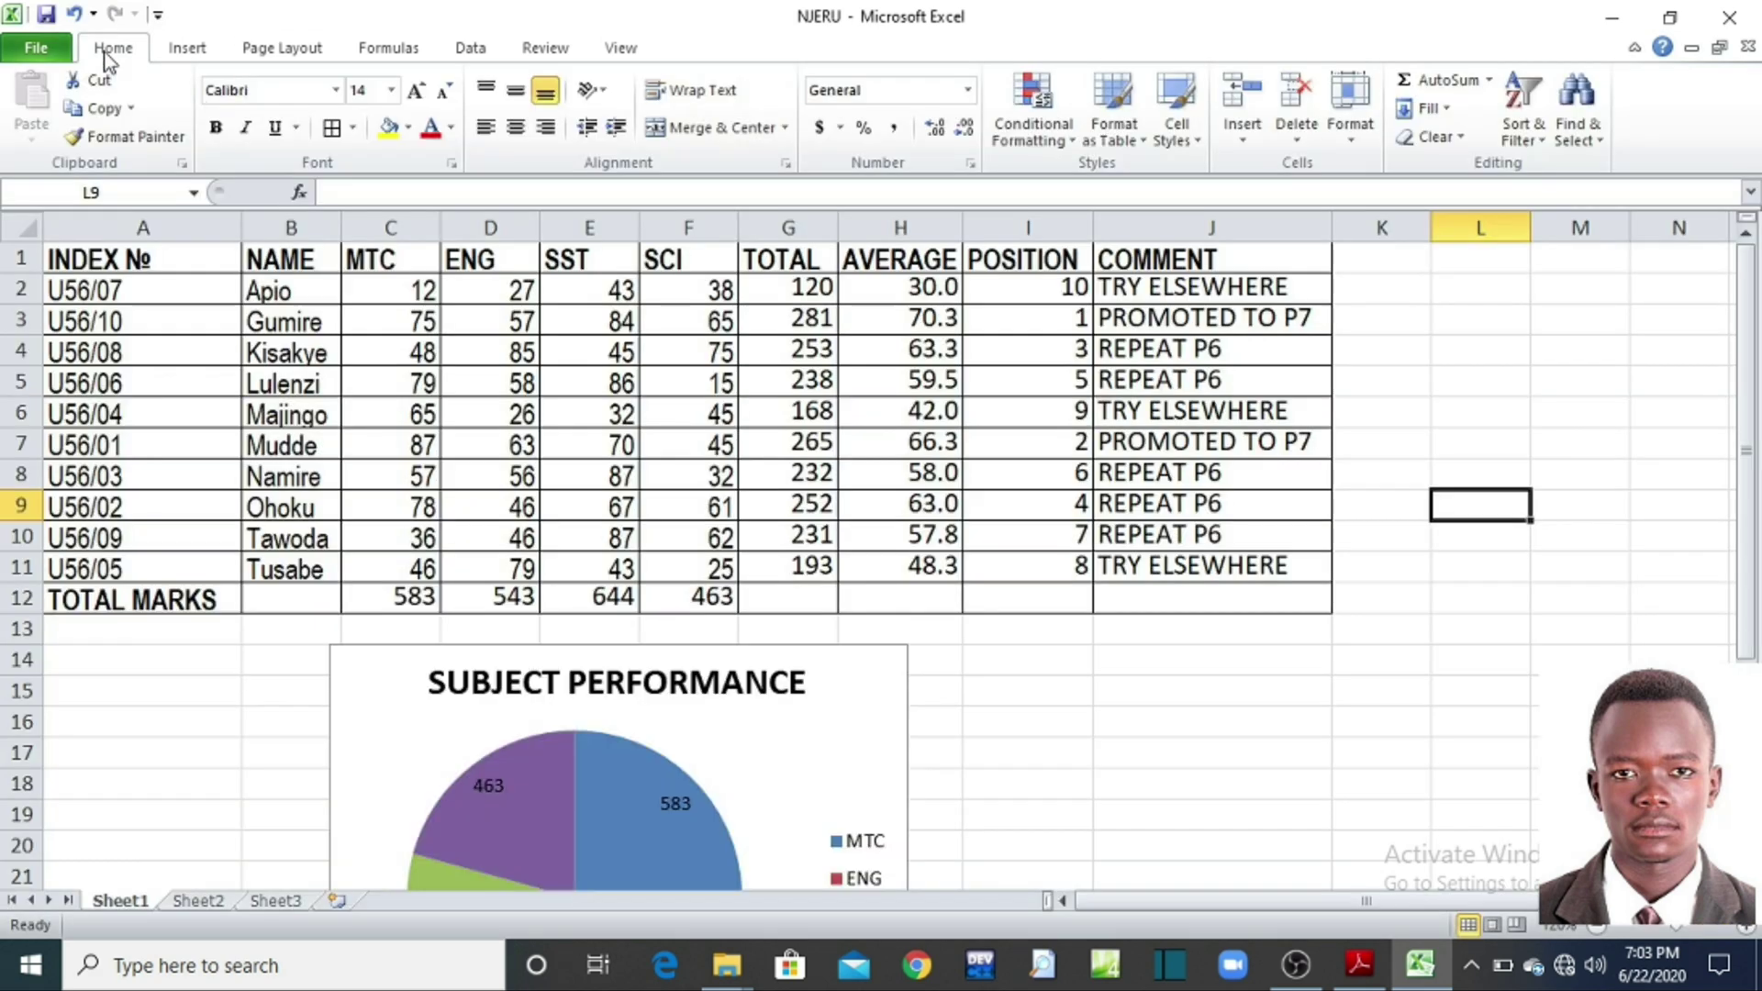
# Step: Select the header cells and the POSITION and COMMENT columns I1:J12 spilling past the page
pyautogui.click(1028, 686)
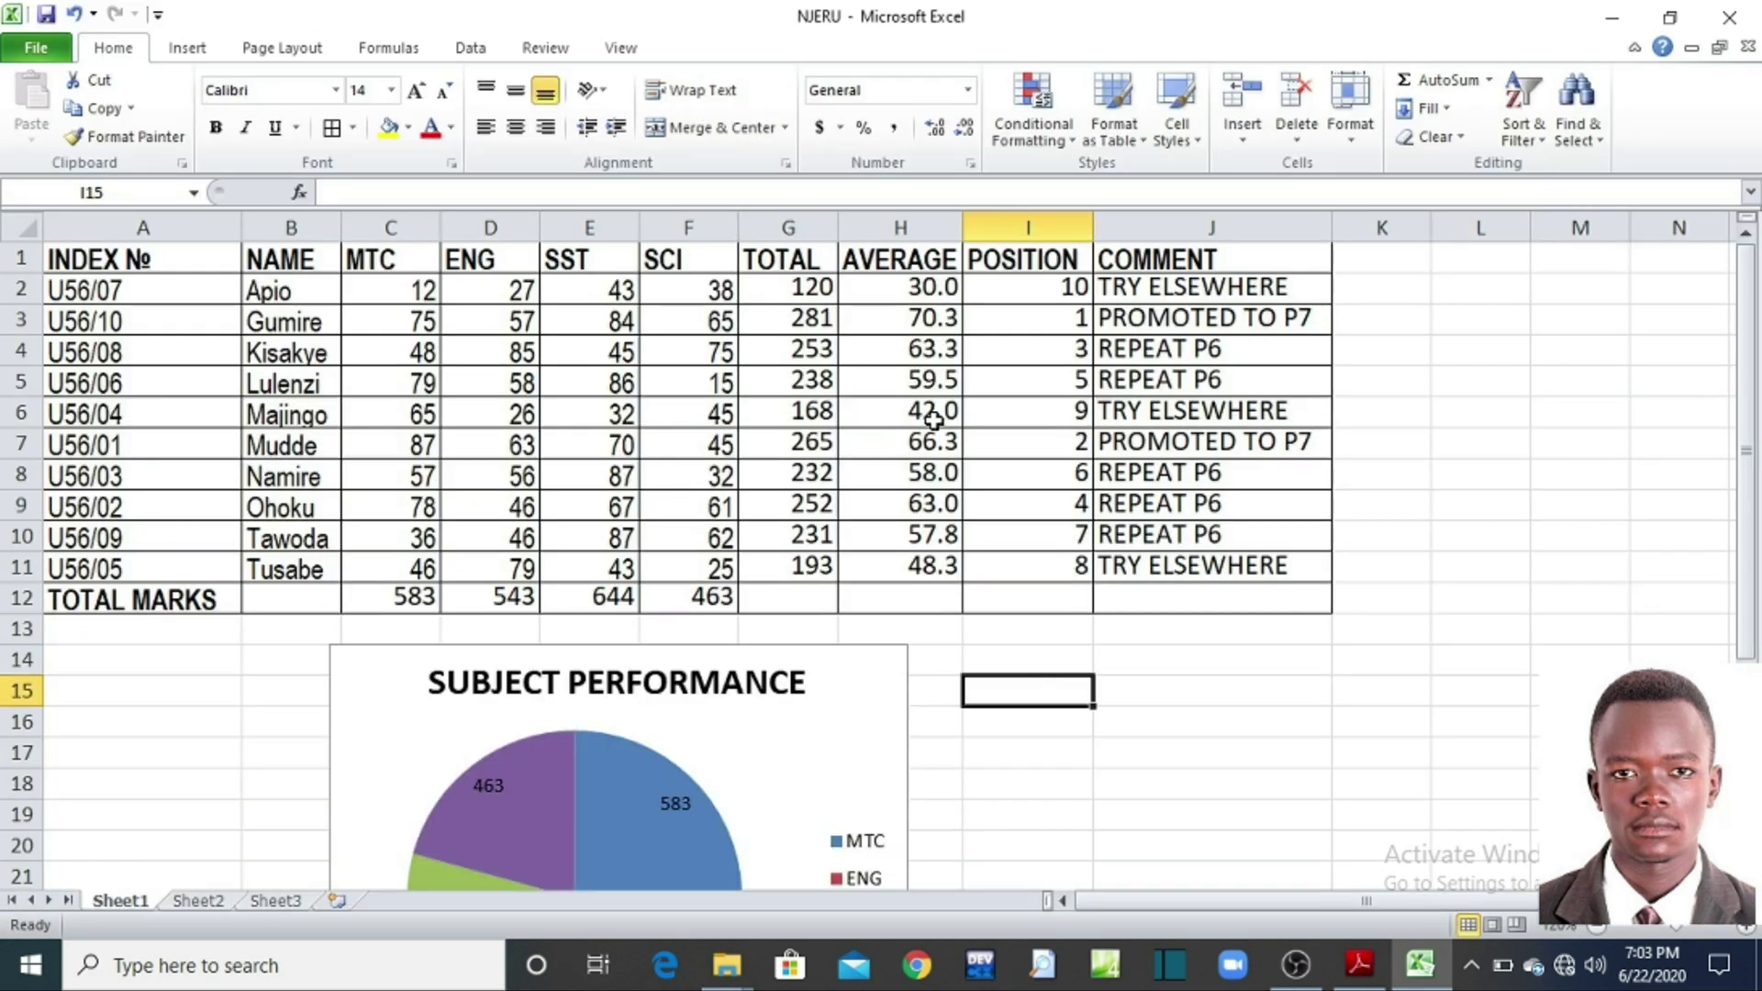
pyautogui.click(89, 263)
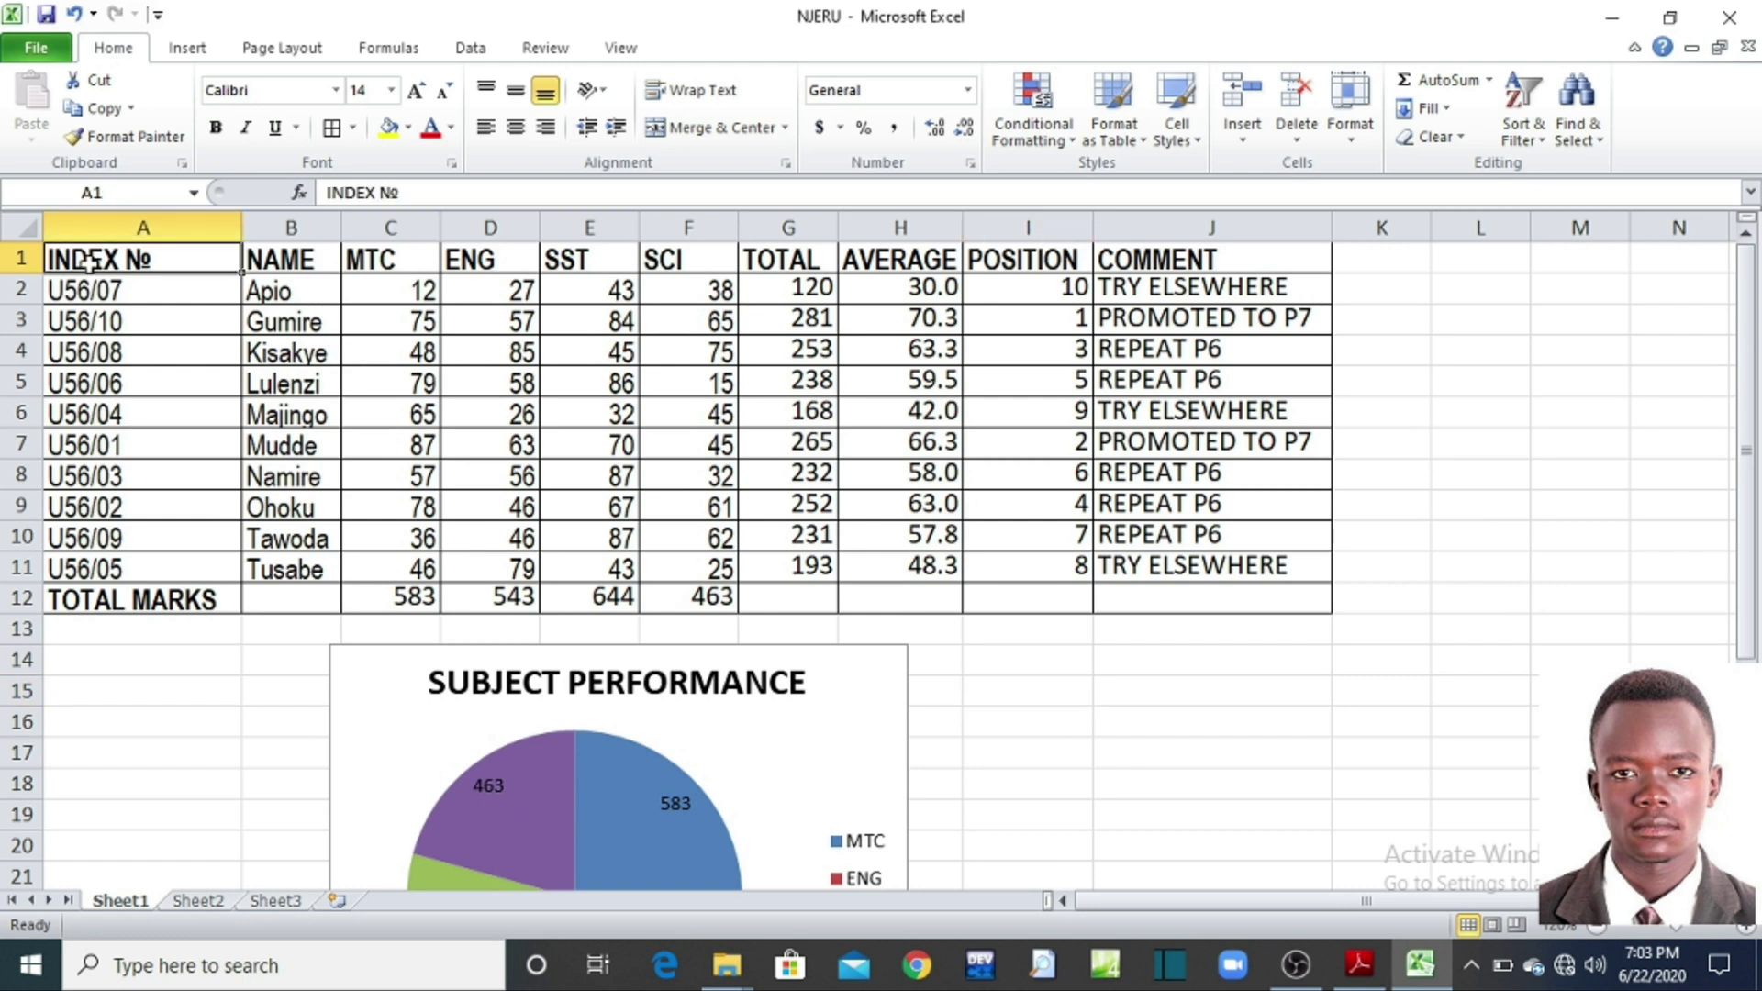
pyautogui.click(915, 267)
pyautogui.moveTo(1017, 260); pyautogui.dragTo(1294, 594)
pyautogui.click(1244, 722)
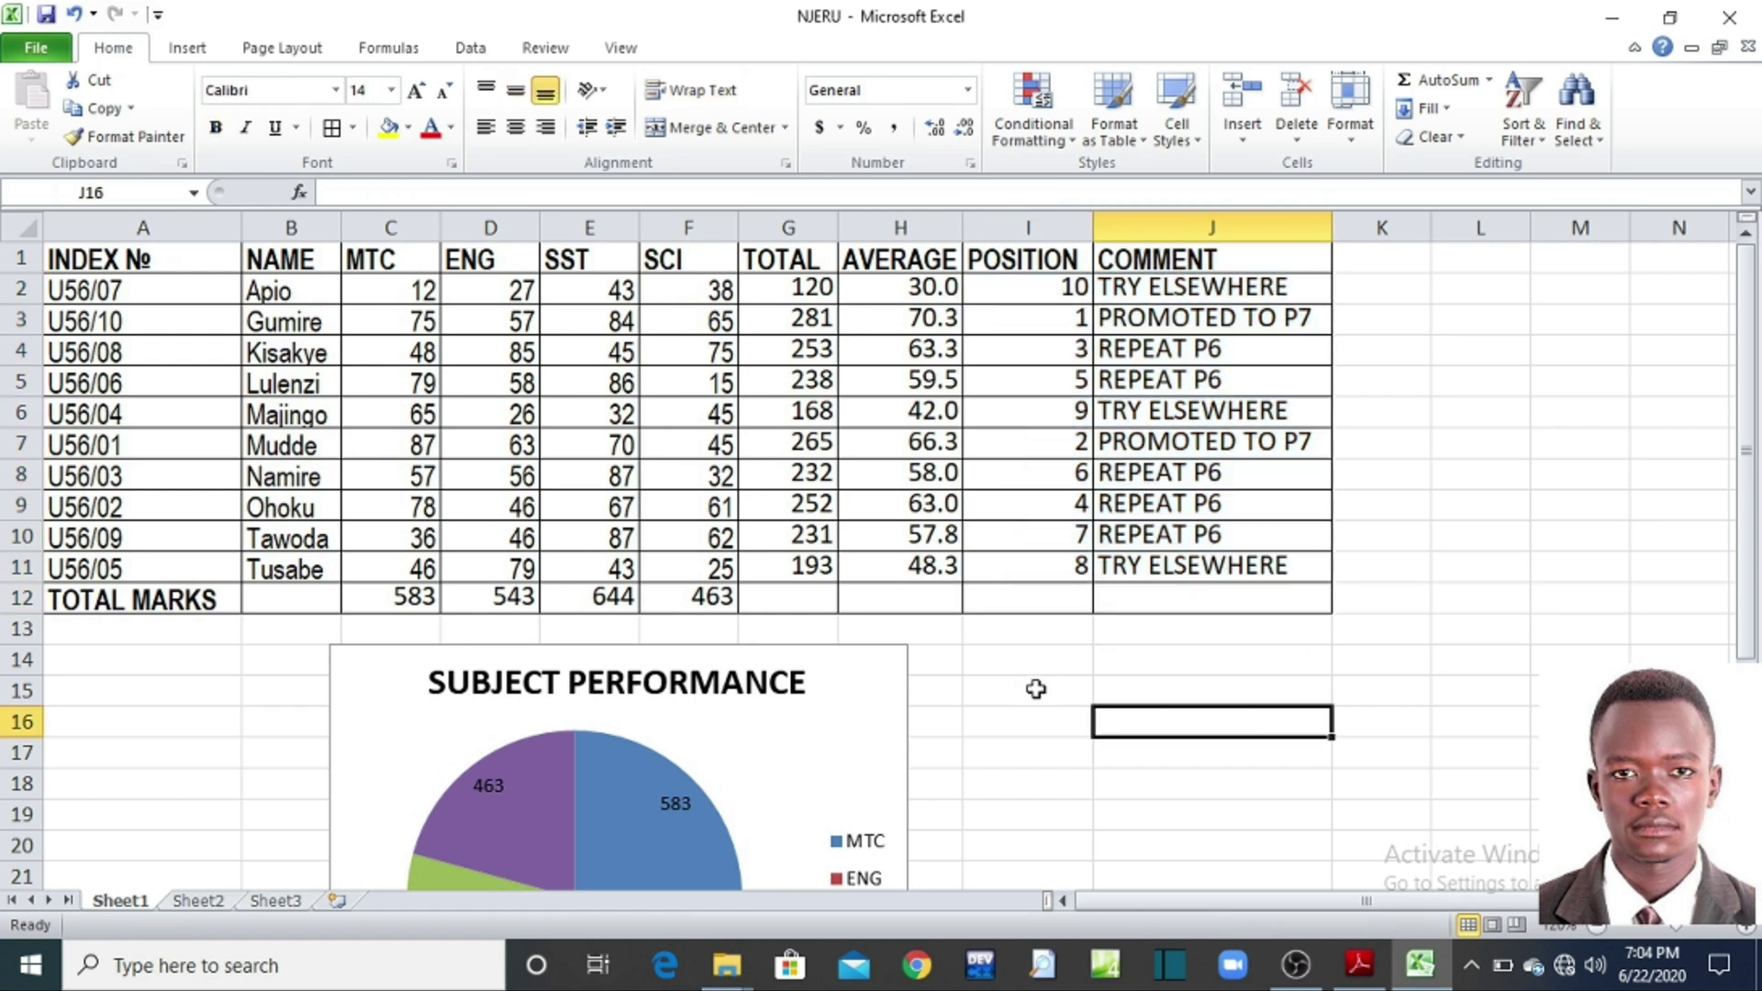
# Step: Review the page orientation choices without changing them, then bring up the View options
pyautogui.click(291, 51)
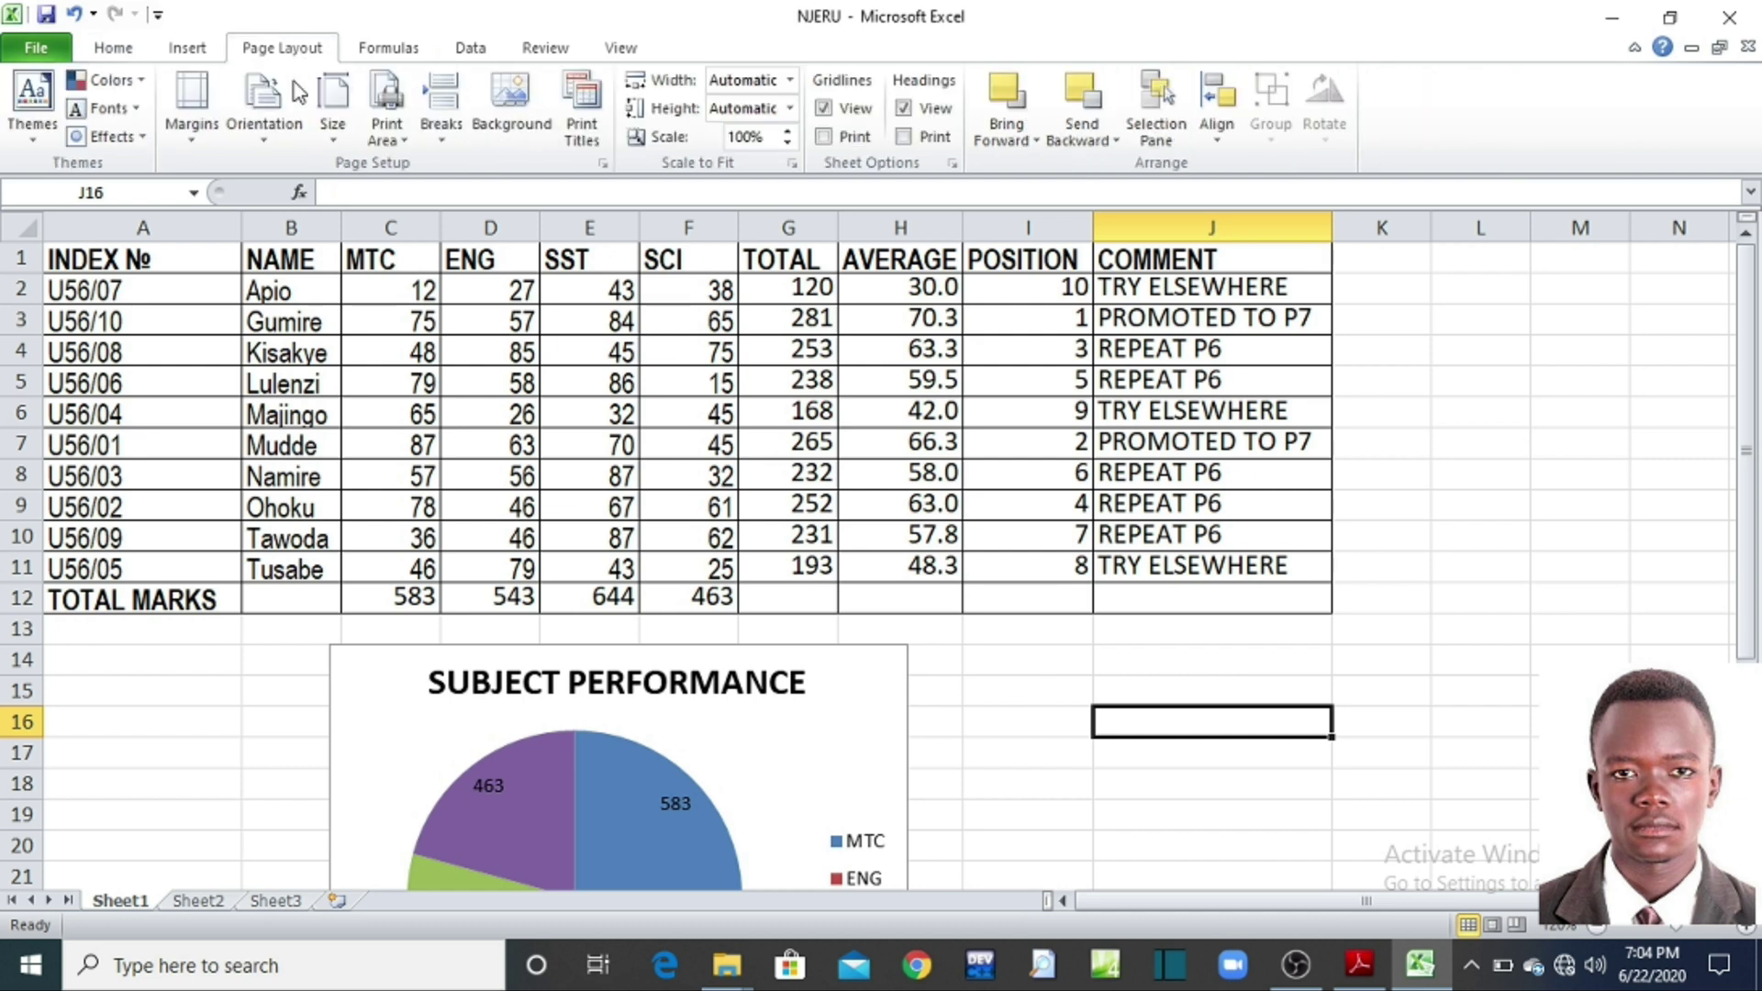
pyautogui.click(270, 137)
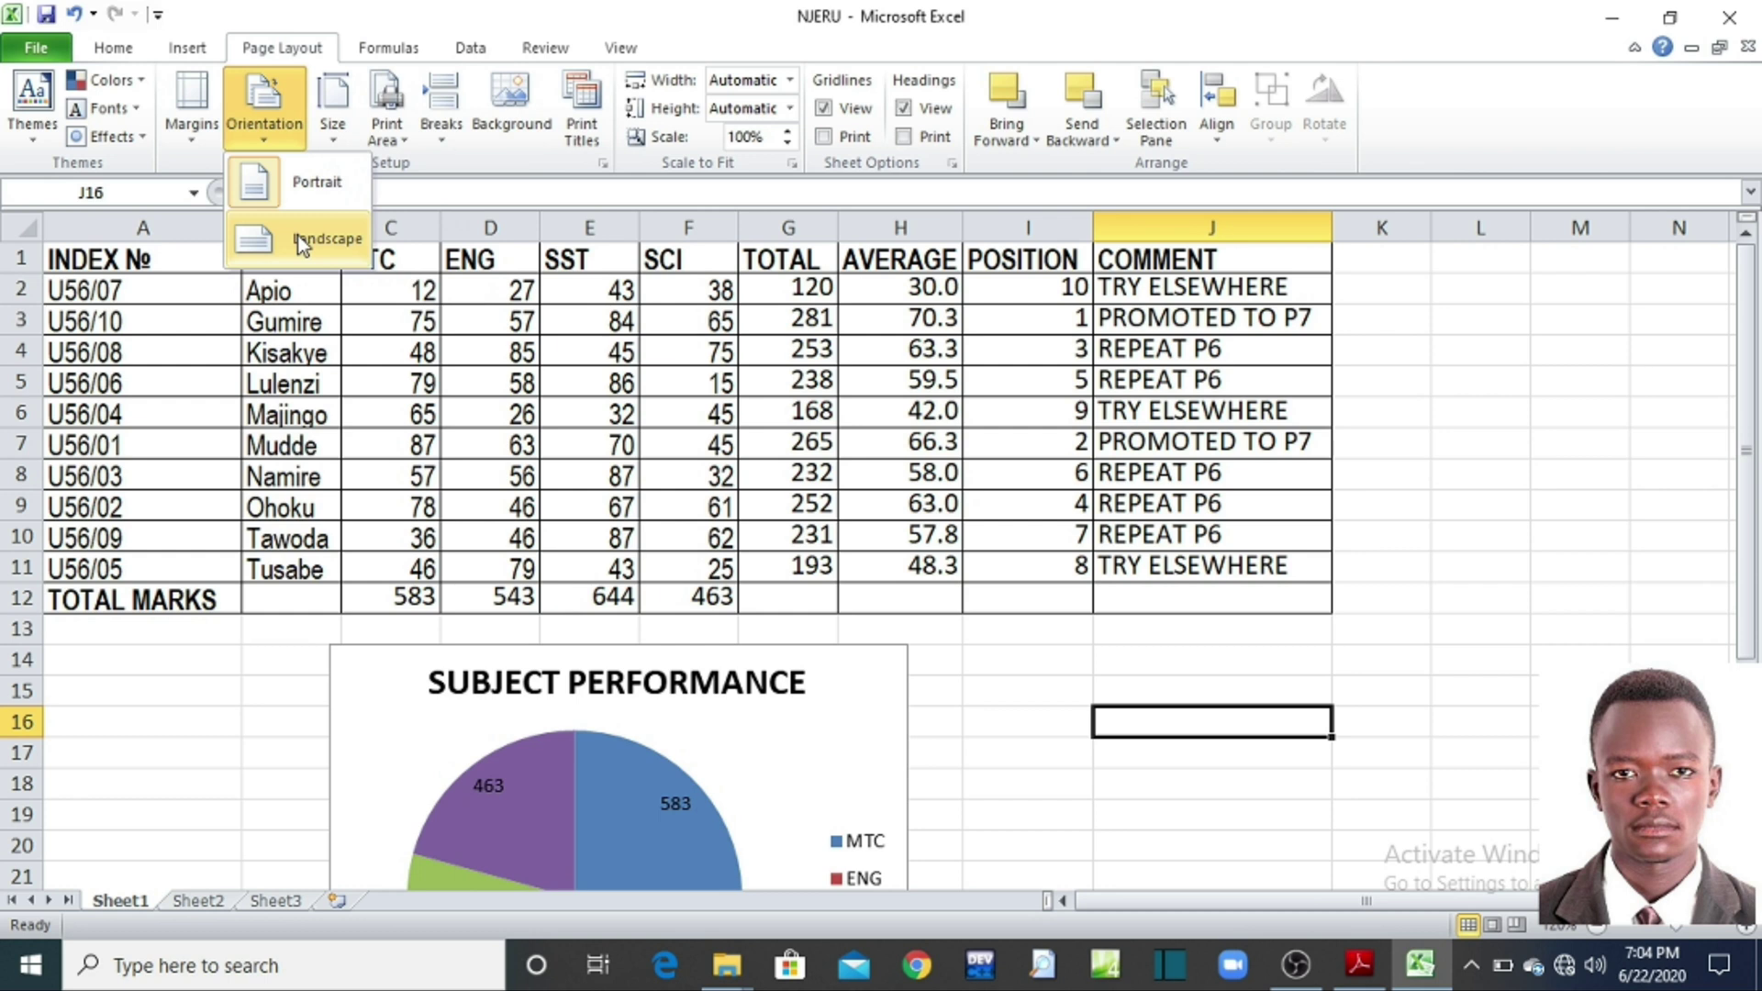
pyautogui.click(101, 52)
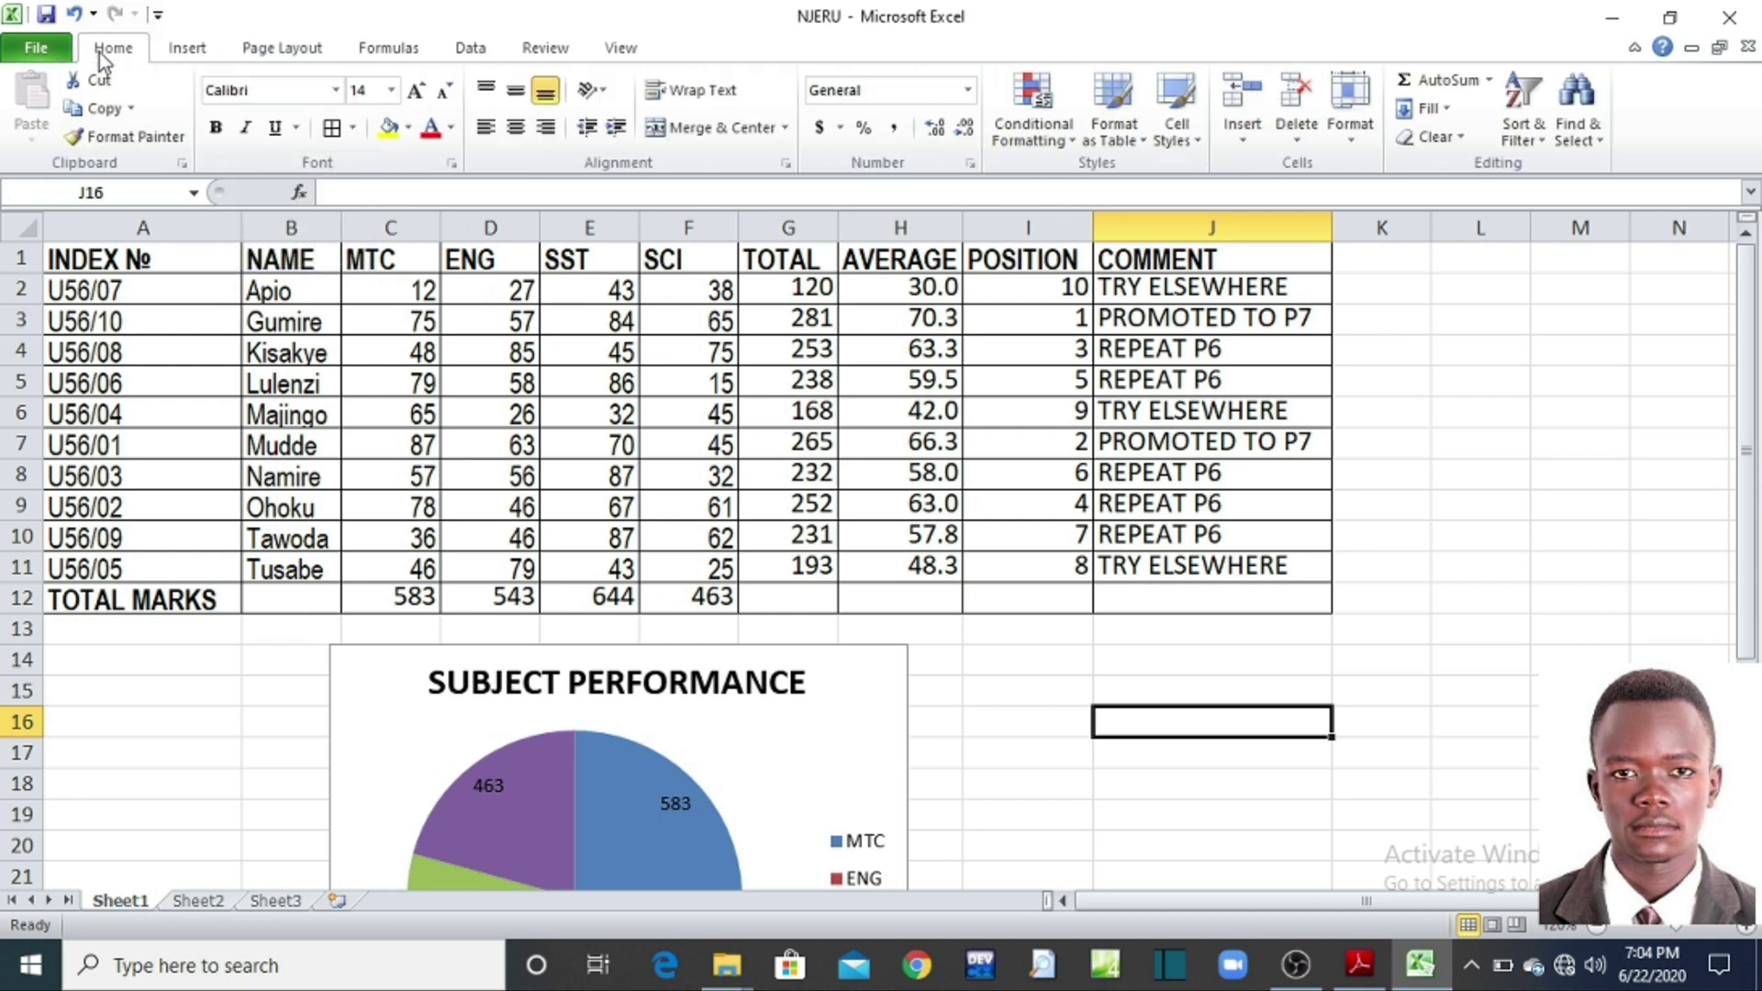
pyautogui.click(631, 54)
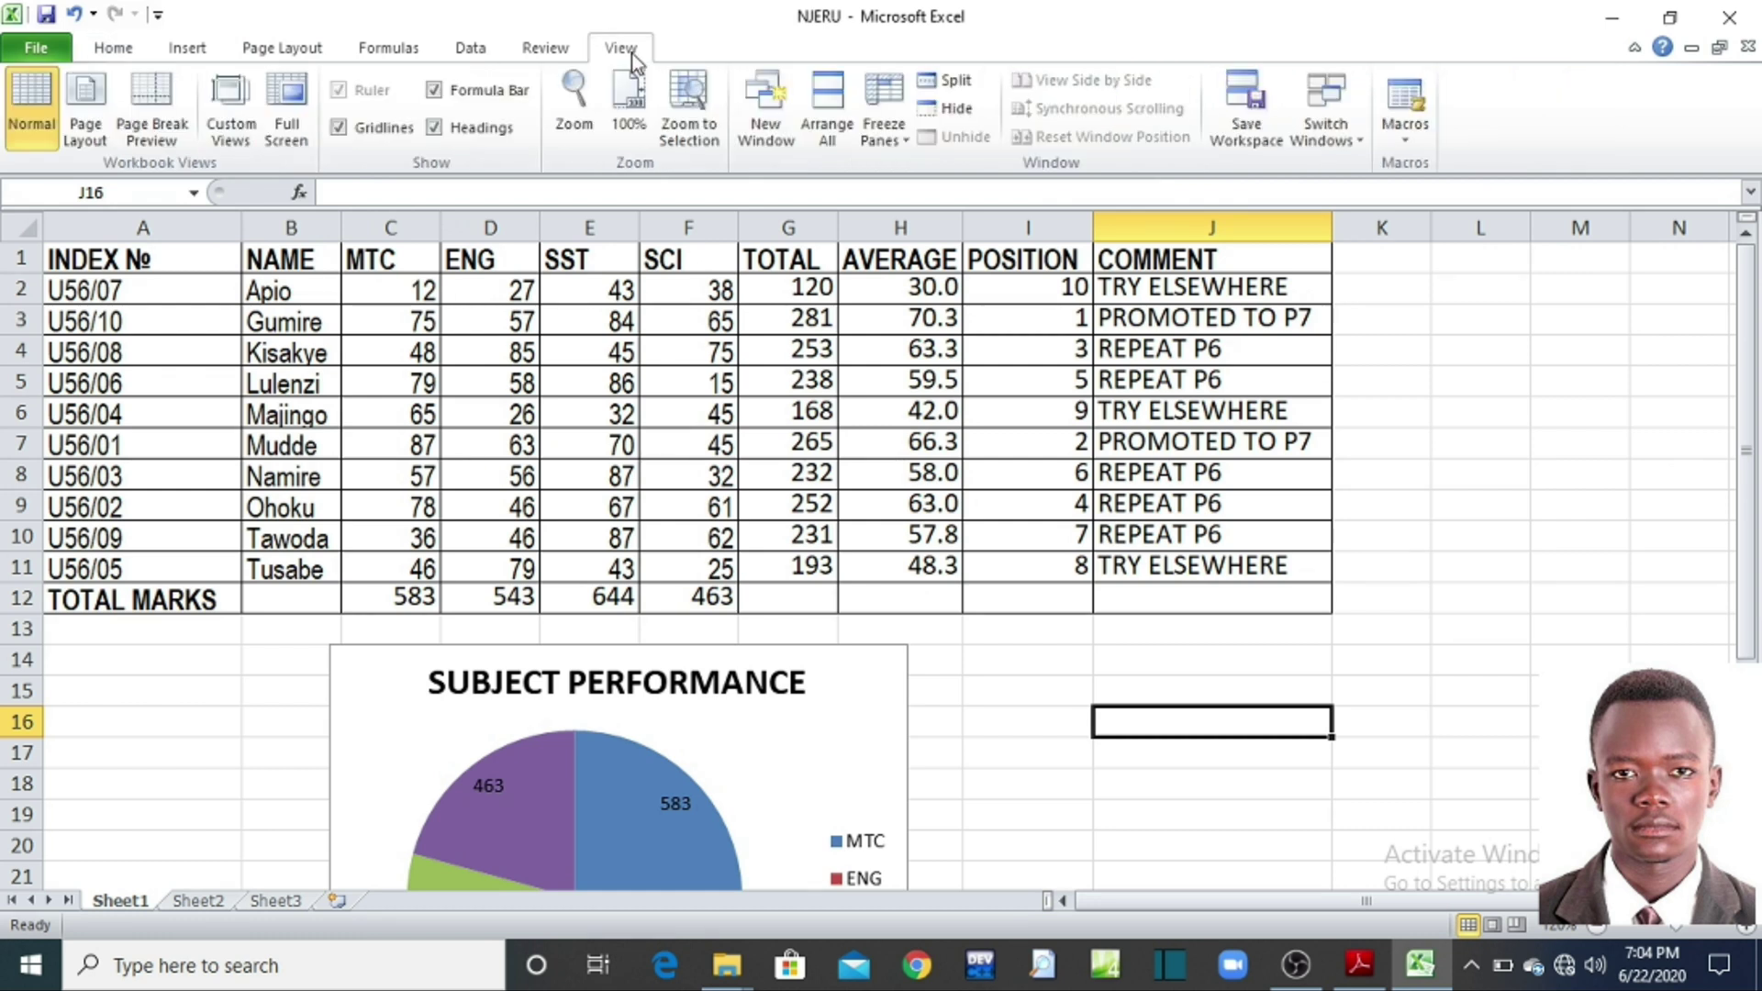
# Step: In Page Break Preview, move the page break past column J so POSITION and COMMENT join page 1
pyautogui.click(156, 133)
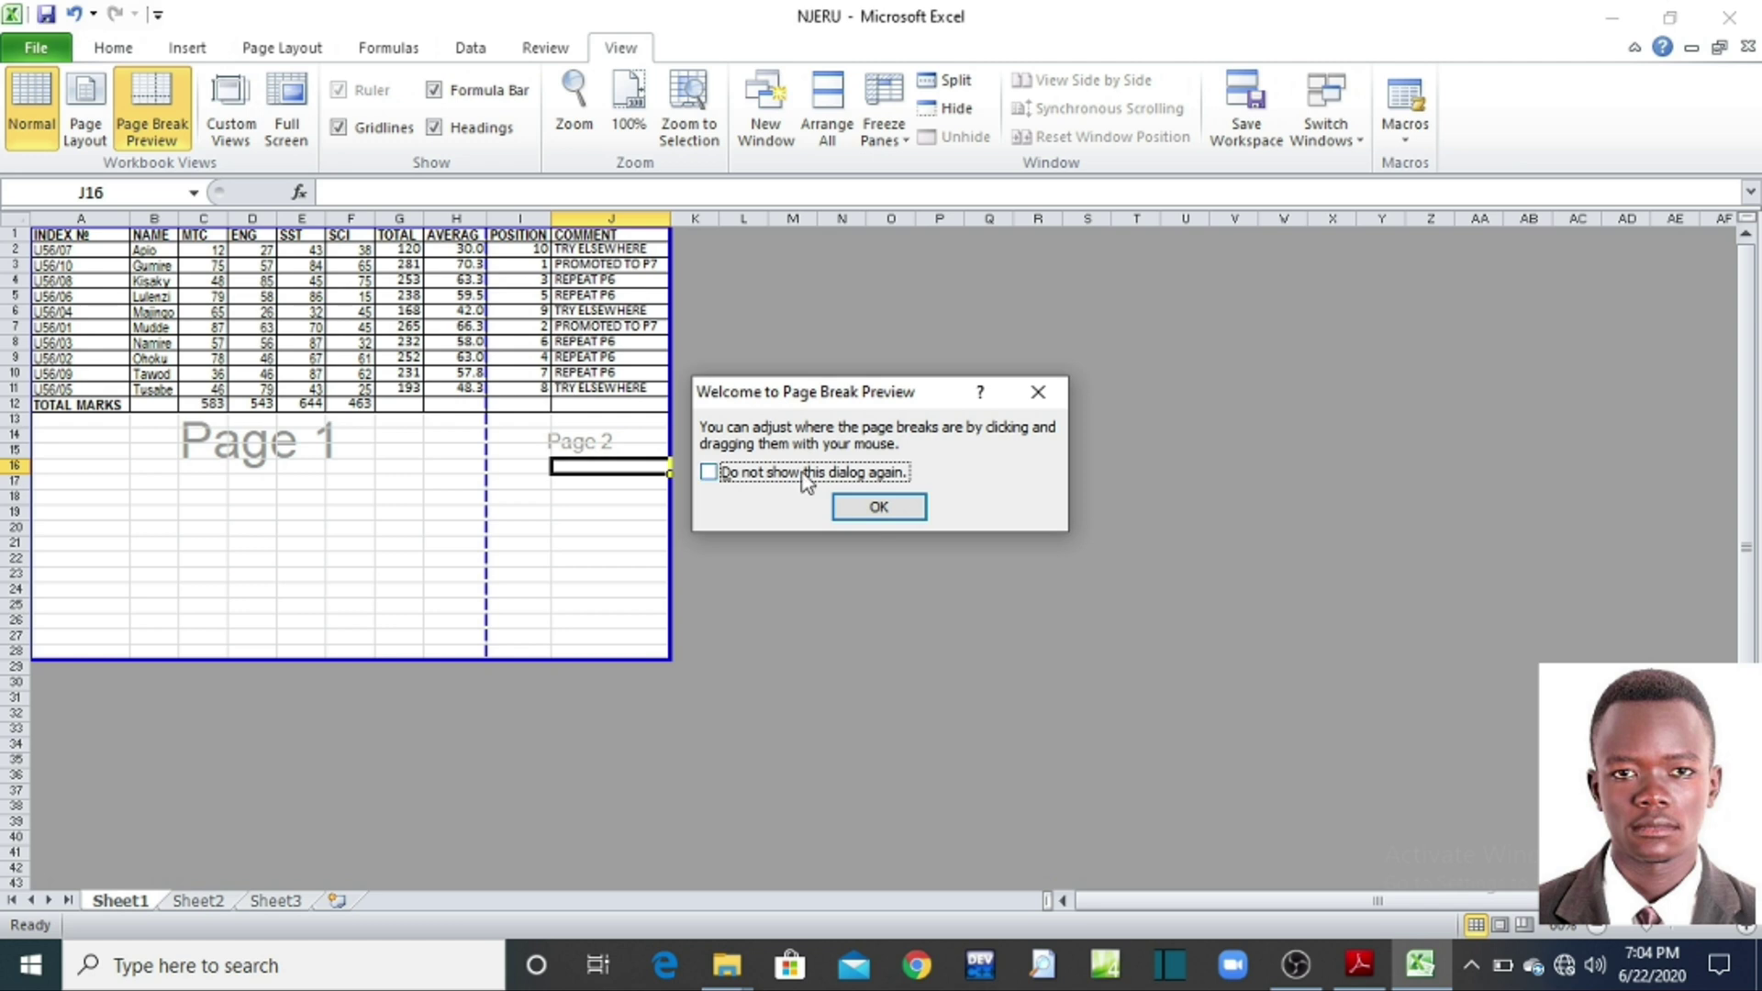
pyautogui.click(879, 514)
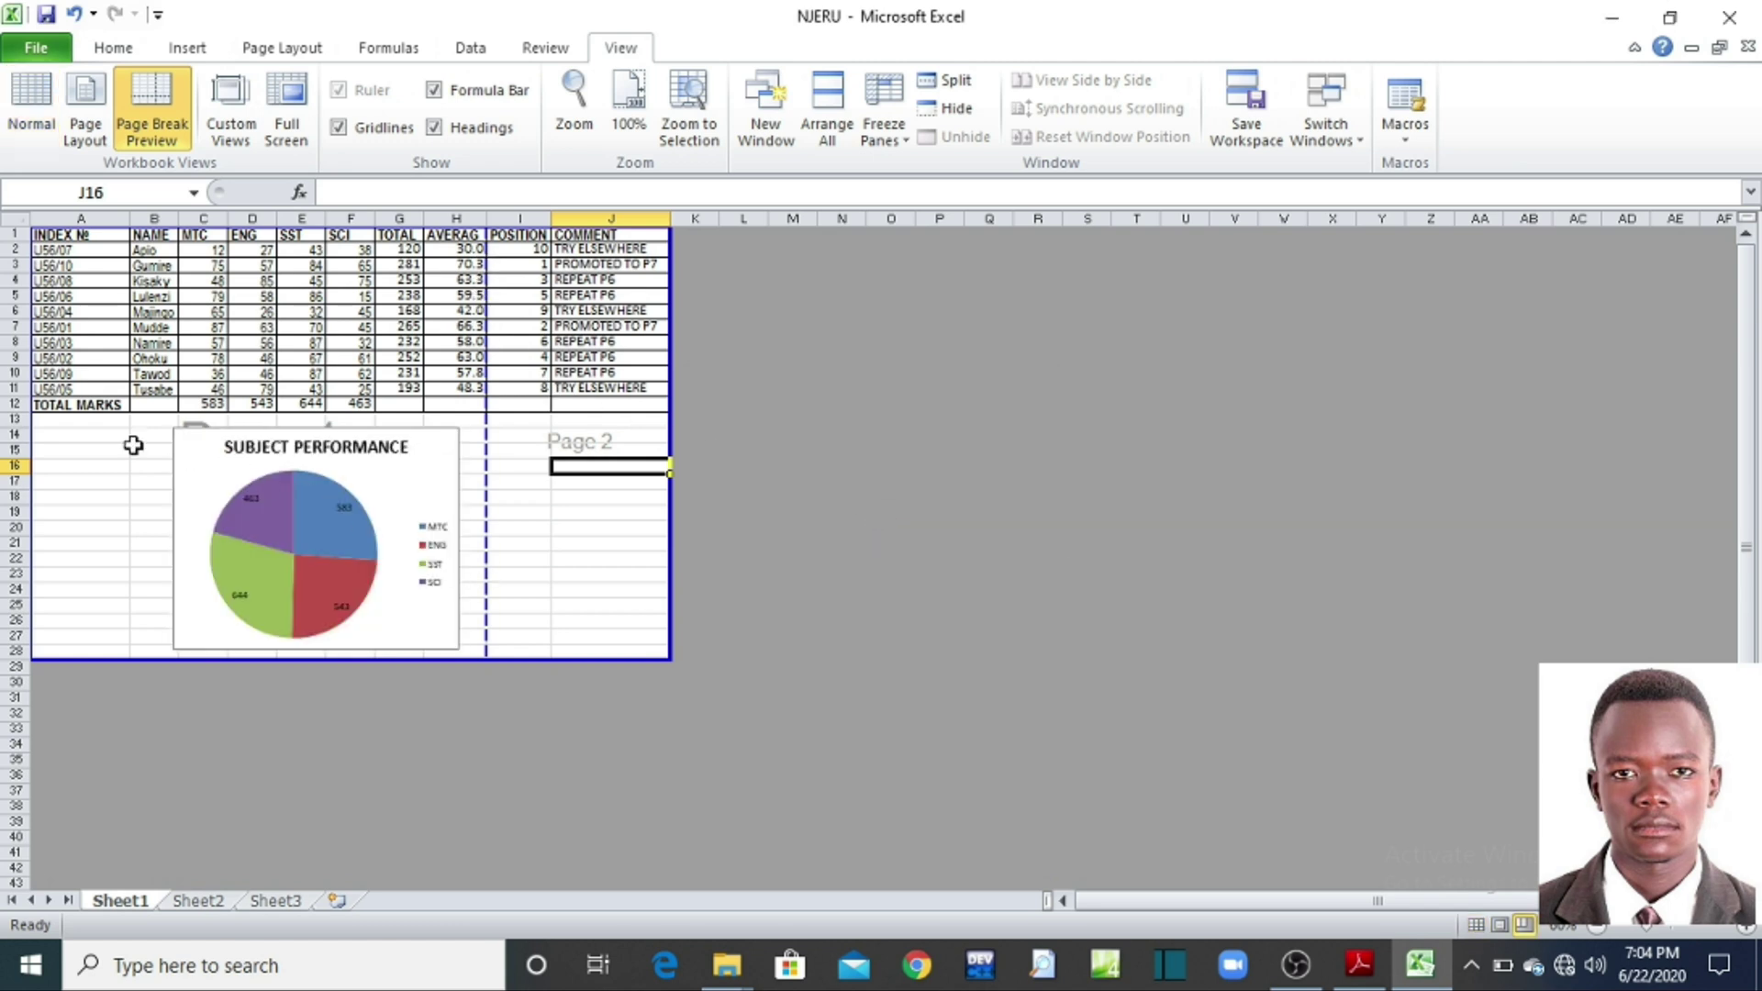
pyautogui.moveTo(50, 237); pyautogui.dragTo(446, 639)
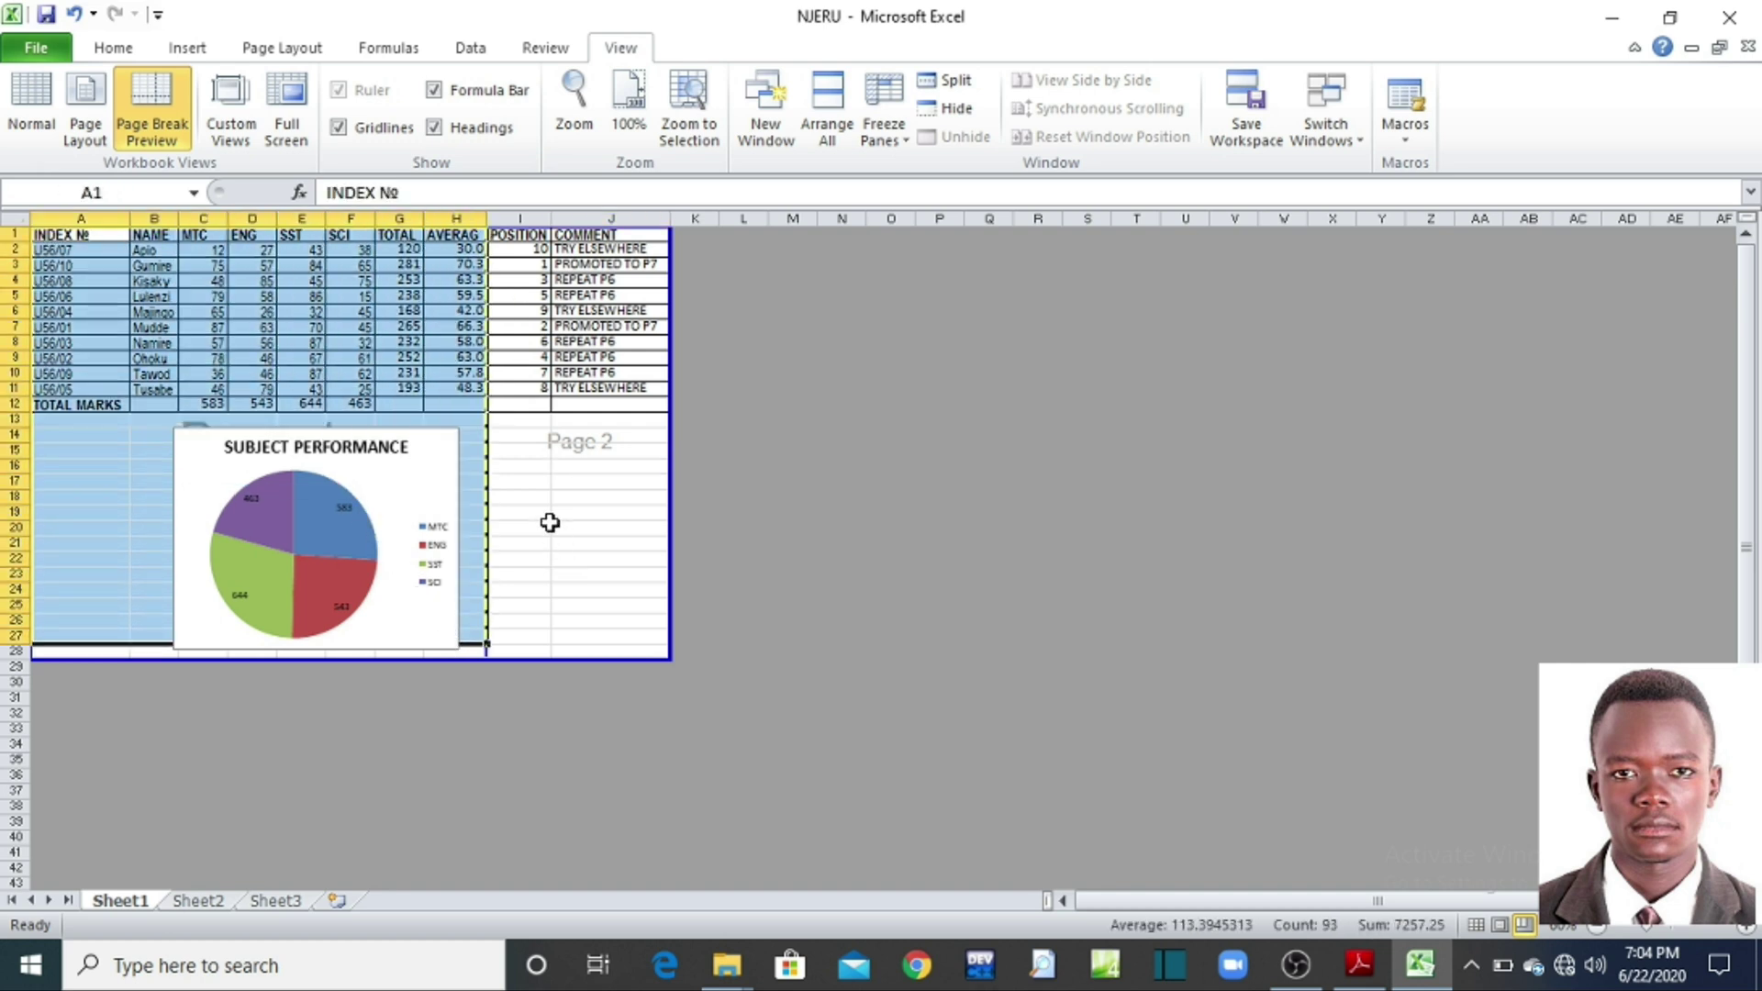
pyautogui.click(504, 264)
pyautogui.moveTo(507, 236); pyautogui.dragTo(606, 531)
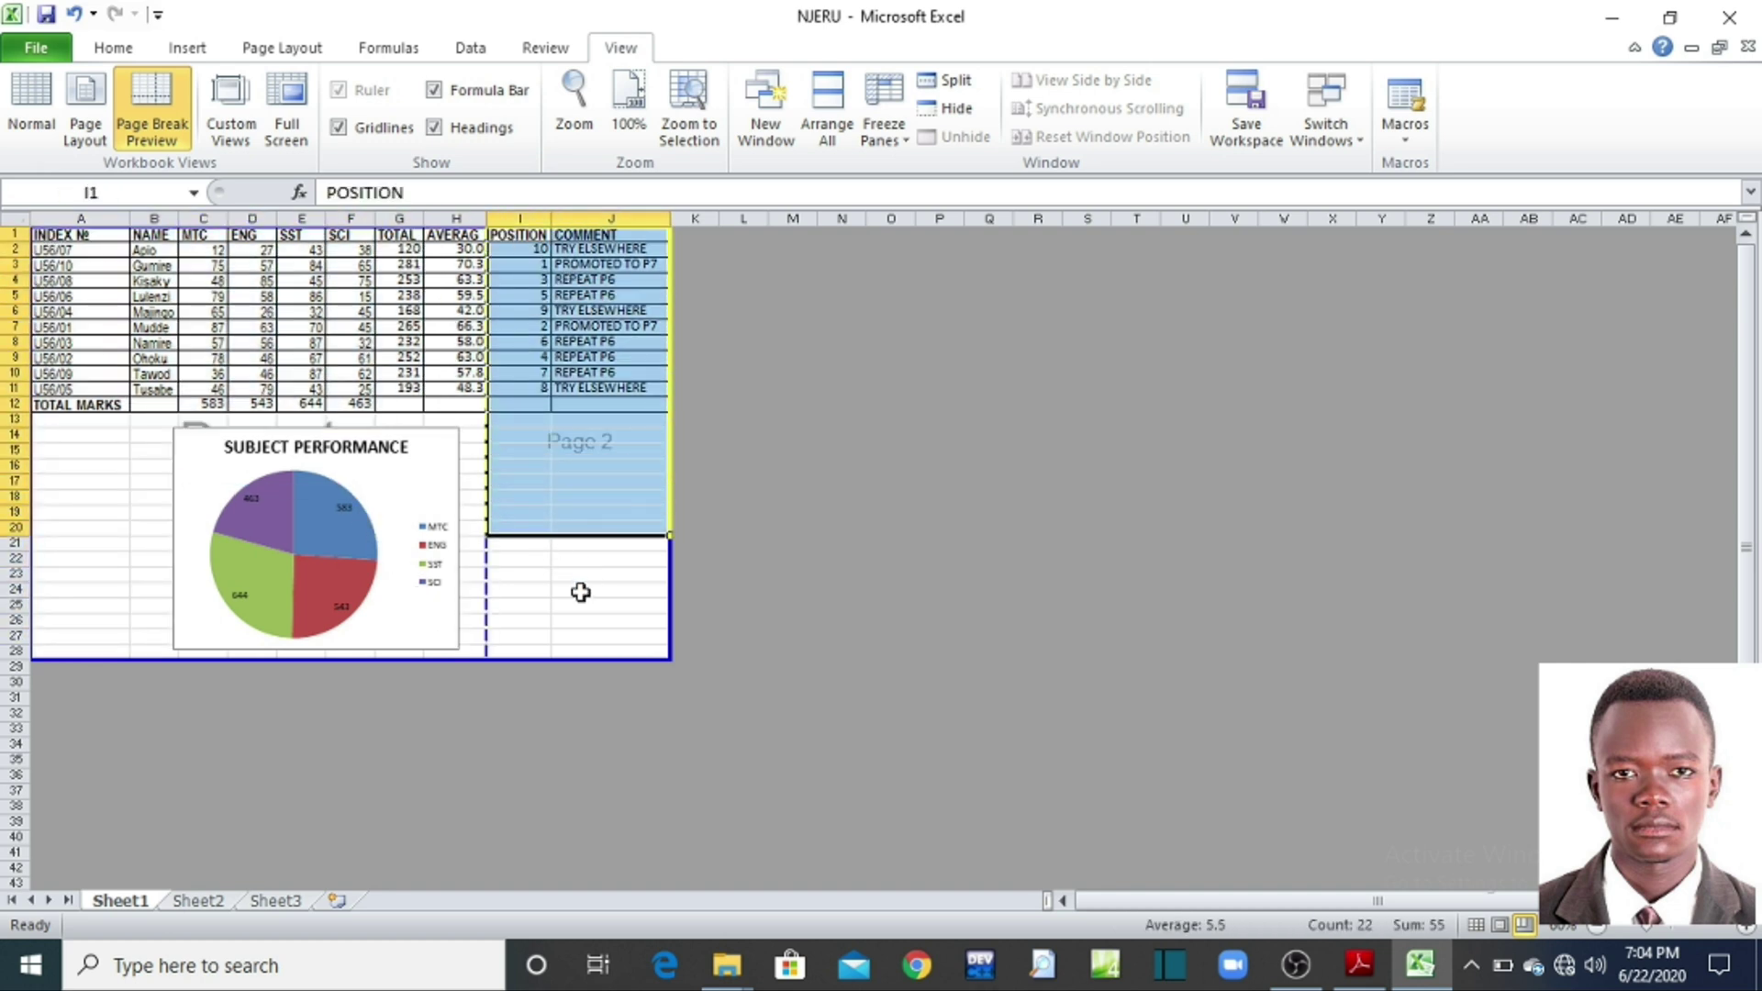
pyautogui.click(578, 590)
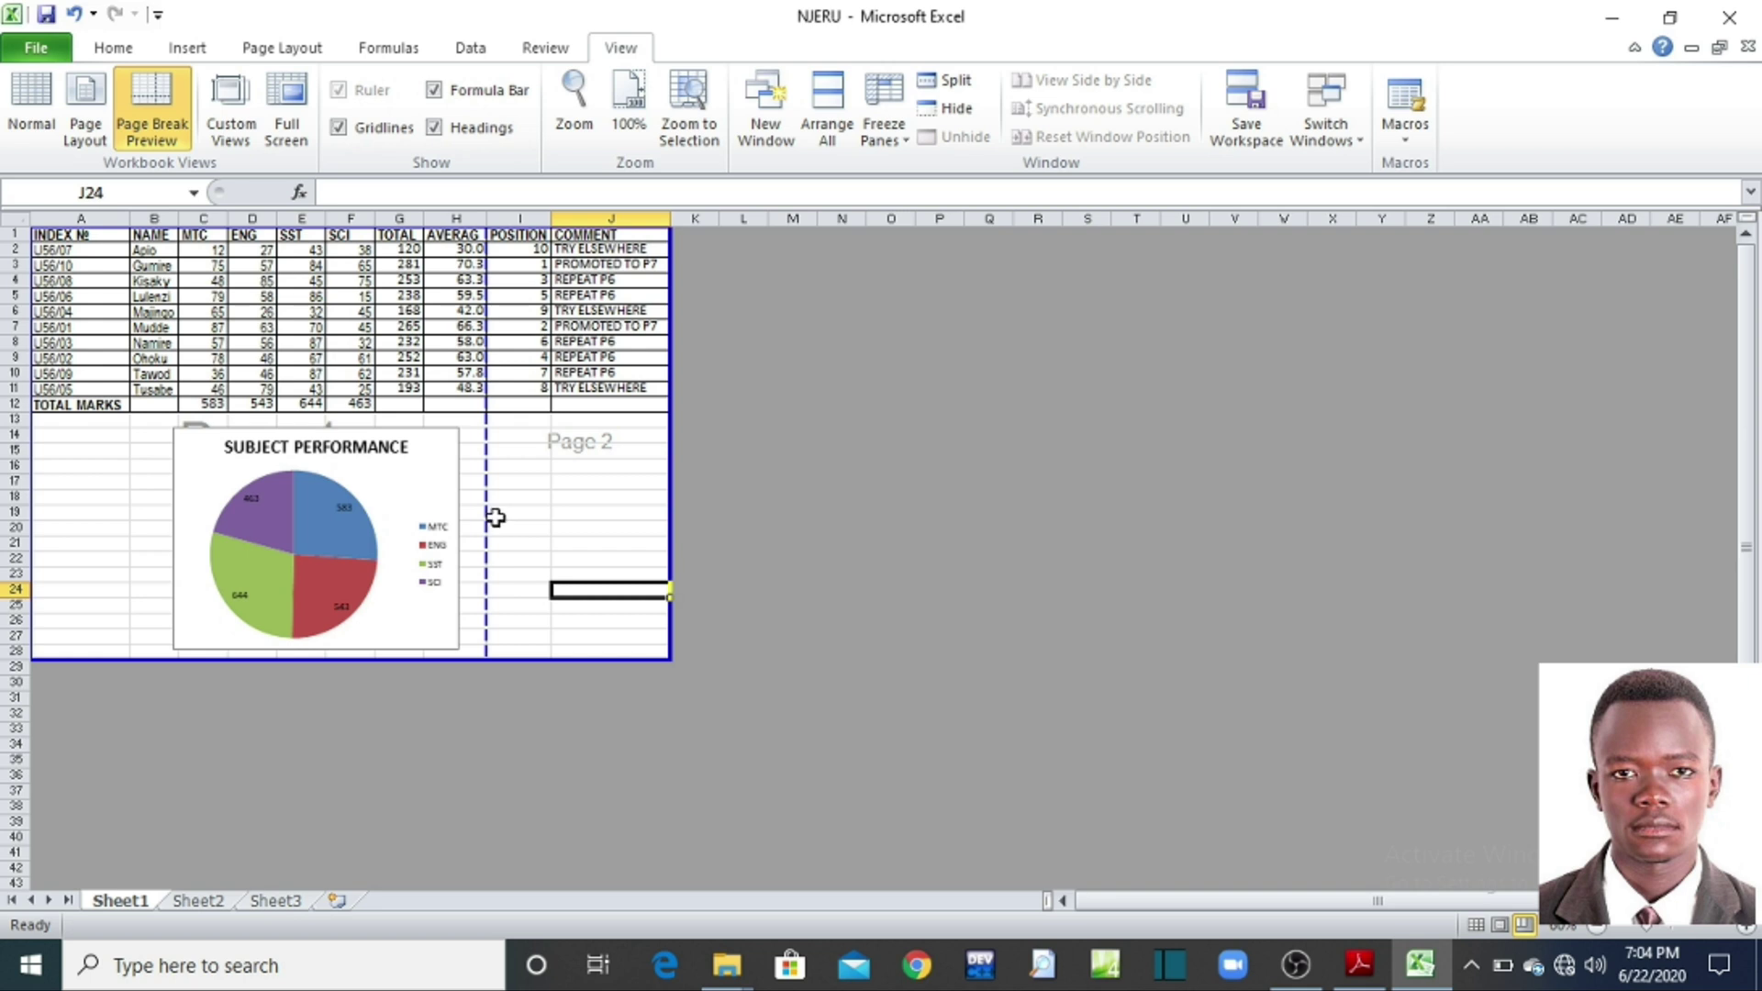
pyautogui.moveTo(486, 512); pyautogui.dragTo(672, 511)
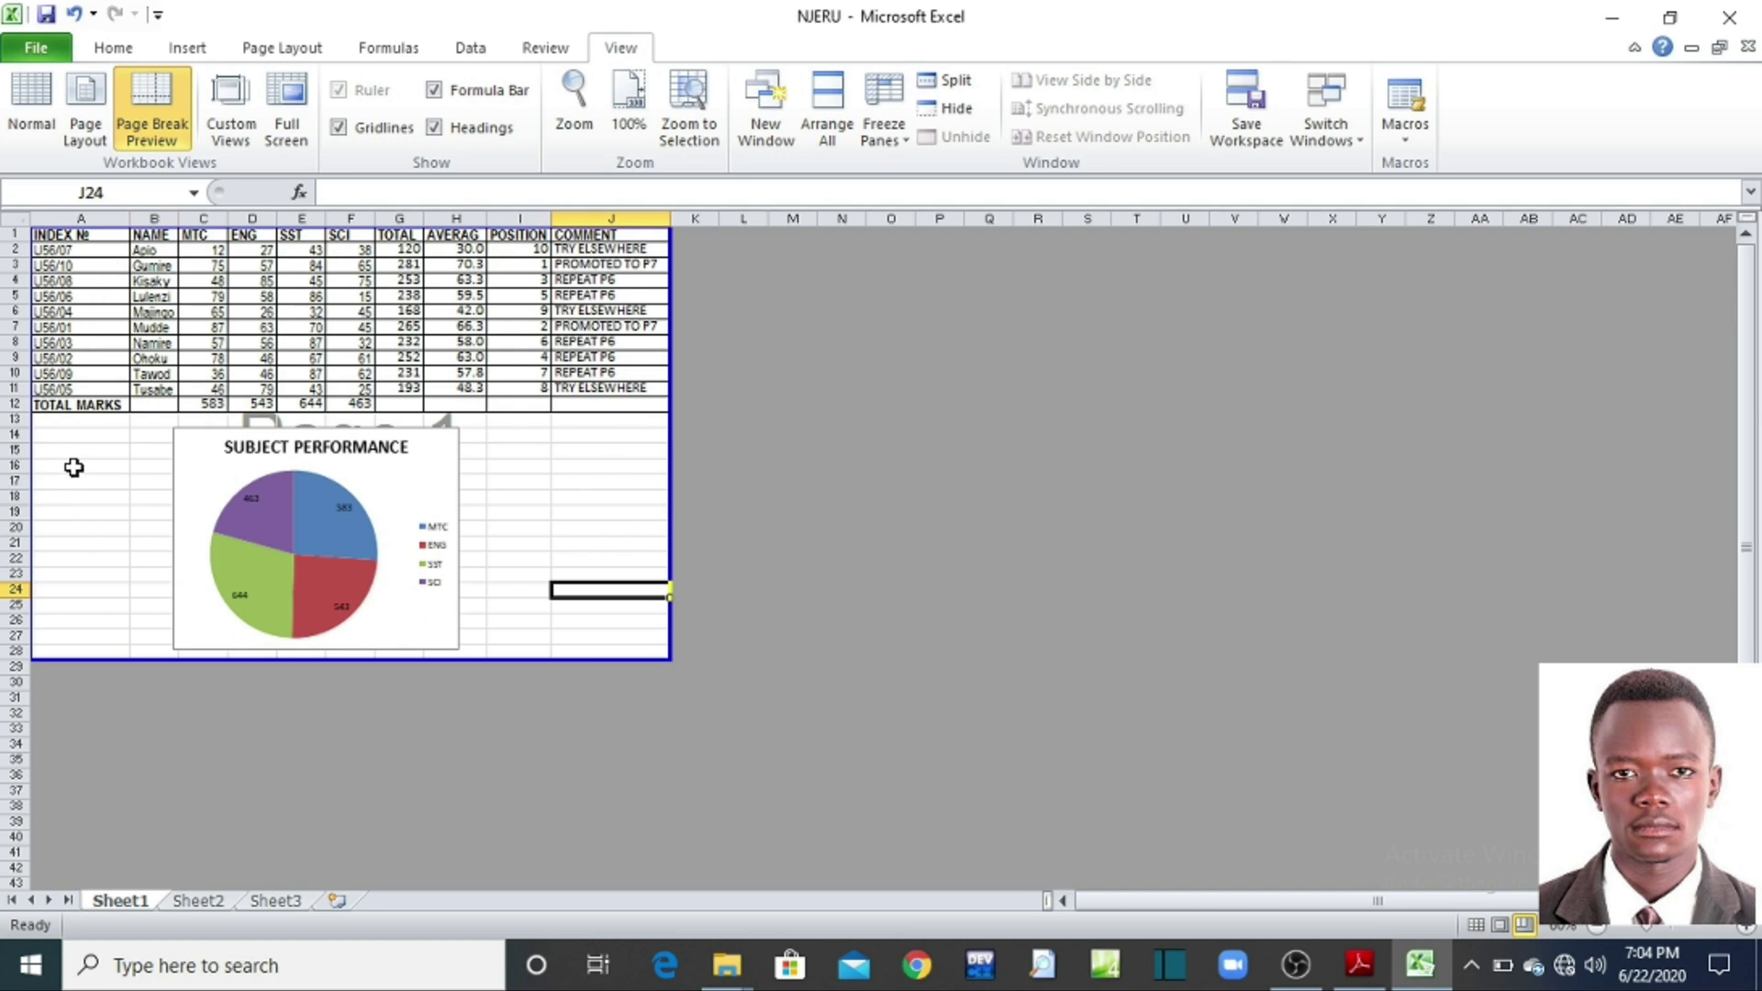
pyautogui.click(41, 124)
pyautogui.click(1433, 528)
pyautogui.click(22, 48)
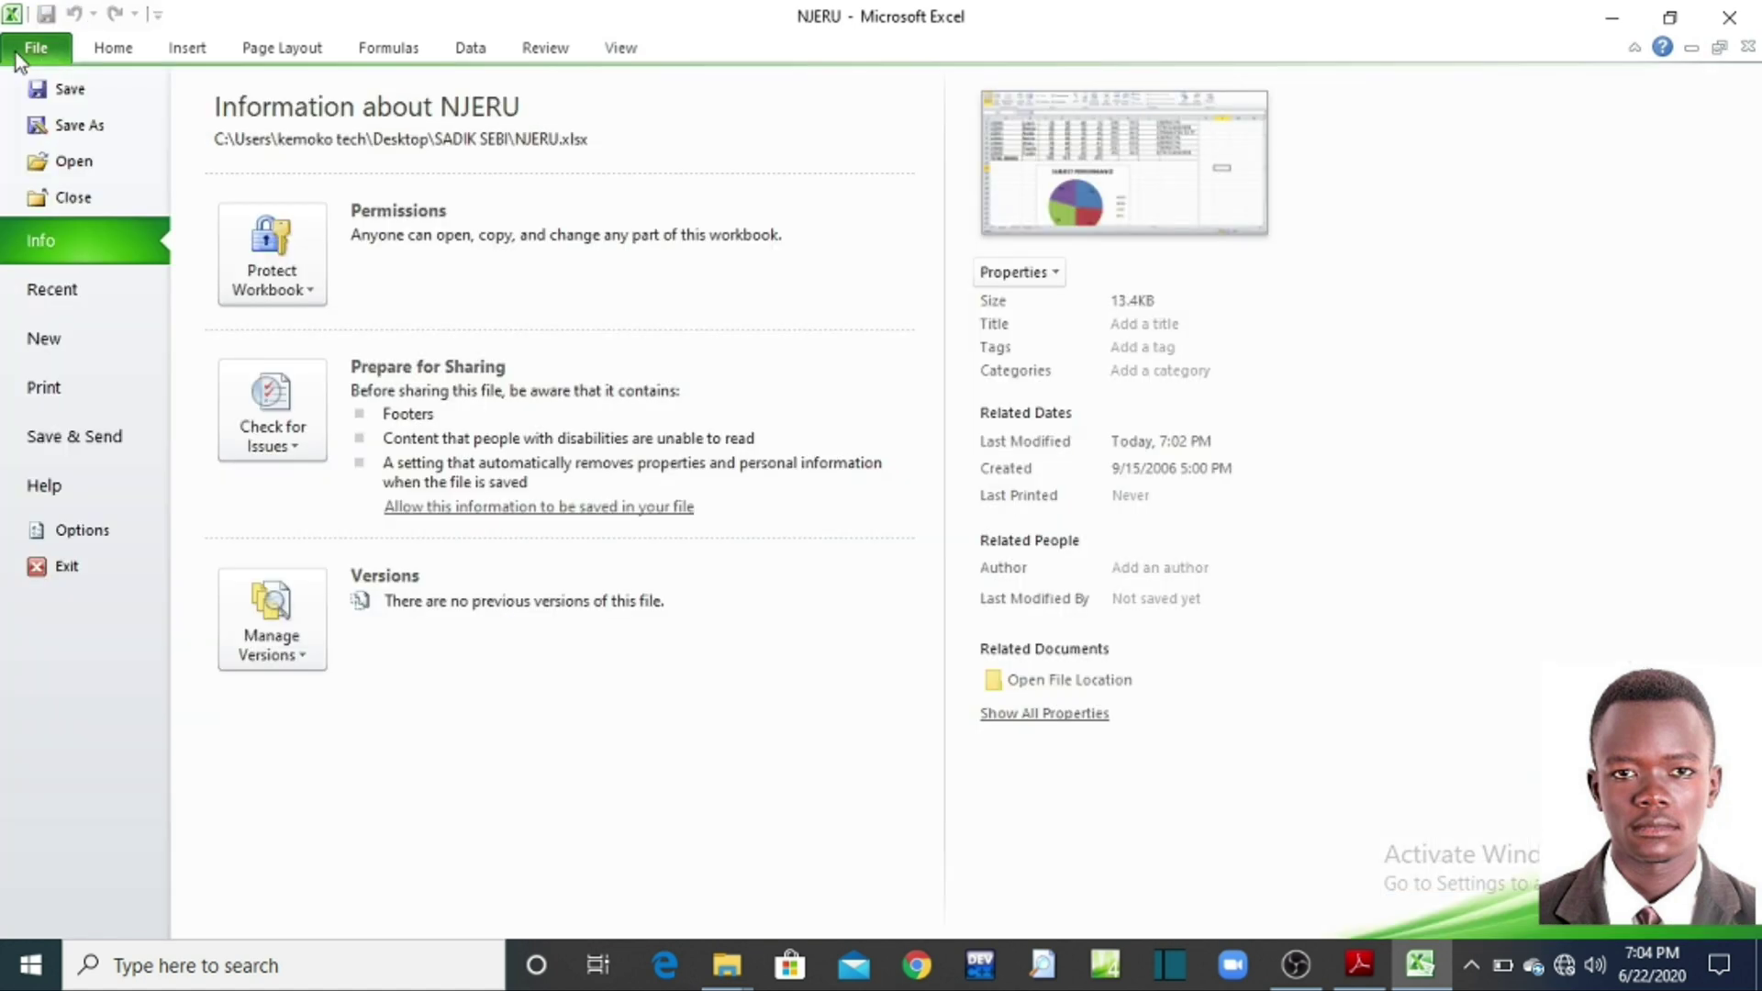
pyautogui.click(41, 388)
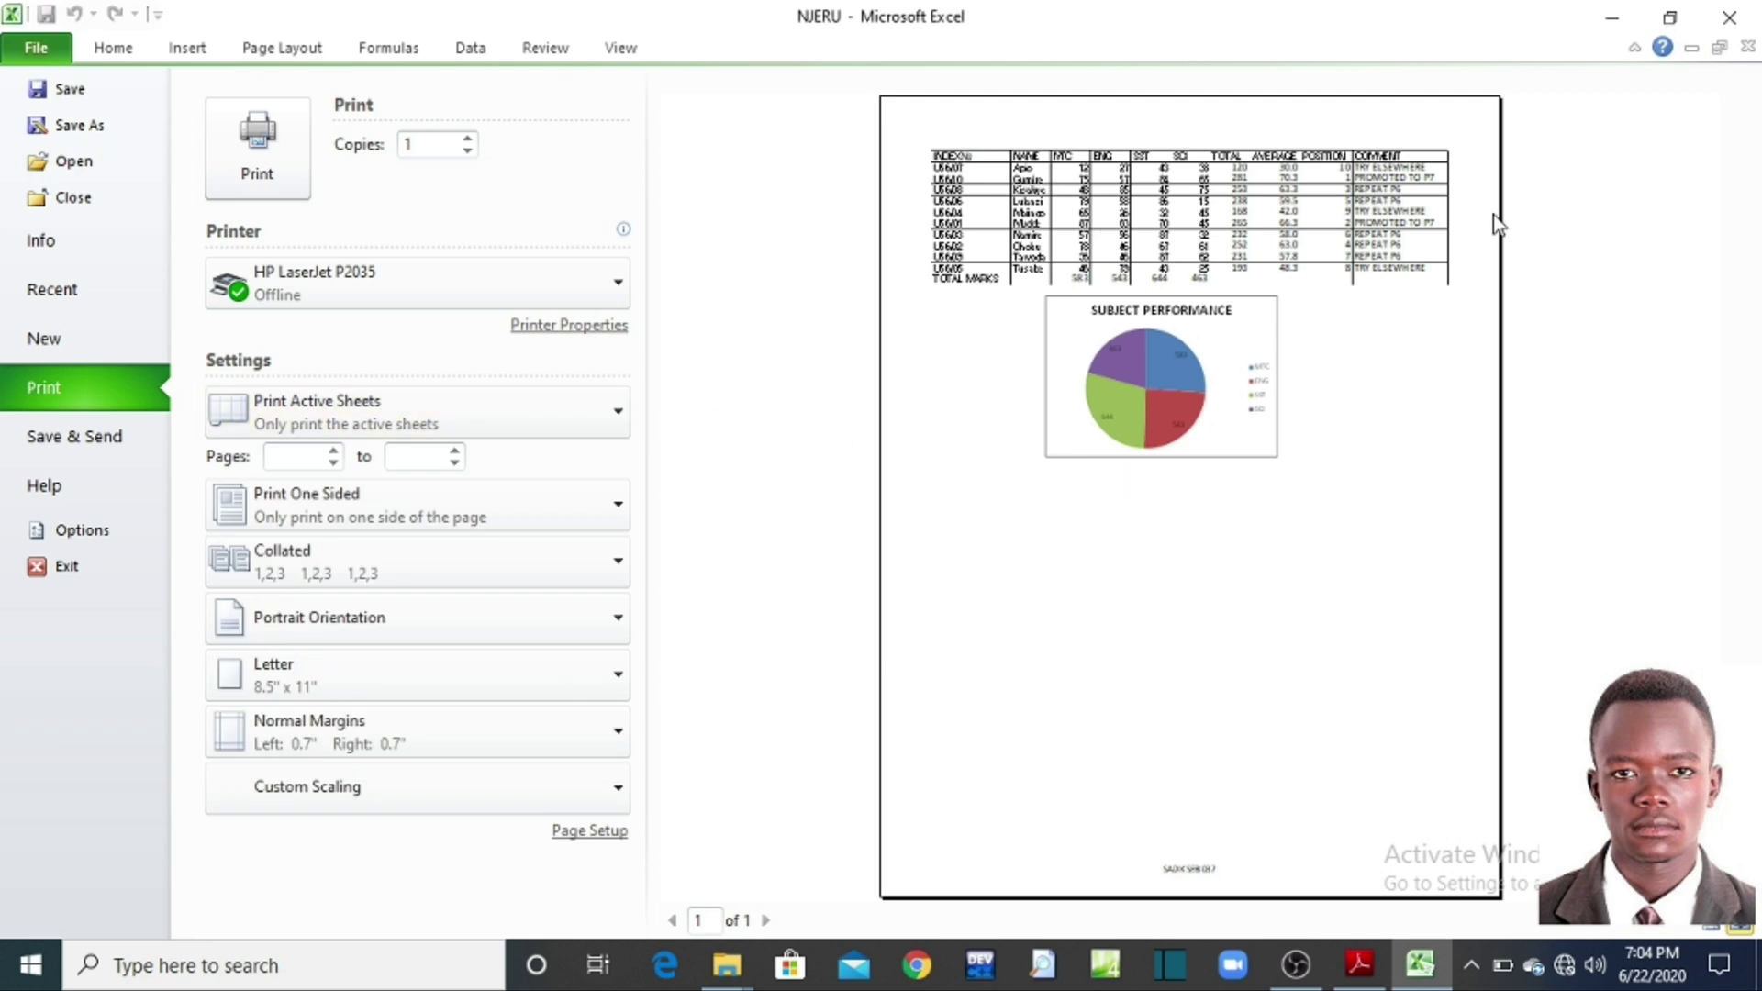
pyautogui.click(113, 48)
pyautogui.click(187, 635)
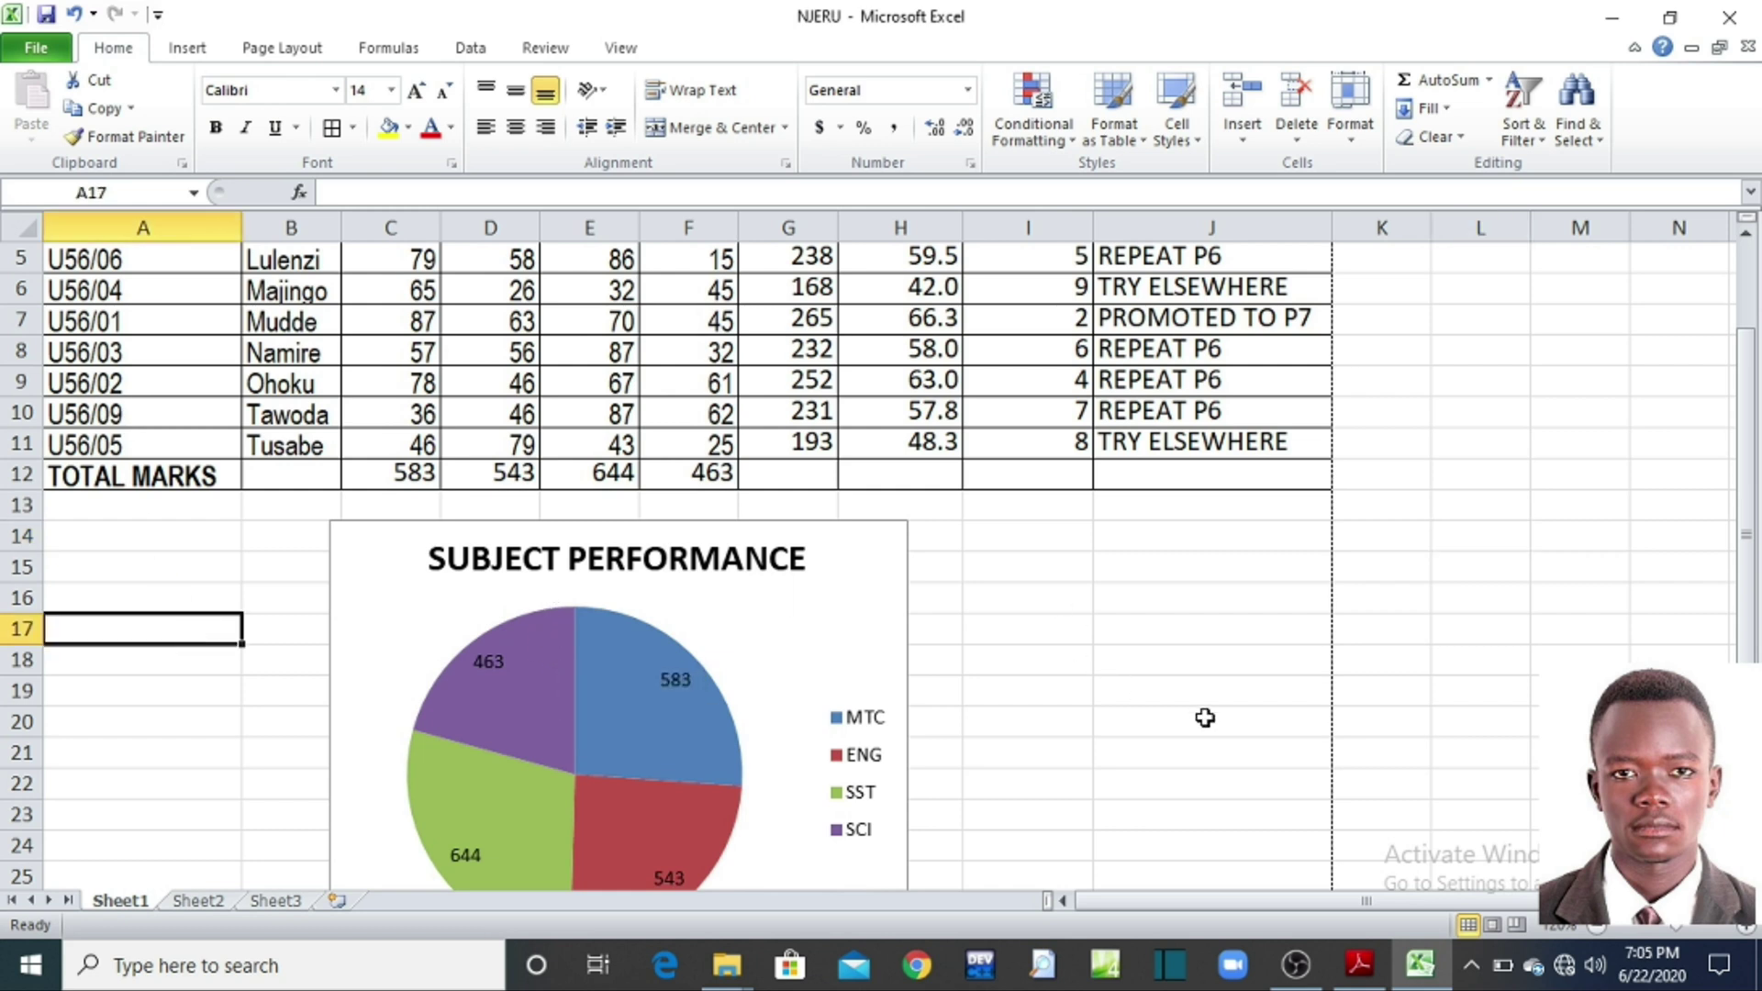
# Step: Scroll back through the exercise questions and original marks table, then minimise Reader to the workbook
pyautogui.click(1359, 971)
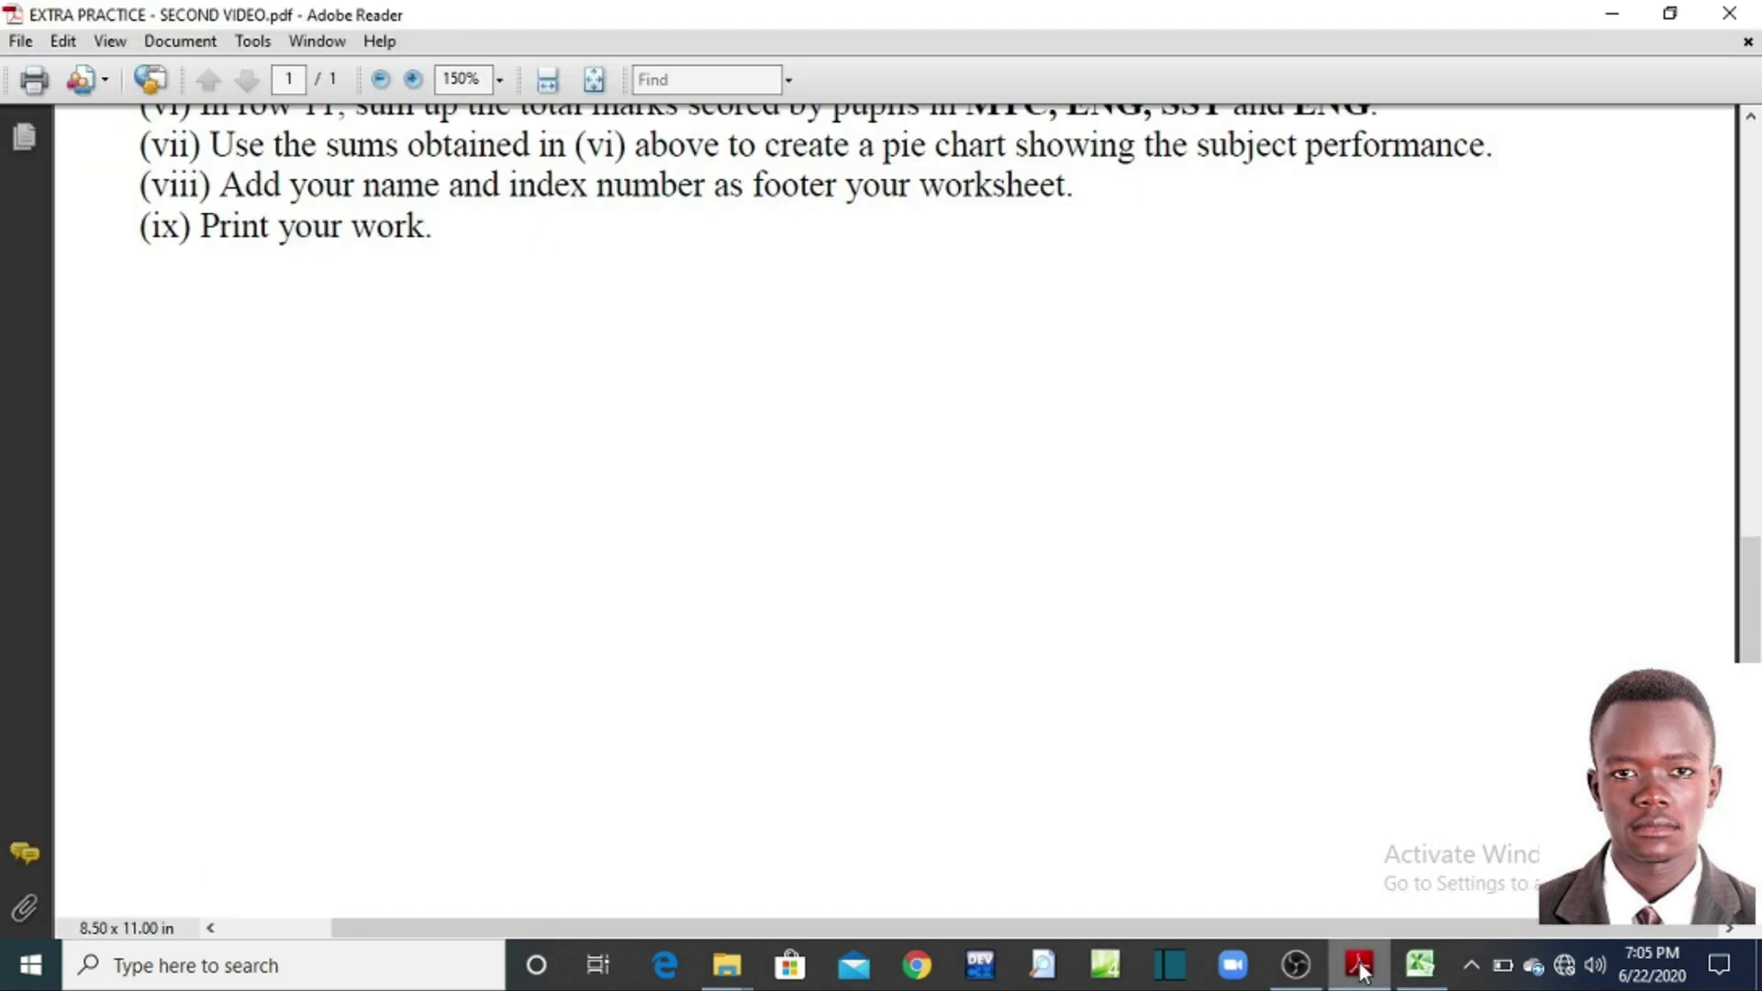
pyautogui.scroll(3, 1248, 514)
pyautogui.scroll(5, 1231, 463)
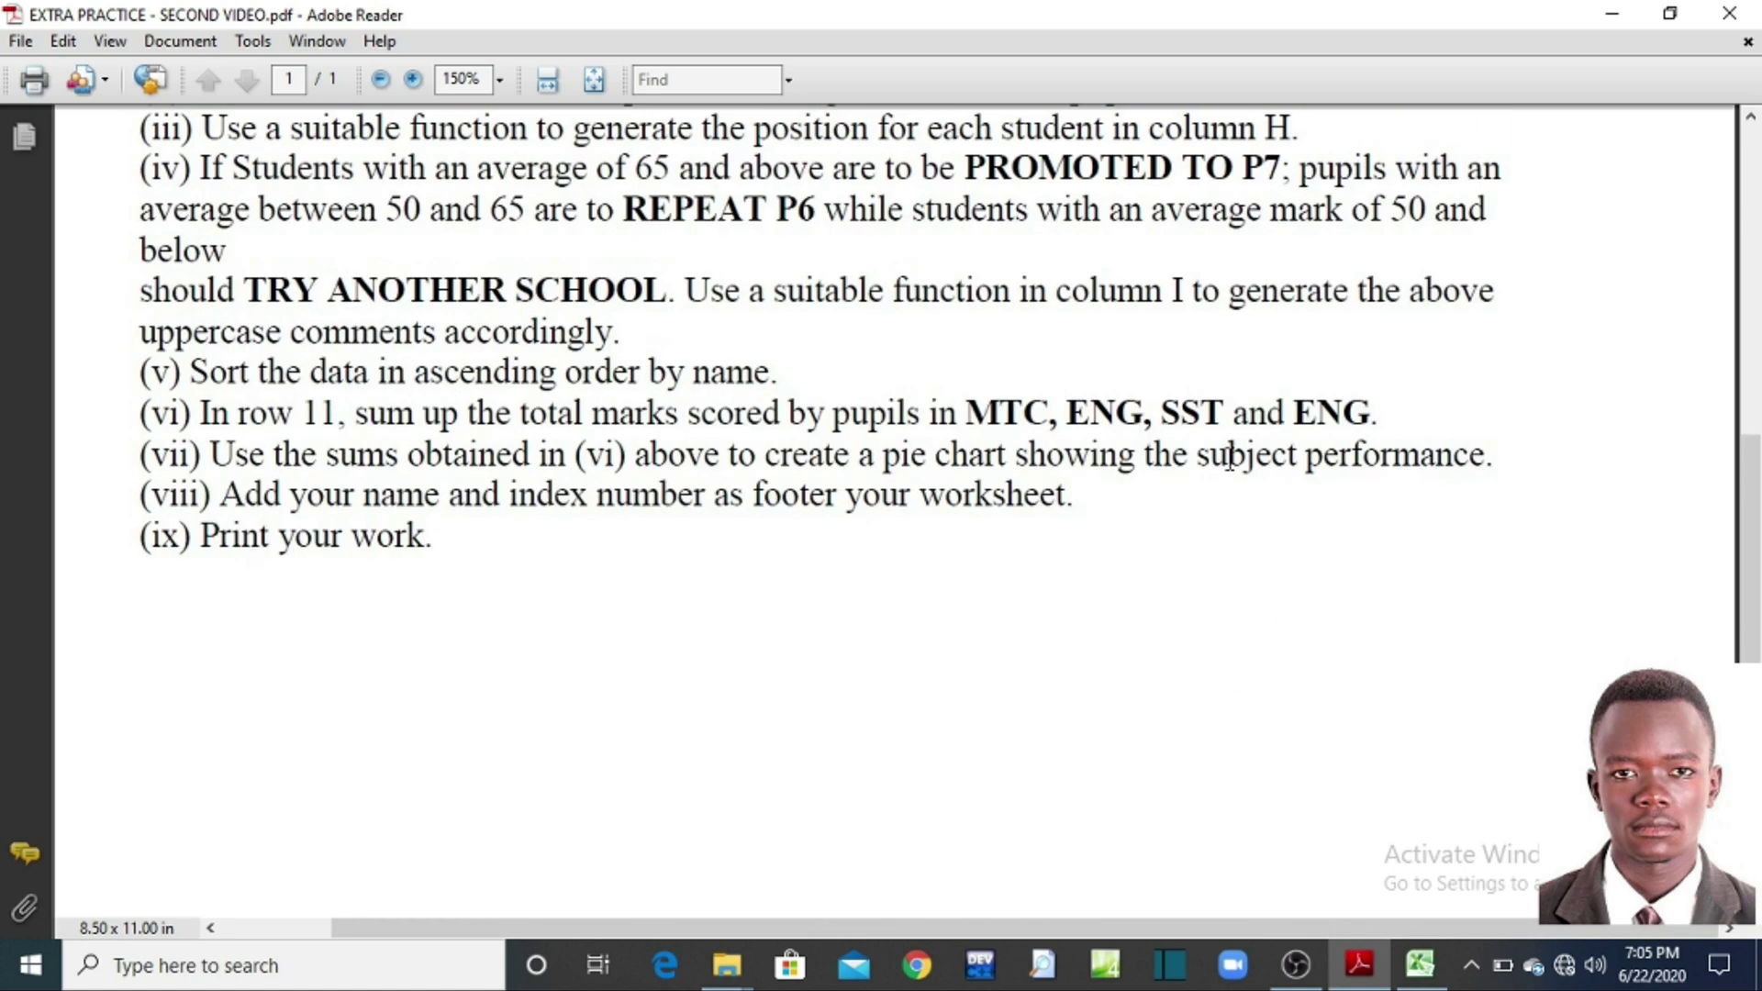
pyautogui.scroll(4, 1231, 462)
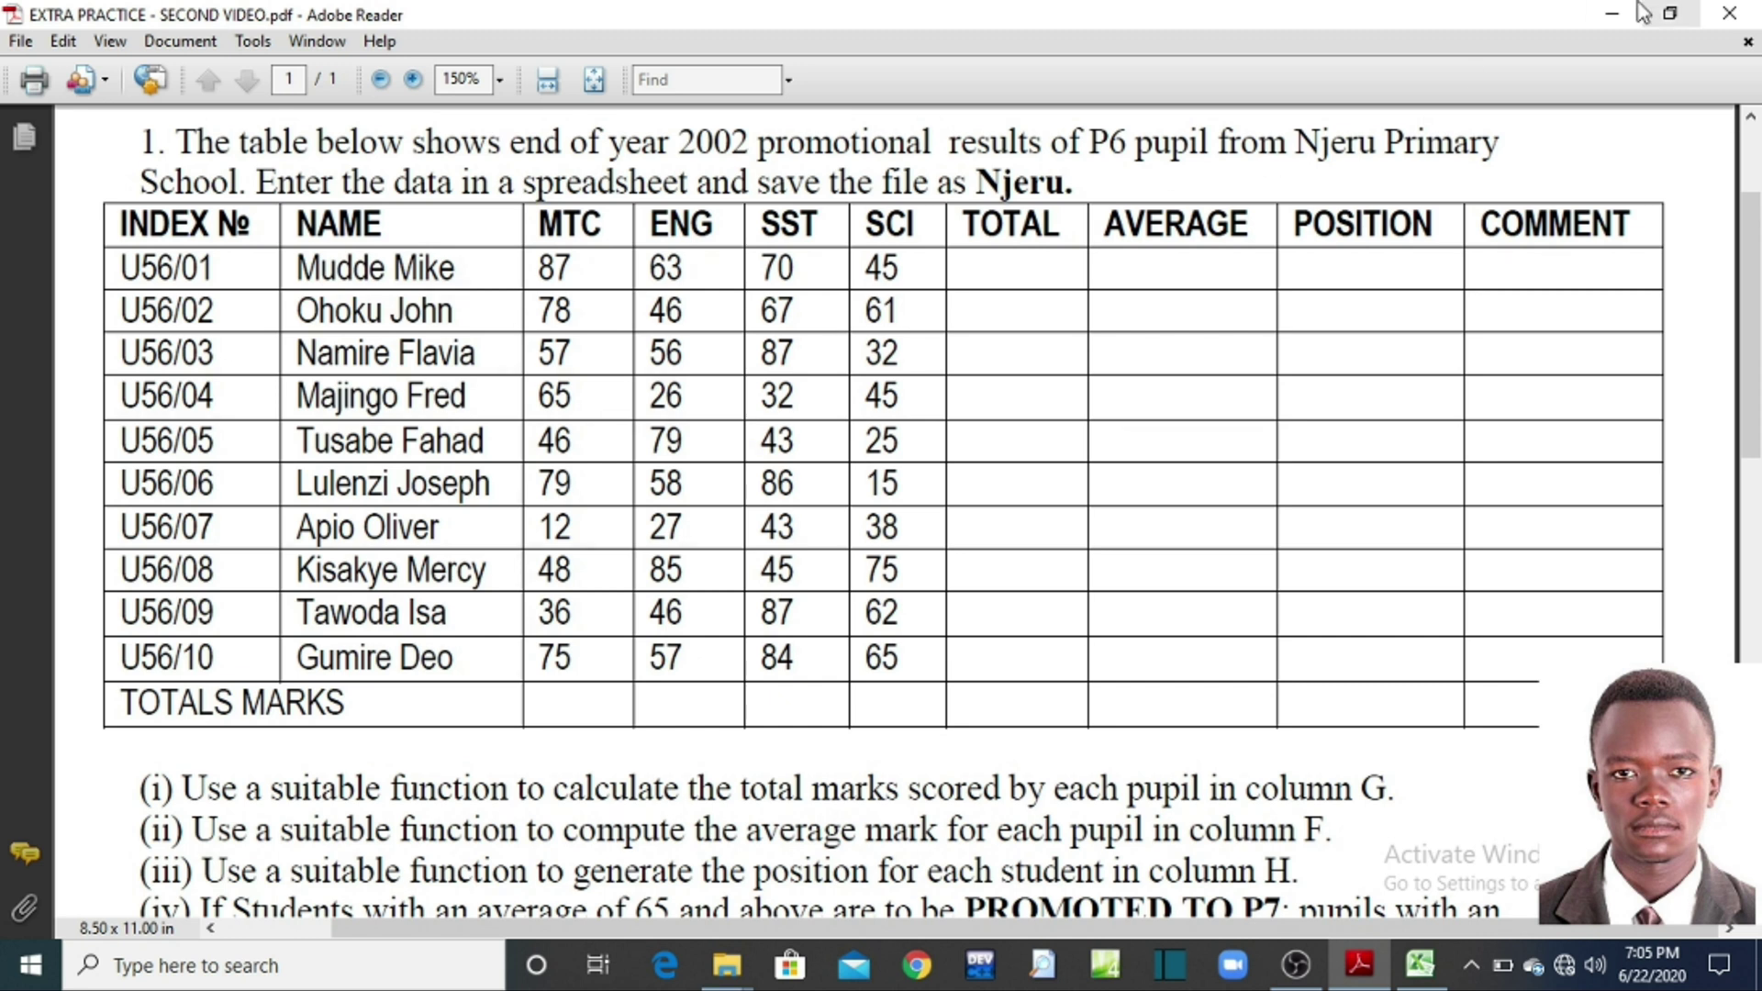
pyautogui.click(1607, 21)
pyautogui.click(1113, 546)
pyautogui.scroll(2, 1037, 486)
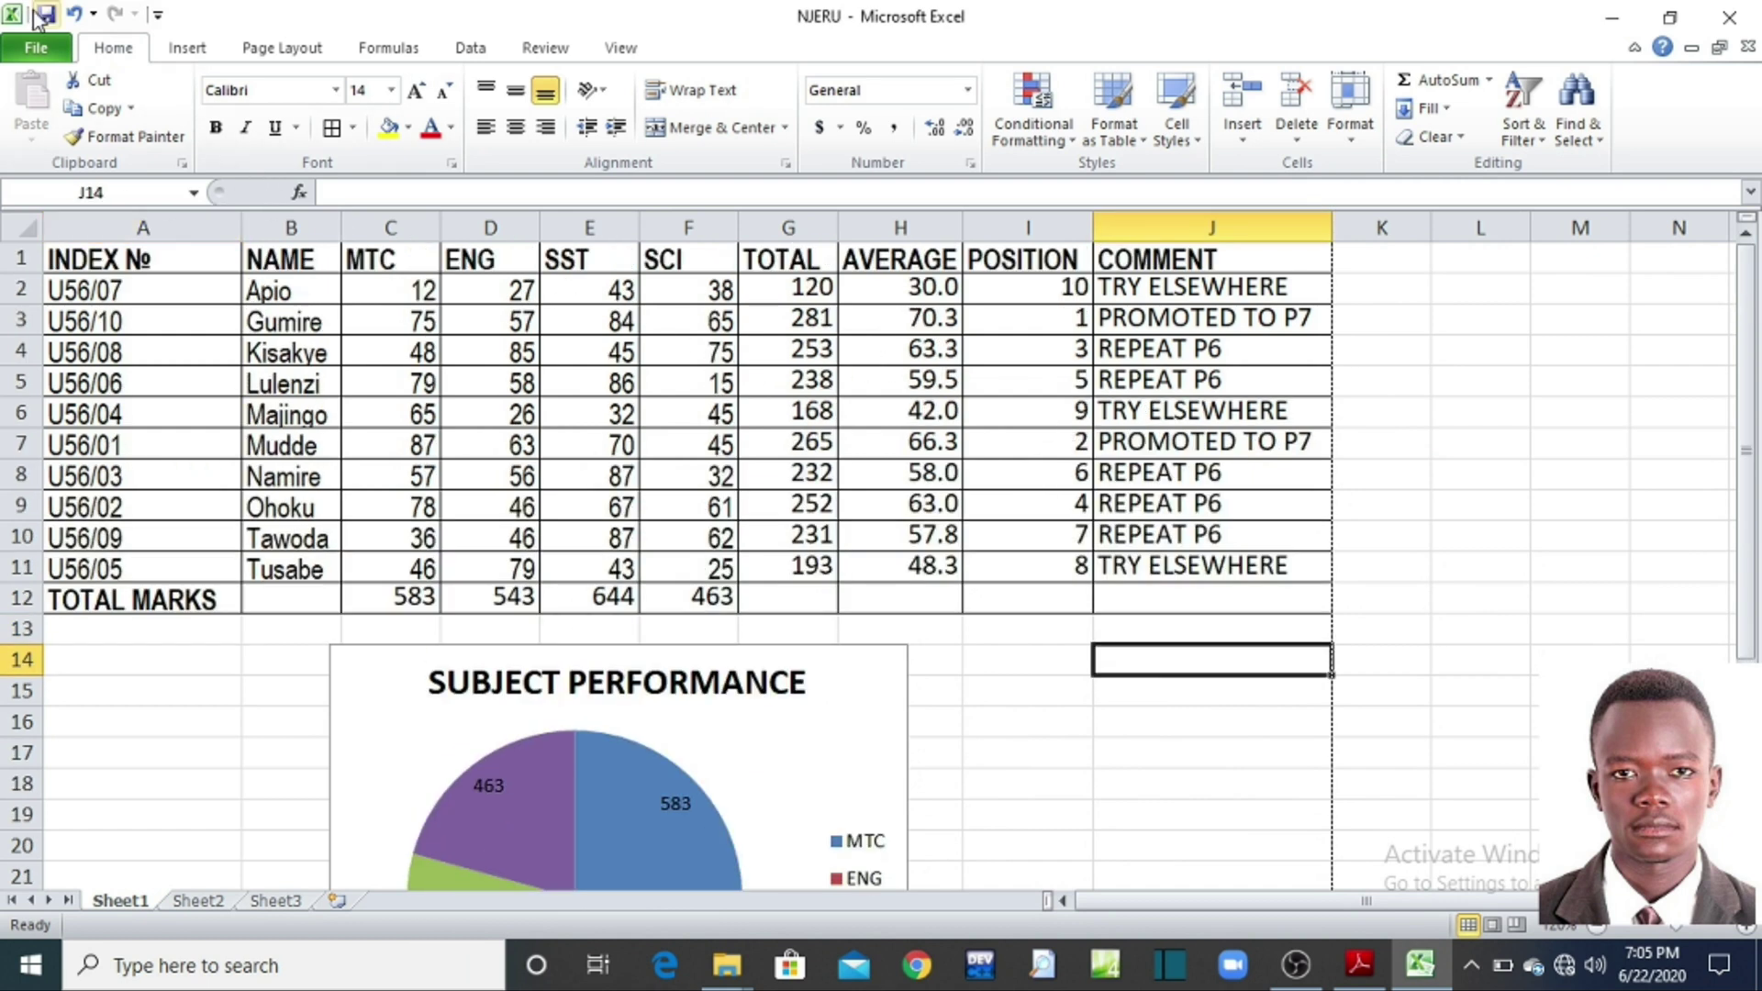
pyautogui.click(1743, 26)
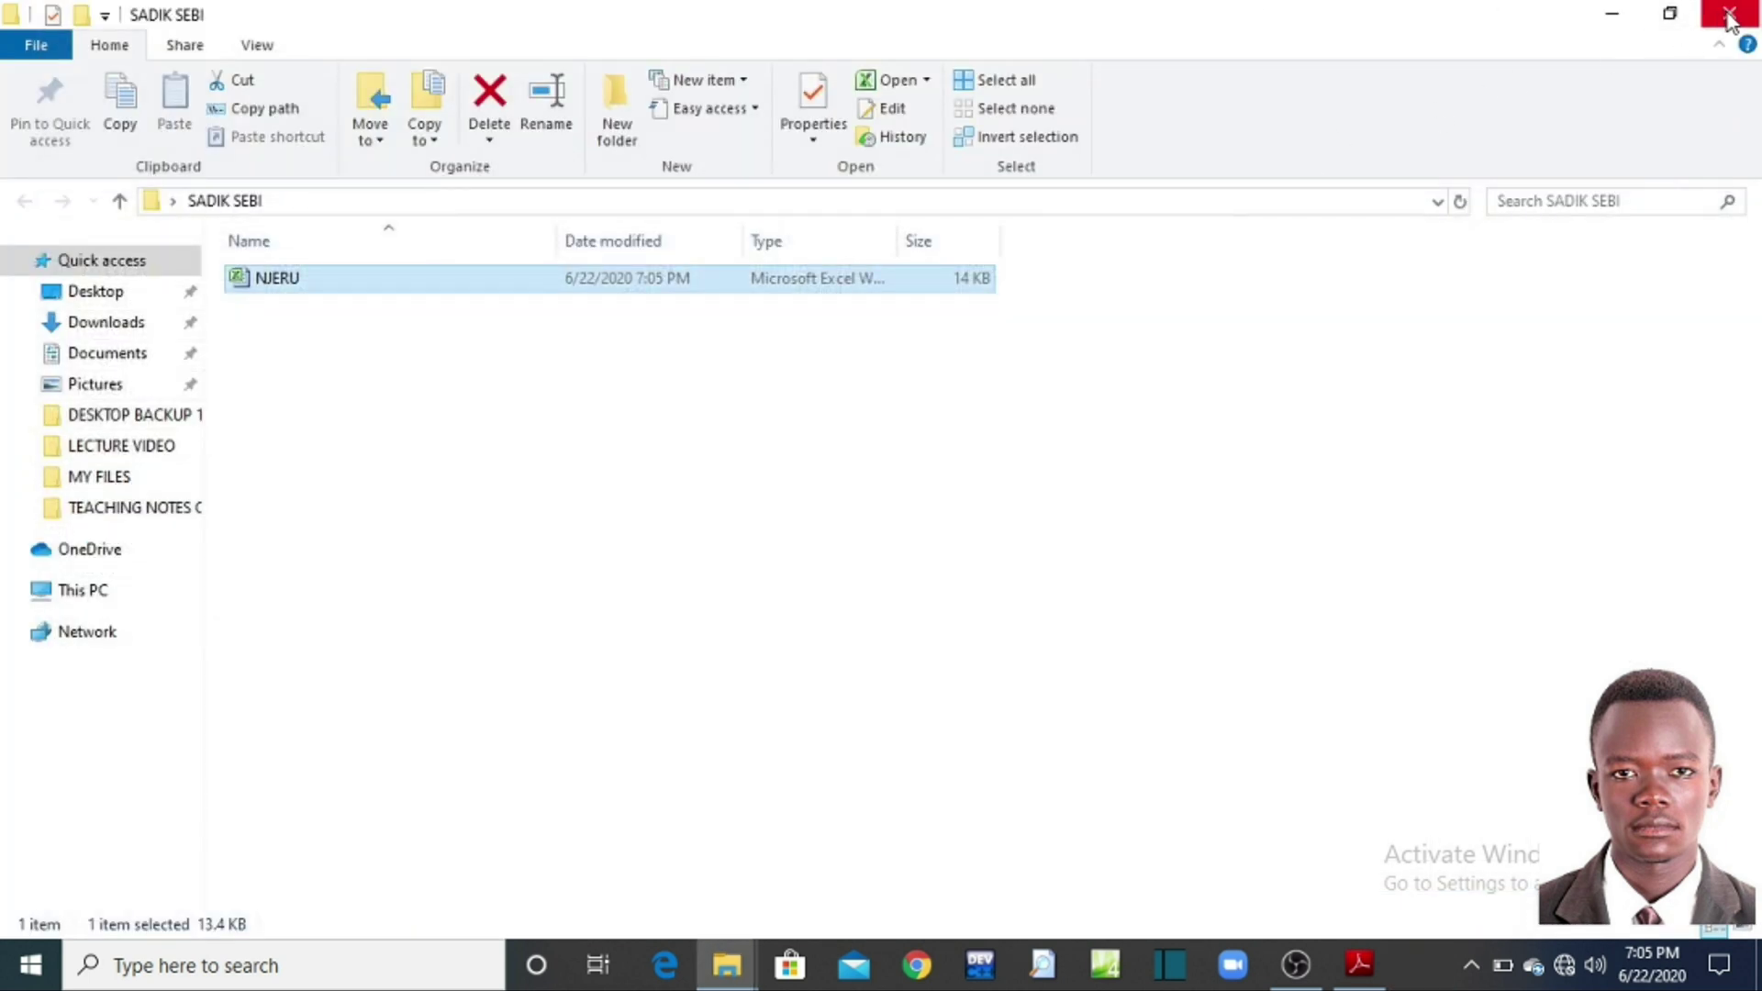
pyautogui.click(1737, 12)
pyautogui.moveTo(487, 213); pyautogui.dragTo(630, 431)
pyautogui.click(633, 432)
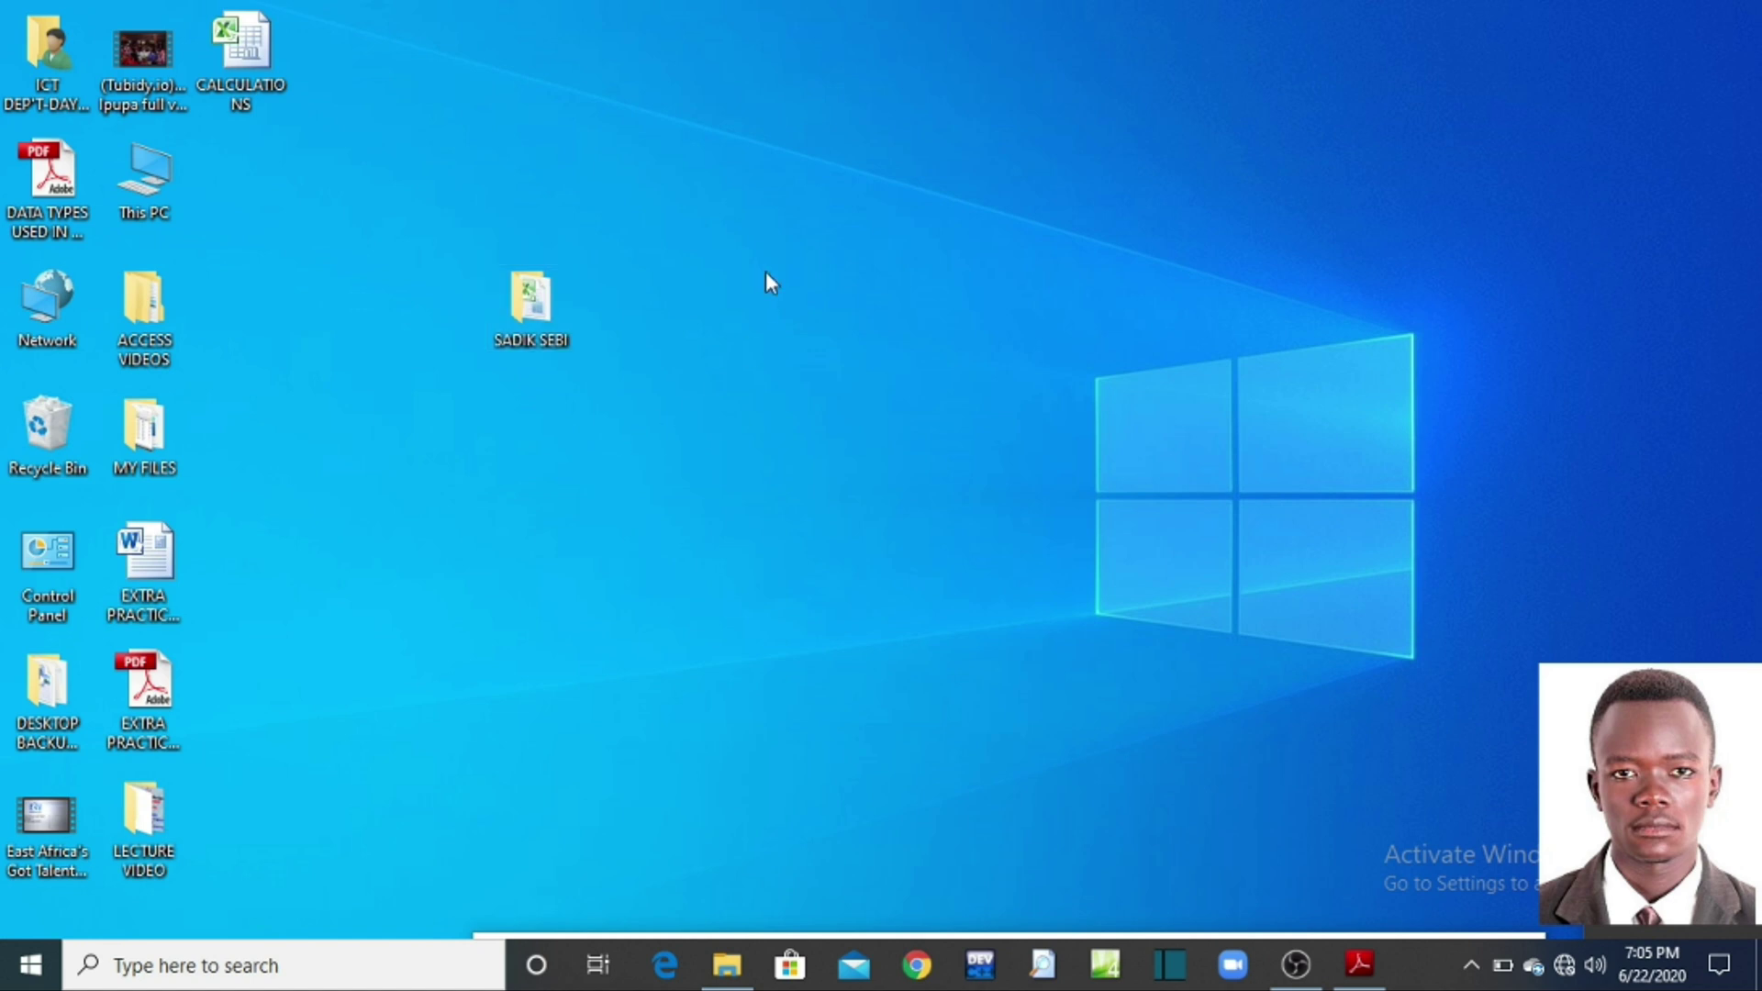